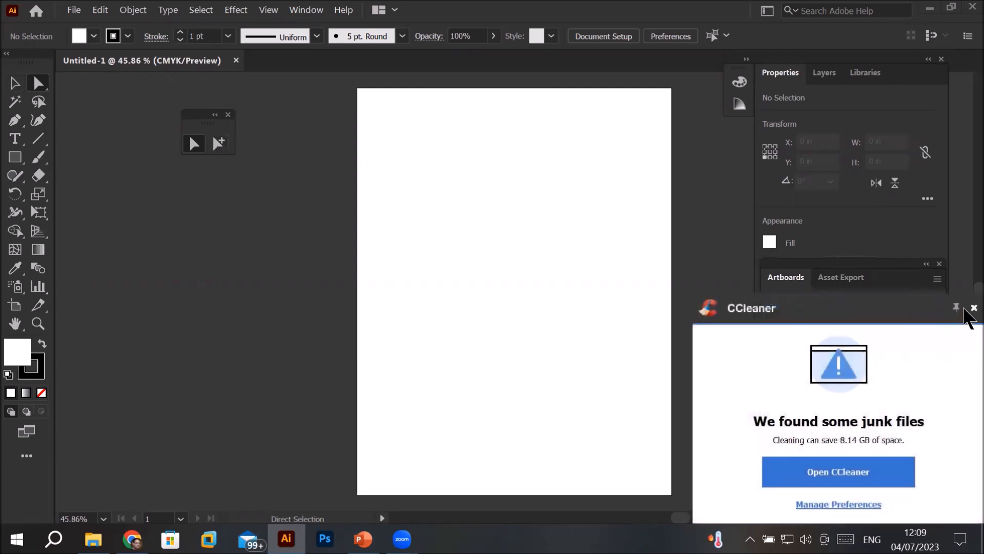
Step: Dismiss the junk-files notification and draw a square of about 1.79 in near the artboard's upper-left corner
{"action": "left_click", "coordinate": [974, 308]}
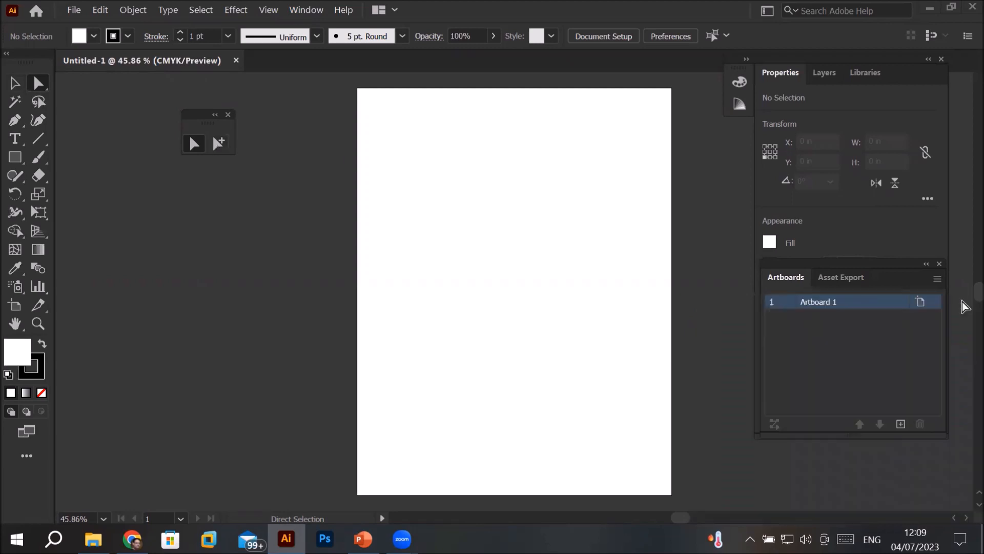
{"action": "left_click", "coordinate": [14, 158]}
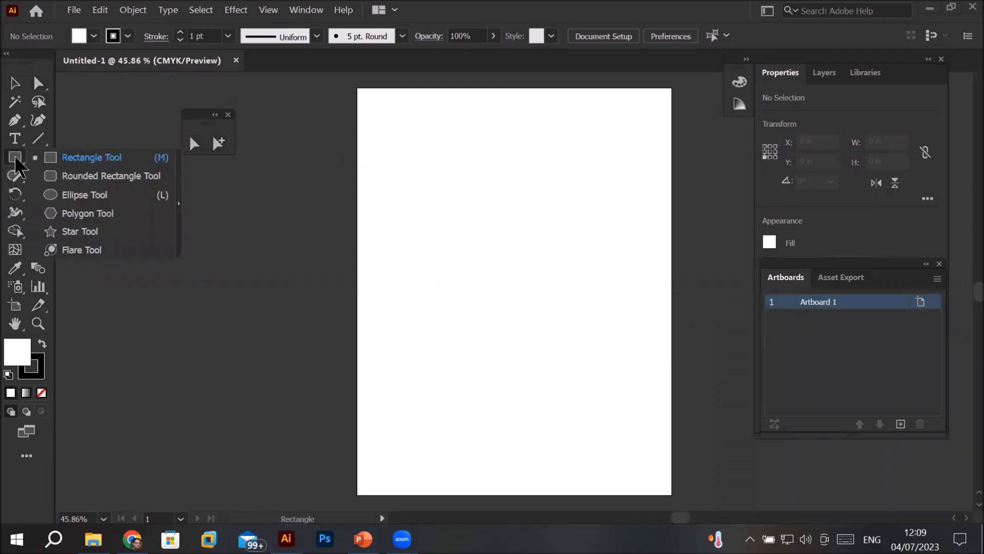
{"action": "left_click", "coordinate": [72, 158]}
{"action": "left_click_drag", "start_coordinate": [375, 103], "coordinate": [442, 160]}
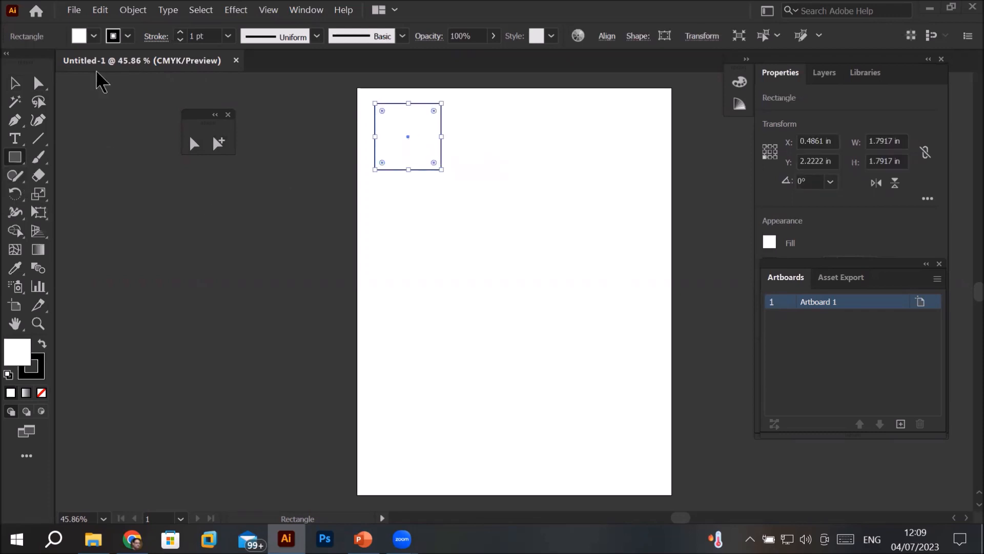
Step: Duplicate the square horizontally at even spacing to make a row of four across the artboard
{"action": "left_click", "coordinate": [21, 82]}
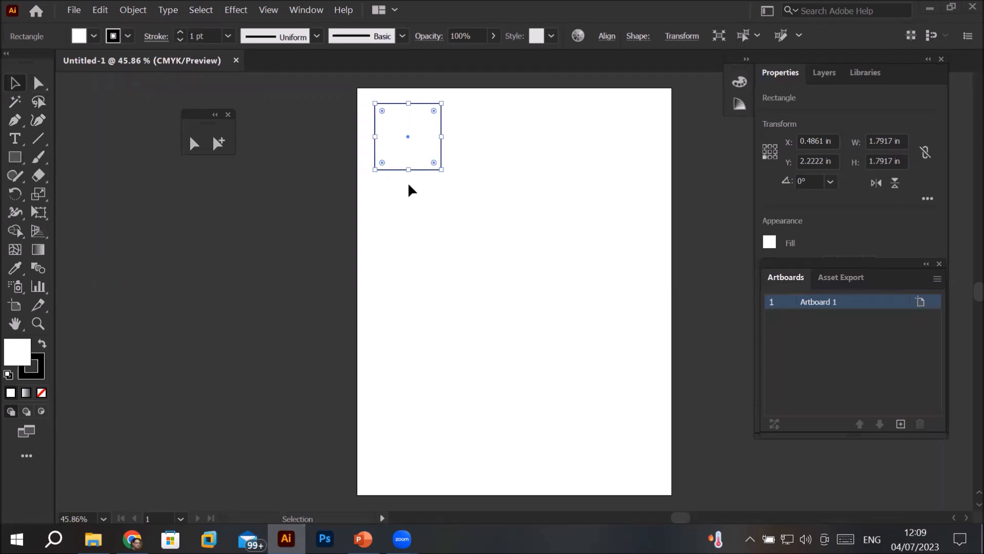
{"action": "left_click_drag", "start_coordinate": [423, 171], "coordinate": [496, 168]}
{"action": "key", "text": "ctrl+d"}
{"action": "key", "text": "ctrl+d"}
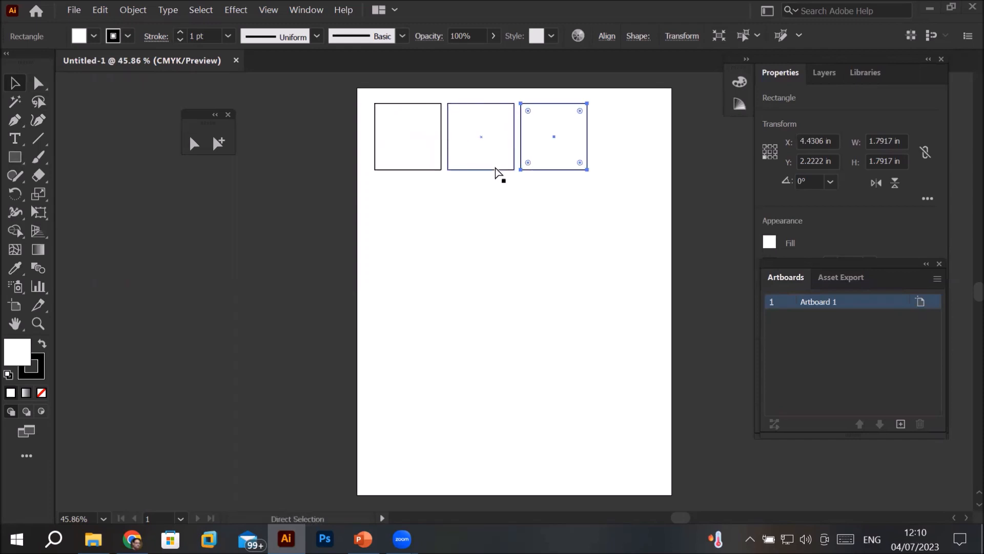
Step: Duplicate the whole row of squares downward at even spacing to form a grid of five rows
{"action": "left_click_drag", "start_coordinate": [334, 88], "coordinate": [715, 221]}
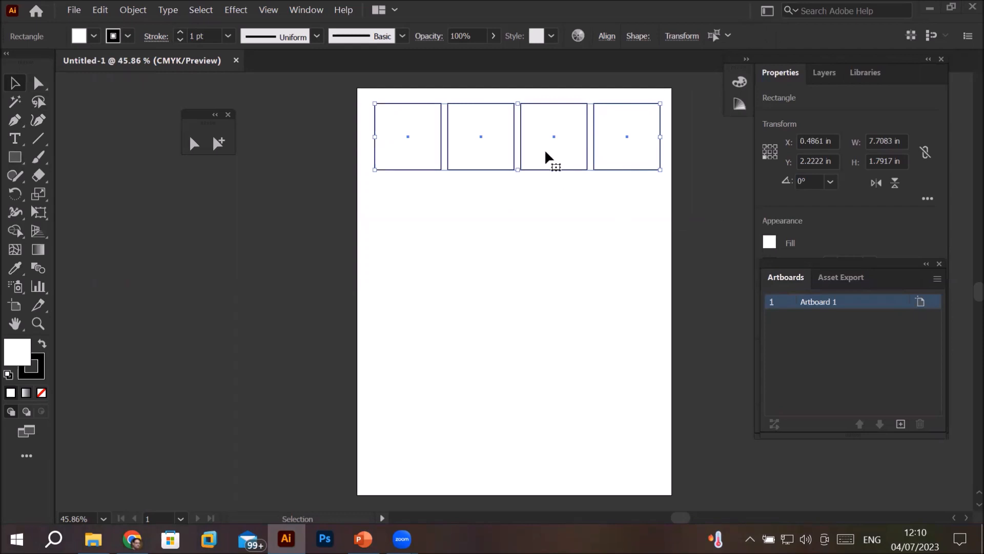
{"action": "left_click_drag", "start_coordinate": [545, 152], "coordinate": [548, 230]}
{"action": "key", "text": "ctrl+d"}
{"action": "key", "text": "ctrl+d"}
{"action": "key", "text": "ctrl+d"}
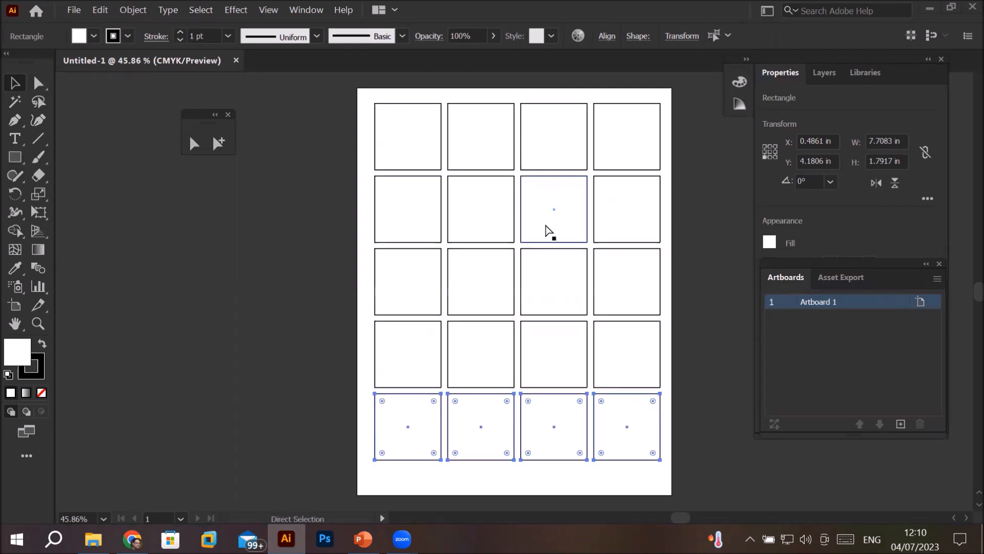
Step: Select all the squares in the grid, show Layer 1's contents, and combine the squares into one group
{"action": "left_click_drag", "start_coordinate": [343, 99], "coordinate": [695, 483]}
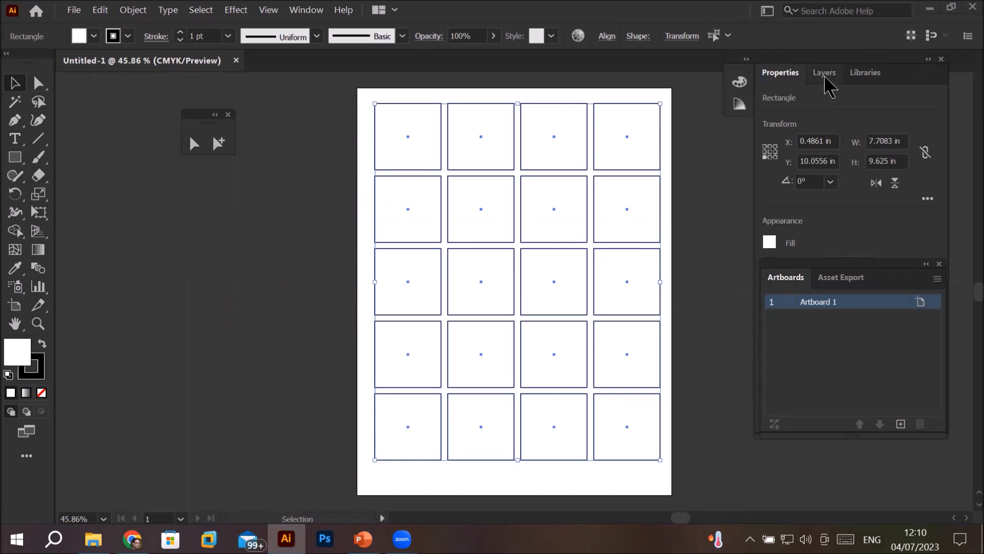
{"action": "left_click", "coordinate": [825, 74]}
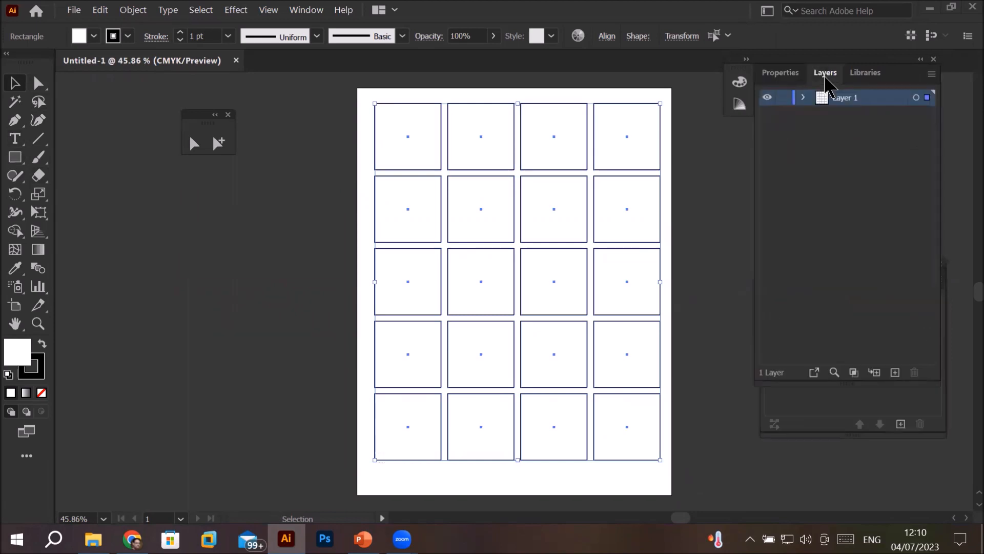
{"action": "left_click", "coordinate": [803, 98]}
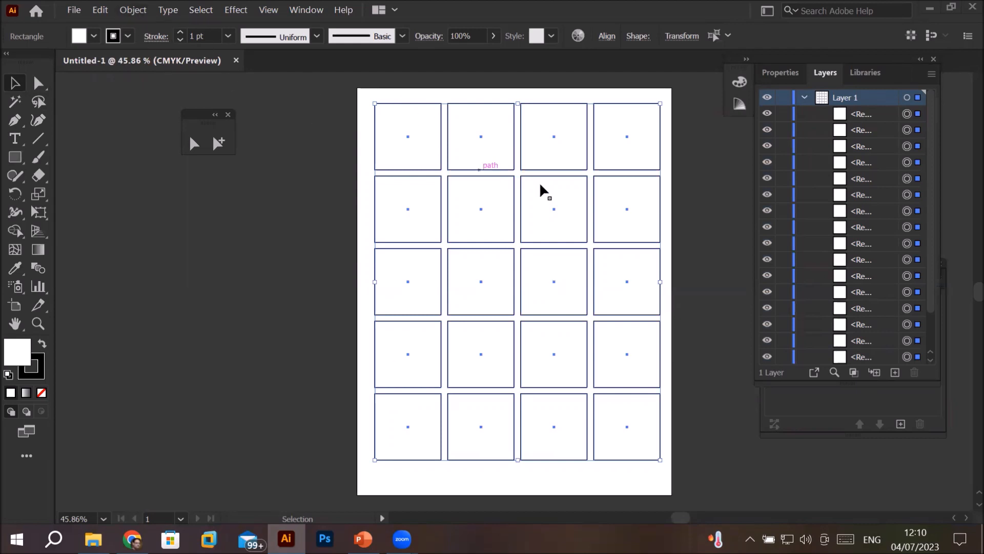
{"action": "right_click", "coordinate": [559, 220]}
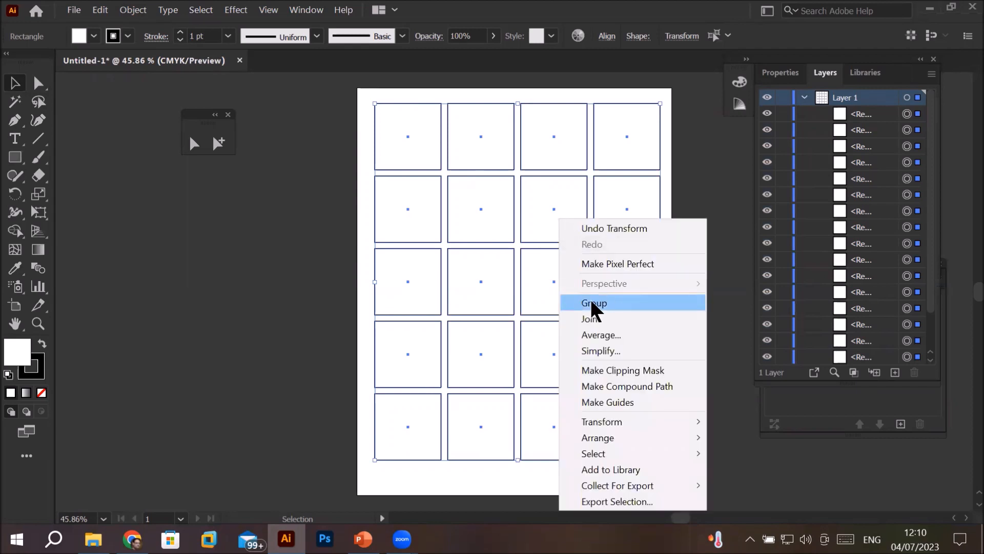
{"action": "left_click", "coordinate": [133, 13]}
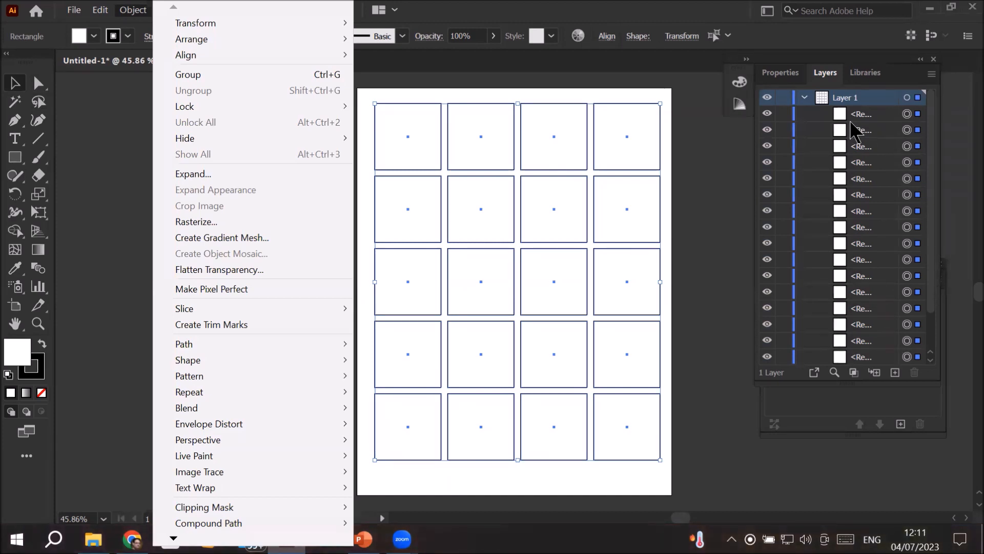
{"action": "left_click", "coordinate": [260, 74]}
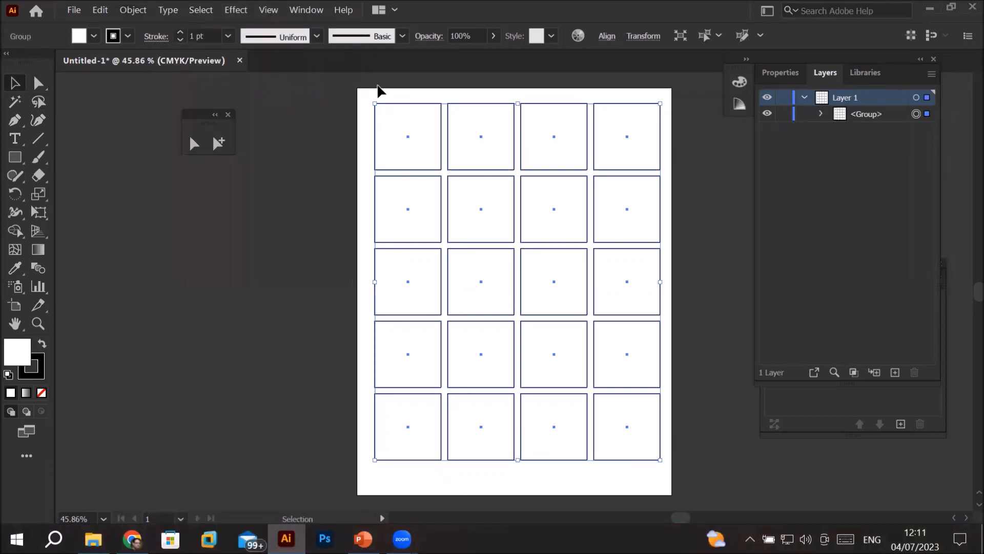
Step: Rename the new group in Layer 1 as "Rectagle Group"
{"action": "left_click", "coordinate": [864, 124]}
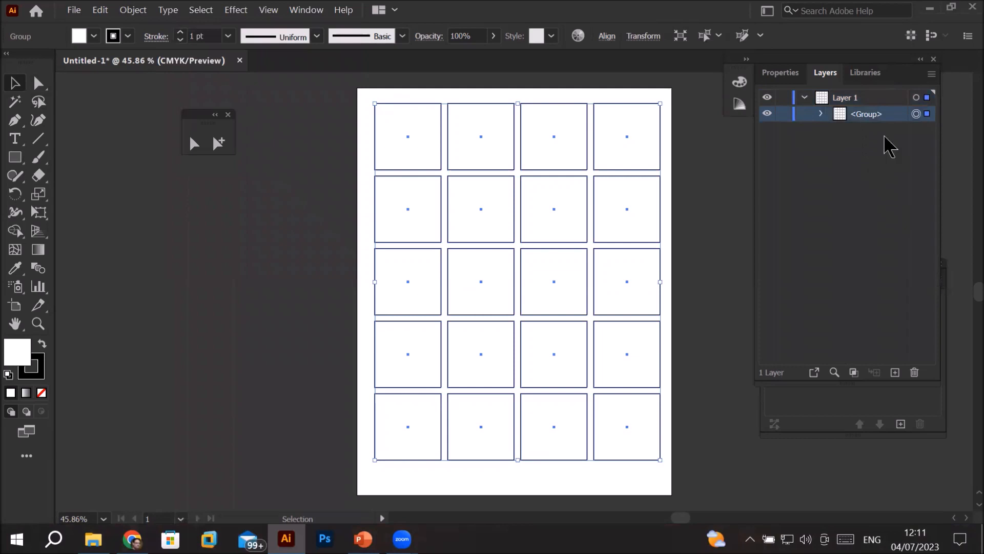
{"action": "double_click", "coordinate": [866, 119]}
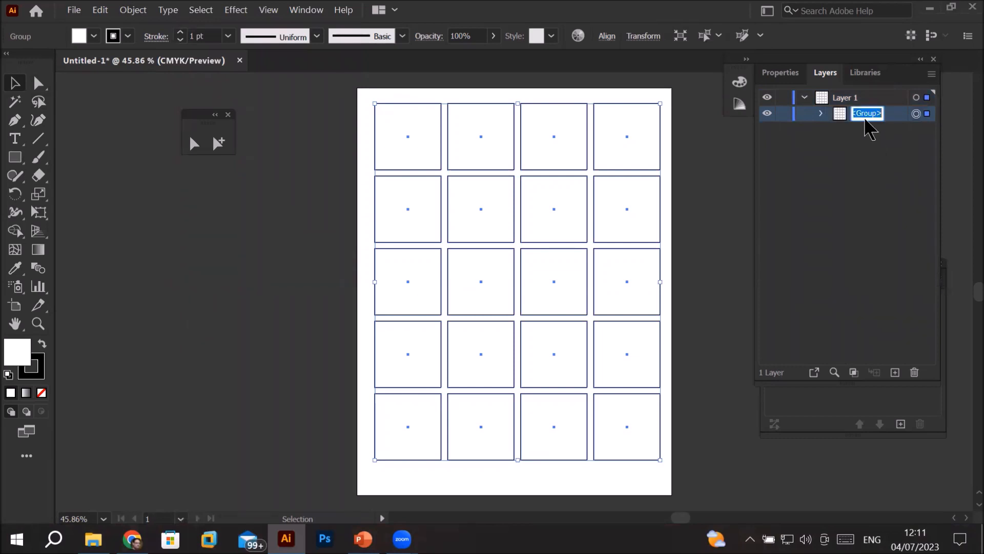
{"action": "type", "text": "Ro"}
{"action": "type", "text": "ect"}
{"action": "type", "text": "agle"}
{"action": "type", "text": " G"}
{"action": "type", "text": "roup"}
{"action": "key", "text": "Return"}
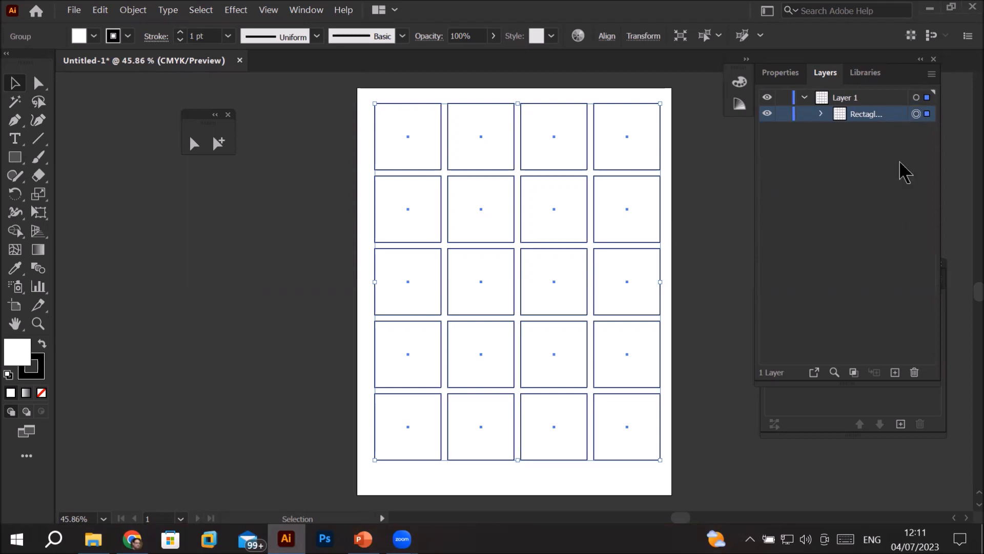
Step: Detach the Layers panel, place it in the empty area beside the artboard, and widen it to fit full names
{"action": "left_click_drag", "start_coordinate": [826, 73], "coordinate": [109, 221]}
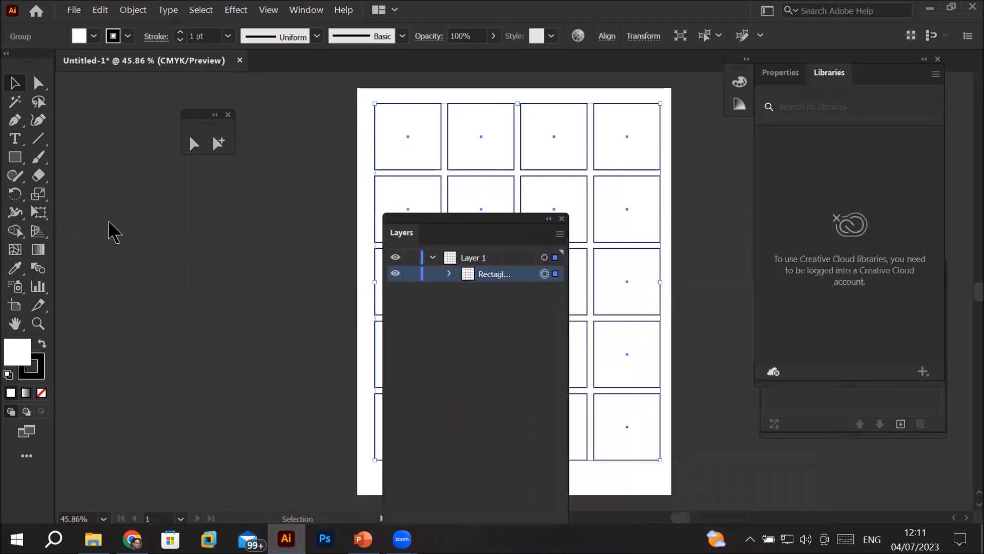
{"action": "left_click_drag", "start_coordinate": [442, 220], "coordinate": [165, 205]}
{"action": "left_click_drag", "start_coordinate": [293, 313], "coordinate": [318, 312]}
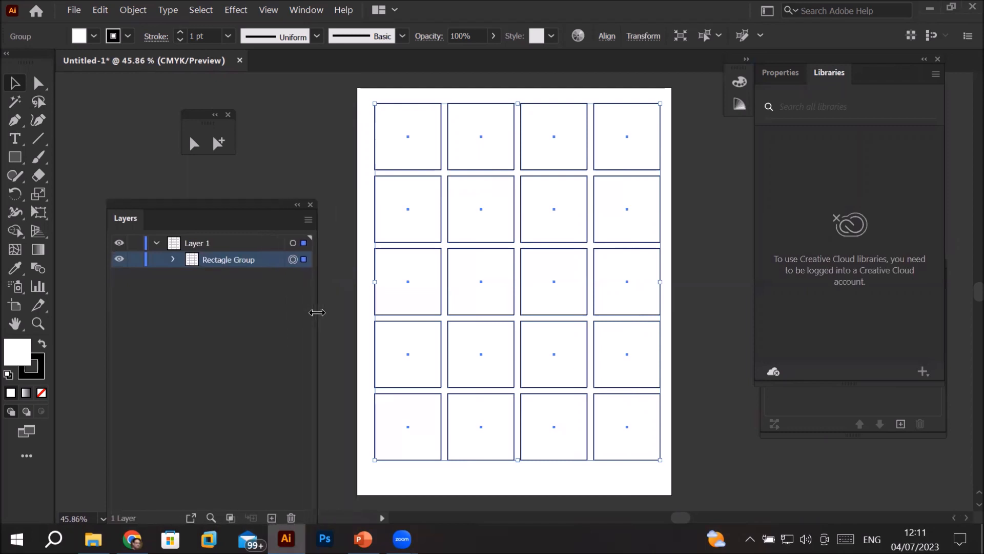
{"action": "left_click_drag", "start_coordinate": [200, 213], "coordinate": [193, 191]}
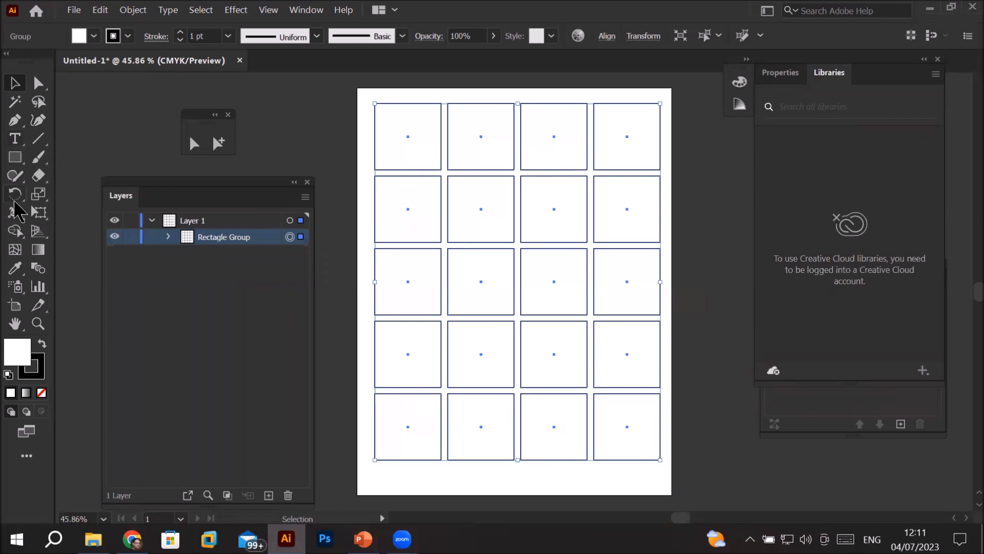
Step: Draw a circle centred in the first square of the top row, slightly smaller than the square
{"action": "left_click_drag", "start_coordinate": [15, 157], "coordinate": [78, 195]}
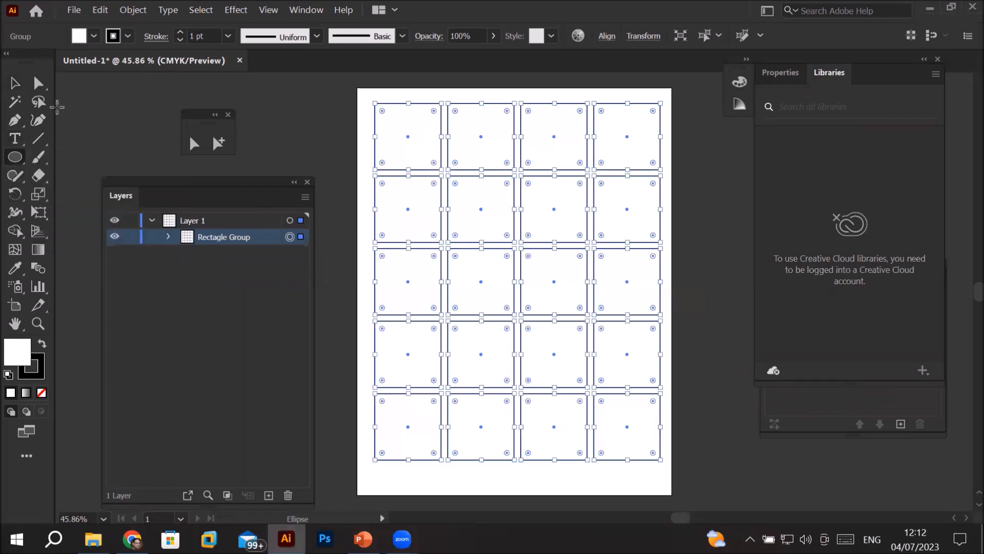
{"action": "left_click", "coordinate": [18, 80]}
{"action": "left_click", "coordinate": [309, 111]}
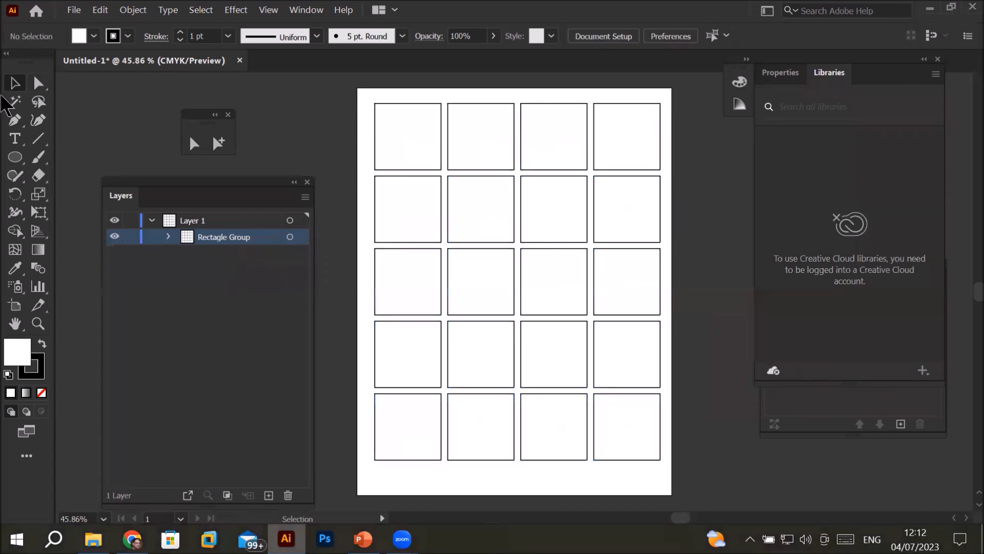
{"action": "left_click", "coordinate": [14, 158]}
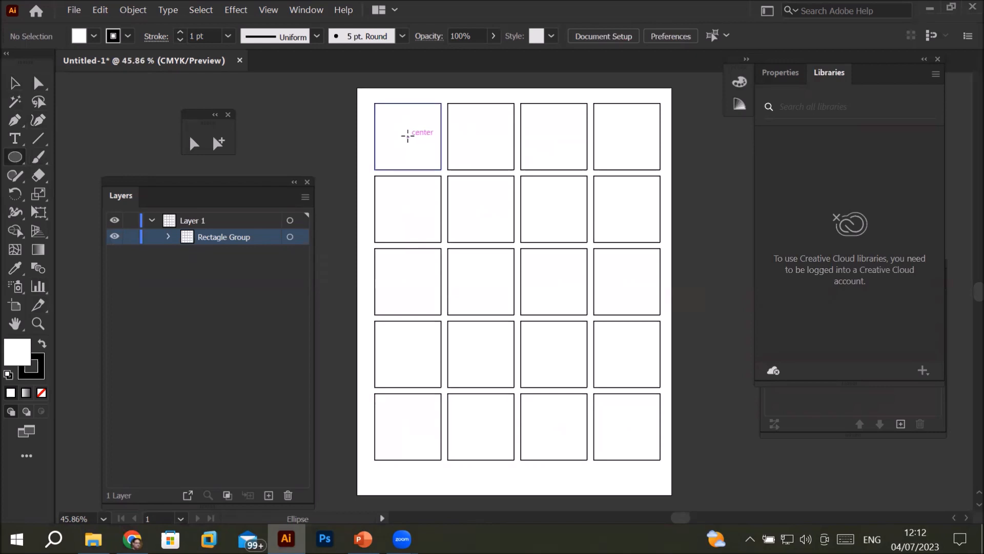
{"action": "left_click_drag", "start_coordinate": [408, 136], "coordinate": [442, 171]}
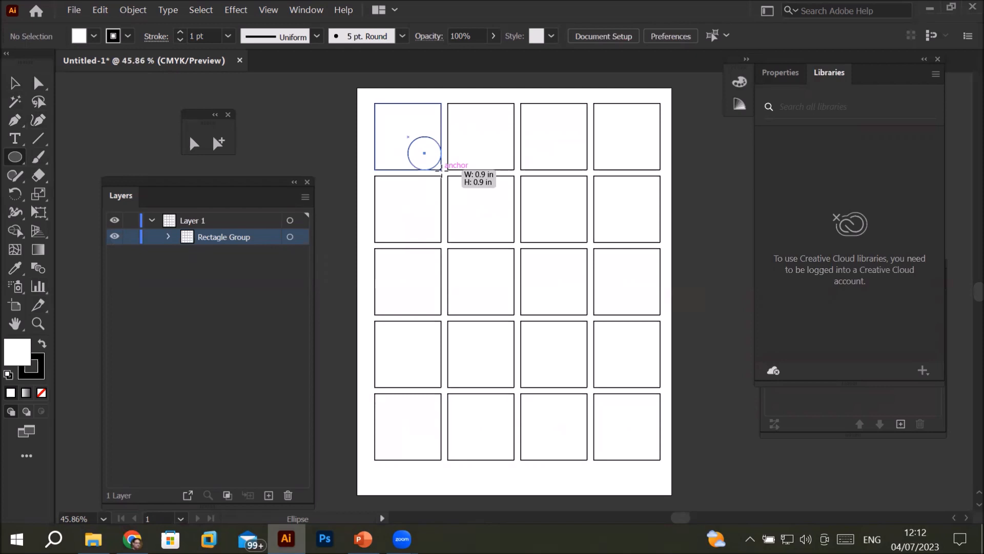
{"action": "key", "text": "alt"}
{"action": "left_click_drag", "start_coordinate": [442, 169], "coordinate": [442, 170]}
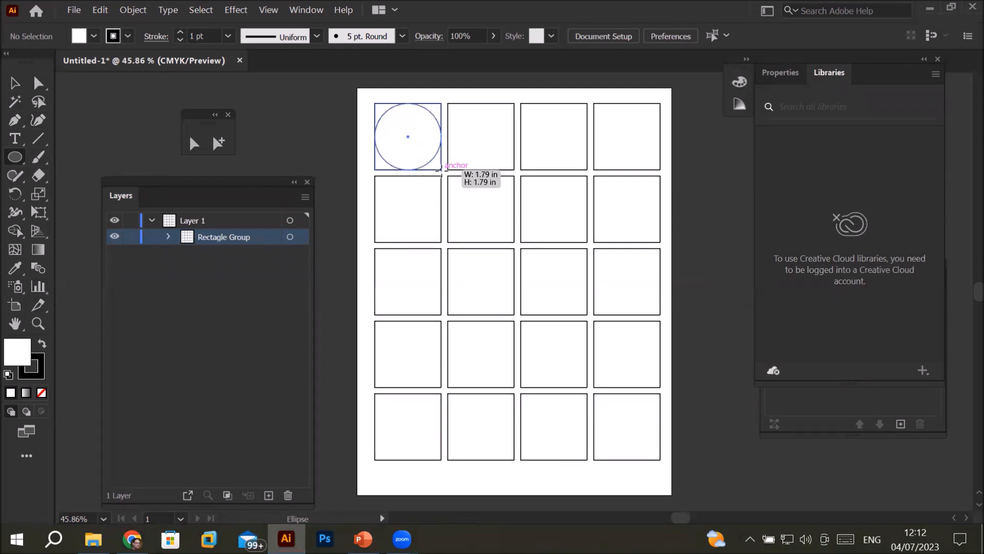
{"action": "mouse_move", "coordinate": [442, 170]}
{"action": "left_mouse_down"}
{"action": "mouse_move", "coordinate": [595, 285]}
{"action": "mouse_move", "coordinate": [562, 231]}
{"action": "mouse_move", "coordinate": [489, 180]}
{"action": "mouse_move", "coordinate": [438, 170]}
{"action": "mouse_move", "coordinate": [489, 174]}
{"action": "mouse_move", "coordinate": [480, 166]}
{"action": "mouse_move", "coordinate": [436, 156]}
{"action": "left_mouse_up"}
{"action": "key", "text": "alt"}
{"action": "key", "text": "shift"}
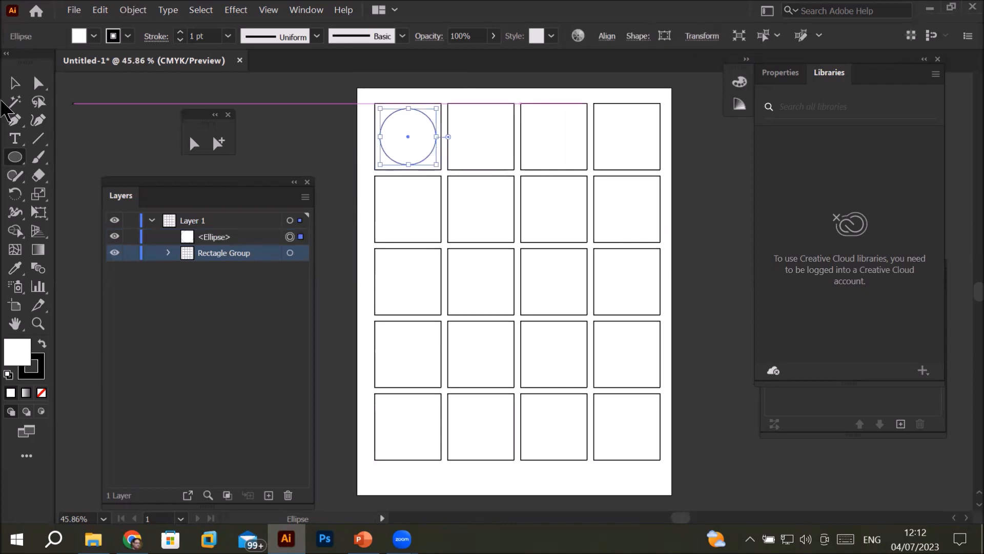
Step: Duplicate the circle into the other three squares of the top row at even spacing
{"action": "left_click", "coordinate": [15, 85]}
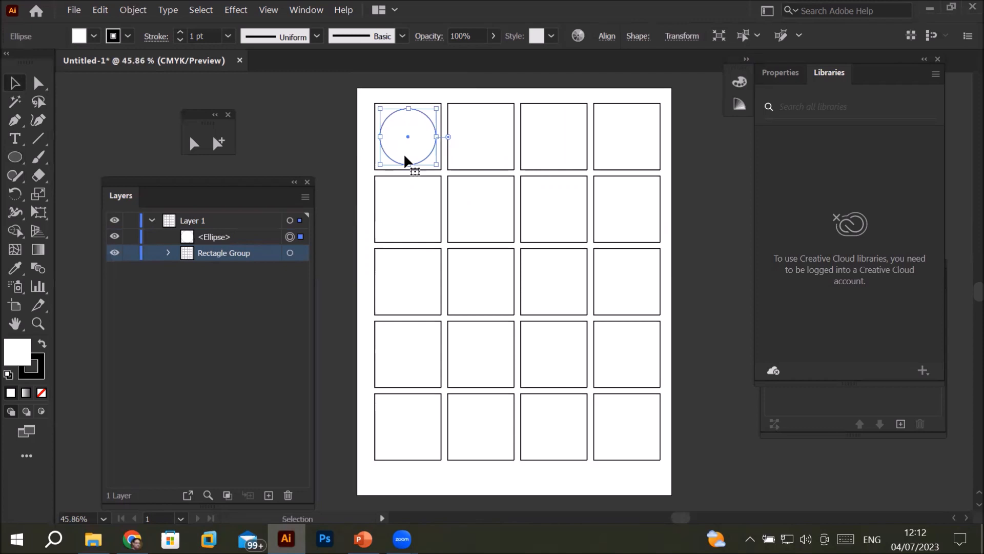
{"action": "left_click_drag", "start_coordinate": [404, 156], "coordinate": [481, 160]}
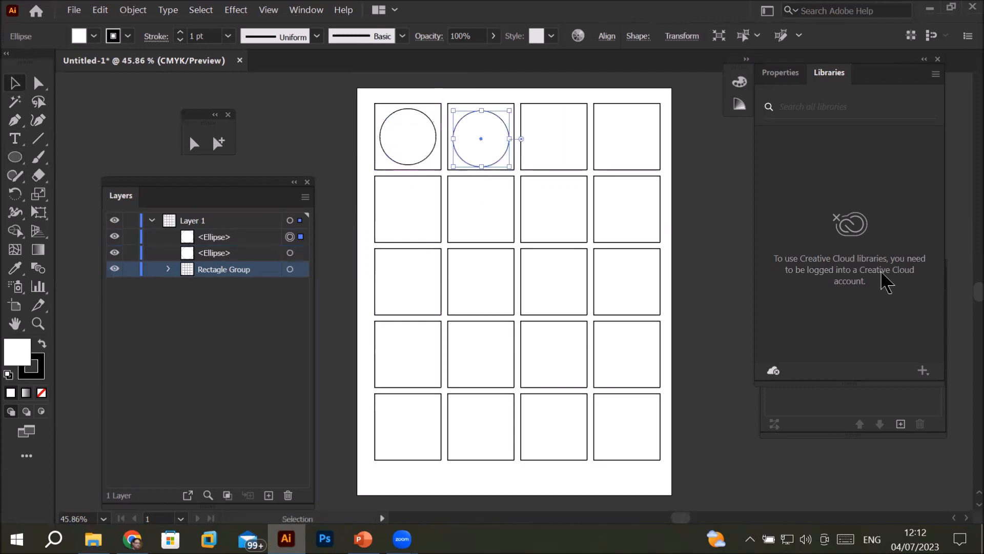
{"action": "key", "text": "ctrl+d"}
{"action": "key", "text": "ctrl+d"}
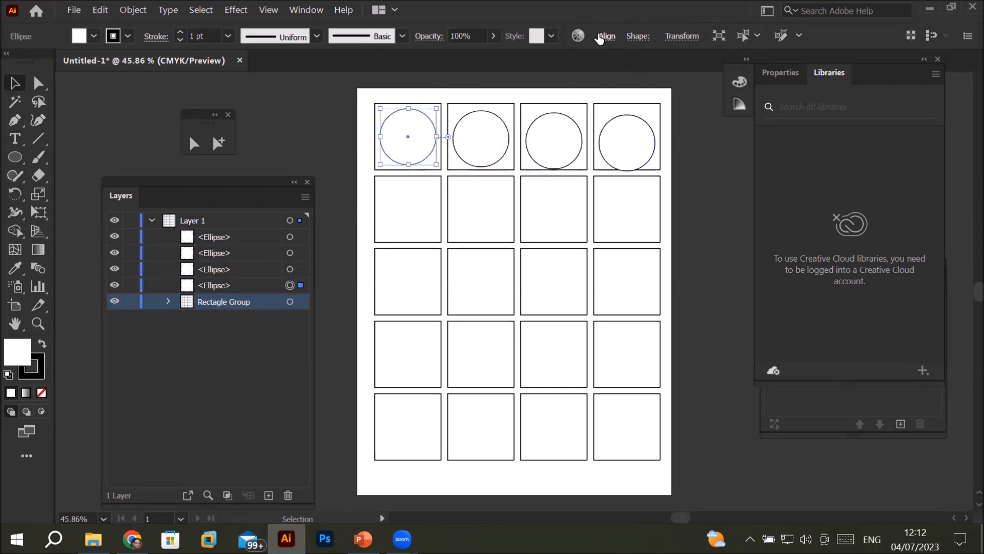
Step: Nudge the circle in the third square of the top row upward to centre it in its square
{"action": "left_click", "coordinate": [608, 37]}
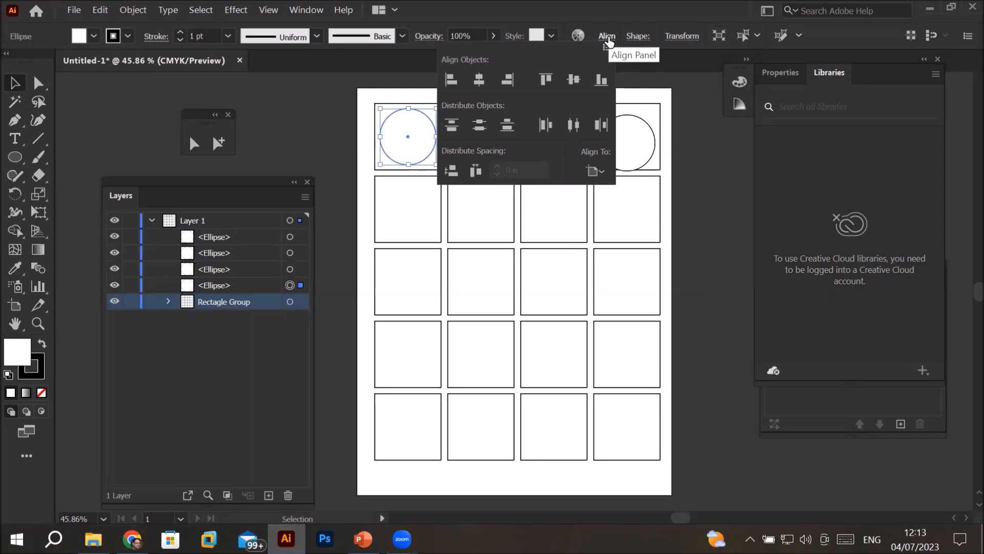
{"action": "left_click", "coordinate": [609, 41]}
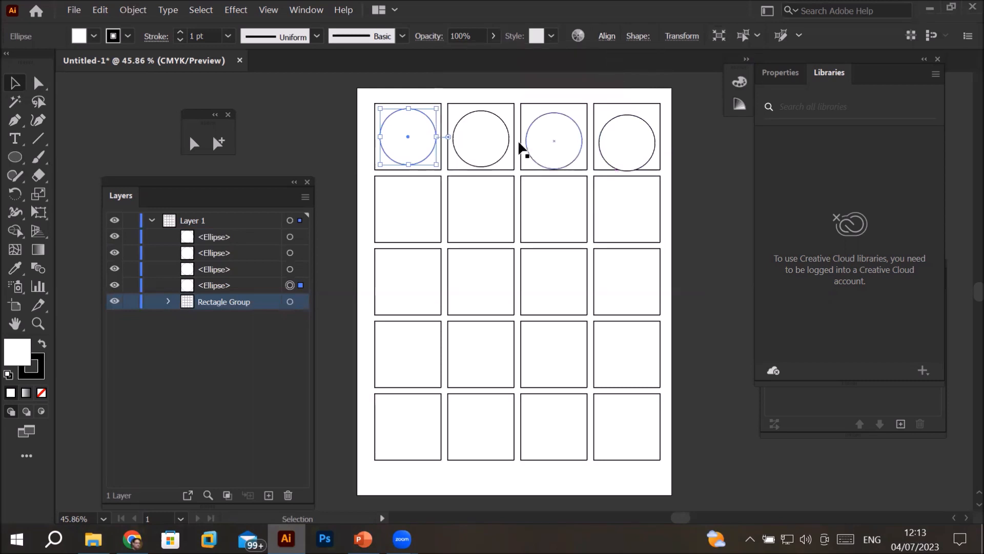
{"action": "left_click", "coordinate": [502, 141]}
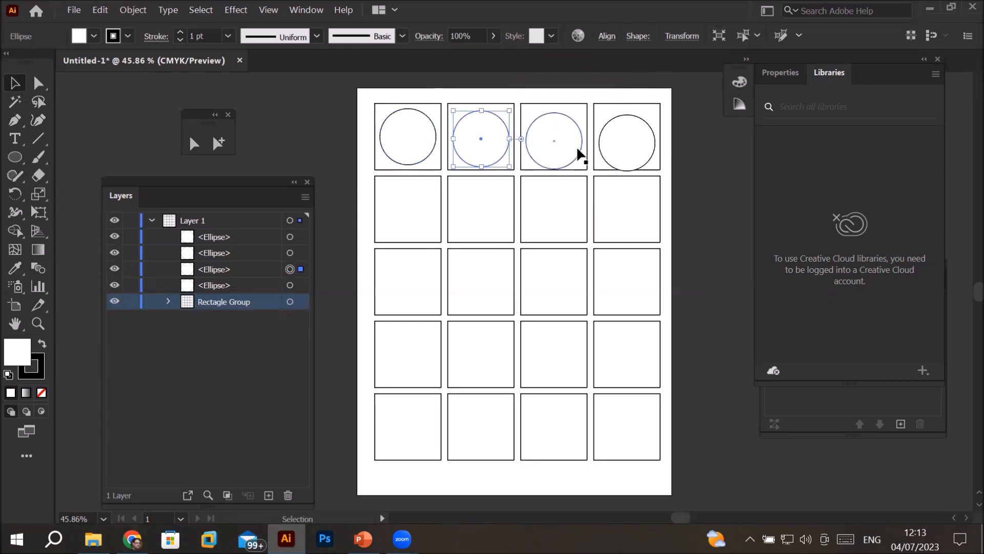
{"action": "left_click", "coordinate": [579, 153]}
{"action": "key", "text": "Up"}
{"action": "key", "text": "Up"}
{"action": "key", "text": "Up"}
{"action": "key", "text": "Up"}
{"action": "key", "text": "Up"}
{"action": "key", "text": "Up"}
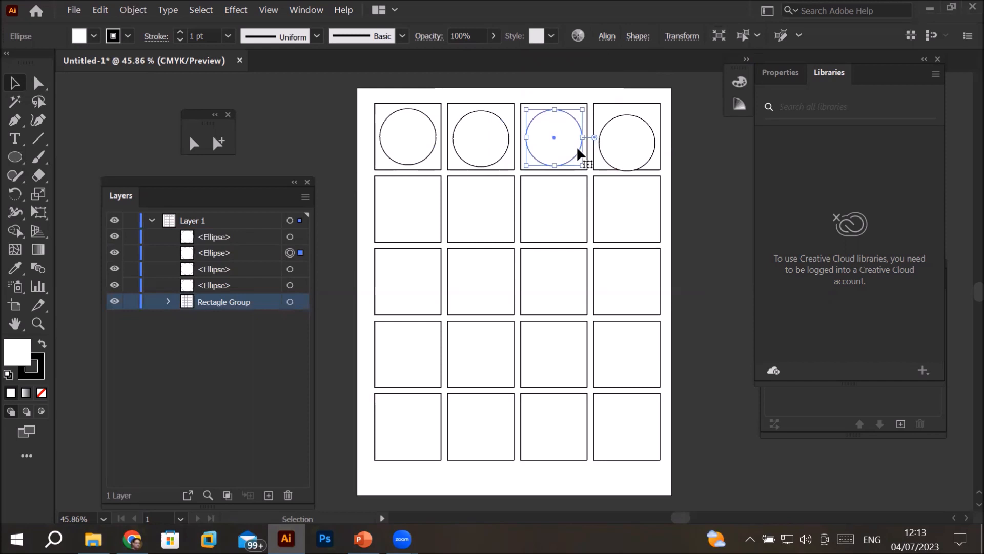
Step: Nudge the circle in the fourth square of the top row upward to centre it, and clear the selection
{"action": "left_click", "coordinate": [647, 152]}
{"action": "key", "text": "Up"}
{"action": "key", "text": "Up"}
{"action": "key", "text": "Up"}
{"action": "key", "text": "Up"}
{"action": "key", "text": "Up"}
{"action": "key", "text": "Up"}
{"action": "key", "text": "Up"}
{"action": "key", "text": "Up"}
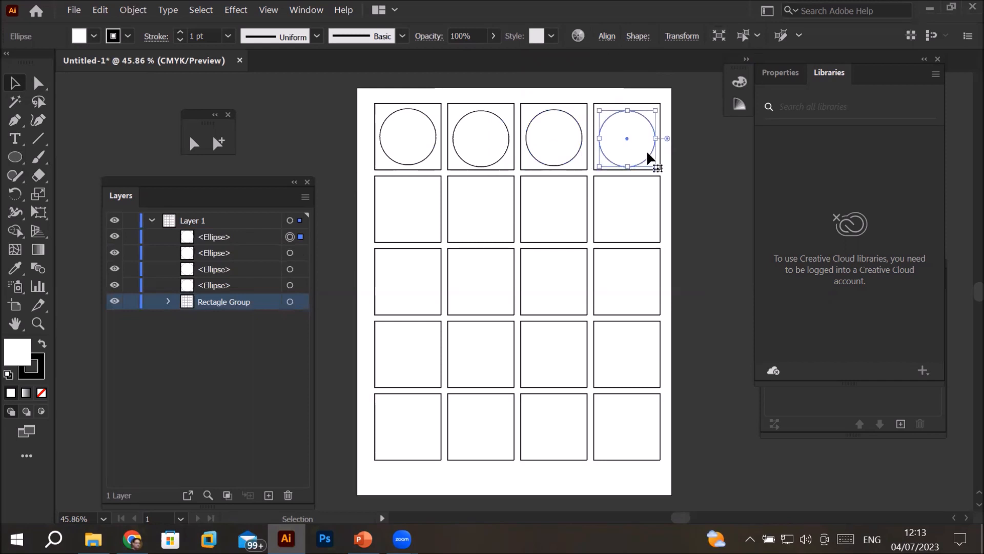
{"action": "key", "text": "Up"}
{"action": "key", "text": "Up"}
{"action": "left_click", "coordinate": [651, 92]}
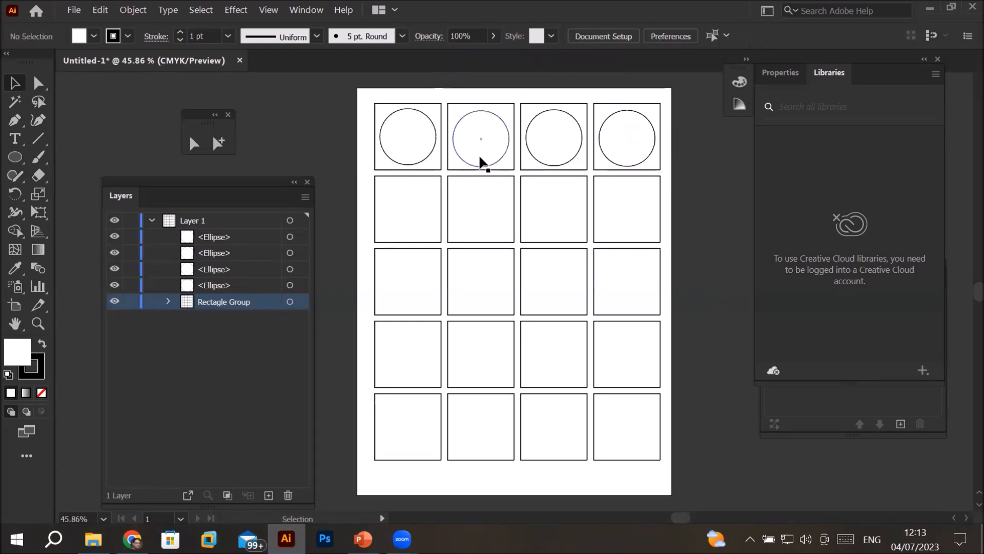
Step: Nudge the circle in the second square up by one increment and select the circle in the first square
{"action": "left_click", "coordinate": [487, 166]}
{"action": "key", "text": "Up"}
{"action": "left_click", "coordinate": [571, 161]}
{"action": "left_click", "coordinate": [412, 153]}
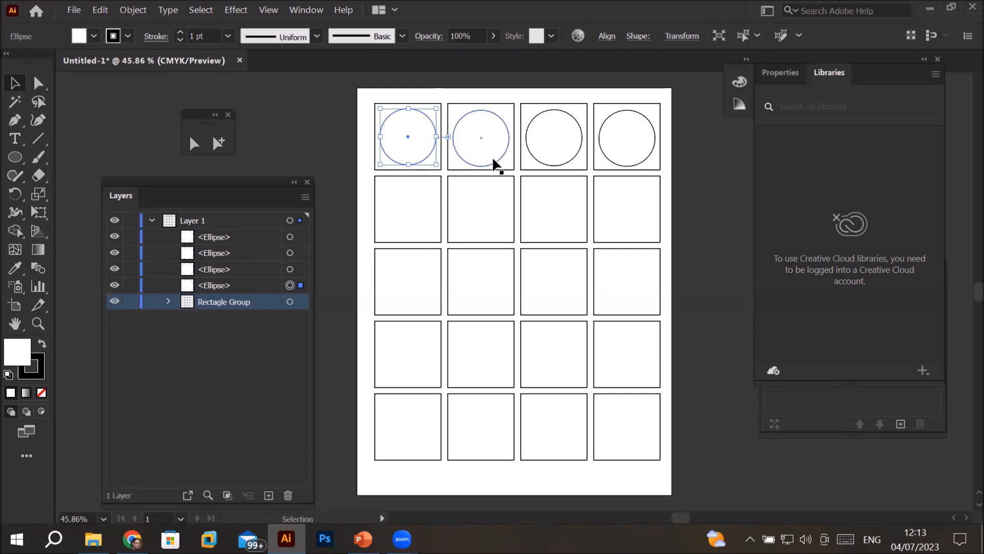
Step: Add the other three top-row circles to the selection and group all four circles
{"action": "left_click", "coordinate": [493, 163], "text": "shift"}
{"action": "left_click", "coordinate": [572, 151], "text": "shift"}
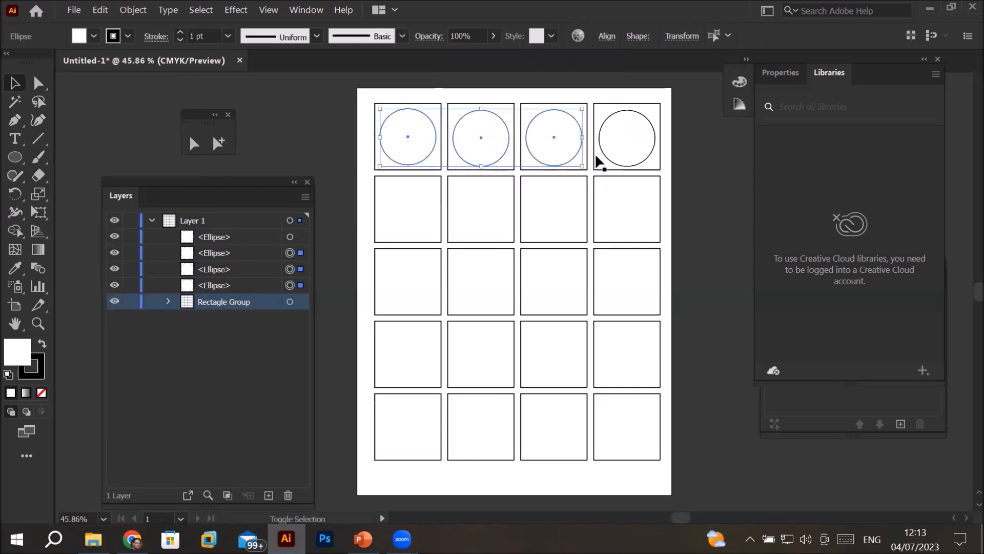
{"action": "left_click", "coordinate": [639, 153], "text": "shift"}
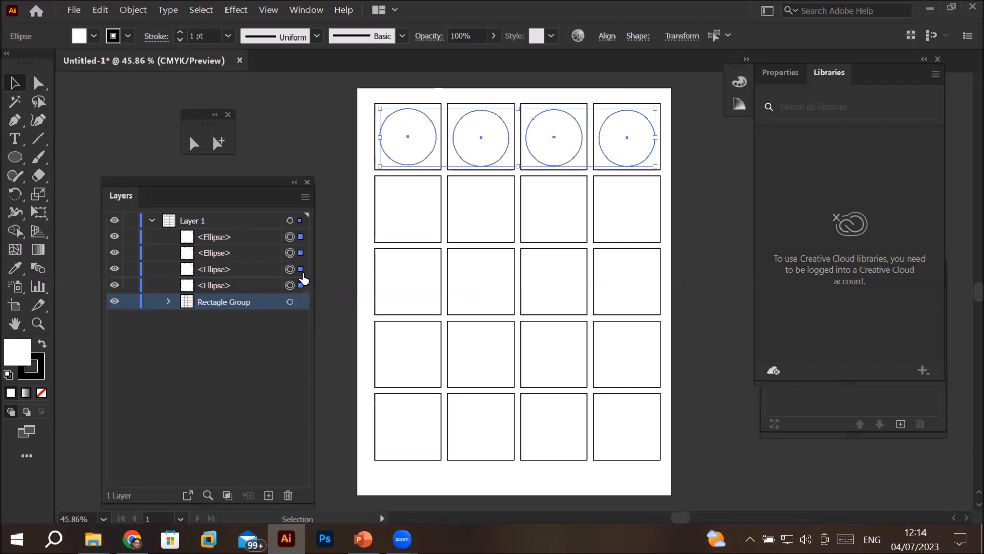
{"action": "key", "text": "ctrl+g"}
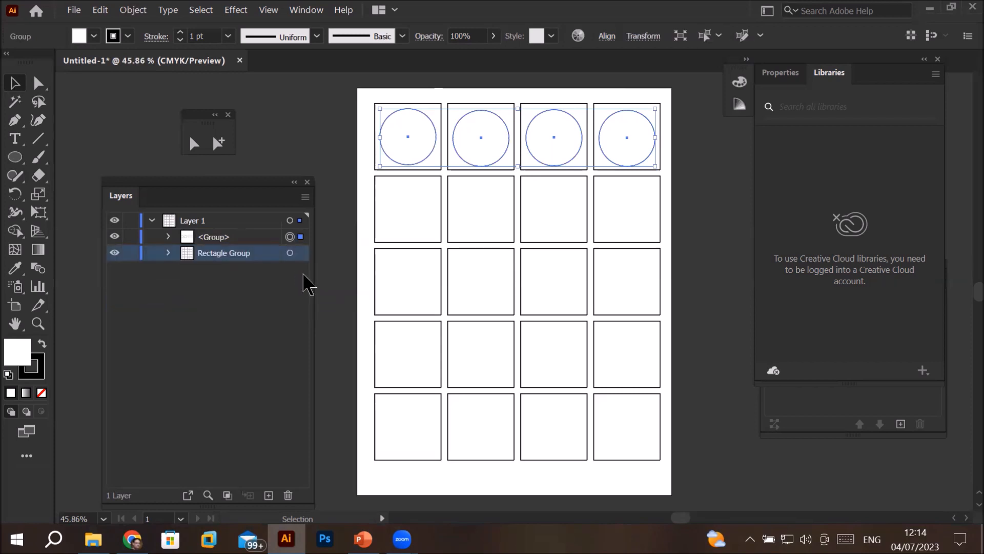
Step: Rename the new circle group "Upper Cirlcles" and clear the selection
{"action": "left_click", "coordinate": [210, 240]}
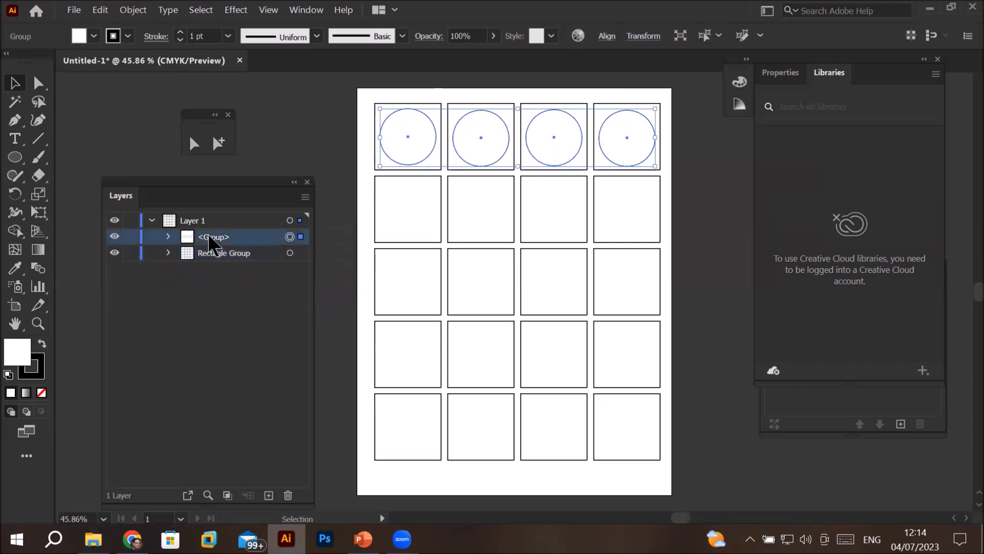
{"action": "double_click", "coordinate": [208, 238]}
{"action": "type", "text": "Upper Cirlce"}
{"action": "key", "text": "BackSpace"}
{"action": "type", "text": "les"}
{"action": "key", "text": "Return"}
{"action": "left_click", "coordinate": [285, 139]}
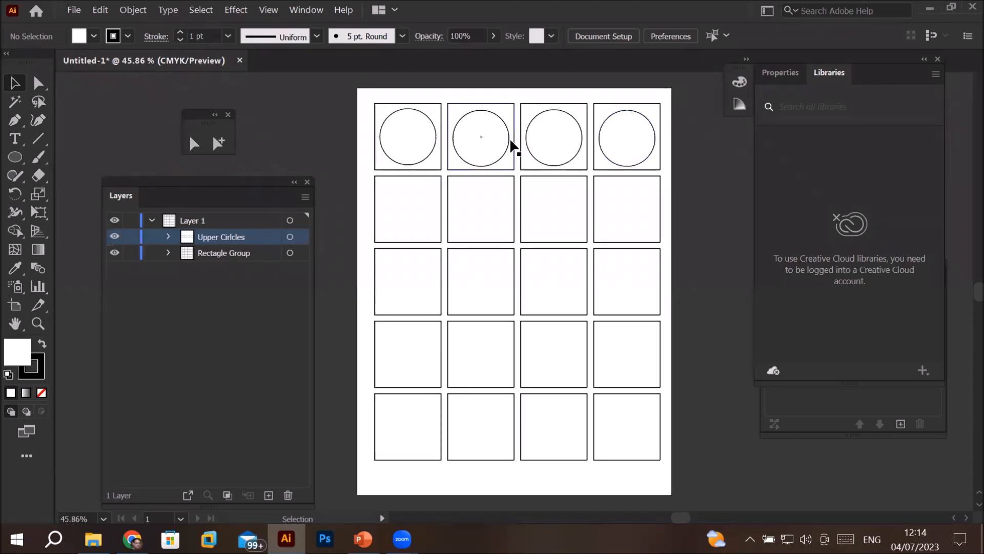
Step: Select the circle group on the artboard and expand its layer entry to list the individual ellipses
{"action": "left_click", "coordinate": [14, 86]}
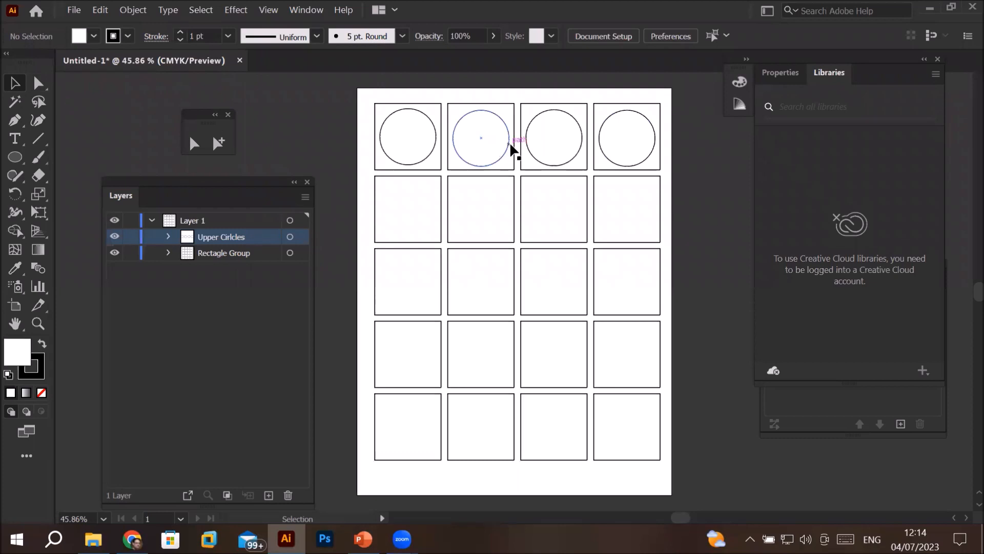
{"action": "left_click", "coordinate": [577, 123]}
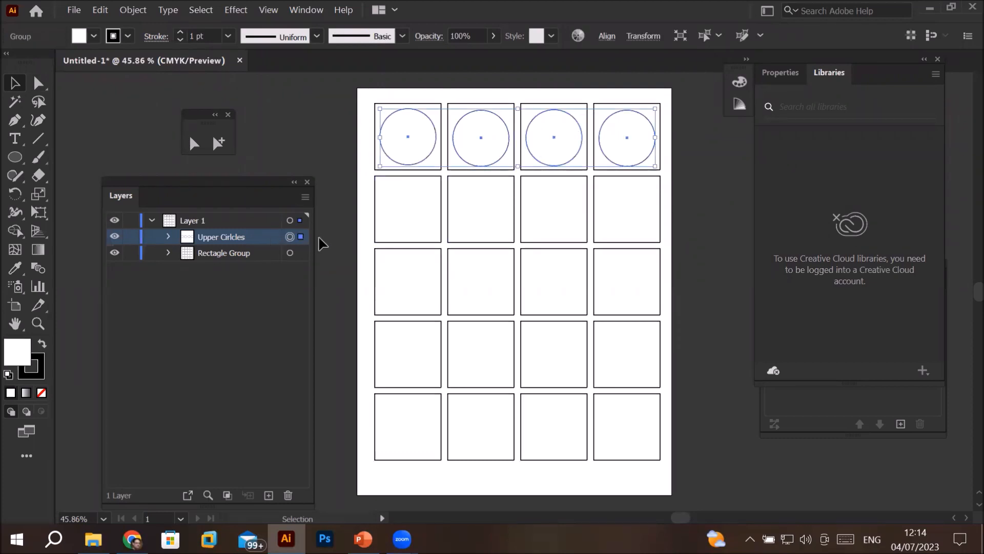
{"action": "left_click", "coordinate": [169, 237]}
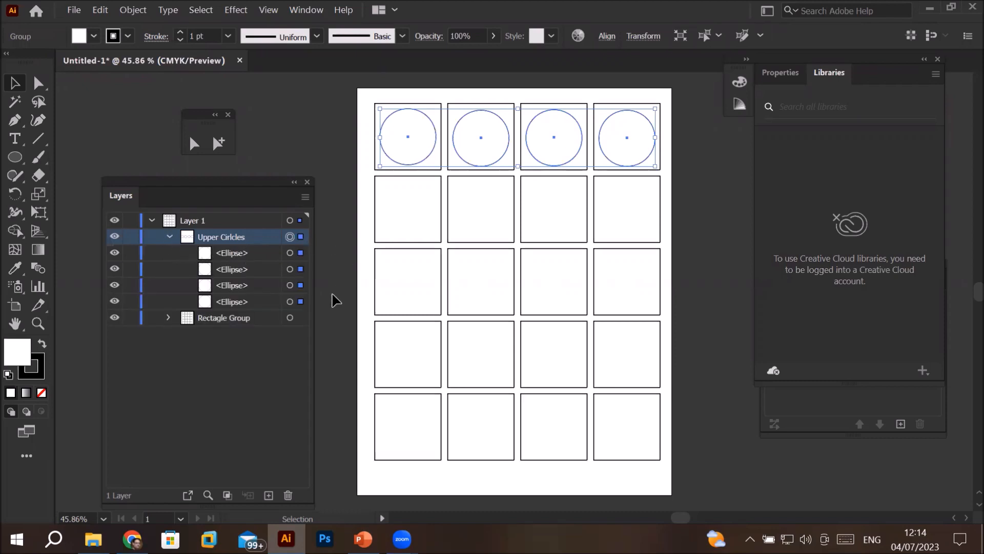
Step: Select the whole Rectagle Group and fill its squares with the light orange swatch
{"action": "left_click", "coordinate": [223, 321]}
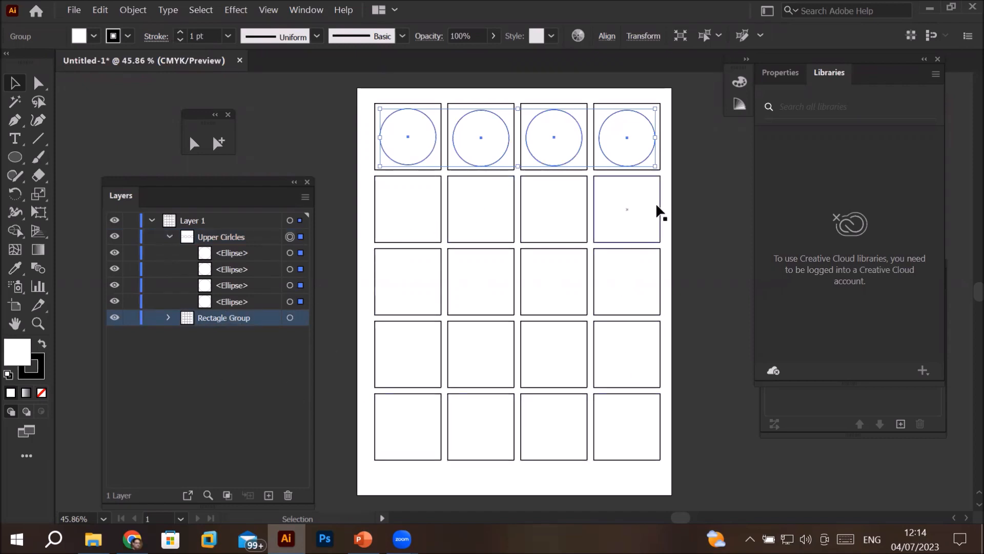
{"action": "left_click", "coordinate": [301, 318]}
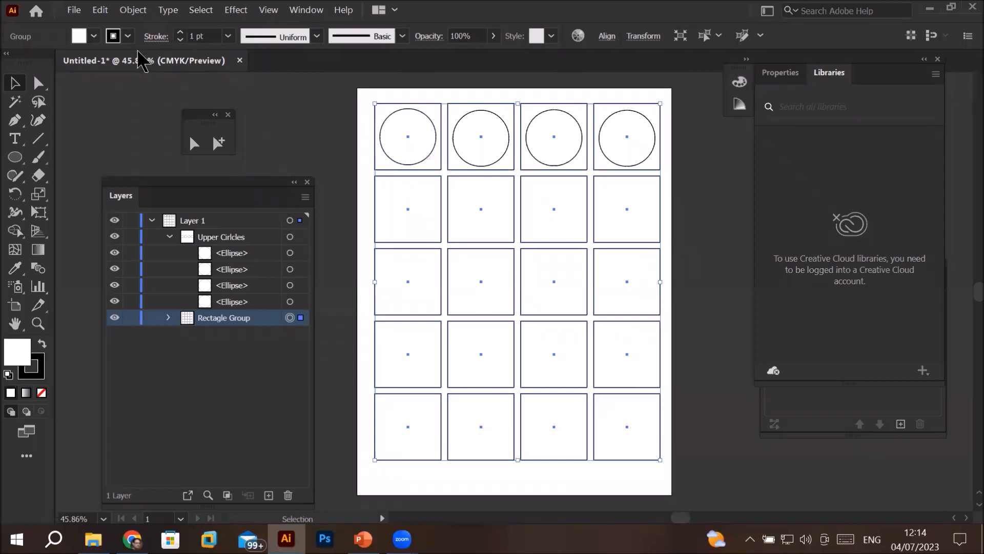
{"action": "left_click", "coordinate": [97, 37]}
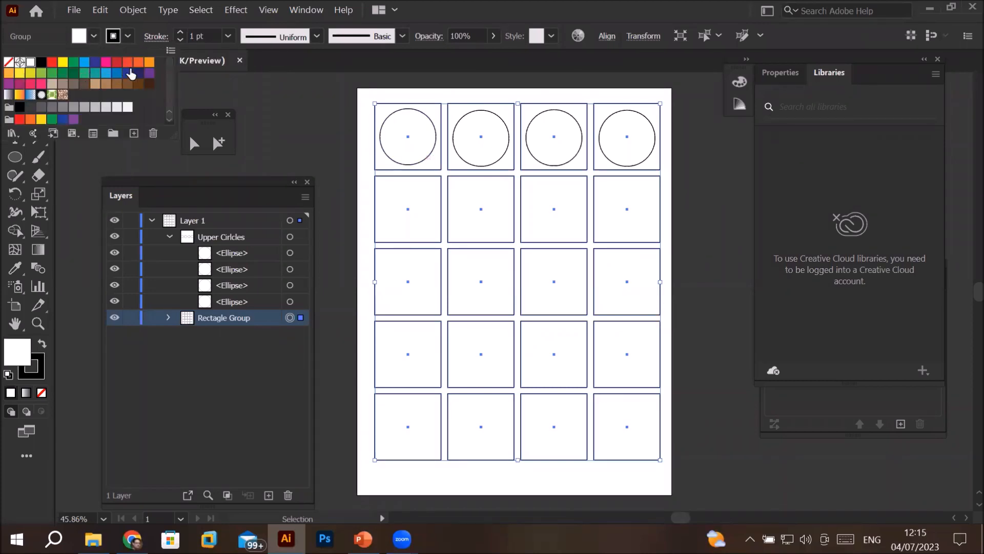
{"action": "left_click", "coordinate": [148, 64]}
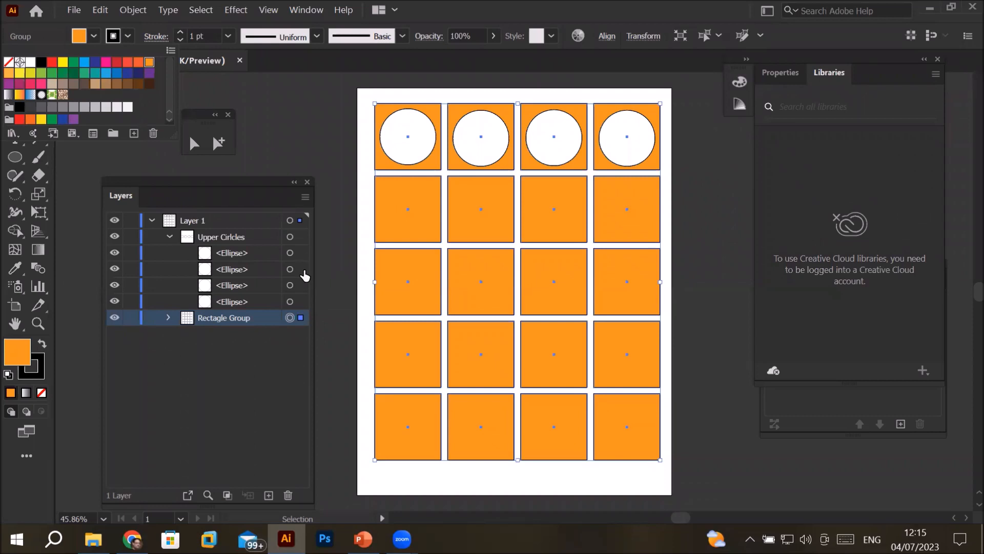
Step: Select the whole Upper Cirlcles group and set its stroke colour to CMYK Cyan
{"action": "left_click", "coordinate": [302, 271]}
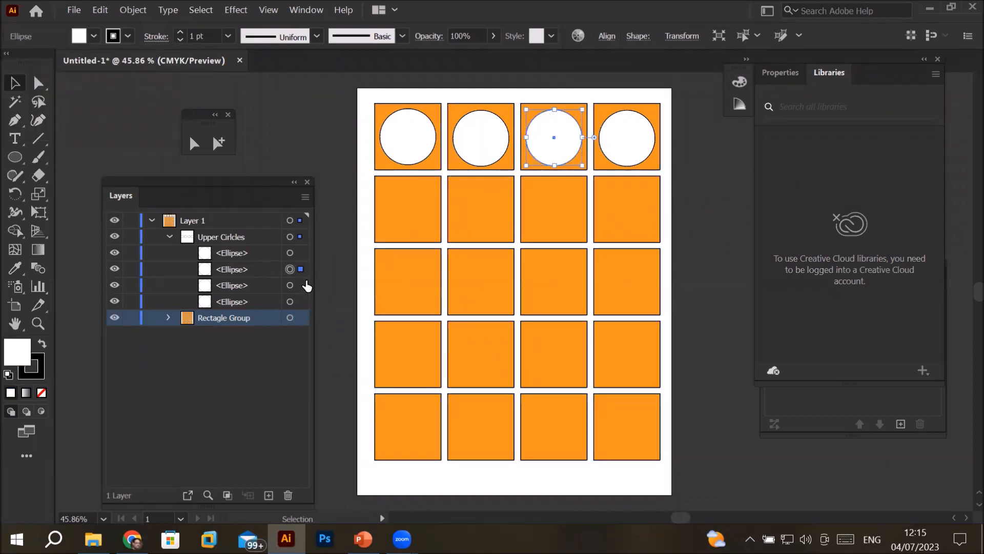
{"action": "left_click", "coordinate": [229, 237]}
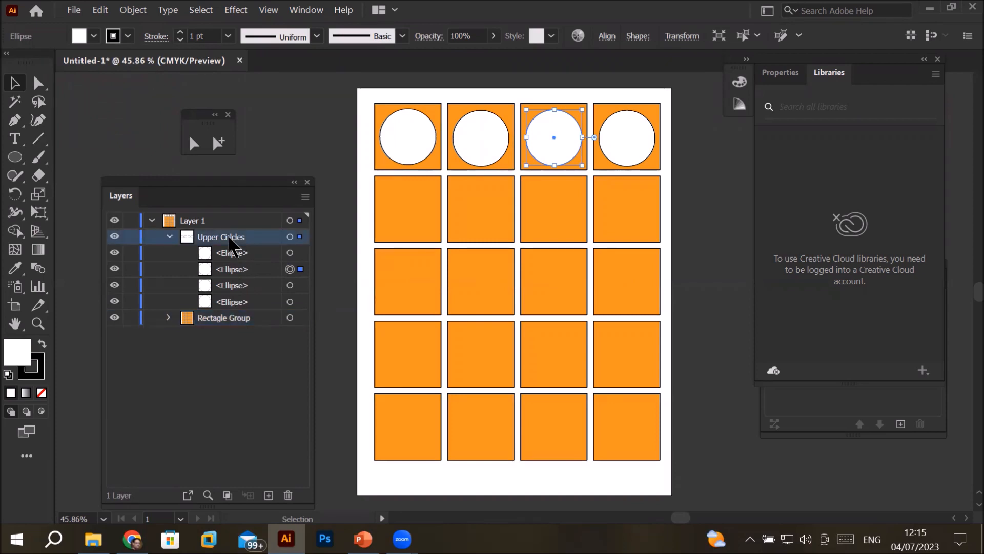
{"action": "left_click", "coordinate": [301, 237]}
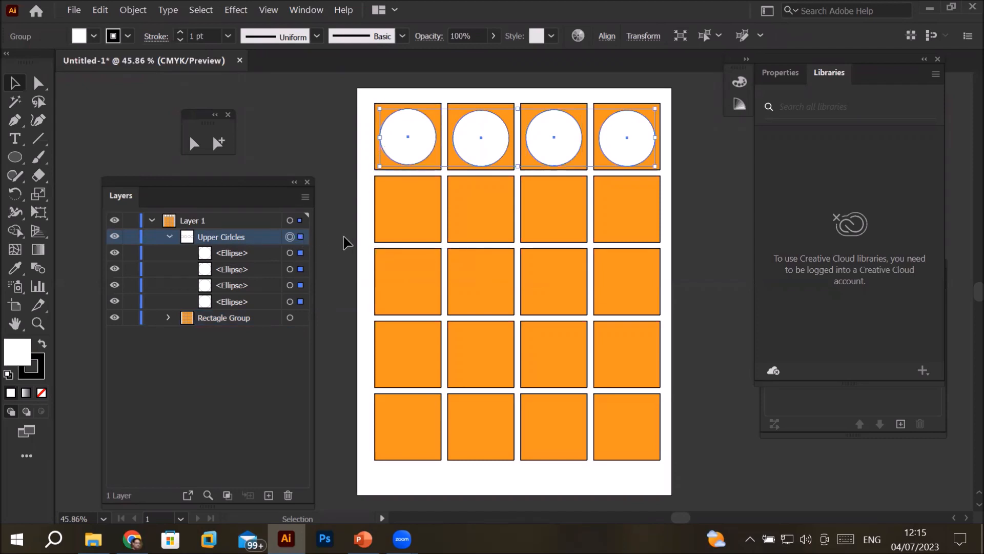
{"action": "left_click", "coordinate": [128, 36]}
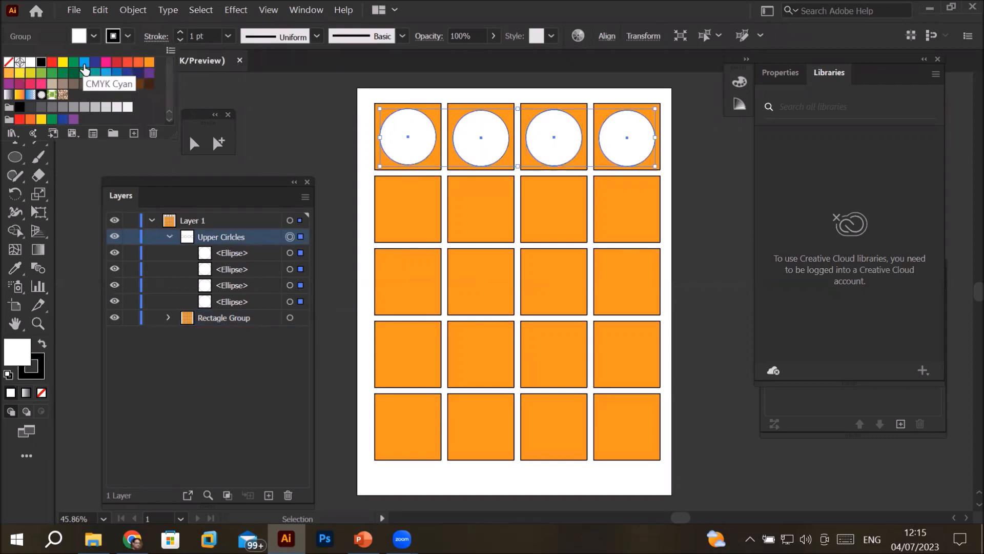
{"action": "left_click", "coordinate": [84, 70]}
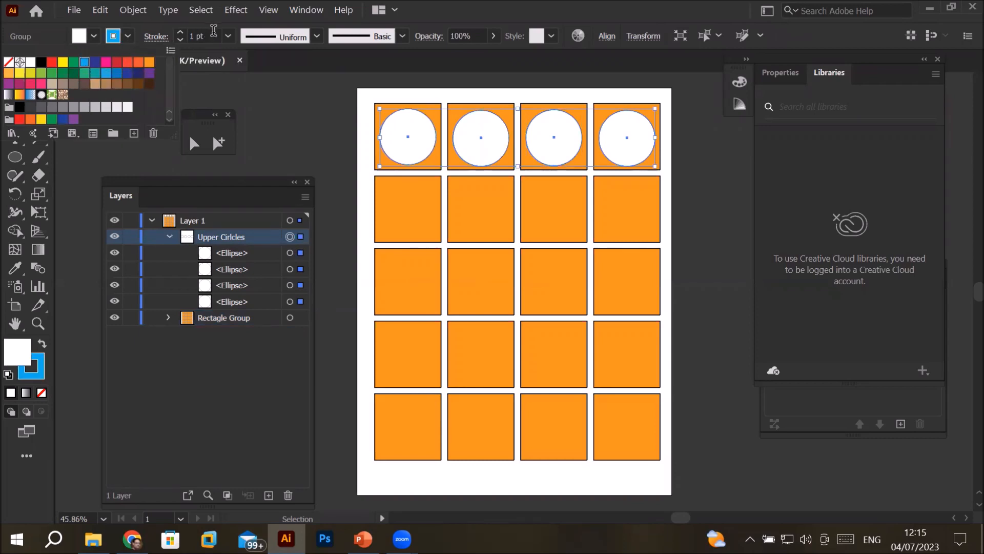
Step: Raise the circles' stroke weight to 6 pt
{"action": "left_click", "coordinate": [180, 32]}
{"action": "left_click", "coordinate": [180, 32]}
{"action": "left_click", "coordinate": [180, 32]}
{"action": "left_click", "coordinate": [179, 32]}
{"action": "left_click", "coordinate": [180, 33]}
{"action": "left_click", "coordinate": [180, 32]}
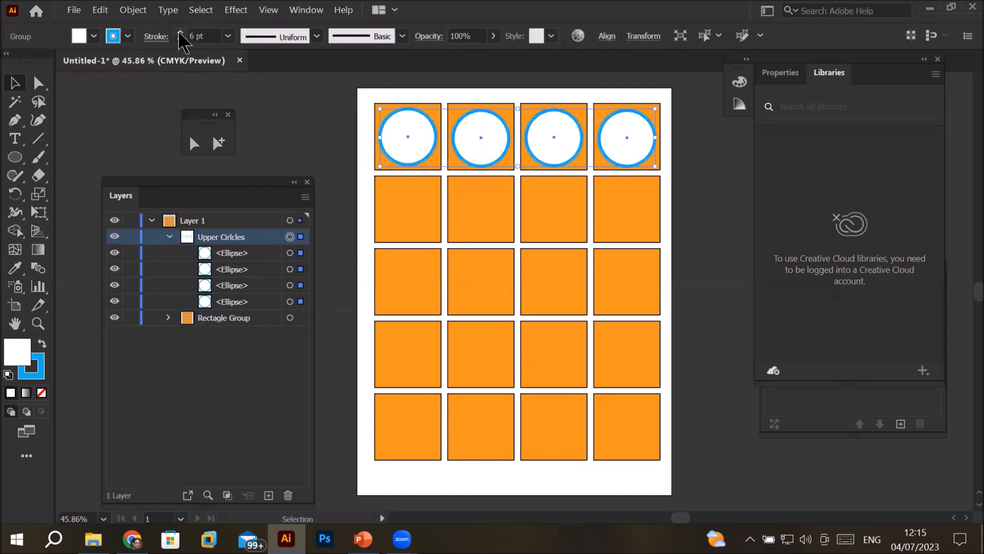
Step: Apply the variable width profile that tapers evenly at both ends to the circles' strokes
{"action": "left_click", "coordinate": [317, 35]}
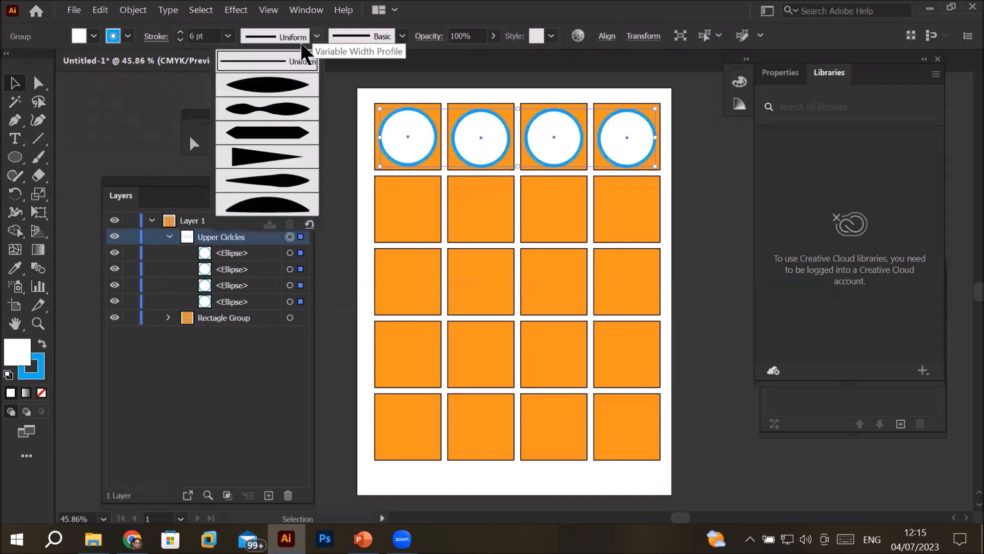
{"action": "left_click", "coordinate": [271, 88]}
{"action": "scroll", "coordinate": [439, 126], "scroll_direction": "up", "scroll_amount": 5}
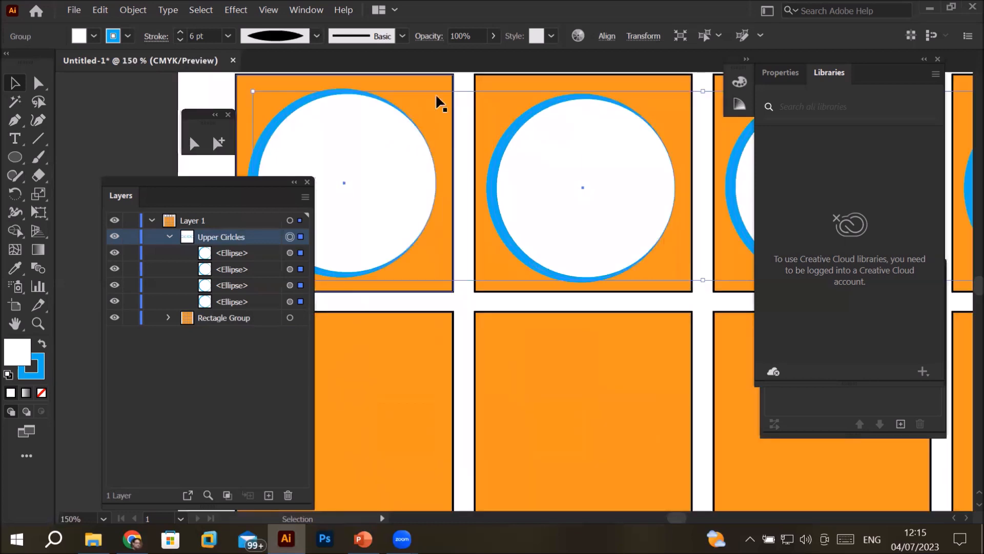
Step: Apply the 6.00 Mop bristle brush to the strokes of the circle group
{"action": "left_click", "coordinate": [403, 37]}
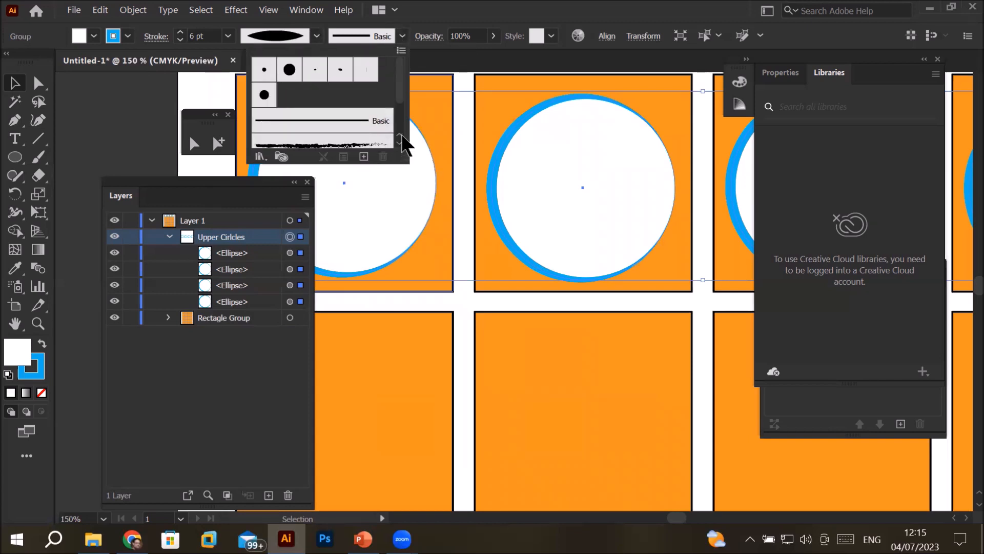
{"action": "left_click_drag", "start_coordinate": [404, 100], "coordinate": [403, 131]}
{"action": "left_click", "coordinate": [334, 109]}
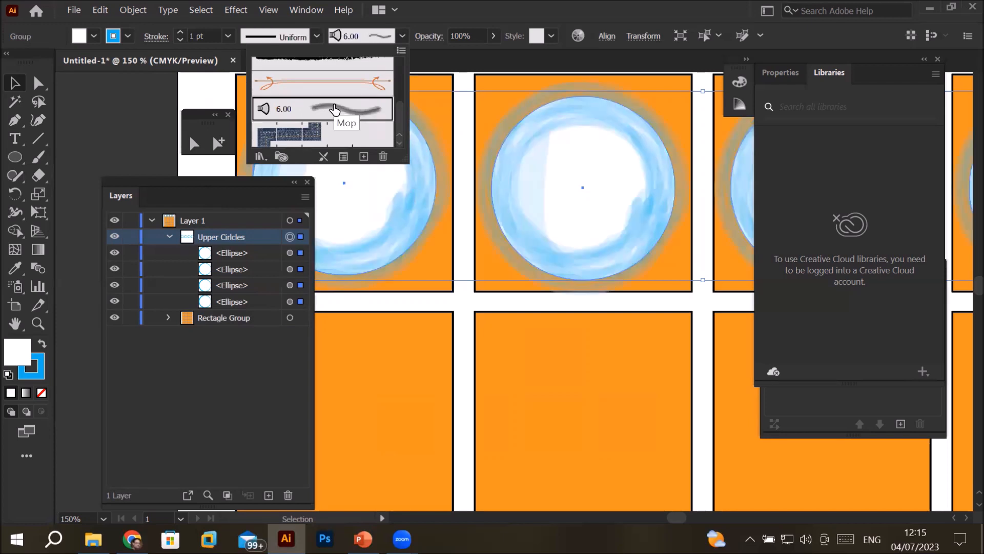
Step: Open the Decorative_Scatter brush library
{"action": "left_click", "coordinate": [265, 158]}
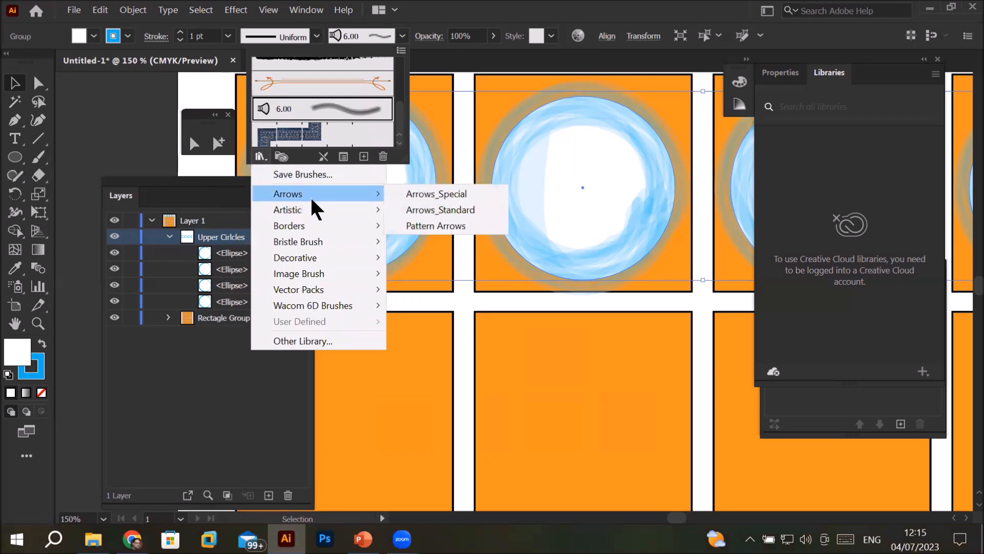
{"action": "mouse_move", "coordinate": [324, 223]}
{"action": "mouse_move", "coordinate": [328, 244]}
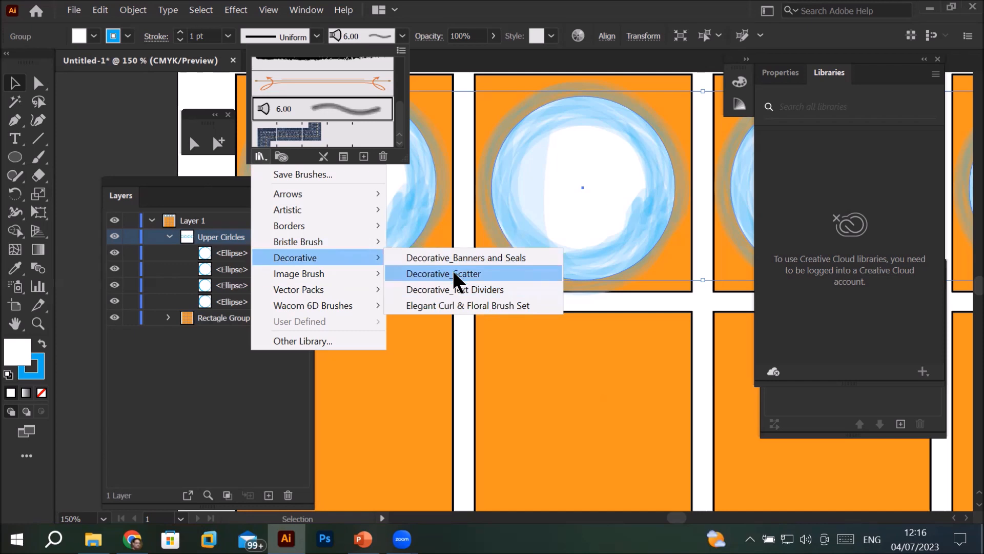
{"action": "left_click", "coordinate": [453, 272]}
Step: Try the 3D Geometric scatter brushes on the circles' strokes, including the purple solids, yellow stars and teal cubes
{"action": "left_click", "coordinate": [453, 290]}
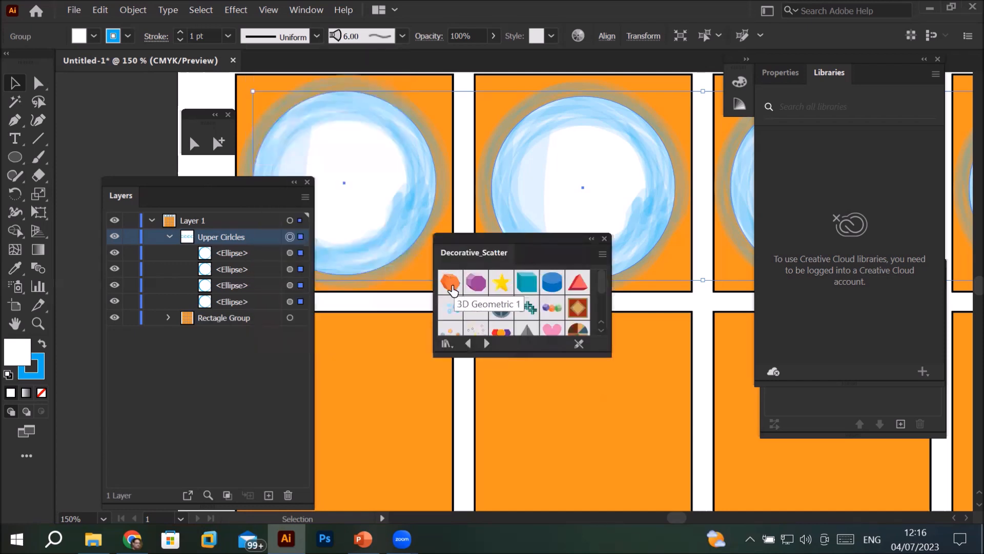
{"action": "left_click", "coordinate": [477, 283]}
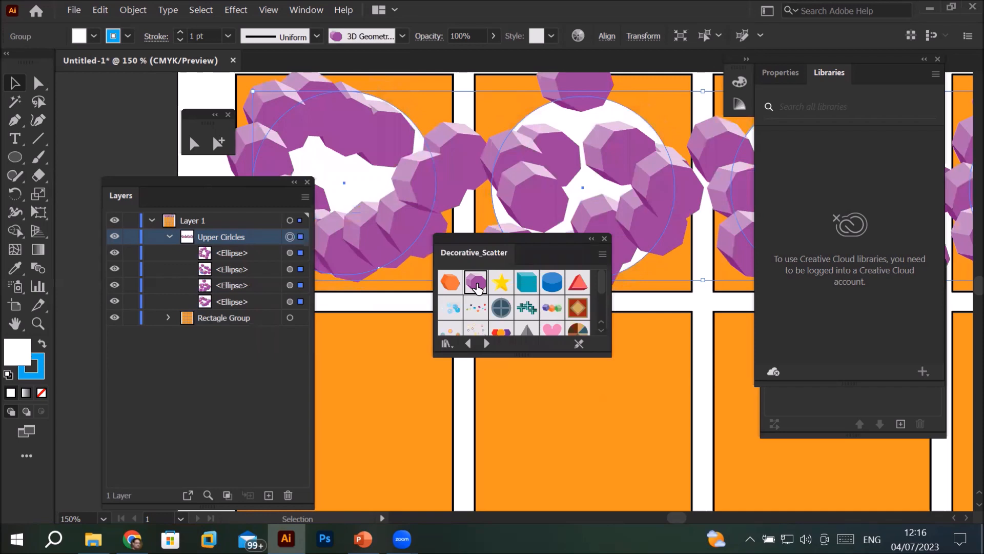
{"action": "left_click", "coordinate": [500, 283]}
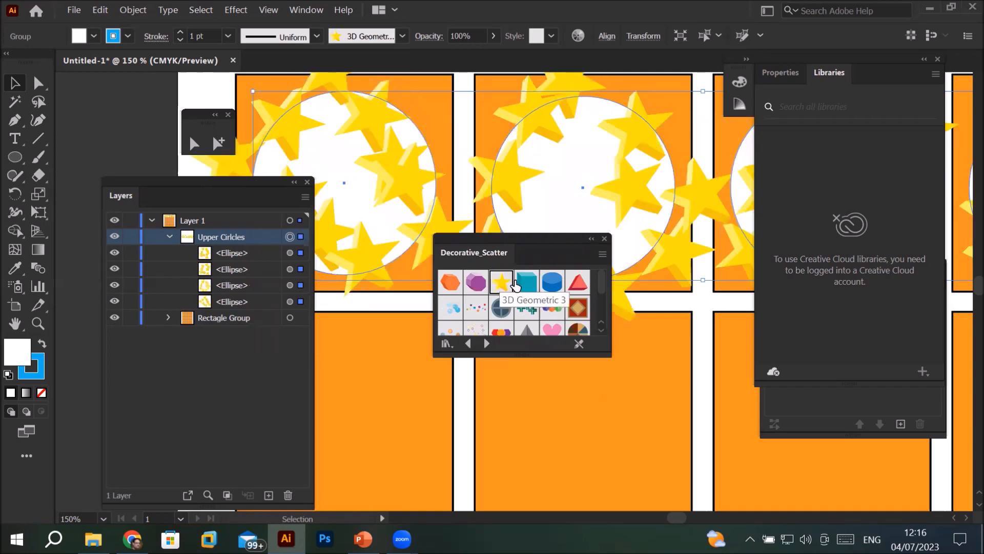
{"action": "left_click", "coordinate": [527, 282]}
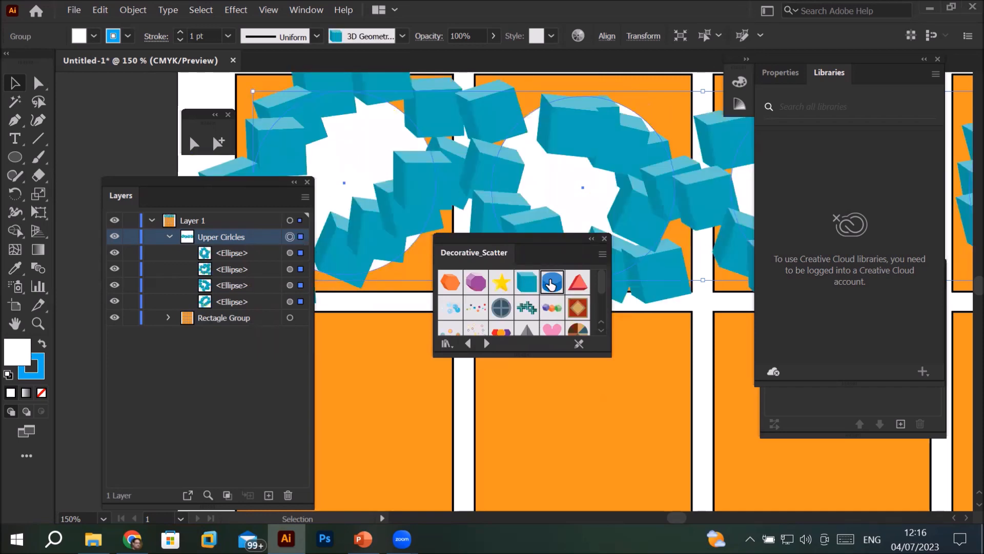
{"action": "left_click", "coordinate": [550, 284]}
Step: Try the Cubes, Hearts, Geometric and Pie scatter brushes on the circles' strokes
{"action": "left_click", "coordinate": [551, 309]}
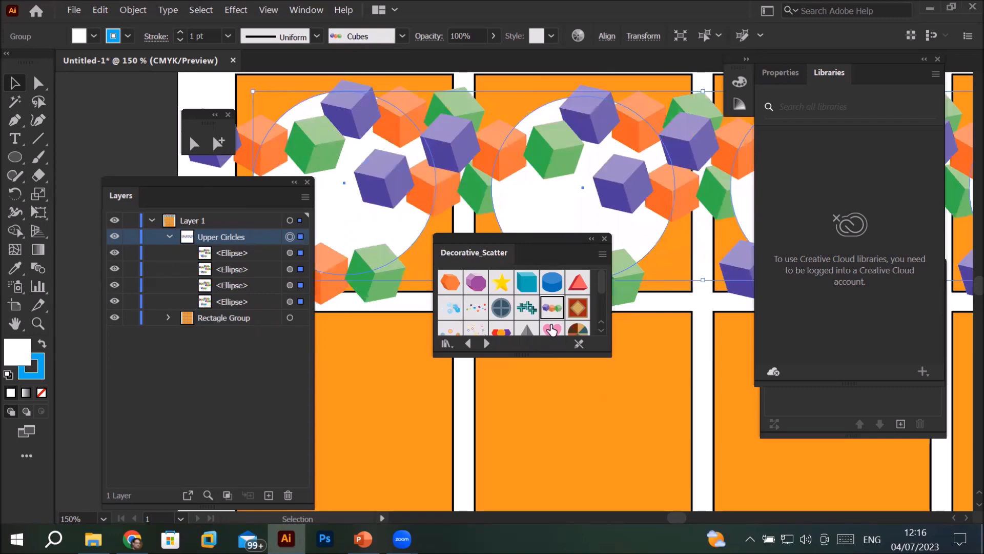
{"action": "left_click", "coordinate": [550, 330]}
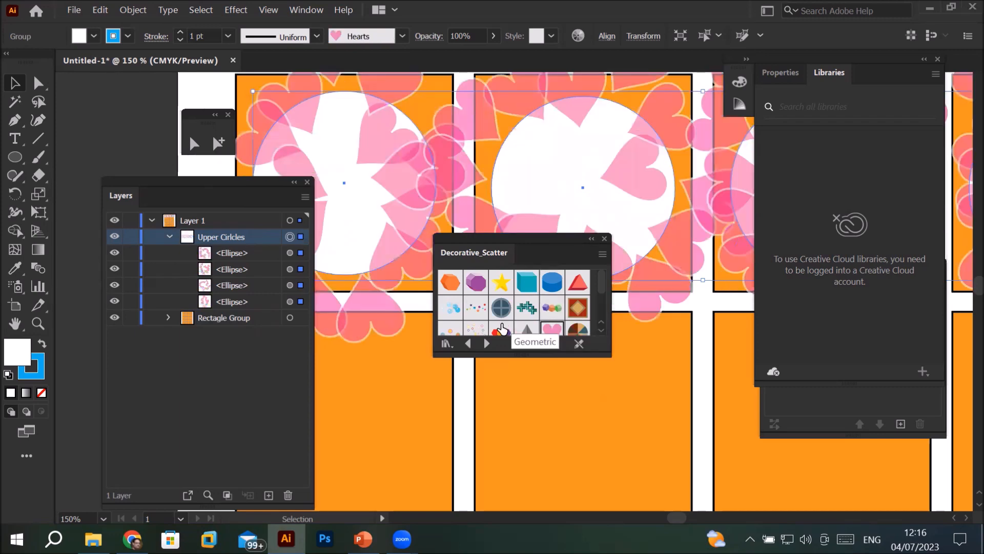
{"action": "left_click", "coordinate": [501, 330]}
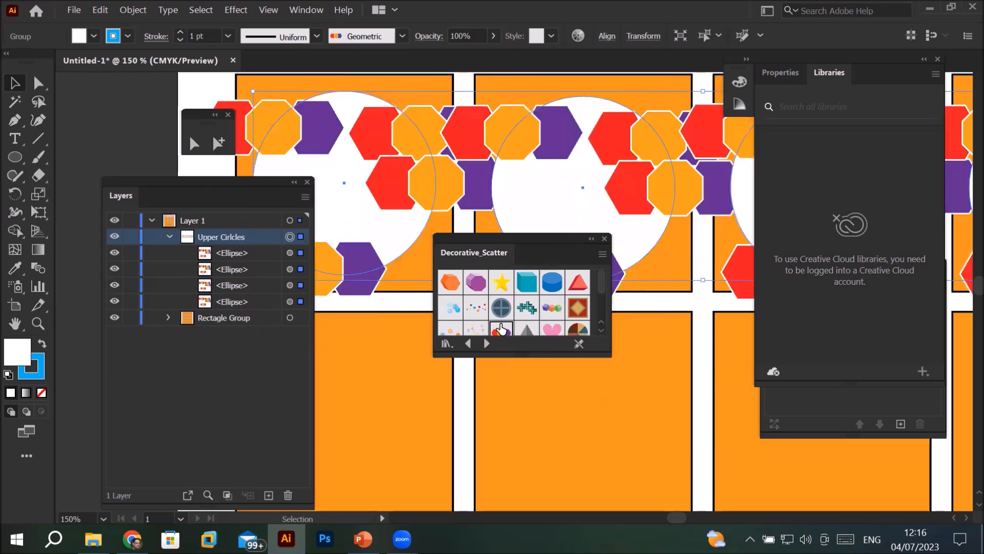
{"action": "left_click", "coordinate": [578, 330]}
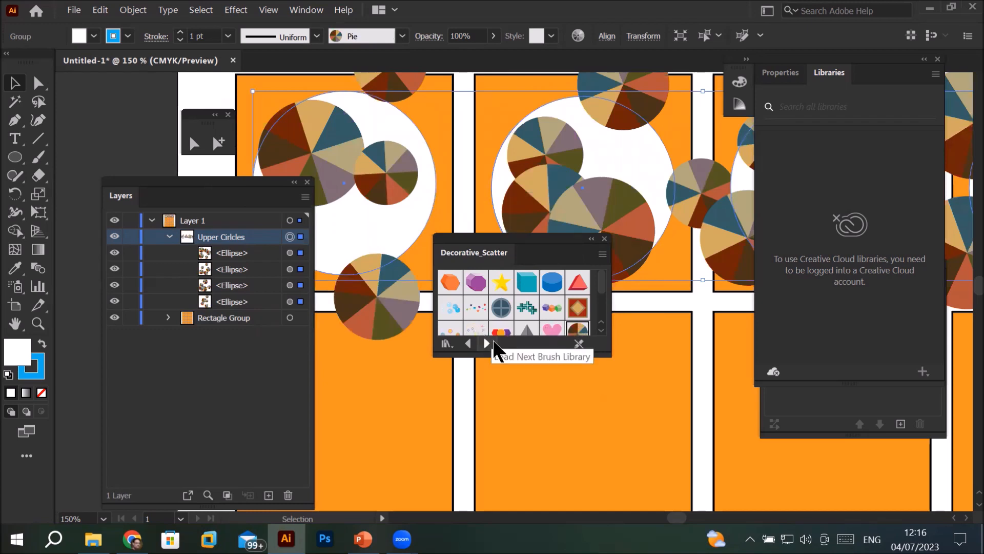
Step: Switch to the Decorative_Text Dividers brush library and apply the Text Divider 1 brush to the circles' strokes
{"action": "mouse_move", "coordinate": [492, 356]}
{"action": "left_mouse_down"}
{"action": "mouse_move", "coordinate": [502, 480]}
{"action": "mouse_move", "coordinate": [508, 389]}
{"action": "mouse_move", "coordinate": [507, 456]}
{"action": "mouse_move", "coordinate": [498, 387]}
{"action": "left_mouse_up"}
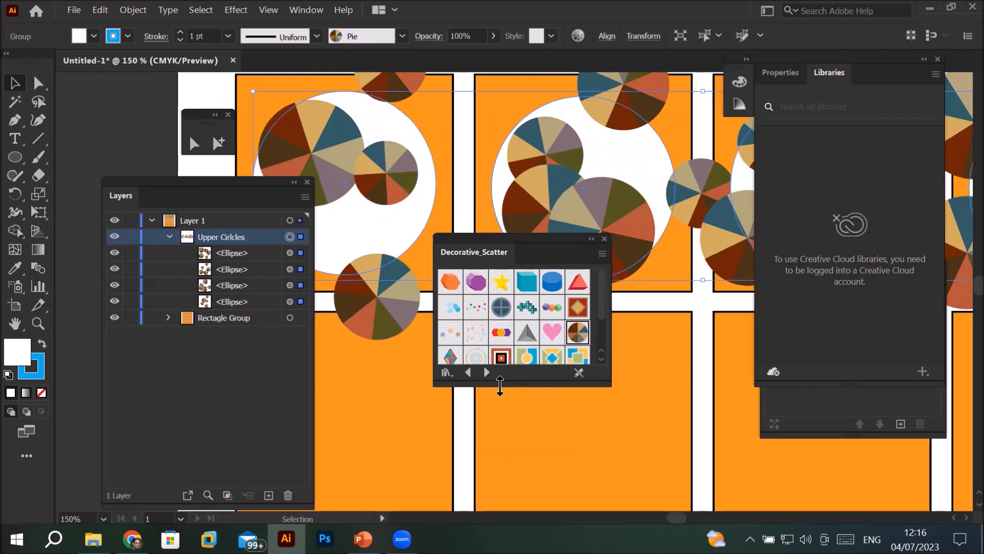
{"action": "left_click", "coordinate": [487, 374]}
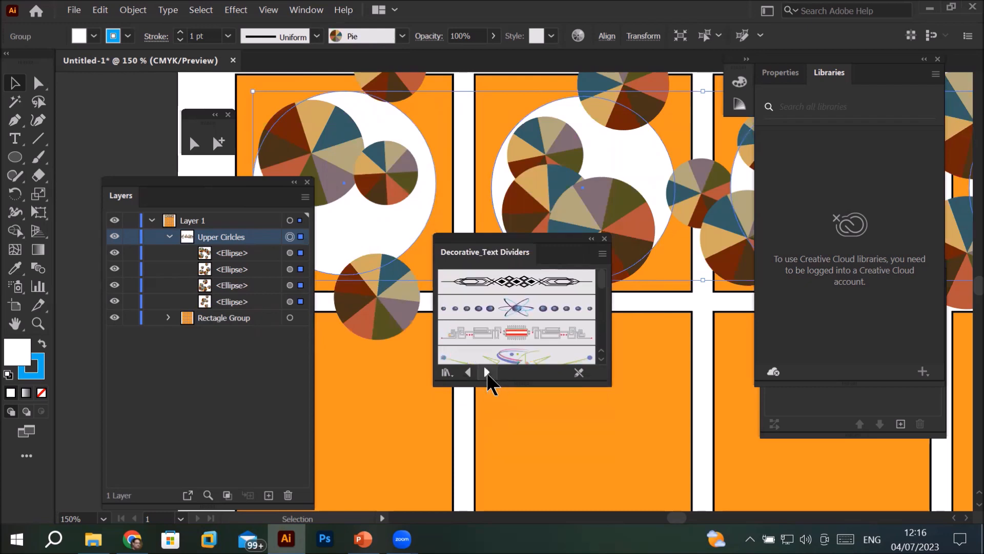
{"action": "left_click", "coordinate": [539, 281]}
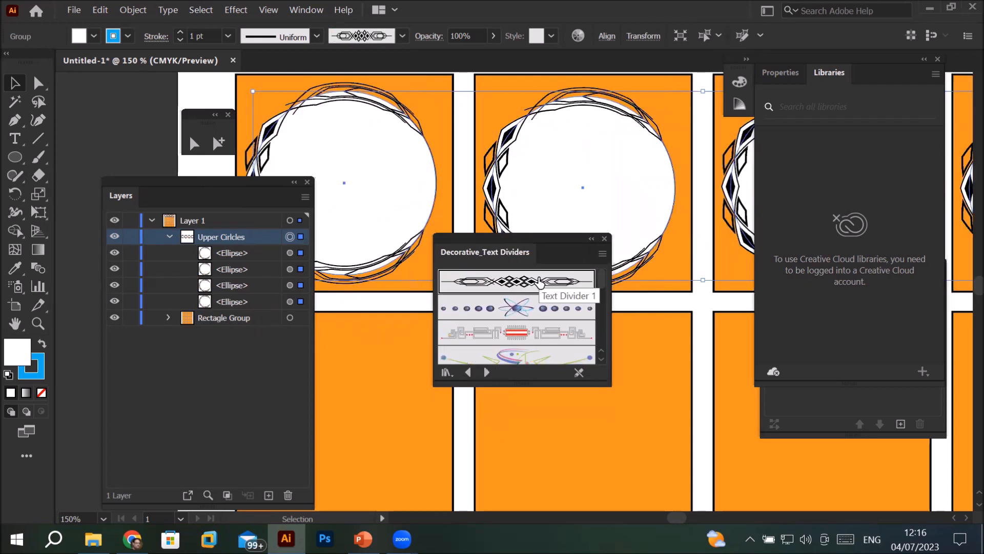
Step: Apply the blue atom-shaped text divider brush to the circles' strokes, close the brush library and deselect the artwork
{"action": "left_click", "coordinate": [539, 307]}
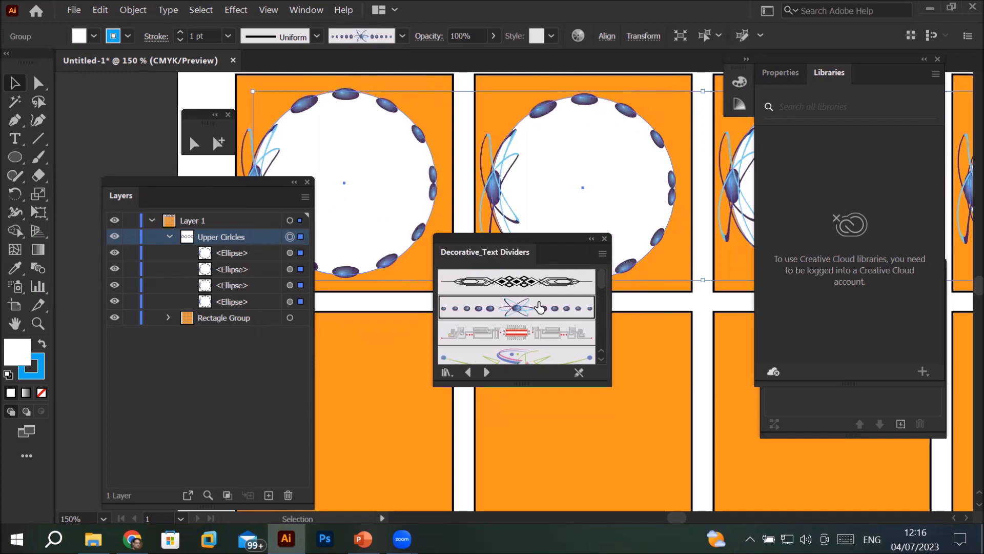
{"action": "left_click", "coordinate": [605, 239]}
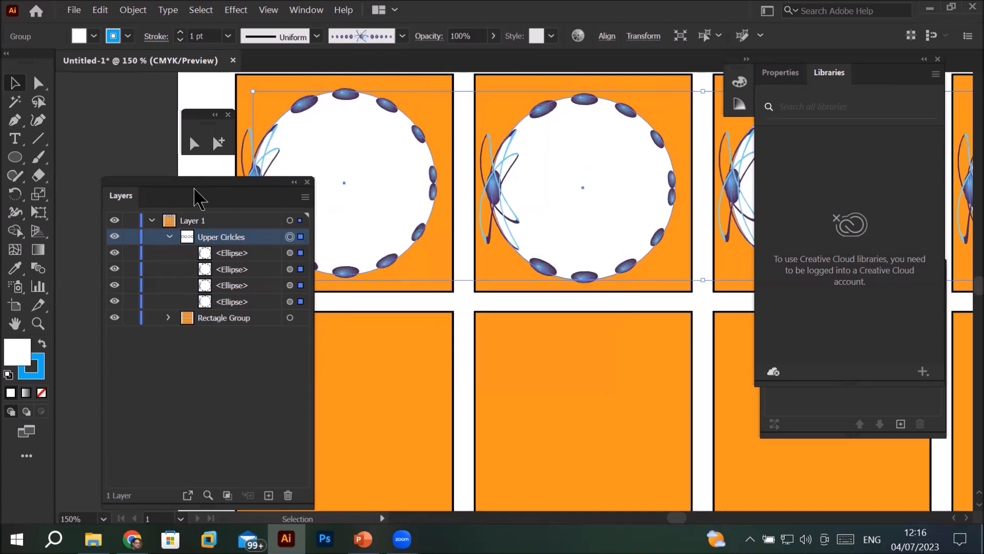
{"action": "key", "text": "ctrl+minus"}
{"action": "key", "text": "ctrl+minus"}
{"action": "key", "text": "ctrl+minus"}
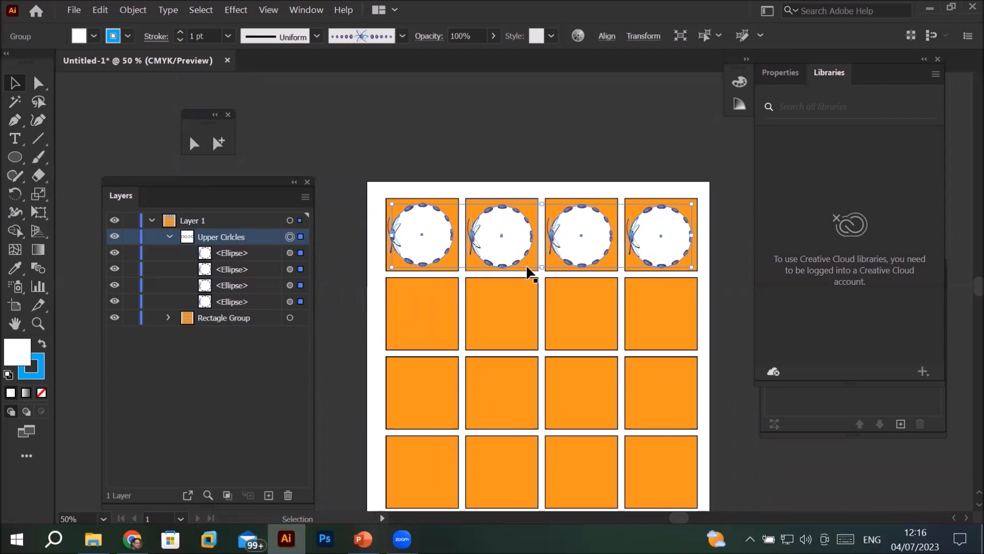
{"action": "left_click", "coordinate": [533, 125]}
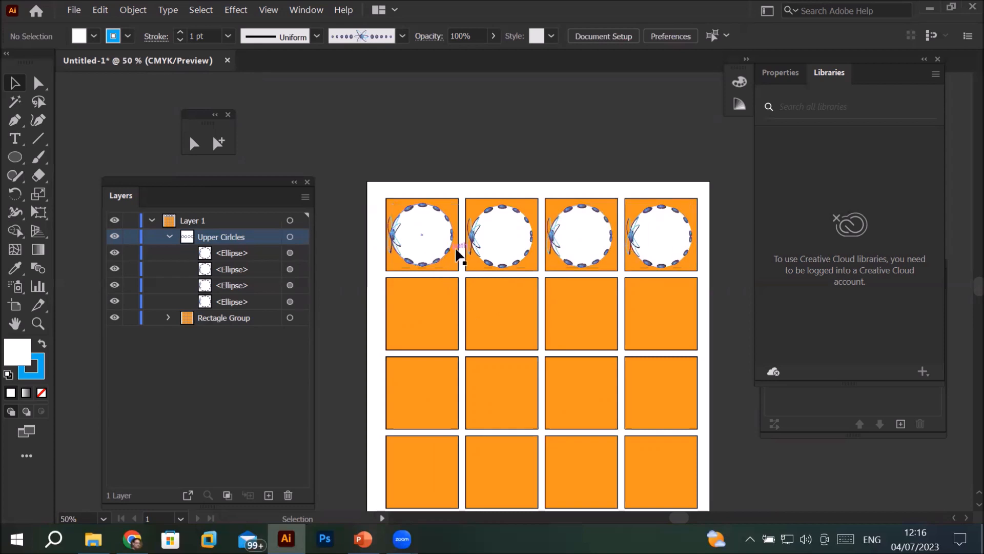
Step: Duplicate the top-row circle group onto the second row of squares and repeat the copy for the remaining three rows
{"action": "left_click", "coordinate": [306, 239]}
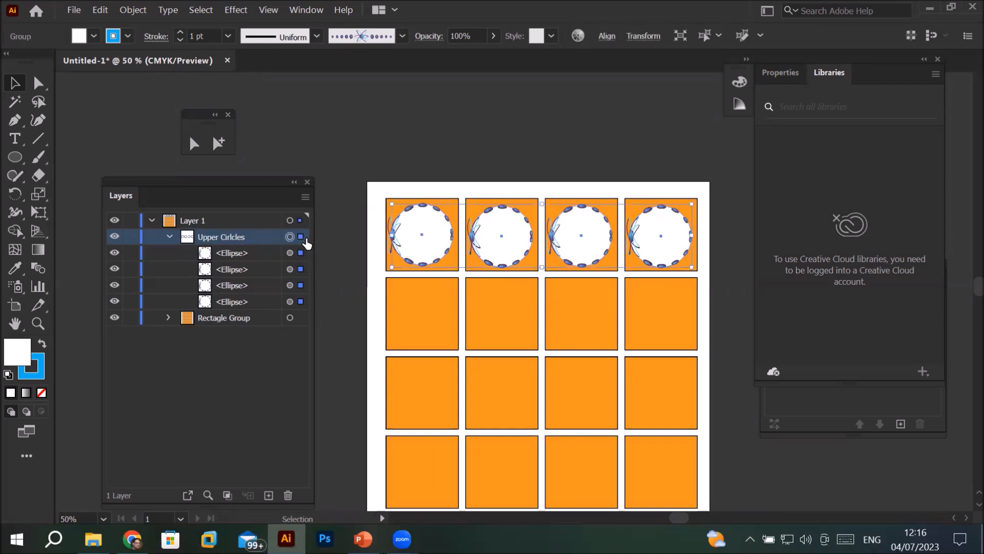
{"action": "scroll", "coordinate": [569, 346], "scroll_direction": "down", "scroll_amount": 1}
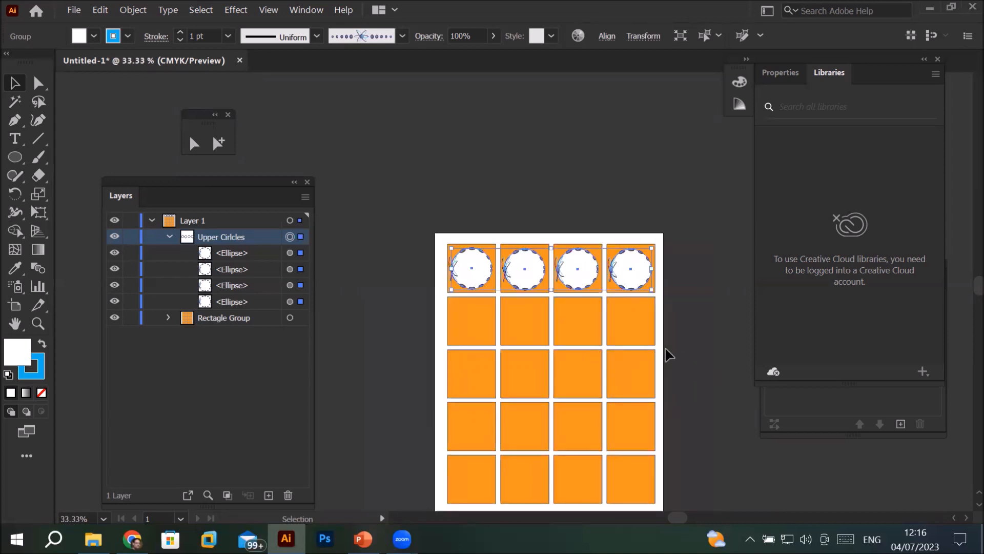
{"action": "left_click_drag", "start_coordinate": [681, 328], "coordinate": [615, 215]}
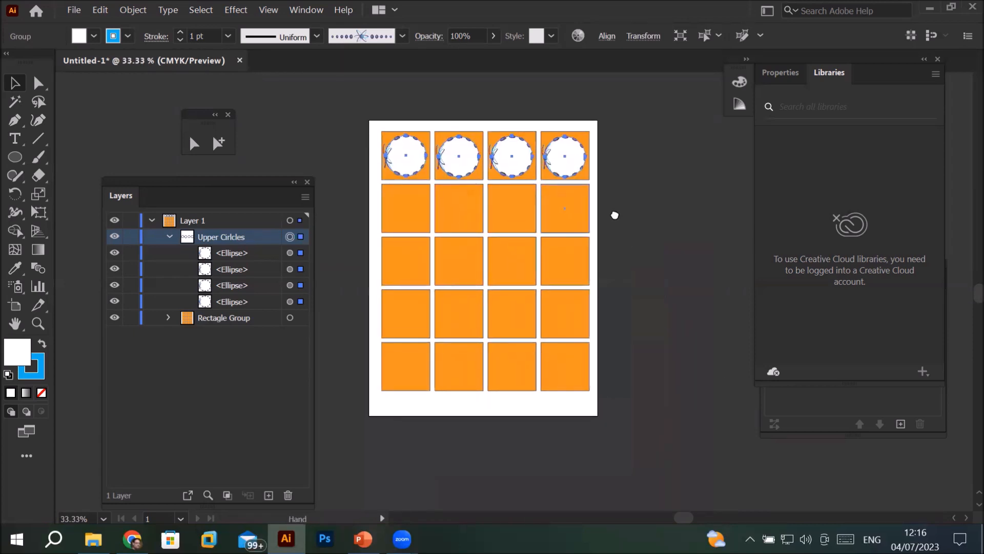
{"action": "left_click_drag", "start_coordinate": [397, 172], "coordinate": [398, 221]}
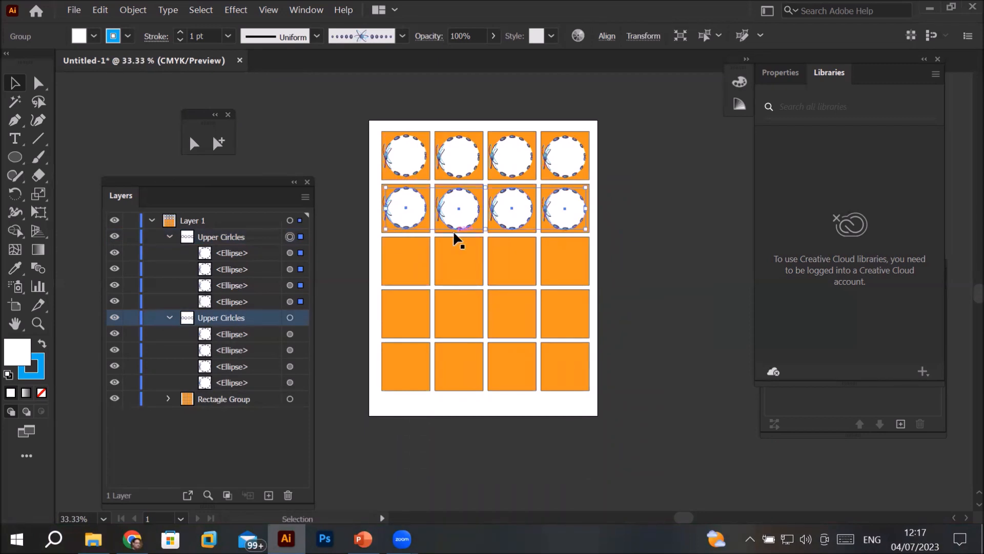
{"action": "key", "text": "ctrl+d"}
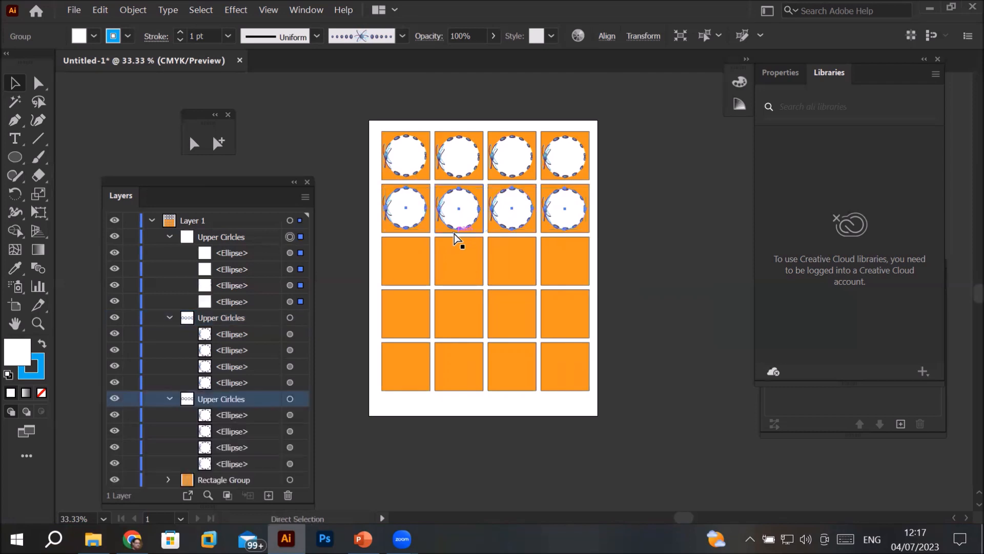
{"action": "key", "text": "ctrl+d"}
{"action": "key", "text": "ctrl+d"}
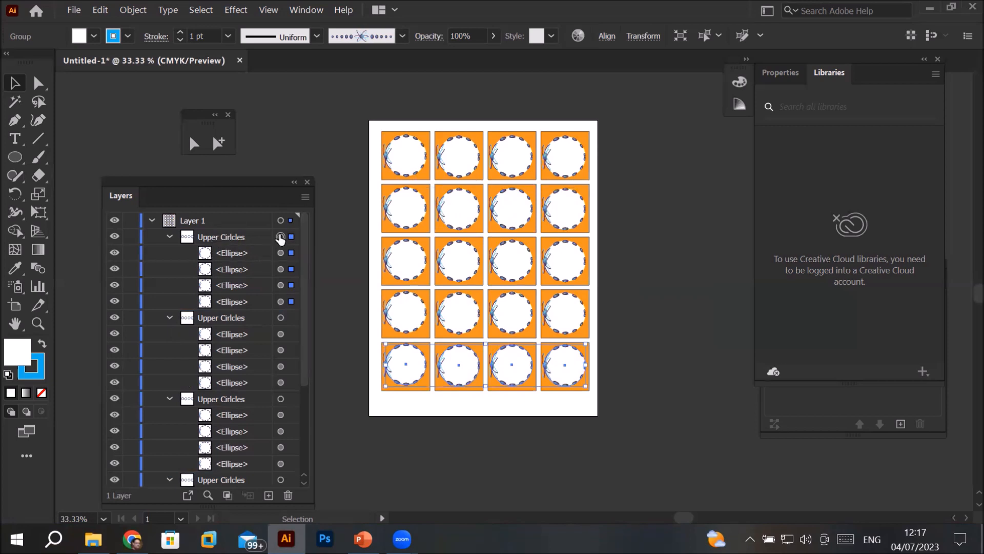
Step: Collapse all five circle groups in the layer list so that their ellipses are hidden
{"action": "left_click", "coordinate": [169, 317]}
{"action": "left_click", "coordinate": [169, 236]}
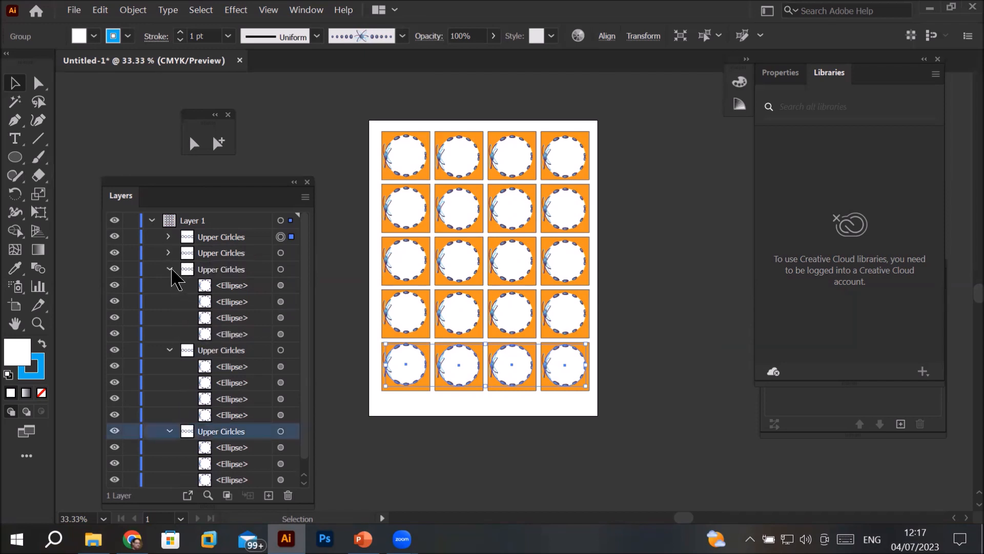
{"action": "left_click", "coordinate": [170, 269]}
{"action": "left_click", "coordinate": [169, 286]}
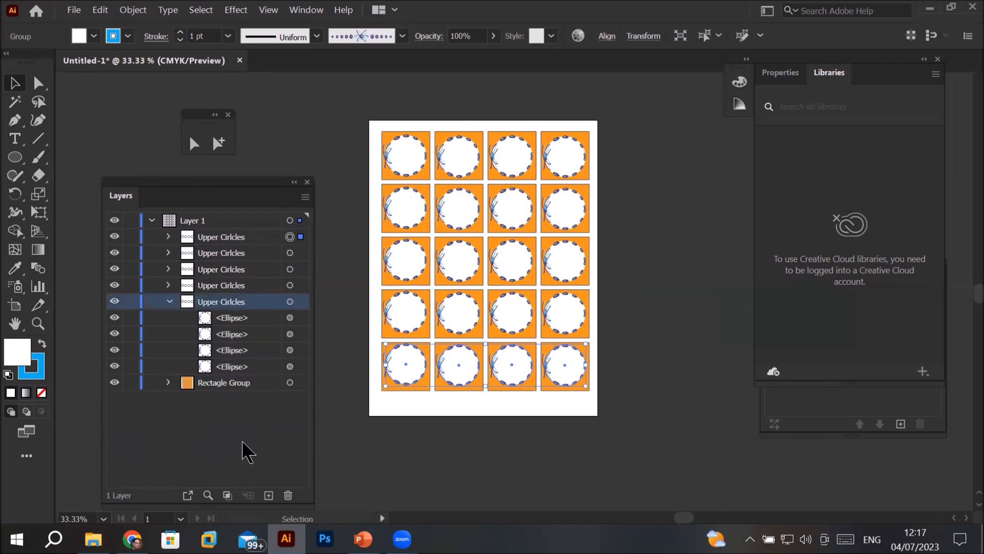
{"action": "left_click", "coordinate": [169, 302]}
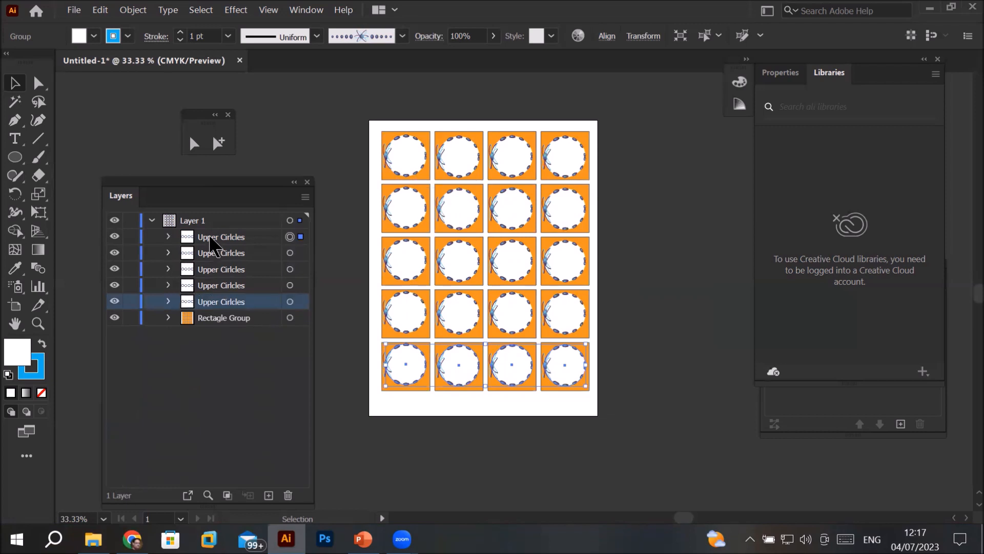
Step: Select the circle groups from the layer list one at a time to check which row each one controls
{"action": "left_click", "coordinate": [303, 269]}
{"action": "left_click", "coordinate": [432, 217]}
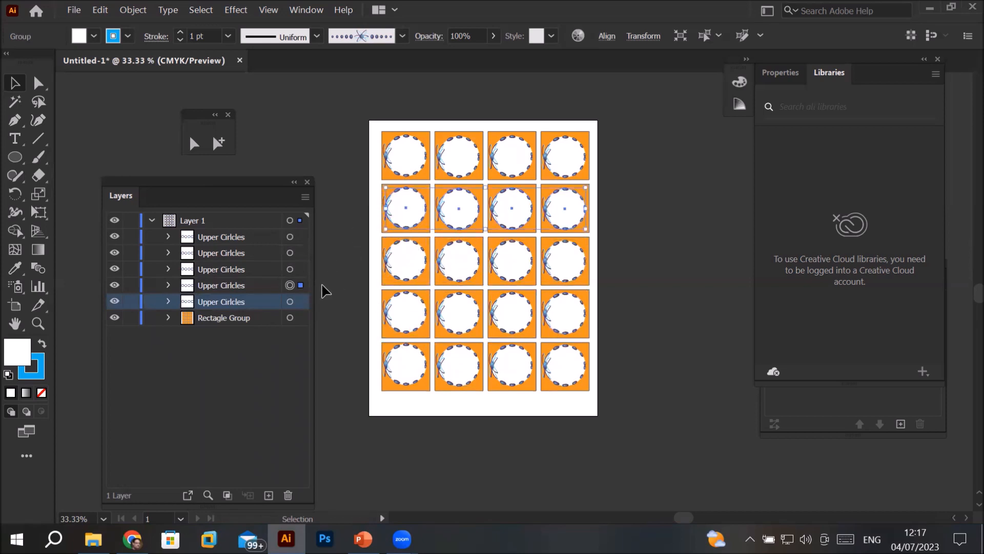
{"action": "left_click", "coordinate": [303, 303]}
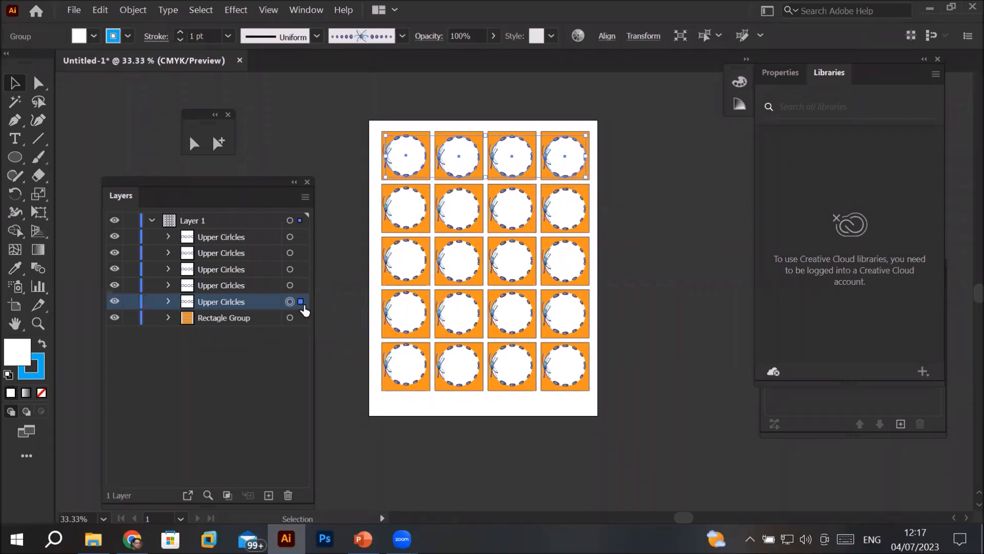
{"action": "left_click", "coordinate": [301, 237]}
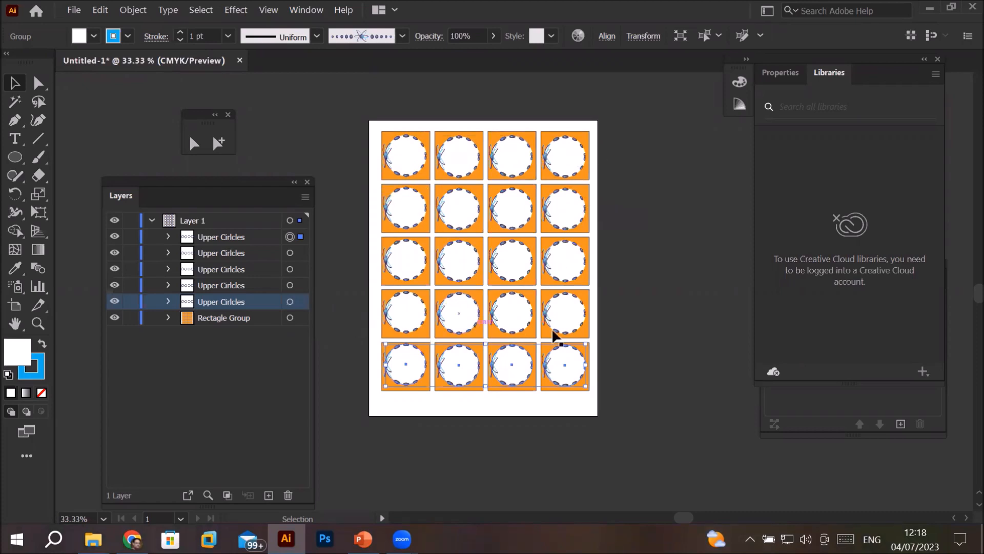
Step: Rename the bottom-row circle group "Upper Cirlcles G5"
{"action": "left_click", "coordinate": [218, 254]}
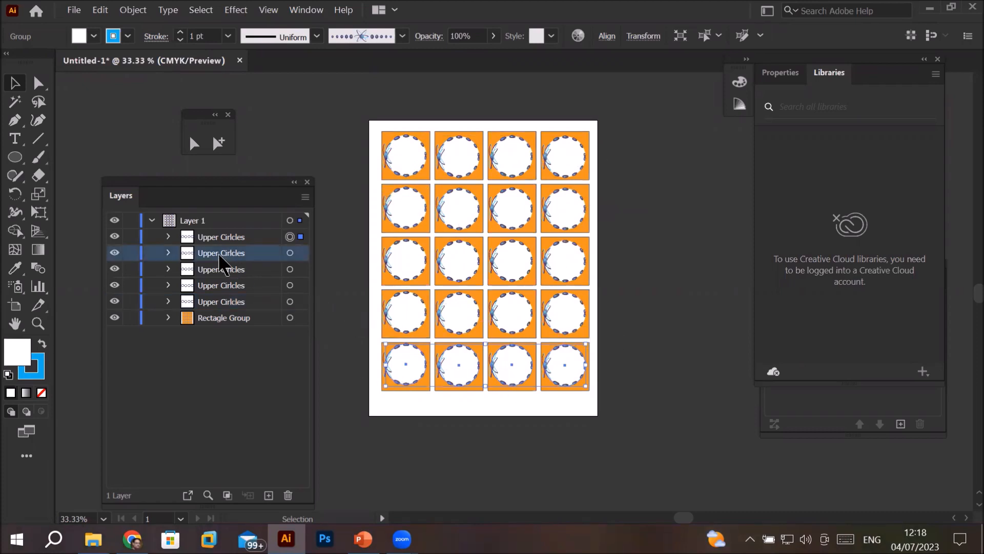
{"action": "double_click", "coordinate": [215, 253]}
{"action": "left_click", "coordinate": [255, 237]}
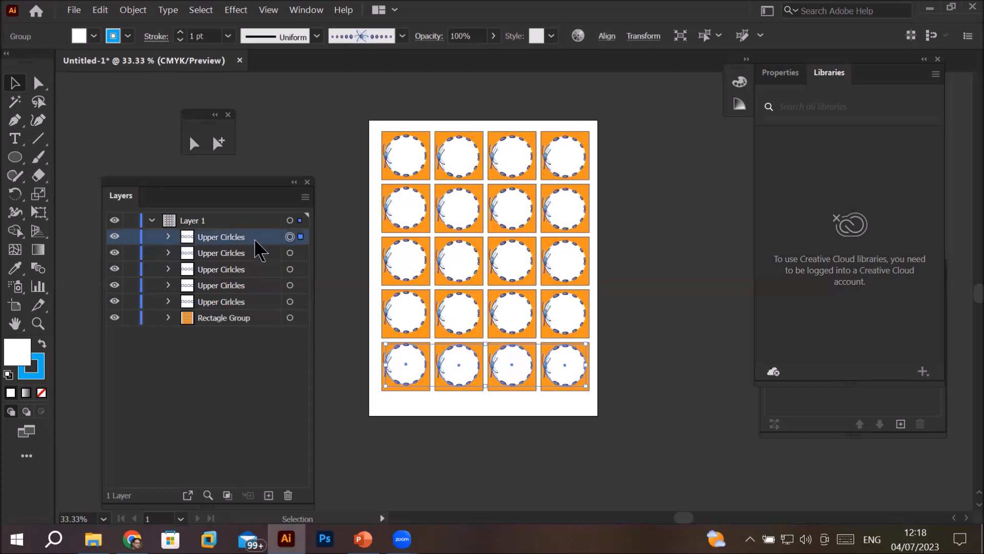
{"action": "double_click", "coordinate": [255, 240]}
{"action": "left_click", "coordinate": [504, 235]}
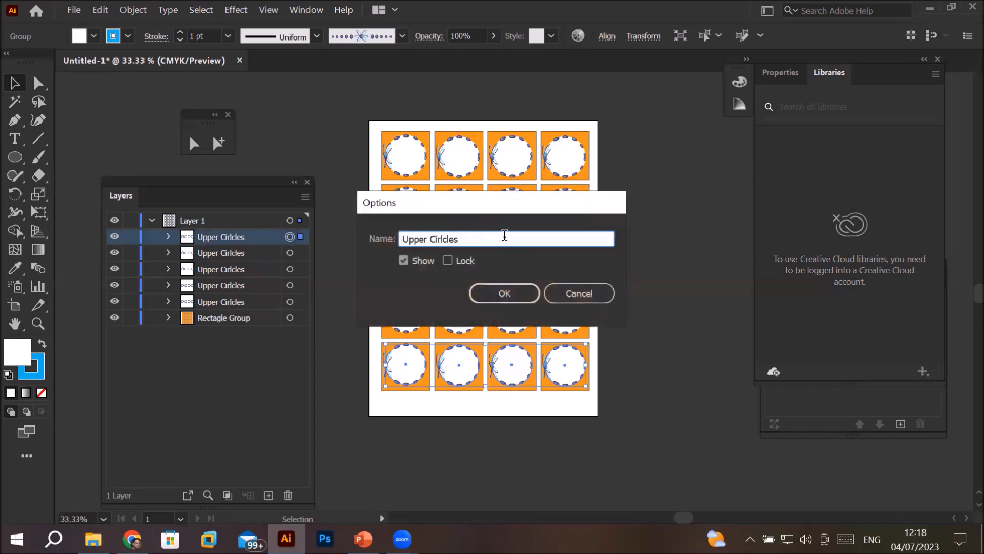
{"action": "type", "text": "G5"}
{"action": "key", "text": "Return"}
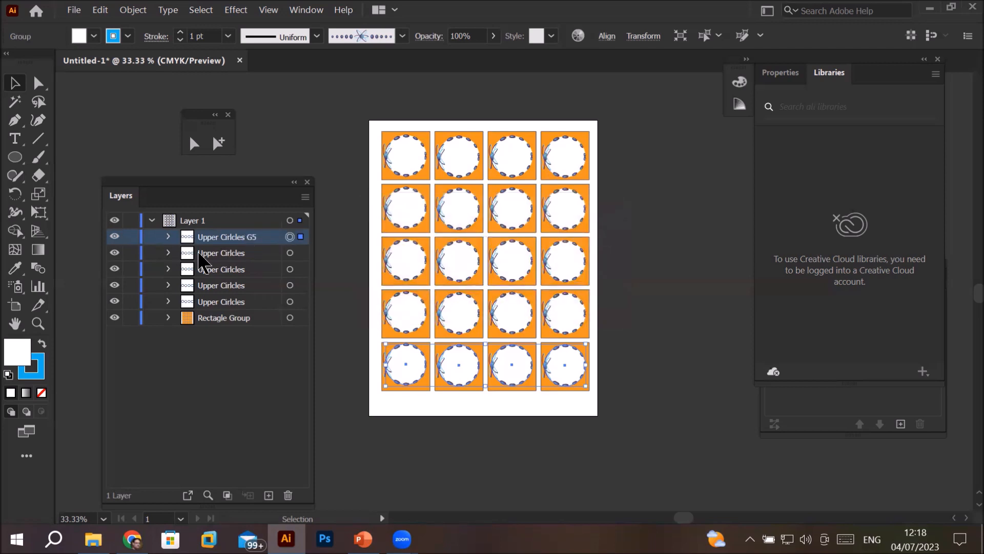
Step: Try the Charcoal - Feather brush on the fourth-row circles, then apply the 6.00 bristle brush to their strokes
{"action": "left_click", "coordinate": [303, 254]}
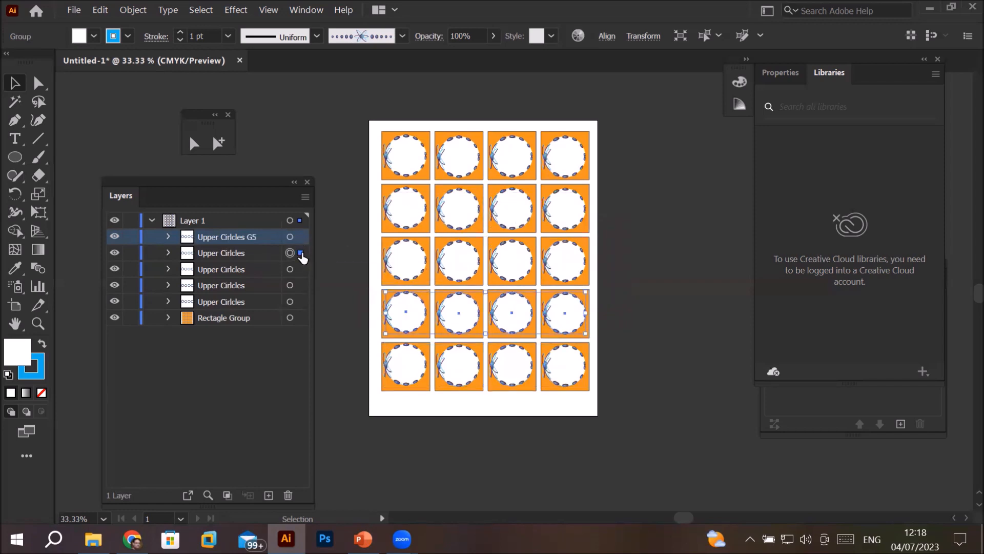
{"action": "left_click", "coordinate": [403, 35]}
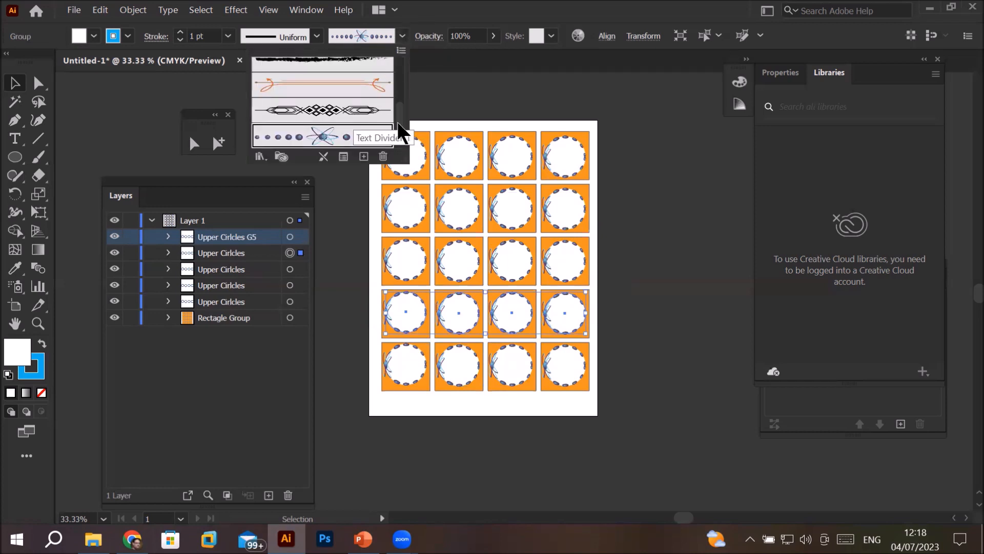
{"action": "scroll", "coordinate": [403, 140], "scroll_direction": "up", "scroll_amount": 2}
{"action": "left_click", "coordinate": [326, 108]}
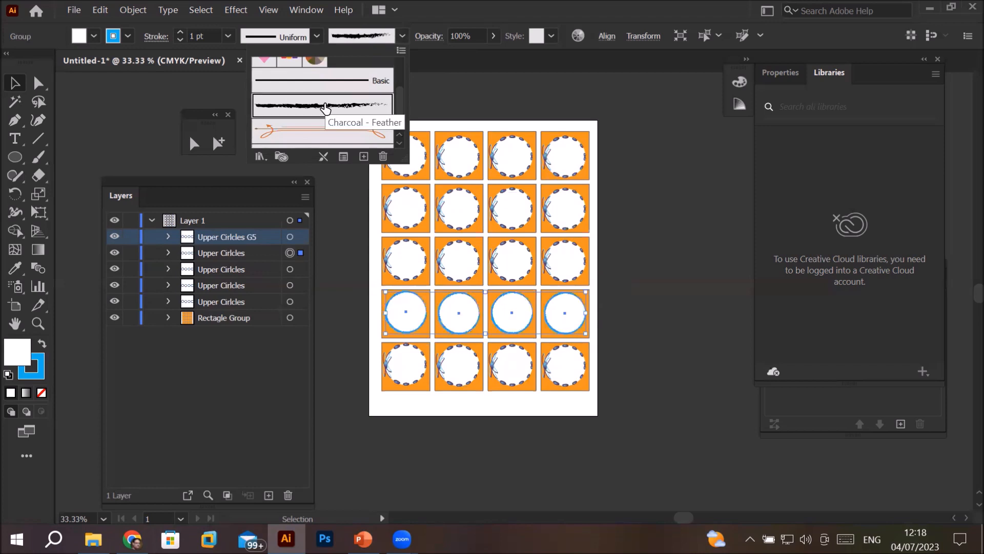
{"action": "scroll", "coordinate": [405, 138], "scroll_direction": "down", "scroll_amount": 3}
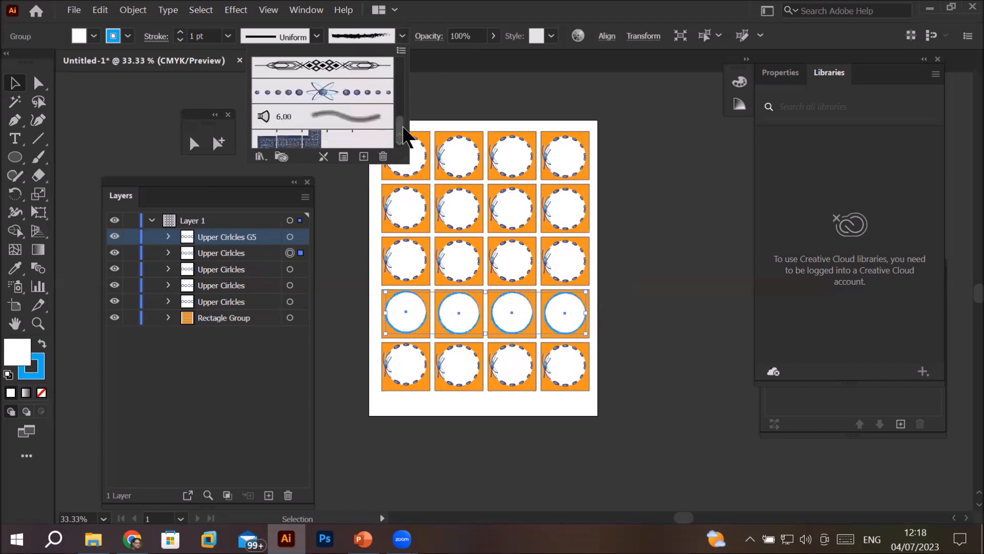
{"action": "left_click", "coordinate": [355, 122]}
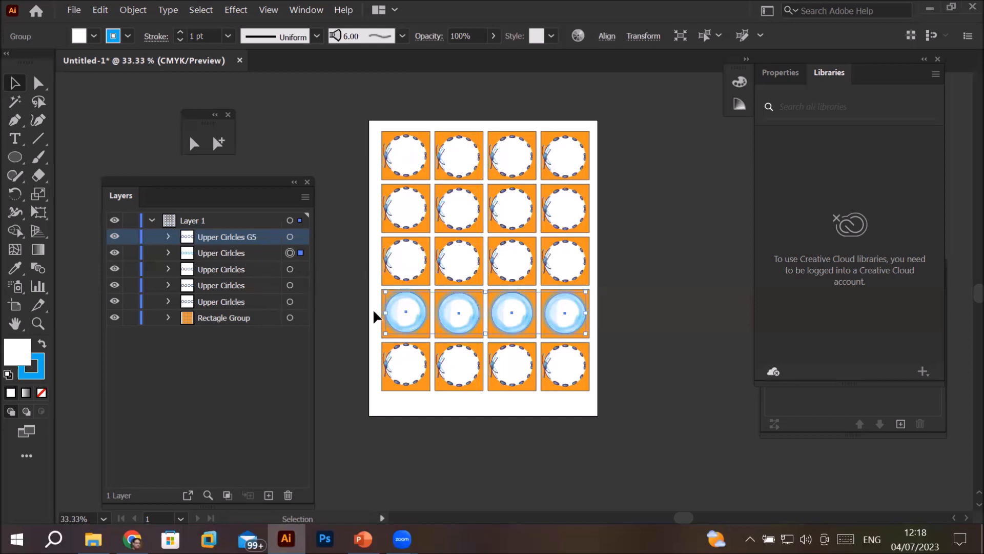
Step: Select the third-, second- and first-row circle groups and the rectangle group in turn to identify their artwork
{"action": "left_click", "coordinate": [301, 270]}
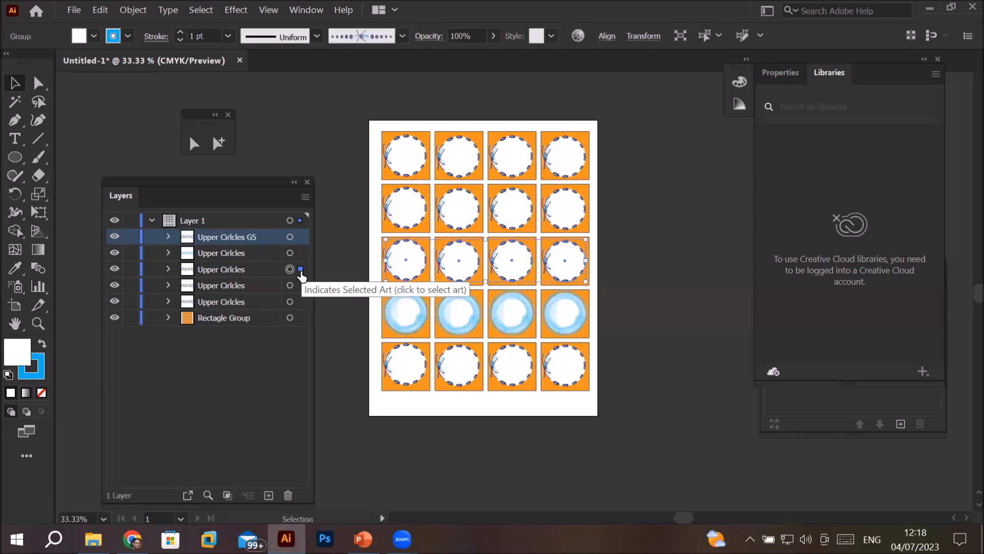
{"action": "left_click", "coordinate": [301, 286]}
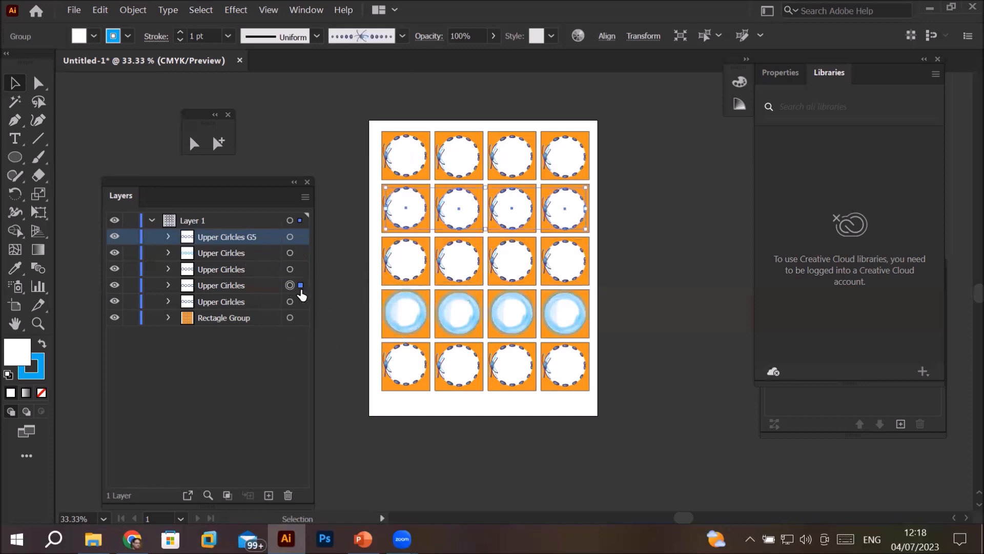
{"action": "left_click", "coordinate": [301, 302]}
{"action": "left_click", "coordinate": [301, 318]}
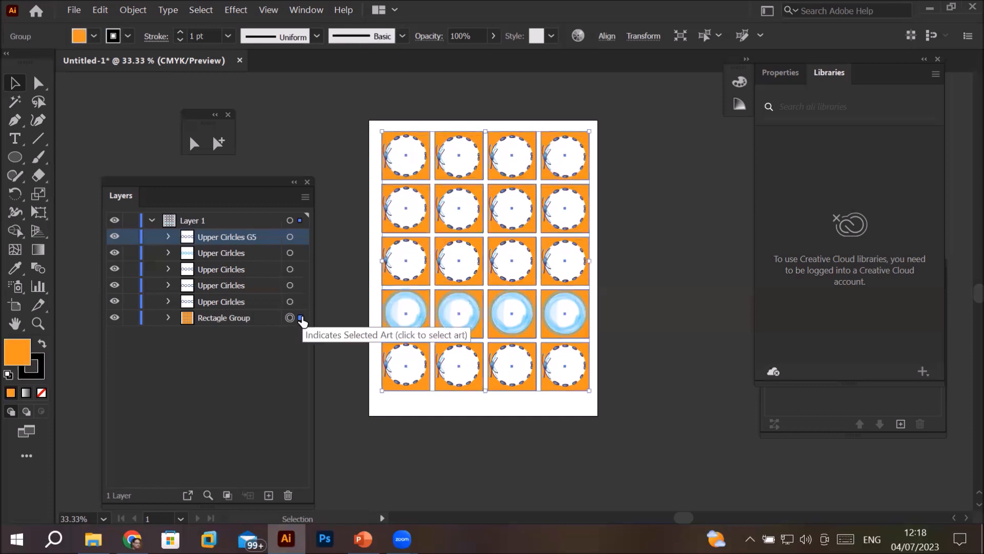
Step: Rename the top-row circle group "Upper Cirlcles G1"
{"action": "left_click", "coordinate": [301, 302]}
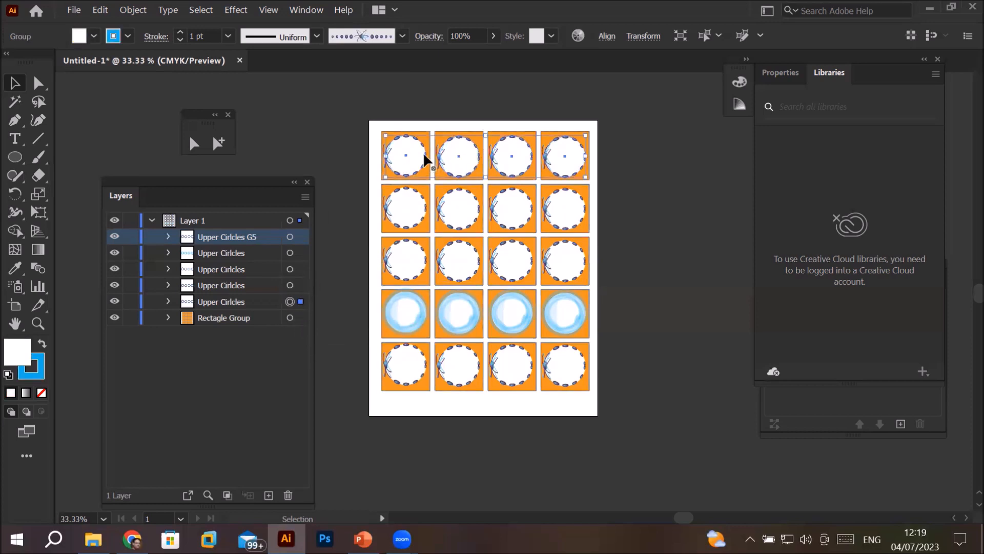
{"action": "double_click", "coordinate": [243, 303]}
{"action": "left_click", "coordinate": [246, 301]}
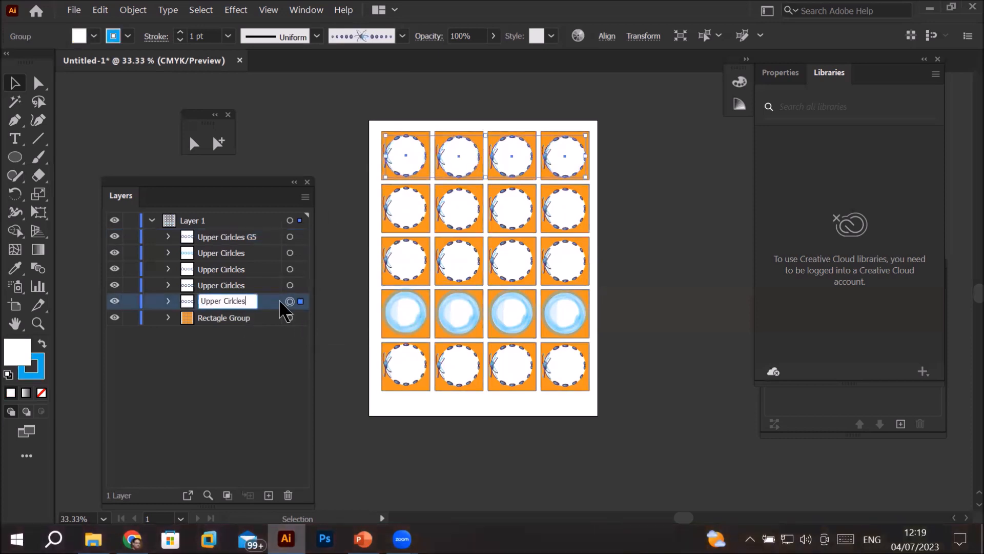
{"action": "type", "text": "G1"}
{"action": "key", "text": "Return"}
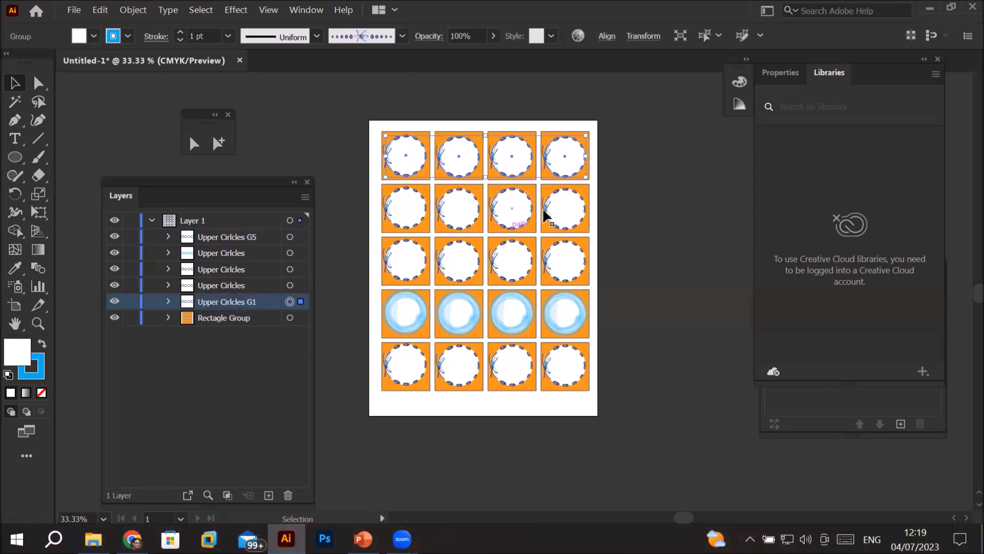
Step: Check which rows the groups control and rename the fourth-row circle group "Upper Cirlcles G4"
{"action": "left_click", "coordinate": [301, 286]}
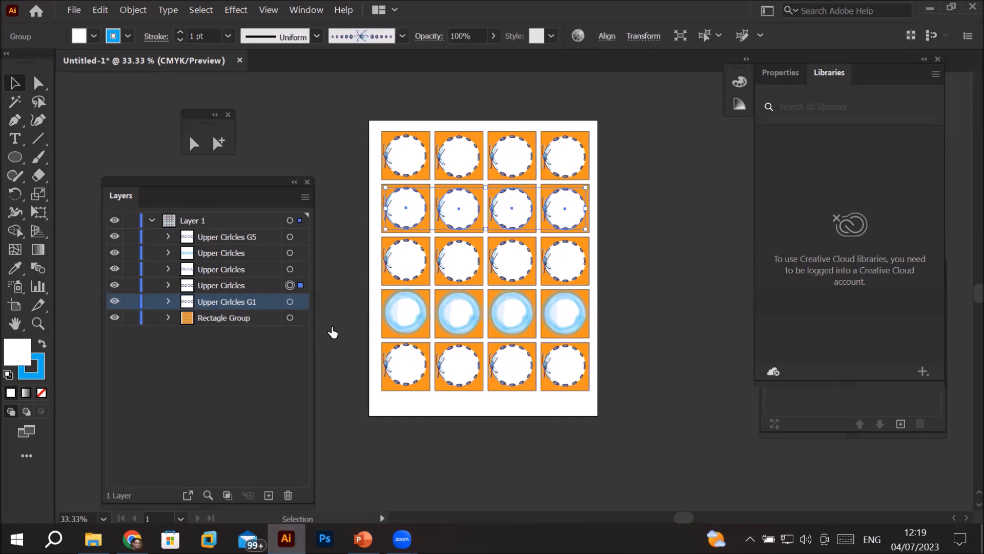
{"action": "left_click", "coordinate": [301, 237]}
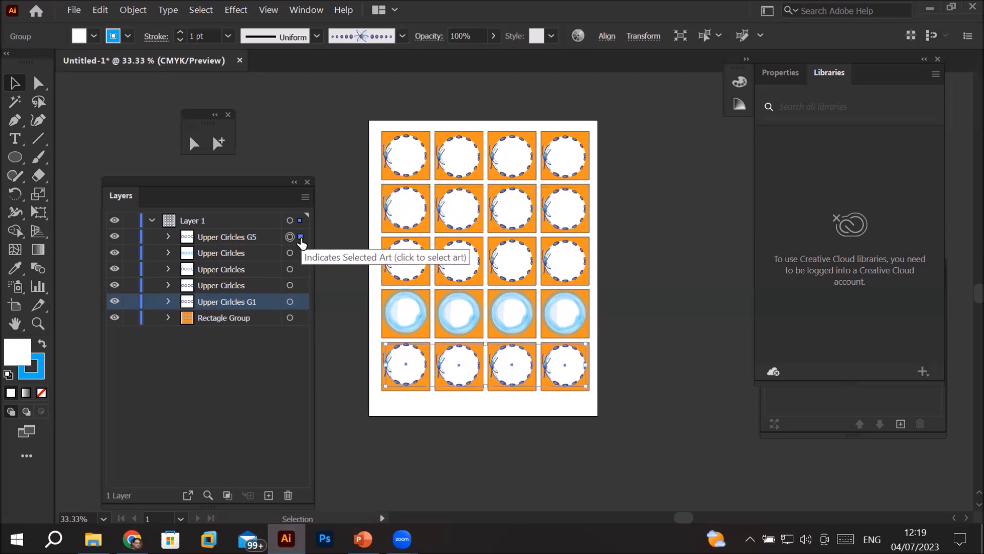
{"action": "left_click", "coordinate": [301, 252]}
{"action": "double_click", "coordinate": [247, 252]}
{"action": "left_click", "coordinate": [252, 251]}
{"action": "type", "text": "G4"}
{"action": "key", "text": "Return"}
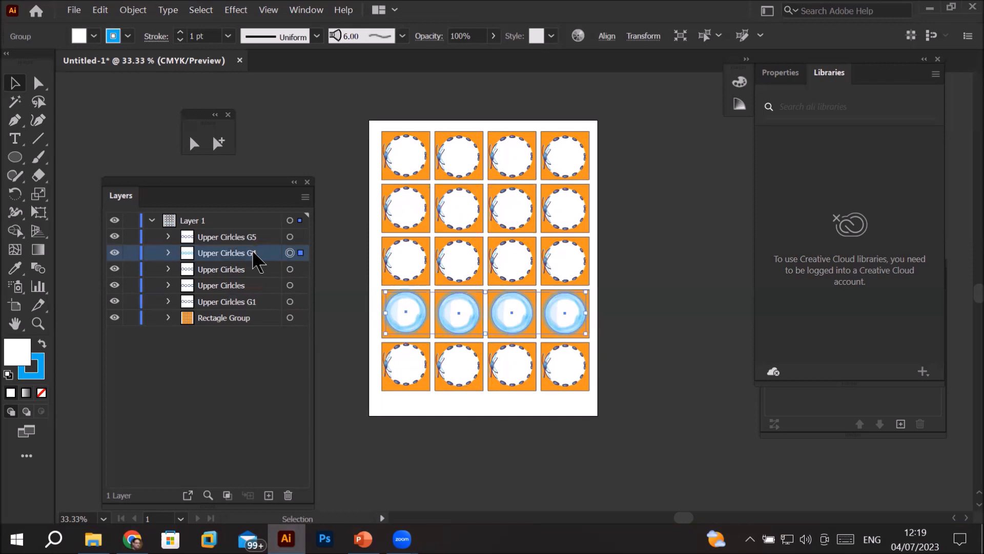
Step: Select the third-row circle group and rename it "Upper Cirlcles G3"
{"action": "left_click", "coordinate": [302, 271]}
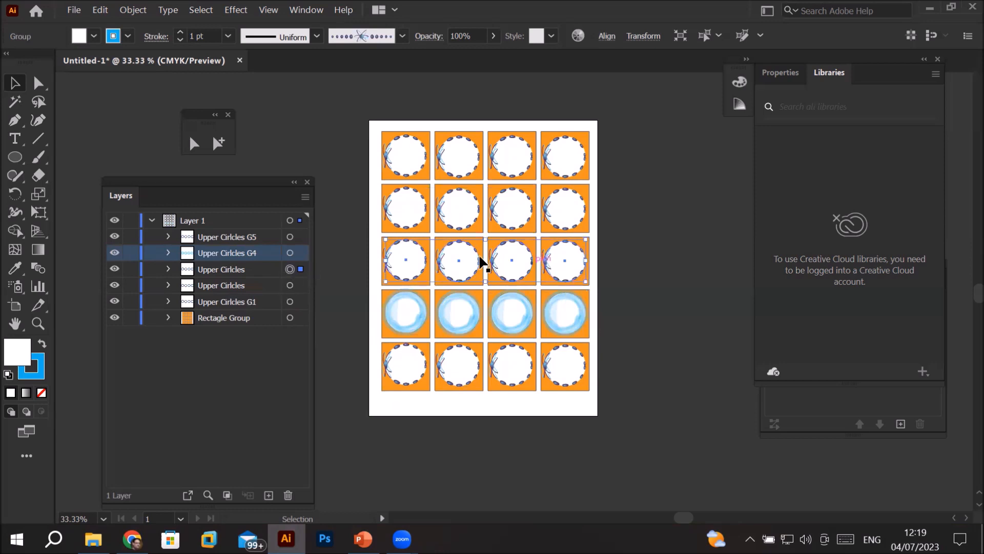
{"action": "double_click", "coordinate": [238, 270]}
{"action": "left_click", "coordinate": [251, 267]}
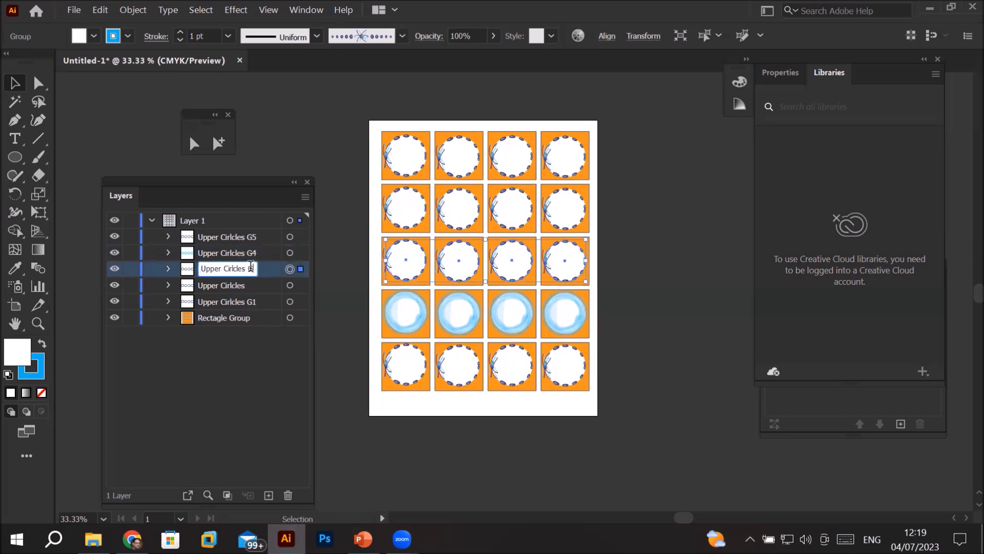
{"action": "type", "text": "G3"}
{"action": "key", "text": "Return"}
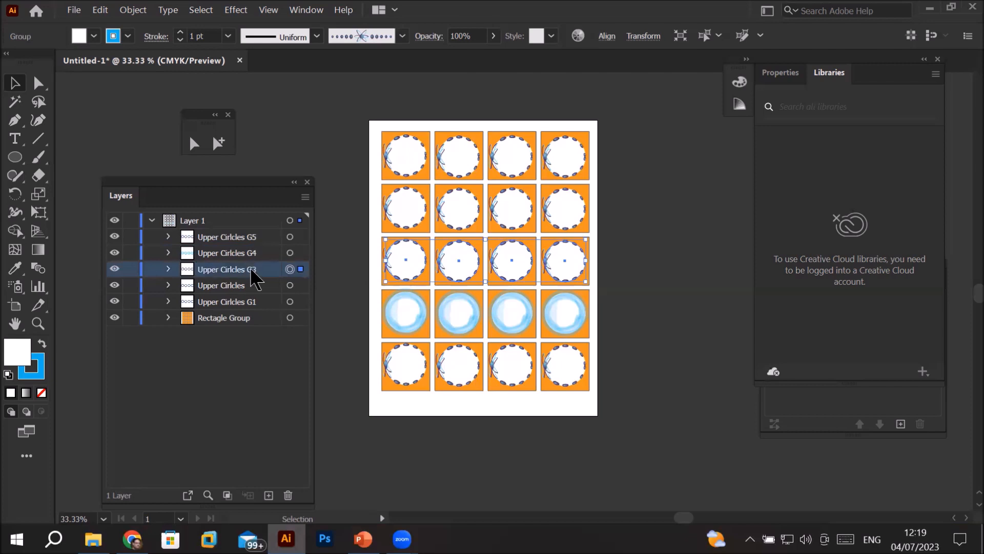
Step: Rename the second-row circle group "Upper Cirlcles G2"
{"action": "left_click", "coordinate": [258, 286]}
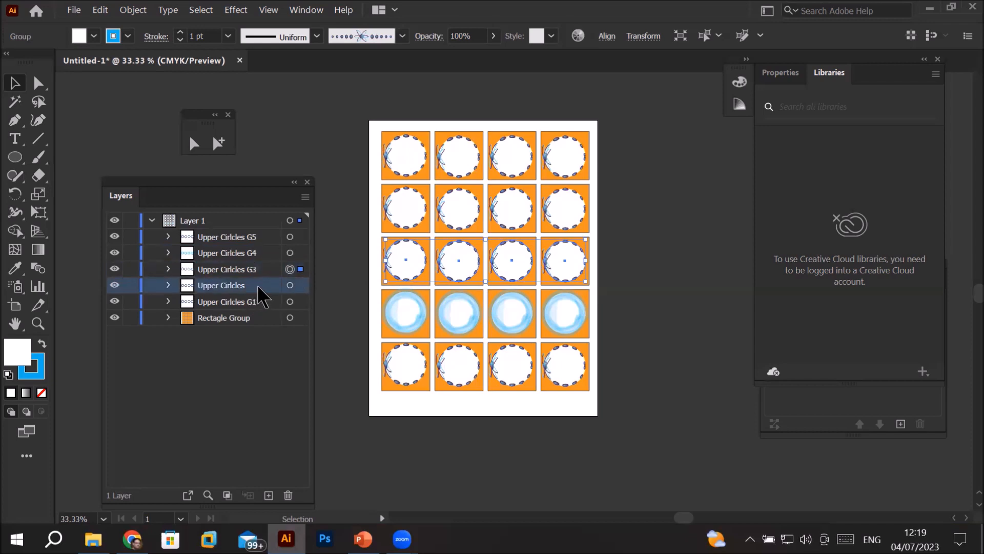
{"action": "double_click", "coordinate": [258, 286]}
{"action": "left_click", "coordinate": [508, 241]}
{"action": "type", "text": "G2"}
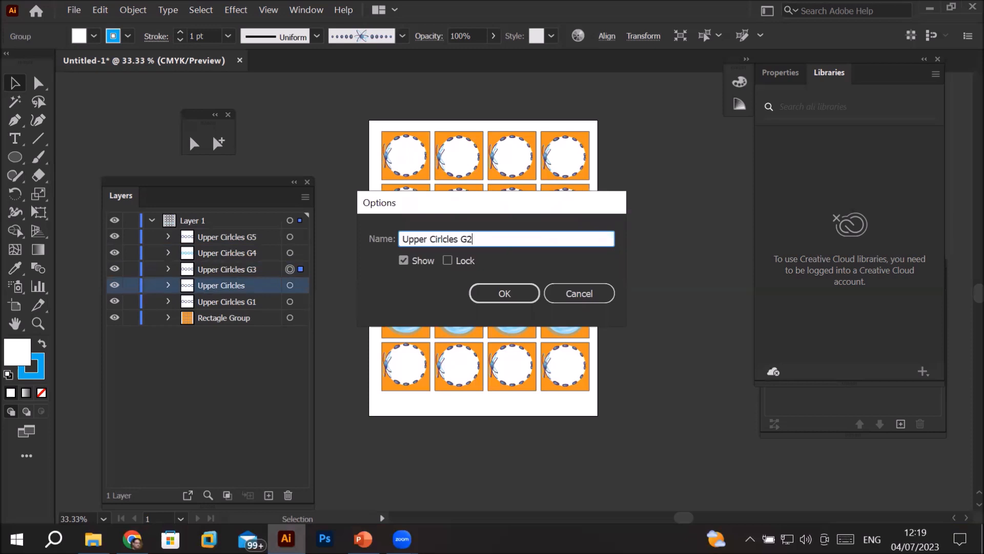
{"action": "key", "text": "Return"}
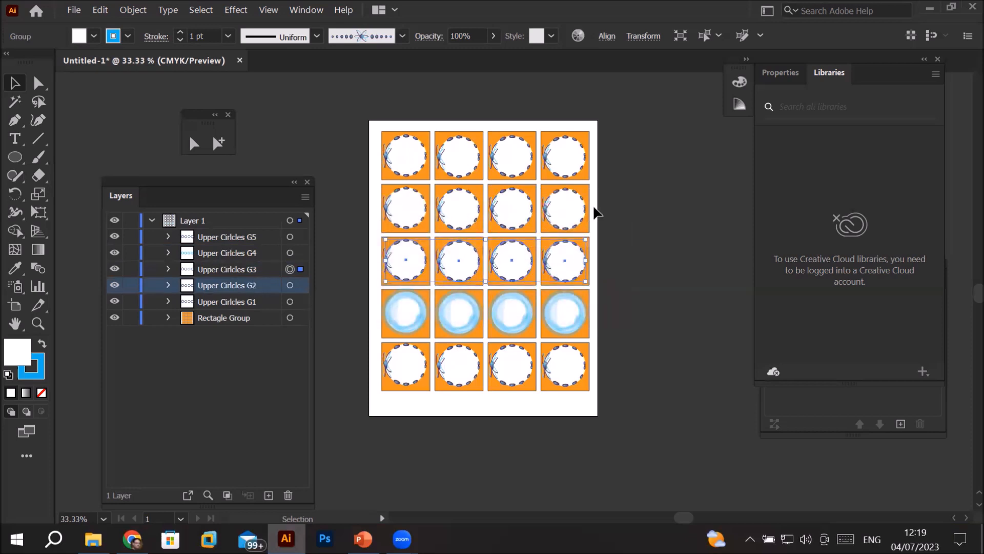
Step: Select all five circle groups, from Upper Cirlcles G5 to Upper Cirlcles G1, together without the rectangle group
{"action": "left_click", "coordinate": [569, 215]}
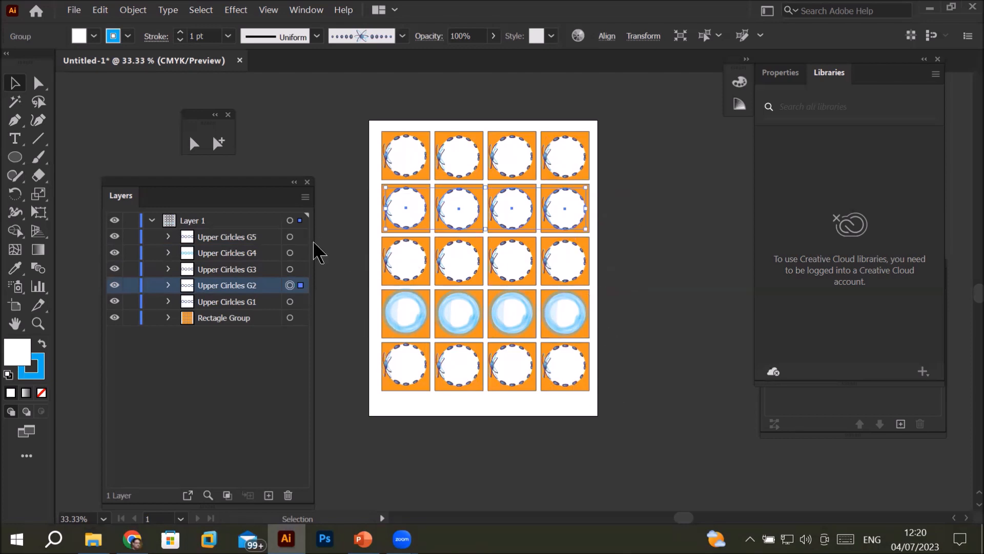
{"action": "left_click", "coordinate": [300, 238]}
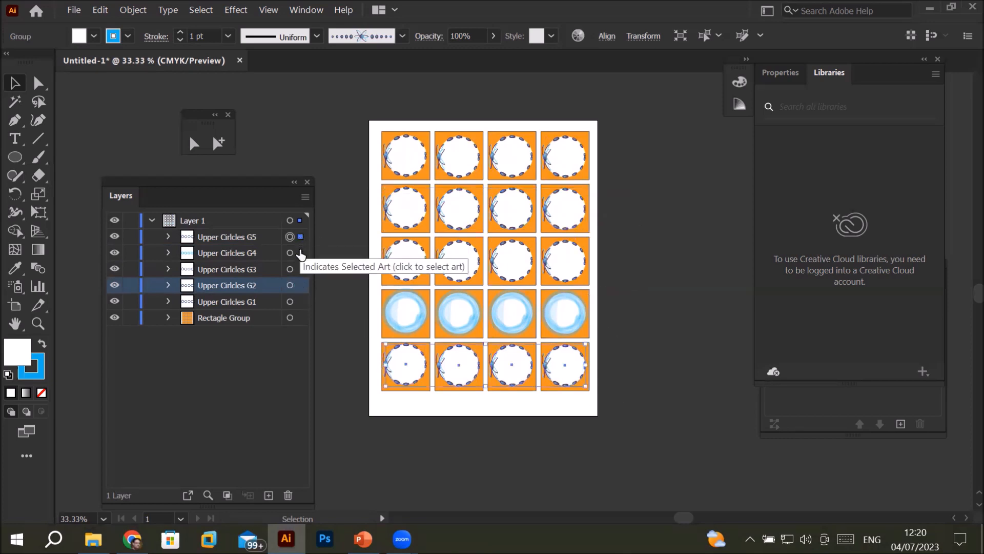
{"action": "left_click", "coordinate": [301, 303], "text": "shift"}
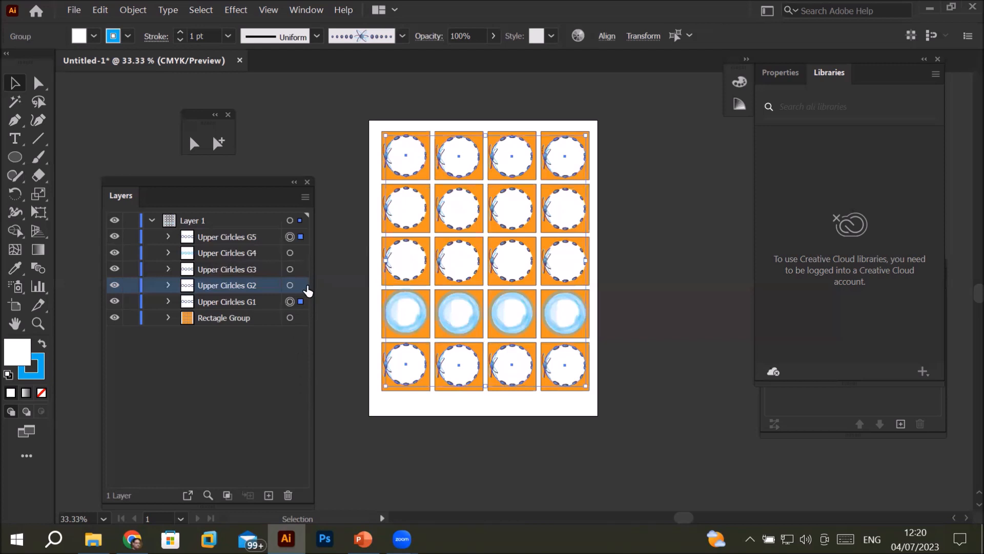
{"action": "left_click", "coordinate": [290, 303], "text": "shift"}
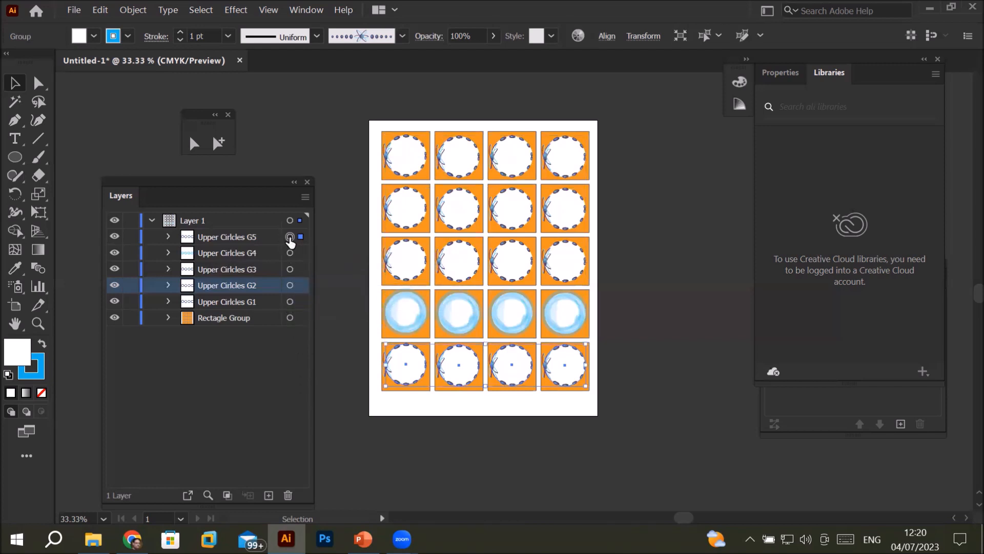
{"action": "left_click", "coordinate": [290, 304], "text": "shift"}
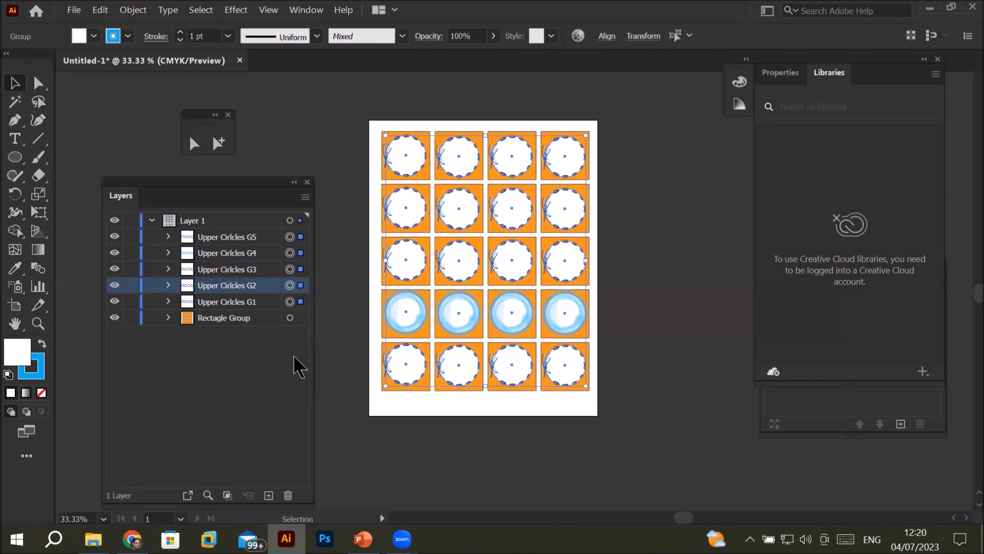
Step: Delete all the selected circle groups and undo the deletion
{"action": "key", "text": "Delete"}
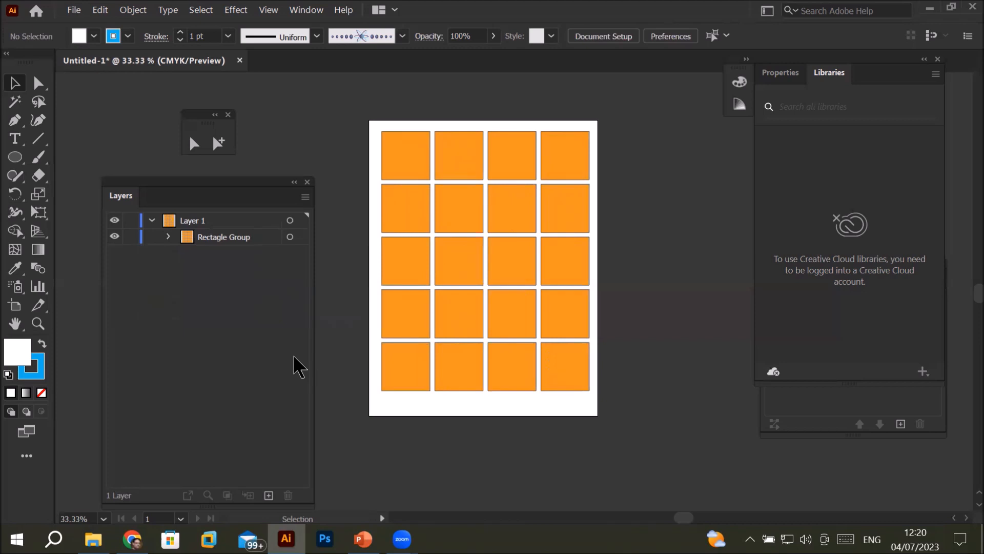
{"action": "key", "text": "ctrl+z"}
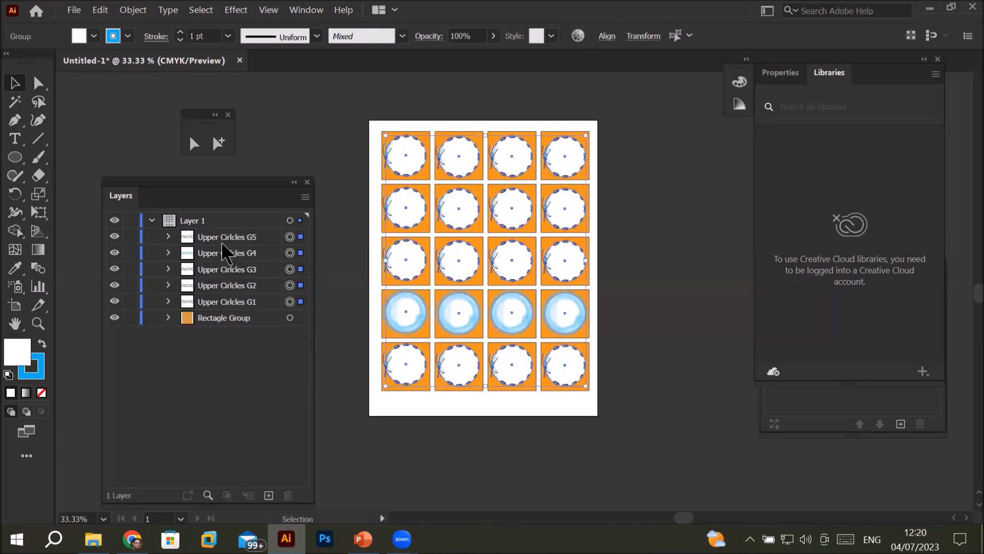
Step: Hide and show the rectangle group several times to check which artwork it holds
{"action": "left_click", "coordinate": [113, 318]}
{"action": "left_click", "coordinate": [114, 319]}
{"action": "left_click", "coordinate": [114, 318]}
{"action": "left_click", "coordinate": [114, 318]}
{"action": "left_click", "coordinate": [114, 318]}
{"action": "left_click", "coordinate": [114, 318]}
{"action": "left_click", "coordinate": [114, 319]}
{"action": "left_click", "coordinate": [114, 319]}
Step: Combine the five selected circle groups into one group and name it "All Cirlles Group"
{"action": "left_click", "coordinate": [134, 12]}
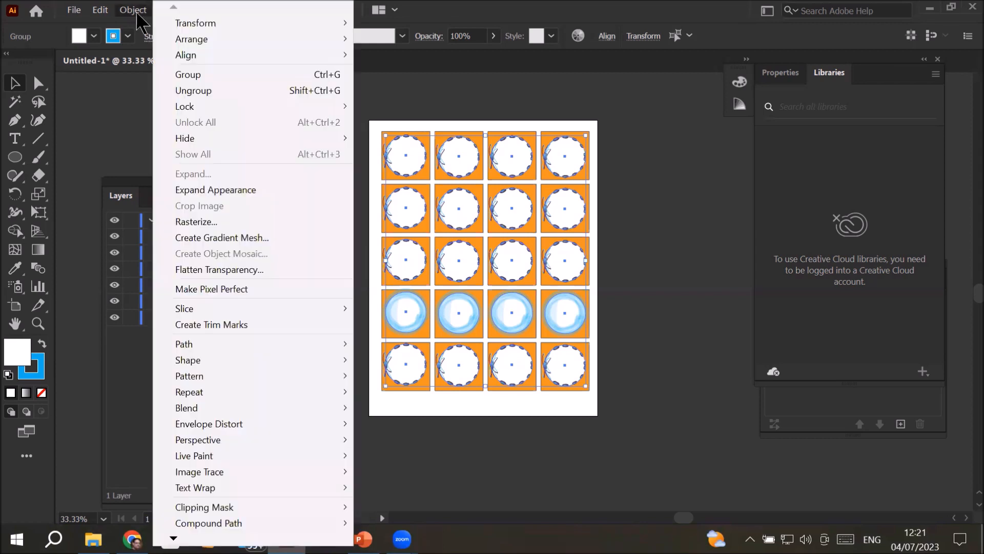
{"action": "left_click", "coordinate": [190, 75]}
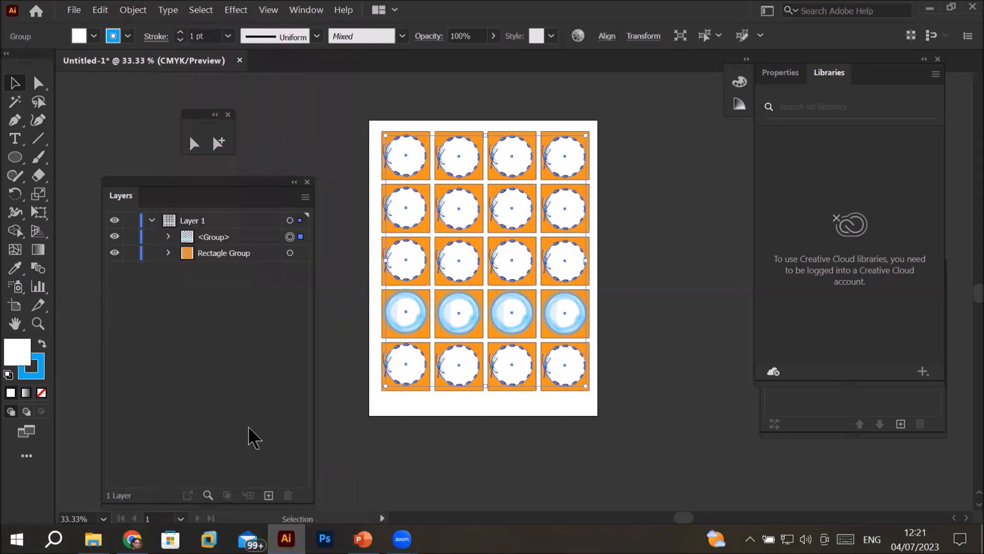
{"action": "left_click", "coordinate": [213, 238]}
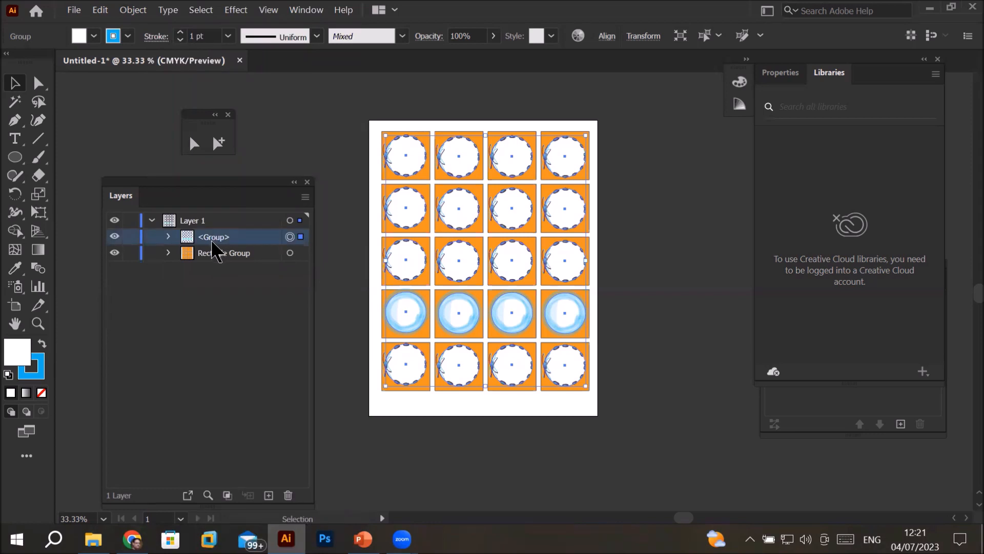
{"action": "double_click", "coordinate": [212, 237]}
{"action": "type", "text": "A"}
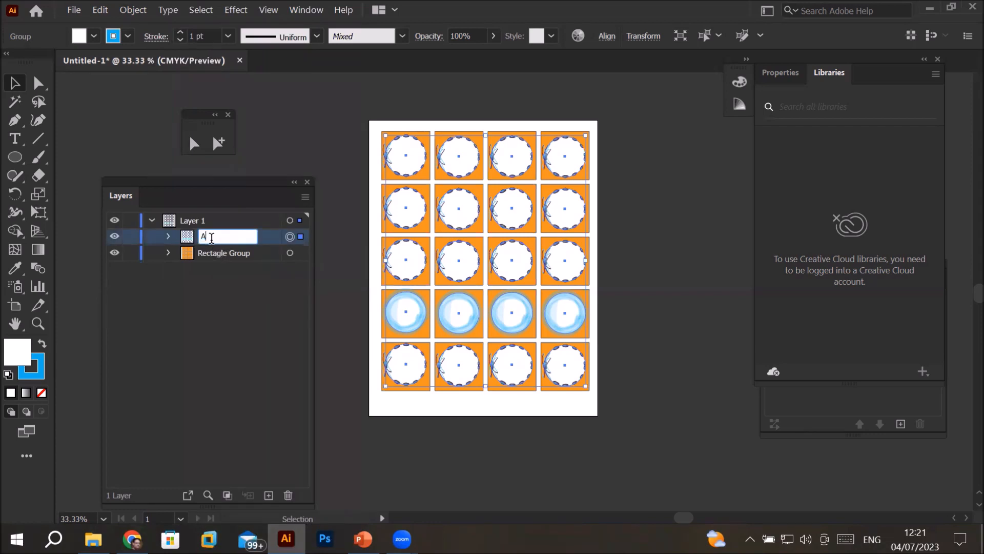
{"action": "type", "text": "ll Circ"}
{"action": "key", "text": "BackSpace"}
{"action": "type", "text": "les Group"}
{"action": "key", "text": "Return"}
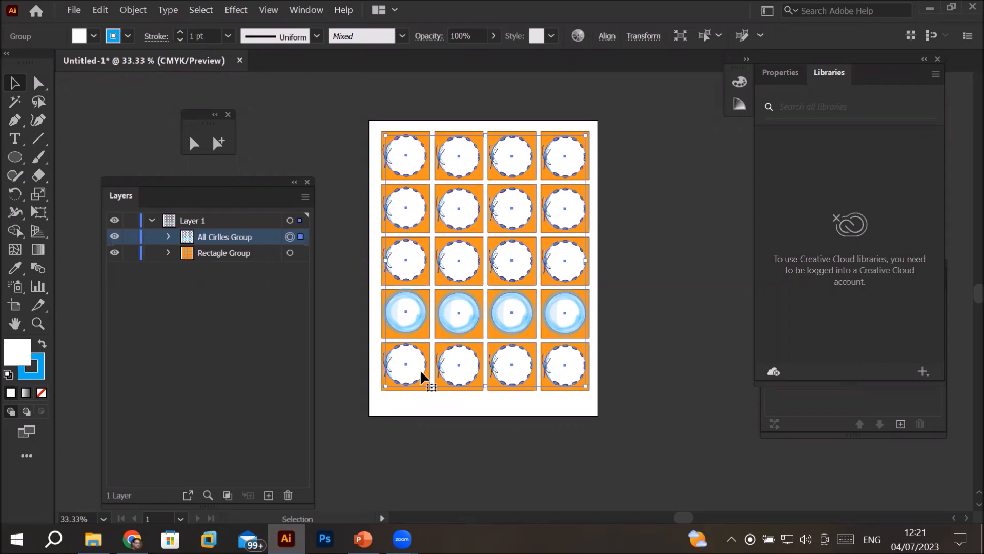
Step: Examine the nested contents of All Cirlles Group, selecting the fourth-, third-, second- and first-row subgroups in turn
{"action": "left_click", "coordinate": [168, 237]}
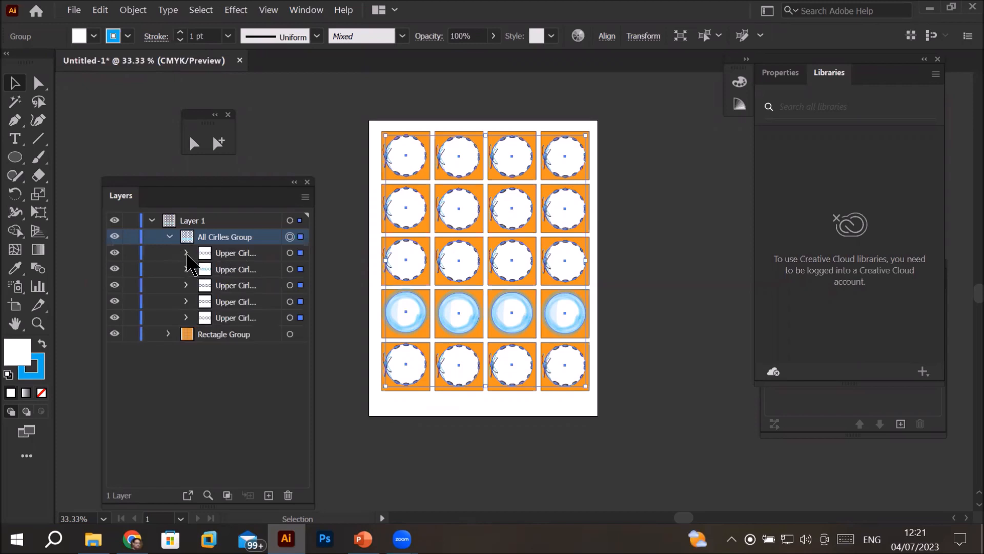
{"action": "left_click", "coordinate": [186, 253]}
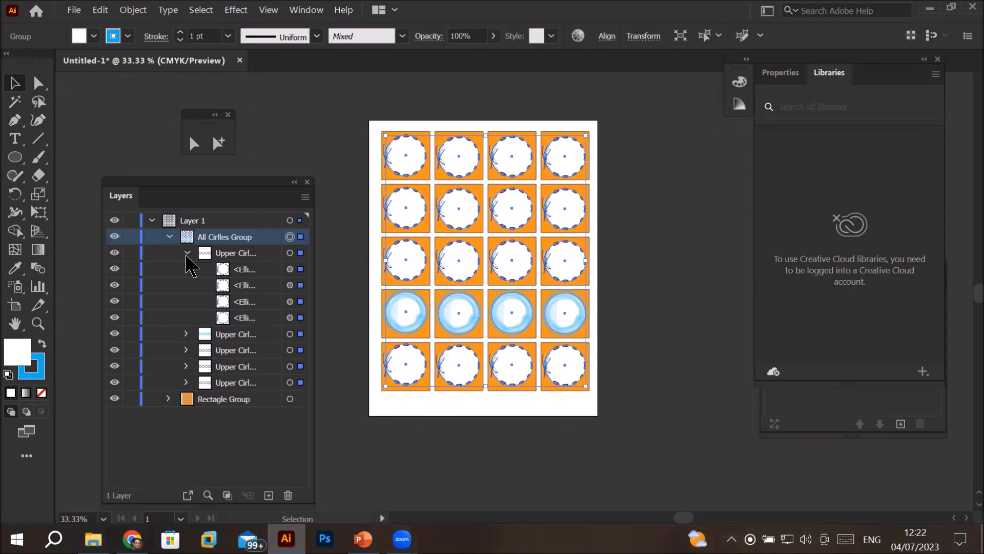
{"action": "left_click", "coordinate": [187, 254]}
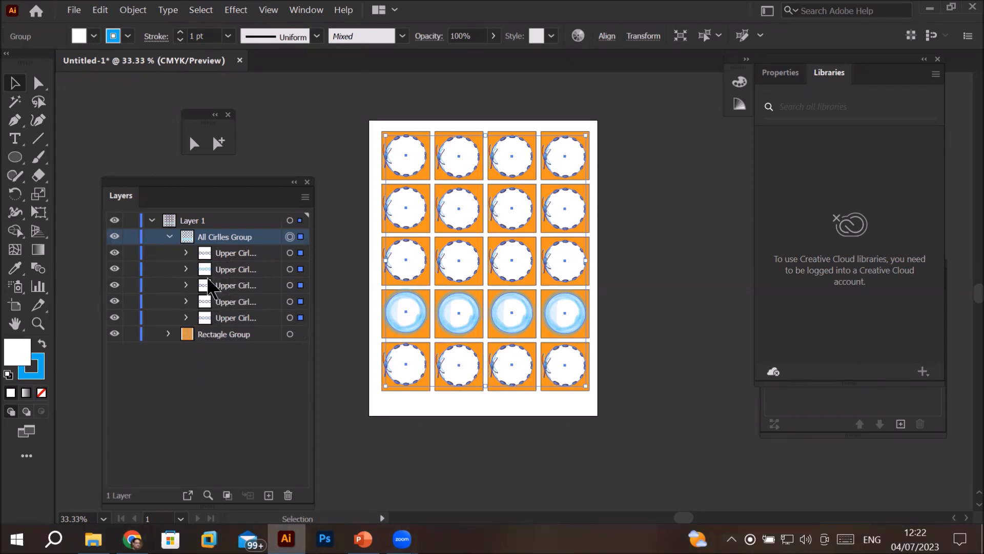
{"action": "left_click", "coordinate": [301, 269]}
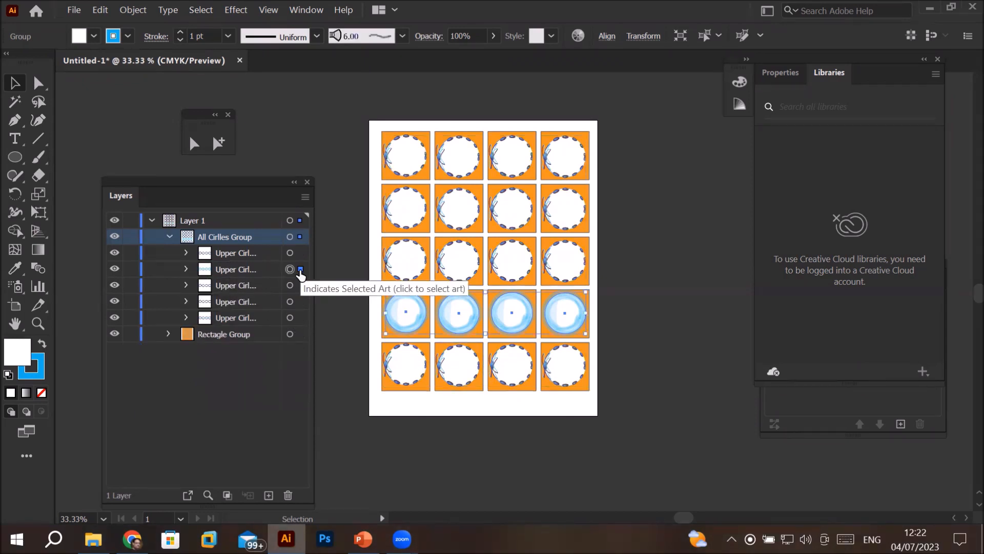
{"action": "left_click", "coordinate": [300, 286]}
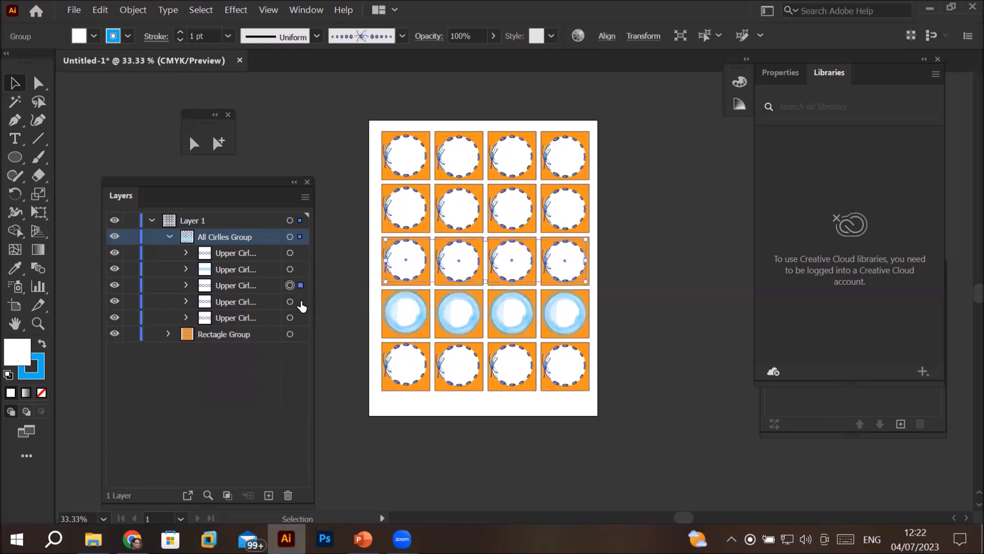
{"action": "left_click", "coordinate": [300, 302]}
{"action": "left_click", "coordinate": [301, 318]}
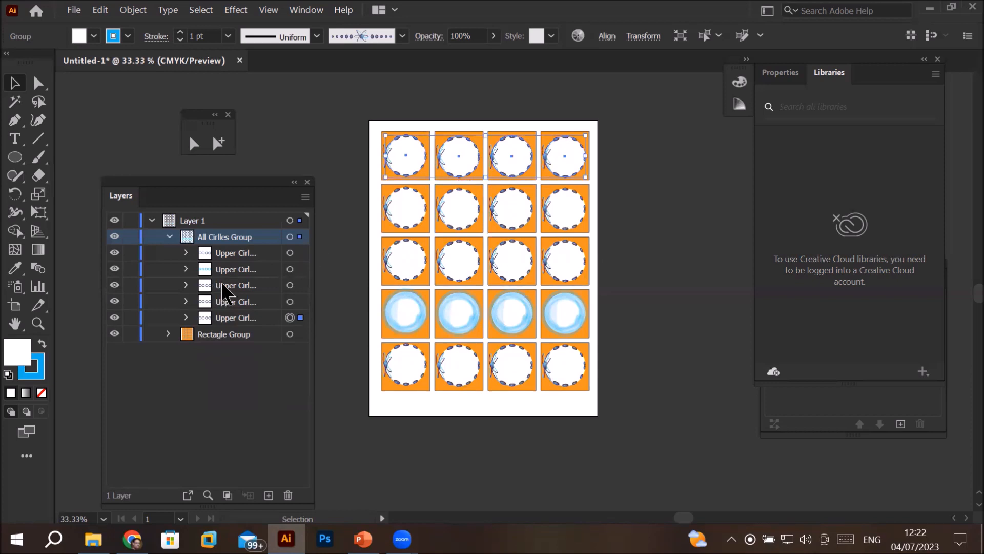
{"action": "left_click", "coordinate": [169, 237]}
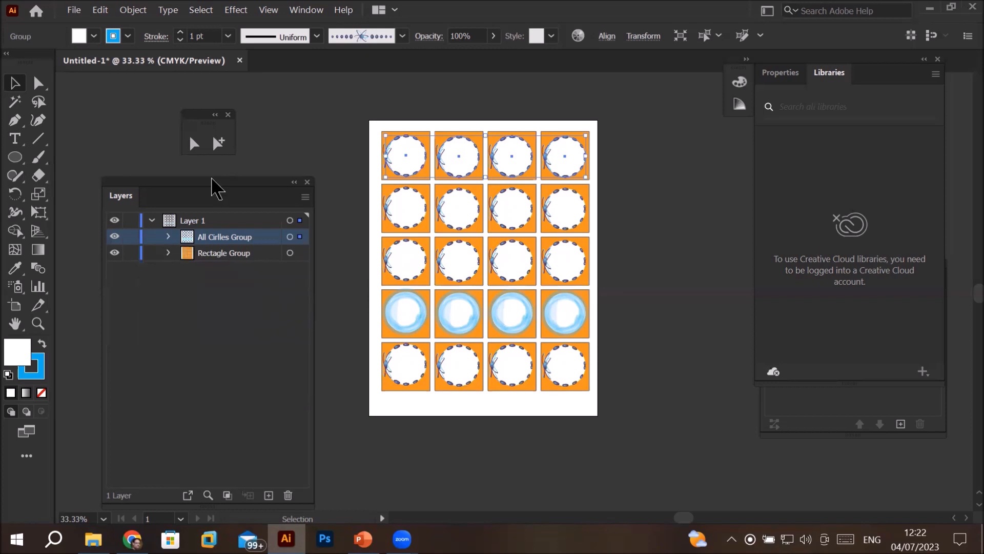
Step: Deselect the artwork and use the Group Selection tool to pick single circles in the first and second rows
{"action": "left_click", "coordinate": [39, 84]}
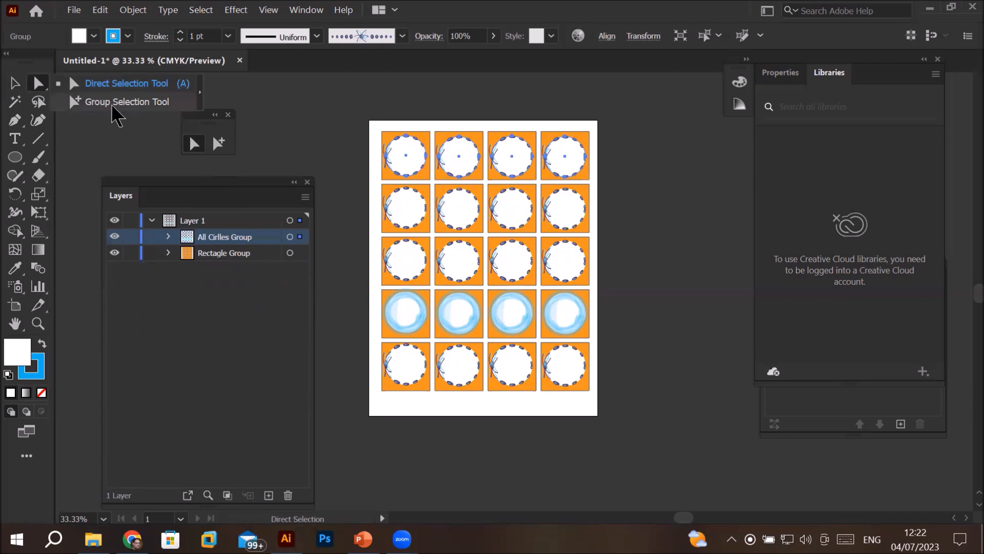
{"action": "left_click", "coordinate": [321, 116]}
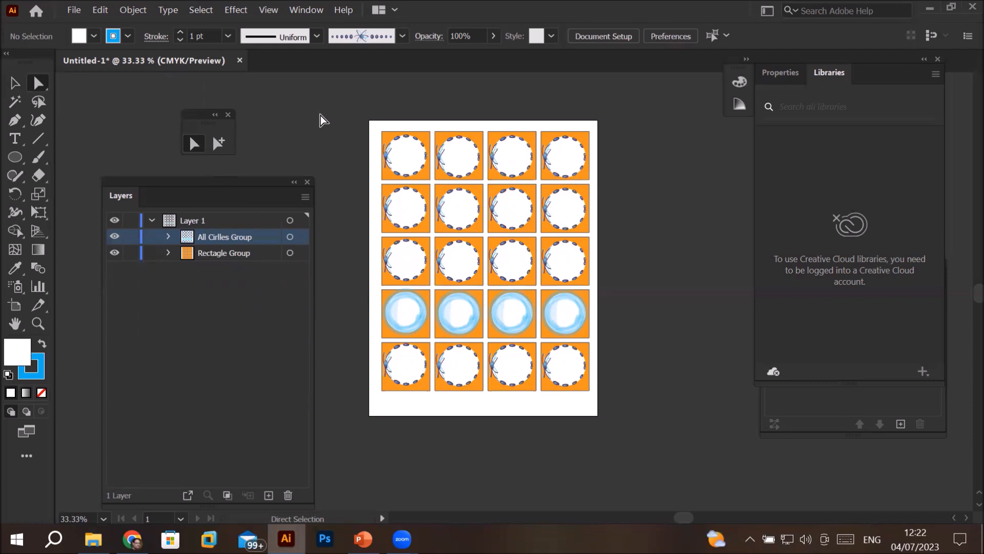
{"action": "left_click", "coordinate": [220, 144]}
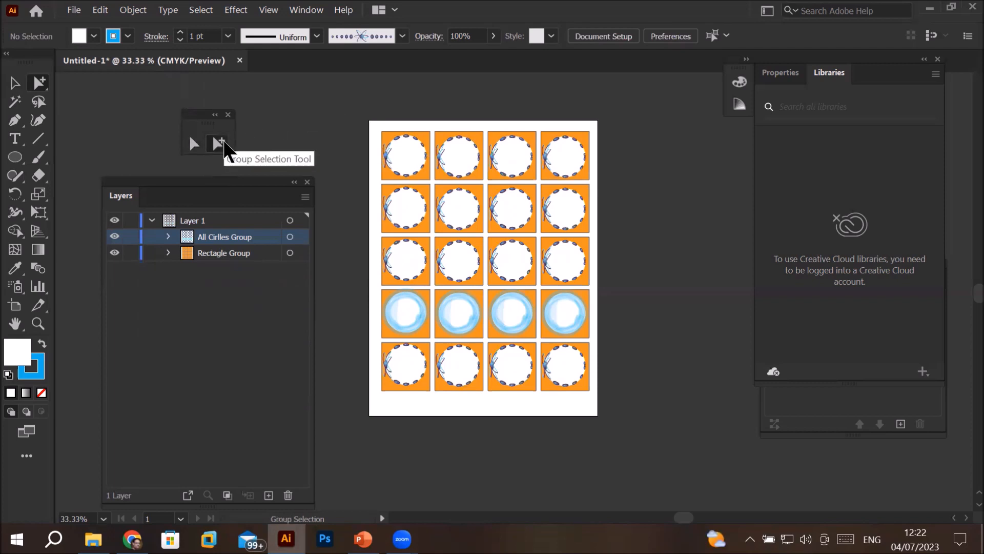
{"action": "left_click", "coordinate": [472, 153]}
{"action": "left_click", "coordinate": [525, 207]}
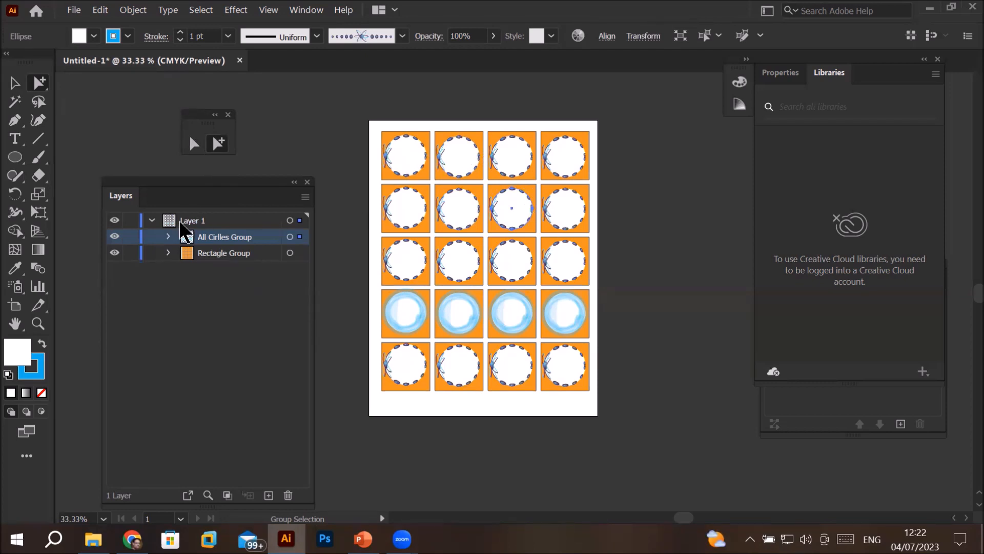
Step: Expand All Cirlles Group and select the third-column circle of each row individually
{"action": "left_click", "coordinate": [168, 236]}
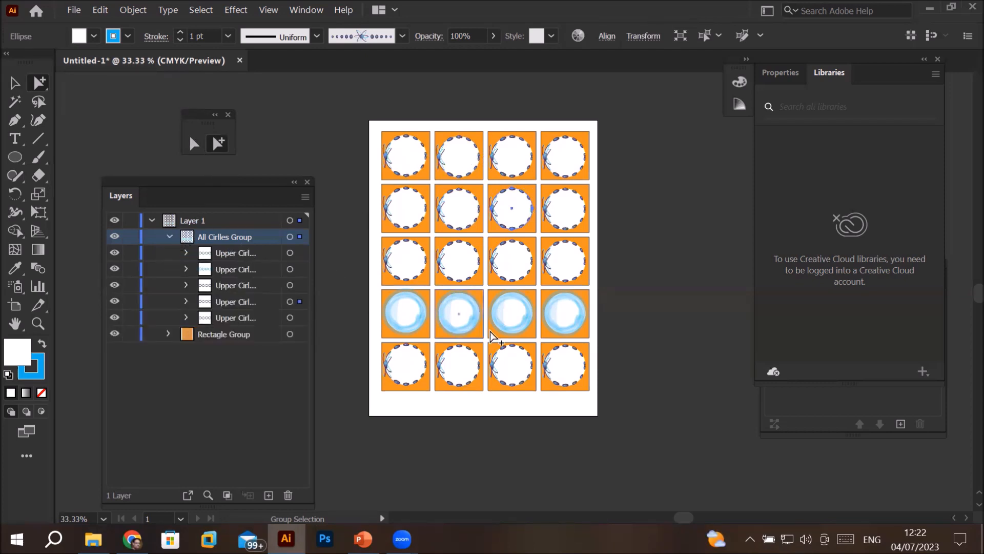
{"action": "left_click", "coordinate": [510, 312]}
{"action": "left_click", "coordinate": [509, 263]}
{"action": "left_click", "coordinate": [513, 218]}
{"action": "left_click", "coordinate": [505, 157]}
{"action": "left_click", "coordinate": [502, 364]}
Step: Select only the first orange square of the top row with the Group Selection tool
{"action": "scroll", "coordinate": [446, 127], "scroll_direction": "up", "scroll_amount": 1}
{"action": "left_click", "coordinate": [407, 140]}
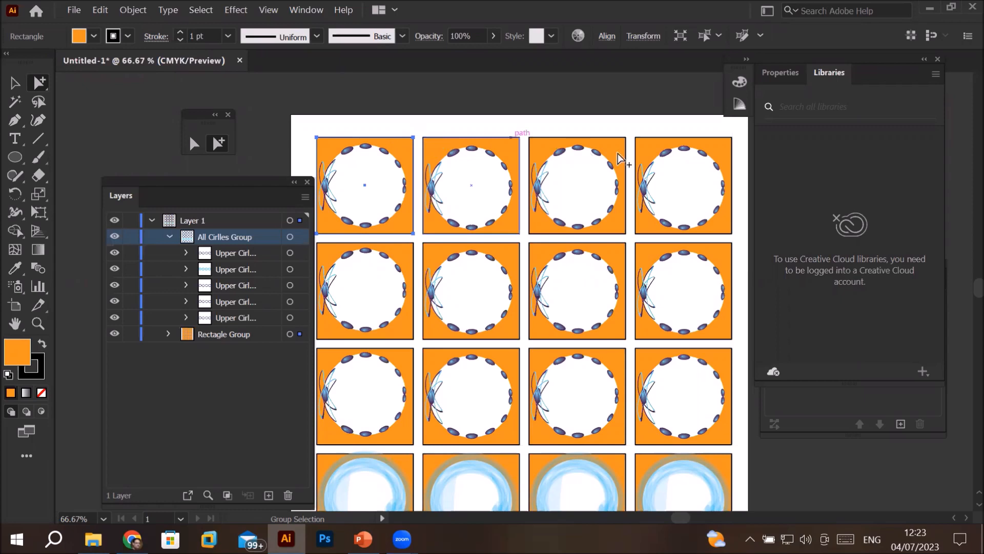
{"action": "scroll", "coordinate": [608, 240], "scroll_direction": "down", "scroll_amount": 1}
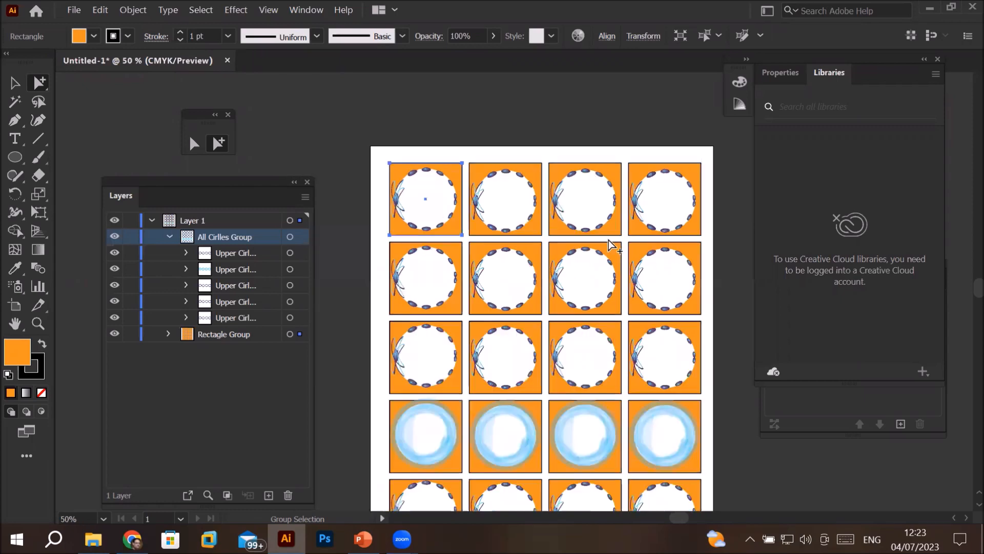
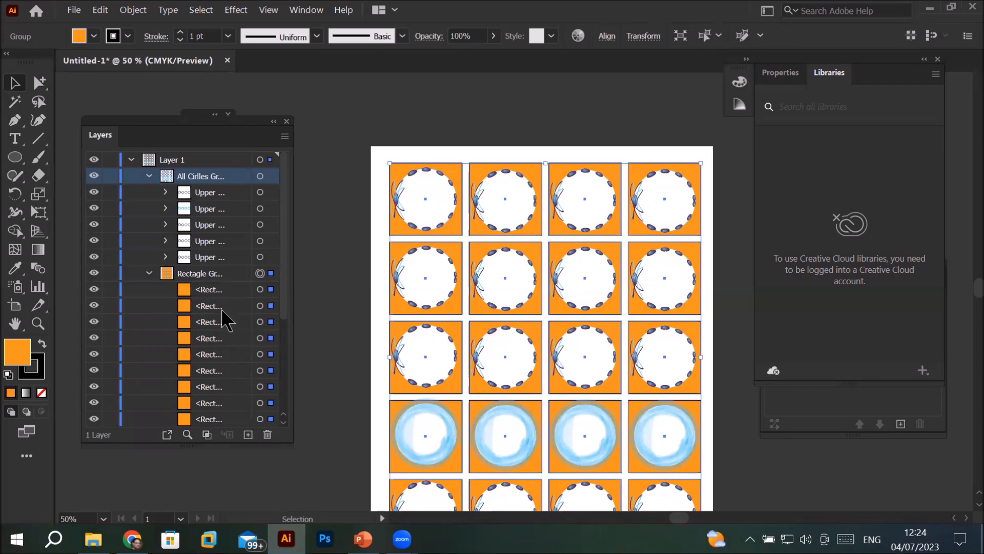
Step: Deselect the rectangle group and select the whole All Cirlles Group on the artboard
{"action": "left_click", "coordinate": [392, 98]}
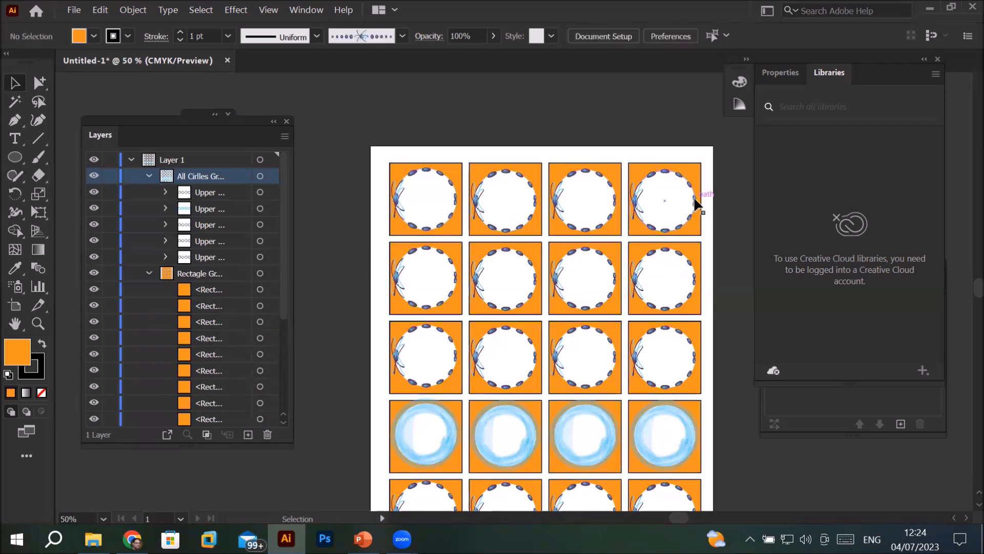
{"action": "left_click", "coordinate": [582, 190]}
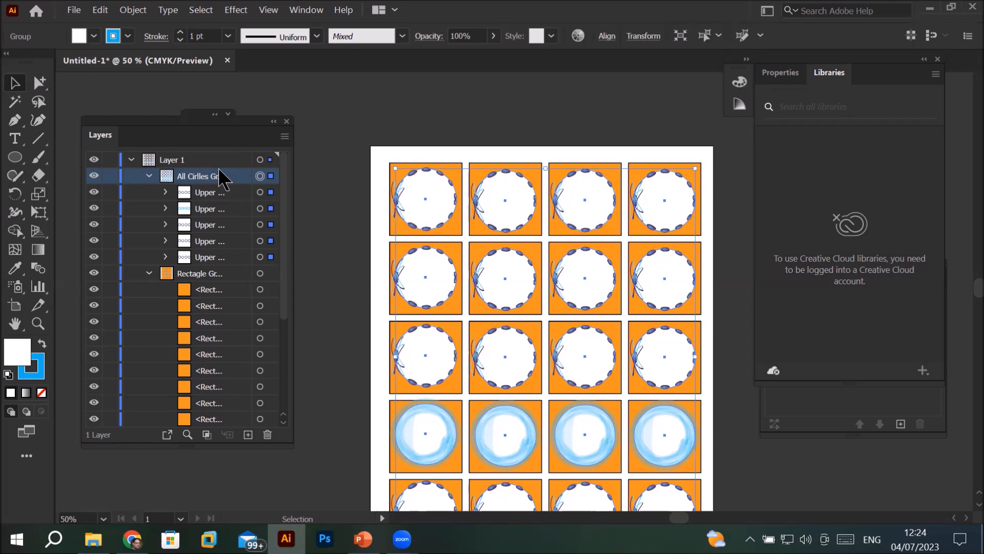
Step: Isolate the third circle of the top row by entering All Cirlles Group, its row group and the ellipse itself
{"action": "left_click", "coordinate": [458, 118]}
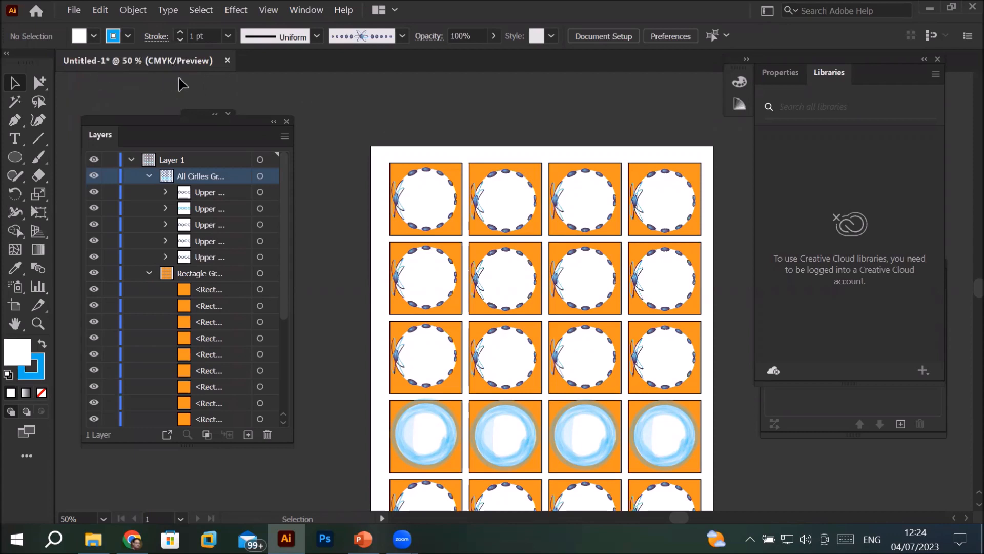
{"action": "left_click", "coordinate": [577, 191]}
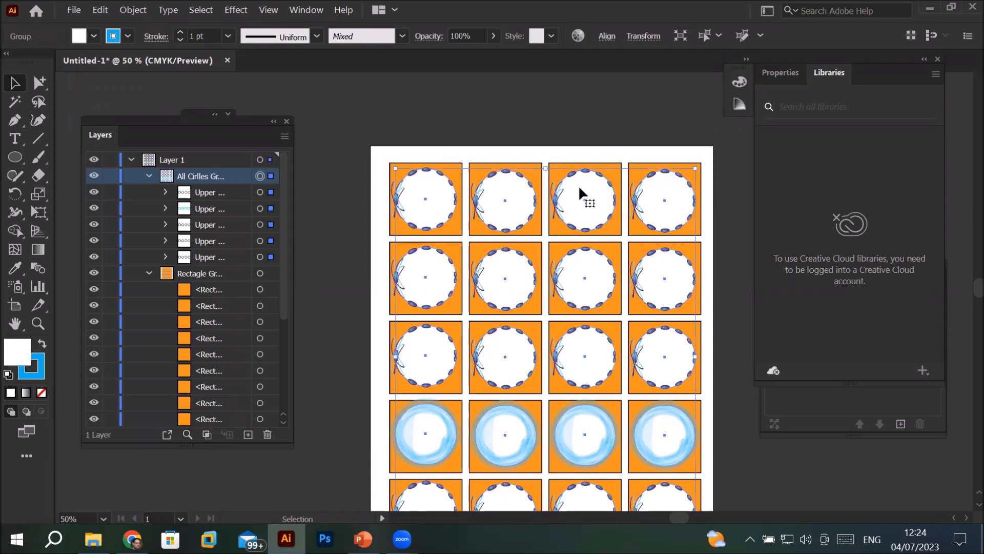
{"action": "double_click", "coordinate": [580, 188]}
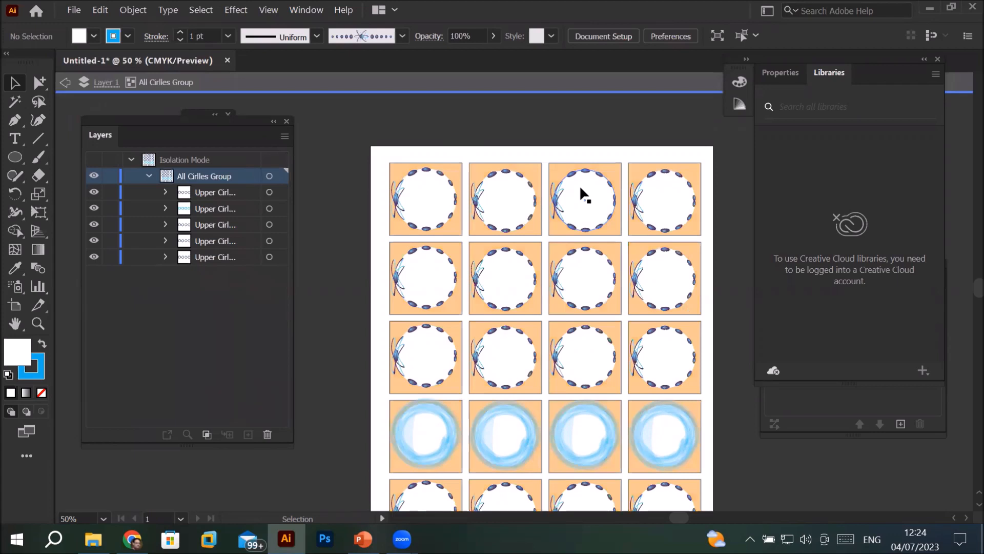
{"action": "double_click", "coordinate": [579, 189]}
{"action": "double_click", "coordinate": [580, 188]}
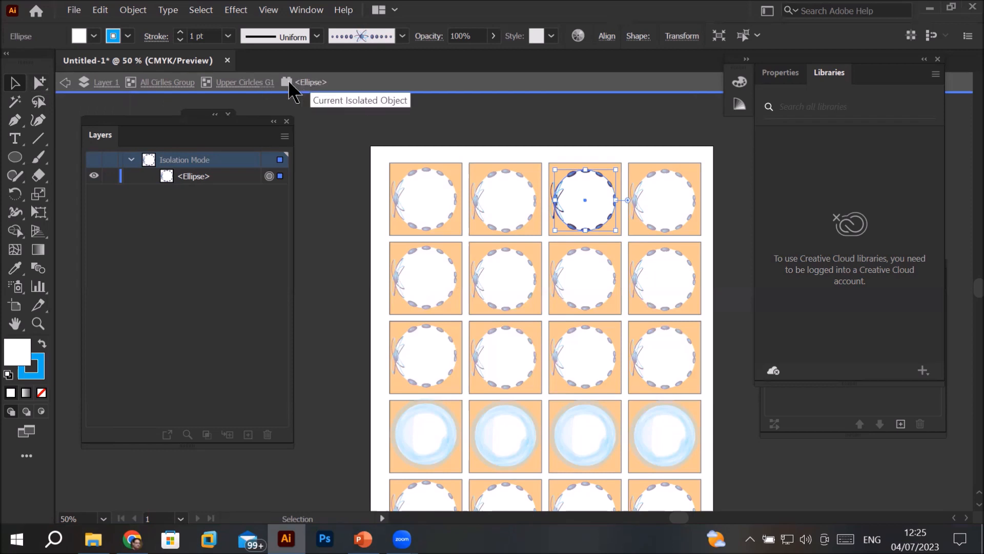
Step: Back out of isolation level by level through Upper Cirlcles G1, All Cirlles Group and Layer 1, and exit isolation mode
{"action": "left_click", "coordinate": [241, 83]}
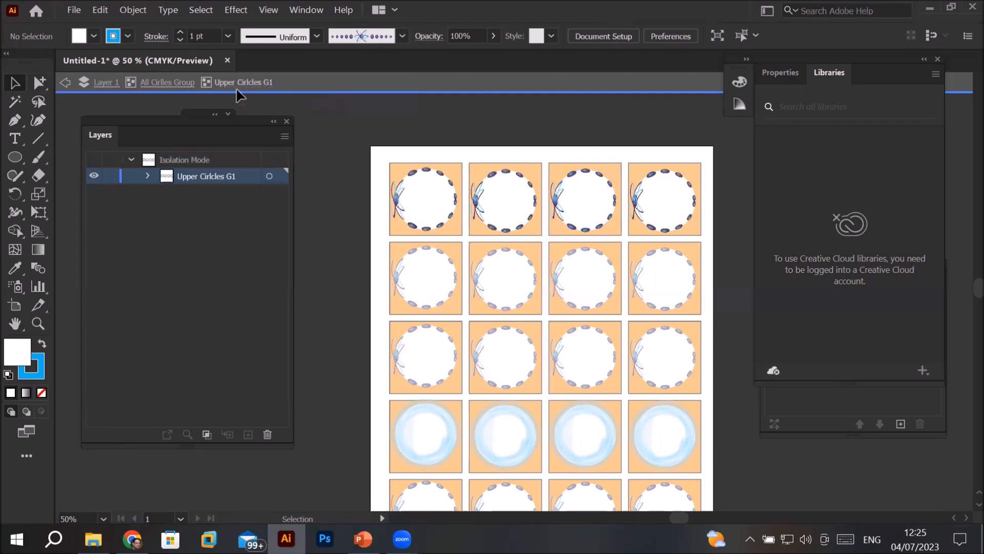
{"action": "left_click", "coordinate": [168, 83]}
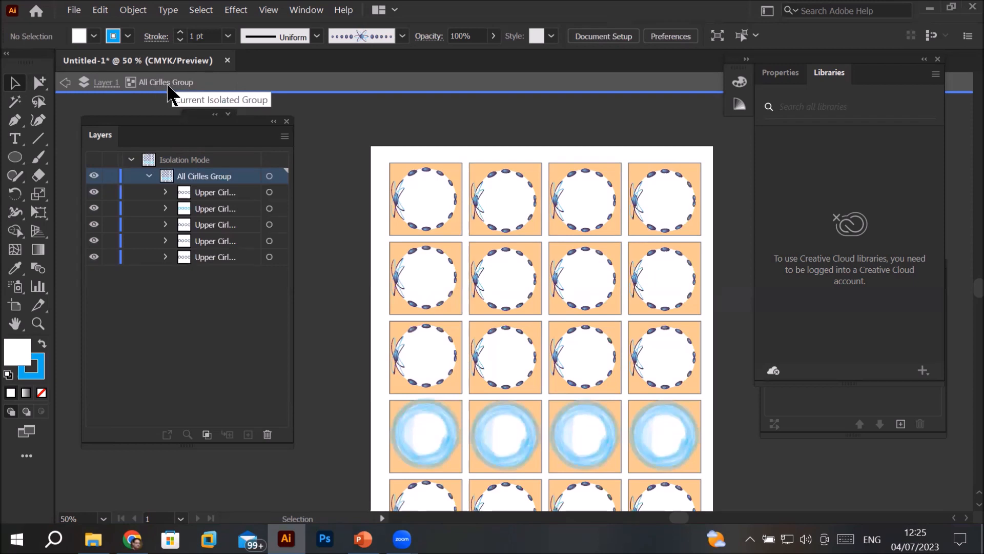
{"action": "left_click", "coordinate": [102, 83]}
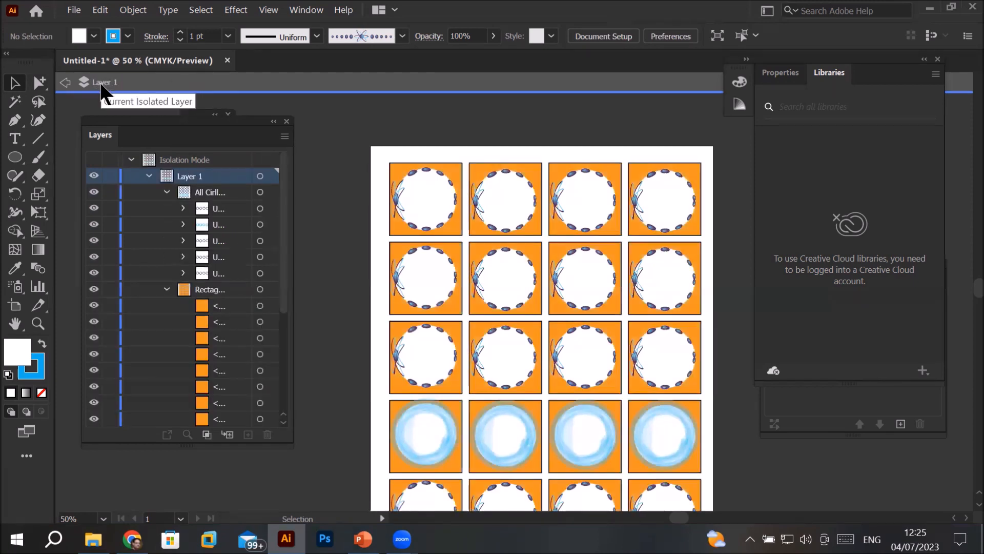
{"action": "left_click", "coordinate": [65, 82]}
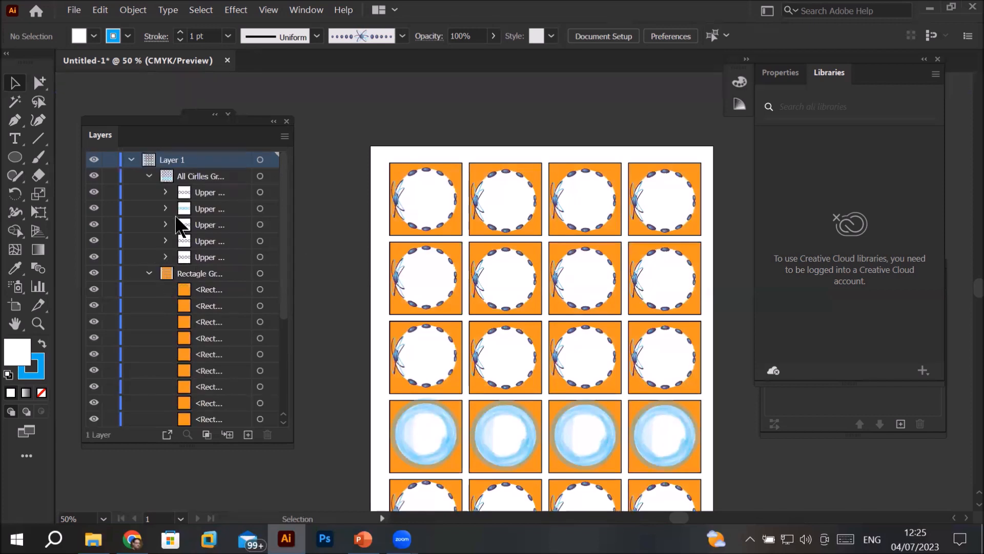
Step: Select All Cirlles Group and then only Upper Cirlcles G5 from the layer list, widening the list to show full names
{"action": "left_click", "coordinate": [272, 177]}
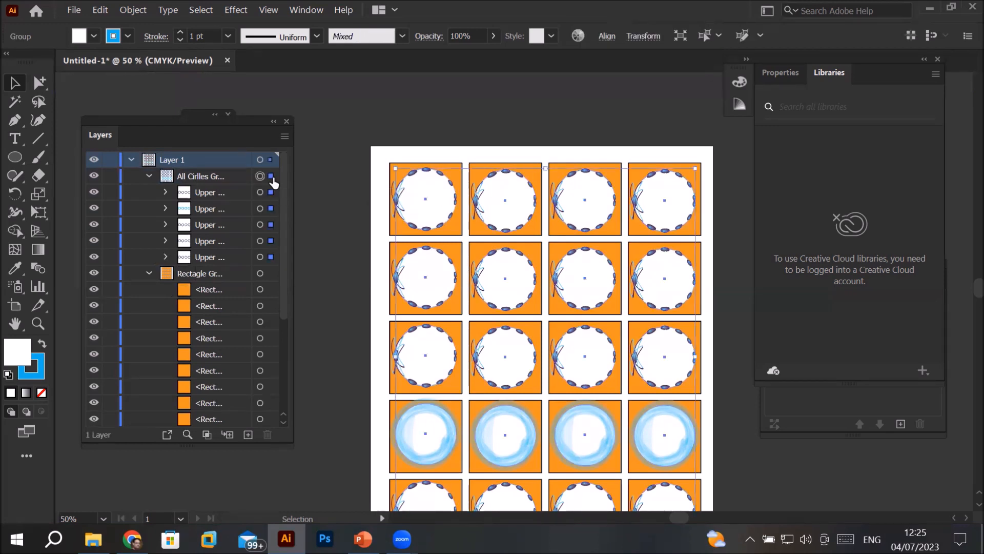
{"action": "left_click", "coordinate": [272, 193]}
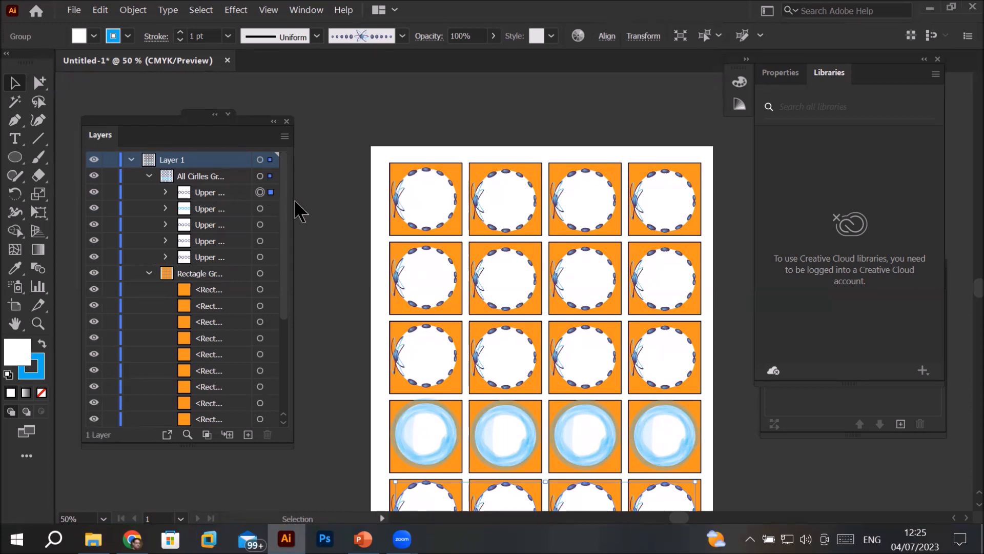
{"action": "left_click_drag", "start_coordinate": [293, 202], "coordinate": [354, 205]}
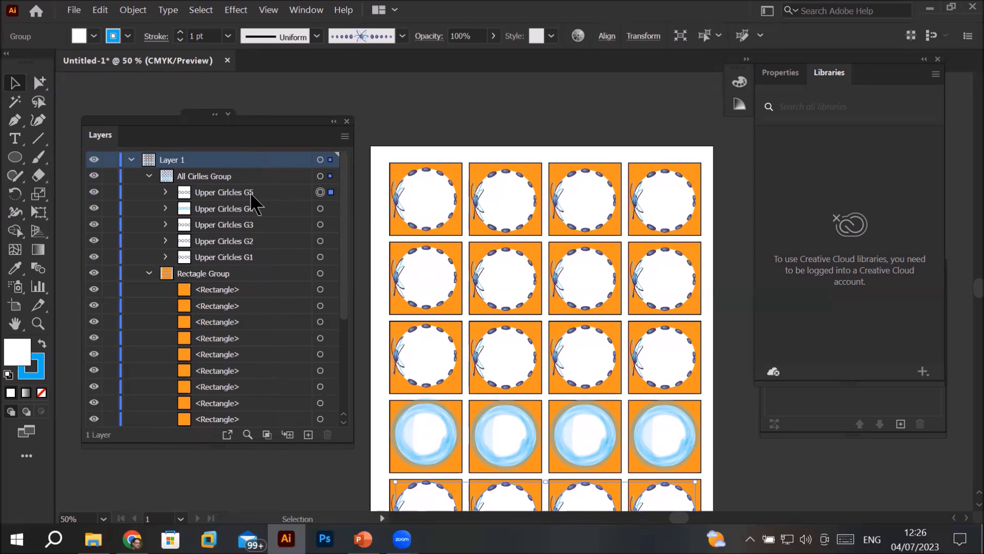
{"action": "scroll", "coordinate": [589, 223], "scroll_direction": "down", "scroll_amount": 2}
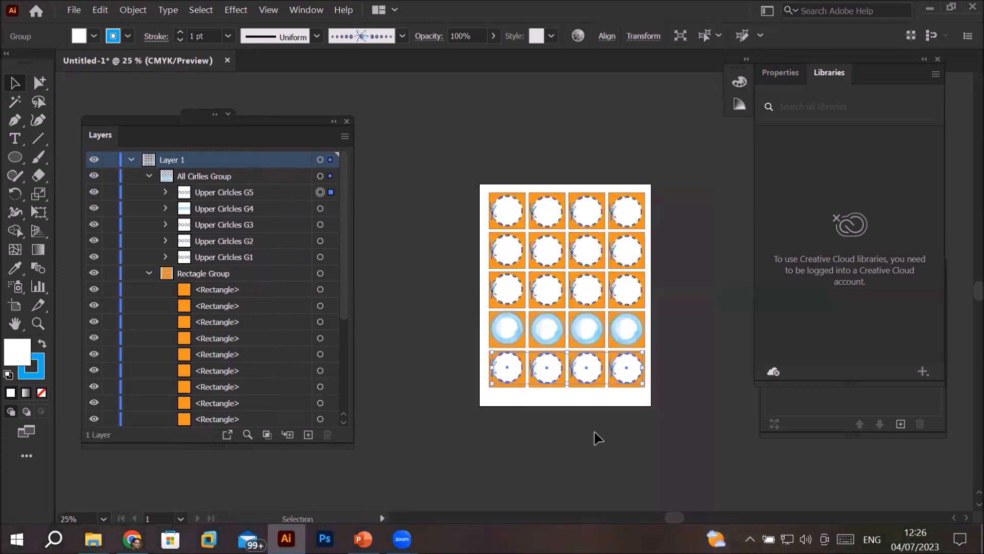
{"action": "scroll", "coordinate": [598, 439], "scroll_direction": "up", "scroll_amount": 1}
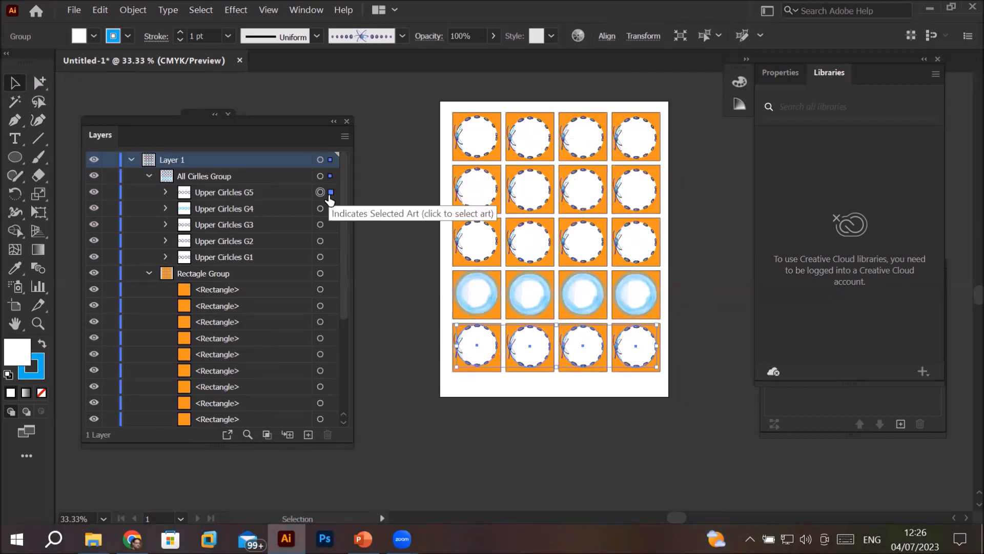
Step: Deselect the row group and isolate the third circle of the bottom row down to its ellipse
{"action": "left_click", "coordinate": [221, 101]}
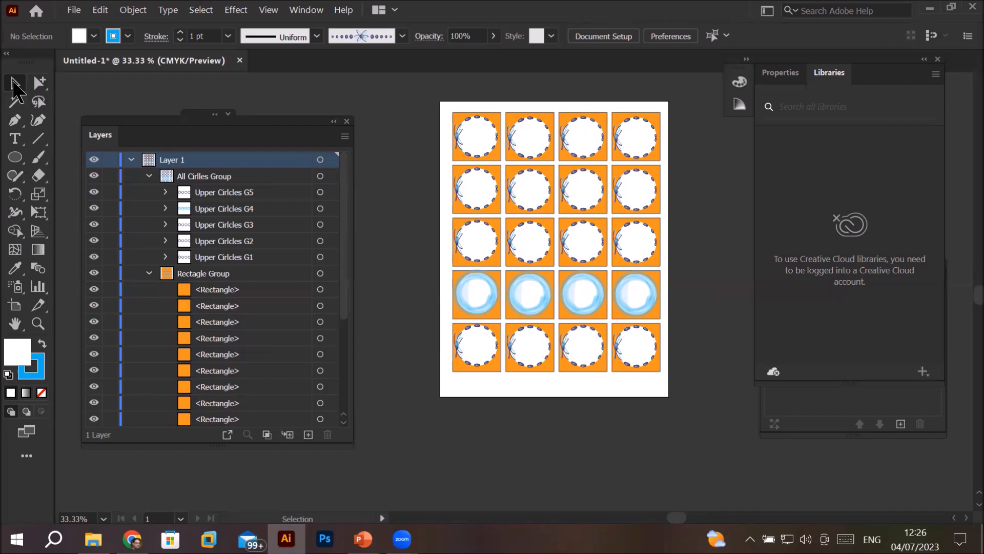
{"action": "left_click", "coordinate": [586, 344]}
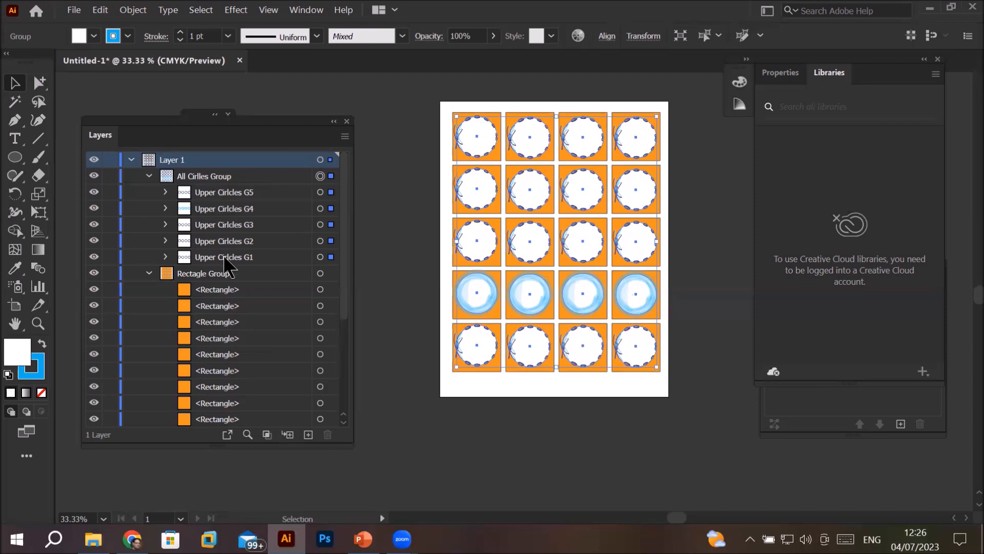
{"action": "double_click", "coordinate": [578, 346]}
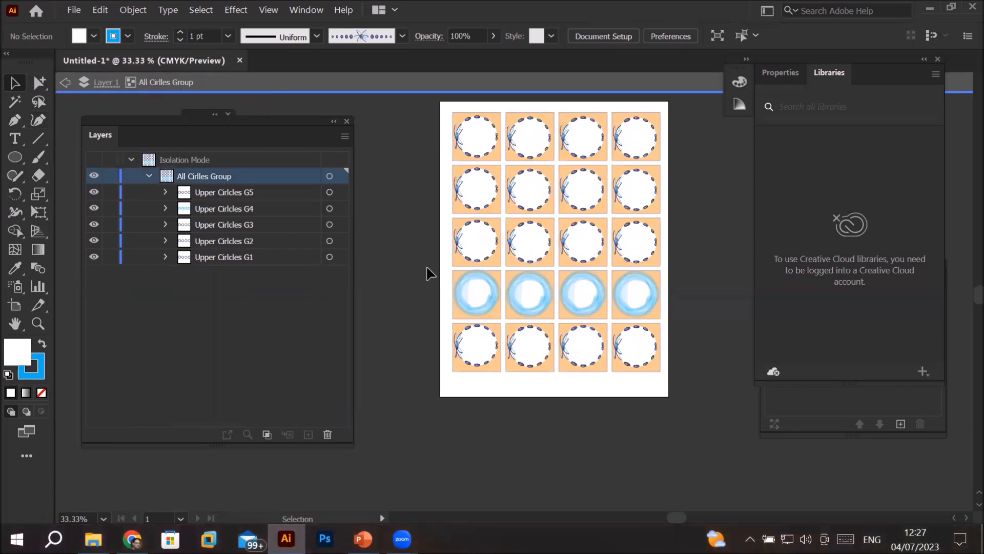
{"action": "double_click", "coordinate": [584, 345]}
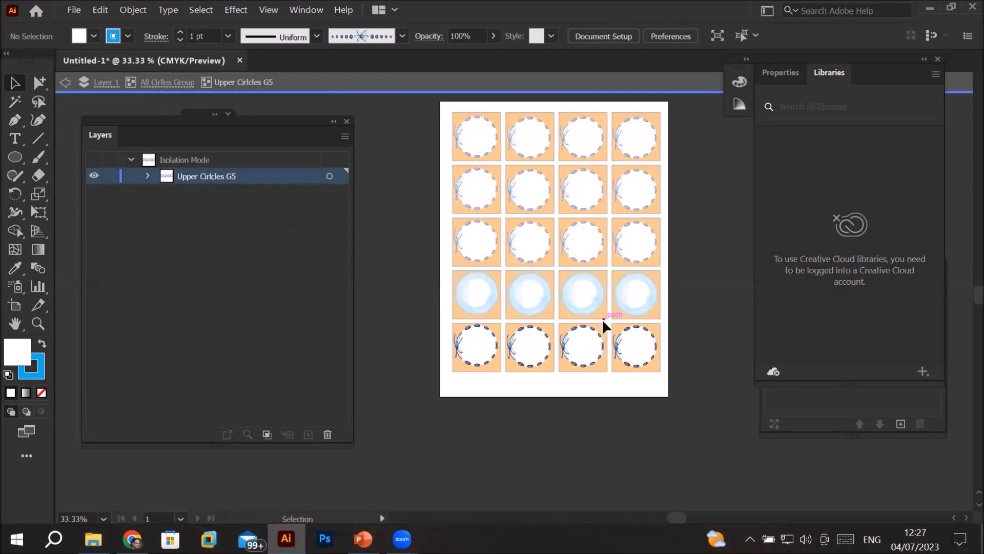
{"action": "double_click", "coordinate": [576, 345]}
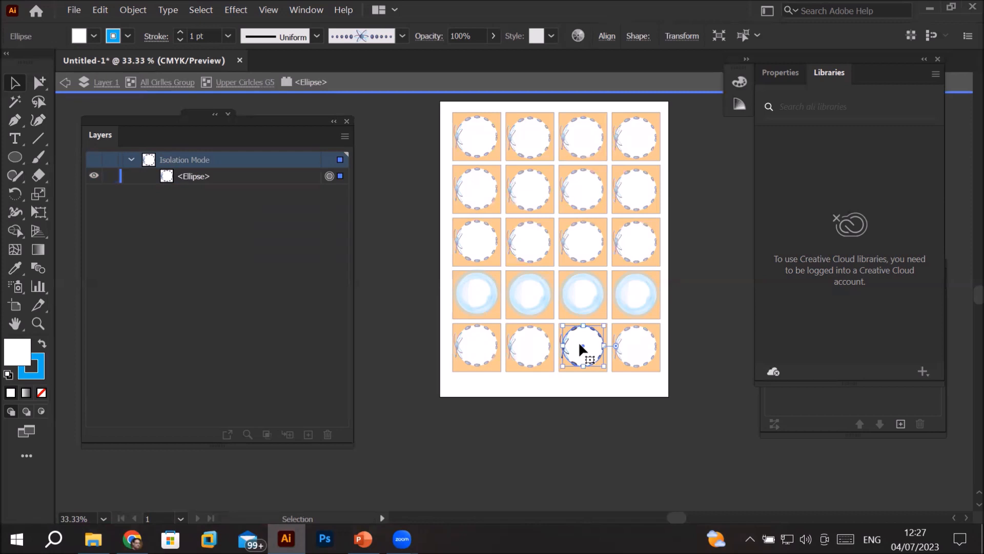
Step: Increase the isolated circle's stroke weight to 6 pt
{"action": "left_click", "coordinate": [181, 33]}
{"action": "left_click", "coordinate": [181, 32]}
{"action": "left_click", "coordinate": [181, 32]}
{"action": "left_click", "coordinate": [180, 33]}
{"action": "left_click", "coordinate": [180, 32]}
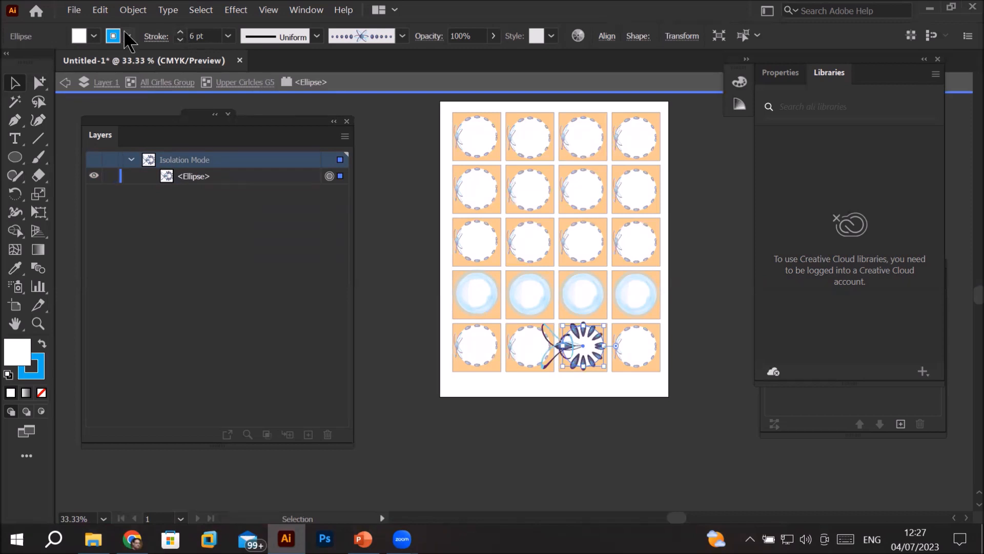
Step: Try a dark blue fill on the isolated circle and settle on red
{"action": "left_click", "coordinate": [94, 36]}
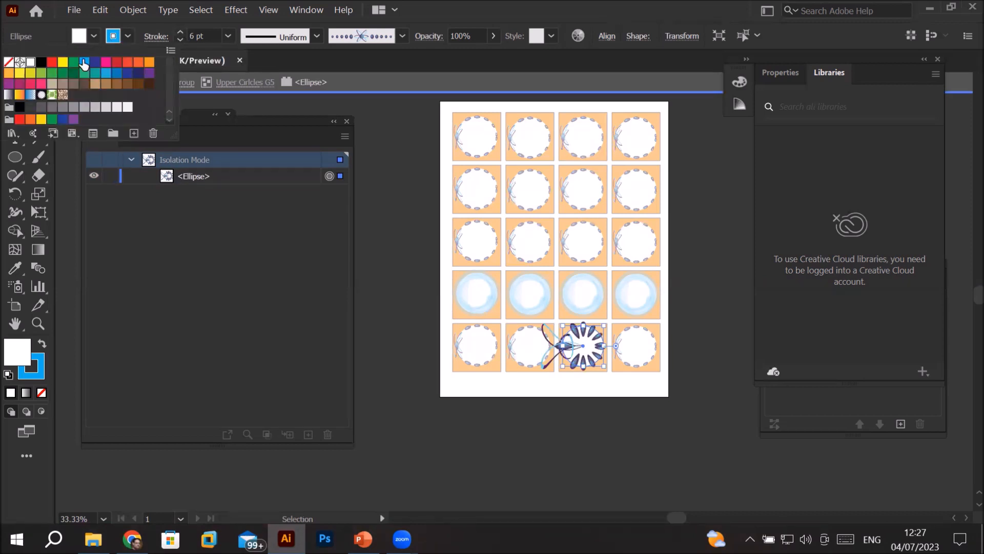
{"action": "left_click", "coordinate": [96, 64]}
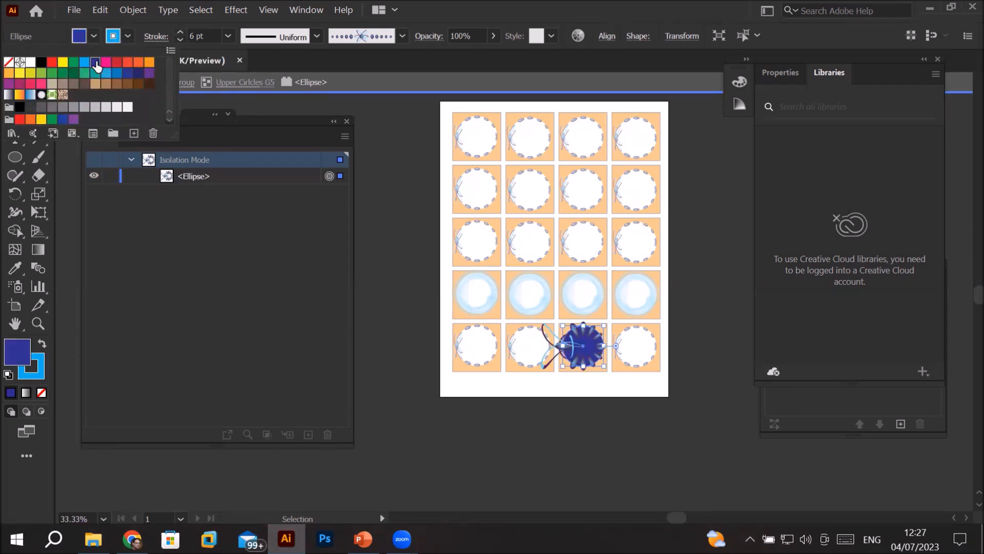
{"action": "left_click", "coordinate": [52, 62]}
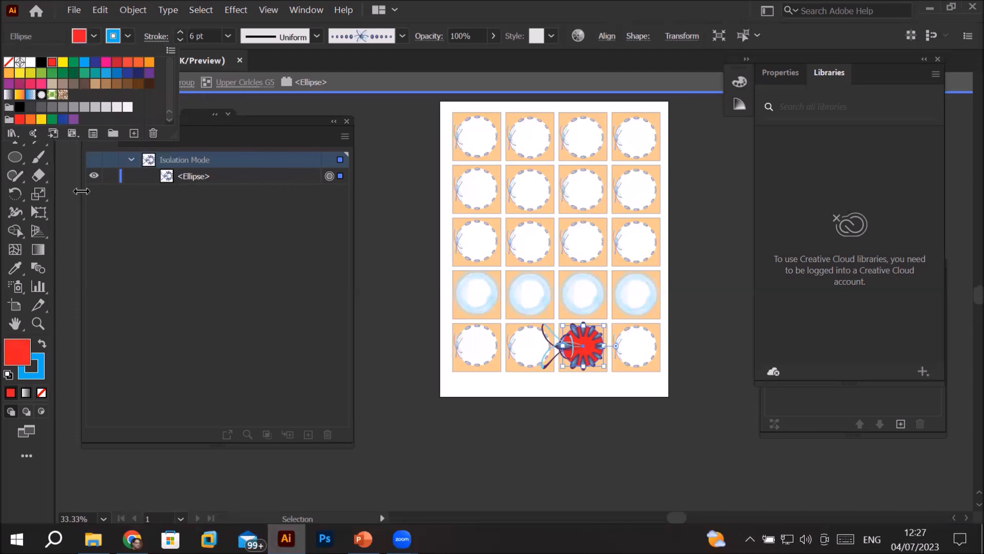
{"action": "left_click", "coordinate": [195, 156]}
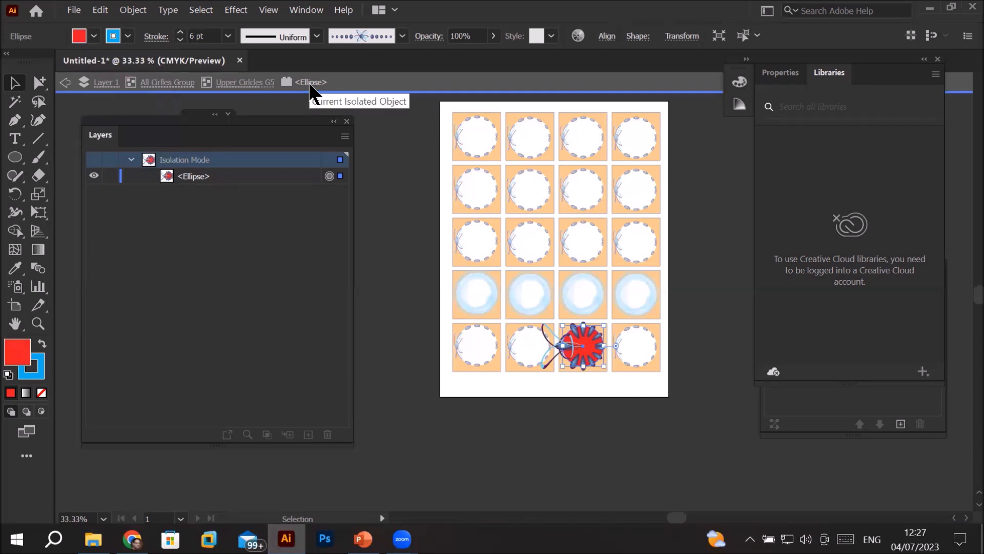
Step: Step back from the ellipse through Upper Cirlcles G5, All Cirlles Group and Layer 1 to leave isolation mode
{"action": "left_click", "coordinate": [244, 83]}
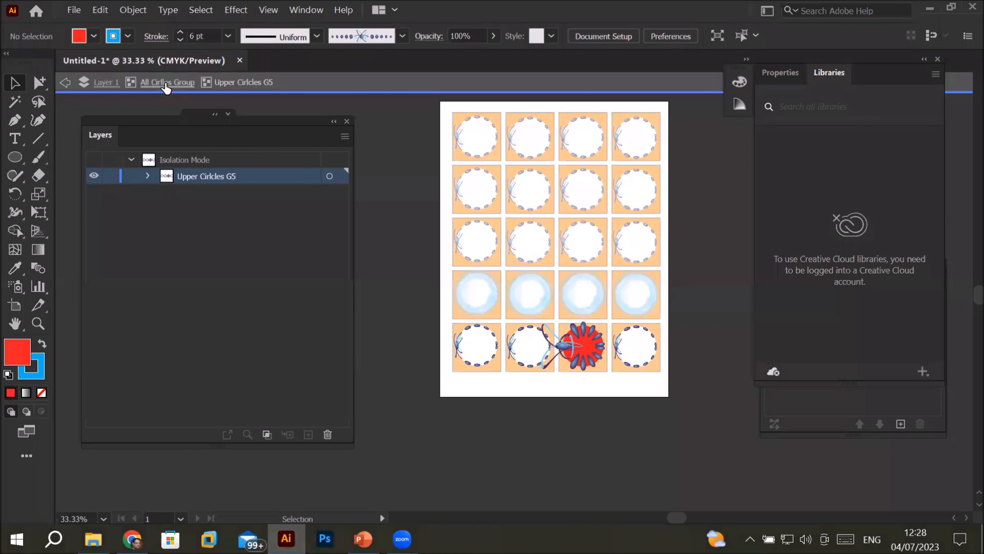
{"action": "left_click", "coordinate": [173, 84]}
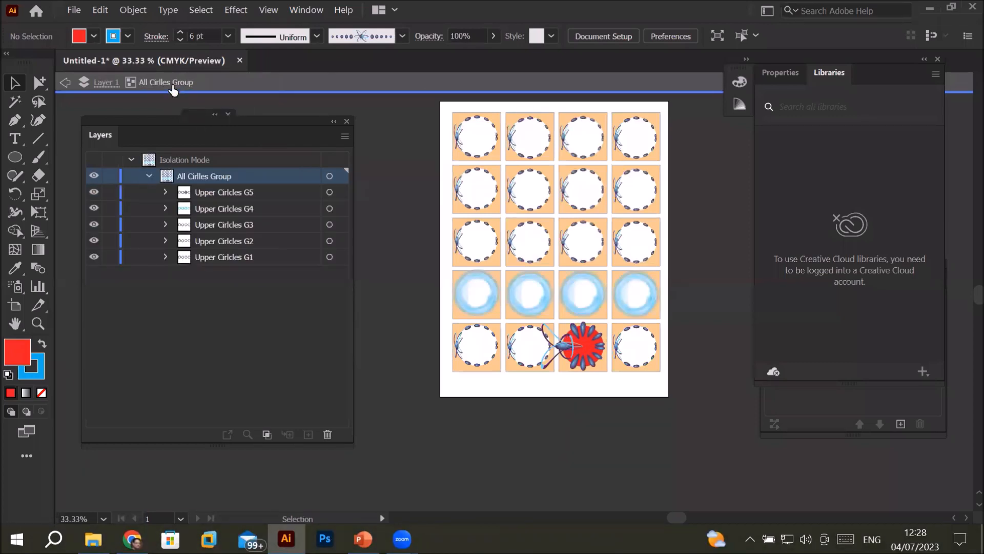
{"action": "left_click", "coordinate": [106, 83]}
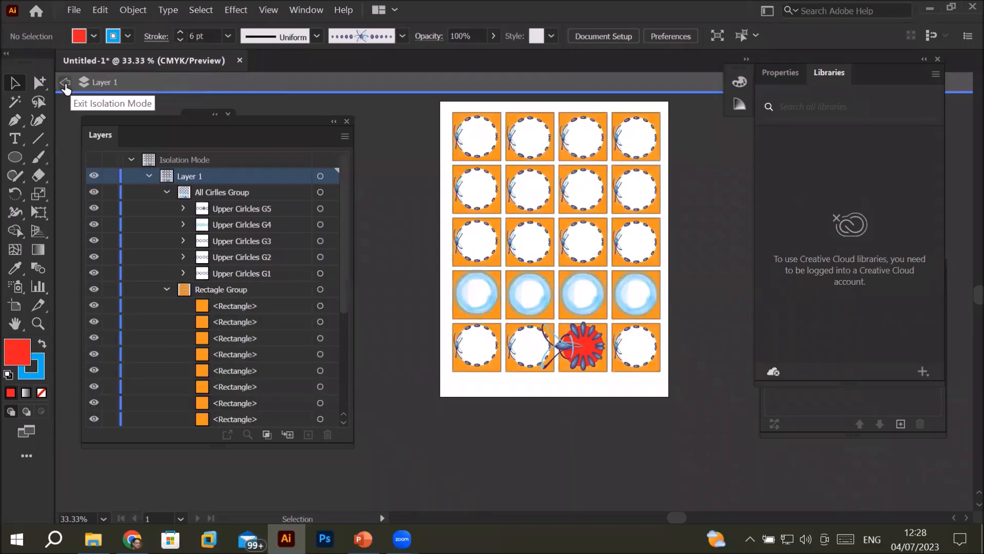
{"action": "left_click", "coordinate": [65, 82]}
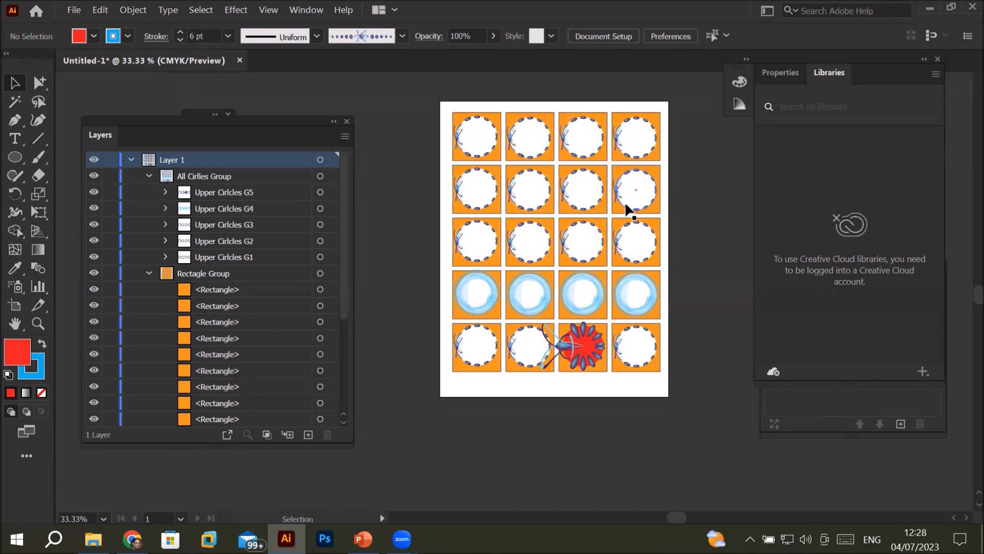
Step: Use the Group Selection tool on the second row's third circle and extend the selection to the entire All Cirlles Group
{"action": "left_click", "coordinate": [41, 83]}
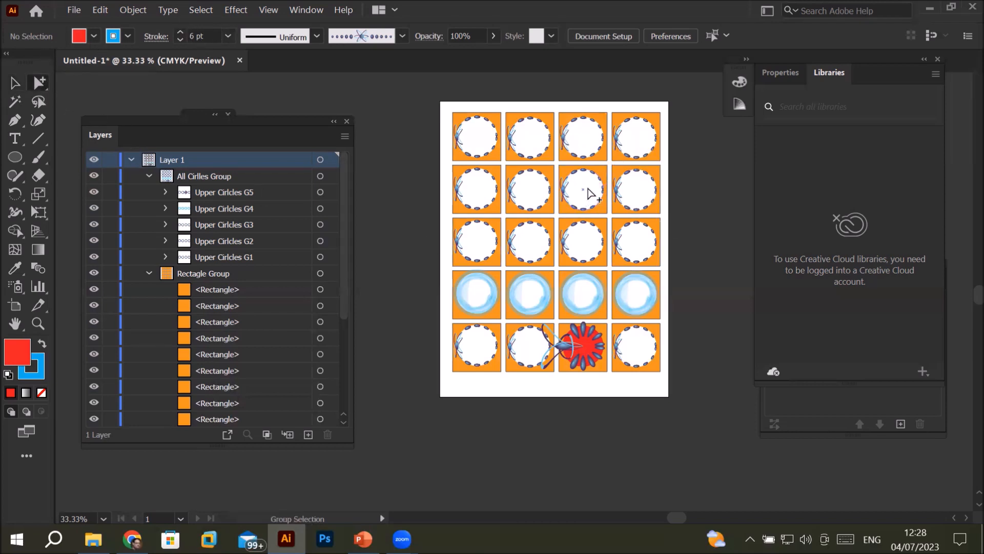
{"action": "left_click", "coordinate": [588, 190]}
{"action": "left_click", "coordinate": [581, 172]}
{"action": "left_click", "coordinate": [576, 177]}
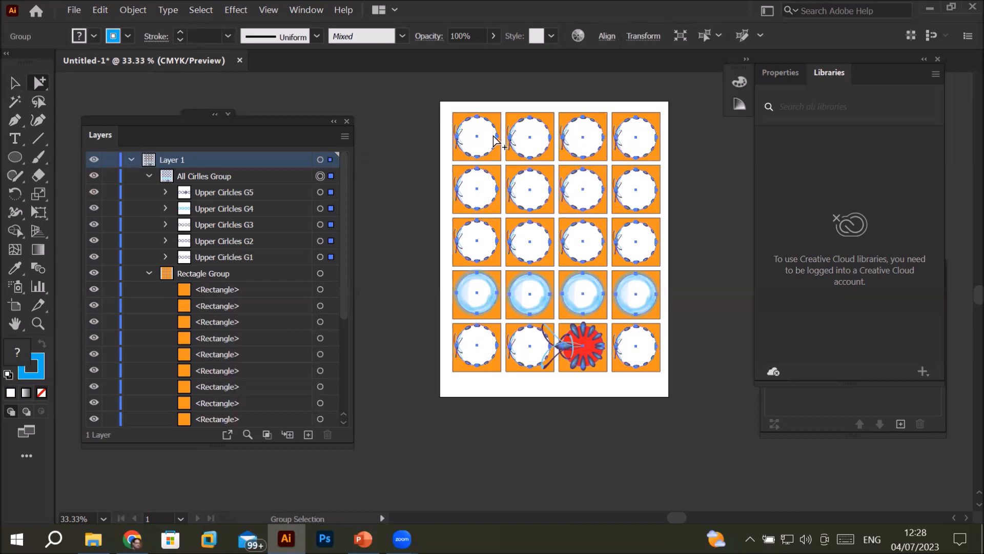
{"action": "scroll", "coordinate": [490, 144], "scroll_direction": "up", "scroll_amount": 1}
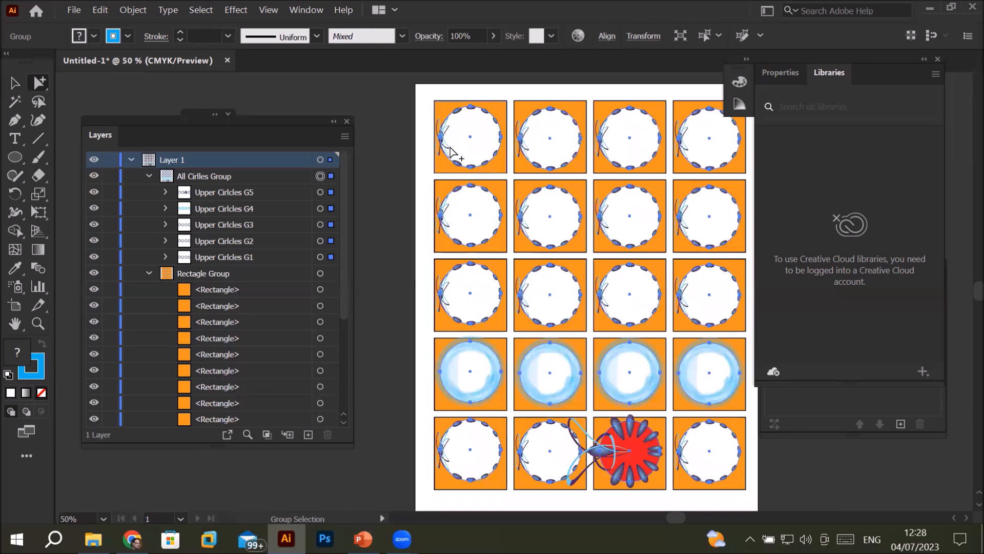
Step: Select the first three squares of the top row one at a time, locating the selected rectangle's entry in Rectagle Group
{"action": "left_click", "coordinate": [442, 110]}
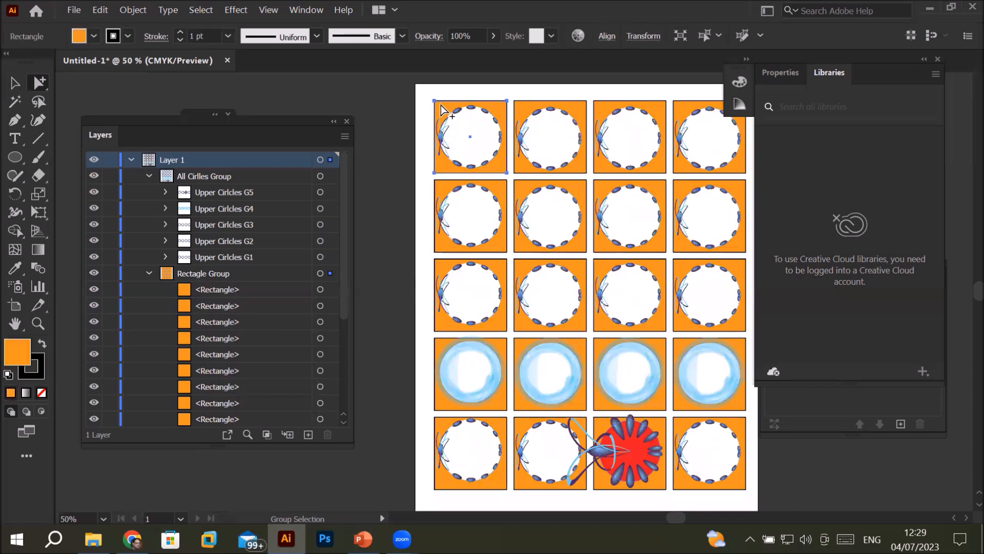
{"action": "left_click", "coordinate": [579, 105]}
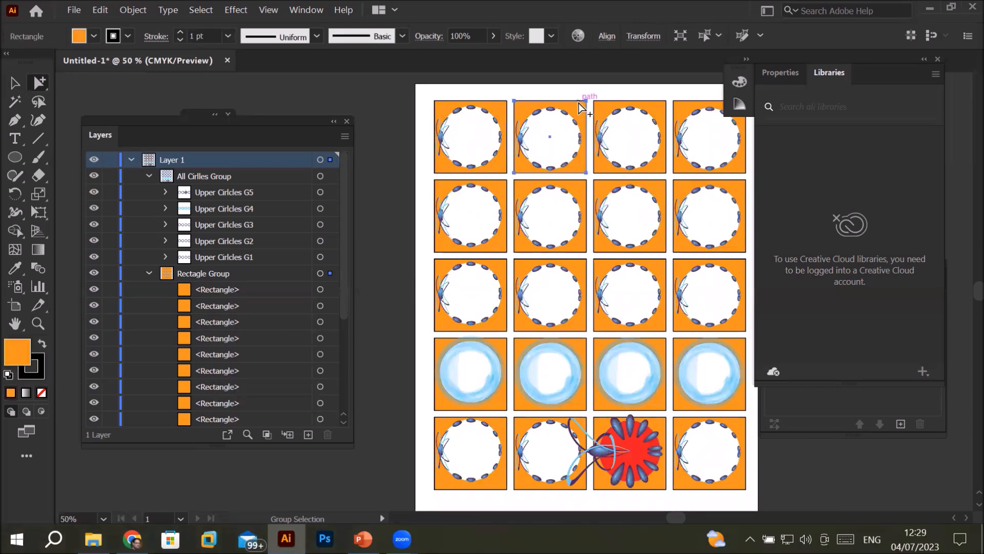
{"action": "left_click", "coordinate": [665, 102]}
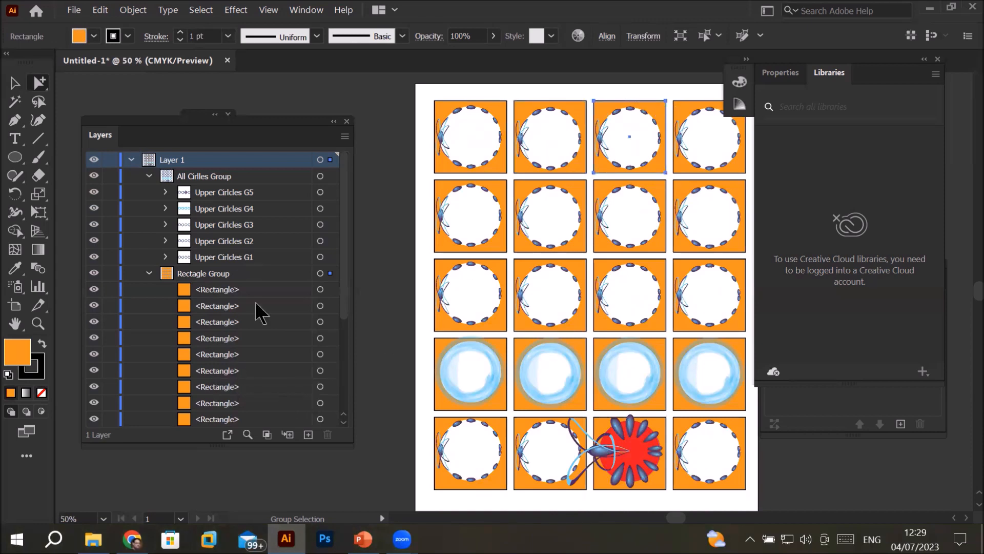
{"action": "scroll", "coordinate": [351, 308], "scroll_direction": "down", "scroll_amount": 4}
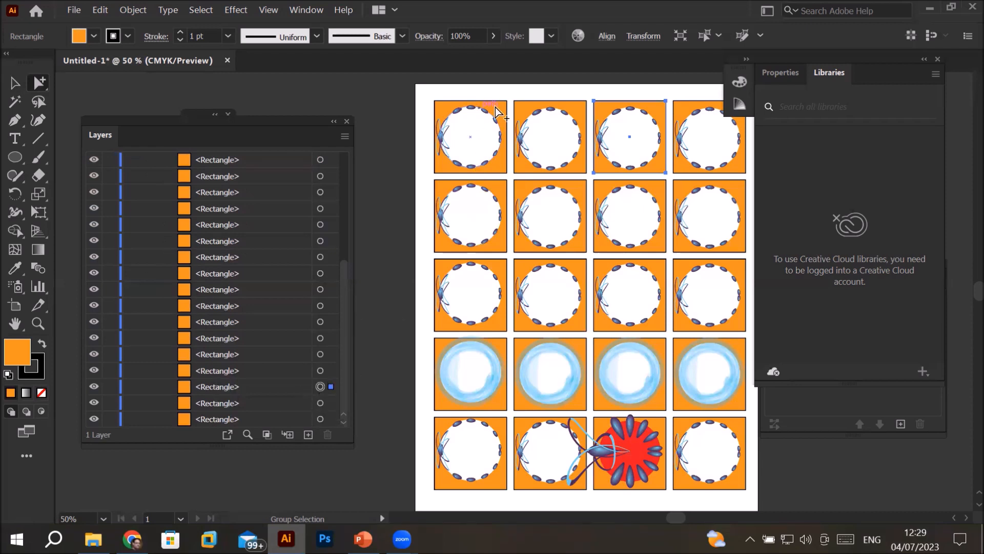
{"action": "left_click", "coordinate": [521, 110]}
{"action": "left_click", "coordinate": [607, 111]}
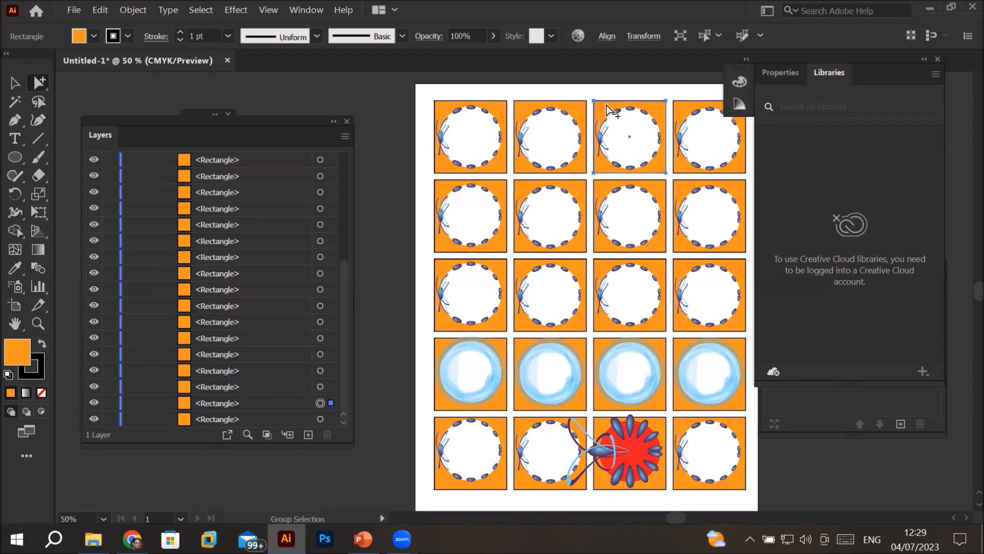
Step: Select individual squares in the top two rows, and pick single circles in the first and second rows
{"action": "left_click", "coordinate": [682, 108]}
{"action": "left_click", "coordinate": [500, 194]}
{"action": "left_click", "coordinate": [581, 187]}
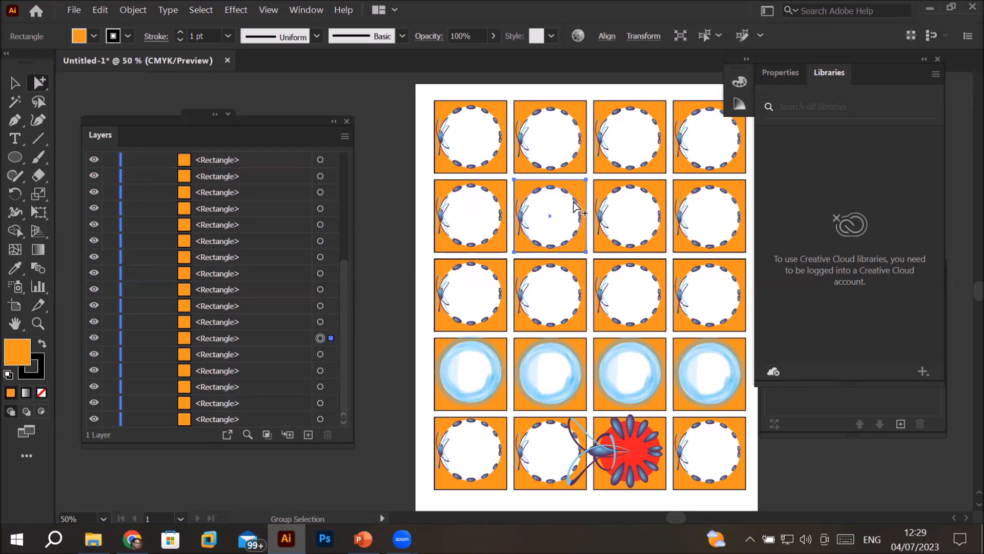
{"action": "left_click", "coordinate": [449, 119]}
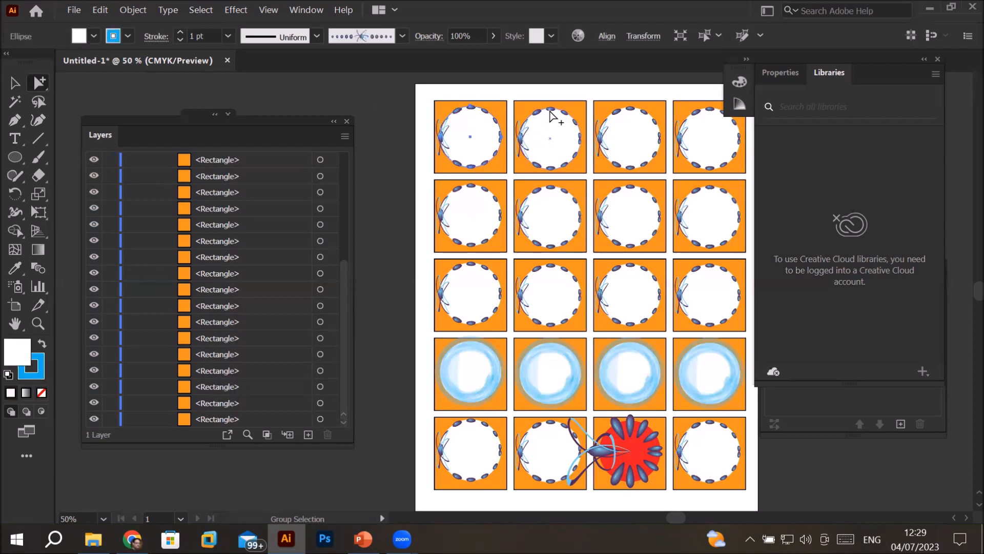
{"action": "left_click", "coordinate": [619, 119]}
{"action": "left_click", "coordinate": [644, 211]}
Step: Enlarge the Layers panel and expand Upper Cirlcles G1 to list its ellipses
{"action": "left_click_drag", "start_coordinate": [268, 121], "coordinate": [259, 64]}
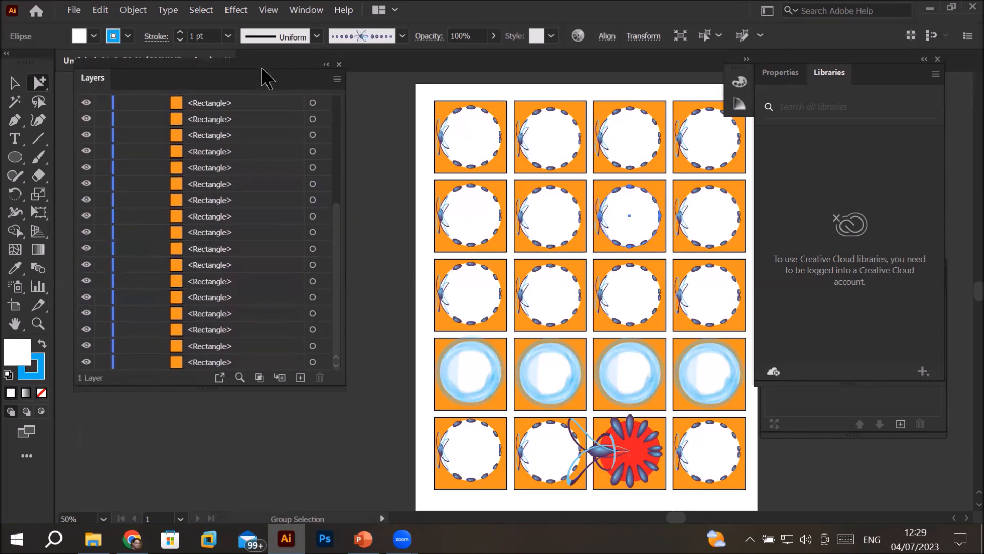
{"action": "left_click_drag", "start_coordinate": [173, 390], "coordinate": [173, 457]}
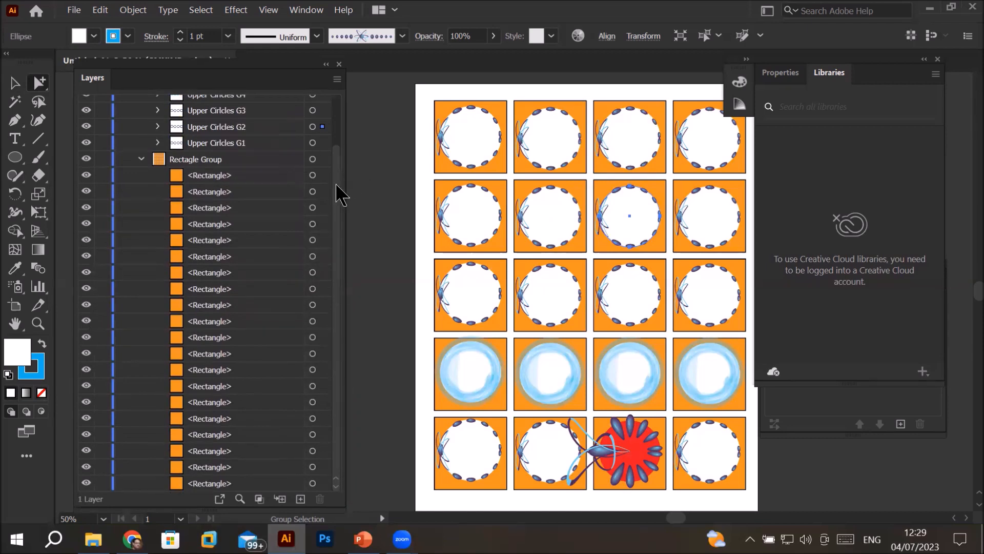
{"action": "left_click_drag", "start_coordinate": [338, 185], "coordinate": [340, 121]}
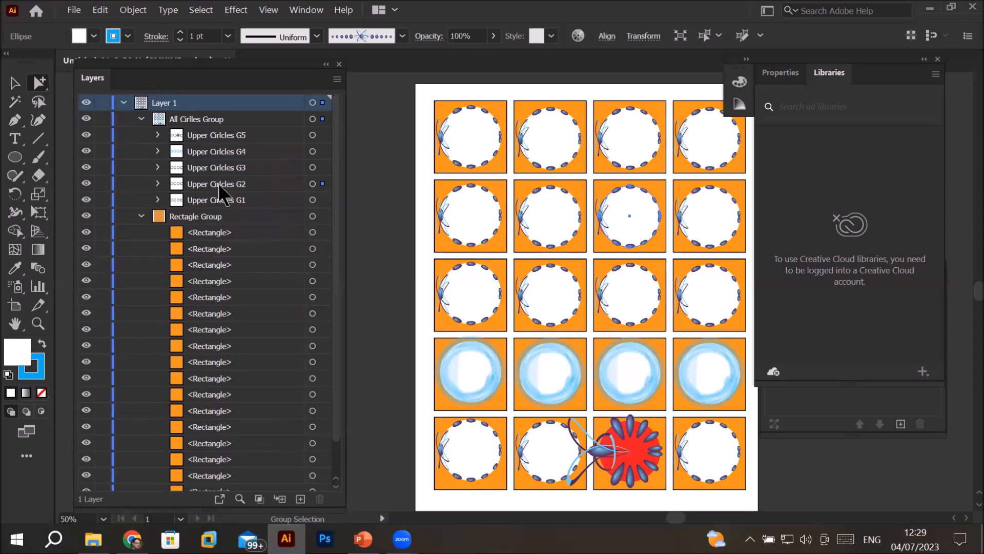
{"action": "left_click", "coordinate": [158, 200]}
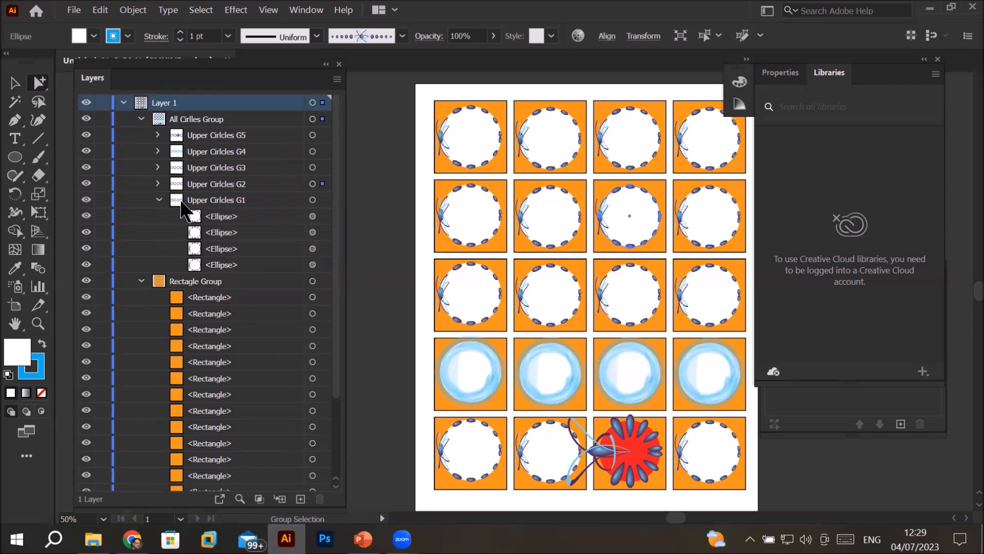
Step: Select the first three circles of the top row one at a time, matching each to its entry in Upper Cirlcles G1
{"action": "left_click", "coordinate": [492, 125]}
{"action": "left_click", "coordinate": [545, 121]}
{"action": "left_click", "coordinate": [609, 124]}
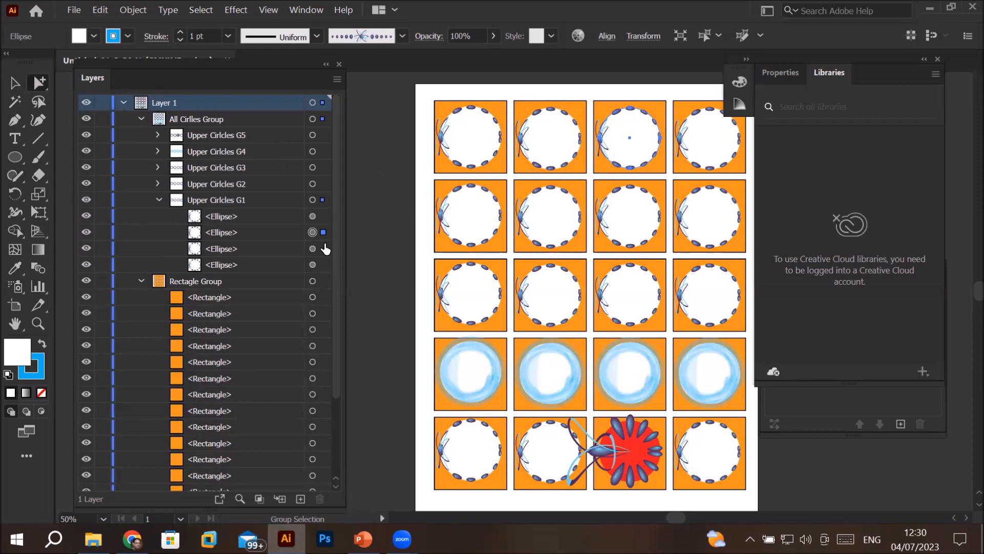
{"action": "left_click", "coordinate": [469, 122]}
{"action": "left_click", "coordinate": [534, 115]}
{"action": "left_click", "coordinate": [630, 138]}
Step: Select the four diagonal circles together, from the first row's first circle to the fourth row's fourth circle
{"action": "left_click", "coordinate": [465, 138]}
{"action": "left_click", "coordinate": [541, 201], "text": "shift"}
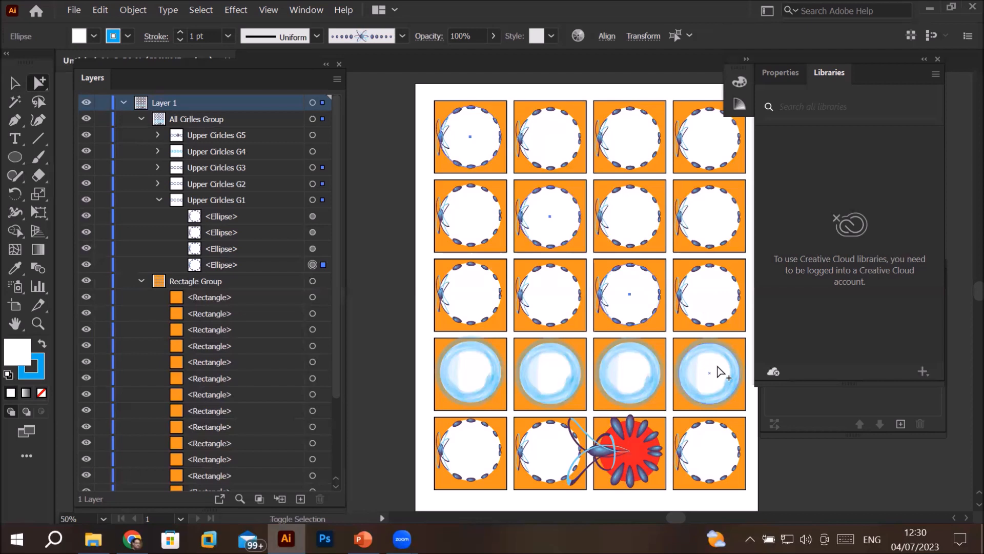
{"action": "left_click", "coordinate": [720, 372], "text": "shift"}
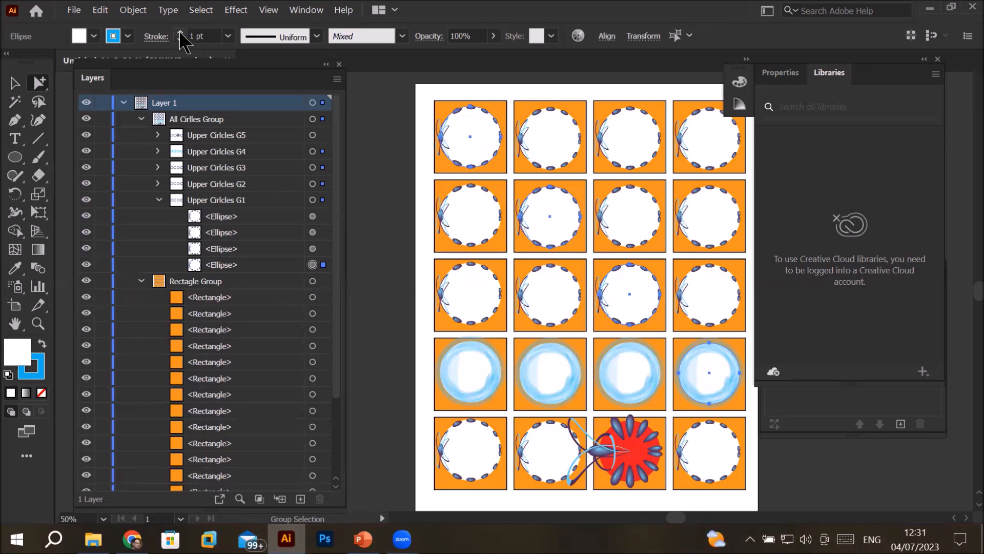
Step: Set the selected diagonal circles' stroke weight to 5 pt and their fill to yellow
{"action": "left_click", "coordinate": [180, 32]}
{"action": "left_click", "coordinate": [180, 32]}
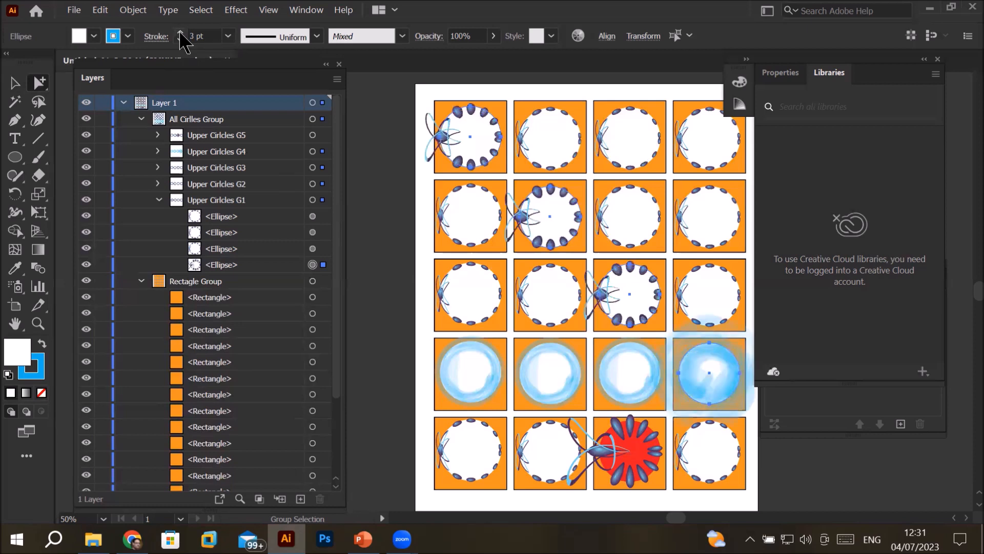
{"action": "left_click", "coordinate": [180, 33]}
{"action": "left_click", "coordinate": [180, 33]}
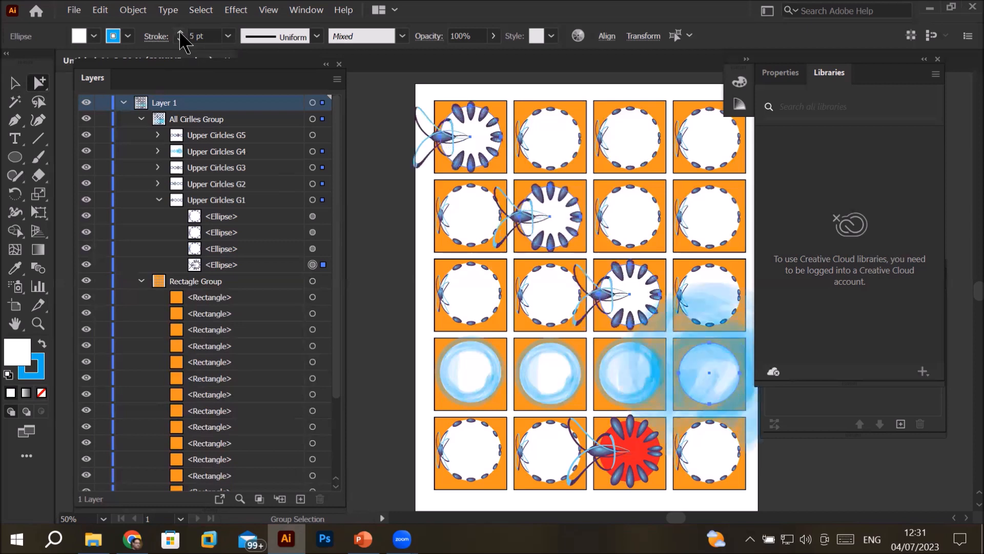
{"action": "left_click", "coordinate": [94, 37]}
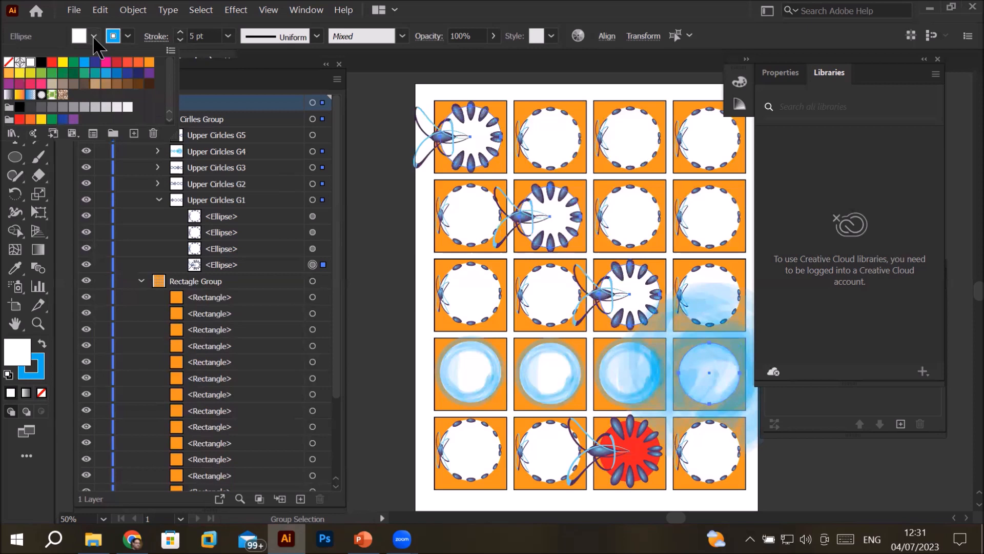
{"action": "left_click", "coordinate": [63, 62]}
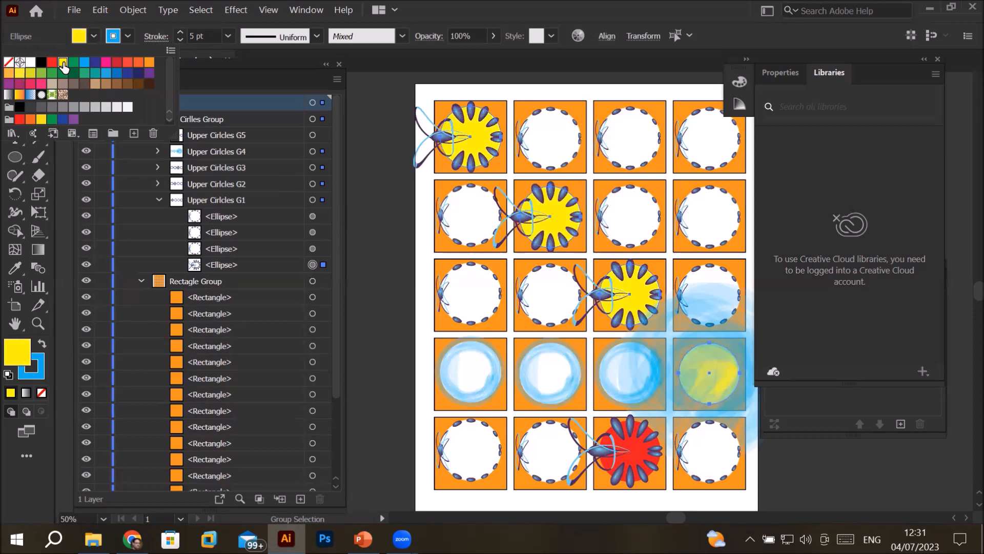
{"action": "left_click", "coordinate": [368, 103]}
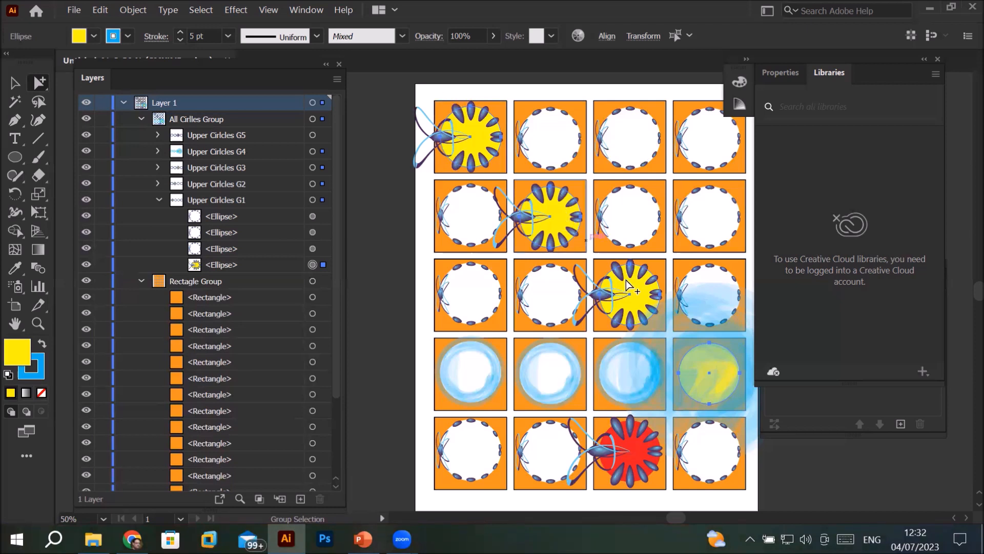
Step: Review the tool variants grouped with Group Selection, Eraser and Pen, activating Direct Selection, Eraser and Pen in turn
{"action": "scroll", "coordinate": [627, 296], "scroll_direction": "down", "scroll_amount": 1}
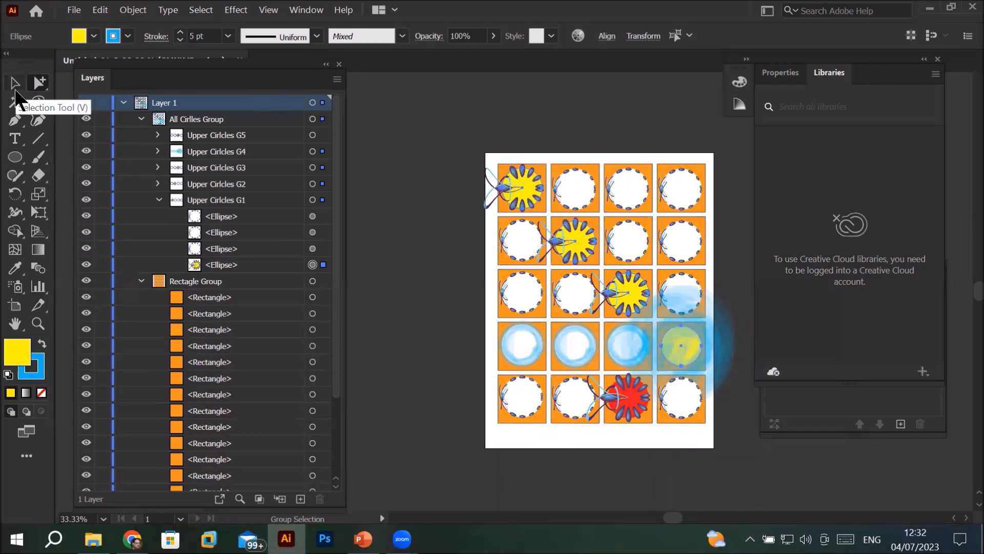
{"action": "left_click", "coordinate": [16, 86]}
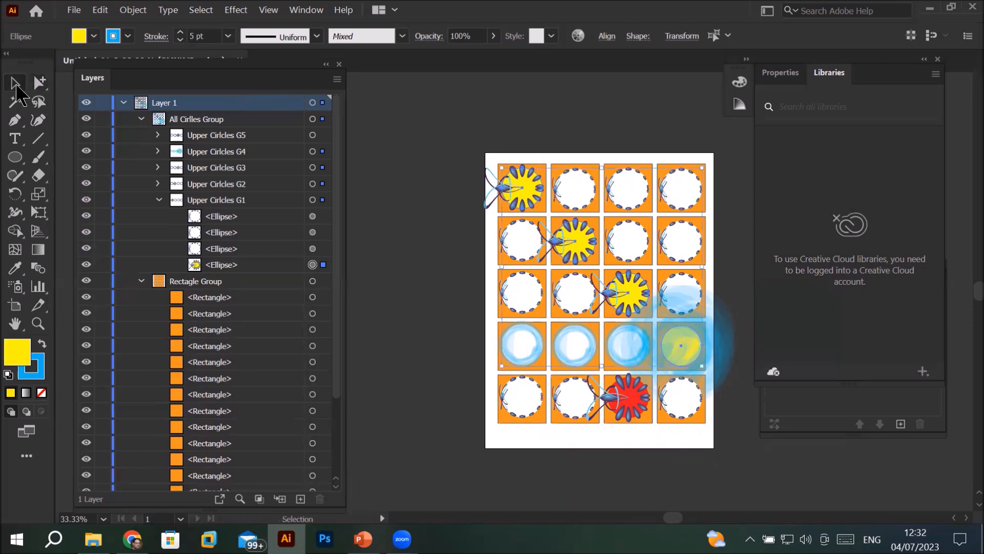
{"action": "left_click", "coordinate": [41, 83]}
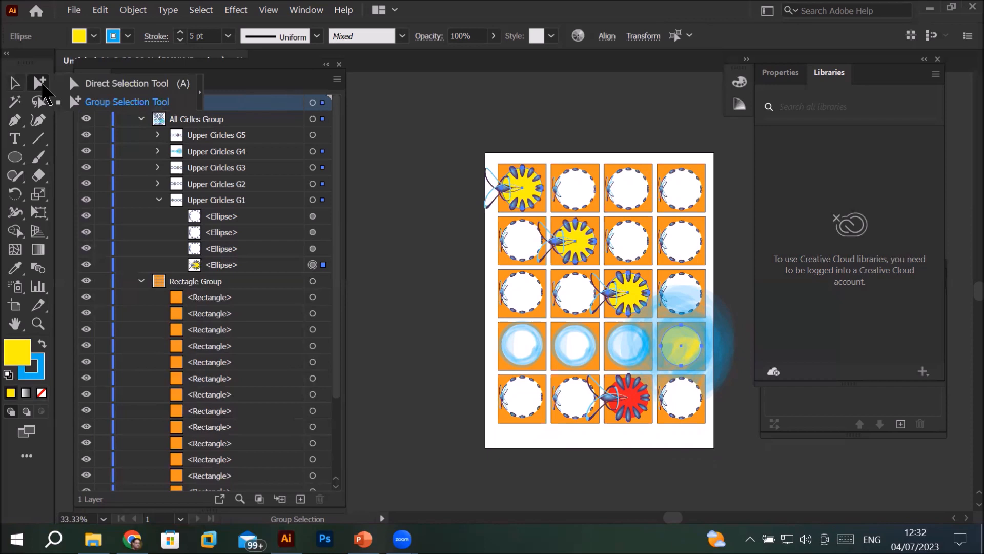
{"action": "left_click", "coordinate": [114, 85]}
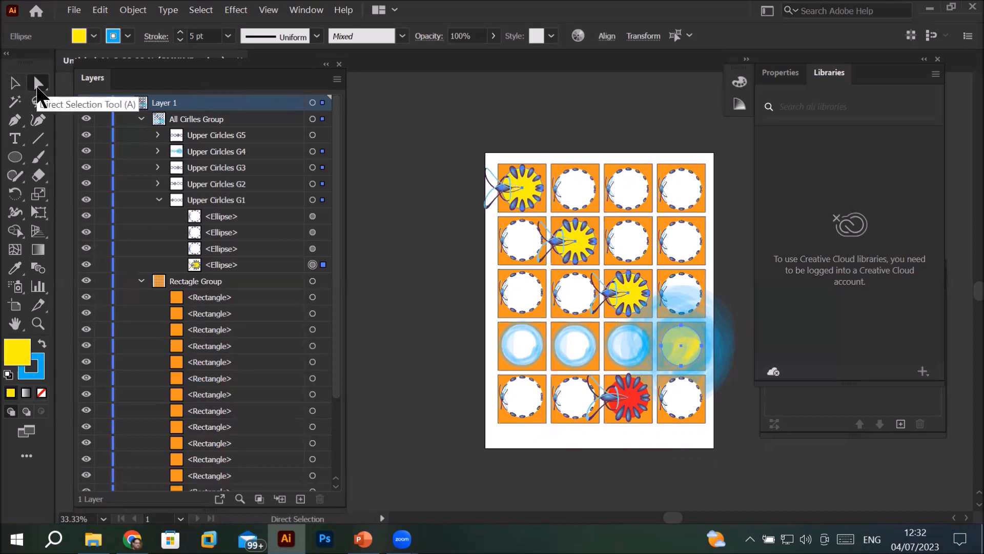
{"action": "left_click", "coordinate": [38, 177]}
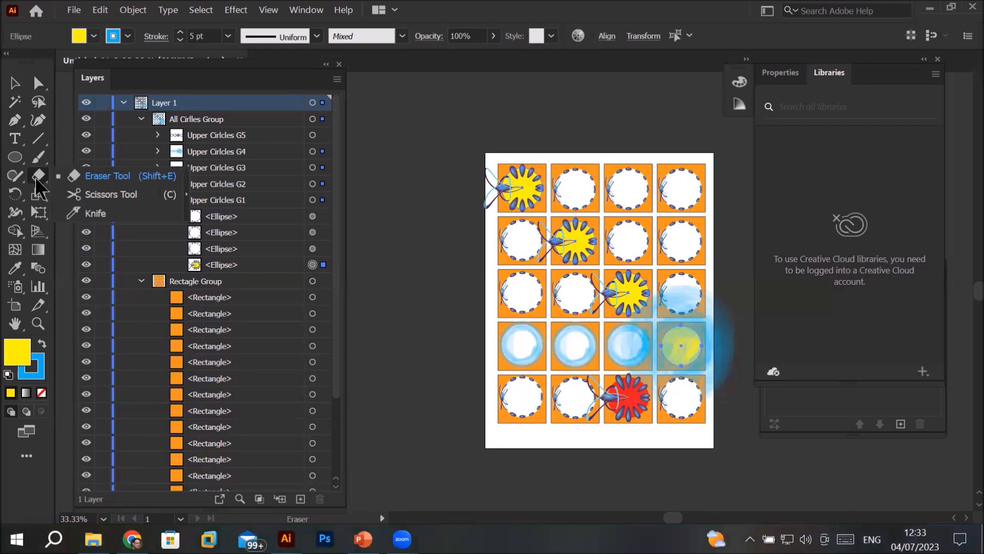
{"action": "left_click", "coordinate": [36, 178]}
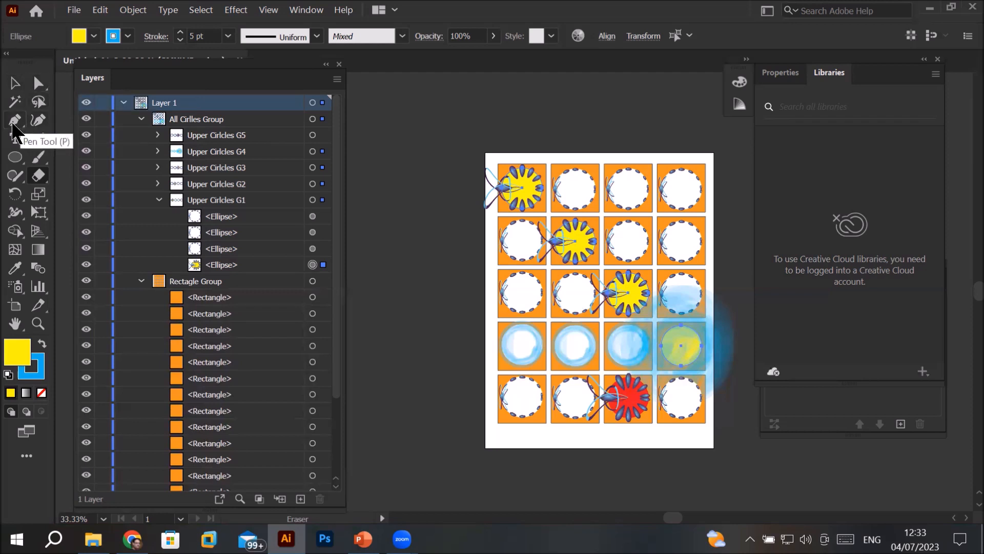
{"action": "left_click", "coordinate": [13, 123]}
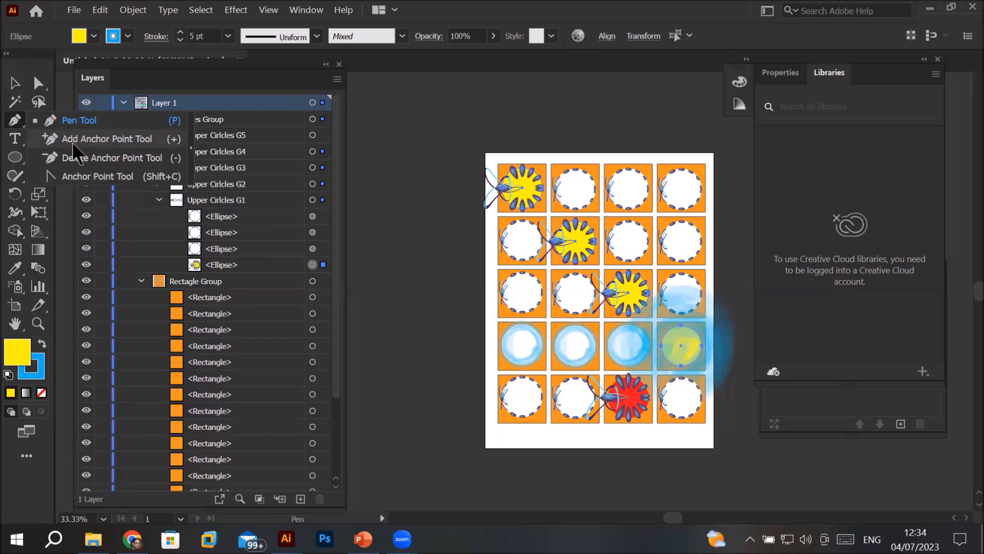
{"action": "left_click", "coordinate": [95, 122]}
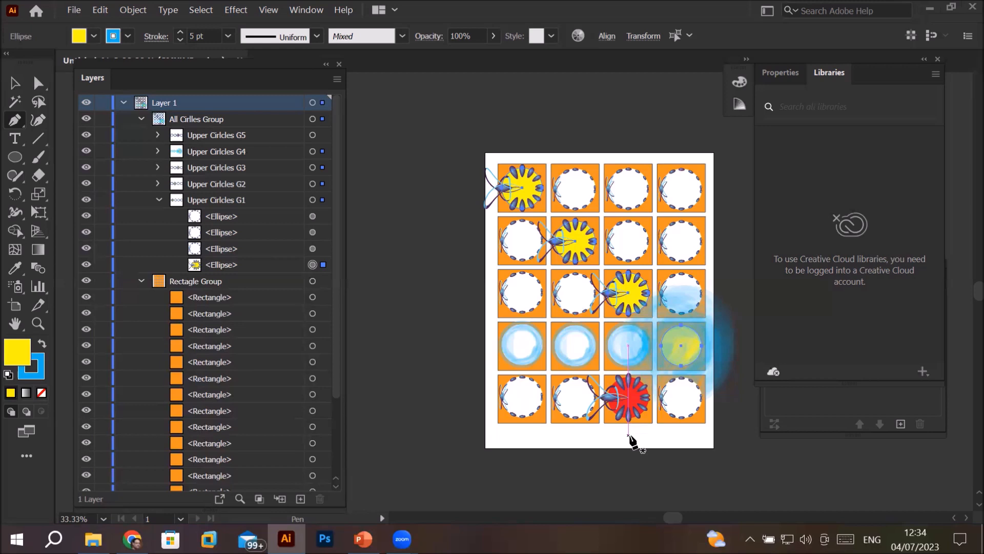
Step: Activate the Artboard tool and bring the Artboards panel out from behind Libraries to sit over the Layers panel
{"action": "left_click", "coordinate": [16, 303]}
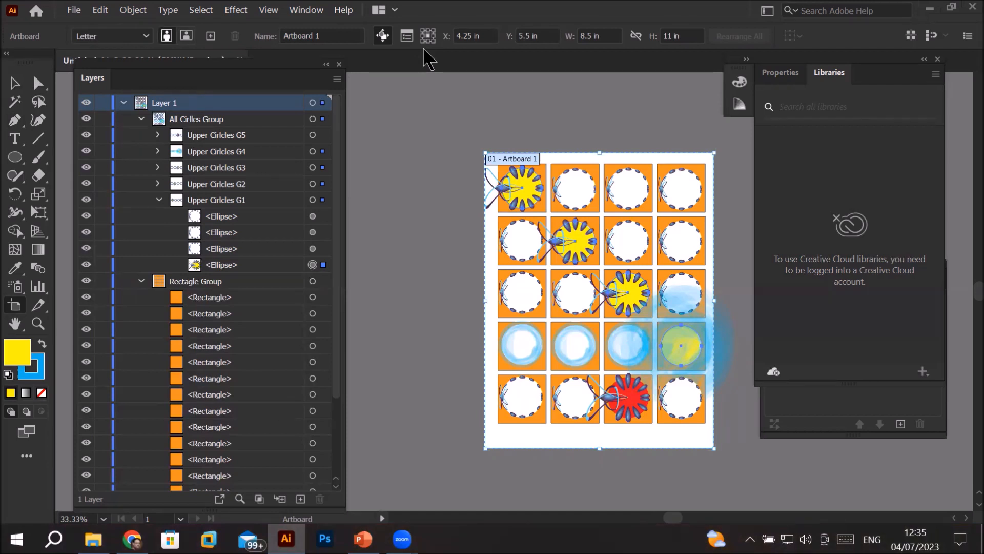
{"action": "left_click", "coordinate": [306, 11]}
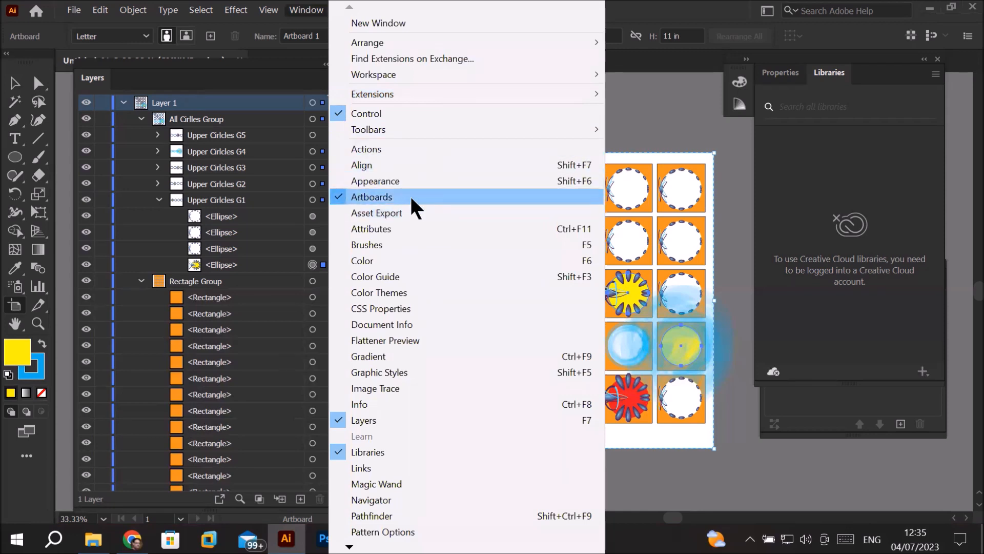
{"action": "left_click", "coordinate": [670, 116]}
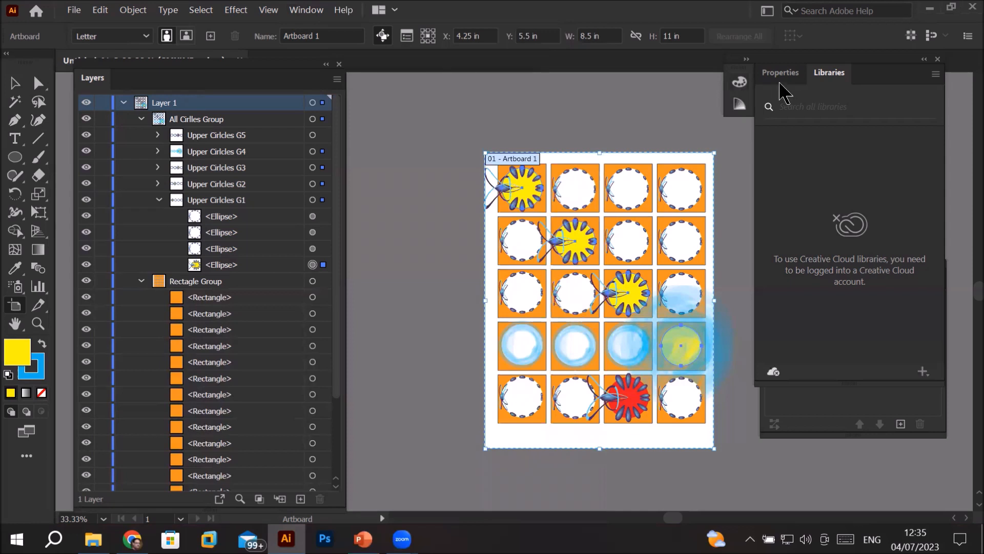
{"action": "left_click", "coordinate": [821, 400]}
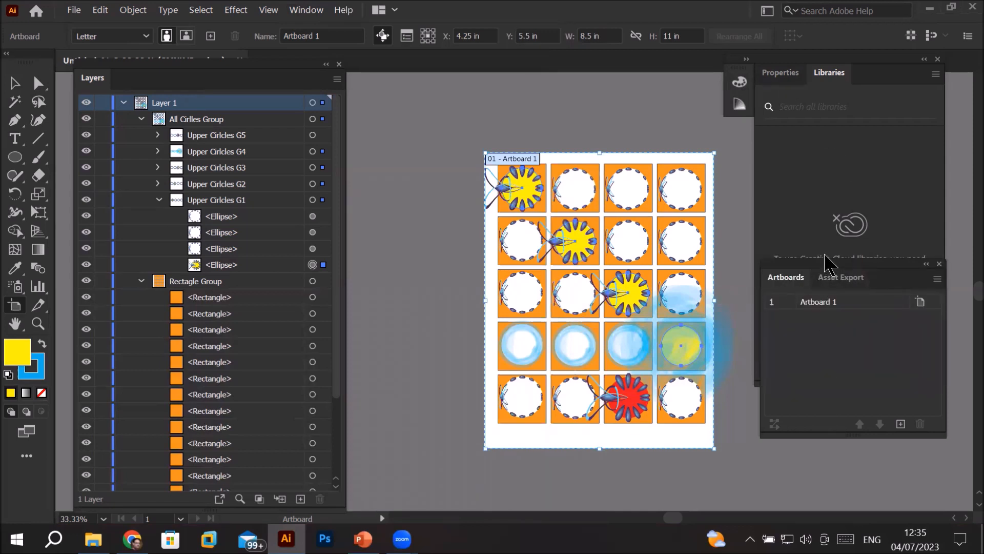
{"action": "left_click_drag", "start_coordinate": [783, 264], "coordinate": [275, 247]}
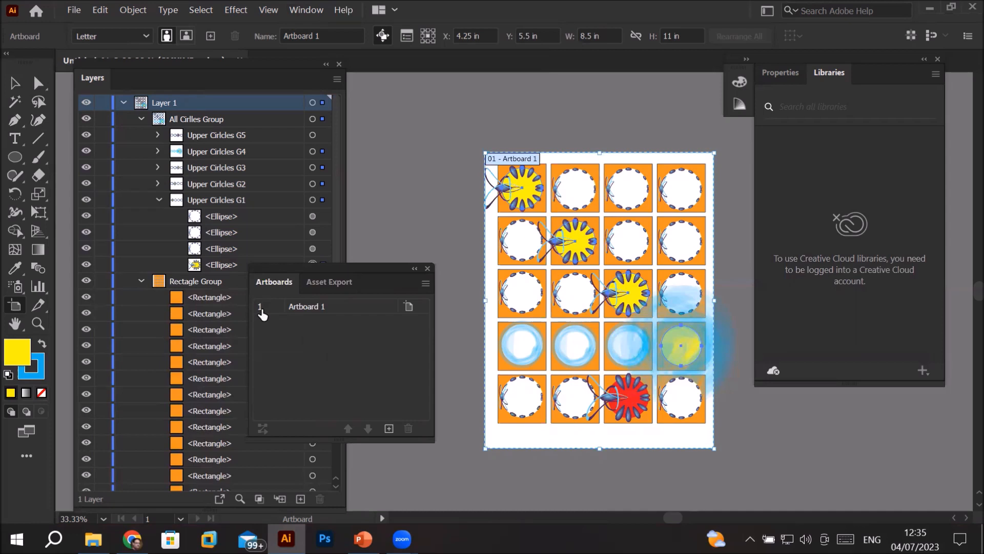
Step: Rename Artboard 1 as "Design with cirlces and rect"
{"action": "left_click", "coordinate": [316, 313]}
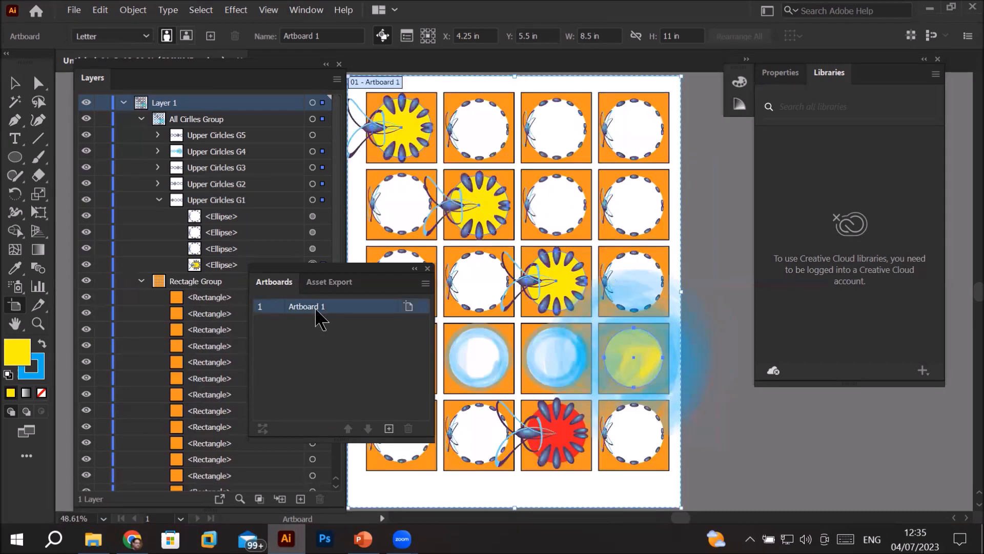
{"action": "left_click", "coordinate": [317, 313]}
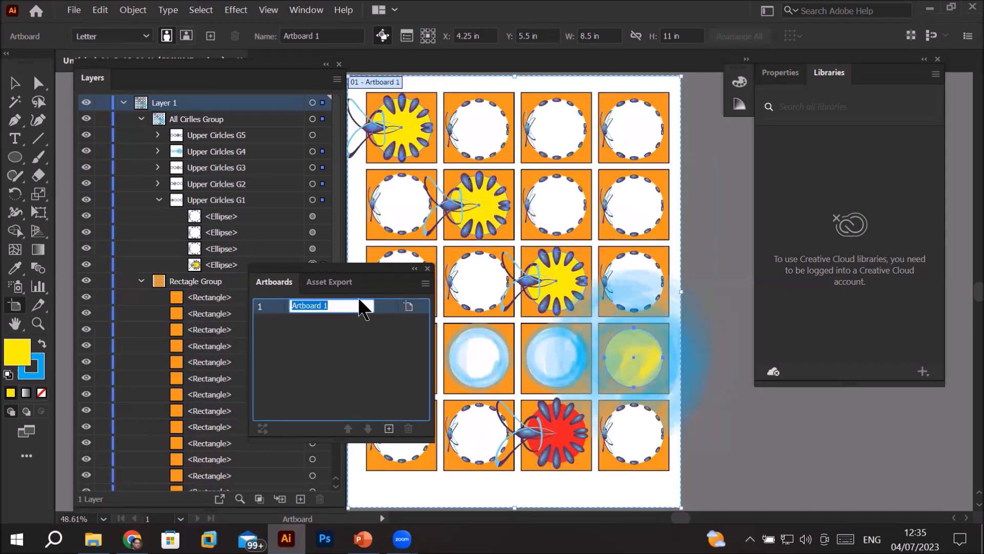
{"action": "type", "text": "Desig"}
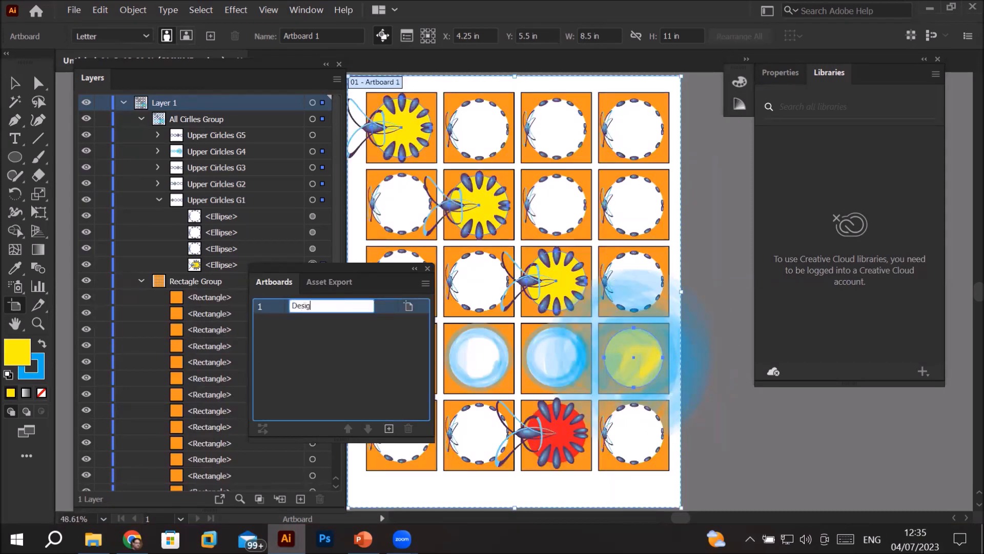
{"action": "type", "text": "n with cirlces and rect"}
{"action": "key", "text": "Return"}
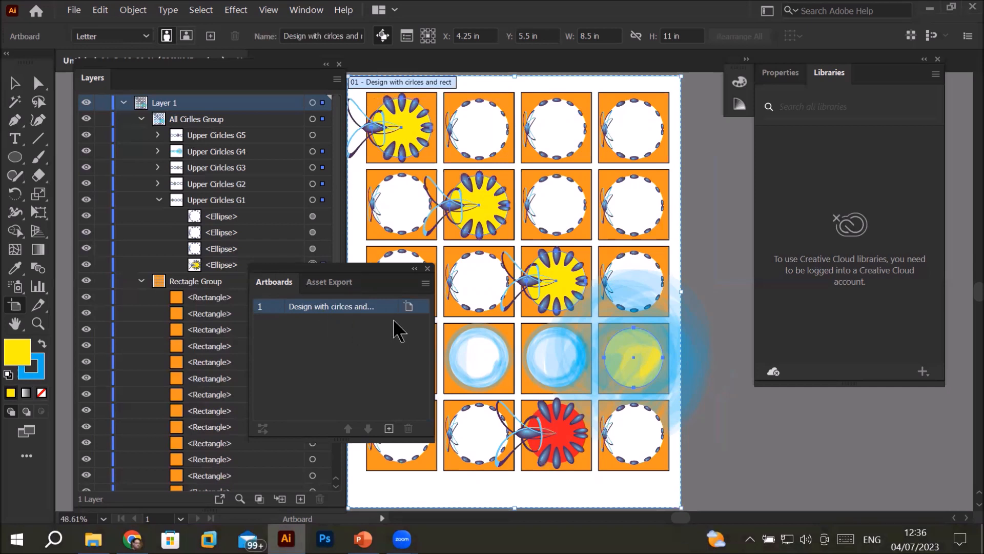
Step: Bring up the Asset Export settings and reposition their panel so the scale and format options can be examined
{"action": "left_click", "coordinate": [341, 286]}
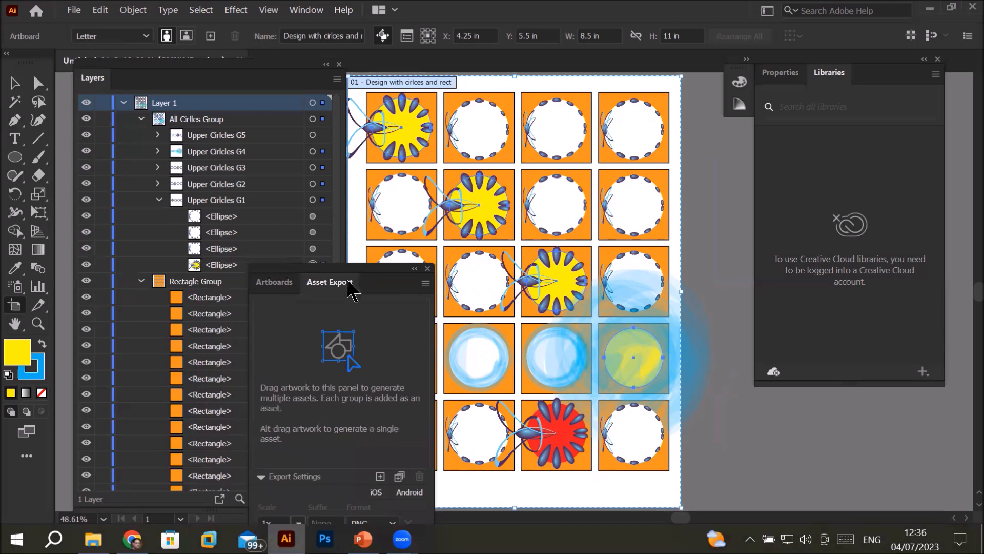
{"action": "left_click_drag", "start_coordinate": [350, 267], "coordinate": [345, 201]}
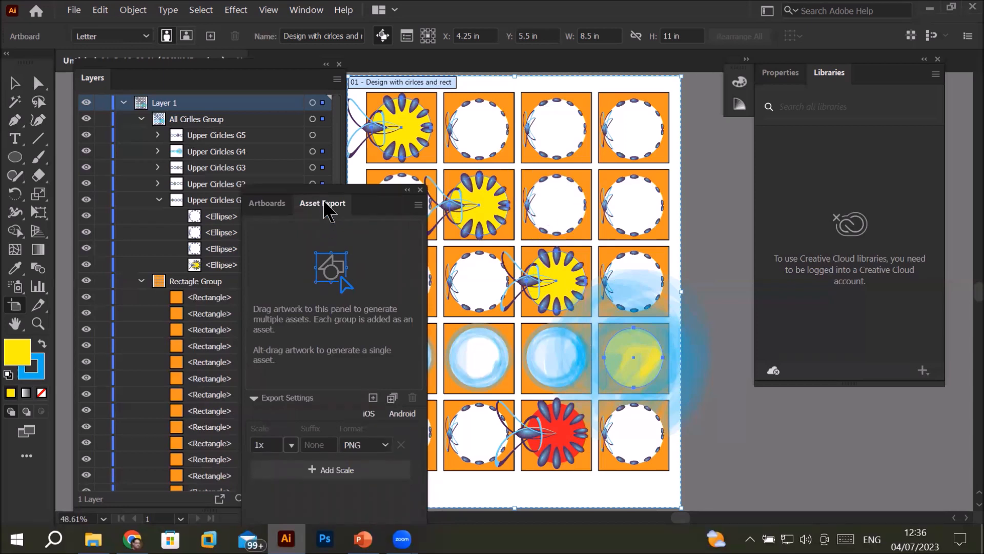
Step: Return to the artboard list and duplicate the "Design with cirlces and rect" artboard together with its artwork
{"action": "left_click", "coordinate": [265, 202]}
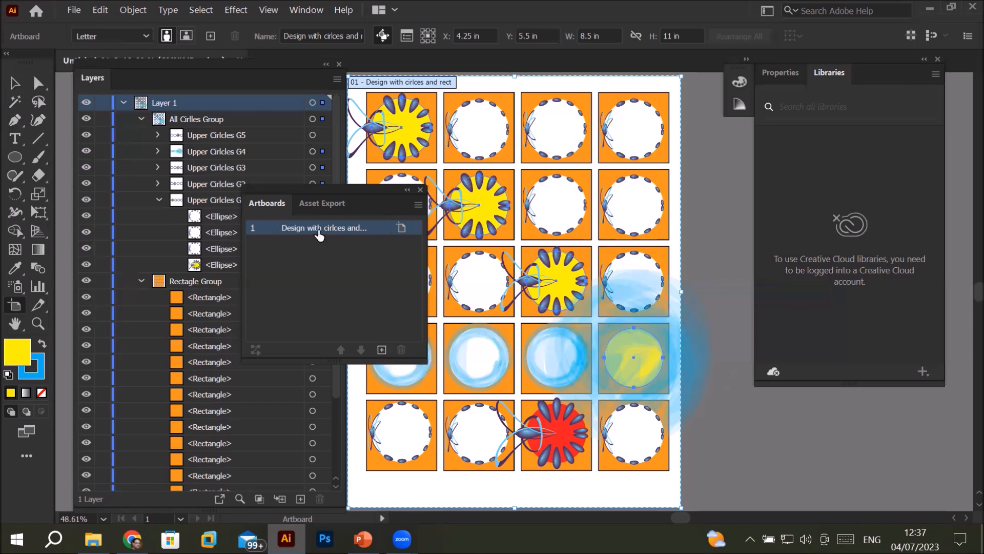
{"action": "left_click_drag", "start_coordinate": [323, 236], "coordinate": [382, 353]}
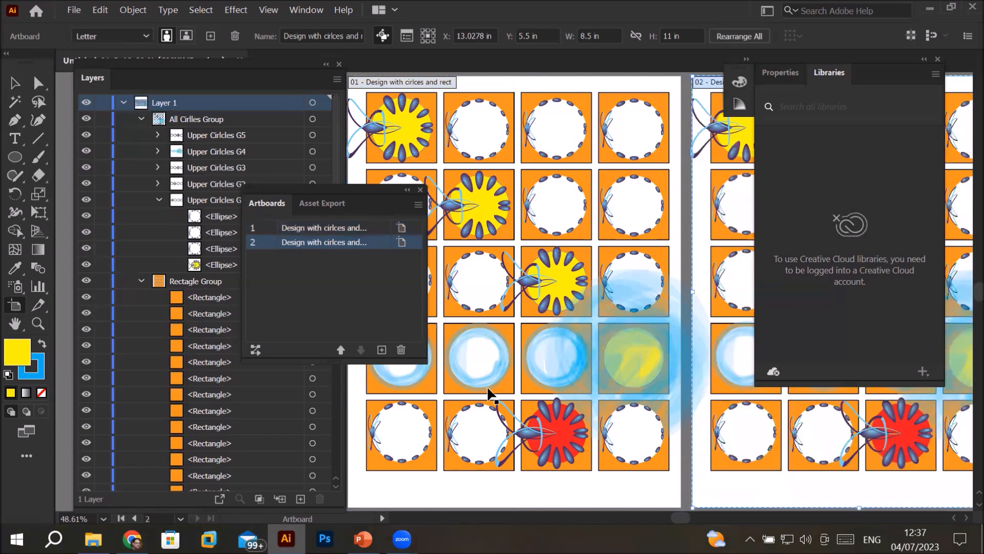
Step: Rename the duplicated second artboard as "Pen Tool artboard"
{"action": "scroll", "coordinate": [517, 351], "scroll_direction": "down", "scroll_amount": 1, "text": "alt"}
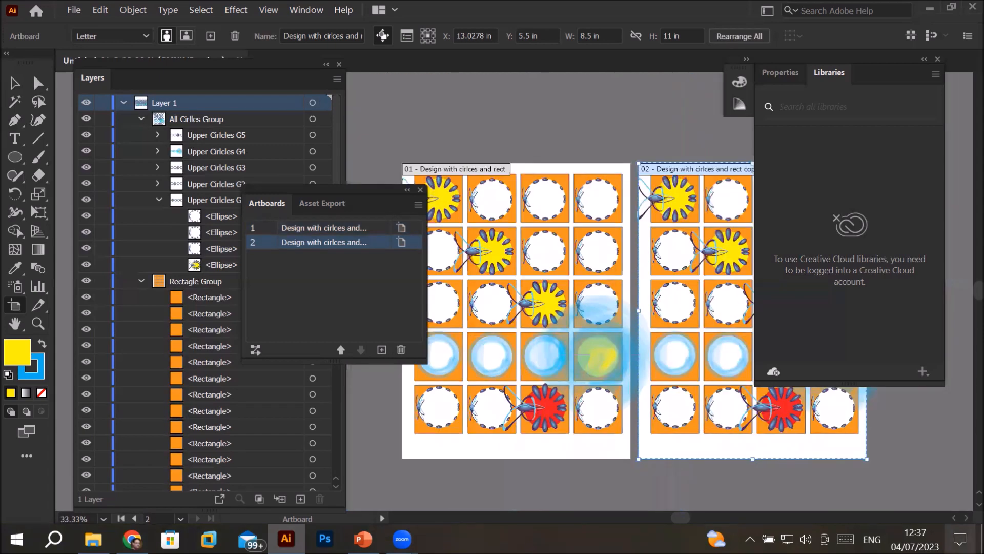
{"action": "left_click_drag", "start_coordinate": [964, 519], "coordinate": [964, 520]}
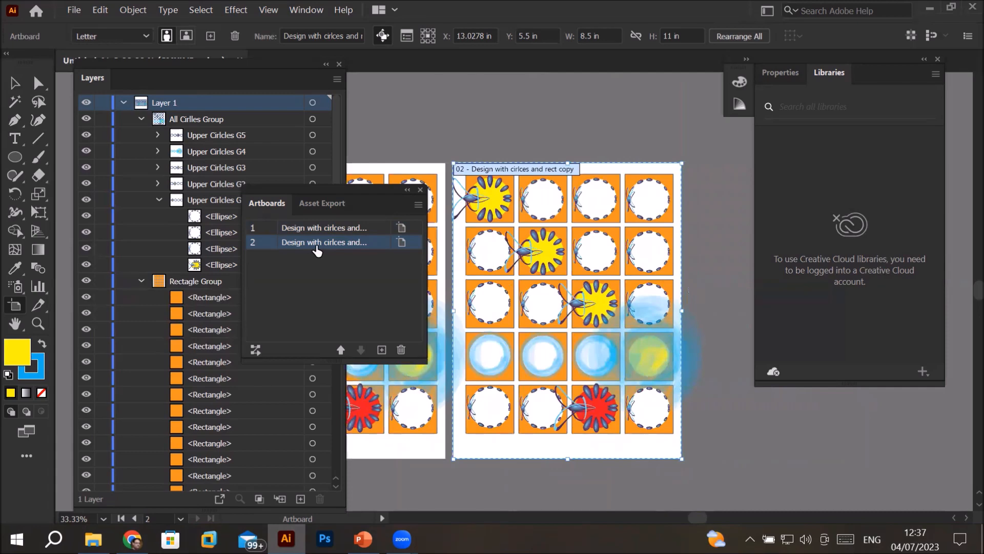
{"action": "double_click", "coordinate": [317, 243]}
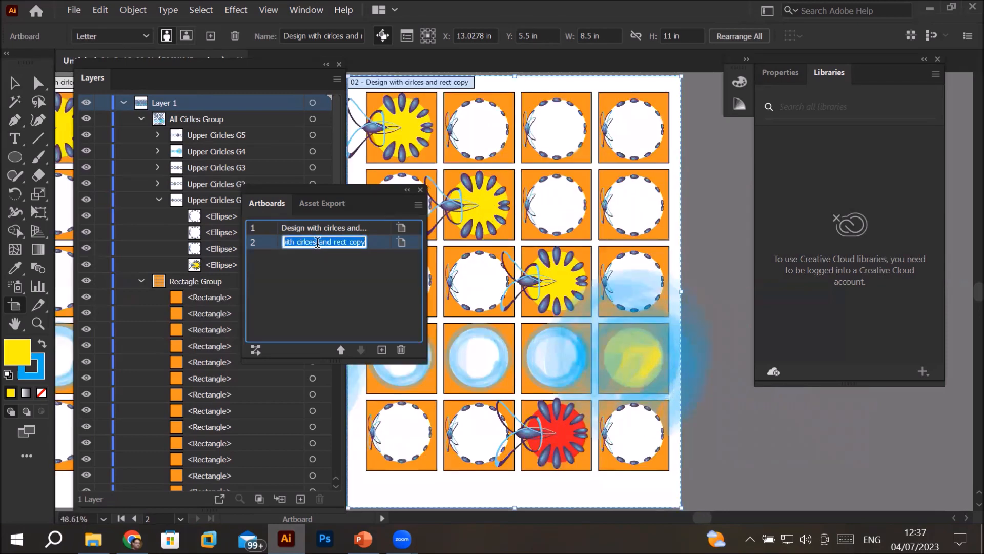
{"action": "type", "text": "Pen"}
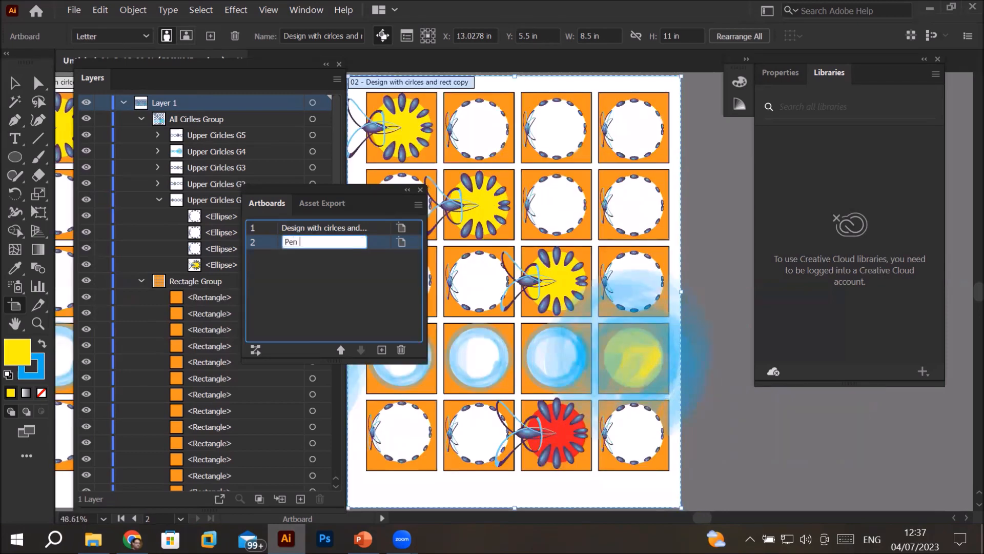
{"action": "type", "text": " Tool"}
{"action": "key", "text": "BackSpace"}
{"action": "type", "text": "artboard"}
{"action": "left_click", "coordinate": [318, 249]}
{"action": "key", "text": "ctrl+minus"}
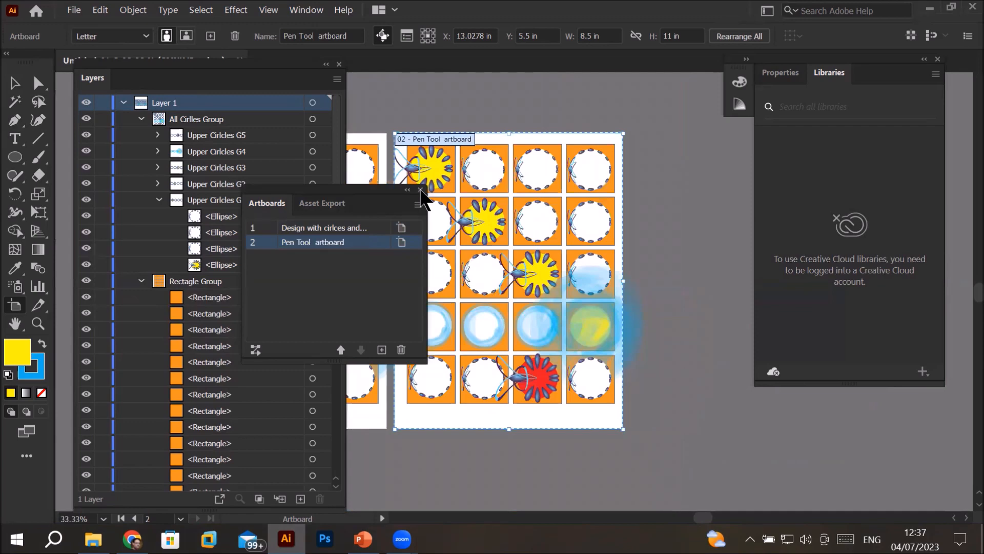
Step: View each of the two artboards in turn and examine the Pen Tool artboard's options and size preset without changing them
{"action": "double_click", "coordinate": [253, 229]}
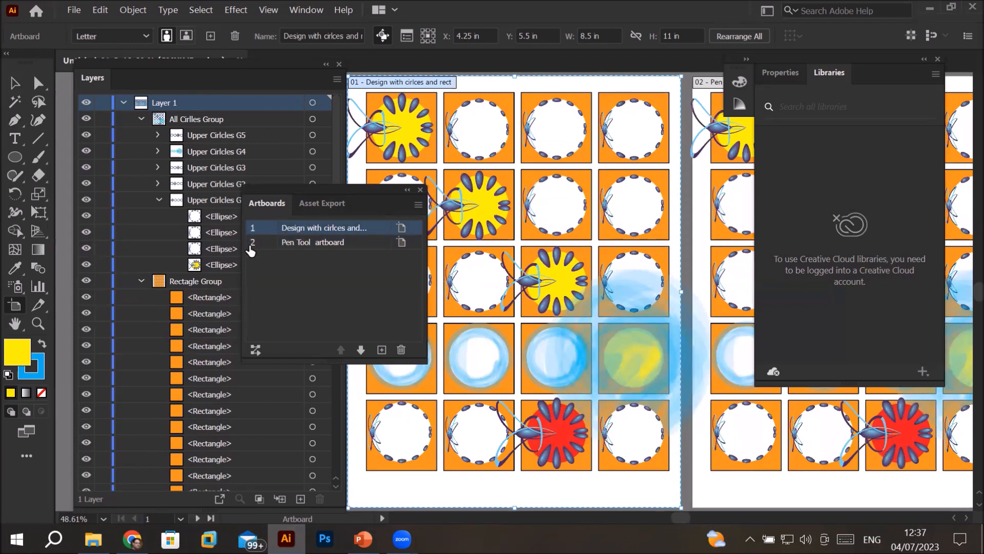
{"action": "double_click", "coordinate": [252, 243]}
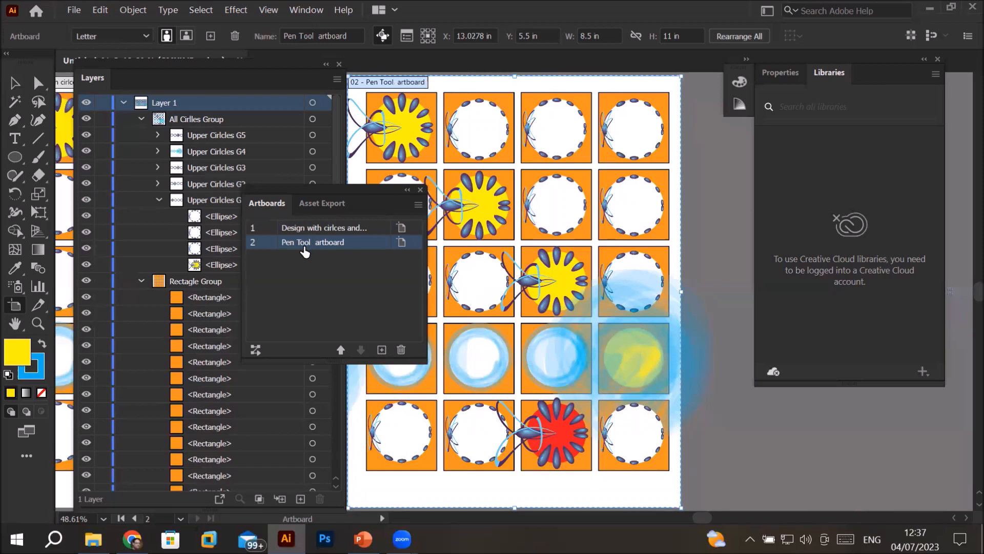
{"action": "left_click", "coordinate": [399, 244]}
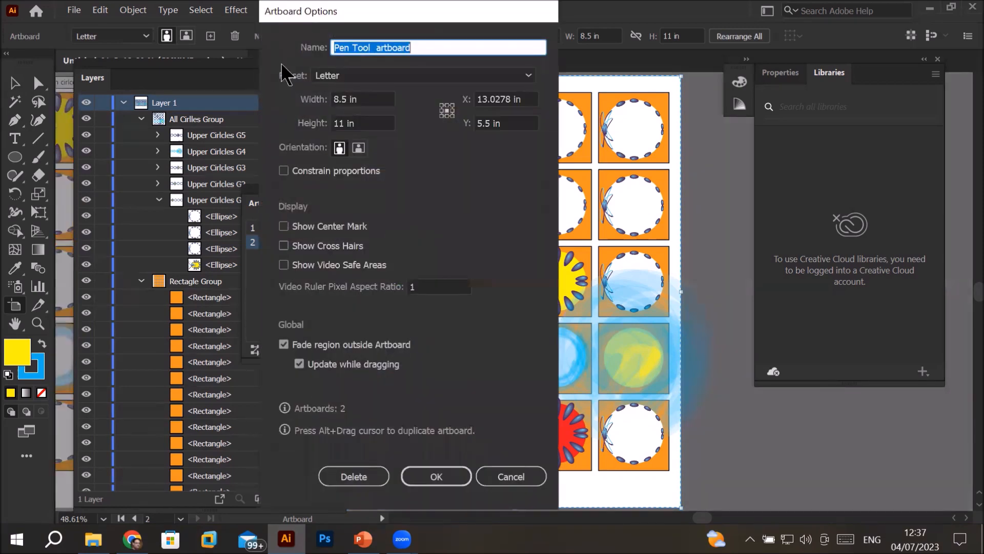
{"action": "left_click", "coordinate": [433, 44]}
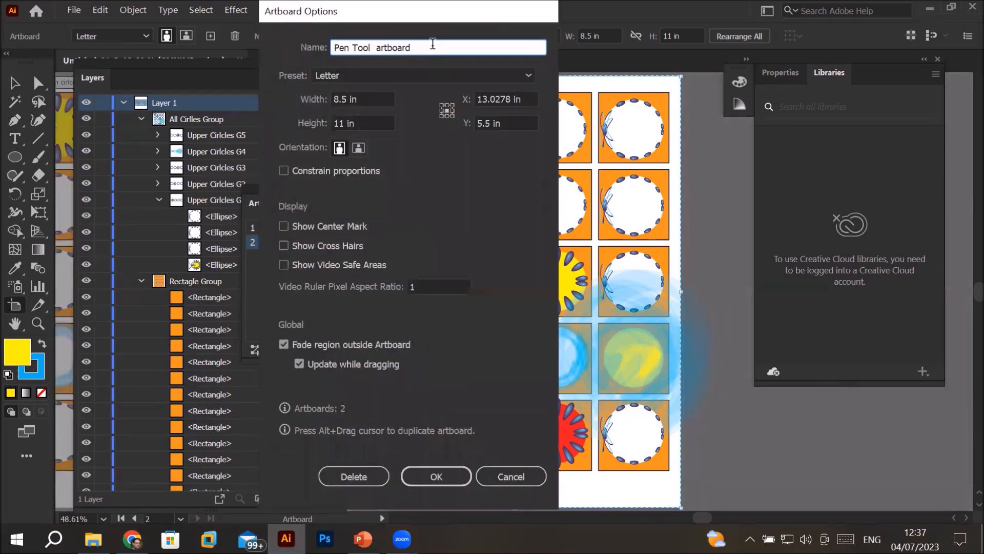
{"action": "left_click", "coordinate": [342, 77]}
{"action": "left_click", "coordinate": [342, 79]}
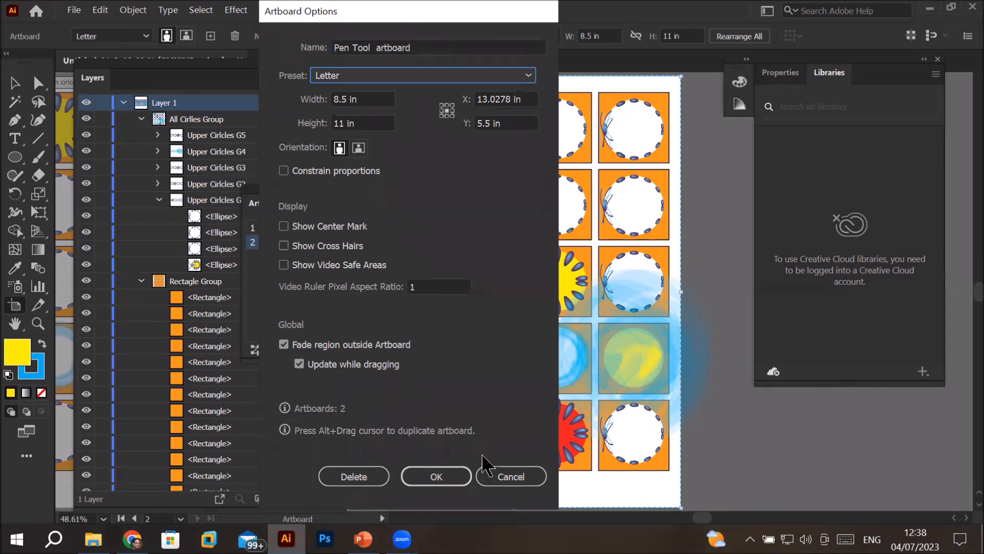
{"action": "left_click", "coordinate": [490, 475]}
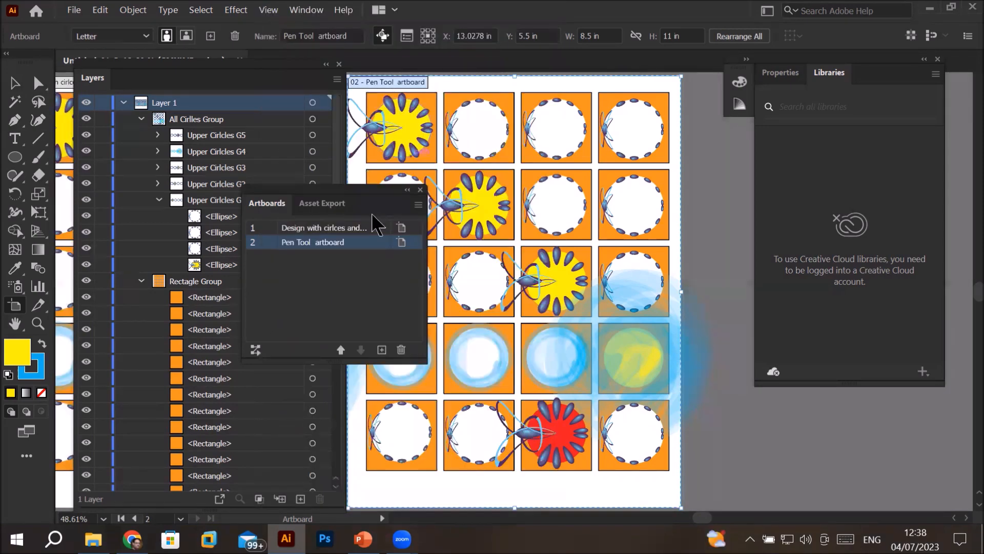
Step: Close the Artboards panel and move the Layers panel off the artwork so it sits over the Libraries panel
{"action": "left_click", "coordinate": [421, 190]}
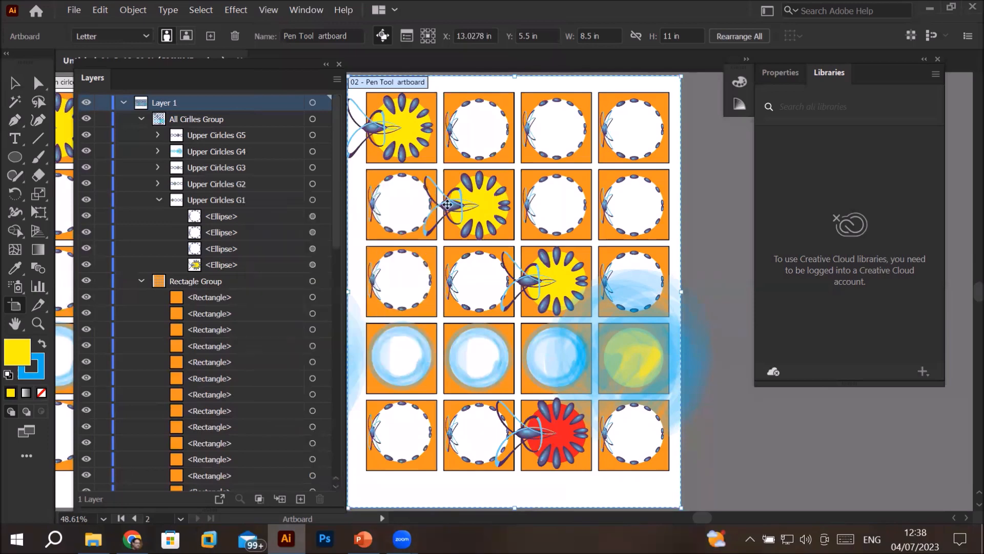
{"action": "scroll", "coordinate": [522, 270], "scroll_direction": "down", "scroll_amount": 1}
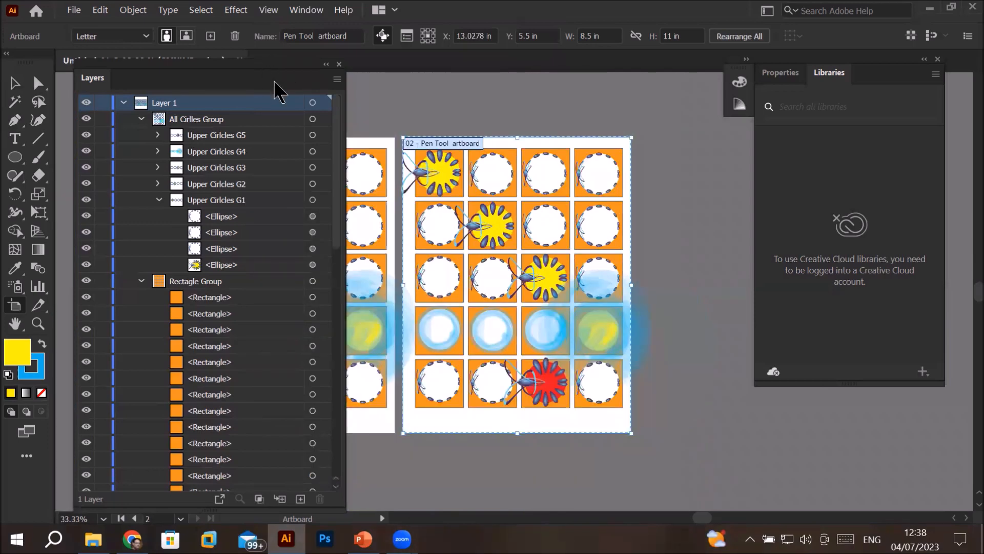
{"action": "left_click_drag", "start_coordinate": [174, 80], "coordinate": [790, 162]}
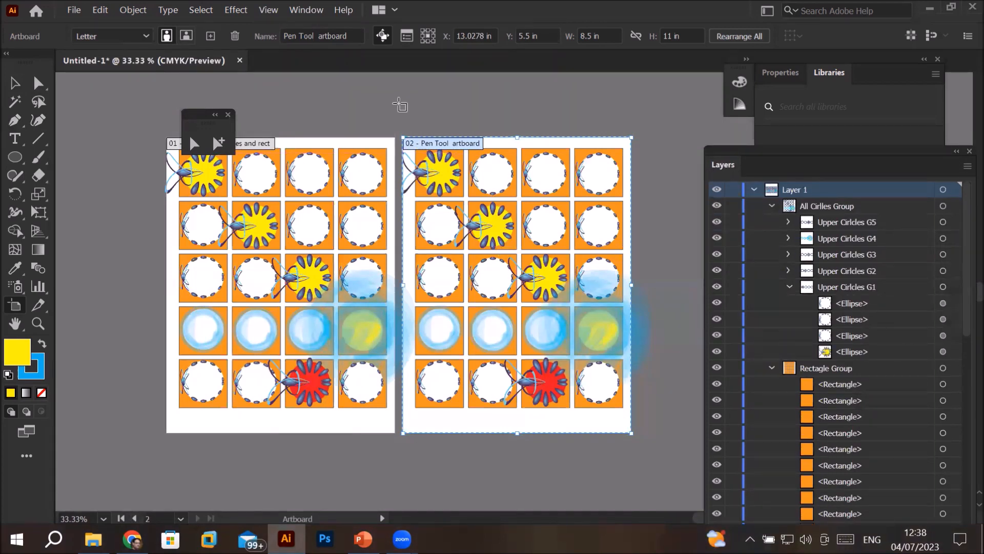
{"action": "left_click", "coordinate": [401, 104]}
Step: Delete all the copied artwork from the Pen Tool artboard
{"action": "left_click", "coordinate": [15, 83]}
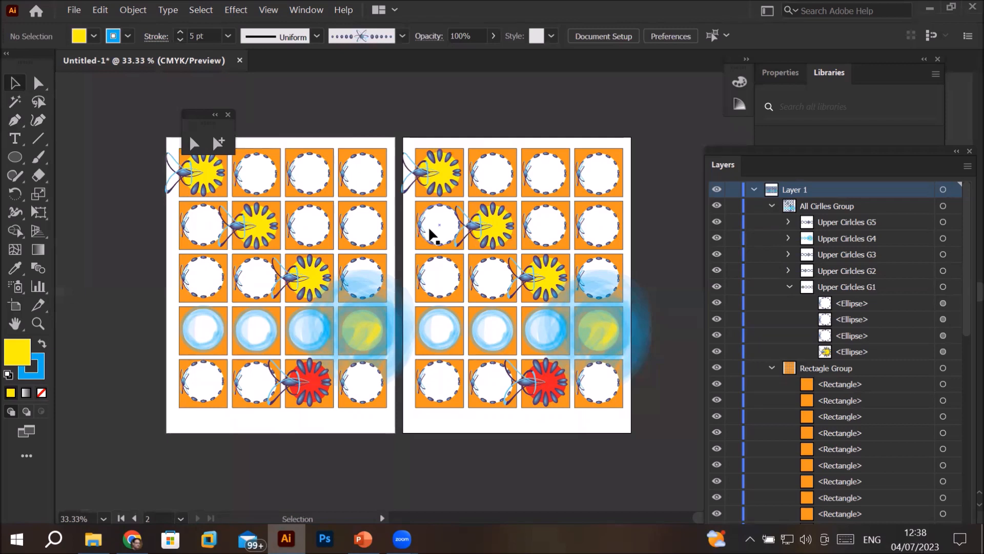
{"action": "left_click_drag", "start_coordinate": [402, 118], "coordinate": [679, 460]}
{"action": "key", "text": "Delete"}
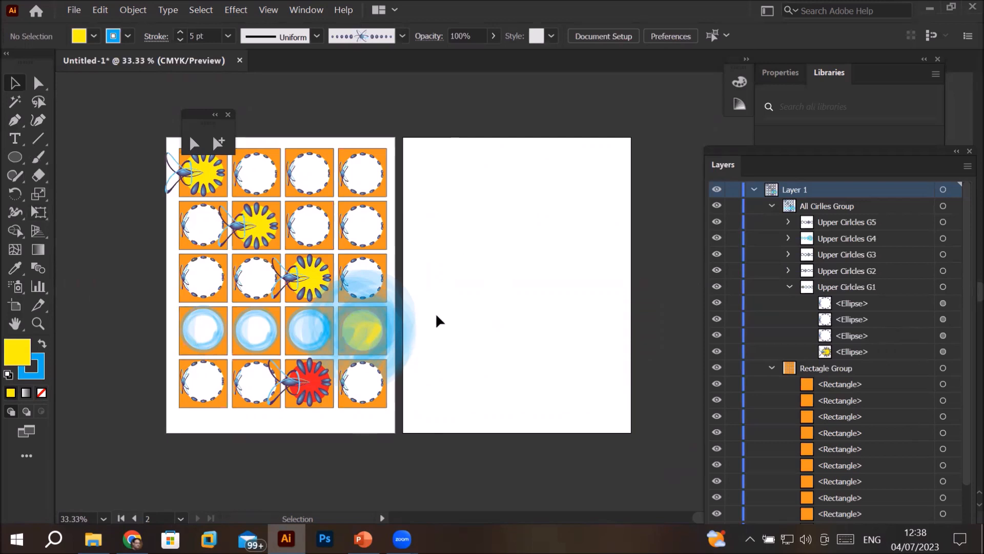
Step: Pan and zoom around the empty Pen Tool artboard, including views at 100% and fitted to the window
{"action": "left_click_drag", "start_coordinate": [457, 279], "coordinate": [336, 330]}
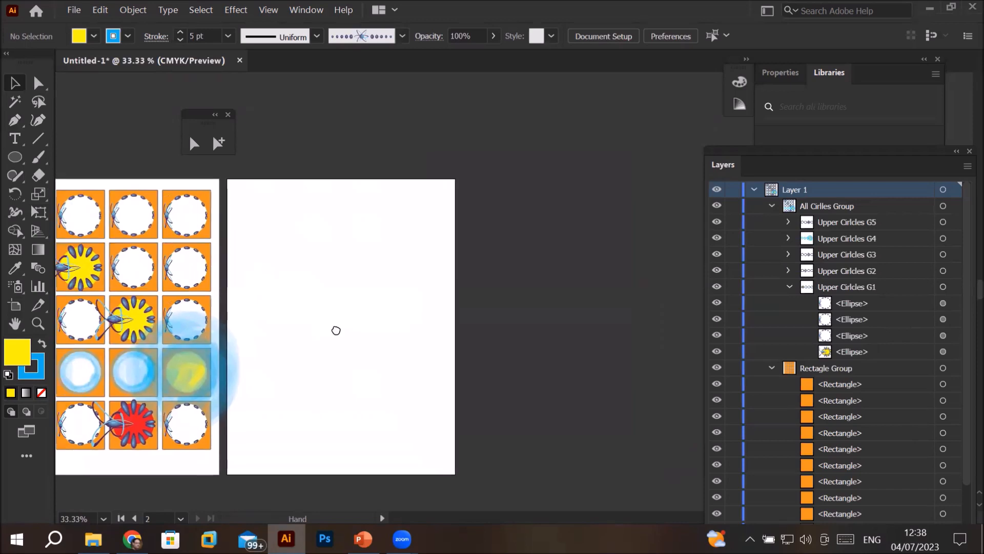
{"action": "scroll", "coordinate": [329, 382], "scroll_direction": "up", "scroll_amount": 2}
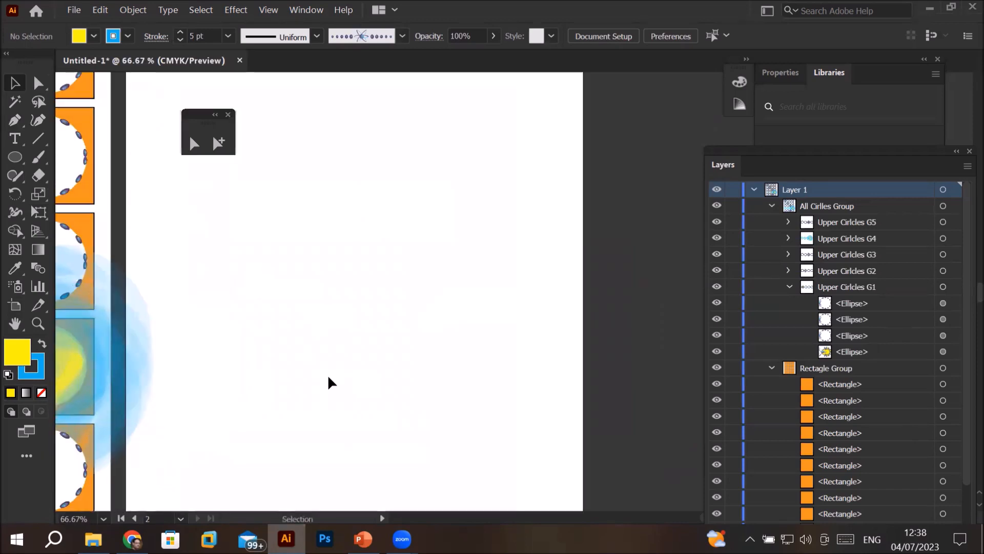
{"action": "scroll", "coordinate": [328, 382], "scroll_direction": "down", "scroll_amount": 4}
{"action": "scroll", "coordinate": [328, 382], "scroll_direction": "up", "scroll_amount": 3}
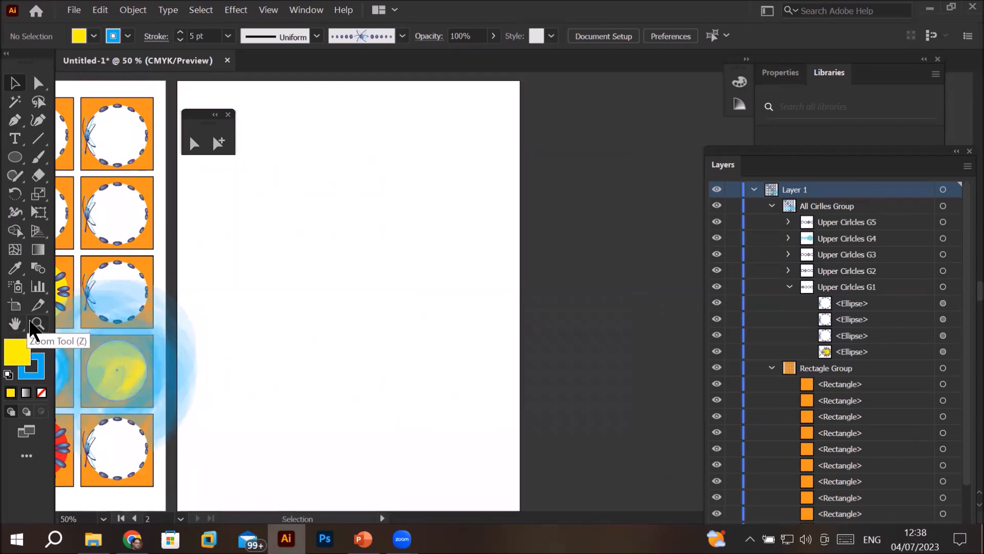
{"action": "key", "text": "space"}
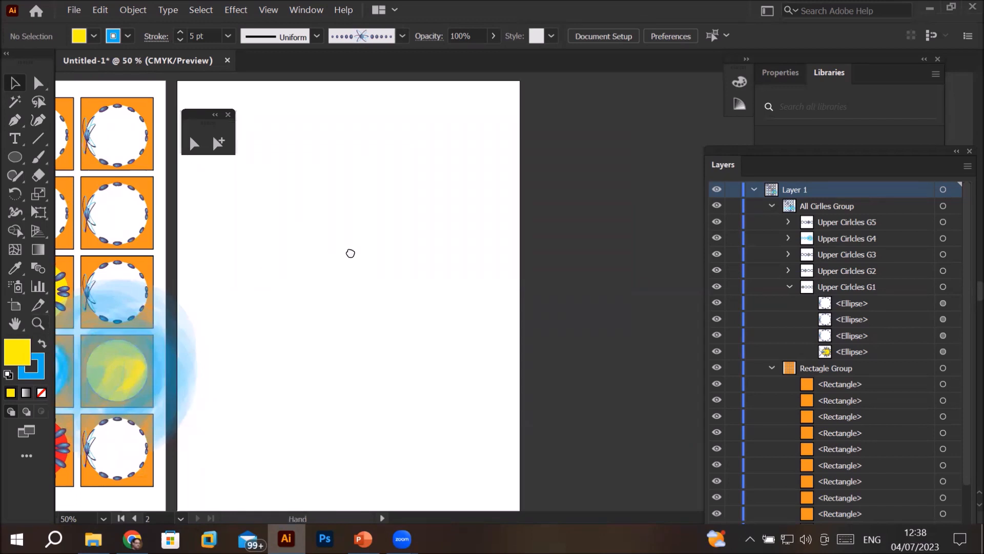
{"action": "left_click_drag", "start_coordinate": [337, 262], "coordinate": [357, 263]}
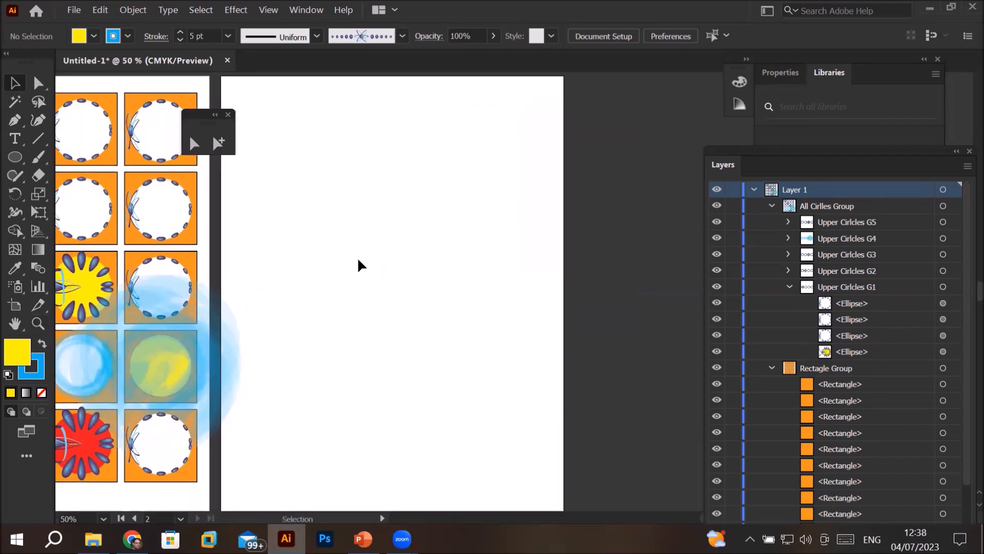
{"action": "scroll", "coordinate": [358, 263], "scroll_direction": "down", "scroll_amount": 2}
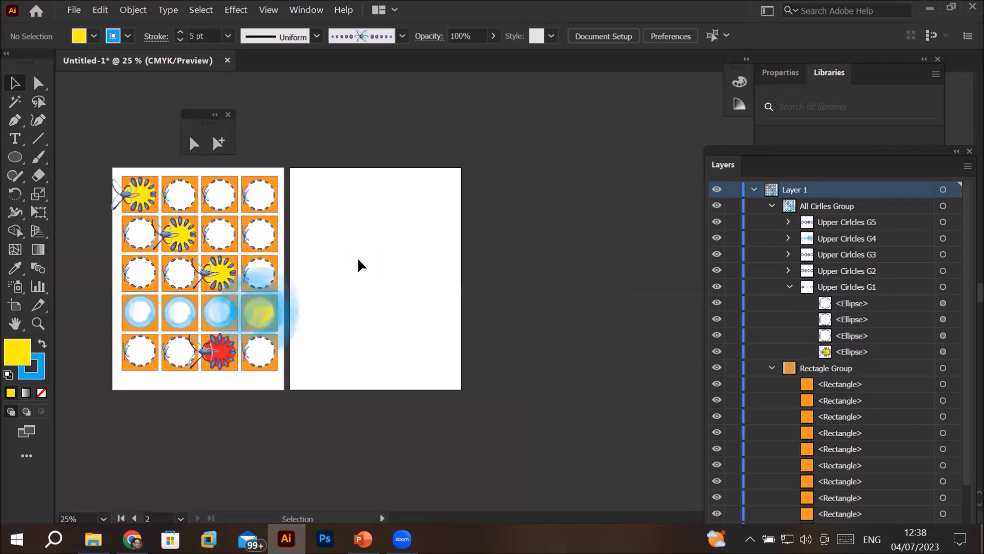
{"action": "scroll", "coordinate": [362, 265], "scroll_direction": "up", "scroll_amount": 2}
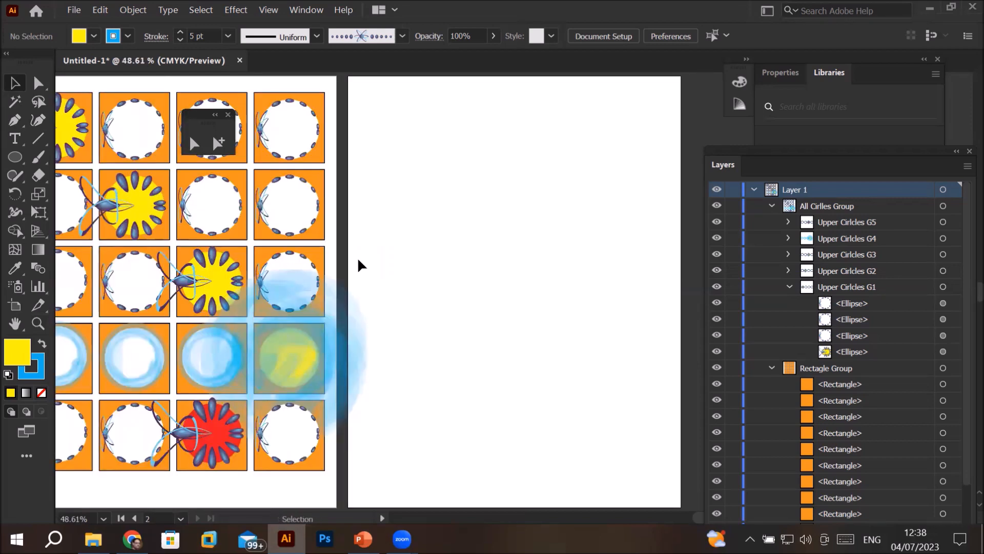
{"action": "key", "text": "ctrl+1"}
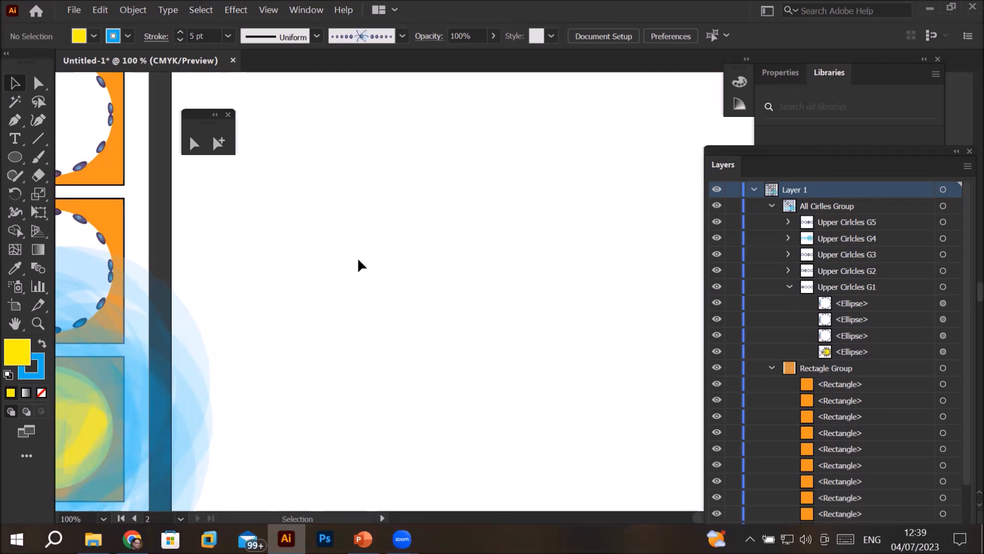
{"action": "key", "text": "ctrl+0"}
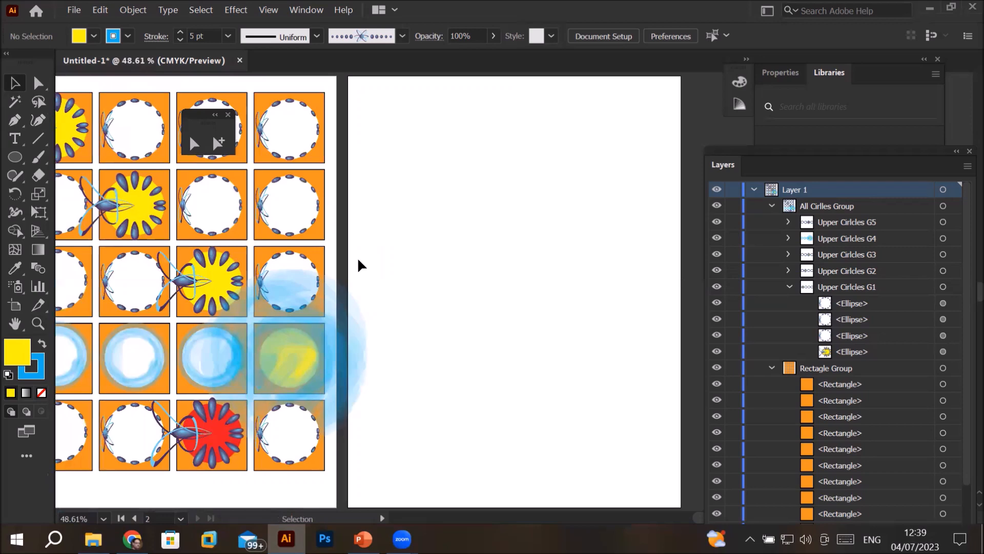
{"action": "left_click_drag", "start_coordinate": [509, 240], "coordinate": [407, 241]}
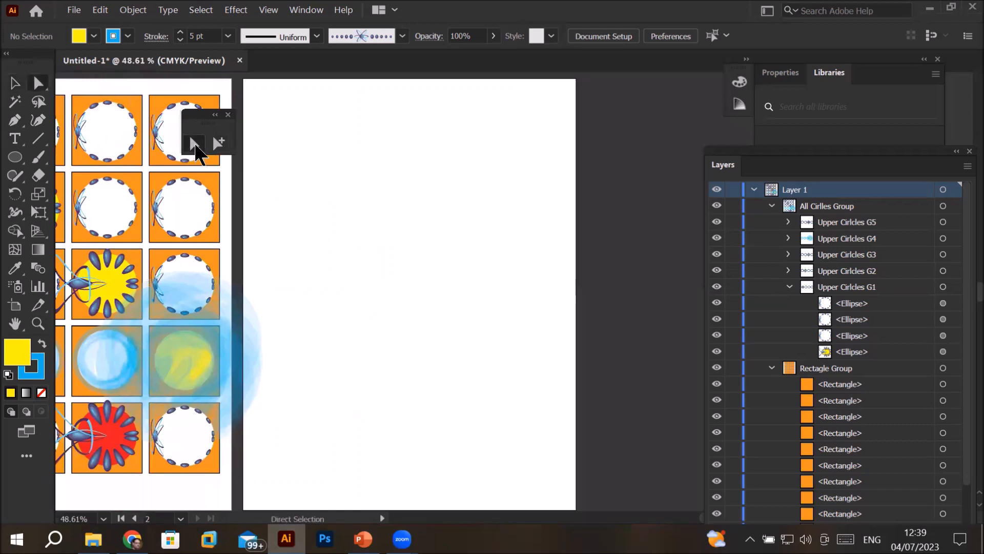
Step: Close the floating Direct Selection tool group, then activate the Pen tool and look over its anchor point variants
{"action": "left_click", "coordinate": [194, 143]}
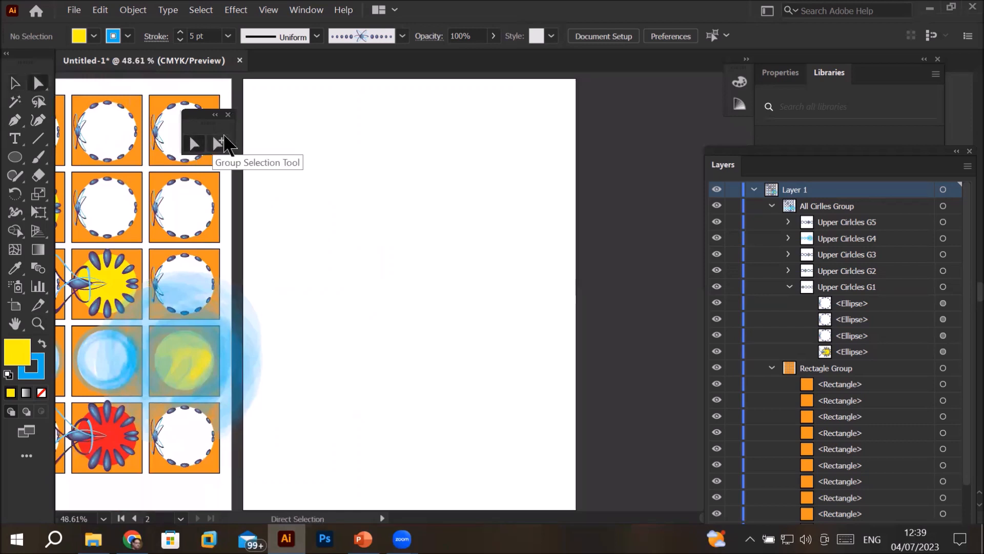
{"action": "left_click", "coordinate": [228, 114]}
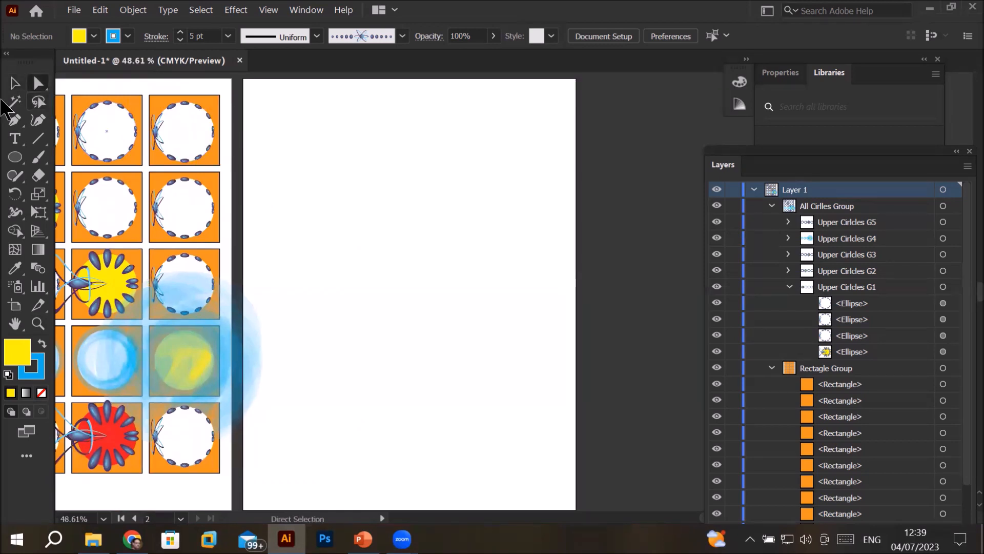
{"action": "left_click", "coordinate": [18, 122]}
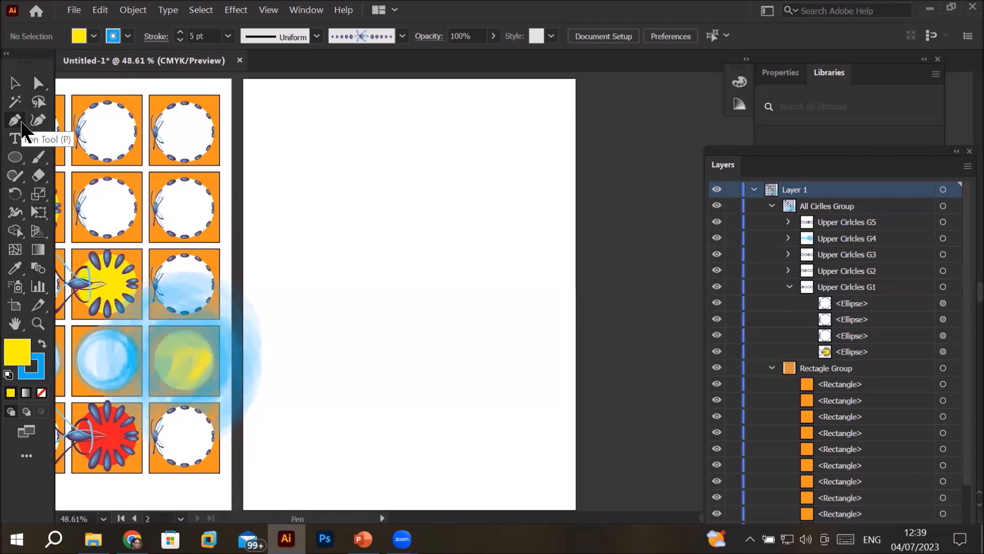
{"action": "right_click", "coordinate": [21, 126]}
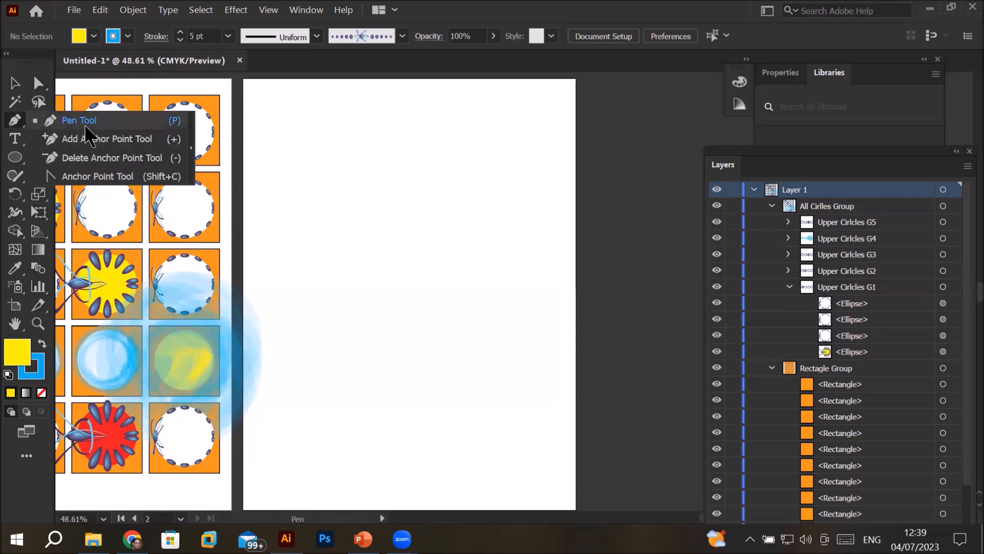
{"action": "left_click", "coordinate": [16, 123]}
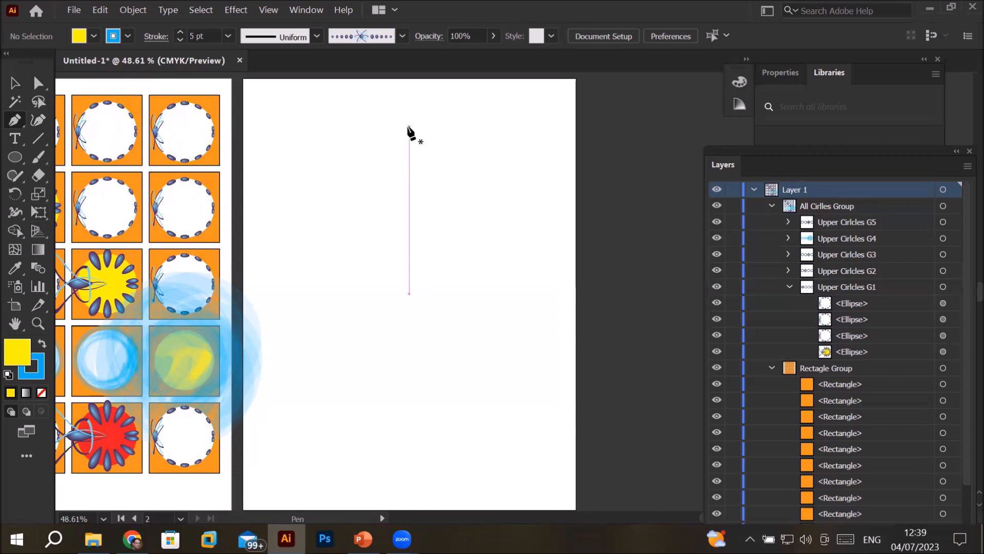
Step: Start an arc with the Arc tool from the middle of the empty artboard to its upper right, about 3.77 by 4.54 in
{"action": "left_click", "coordinate": [14, 157]}
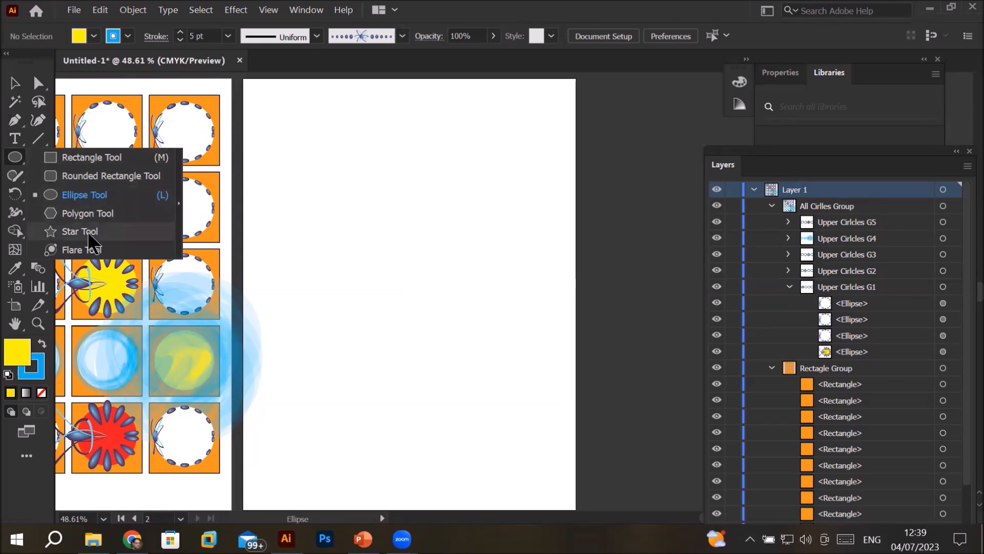
{"action": "left_click", "coordinate": [17, 161]}
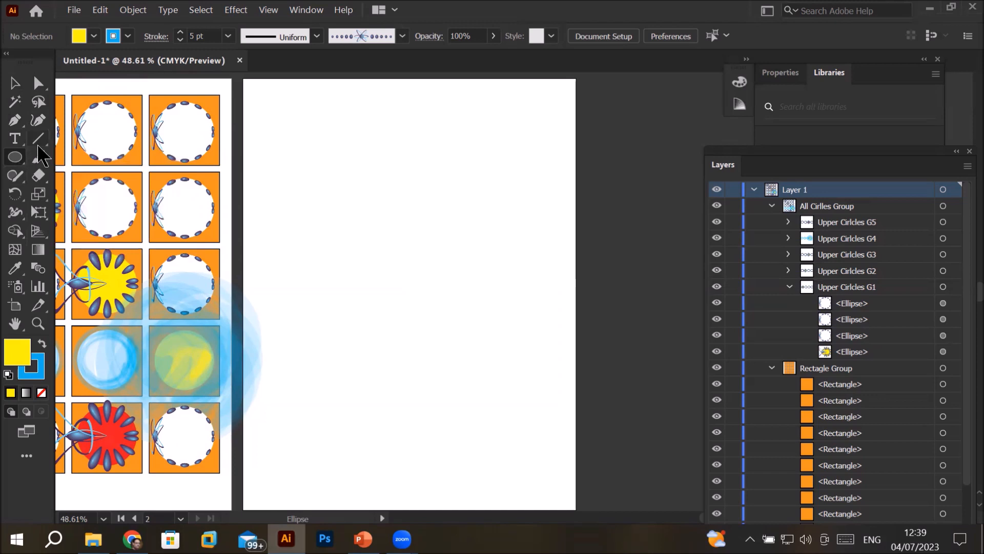
{"action": "left_click", "coordinate": [39, 144]}
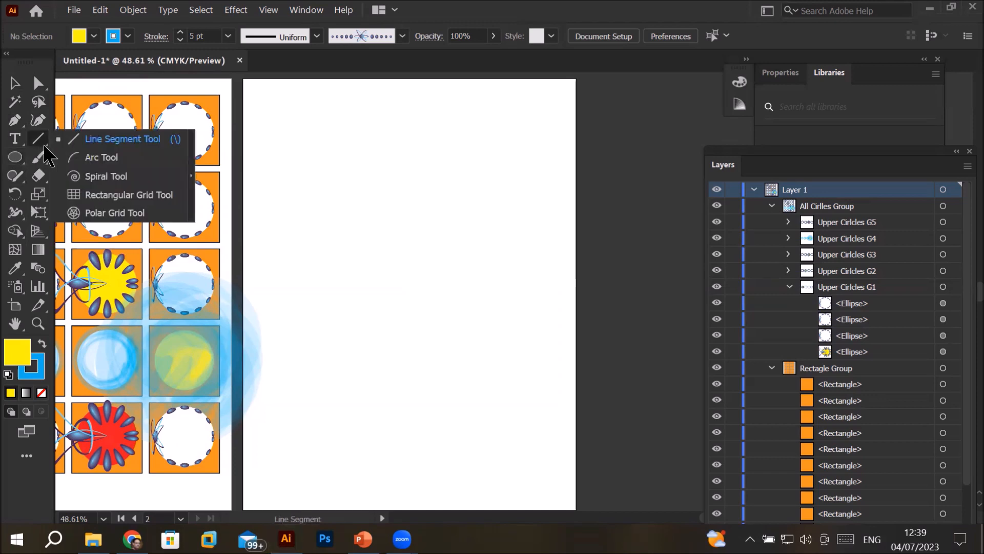
{"action": "left_click", "coordinate": [103, 157]}
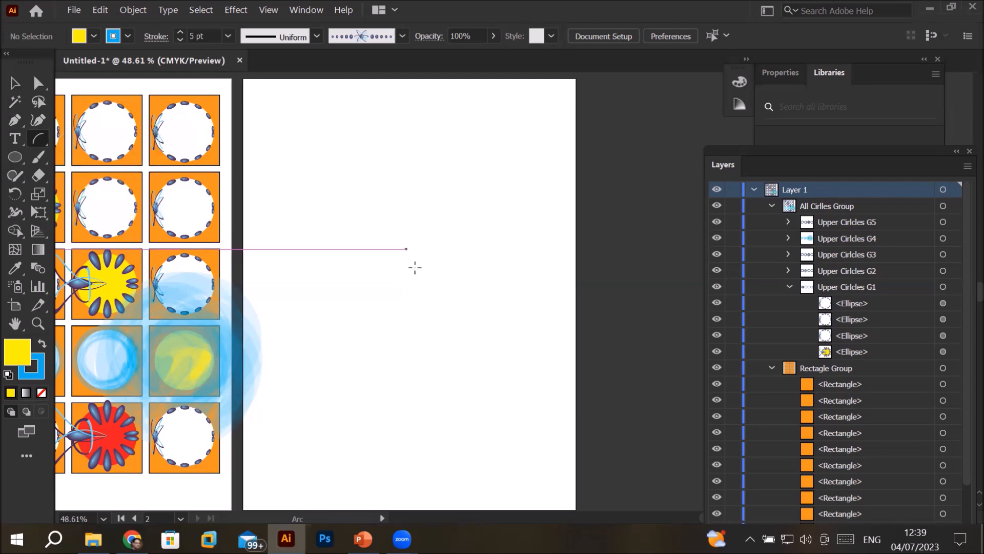
{"action": "left_click_drag", "start_coordinate": [410, 293], "coordinate": [539, 125]}
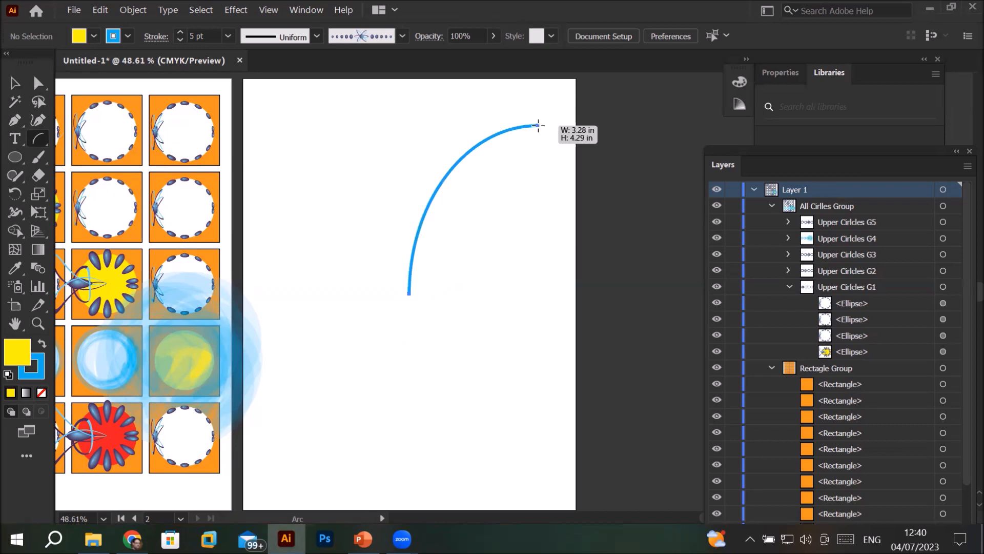
{"action": "left_click_drag", "start_coordinate": [538, 125], "coordinate": [558, 114]}
Step: Try different curvatures on the unfinished arc, bulging it toward the lower right and flattening it into a straight line
{"action": "key", "text": "Down"}
{"action": "key", "text": "Down"}
{"action": "key", "text": "Down"}
{"action": "key", "text": "Down"}
{"action": "key", "text": "Down"}
{"action": "key", "text": "Down"}
{"action": "key", "text": "Up"}
{"action": "key", "text": "Up"}
{"action": "key", "text": "Up"}
{"action": "key", "text": "Up"}
{"action": "key", "text": "Up"}
{"action": "key", "text": "Up"}
{"action": "key", "text": "Up"}
{"action": "key", "text": "Up"}
{"action": "key", "text": "Up"}
{"action": "key", "text": "Up"}
{"action": "key", "text": "Up"}
{"action": "key", "text": "Up"}
{"action": "key", "text": "Up"}
{"action": "key", "text": "Up"}
{"action": "key", "text": "Up"}
{"action": "key", "text": "Up"}
{"action": "key", "text": "Up"}
{"action": "key", "text": "Up"}
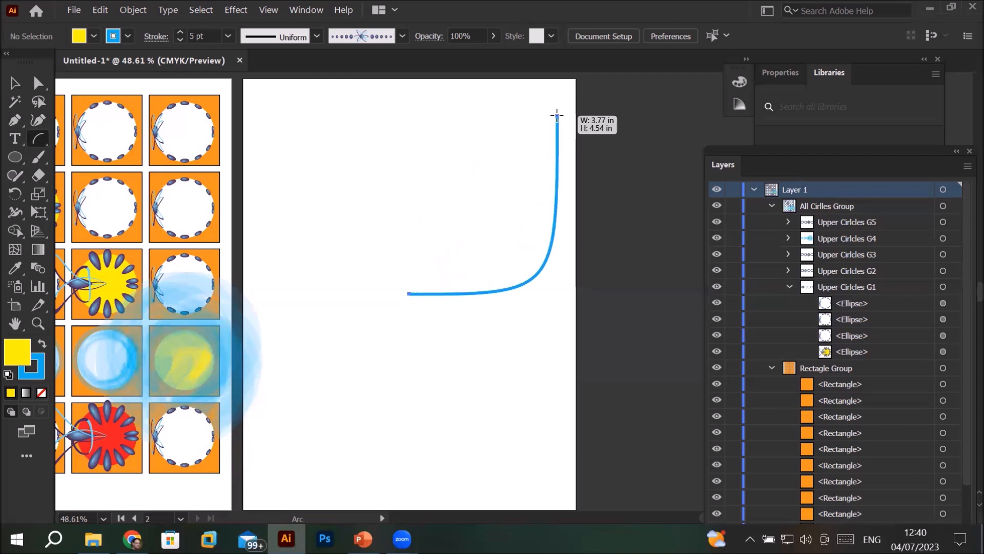
{"action": "key", "text": "Down"}
{"action": "key", "text": "Down"}
{"action": "key", "text": "Down"}
{"action": "left_click_drag", "start_coordinate": [557, 115], "coordinate": [557, 115]}
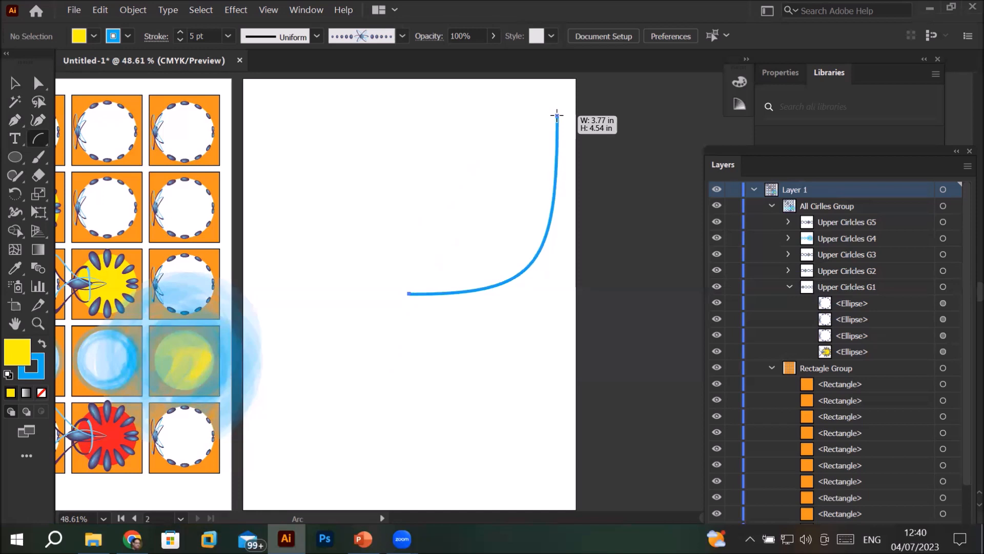
{"action": "key", "text": "Down"}
{"action": "key", "text": "Down"}
{"action": "key", "text": "Down"}
{"action": "key", "text": "Down"}
{"action": "key", "text": "Down"}
{"action": "key", "text": "Down"}
{"action": "key", "text": "Down"}
{"action": "left_click_drag", "start_coordinate": [558, 114], "coordinate": [557, 115]}
{"action": "key", "text": "Down"}
{"action": "key", "text": "Down"}
{"action": "key", "text": "Down"}
{"action": "key", "text": "Down"}
{"action": "key", "text": "Down"}
{"action": "key", "text": "Down"}
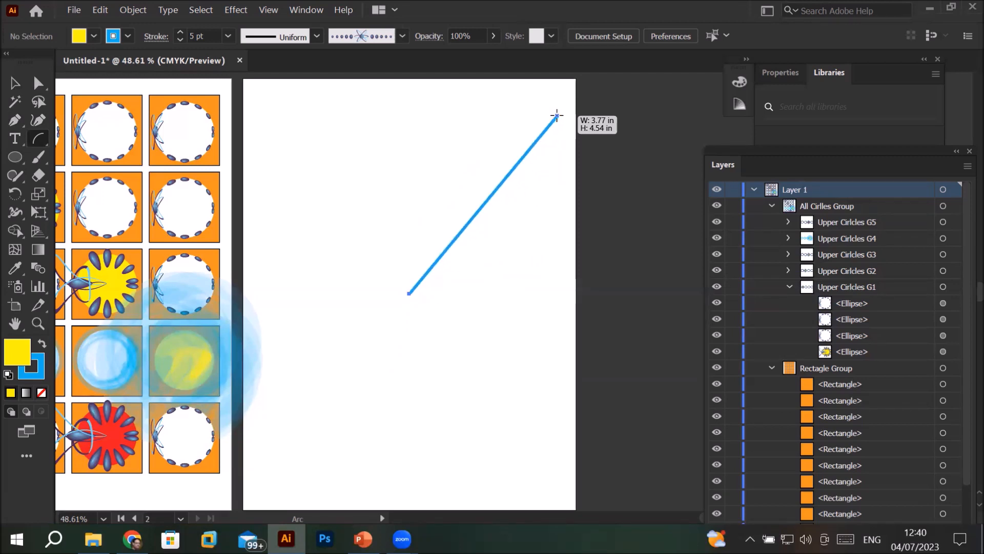
Step: Bend the arc toward the upper left into a rounded quarter curve and finish it
{"action": "left_click_drag", "start_coordinate": [558, 115], "coordinate": [557, 115]}
{"action": "key", "text": "Up"}
{"action": "key", "text": "Up"}
{"action": "key", "text": "Up"}
{"action": "key", "text": "Up"}
{"action": "key", "text": "Up"}
{"action": "key", "text": "Up"}
{"action": "key", "text": "Up"}
{"action": "key", "text": "Down"}
{"action": "key", "text": "Down"}
{"action": "key", "text": "Down"}
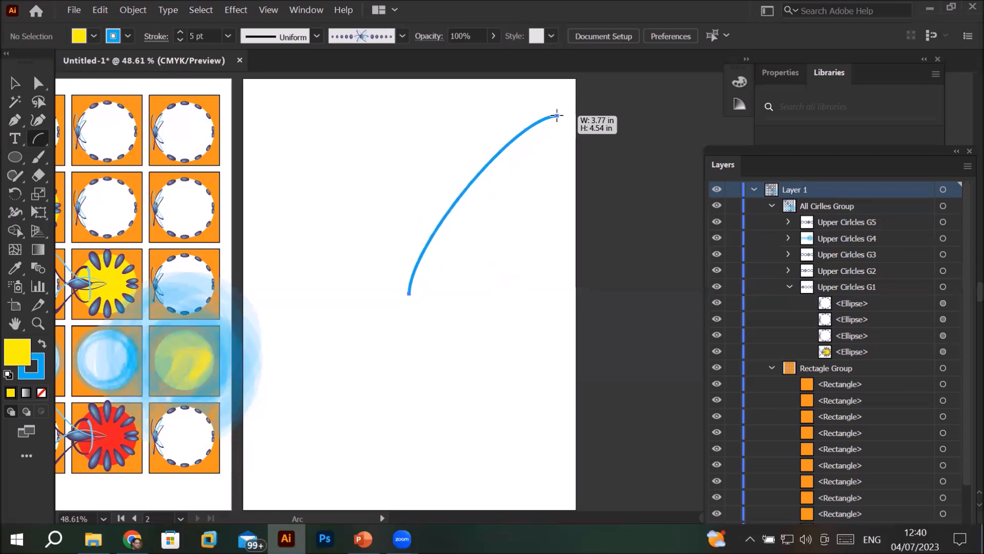
{"action": "key", "text": "Up"}
{"action": "key", "text": "Up"}
{"action": "key", "text": "Up"}
{"action": "key", "text": "Up"}
{"action": "key", "text": "Up"}
{"action": "key", "text": "Up"}
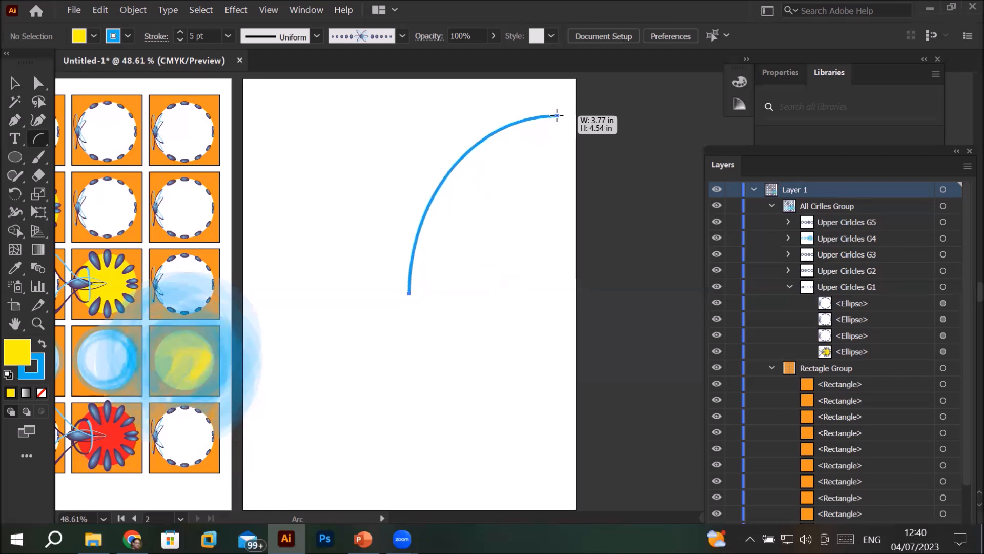
{"action": "left_click_drag", "start_coordinate": [557, 116], "coordinate": [557, 116]}
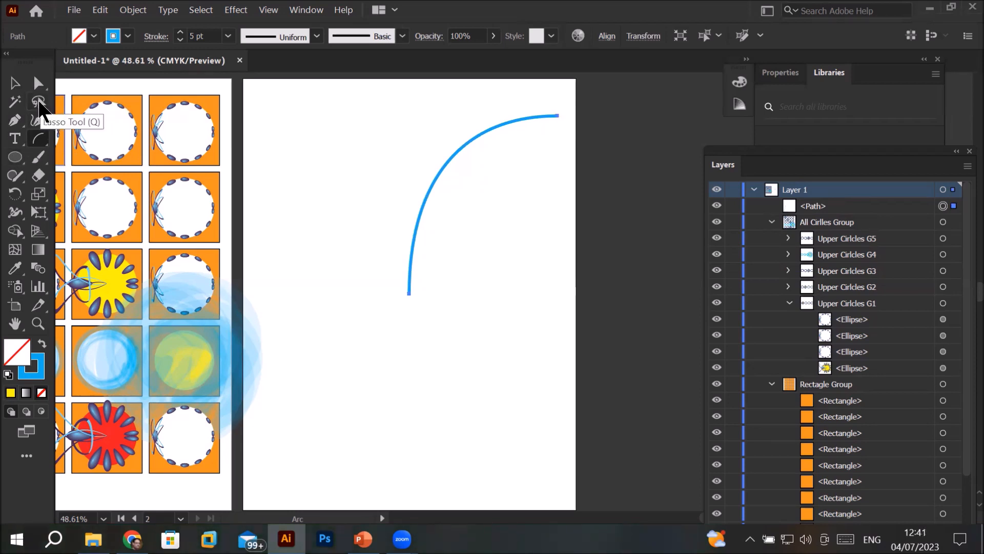
Step: Copy the selected arc and paste the copy in front at the same position
{"action": "left_click", "coordinate": [14, 83]}
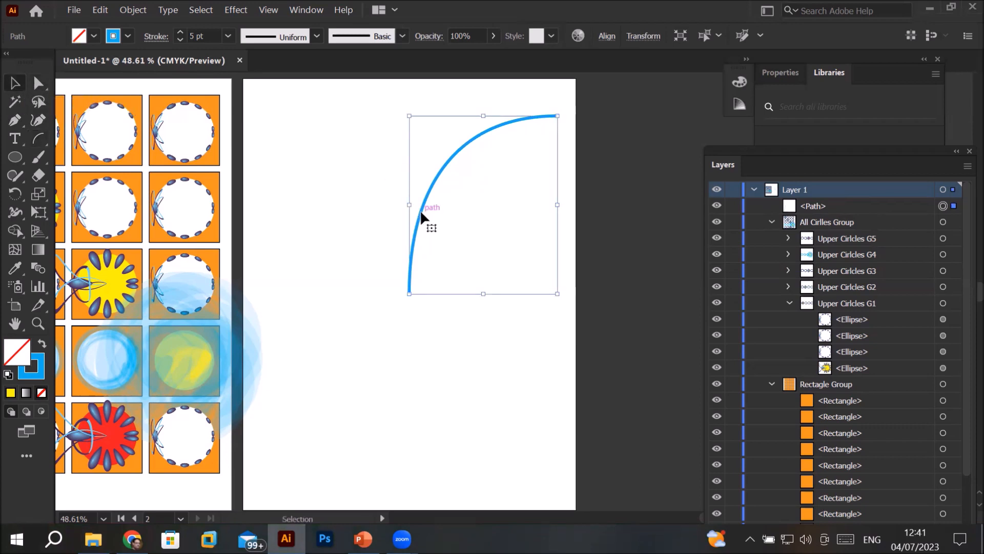
{"action": "left_click", "coordinate": [99, 16]}
{"action": "left_click", "coordinate": [128, 69]}
{"action": "left_click", "coordinate": [100, 10]}
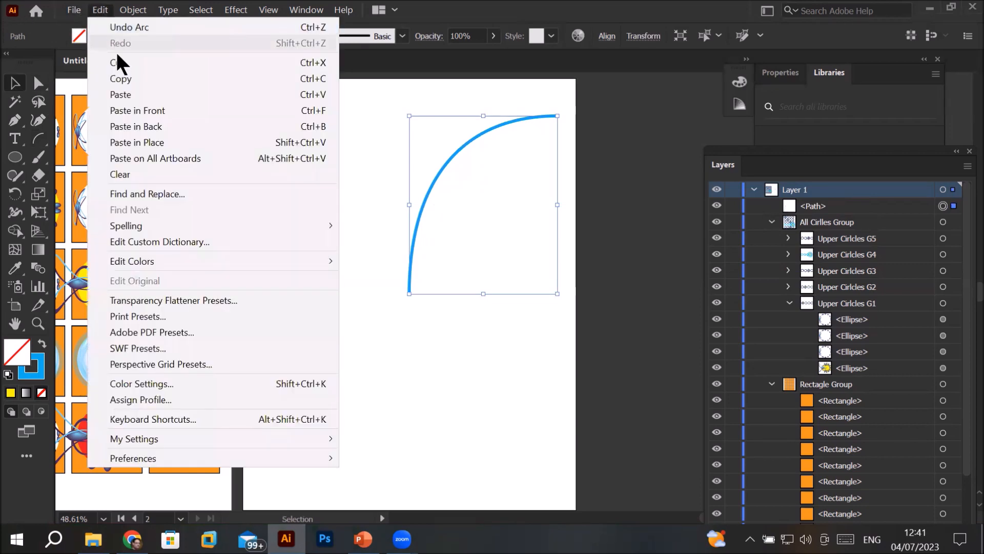
{"action": "left_click", "coordinate": [137, 111]}
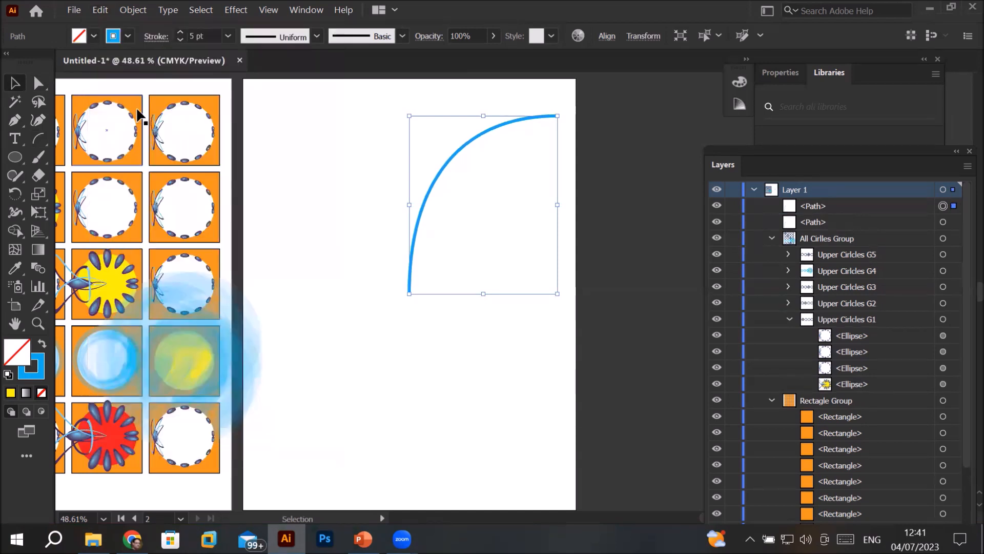
Step: Select the upper of the two stacked arc paths and flip it horizontally so it mirrors to the left of the original
{"action": "left_click", "coordinate": [955, 222]}
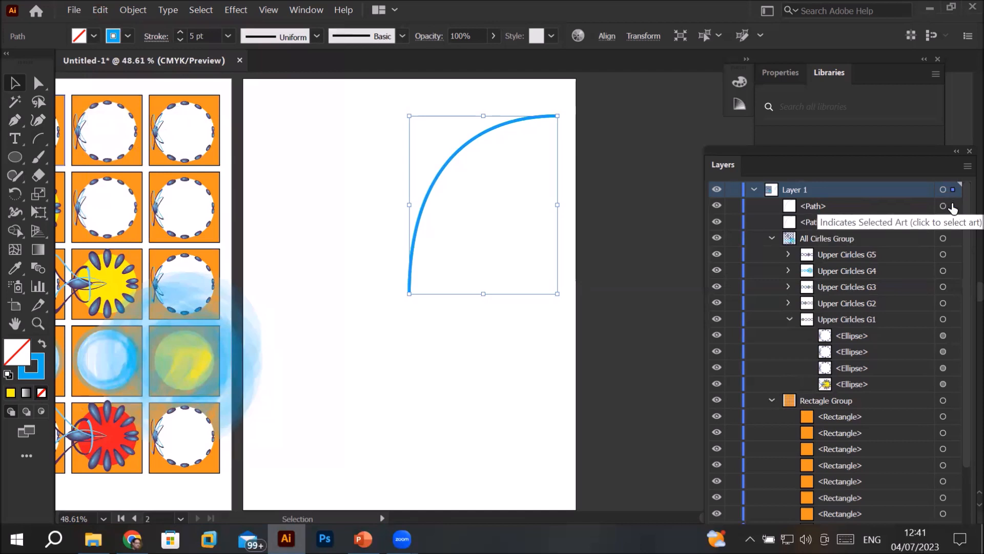
{"action": "left_click", "coordinate": [953, 206]}
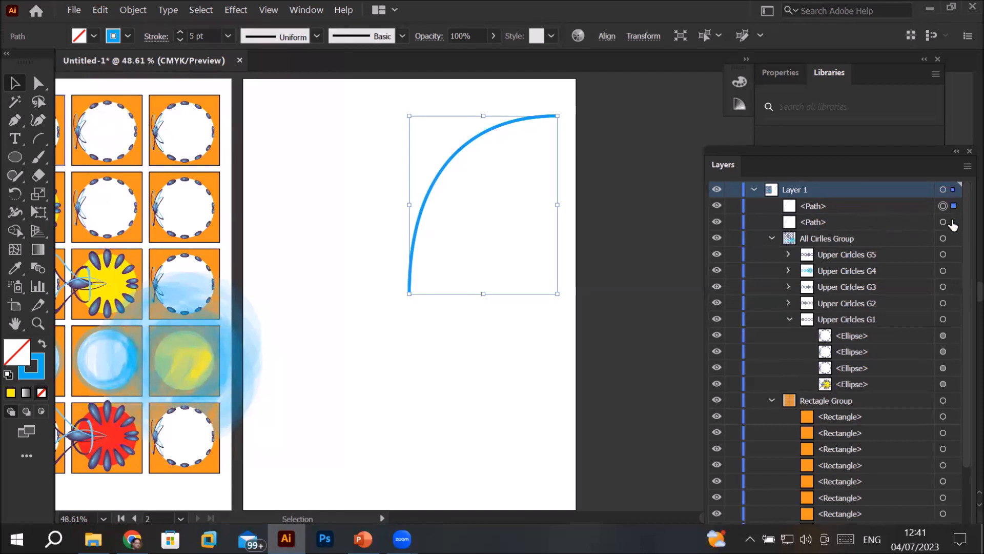
{"action": "left_click", "coordinate": [954, 223]}
{"action": "left_click", "coordinate": [953, 206]}
{"action": "left_click", "coordinate": [954, 223]}
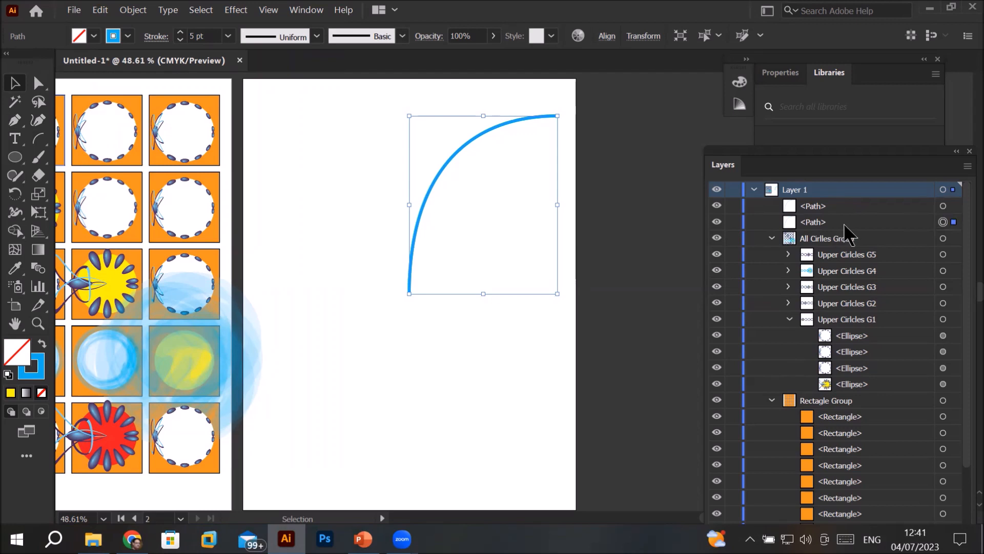
{"action": "left_click", "coordinate": [950, 206]}
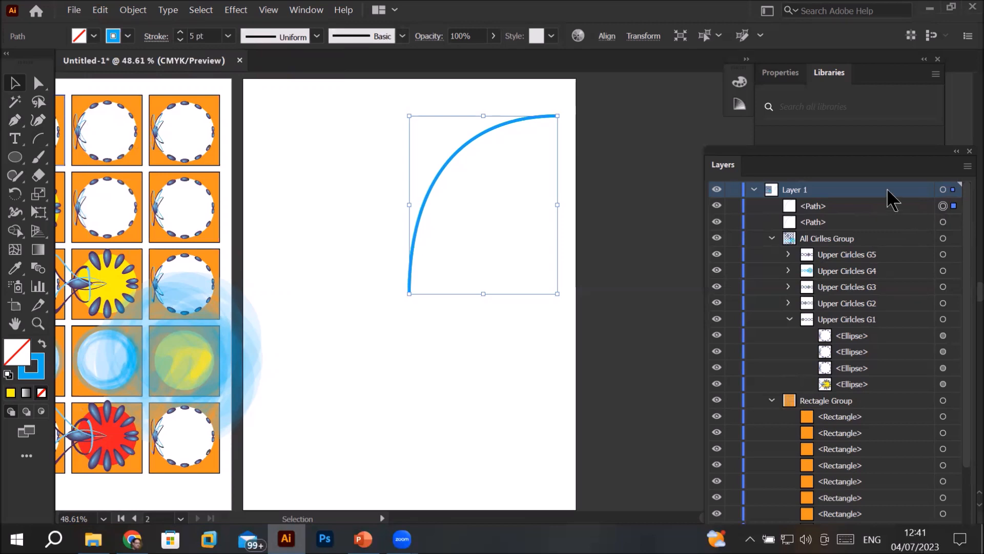
{"action": "left_click", "coordinate": [782, 73]}
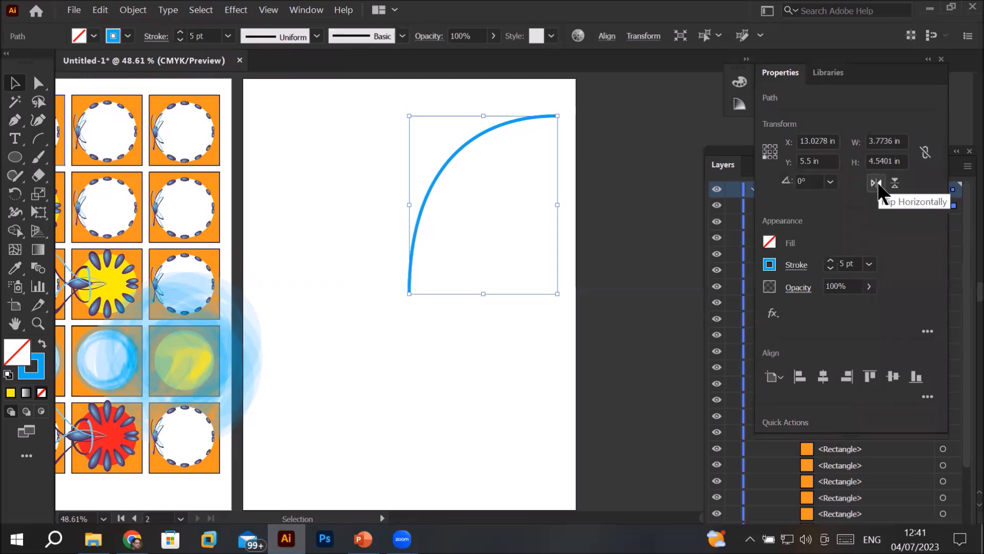
{"action": "left_click", "coordinate": [876, 183]}
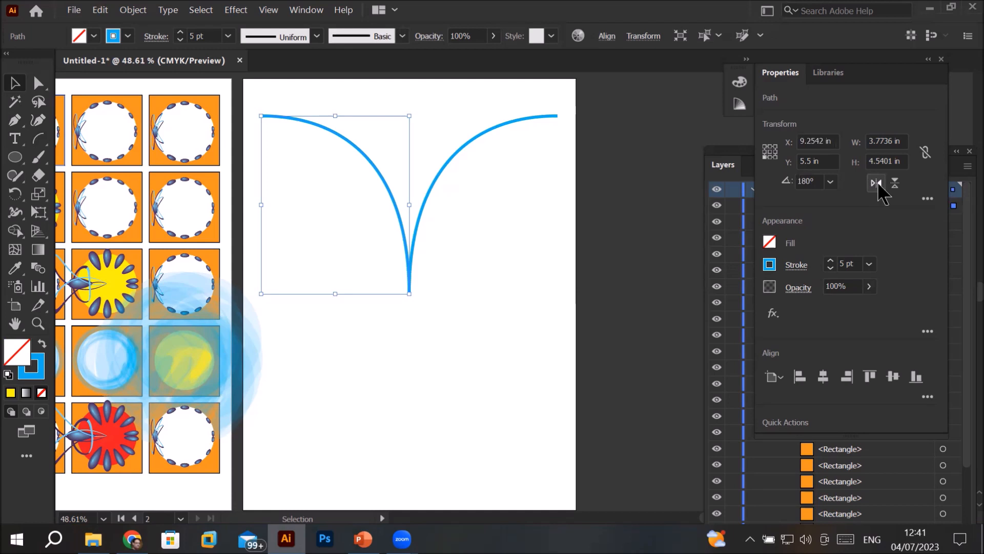
Step: Select both mirrored arcs together and copy them
{"action": "left_click", "coordinate": [522, 210]}
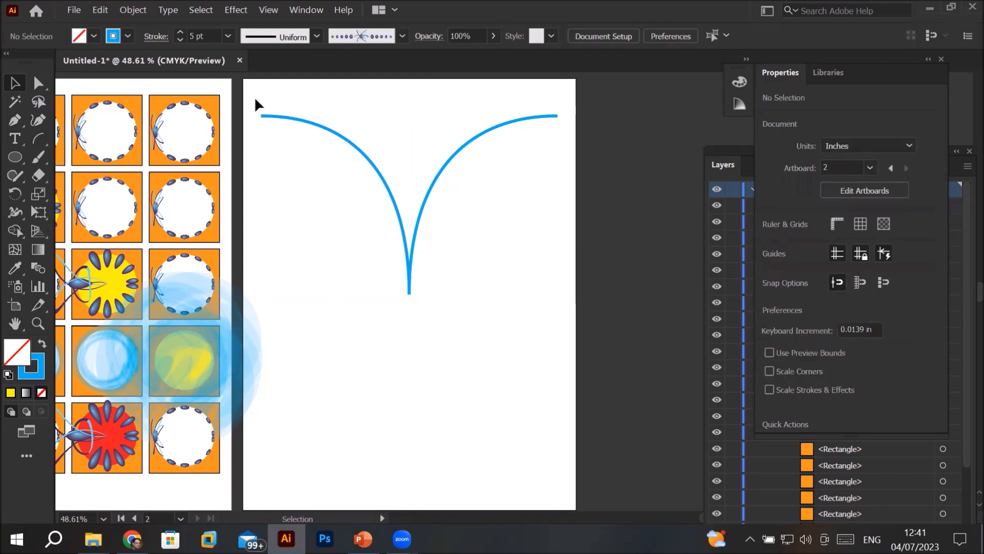
{"action": "left_click_drag", "start_coordinate": [248, 91], "coordinate": [585, 350]}
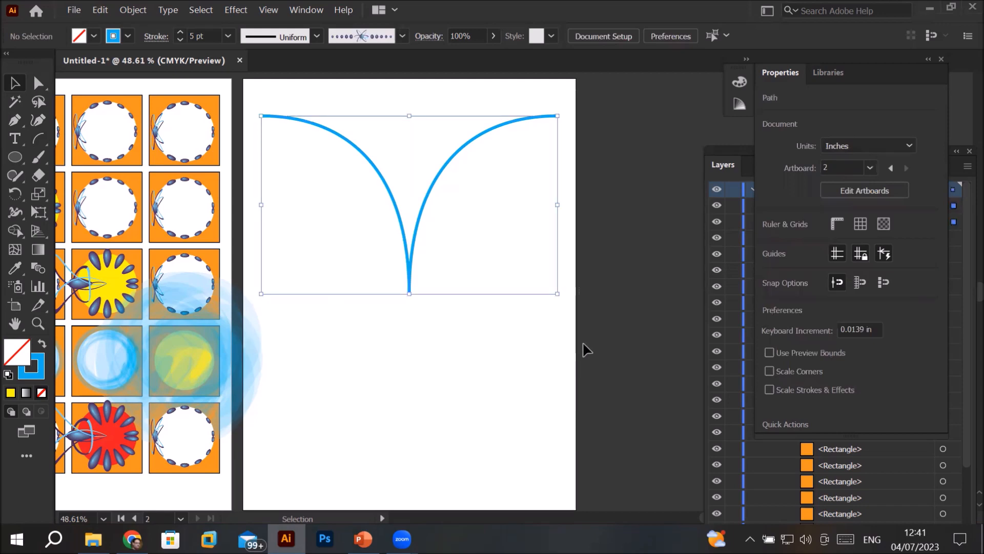
{"action": "left_click", "coordinate": [100, 10]}
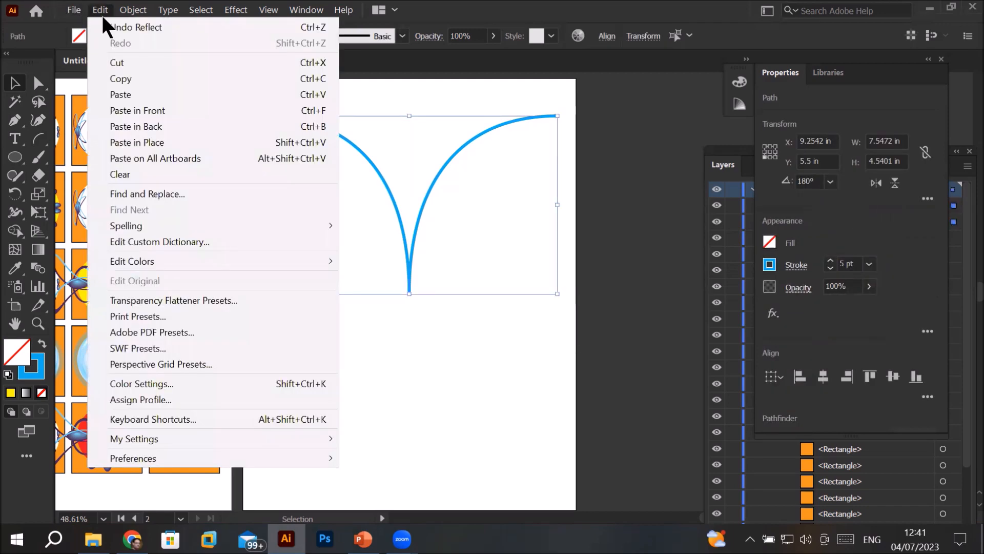
{"action": "left_click", "coordinate": [131, 78]}
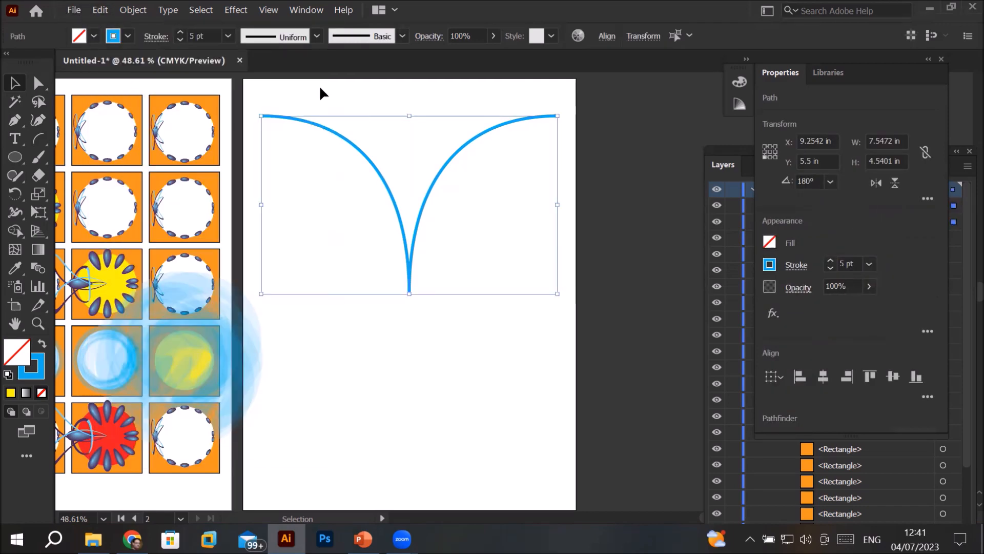
Step: Try flipping the selected arc pair vertically and undo the flips
{"action": "left_click", "coordinate": [894, 183]}
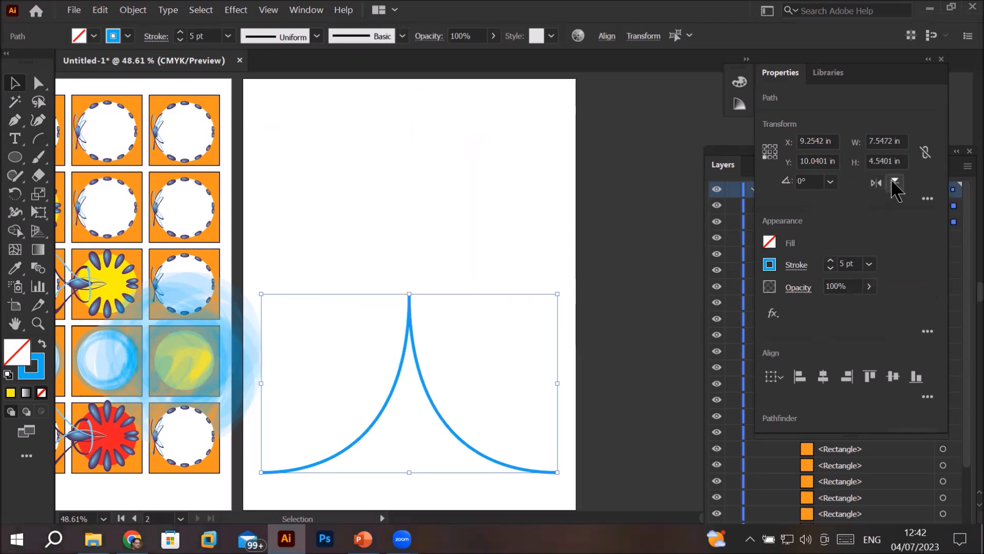
{"action": "left_click", "coordinate": [891, 181]}
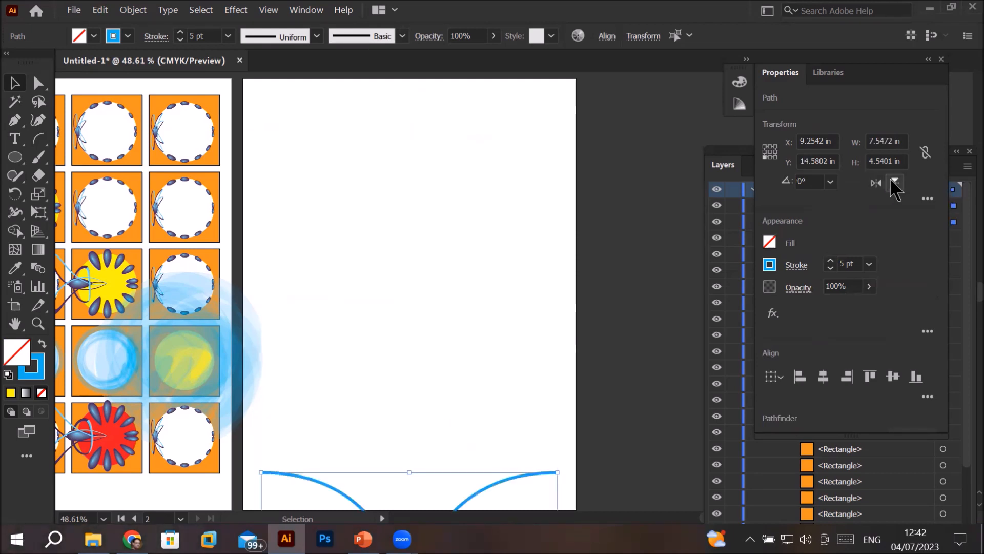
{"action": "left_click", "coordinate": [891, 178]}
{"action": "left_click", "coordinate": [891, 178]}
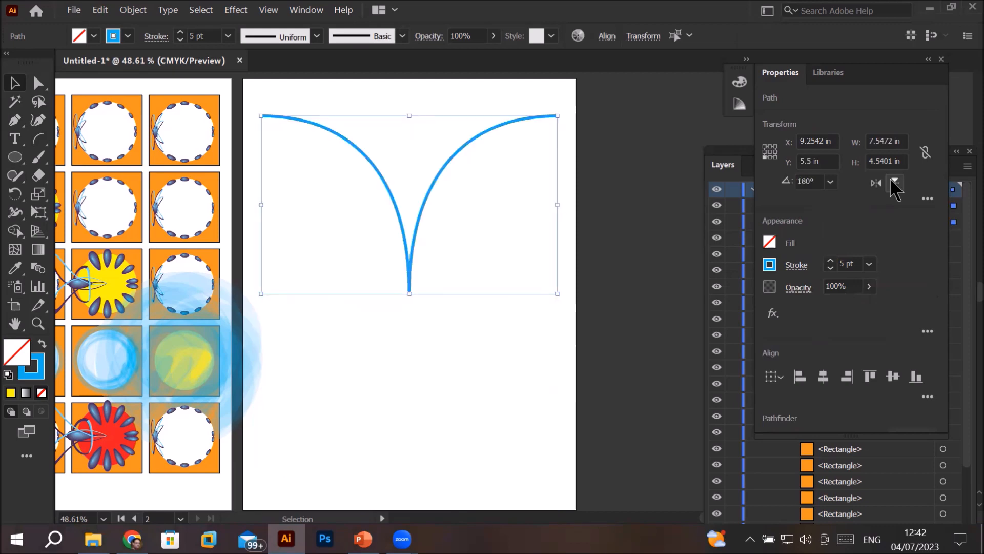
Step: Copy the arc pair, paste it in front, and flip the pasted pair vertically so it mirrors below the original
{"action": "left_click", "coordinate": [100, 10]}
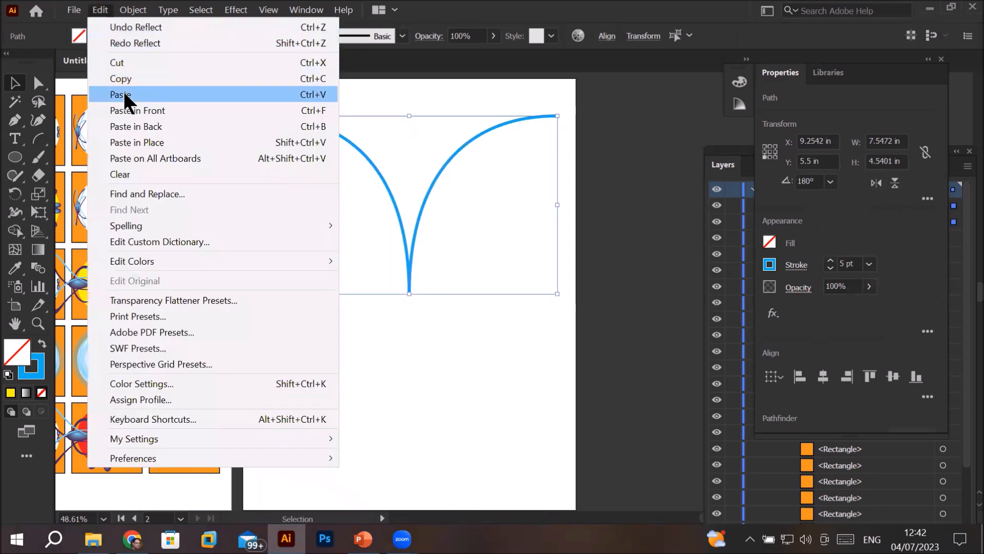
{"action": "left_click", "coordinate": [123, 78]}
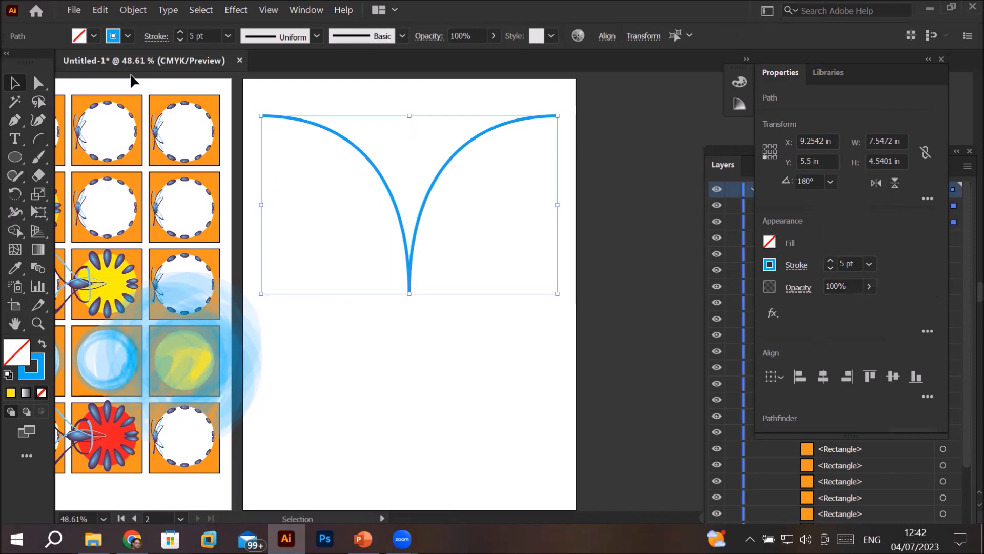
{"action": "left_click", "coordinate": [100, 10]}
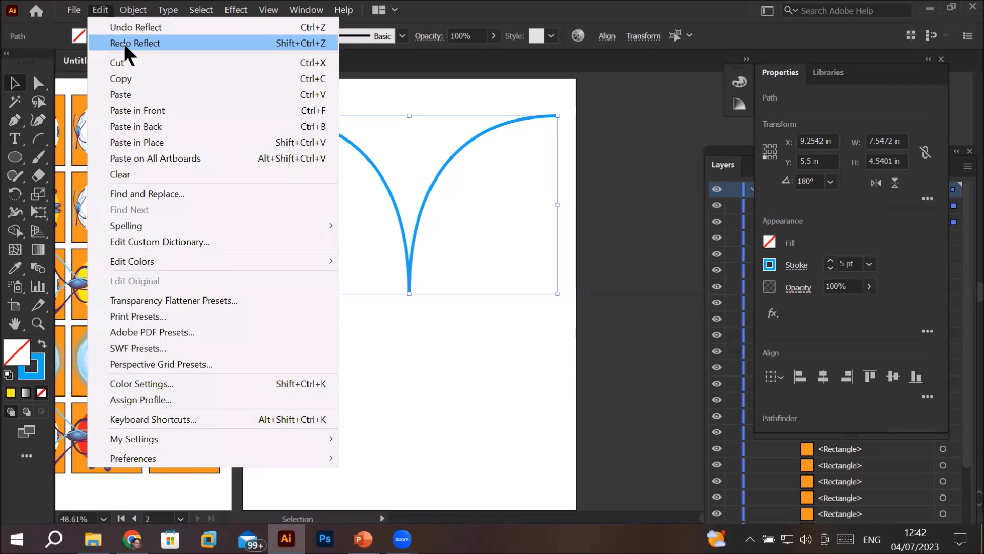
{"action": "left_click", "coordinate": [128, 107]}
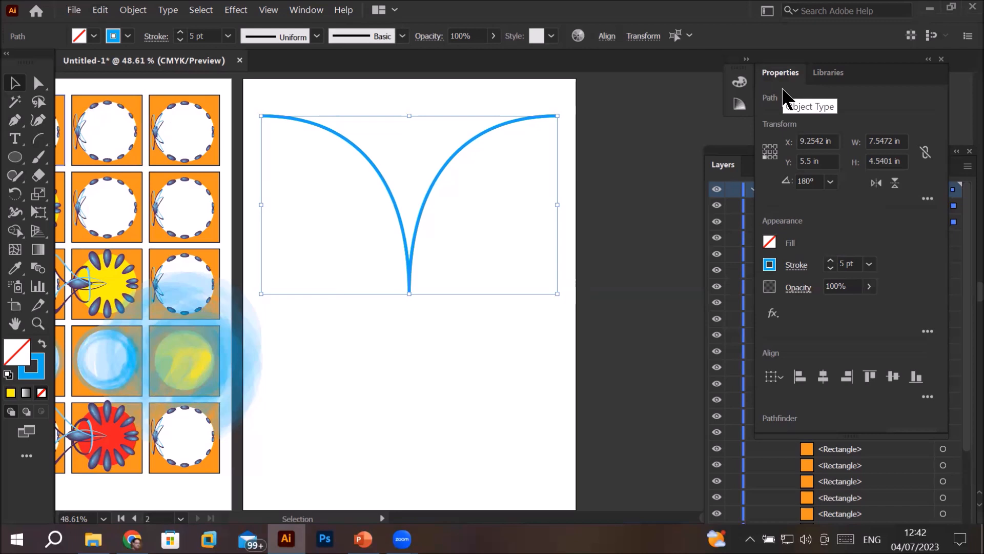
{"action": "left_click", "coordinate": [895, 184]}
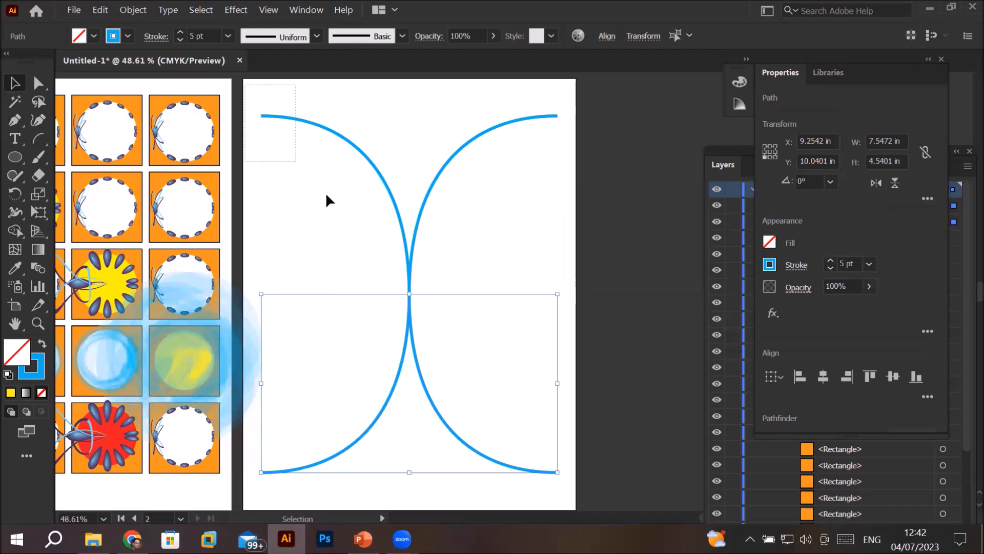
Step: Select all four arcs and move the Layers panel in front of the Properties panel to expose their path entries
{"action": "scroll", "coordinate": [564, 423], "scroll_direction": "down", "scroll_amount": 3}
{"action": "left_click_drag", "start_coordinate": [581, 425], "coordinate": [579, 422]}
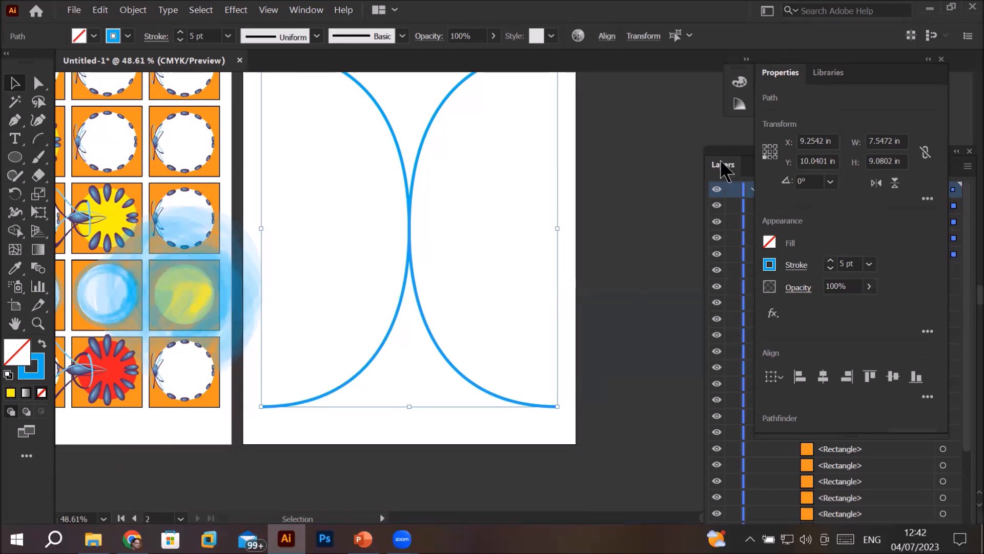
{"action": "left_click_drag", "start_coordinate": [723, 167], "coordinate": [659, 99]}
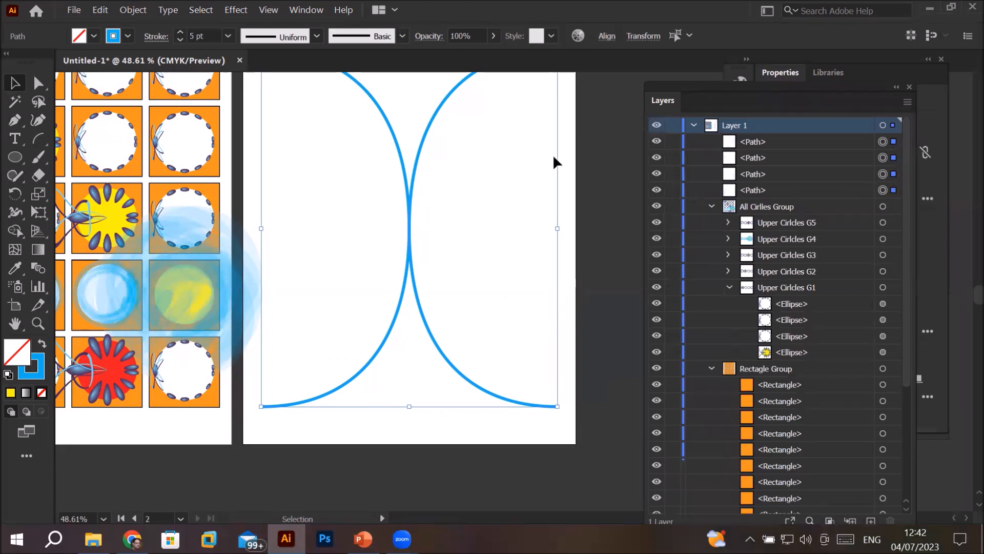
{"action": "scroll", "coordinate": [509, 164], "scroll_direction": "down", "scroll_amount": 2}
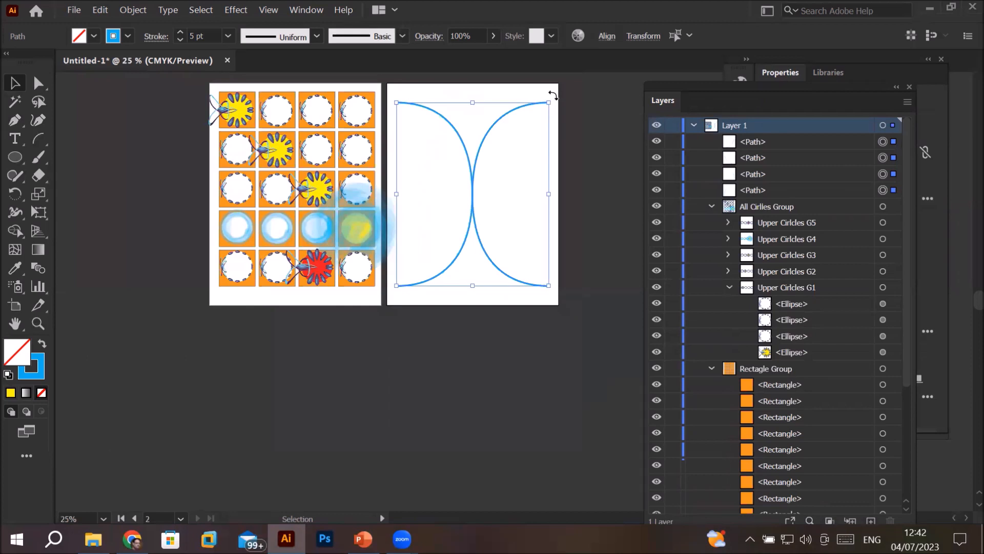
Step: Copy the four selected arcs and paste the duplicate in front of the originals
{"action": "left_click", "coordinate": [98, 14]}
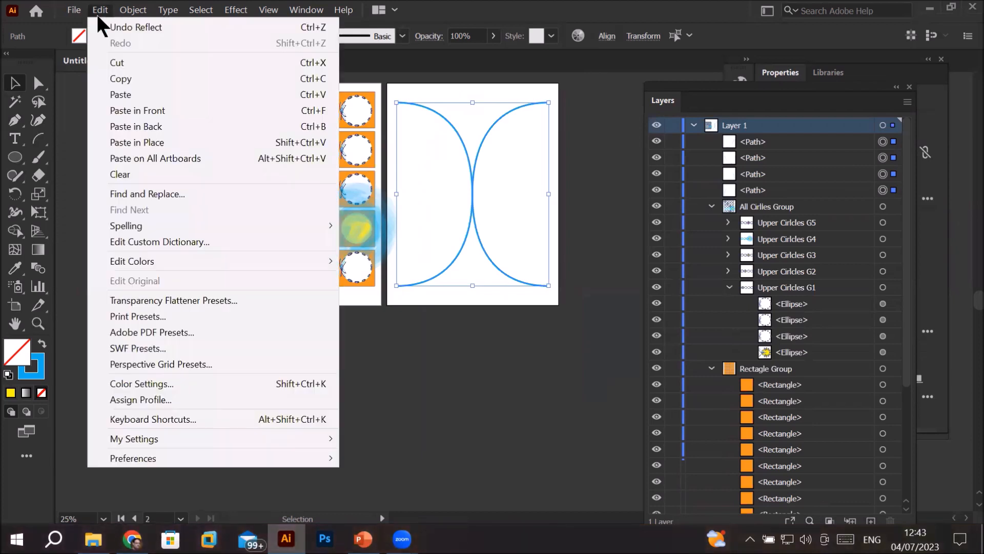
{"action": "left_click", "coordinate": [113, 76]}
{"action": "left_click", "coordinate": [100, 10]}
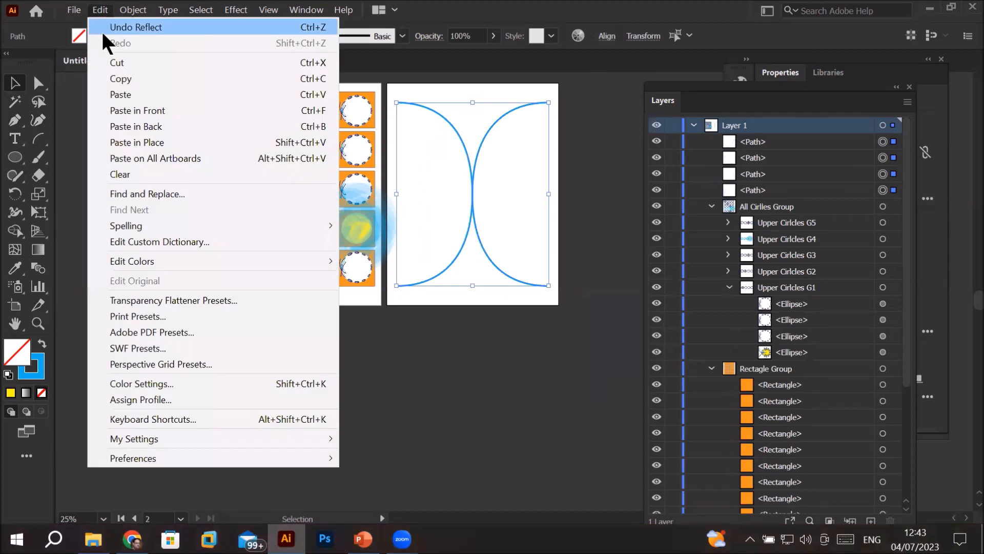
{"action": "left_click", "coordinate": [131, 107]}
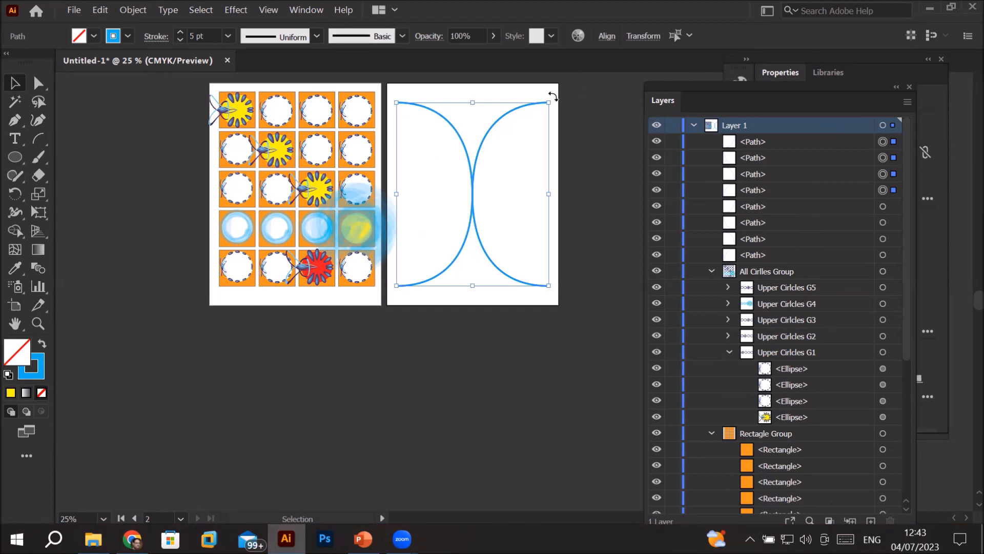
Step: Try rotating the pasted four-arc copy freehand about its centre, including a quarter turn, and return it to its original orientation
{"action": "left_click_drag", "start_coordinate": [554, 97], "coordinate": [572, 106]}
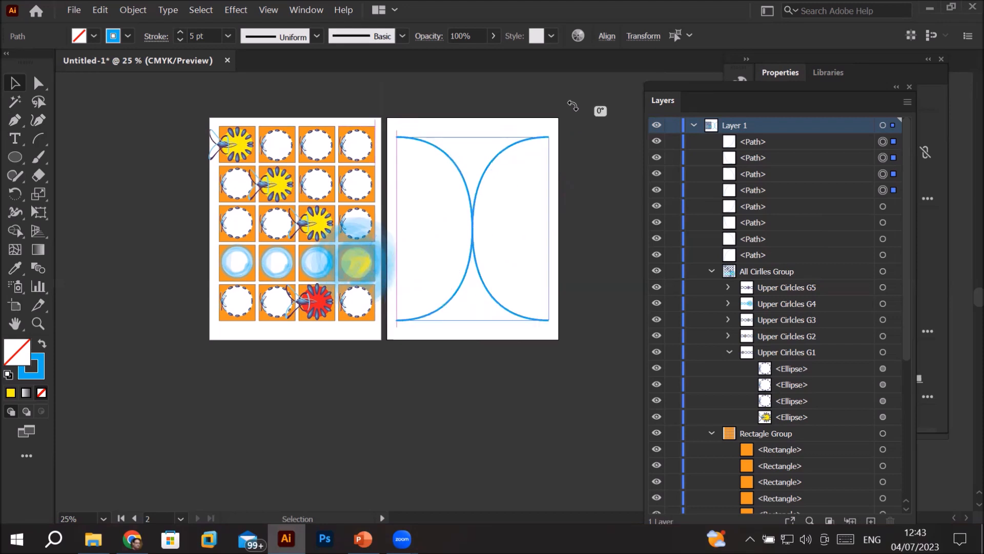
{"action": "left_click_drag", "start_coordinate": [573, 105], "coordinate": [619, 182]}
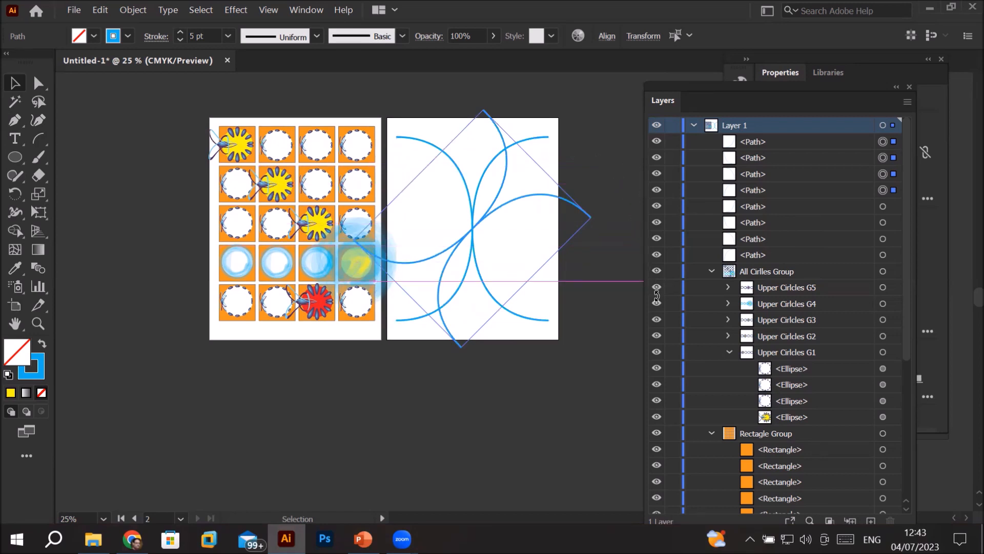
{"action": "left_click_drag", "start_coordinate": [656, 290], "coordinate": [623, 320]}
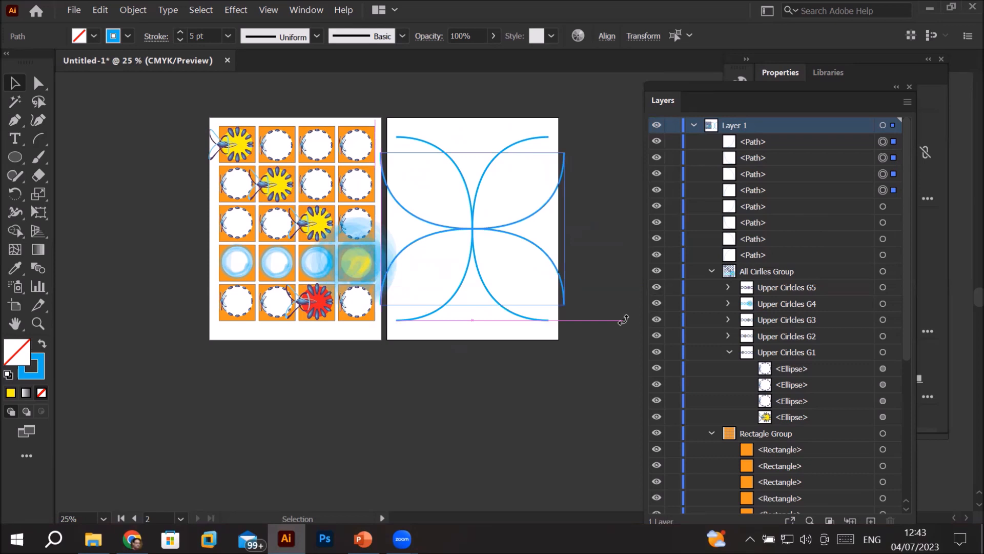
{"action": "left_click_drag", "start_coordinate": [624, 319], "coordinate": [544, 133]}
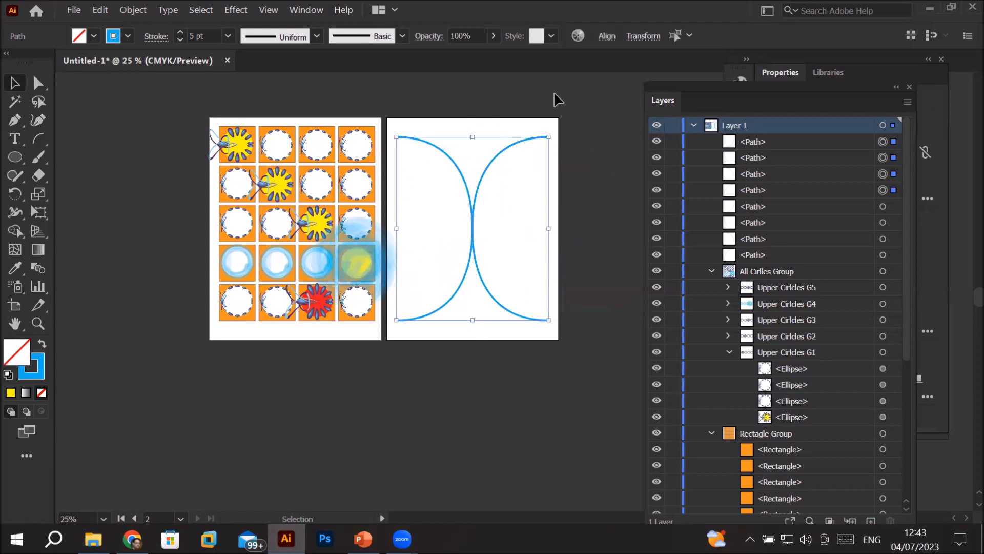
Step: Rotate the pasted four-arc copy in small repeated increments using the rotation angle in the Transform settings
{"action": "left_click", "coordinate": [306, 10]}
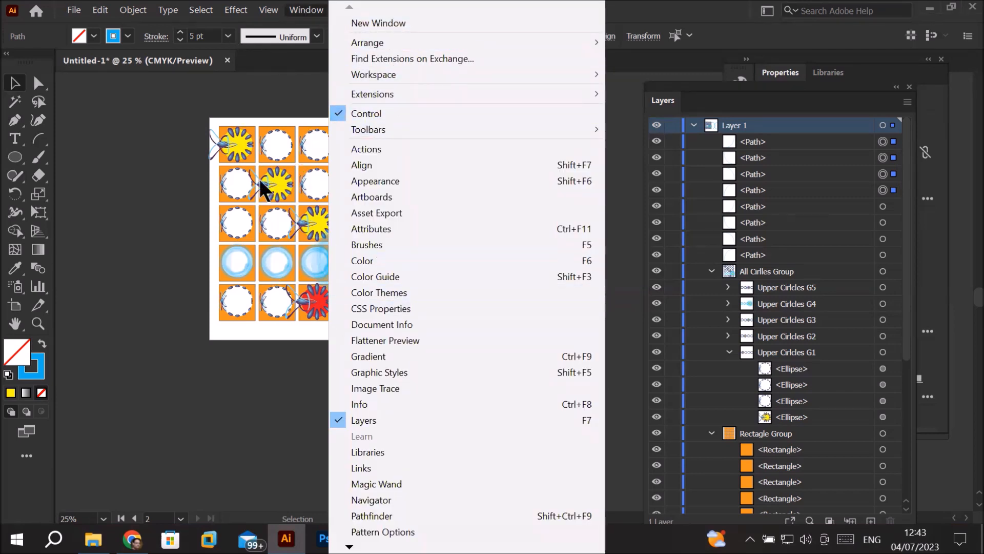
{"action": "left_click", "coordinate": [253, 95]}
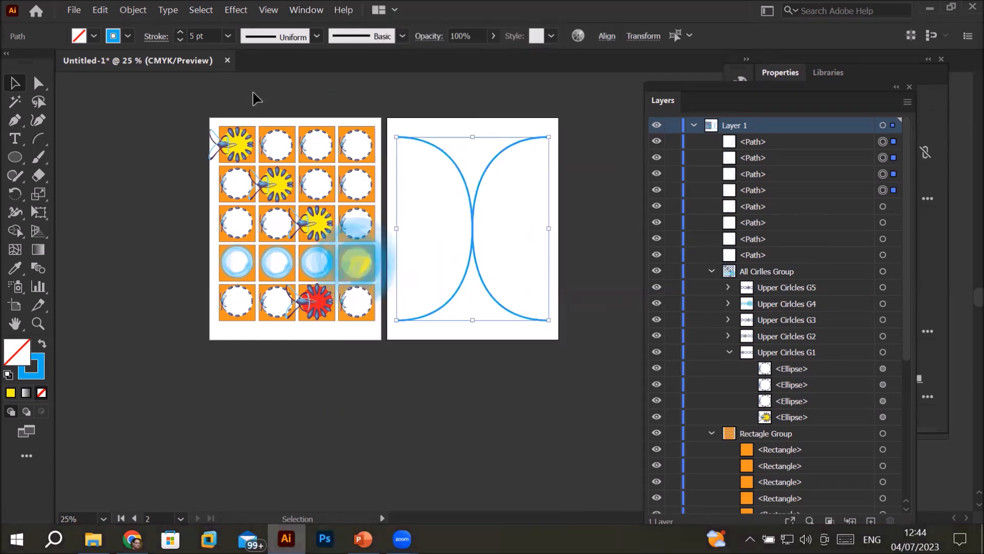
{"action": "left_click", "coordinate": [644, 35]}
{"action": "left_click", "coordinate": [558, 101]}
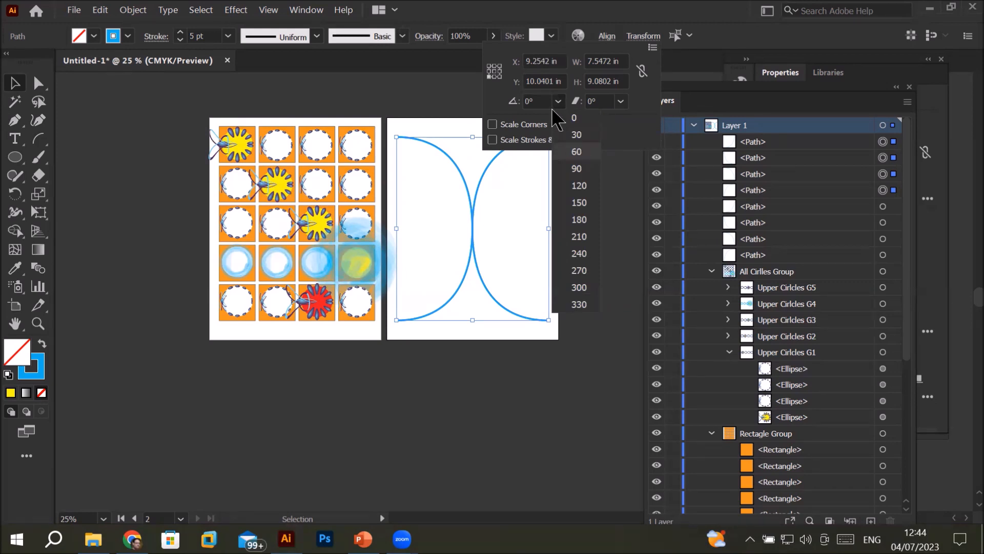
{"action": "left_click", "coordinate": [539, 100]}
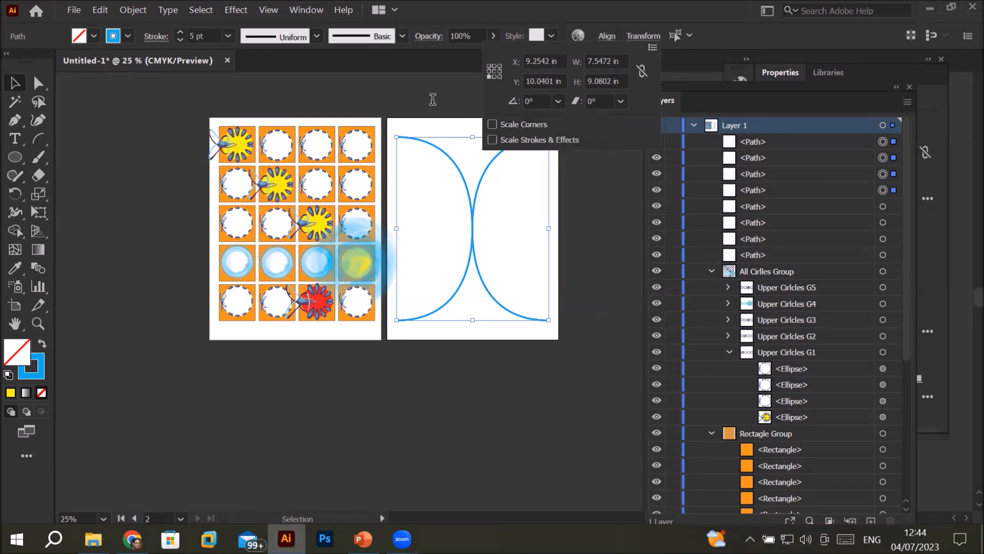
{"action": "left_click", "coordinate": [538, 101]}
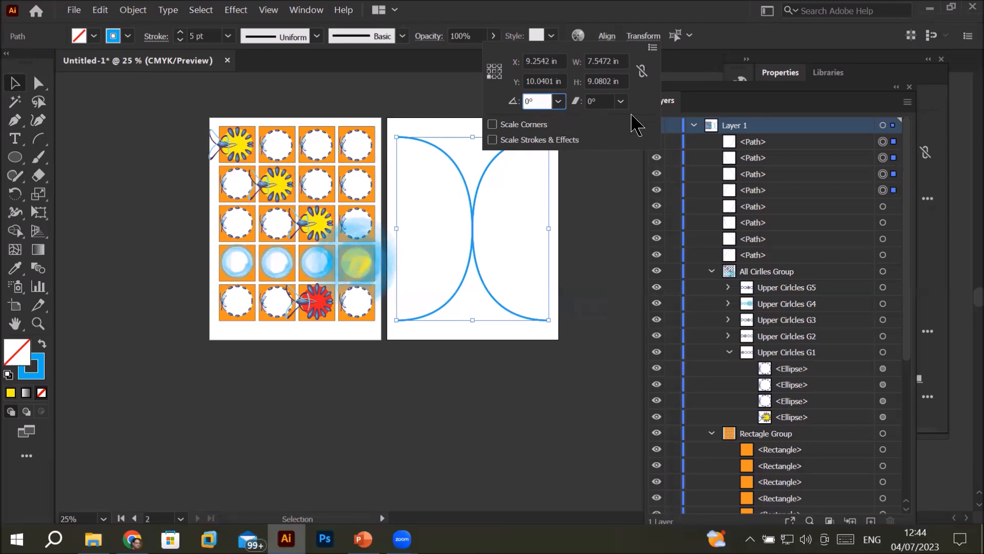
{"action": "key", "text": "Up"}
{"action": "key", "text": "Up"}
{"action": "key", "text": "Up"}
{"action": "key", "text": "Up"}
{"action": "key", "text": "Up"}
{"action": "key", "text": "Up"}
{"action": "key", "text": "Up"}
{"action": "key", "text": "Up"}
{"action": "key", "text": "Up"}
{"action": "key", "text": "Up"}
{"action": "key", "text": "Up"}
{"action": "key", "text": "Up"}
{"action": "key", "text": "Up"}
{"action": "key", "text": "Up"}
{"action": "key", "text": "Up"}
{"action": "key", "text": "Up"}
{"action": "key", "text": "Up"}
{"action": "key", "text": "Up"}
{"action": "key", "text": "Up"}
{"action": "key", "text": "Up"}
{"action": "key", "text": "Up"}
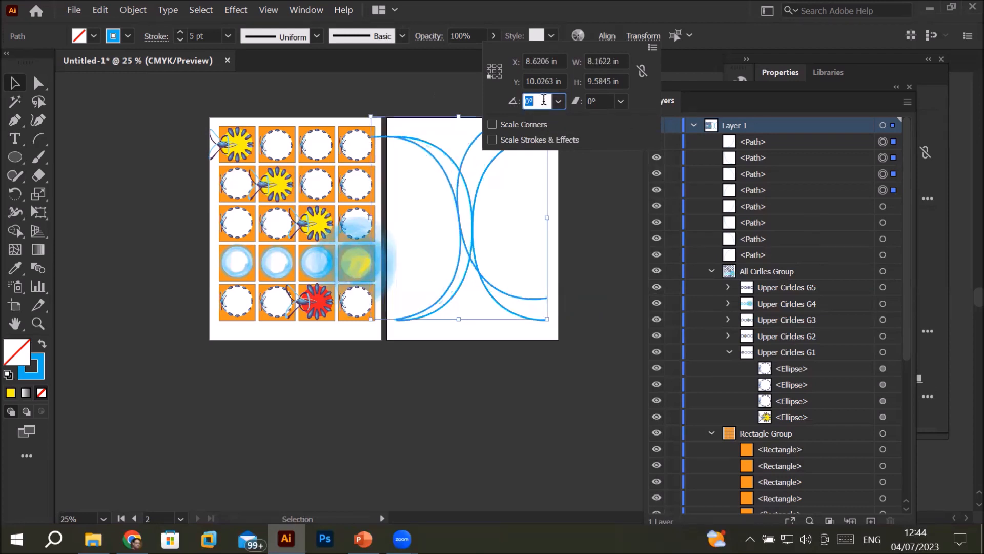
{"action": "key", "text": "Up"}
{"action": "key", "text": "Up"}
{"action": "key", "text": "Up"}
{"action": "key", "text": "Up"}
{"action": "key", "text": "Up"}
{"action": "key", "text": "Up"}
{"action": "key", "text": "Up"}
{"action": "key", "text": "Up"}
{"action": "key", "text": "Up"}
{"action": "key", "text": "Up"}
{"action": "key", "text": "Up"}
{"action": "key", "text": "Up"}
{"action": "key", "text": "Up"}
{"action": "key", "text": "Up"}
{"action": "key", "text": "Up"}
{"action": "key", "text": "Up"}
{"action": "key", "text": "Up"}
{"action": "key", "text": "Up"}
{"action": "key", "text": "Up"}
{"action": "key", "text": "Up"}
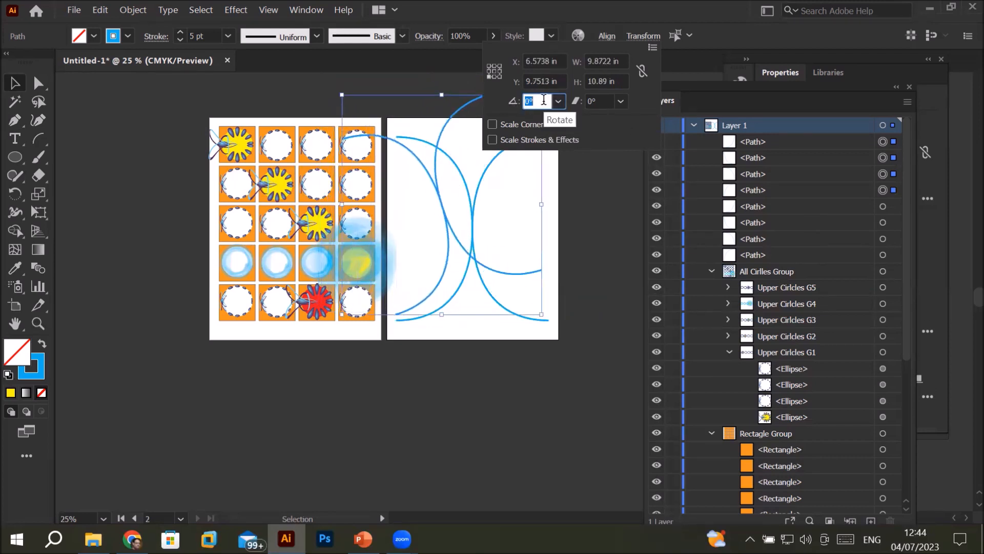
{"action": "key", "text": "Up"}
{"action": "key", "text": "Up"}
{"action": "key", "text": "Up"}
{"action": "key", "text": "Up"}
{"action": "key", "text": "Up"}
{"action": "key", "text": "Up"}
{"action": "key", "text": "Up"}
{"action": "key", "text": "Up"}
{"action": "key", "text": "Up"}
{"action": "key", "text": "Up"}
{"action": "key", "text": "Up"}
{"action": "key", "text": "Up"}
{"action": "key", "text": "Up"}
{"action": "key", "text": "Up"}
{"action": "key", "text": "Up"}
{"action": "key", "text": "Up"}
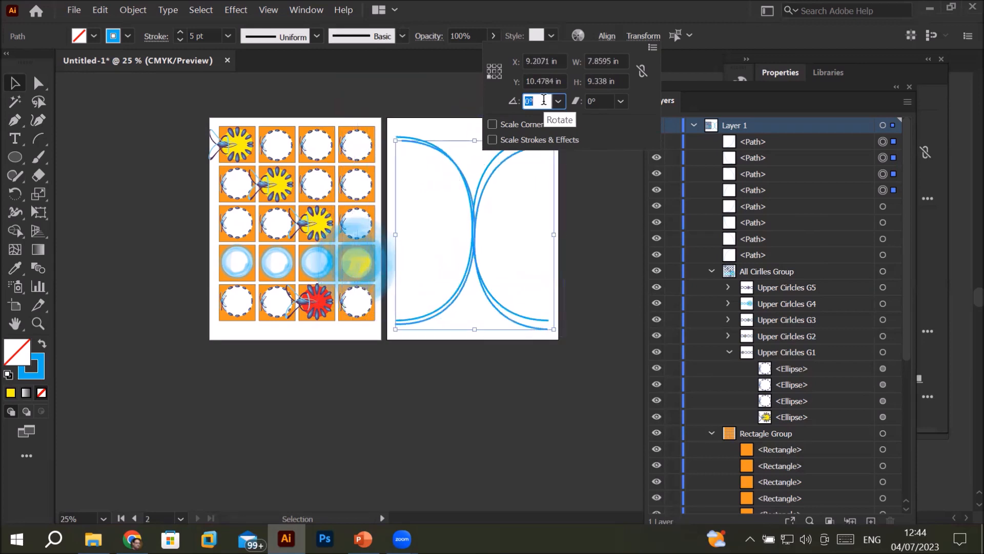
{"action": "key", "text": "Up"}
{"action": "key", "text": "Up"}
{"action": "key", "text": "Up"}
{"action": "key", "text": "Up"}
{"action": "key", "text": "Up"}
{"action": "key", "text": "Up"}
{"action": "key", "text": "Up"}
{"action": "key", "text": "Up"}
{"action": "key", "text": "Up"}
{"action": "key", "text": "Up"}
{"action": "key", "text": "Up"}
{"action": "key", "text": "Up"}
{"action": "key", "text": "Up"}
{"action": "key", "text": "Up"}
{"action": "key", "text": "Up"}
{"action": "key", "text": "Up"}
{"action": "key", "text": "Up"}
{"action": "key", "text": "Up"}
{"action": "key", "text": "Up"}
{"action": "key", "text": "Up"}
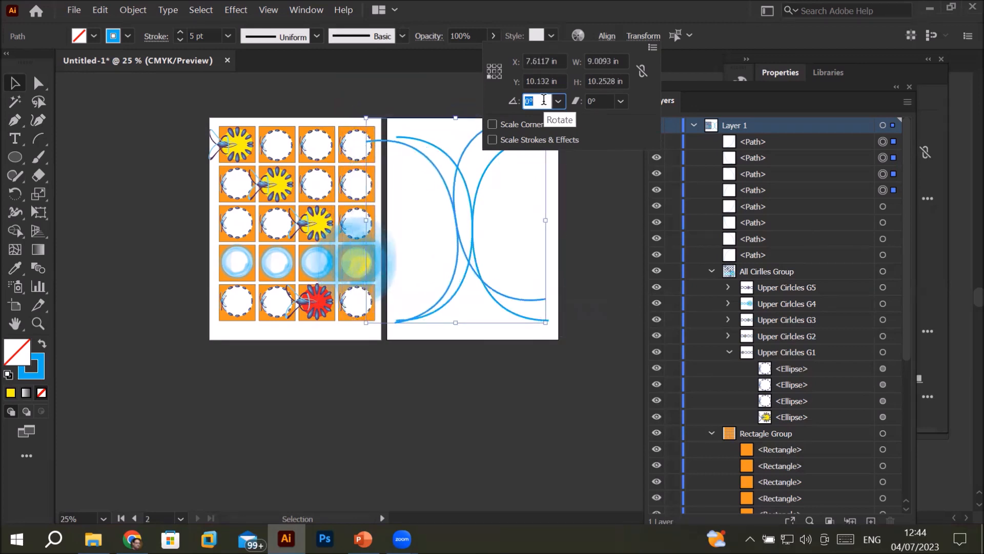
{"action": "key", "text": "Up"}
{"action": "key", "text": "Up"}
{"action": "key", "text": "Up"}
{"action": "key", "text": "Up"}
{"action": "key", "text": "Up"}
{"action": "key", "text": "Up"}
{"action": "key", "text": "Up"}
{"action": "key", "text": "Up"}
{"action": "key", "text": "Up"}
{"action": "key", "text": "Up"}
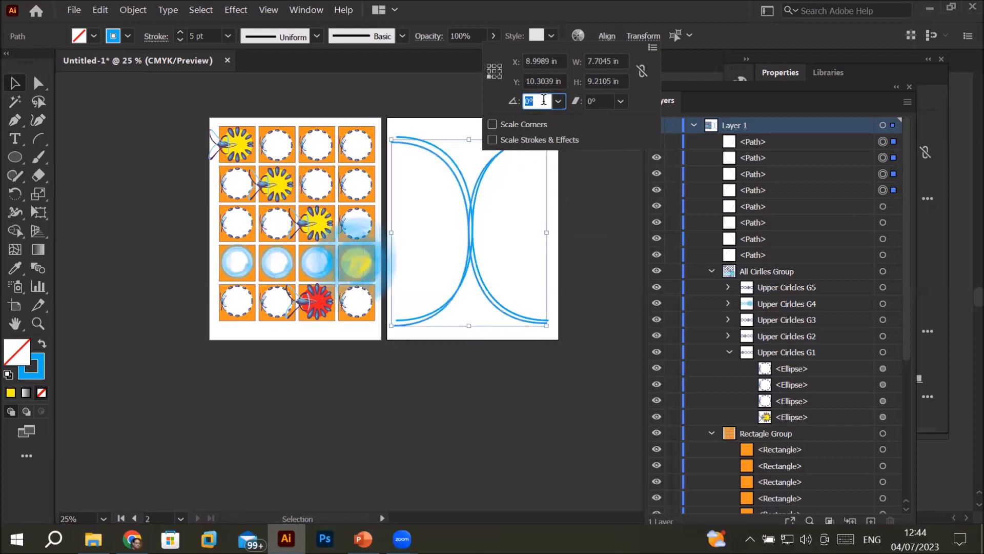
{"action": "key", "text": "Up"}
{"action": "key", "text": "Up"}
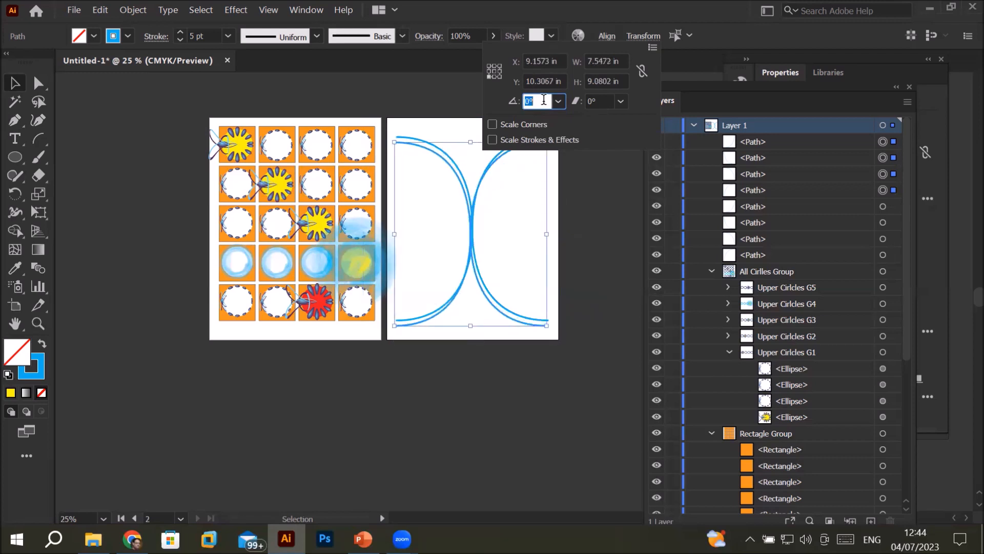
Step: Try to rotate the duplicated arcs by 2° about their centre reference point, adjusting the angle further in small increments
{"action": "left_click", "coordinate": [494, 71]}
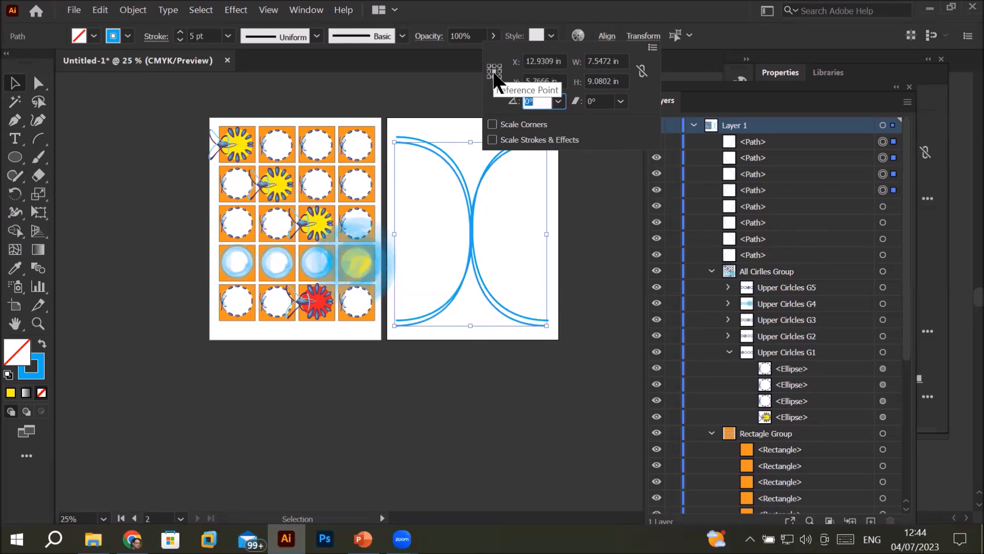
{"action": "type", "text": "2"}
{"action": "key", "text": "Return"}
{"action": "scroll", "coordinate": [545, 100], "scroll_direction": "up", "scroll_amount": 2}
{"action": "scroll", "coordinate": [546, 100], "scroll_direction": "down", "scroll_amount": 6}
{"action": "scroll", "coordinate": [547, 100], "scroll_direction": "down", "scroll_amount": 10}
{"action": "left_click", "coordinate": [525, 196]}
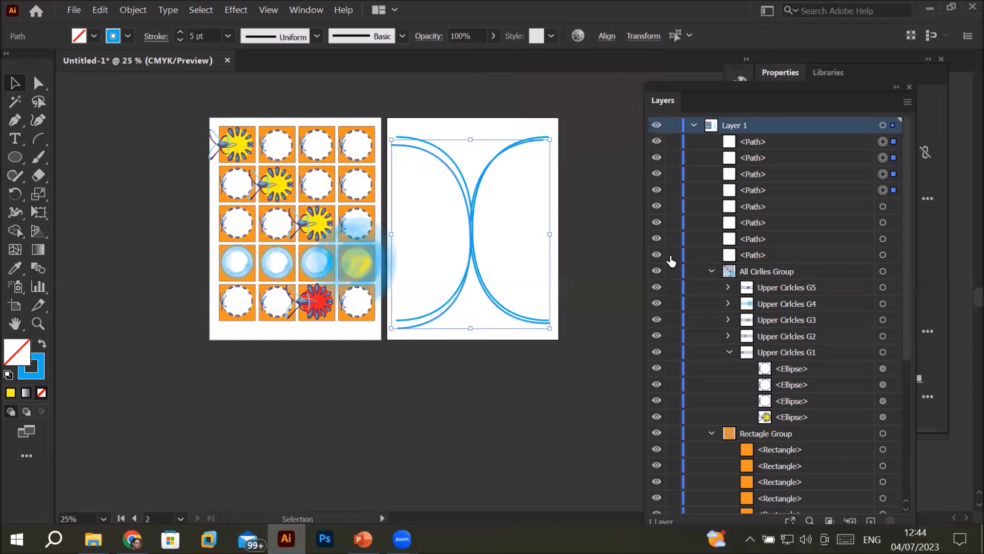
Step: Undo all the rotations and the pasting of the duplicate, leaving only the four original arcs on the second artboard
{"action": "key", "text": "ctrl+z"}
{"action": "key", "text": "ctrl+z"}
{"action": "key", "text": "ctrl+z"}
{"action": "key", "text": "ctrl+z"}
{"action": "key", "text": "ctrl+z"}
{"action": "key", "text": "ctrl+z"}
{"action": "key", "text": "ctrl+z"}
{"action": "key", "text": "ctrl+z"}
{"action": "key", "text": "ctrl+z"}
{"action": "key", "text": "ctrl+z"}
{"action": "key", "text": "ctrl+z"}
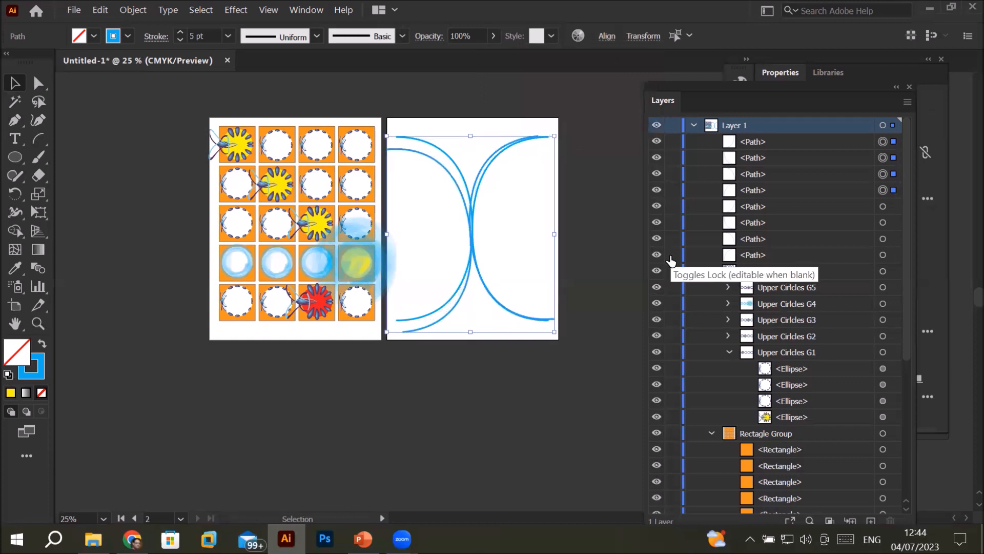
{"action": "key", "text": "ctrl+z"}
{"action": "key", "text": "ctrl+z"}
{"action": "key", "text": "ctrl+z"}
{"action": "key", "text": "ctrl+z"}
{"action": "key", "text": "ctrl+z"}
{"action": "key", "text": "ctrl+z"}
{"action": "key", "text": "ctrl+z"}
{"action": "key", "text": "ctrl+z"}
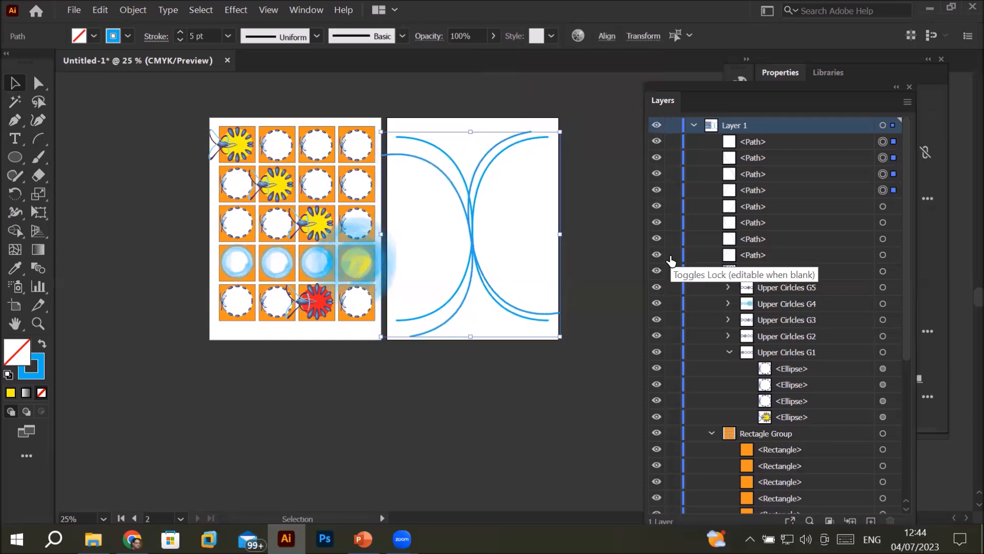
{"action": "key", "text": "ctrl+z"}
{"action": "key", "text": "ctrl+z"}
{"action": "key", "text": "ctrl+z"}
{"action": "key", "text": "ctrl+z"}
{"action": "key", "text": "ctrl+z"}
{"action": "key", "text": "ctrl+z"}
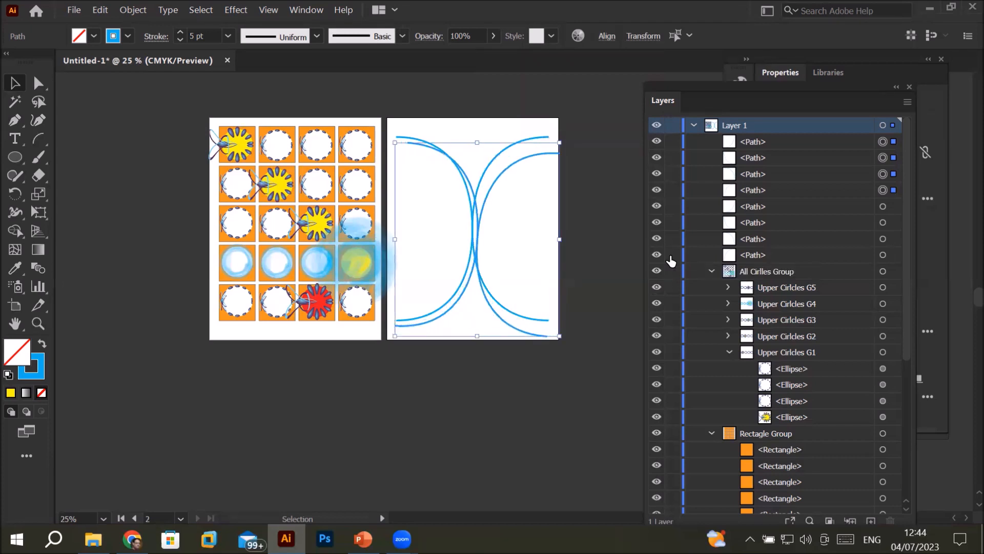
{"action": "key", "text": "ctrl+z"}
{"action": "key", "text": "ctrl+z"}
{"action": "key", "text": "ctrl+z"}
{"action": "key", "text": "ctrl+z"}
{"action": "key", "text": "ctrl+z"}
{"action": "key", "text": "ctrl+z"}
{"action": "key", "text": "ctrl+z"}
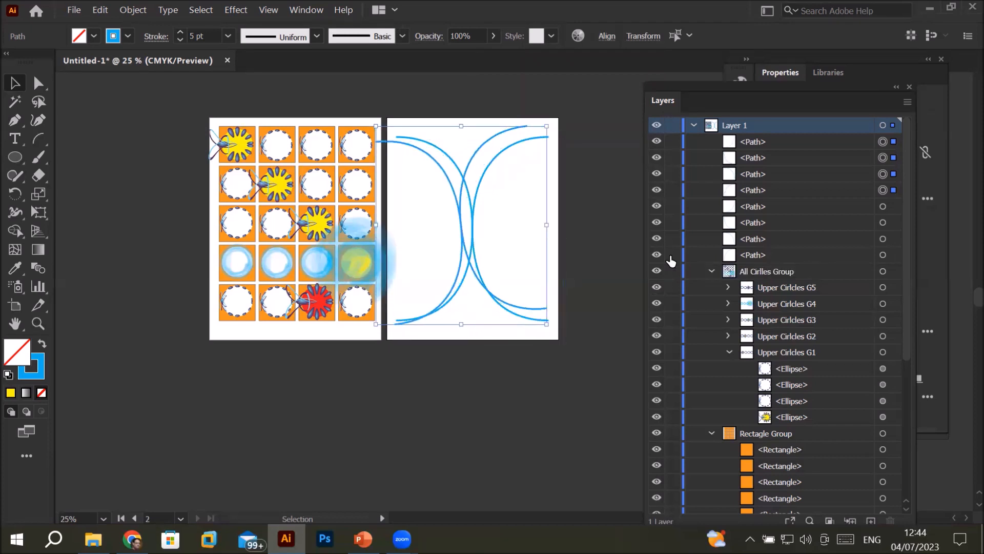
{"action": "key", "text": "ctrl+z"}
{"action": "key", "text": "ctrl+z"}
{"action": "key", "text": "ctrl+z"}
{"action": "key", "text": "ctrl+z"}
{"action": "key", "text": "ctrl+z"}
{"action": "key", "text": "ctrl+z"}
{"action": "key", "text": "ctrl+z"}
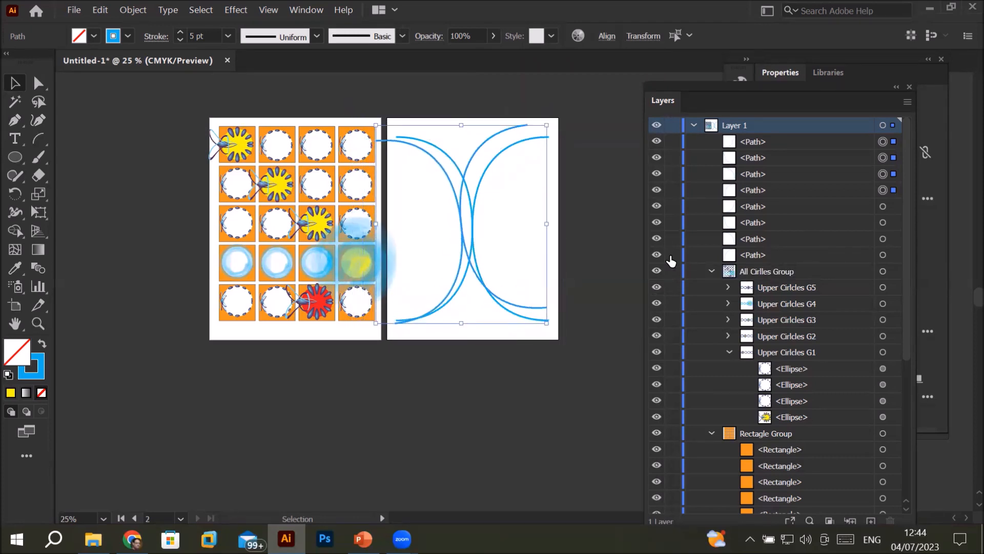
{"action": "key", "text": "ctrl+z"}
{"action": "key", "text": "ctrl+z"}
{"action": "key", "text": "ctrl+z"}
{"action": "key", "text": "ctrl+z"}
{"action": "key", "text": "ctrl+z"}
{"action": "key", "text": "ctrl+z"}
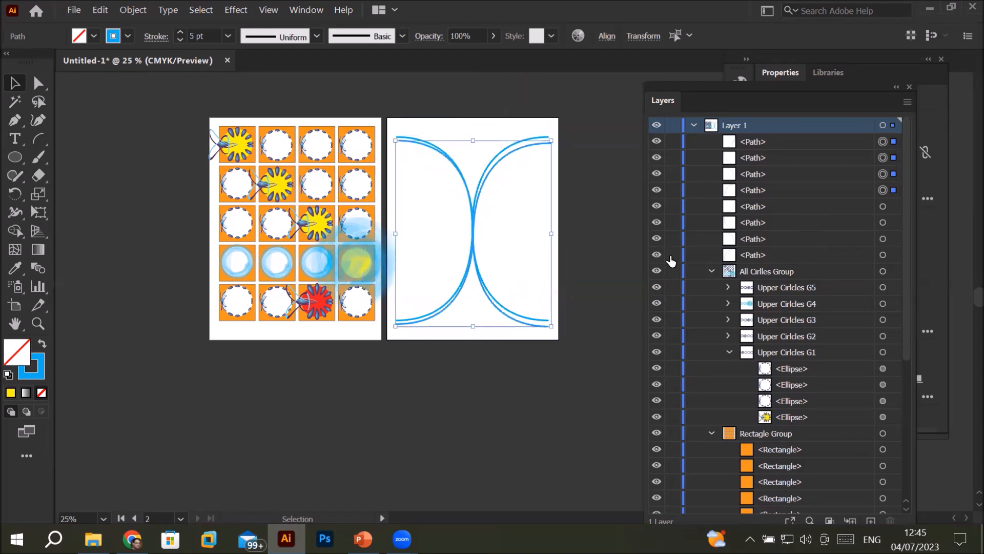
{"action": "key", "text": "ctrl+z"}
{"action": "key", "text": "ctrl+z"}
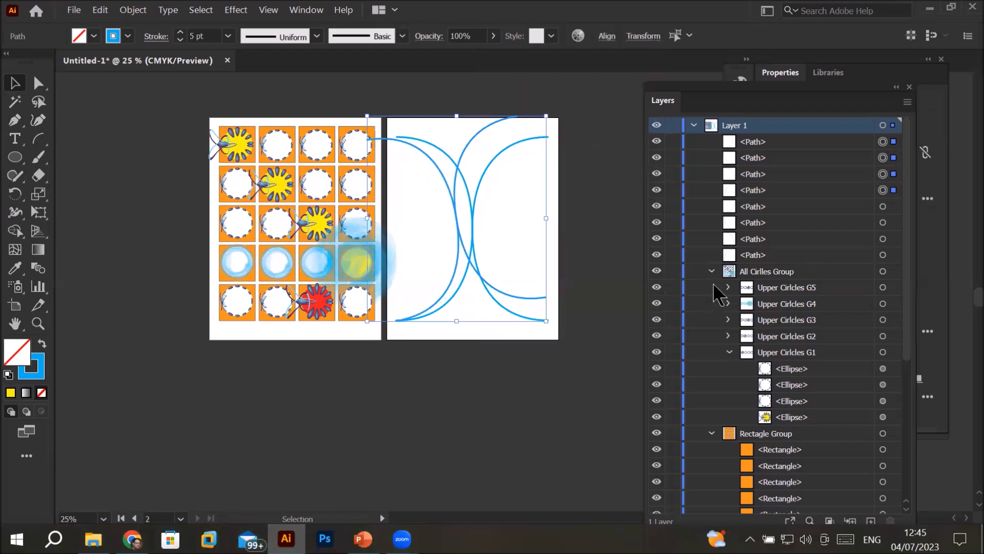
{"action": "key", "text": "ctrl+z"}
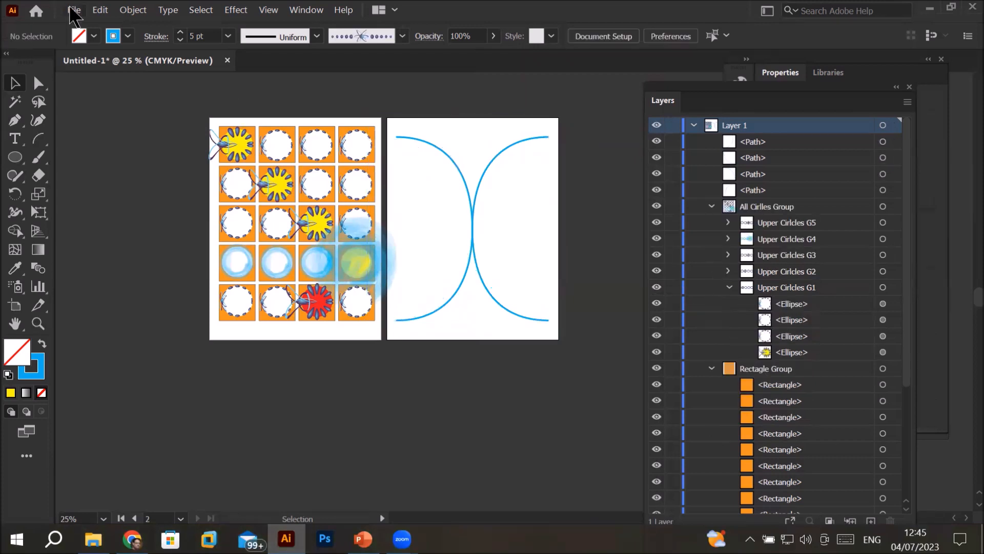
Step: Copy the four arcs on the second artboard and paste them in front of the originals
{"action": "left_click_drag", "start_coordinate": [405, 111], "coordinate": [574, 372]}
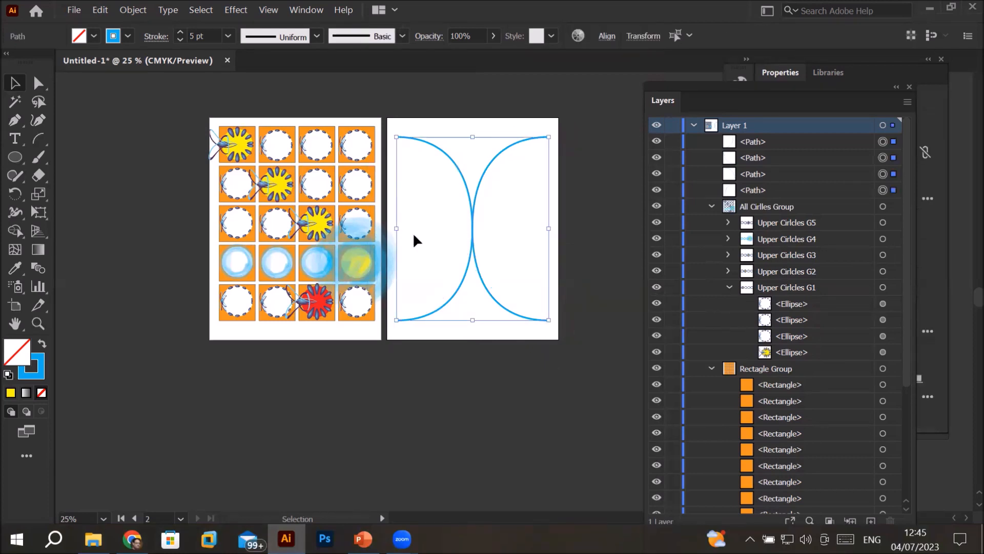
{"action": "left_click", "coordinate": [101, 10]}
{"action": "left_click", "coordinate": [141, 77]}
{"action": "left_click", "coordinate": [100, 11]}
{"action": "left_click", "coordinate": [151, 109]}
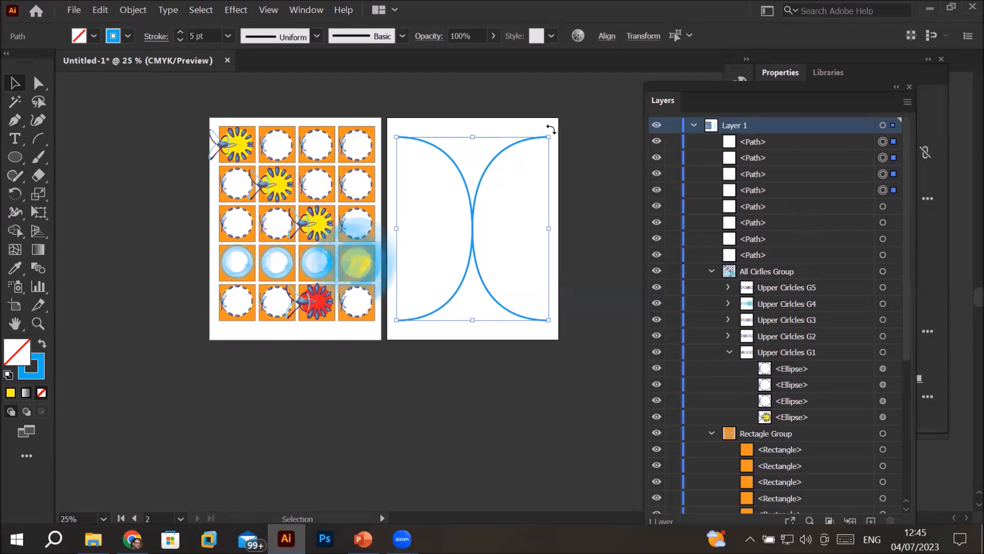
Step: Try to rotate the pasted arcs freehand about their centre, and undo that rotation
{"action": "left_click_drag", "start_coordinate": [586, 156], "coordinate": [609, 186]}
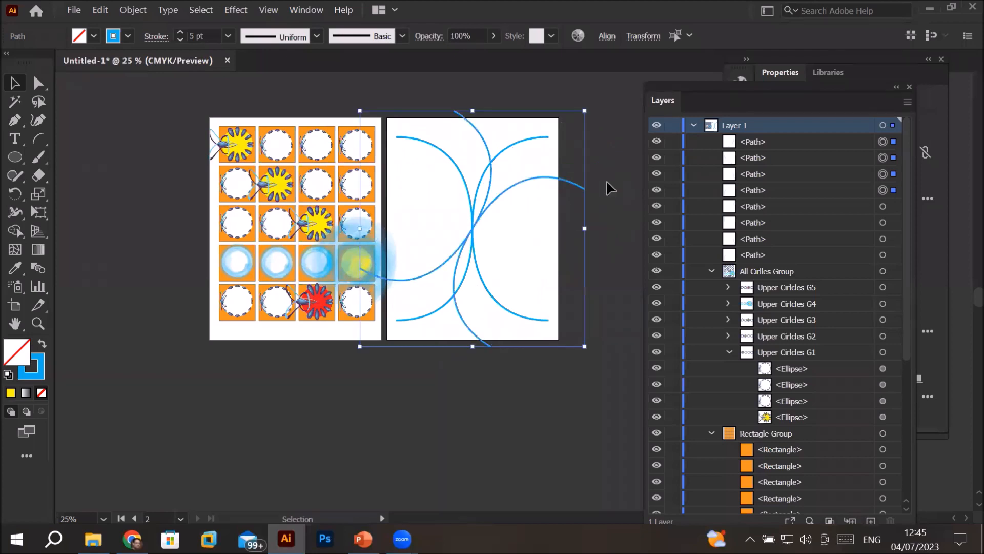
{"action": "key", "text": "ctrl"}
{"action": "key", "text": "ctrl+z"}
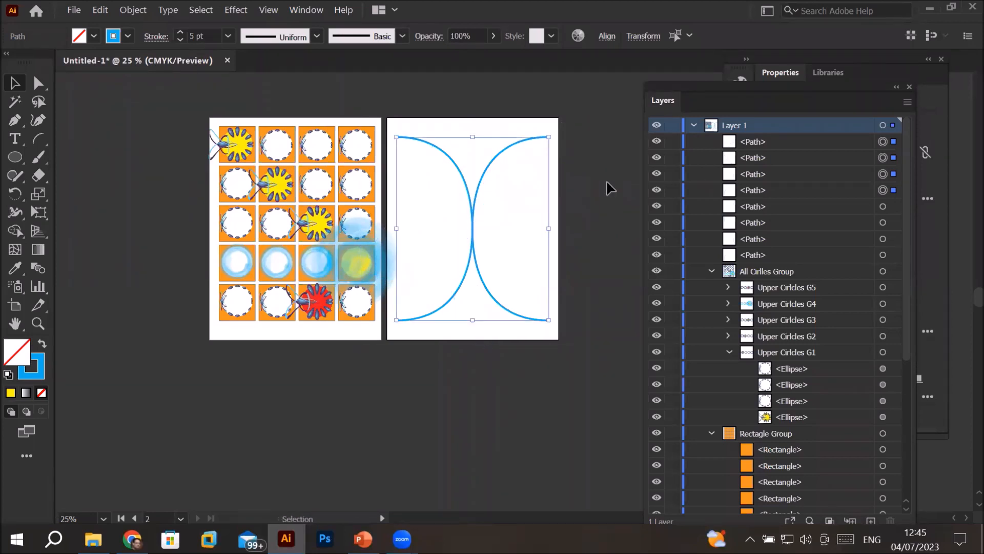
Step: Set the pasted arcs' reference point to the top-left corner and increase their rotation in 1° increments
{"action": "left_click", "coordinate": [790, 75]}
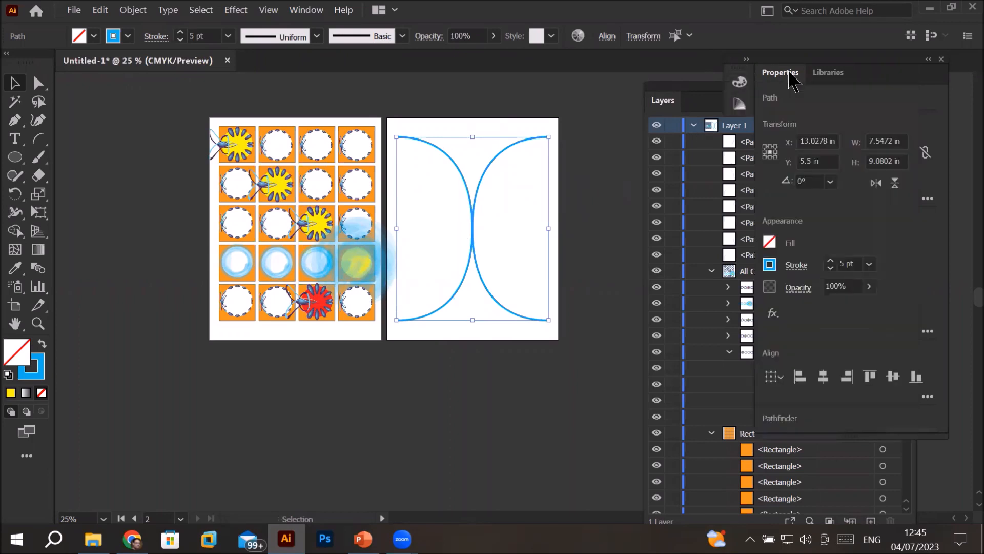
{"action": "left_click", "coordinate": [830, 182]}
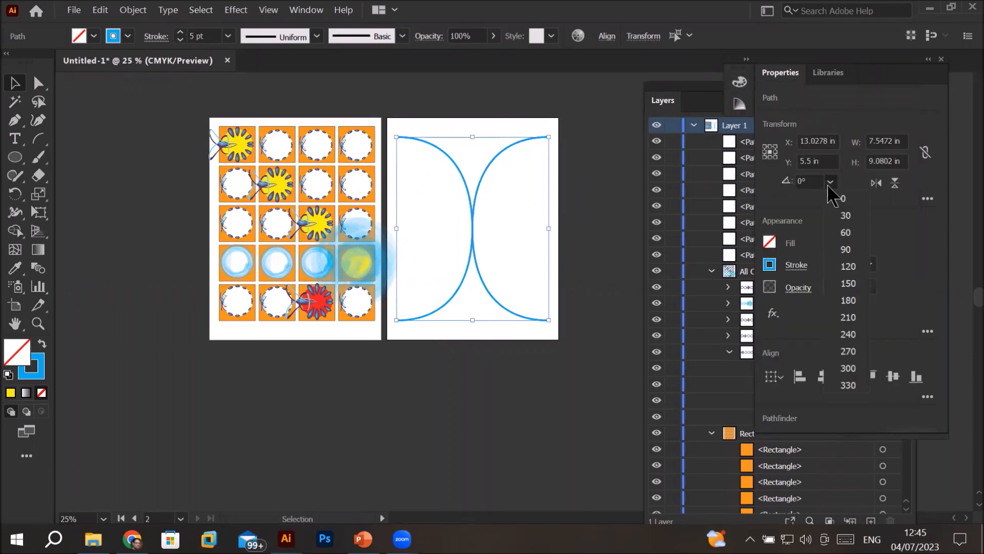
{"action": "left_click", "coordinate": [821, 180]}
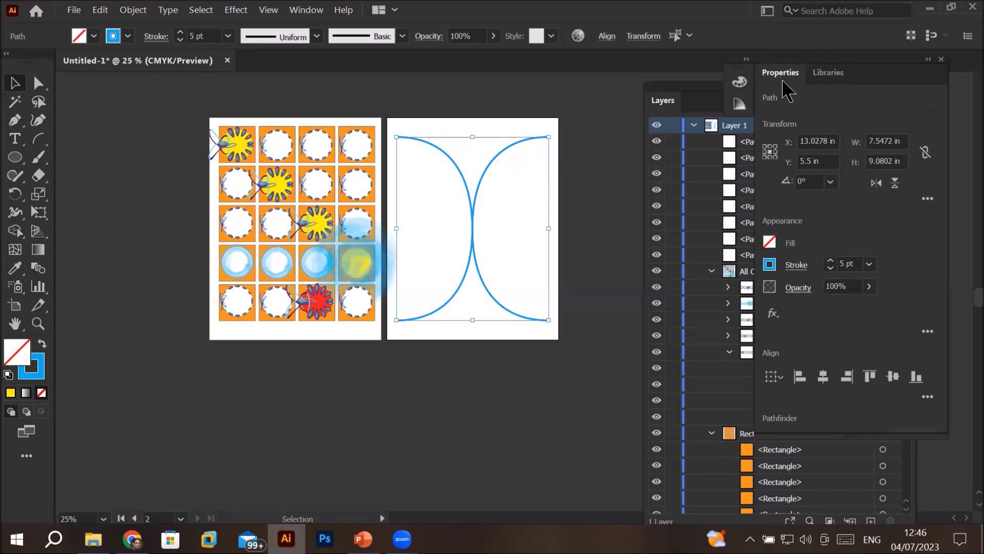
{"action": "left_click", "coordinate": [765, 149]}
{"action": "left_click", "coordinate": [818, 183]}
{"action": "key", "text": "Up"}
{"action": "key", "text": "Up"}
{"action": "key", "text": "Up"}
{"action": "key", "text": "Up"}
{"action": "key", "text": "Up"}
{"action": "key", "text": "Up"}
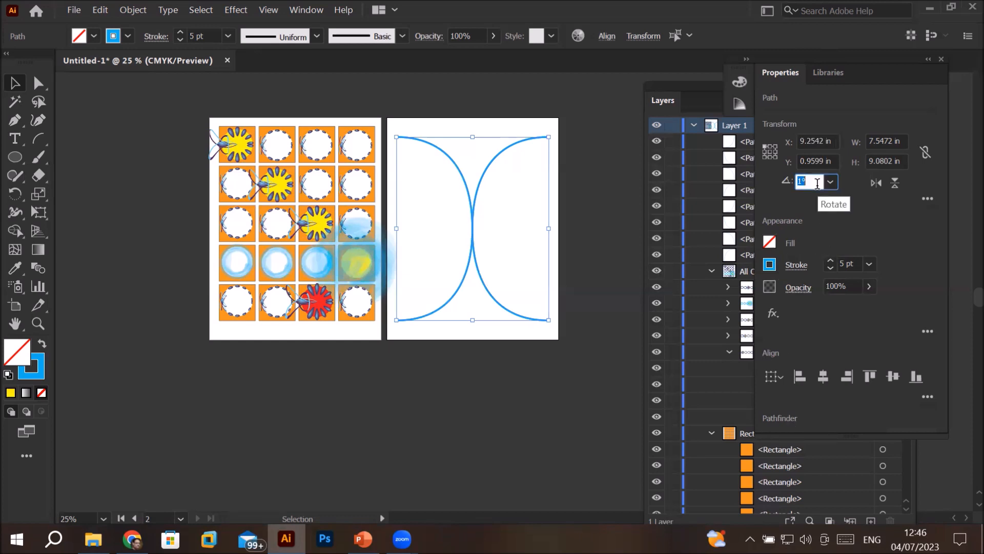
{"action": "key", "text": "Up"}
{"action": "key", "text": "Up"}
{"action": "key", "text": "Up"}
{"action": "key", "text": "Up"}
{"action": "key", "text": "Up"}
{"action": "key", "text": "Up"}
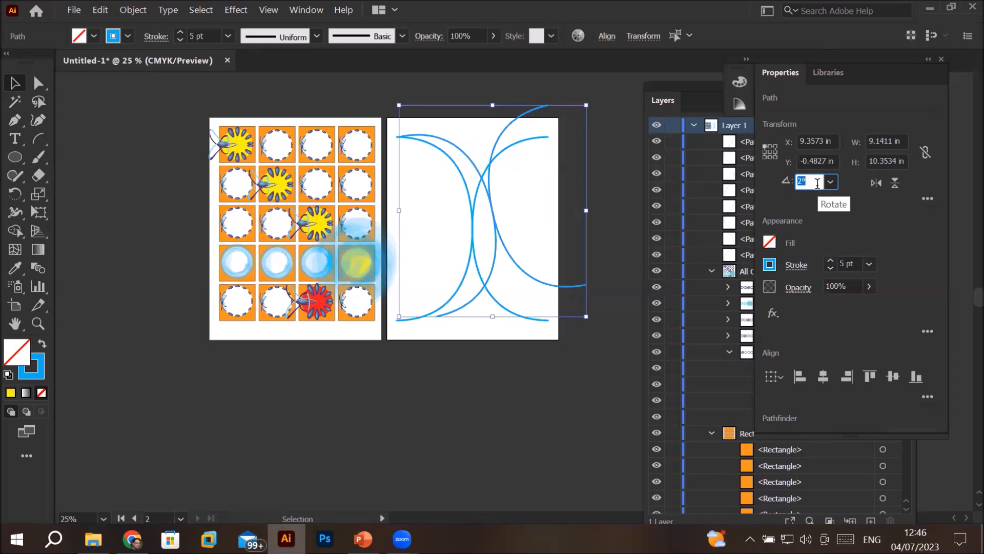
Step: Vary the pasted arcs' rotation back and forth in small increments about the top-left reference point
{"action": "key", "text": "Down"}
{"action": "key", "text": "Down"}
{"action": "key", "text": "Down"}
{"action": "key", "text": "Down"}
{"action": "key", "text": "Down"}
{"action": "key", "text": "Down"}
{"action": "key", "text": "Down"}
{"action": "key", "text": "Down"}
{"action": "key", "text": "Down"}
{"action": "key", "text": "Down"}
{"action": "key", "text": "Down"}
{"action": "key", "text": "Down"}
{"action": "key", "text": "Down"}
{"action": "key", "text": "Down"}
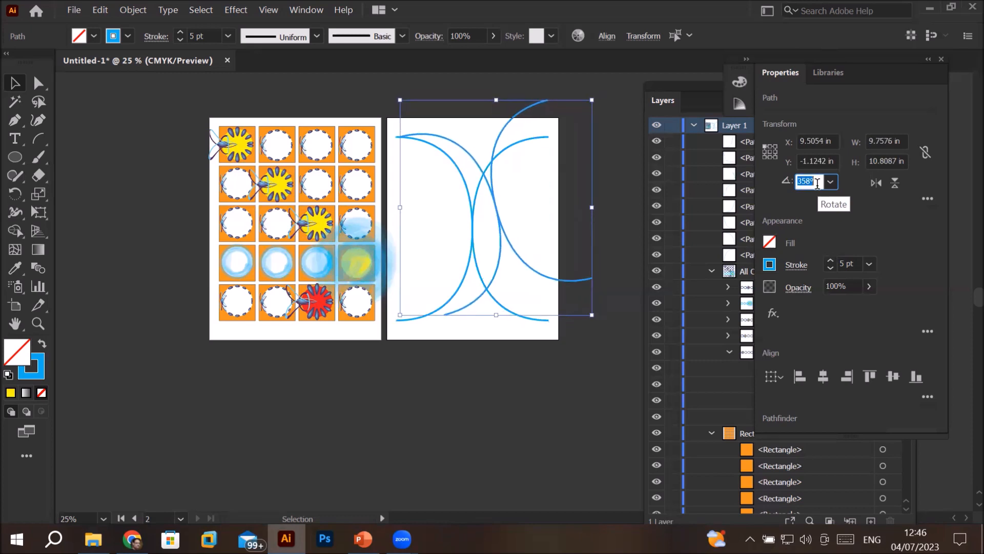
{"action": "key", "text": "Up"}
{"action": "key", "text": "Up"}
{"action": "key", "text": "Up"}
{"action": "key", "text": "Up"}
{"action": "key", "text": "Up"}
{"action": "key", "text": "Up"}
{"action": "key", "text": "Up"}
{"action": "key", "text": "Up"}
{"action": "key", "text": "Up"}
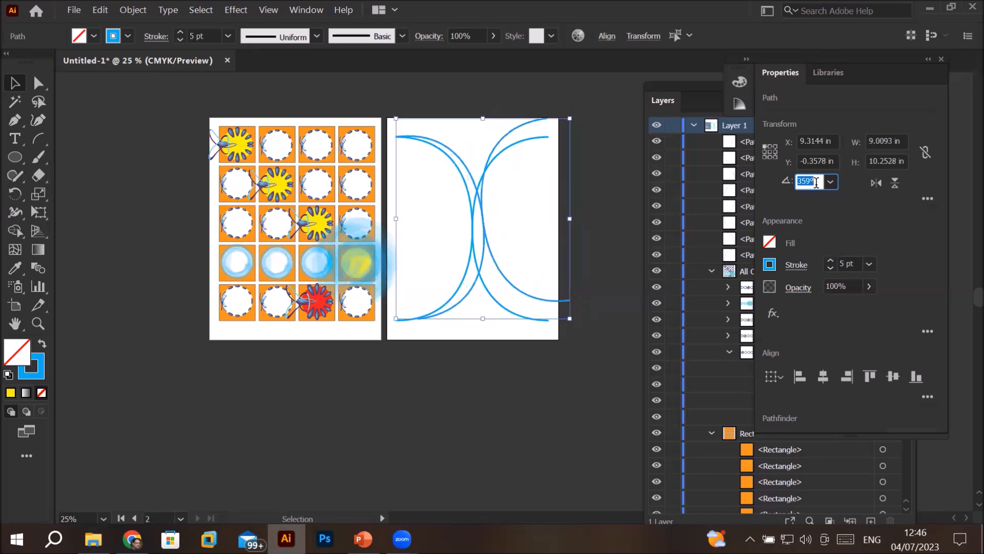
Step: Reduce the pasted arcs' rotation until they sit about 3° from the originals, and select their upper-right arc
{"action": "key", "text": "Down"}
{"action": "key", "text": "Down"}
{"action": "key", "text": "Down"}
{"action": "key", "text": "Down"}
{"action": "key", "text": "Down"}
{"action": "key", "text": "Down"}
{"action": "key", "text": "Down"}
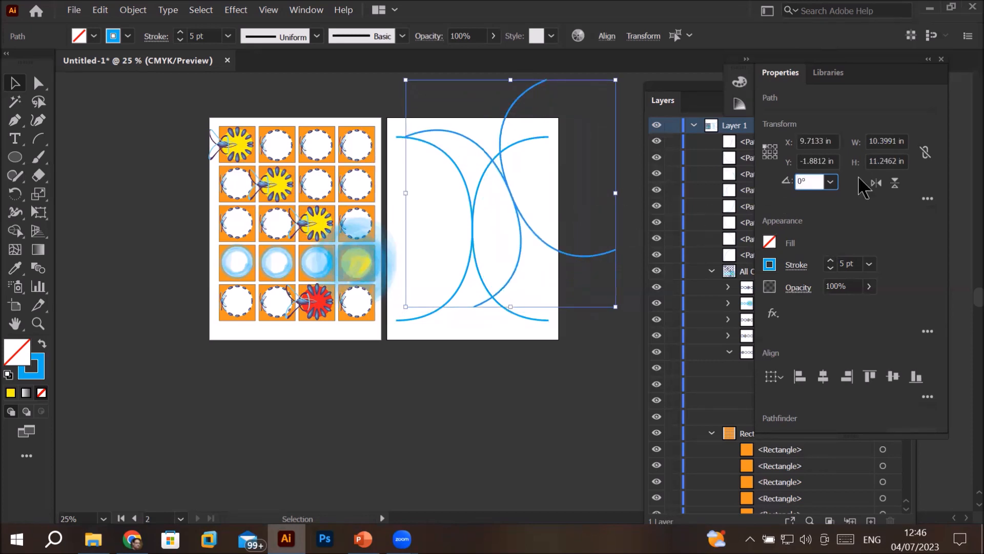
{"action": "key", "text": "Down"}
{"action": "key", "text": "Down"}
{"action": "key", "text": "Down"}
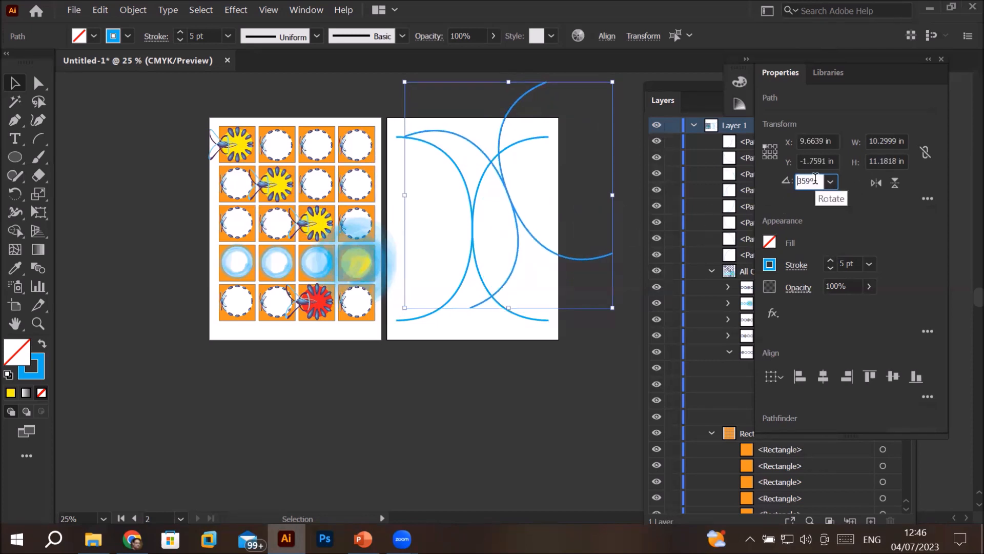
{"action": "key", "text": "Down"}
{"action": "key", "text": "Down"}
{"action": "key", "text": "Down"}
{"action": "key", "text": "Down"}
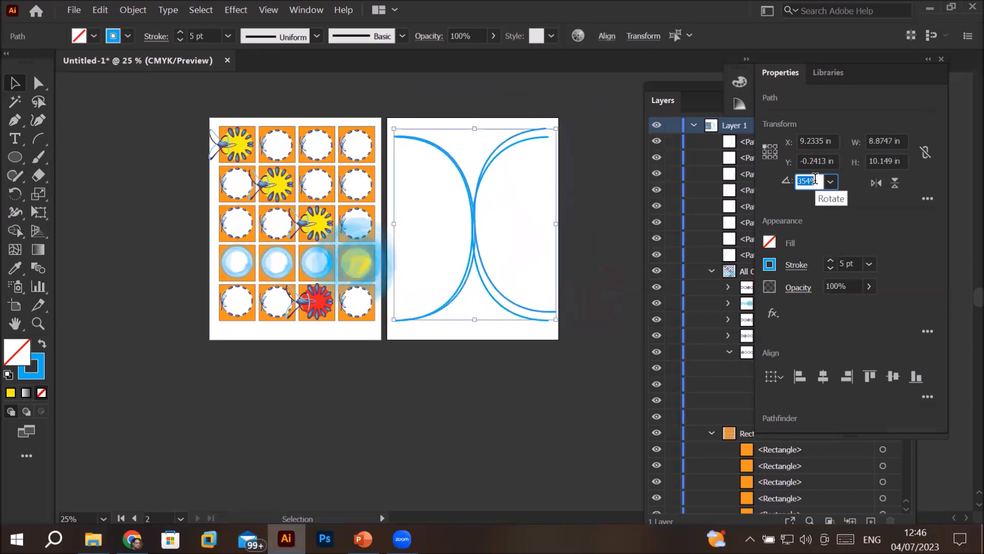
{"action": "scroll", "coordinate": [815, 179], "scroll_direction": "up", "scroll_amount": 4}
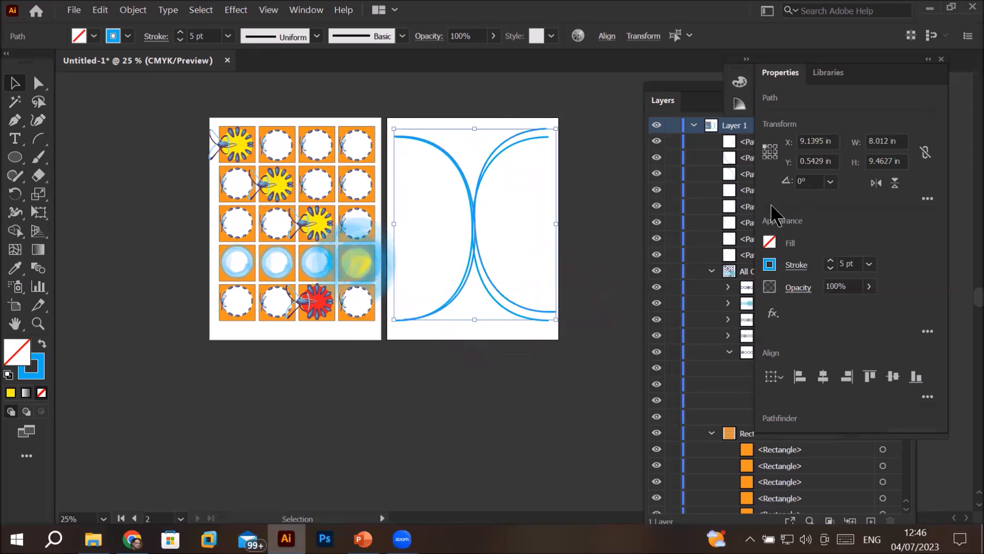
{"action": "left_click", "coordinate": [605, 206]}
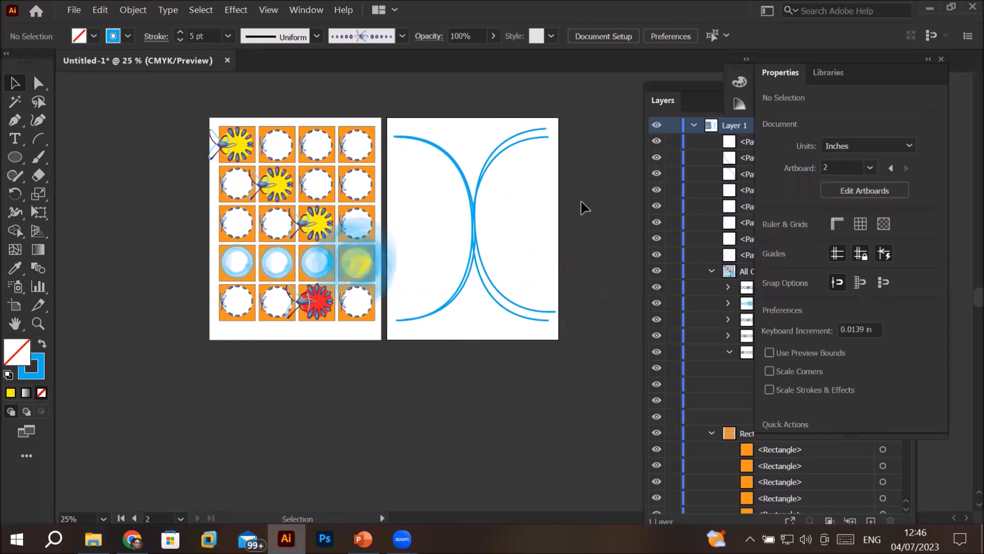
{"action": "left_click", "coordinate": [473, 187]}
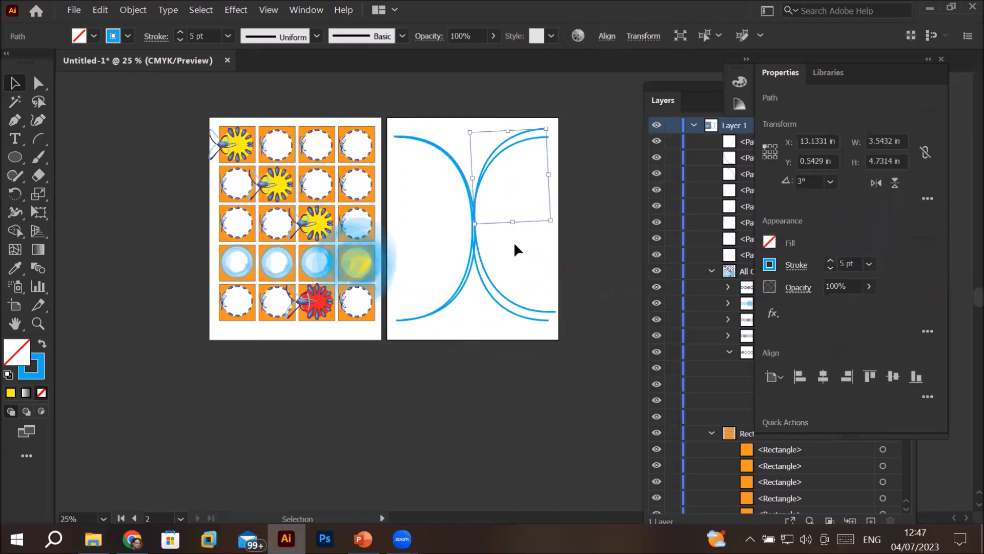
Step: Undo the incremental rotations and the pasted copy of the arcs
{"action": "key", "text": "ctrl+z"}
{"action": "key", "text": "ctrl+z"}
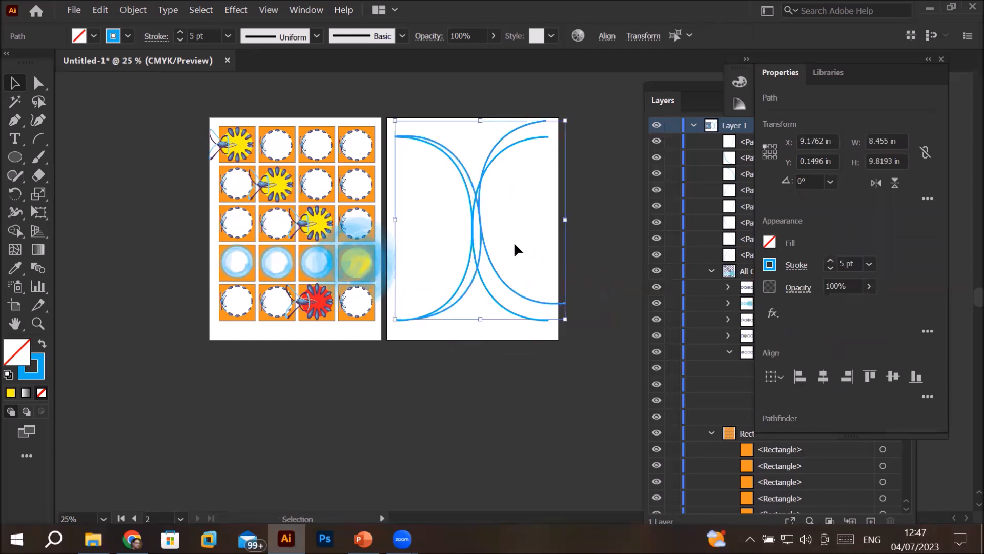
{"action": "key", "text": "ctrl+z"}
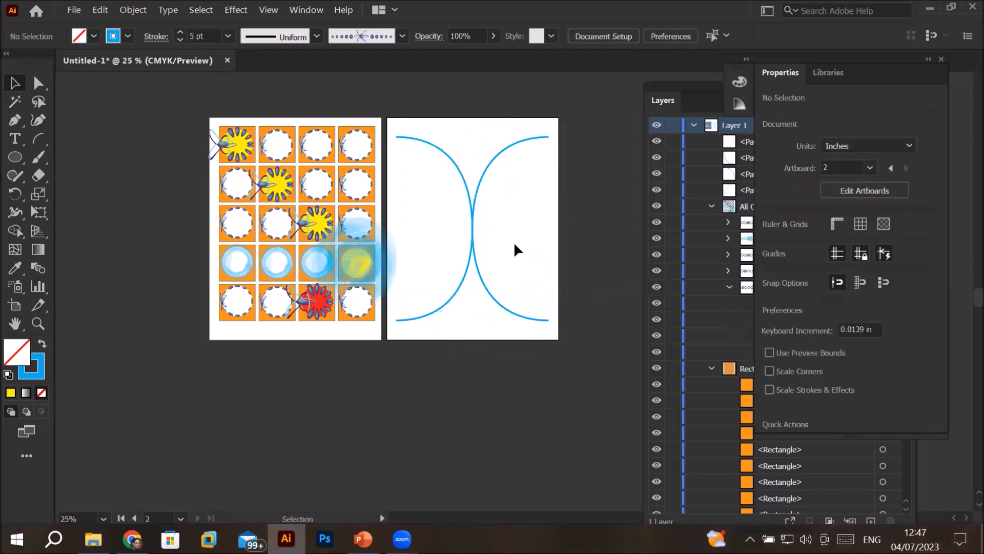
Step: Copy the four blue arcs on the second artboard and paste the copy directly in front of the originals
{"action": "left_click", "coordinate": [100, 14]}
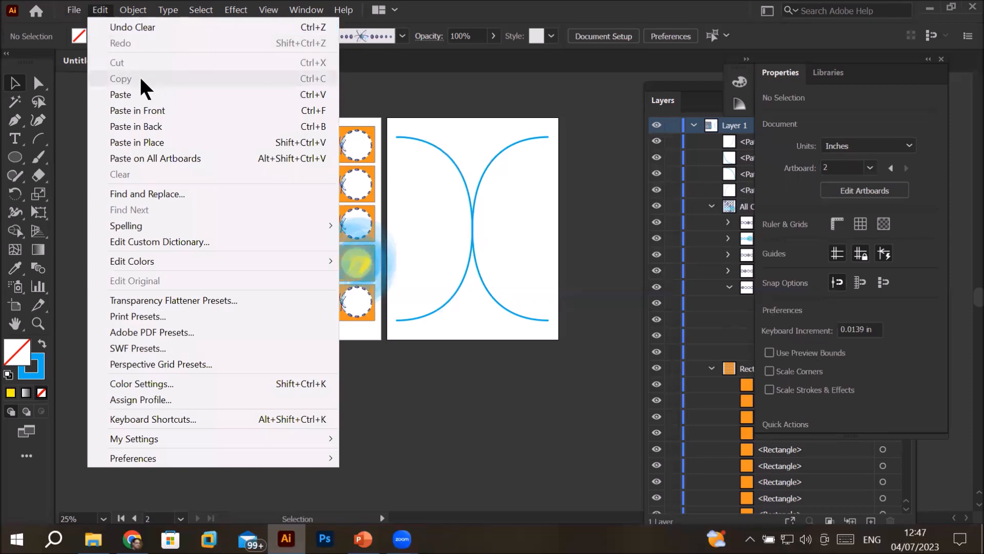
{"action": "left_click_drag", "start_coordinate": [396, 110], "coordinate": [543, 359]}
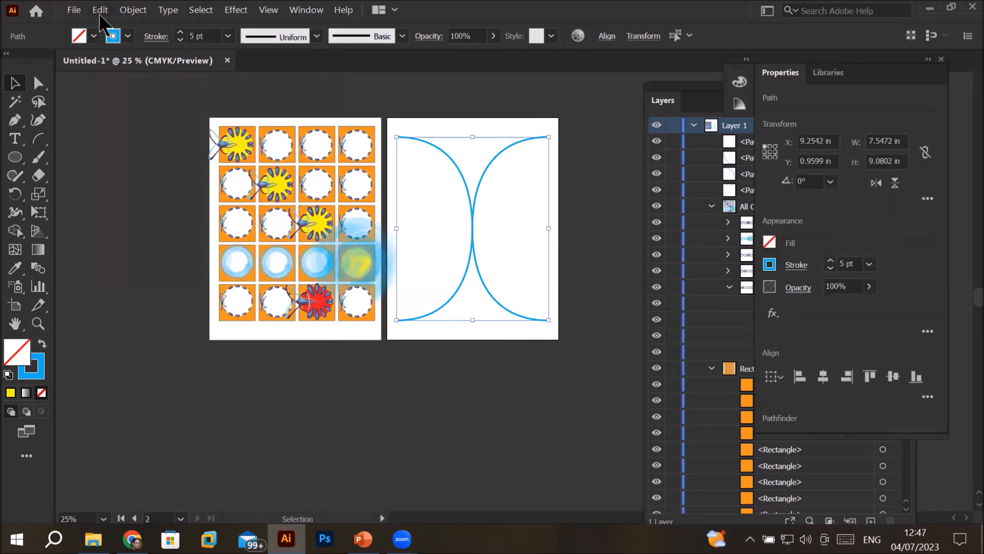
{"action": "left_click", "coordinate": [100, 10]}
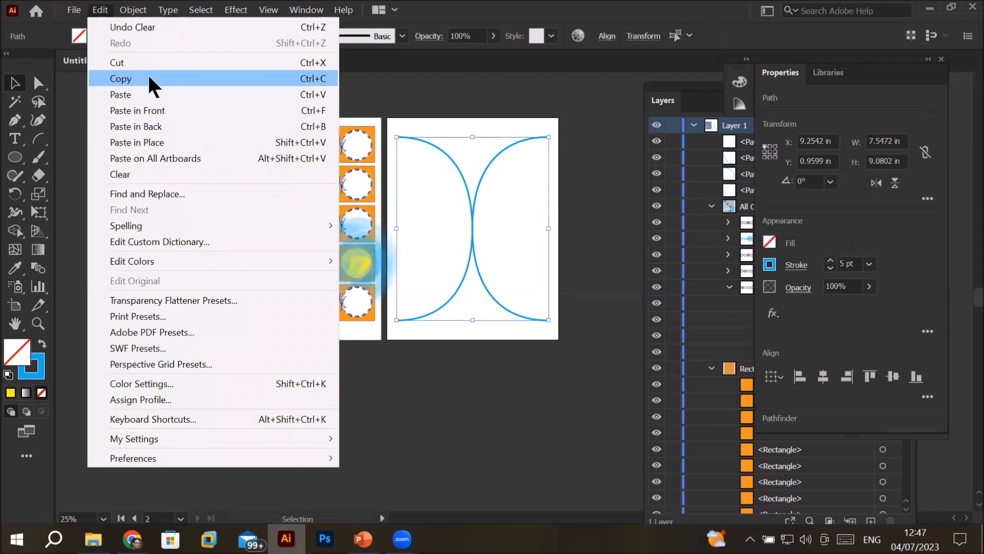
{"action": "left_click", "coordinate": [150, 80]}
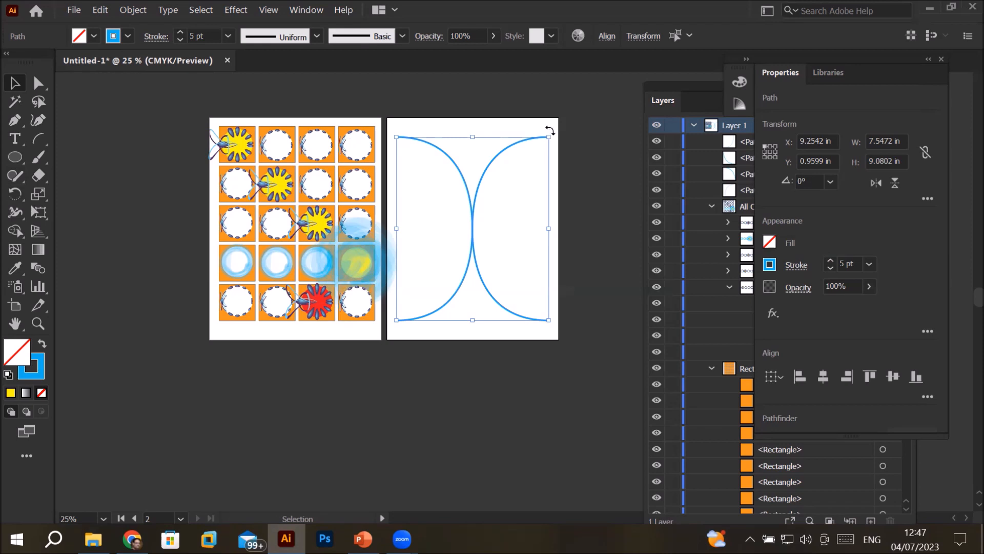
{"action": "mouse_move", "coordinate": [550, 130]}
{"action": "left_mouse_down"}
{"action": "mouse_move", "coordinate": [578, 243]}
{"action": "mouse_move", "coordinate": [569, 322]}
{"action": "mouse_move", "coordinate": [588, 264]}
{"action": "mouse_move", "coordinate": [559, 146]}
{"action": "mouse_move", "coordinate": [543, 140]}
{"action": "left_mouse_up"}
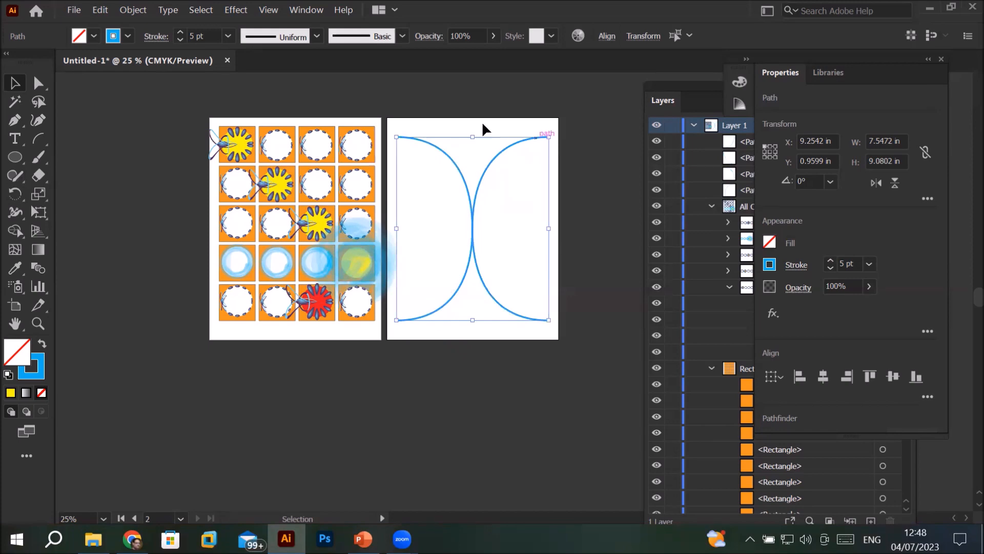
{"action": "left_click", "coordinate": [100, 11]}
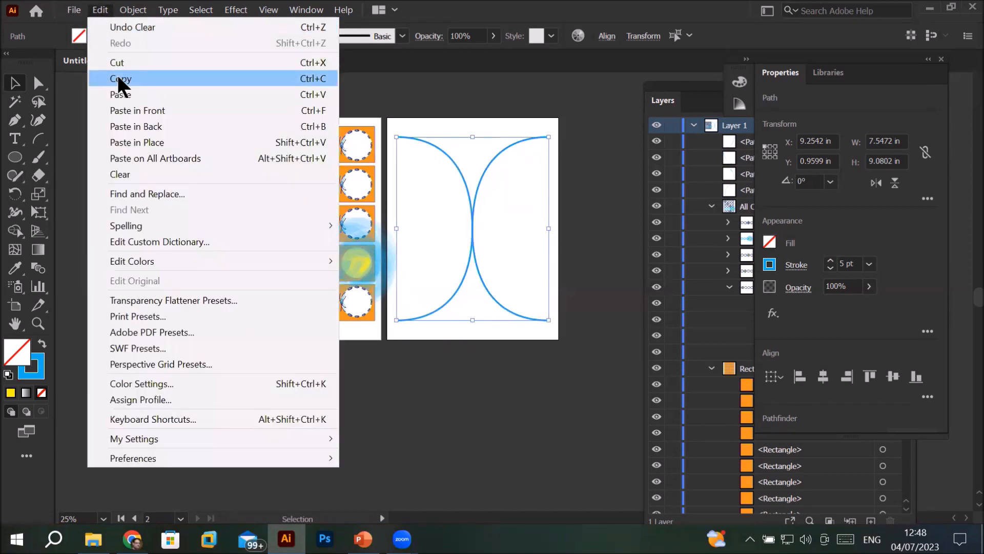
{"action": "left_click", "coordinate": [100, 10]}
{"action": "left_click", "coordinate": [100, 11]}
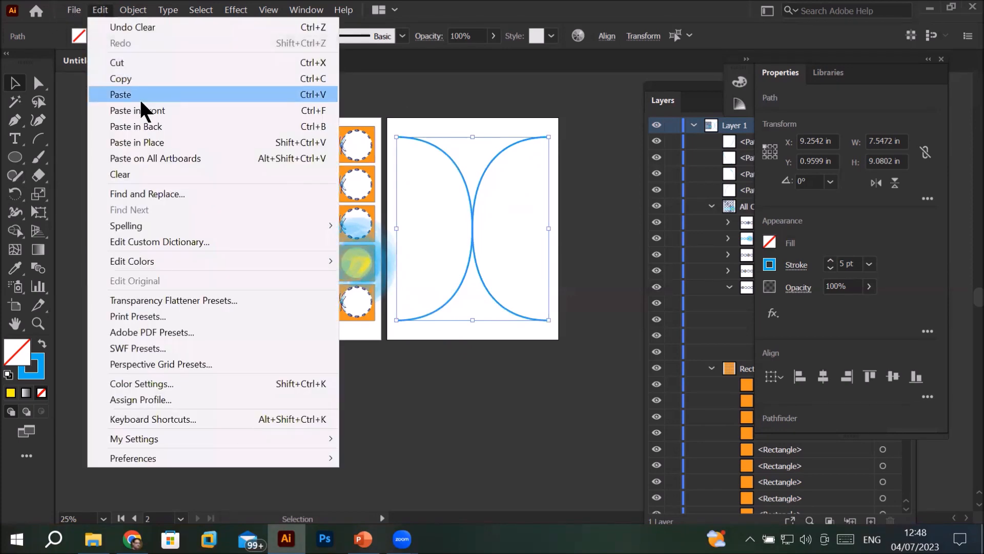
{"action": "left_click", "coordinate": [152, 113]}
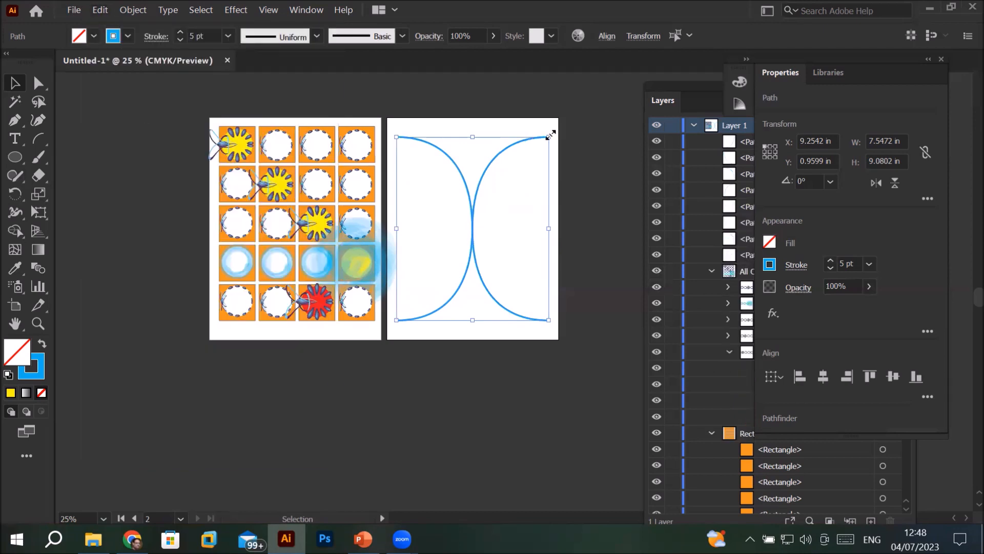
Step: Try rotating the pasted arcs roughly a quarter turn about their centre, and undo both the rotation and the paste
{"action": "left_click_drag", "start_coordinate": [562, 138], "coordinate": [569, 302]}
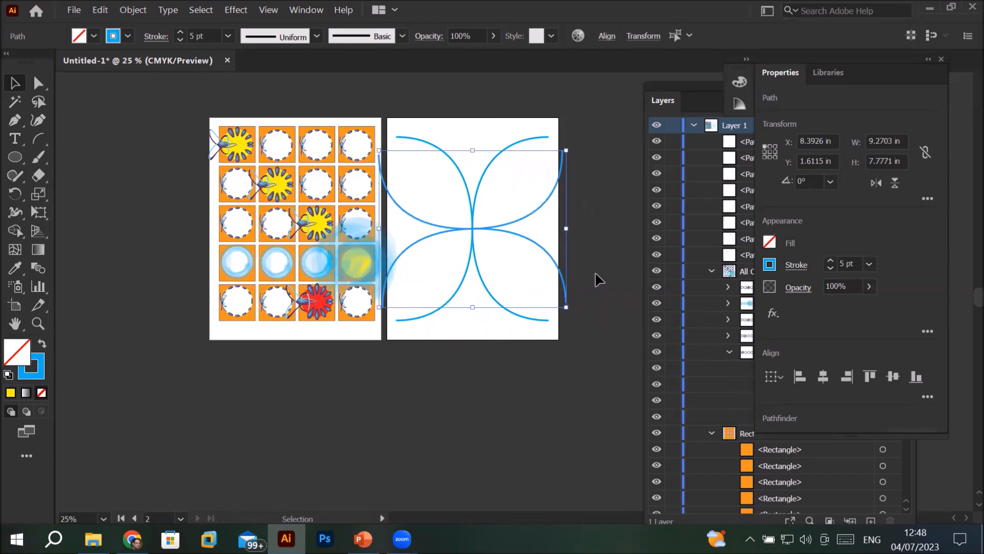
{"action": "key", "text": "ctrl+z"}
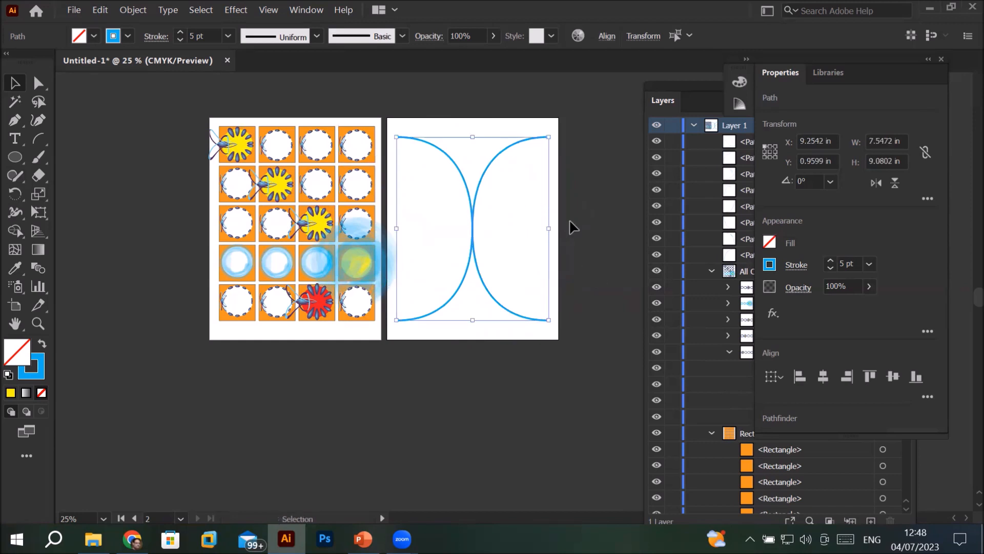
{"action": "left_click", "coordinate": [573, 226]}
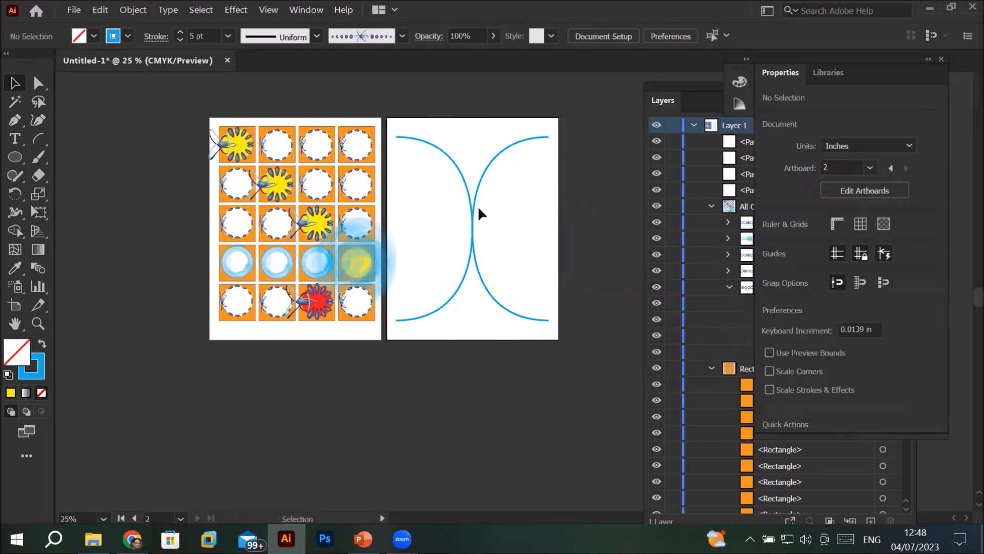
Step: Delete the four blue arcs from the second artboard and pick the Arc tool
{"action": "left_click_drag", "start_coordinate": [407, 119], "coordinate": [553, 351]}
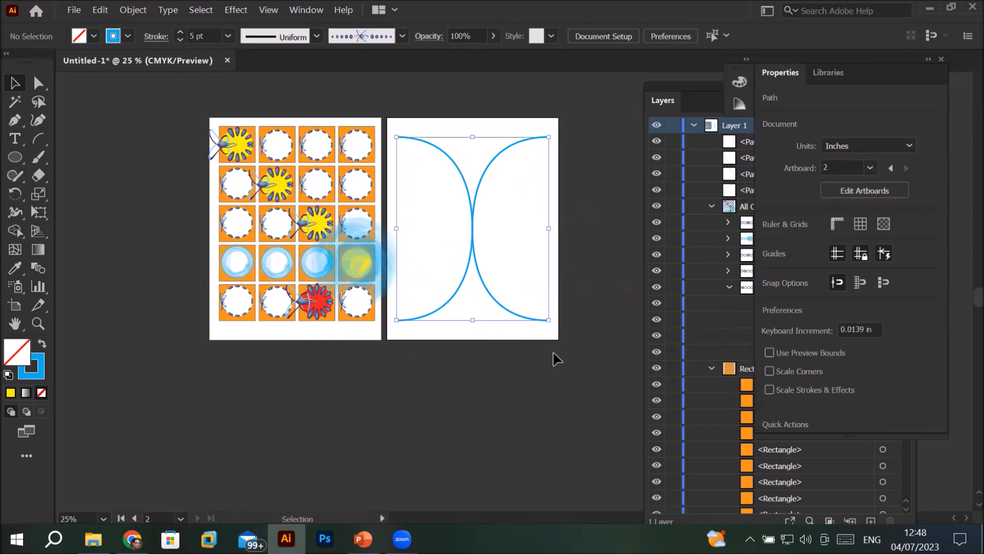
{"action": "key", "text": "Delete"}
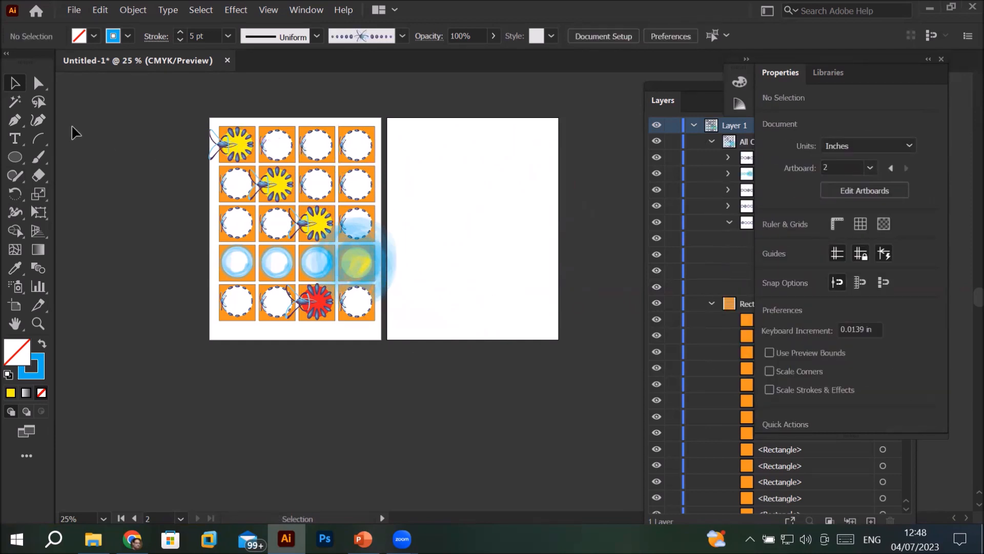
{"action": "left_click", "coordinate": [39, 141]}
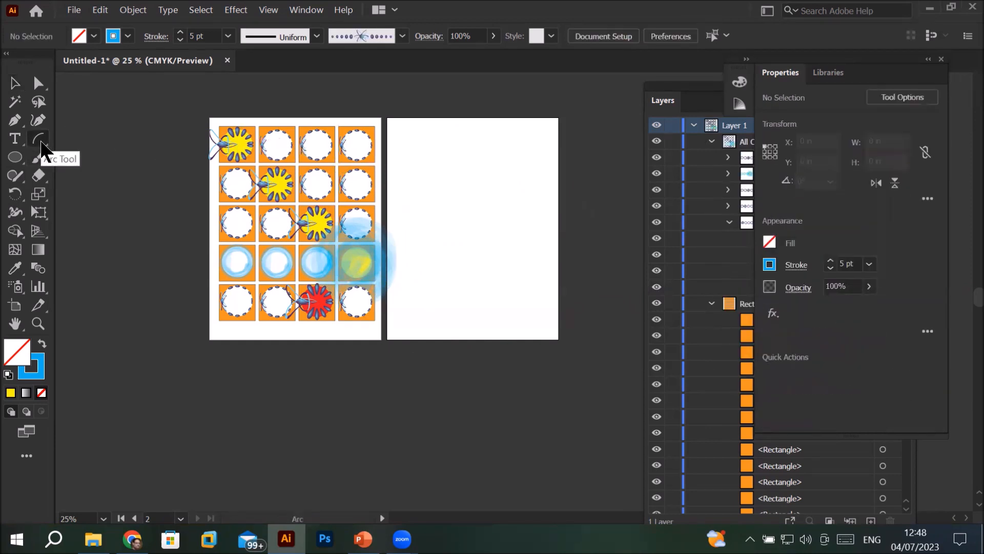
{"action": "left_click", "coordinate": [41, 144]}
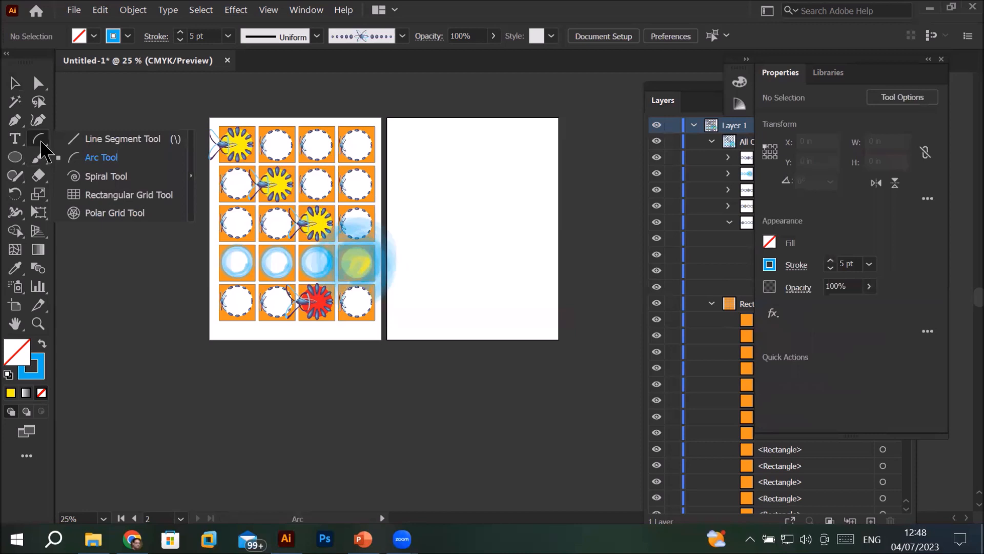
{"action": "left_click", "coordinate": [96, 158]}
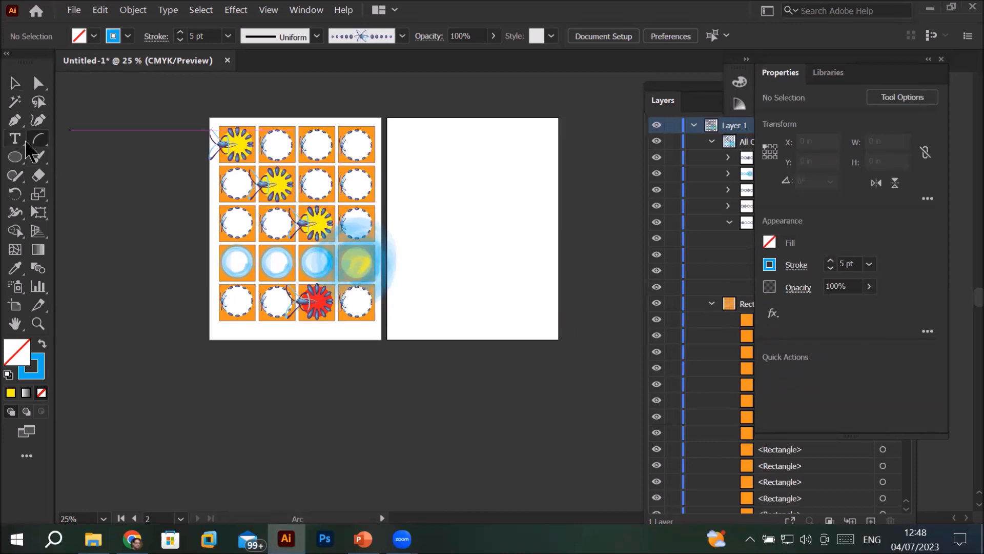
Step: Draw an upright ellipse about 3.16 × 4.24 in near the middle of the second artboard and give it the purple fill 9A00B5
{"action": "left_click", "coordinate": [15, 157]}
{"action": "left_click_drag", "start_coordinate": [439, 198], "coordinate": [505, 286]}
{"action": "double_click", "coordinate": [26, 357]}
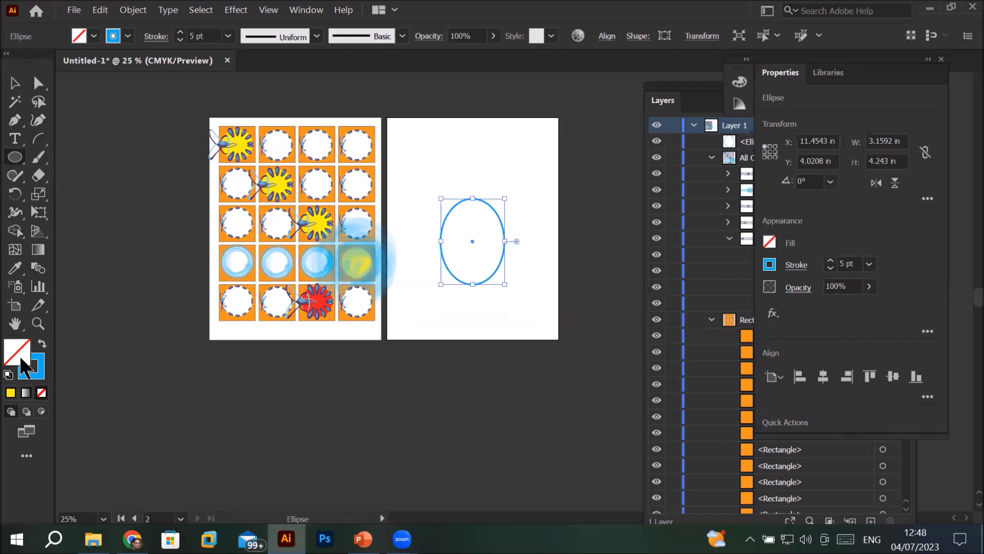
{"action": "left_click", "coordinate": [664, 267]}
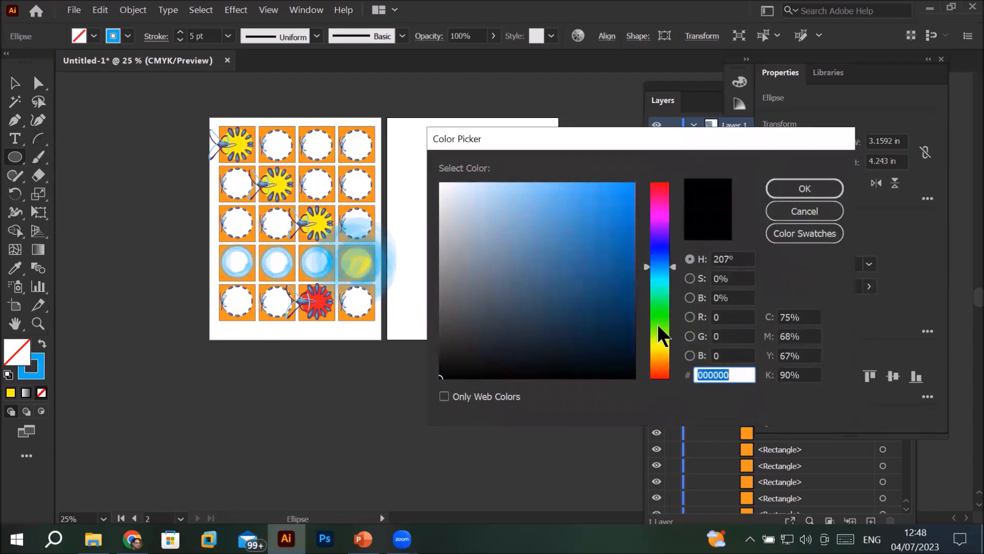
{"action": "left_click", "coordinate": [669, 221]}
{"action": "left_click", "coordinate": [625, 194]}
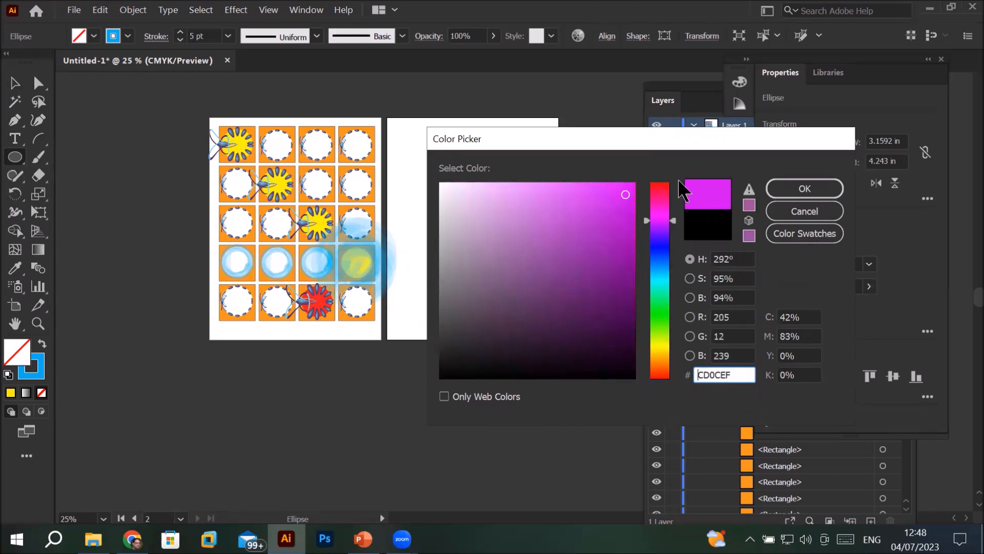
{"action": "left_click_drag", "start_coordinate": [626, 194], "coordinate": [635, 239]}
{"action": "left_click", "coordinate": [798, 188]}
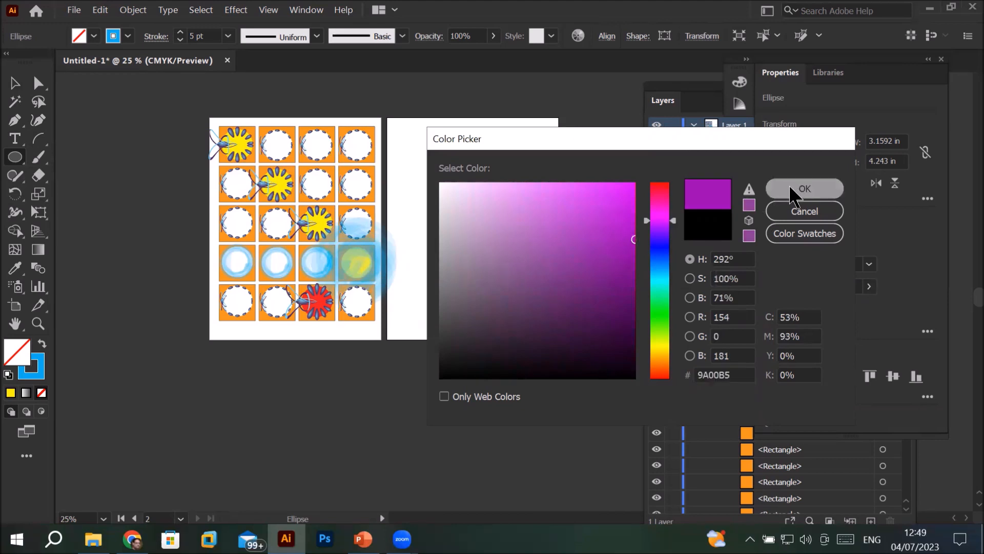
Step: Draw a curved stem about 1.15 × 1.45 in rising from the ellipse's top with the Arc tool, and set its stroke to 21 pt
{"action": "left_click", "coordinate": [39, 139]}
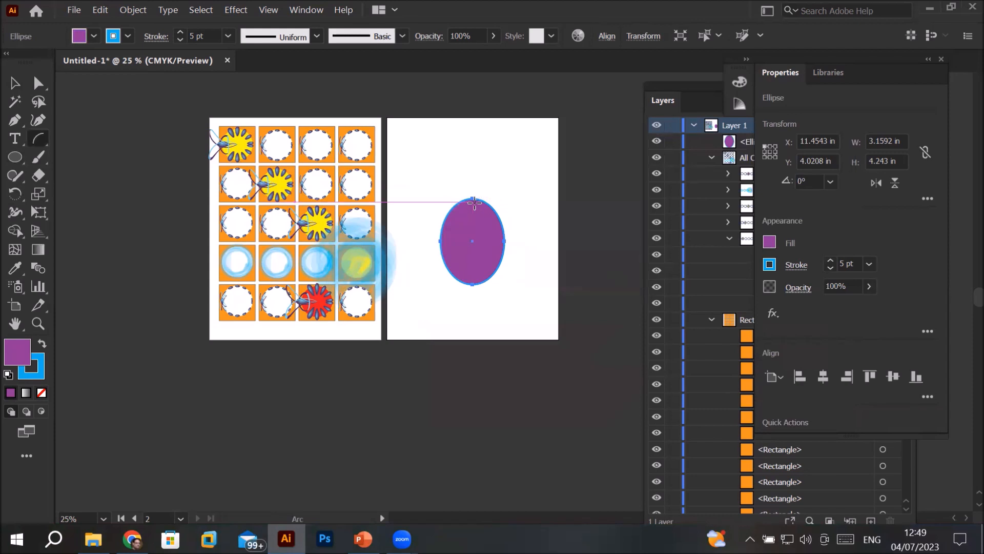
{"action": "left_click_drag", "start_coordinate": [473, 201], "coordinate": [496, 176]}
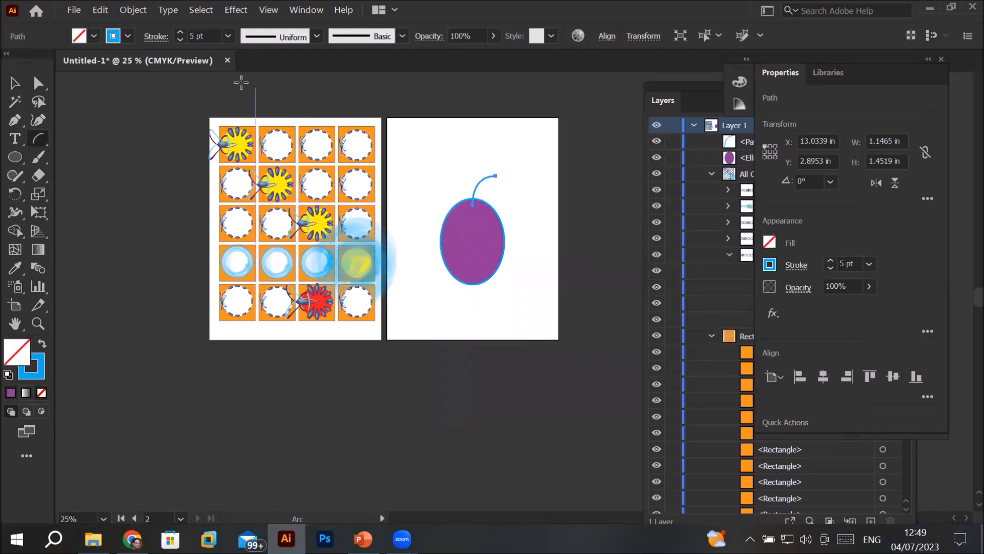
{"action": "left_click", "coordinate": [181, 32]}
{"action": "left_click", "coordinate": [180, 33]}
{"action": "left_click", "coordinate": [181, 33]}
{"action": "left_click", "coordinate": [181, 33]}
{"action": "left_click", "coordinate": [180, 33]}
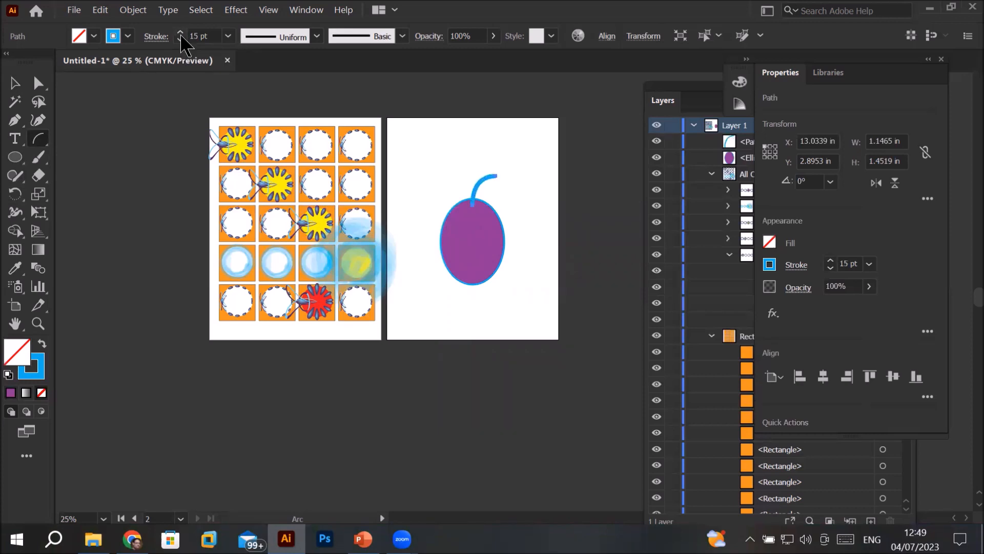
{"action": "left_click", "coordinate": [181, 33]}
{"action": "key", "text": "v"}
{"action": "left_click", "coordinate": [453, 188]}
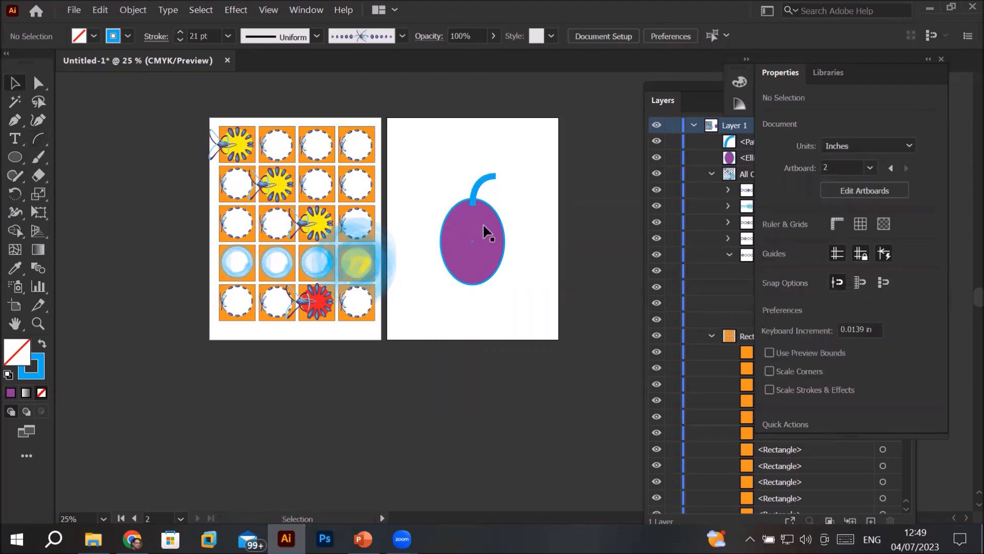
Step: Draw a circle about 0.55 in wide at the stem's base and give it the default white fill and 1 pt black stroke
{"action": "scroll", "coordinate": [483, 225], "scroll_direction": "up", "scroll_amount": 1}
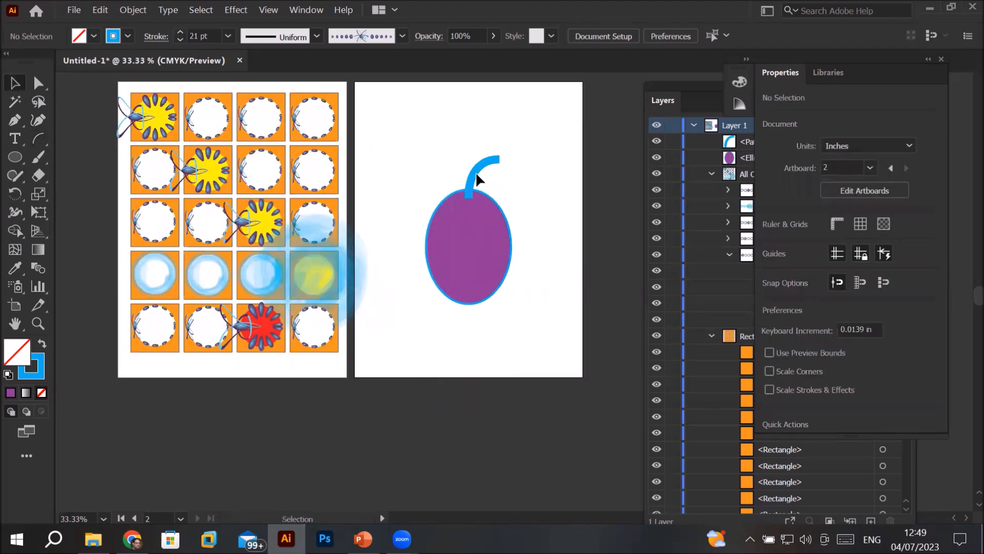
{"action": "left_click", "coordinate": [15, 157]}
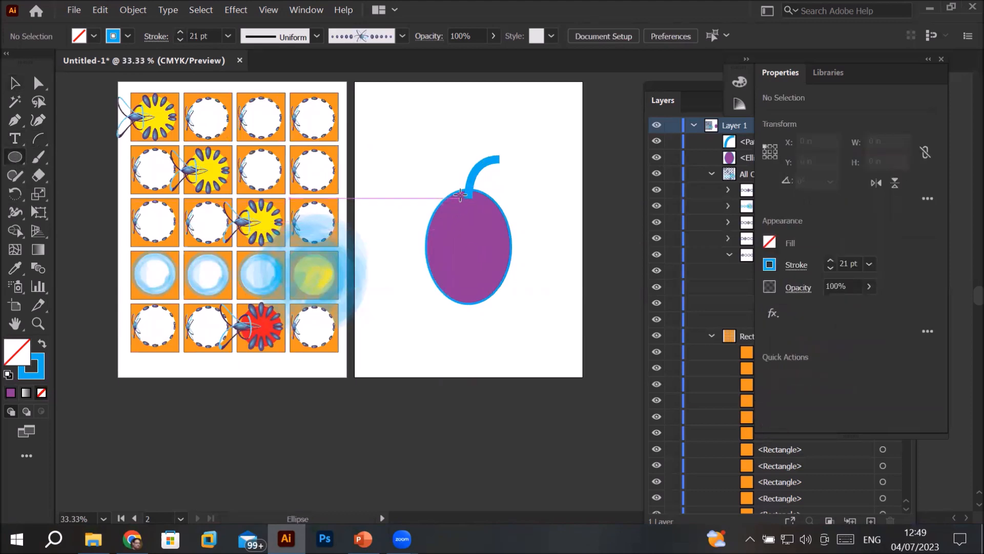
{"action": "left_click_drag", "start_coordinate": [460, 195], "coordinate": [475, 209]}
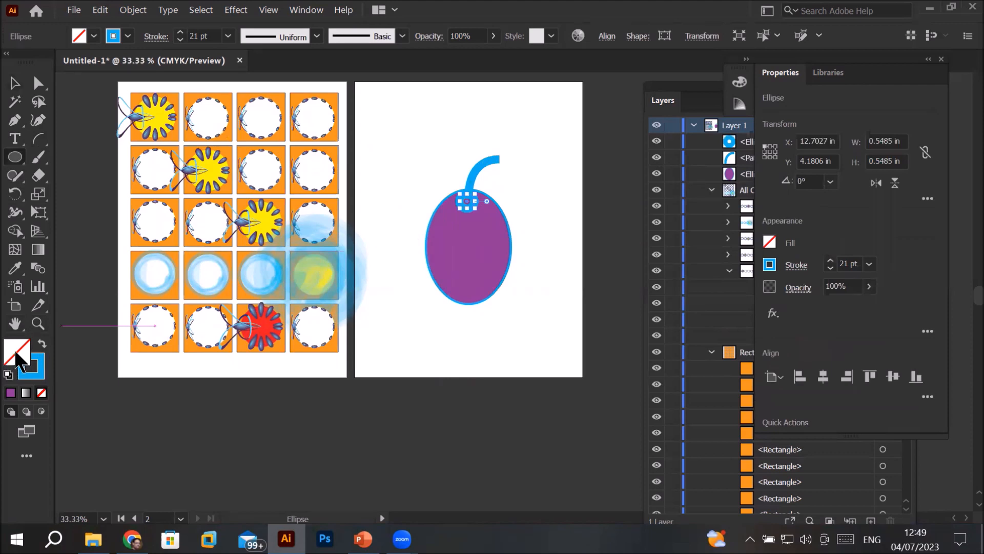
{"action": "left_click", "coordinate": [37, 379]}
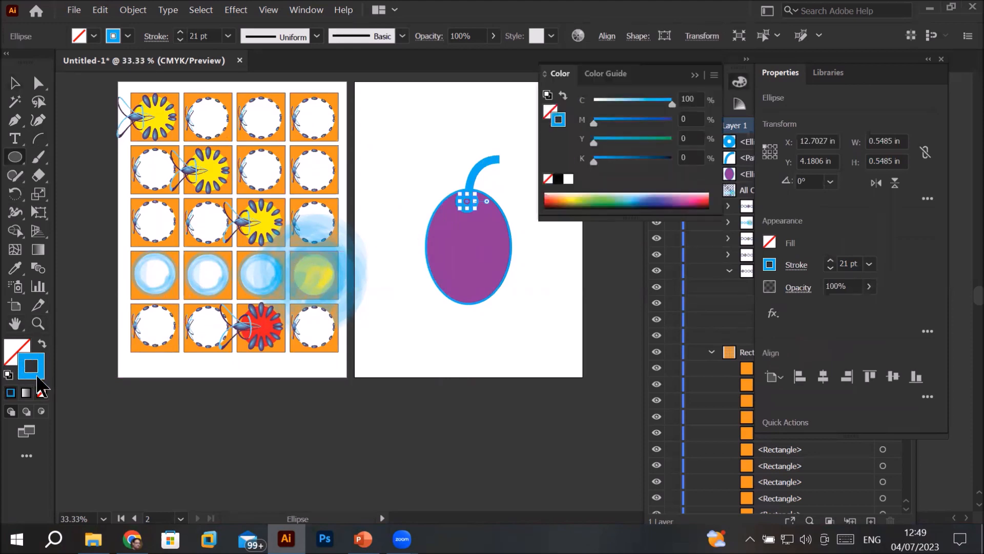
{"action": "left_click", "coordinate": [547, 94]}
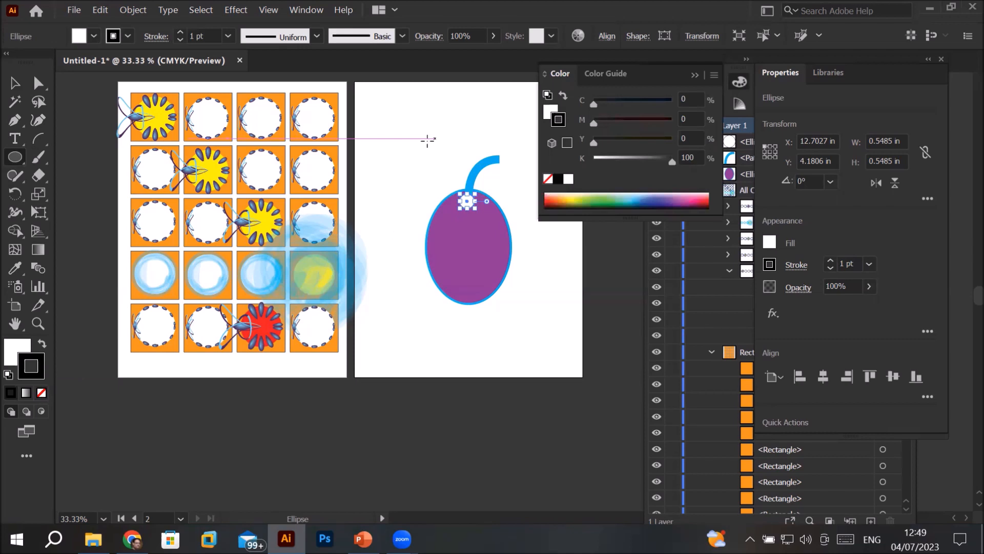
{"action": "left_click", "coordinate": [15, 83]}
{"action": "left_click", "coordinate": [431, 157]}
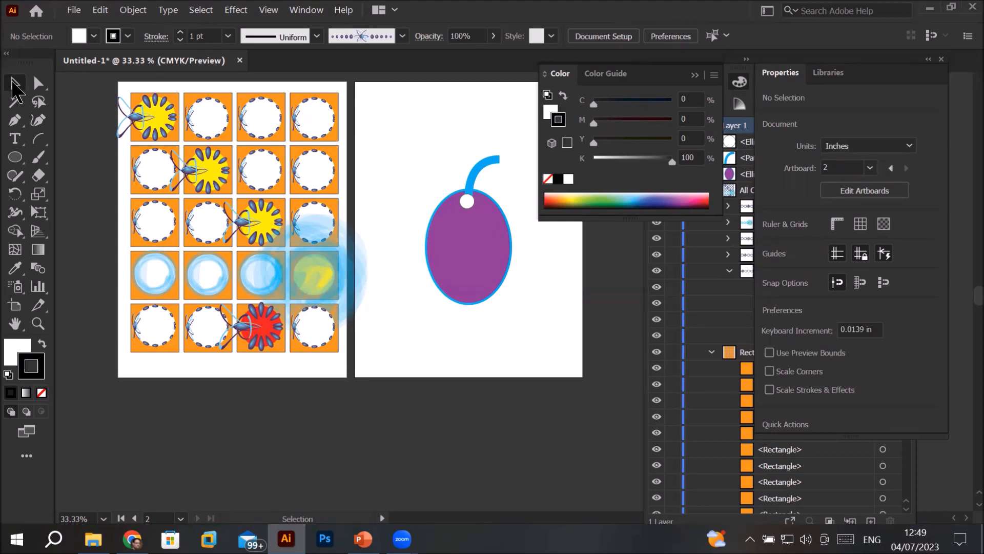
Step: Group the purple ellipse, the blue stem and the small white circle
{"action": "left_click_drag", "start_coordinate": [419, 137], "coordinate": [536, 321]}
{"action": "right_click", "coordinate": [490, 272]}
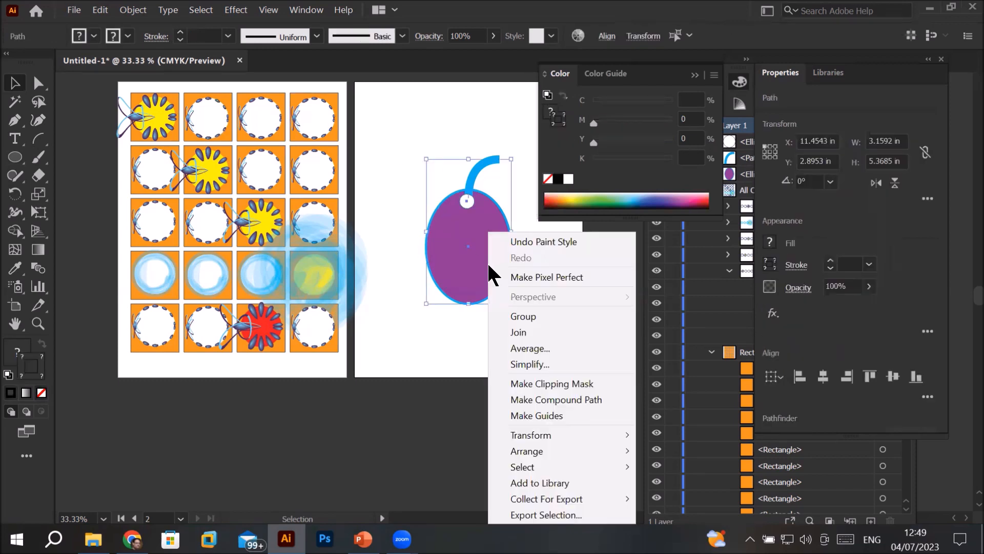
{"action": "left_click", "coordinate": [544, 314]}
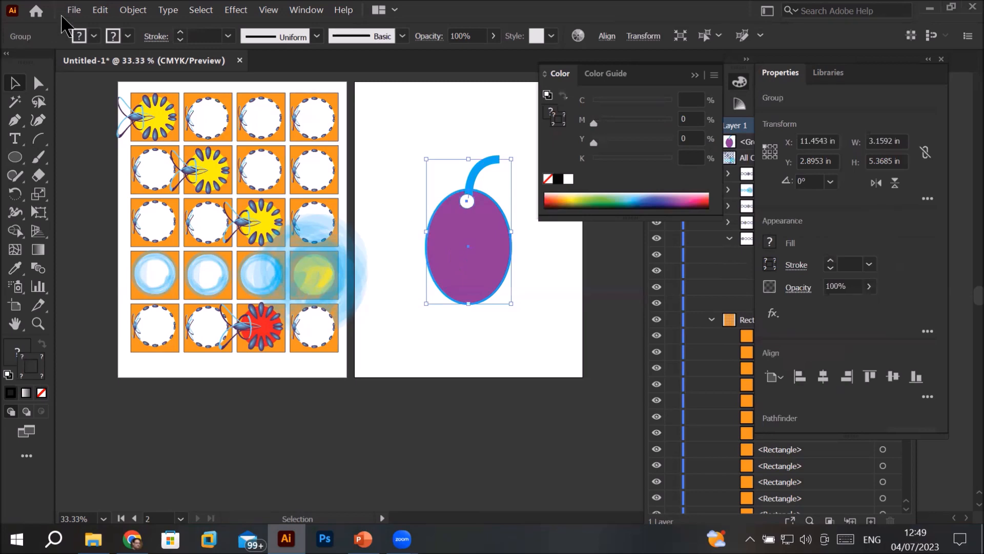
Step: Copy and paste the grouped motif, placing the copy so it overlaps the original about 1 in to the right and slightly lower
{"action": "left_click", "coordinate": [100, 11]}
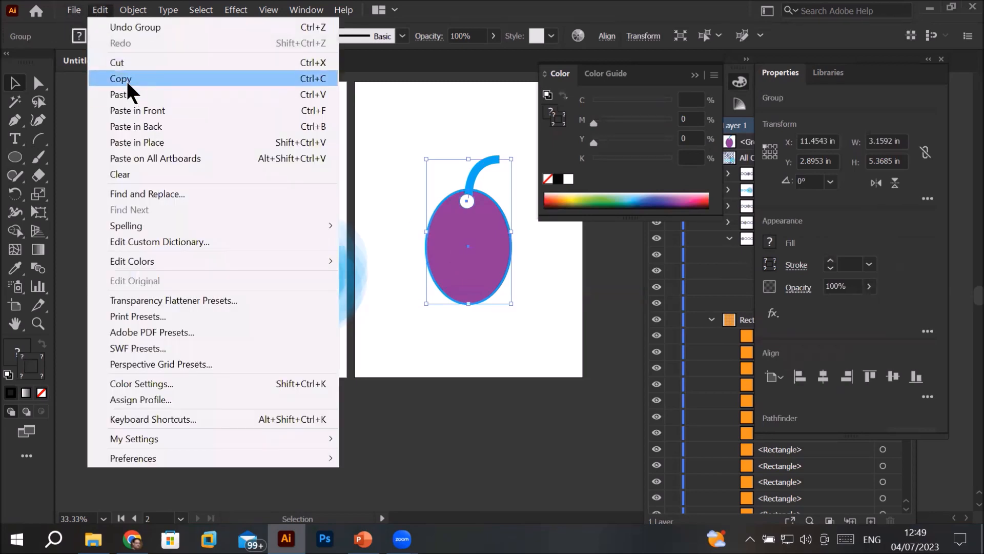
{"action": "left_click", "coordinate": [123, 79]}
{"action": "left_click", "coordinate": [100, 10]}
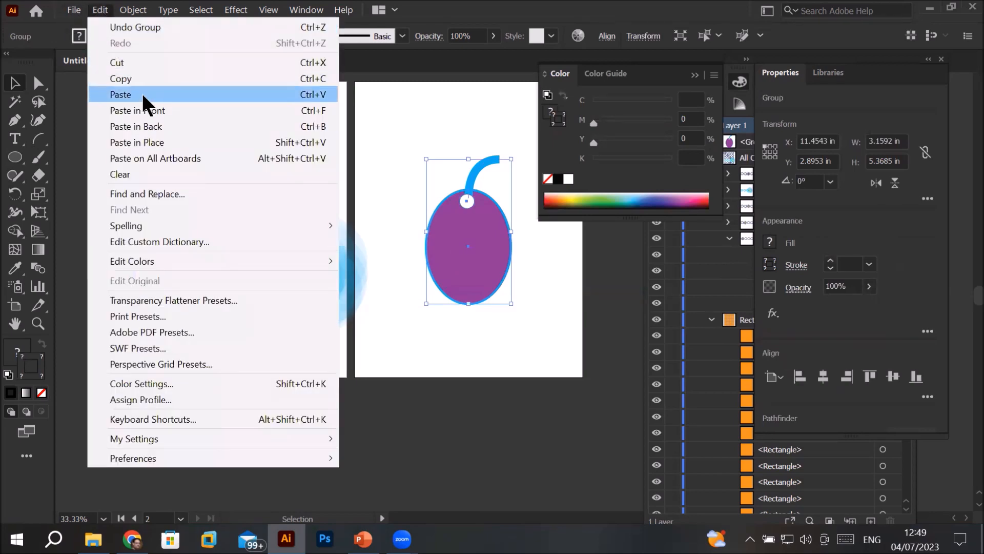
{"action": "left_click", "coordinate": [142, 95]}
{"action": "left_click_drag", "start_coordinate": [473, 300], "coordinate": [501, 247]}
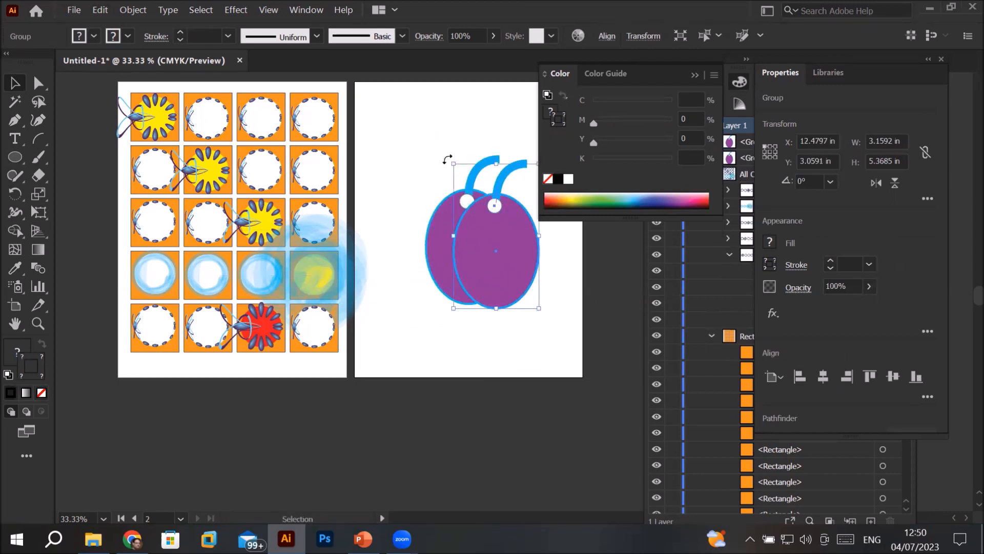
Step: Rotate the overlapping motif copy about 26.5° counter-clockwise, and paste a third motif left of the original, tilted clockwise
{"action": "left_click_drag", "start_coordinate": [447, 160], "coordinate": [431, 194]}
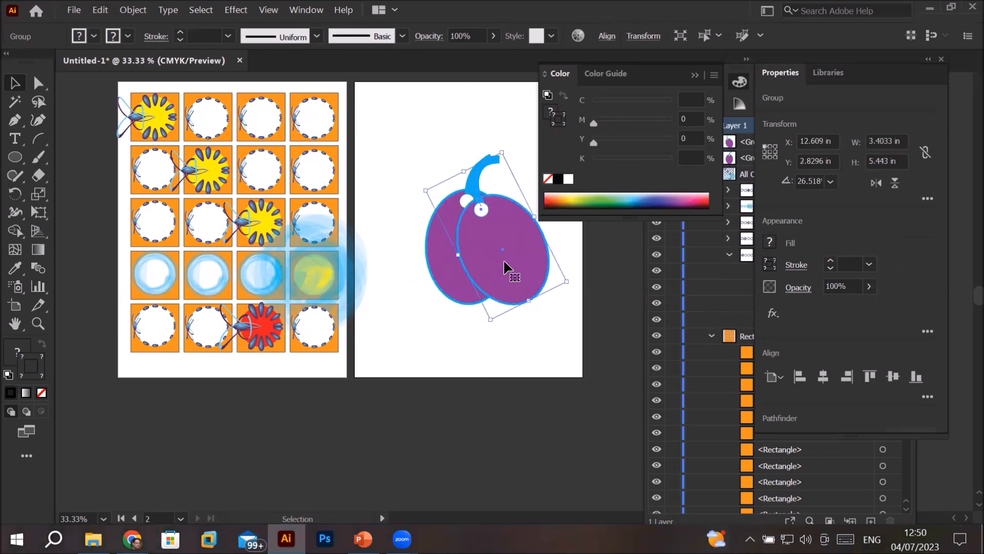
{"action": "left_click", "coordinate": [100, 10]}
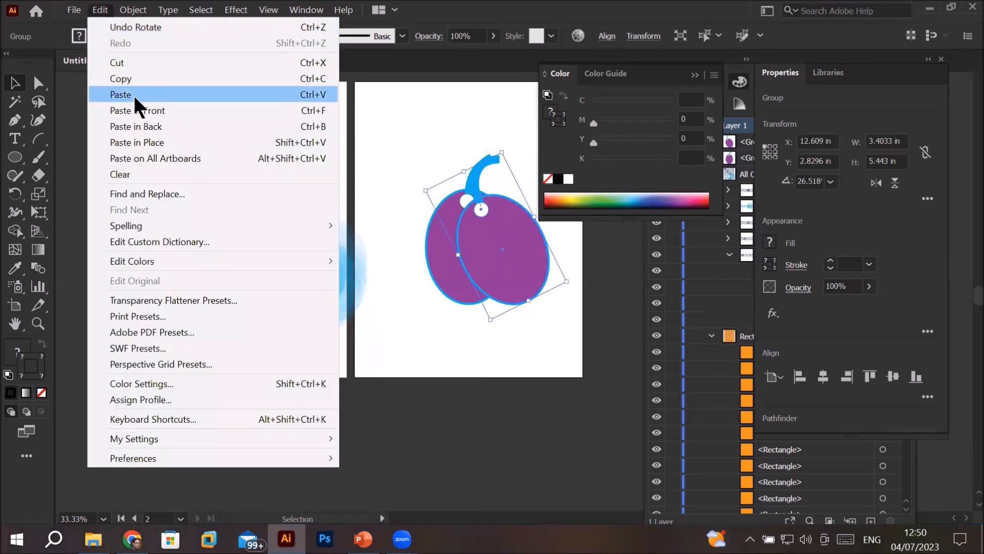
{"action": "left_click", "coordinate": [136, 94]}
{"action": "left_click_drag", "start_coordinate": [494, 278], "coordinate": [423, 235]}
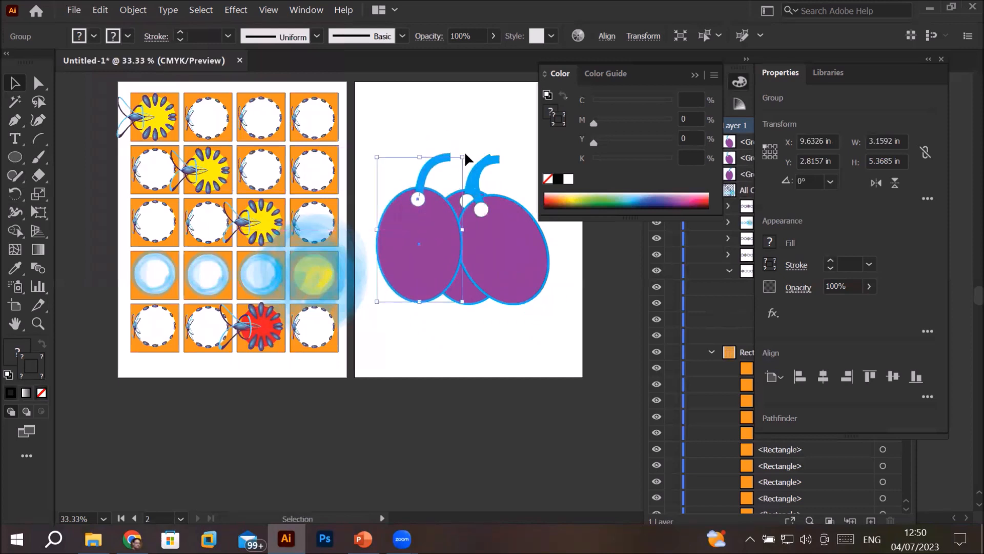
{"action": "left_click_drag", "start_coordinate": [464, 154], "coordinate": [490, 183]}
{"action": "left_click_drag", "start_coordinate": [417, 228], "coordinate": [428, 225]}
Step: Copy and paste all three motifs together, placing the duplicates about 1.7 in lower and 0.4 in to the left of the originals
{"action": "left_click_drag", "start_coordinate": [372, 122], "coordinate": [557, 340]}
{"action": "left_click", "coordinate": [102, 10]}
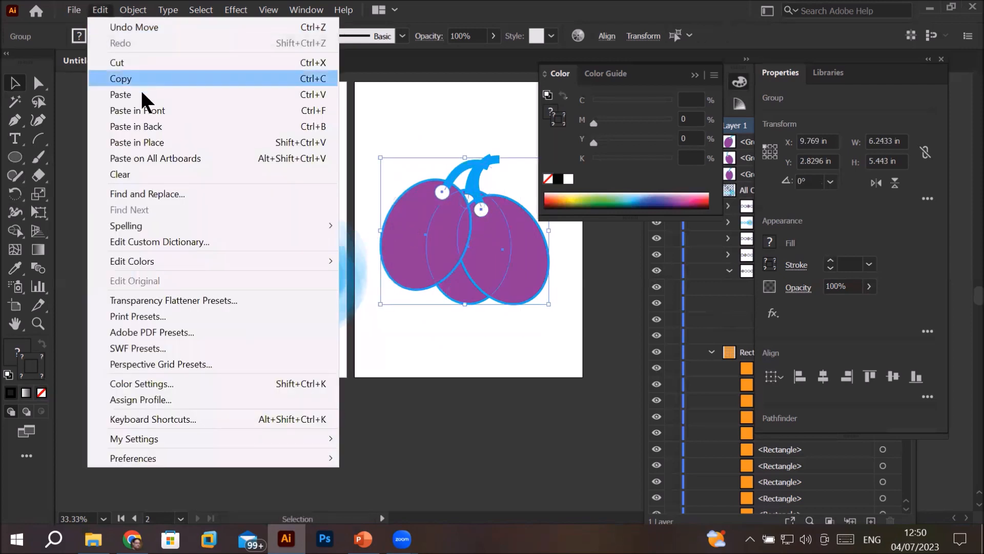
{"action": "left_click", "coordinate": [142, 78]}
{"action": "left_click", "coordinate": [102, 10]}
{"action": "left_click", "coordinate": [136, 88]}
{"action": "left_click_drag", "start_coordinate": [517, 298], "coordinate": [456, 287]}
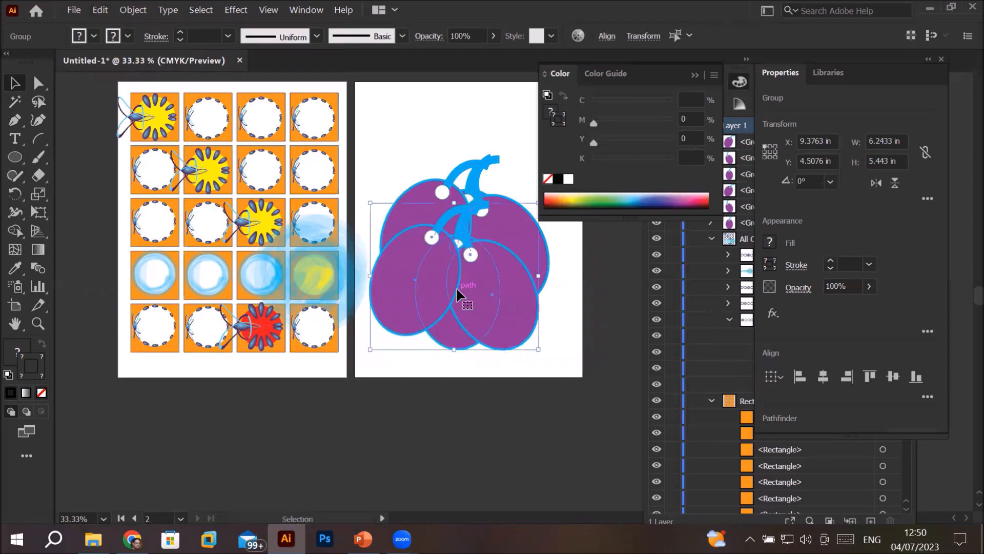
Step: Send the three duplicated lower motifs to the back, behind the original three
{"action": "right_click", "coordinate": [471, 287]}
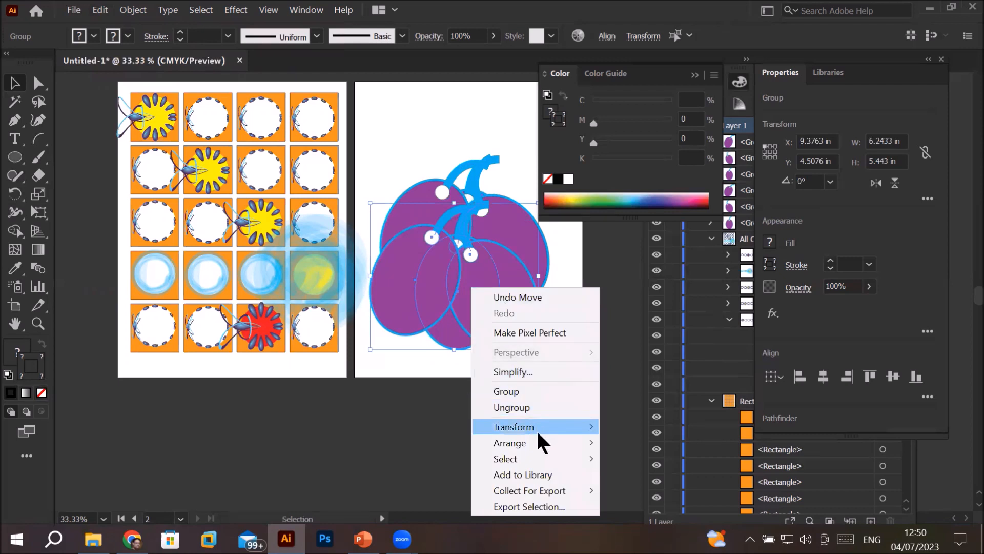
{"action": "mouse_move", "coordinate": [532, 446]}
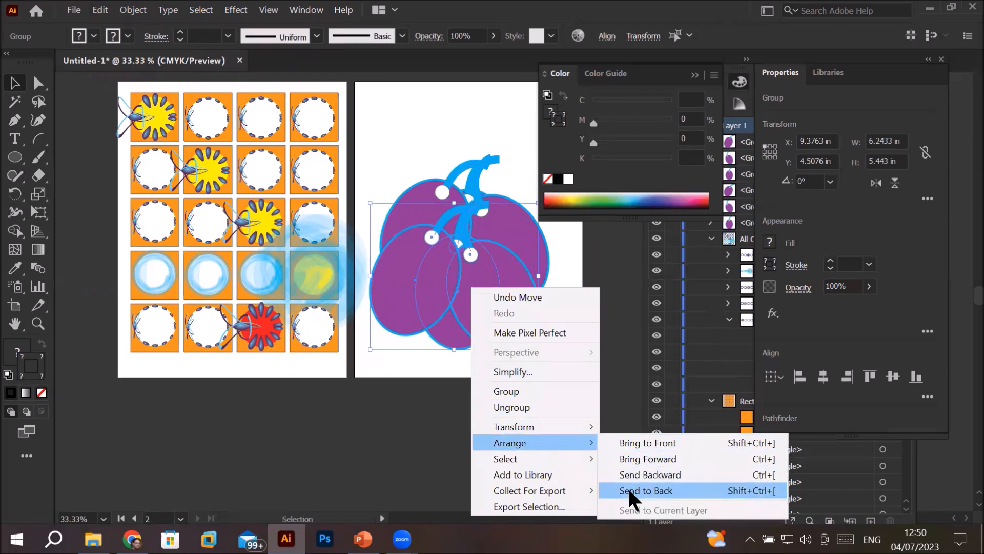
{"action": "left_click", "coordinate": [650, 487]}
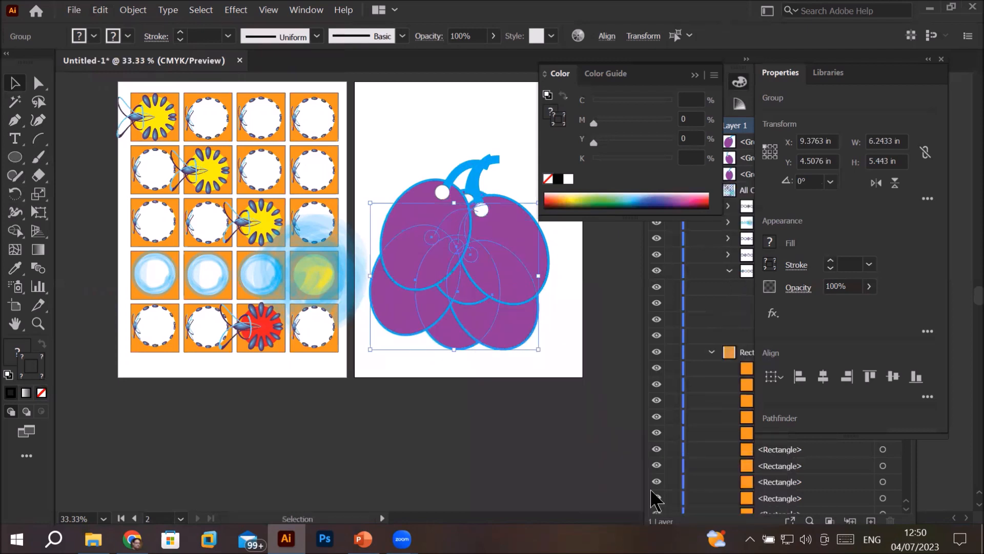
{"action": "left_click", "coordinate": [570, 376]}
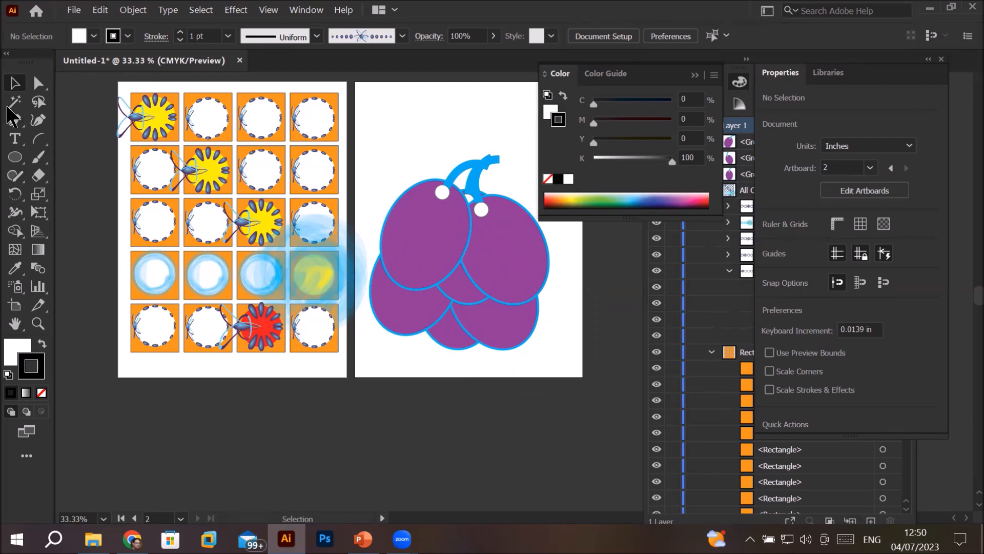
Step: Scale the whole six-motif cluster down and move it to the second artboard's lower-left corner
{"action": "left_click", "coordinate": [38, 138]}
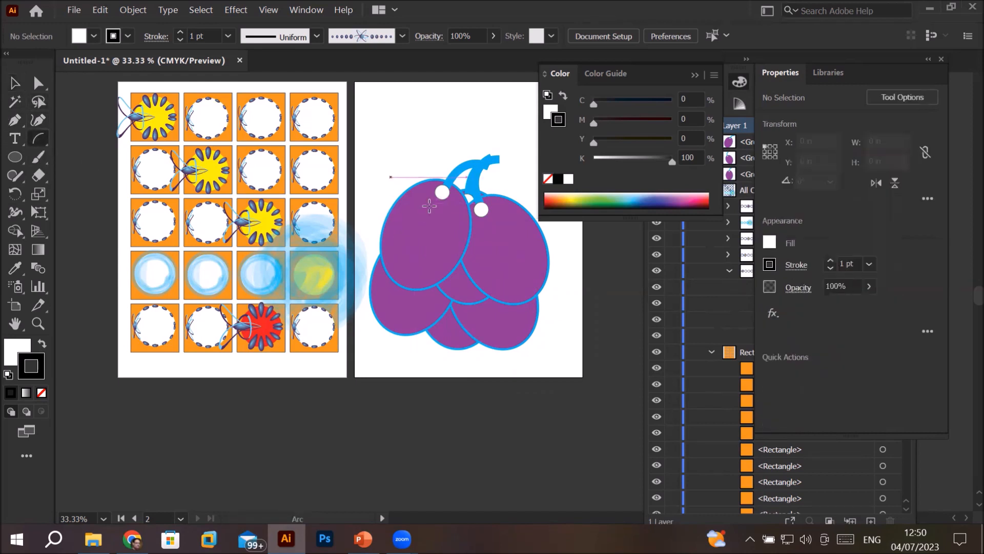
{"action": "key", "text": "v"}
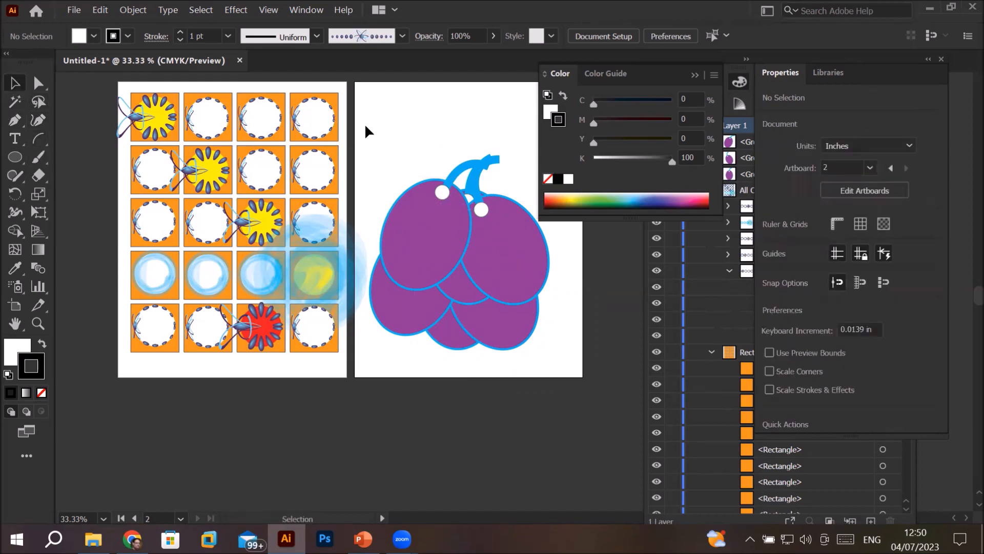
{"action": "left_click", "coordinate": [501, 277]}
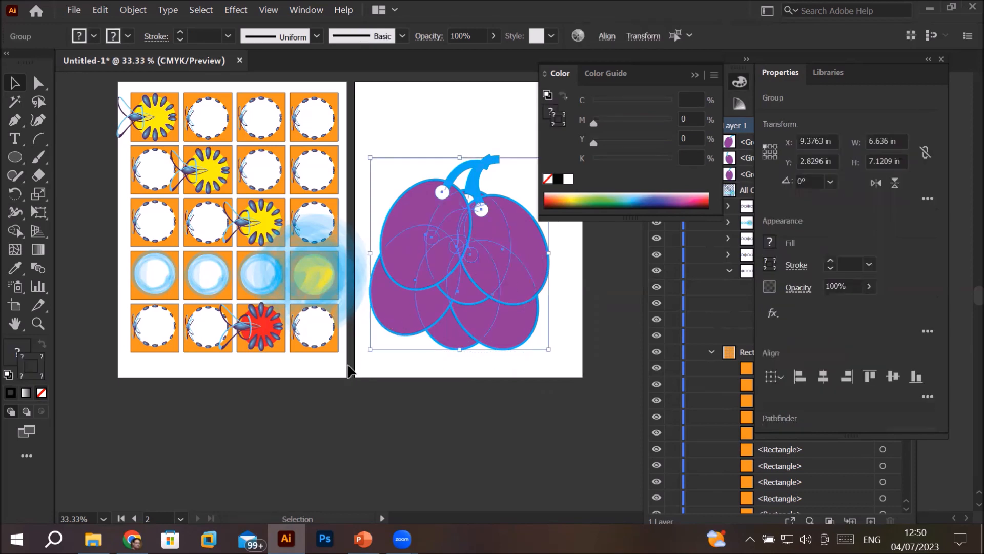
{"action": "left_click_drag", "start_coordinate": [370, 350], "coordinate": [440, 252]}
{"action": "left_click_drag", "start_coordinate": [479, 215], "coordinate": [390, 370]}
{"action": "left_click", "coordinate": [439, 158]}
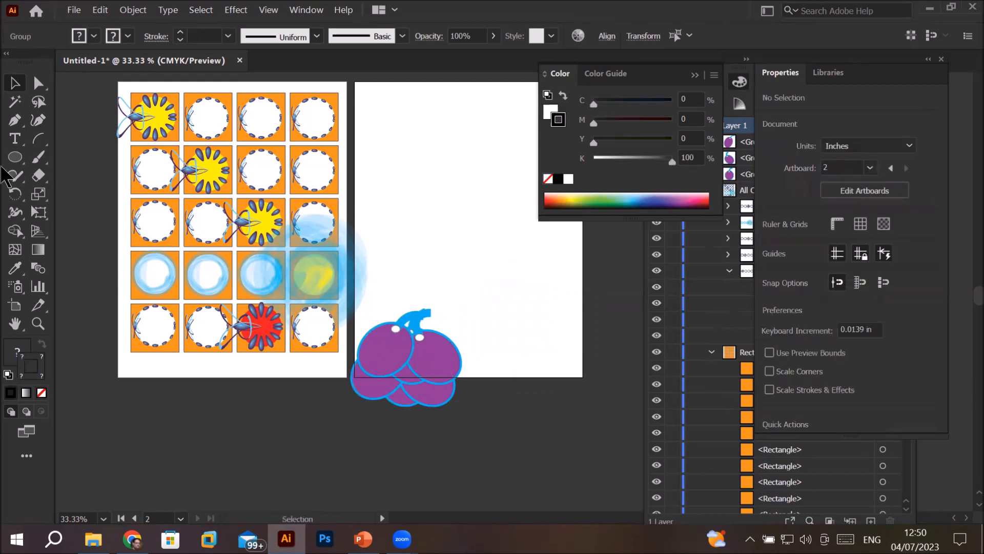
Step: Draw an arc about 3.25 × 3.46 in in the artboard's empty upper area, adjusting its curvature and flipping it to bulge toward the lower right
{"action": "left_click", "coordinate": [39, 138]}
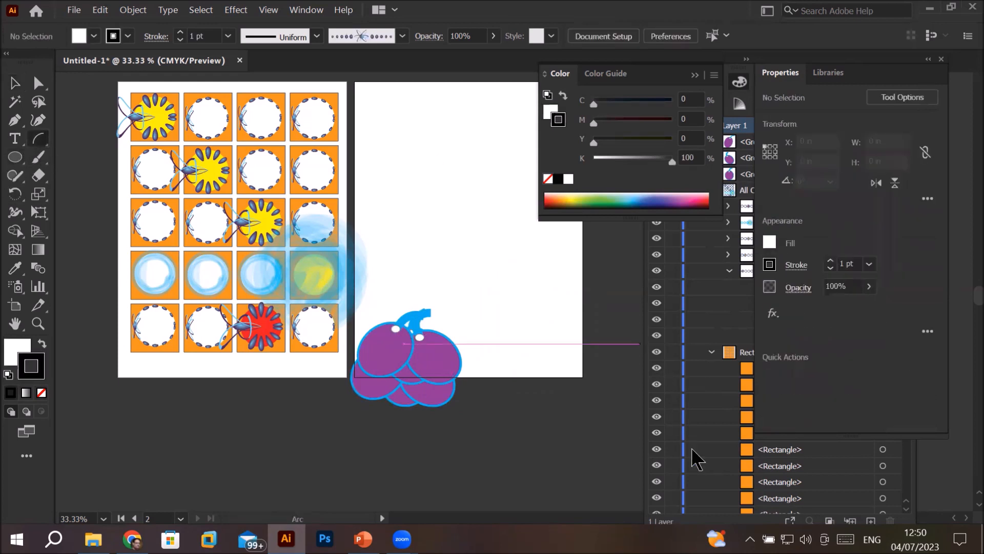
{"action": "left_click_drag", "start_coordinate": [527, 246], "coordinate": [384, 256]}
{"action": "left_click_drag", "start_coordinate": [342, 222], "coordinate": [427, 129]}
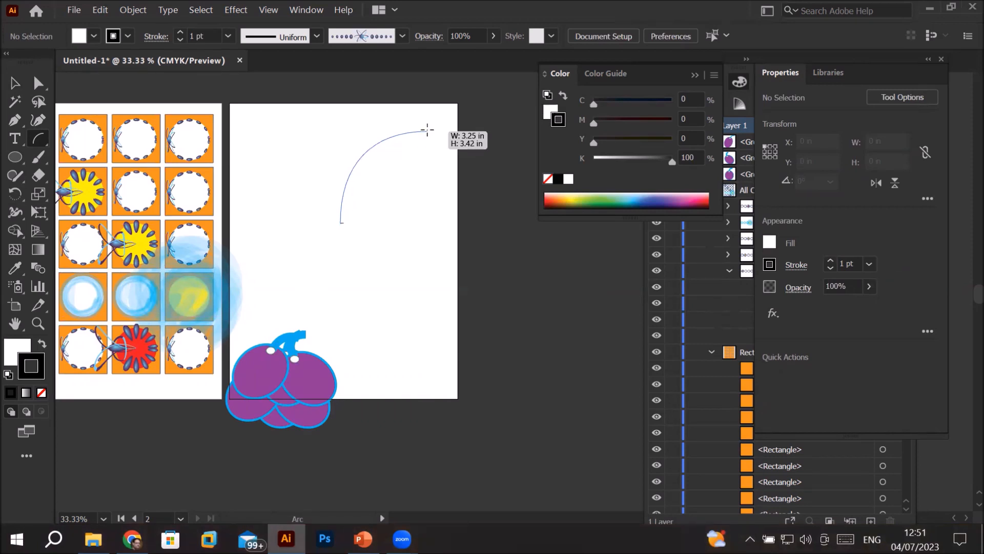
{"action": "left_click_drag", "start_coordinate": [427, 129], "coordinate": [427, 130]}
{"action": "key", "text": "x"}
{"action": "key", "text": "x"}
{"action": "key", "text": "x"}
{"action": "key", "text": "x"}
{"action": "key", "text": "Up"}
{"action": "key", "text": "Up"}
{"action": "key", "text": "Up"}
{"action": "key", "text": "Up"}
{"action": "key", "text": "Up"}
{"action": "key", "text": "Up"}
{"action": "key", "text": "Up"}
{"action": "key", "text": "Up"}
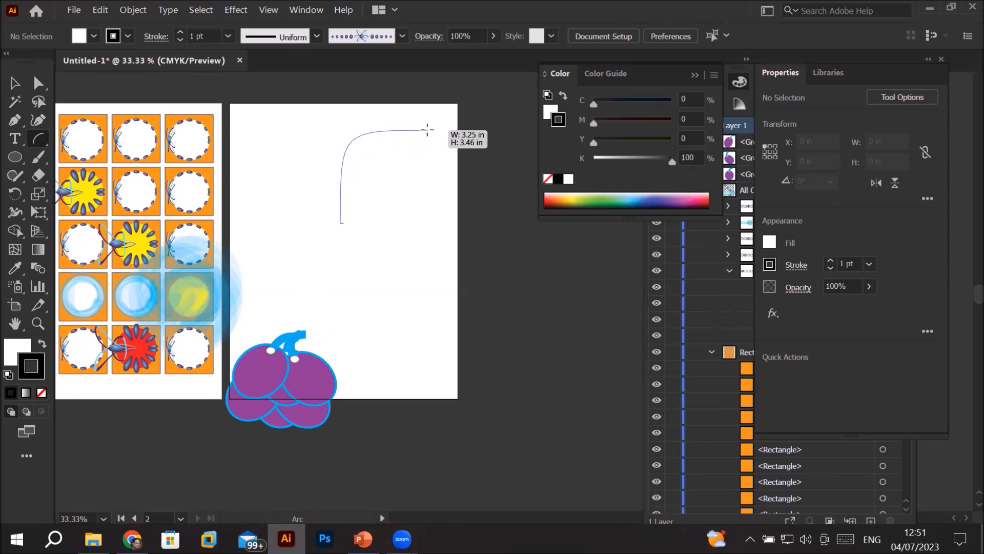
{"action": "key", "text": "Down"}
{"action": "key", "text": "Down"}
{"action": "key", "text": "Down"}
{"action": "key", "text": "Down"}
{"action": "key", "text": "Down"}
{"action": "key", "text": "Down"}
{"action": "key", "text": "Down"}
{"action": "key", "text": "Down"}
{"action": "left_click_drag", "start_coordinate": [427, 130], "coordinate": [427, 130]}
{"action": "key", "text": "Down"}
{"action": "key", "text": "Down"}
{"action": "key", "text": "Down"}
{"action": "key", "text": "Down"}
{"action": "key", "text": "Down"}
{"action": "key", "text": "Down"}
{"action": "key", "text": "Down"}
{"action": "key", "text": "Down"}
{"action": "key", "text": "Down"}
{"action": "key", "text": "Down"}
{"action": "key", "text": "Down"}
{"action": "key", "text": "Down"}
{"action": "key", "text": "Down"}
{"action": "key", "text": "Down"}
{"action": "key", "text": "Up"}
{"action": "key", "text": "Up"}
{"action": "key", "text": "Up"}
{"action": "key", "text": "Up"}
{"action": "key", "text": "Up"}
{"action": "key", "text": "Up"}
{"action": "key", "text": "Up"}
{"action": "key", "text": "Up"}
{"action": "key", "text": "Up"}
{"action": "key", "text": "Up"}
{"action": "key", "text": "Up"}
{"action": "key", "text": "Up"}
{"action": "key", "text": "Up"}
{"action": "key", "text": "Up"}
{"action": "key", "text": "f"}
{"action": "left_click_drag", "start_coordinate": [427, 130], "coordinate": [427, 130]}
{"action": "key", "text": "f"}
{"action": "key", "text": "f"}
{"action": "key", "text": "f"}
{"action": "key", "text": "f"}
{"action": "key", "text": "f"}
{"action": "key", "text": "f"}
{"action": "key", "text": "f"}
{"action": "key", "text": "f"}
{"action": "left_click_drag", "start_coordinate": [428, 130], "coordinate": [427, 130]}
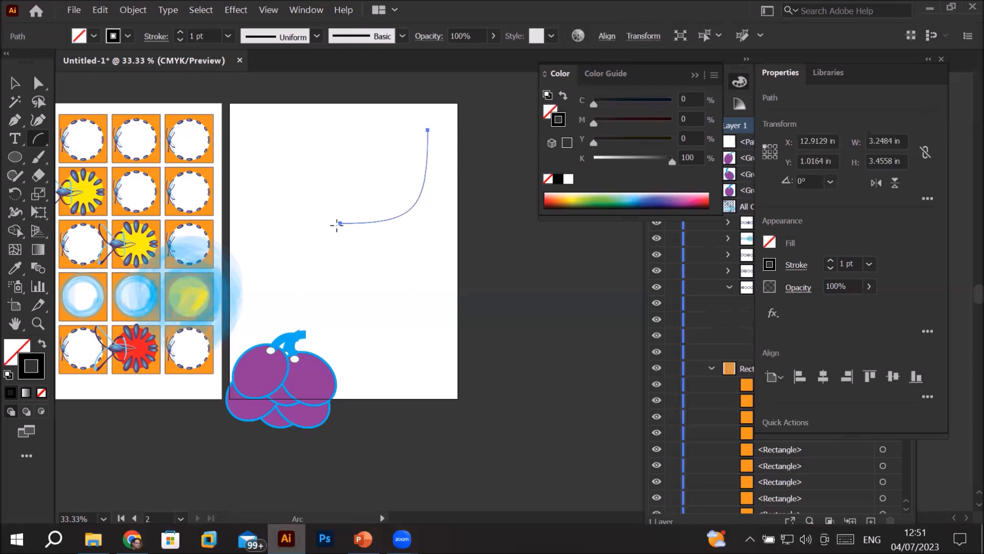
Step: Draw a second arc about 3.25 × 3.34 in between the first arc's ends, flipped to bulge toward the upper left and form a leaf outline
{"action": "left_click_drag", "start_coordinate": [340, 221], "coordinate": [428, 133]}
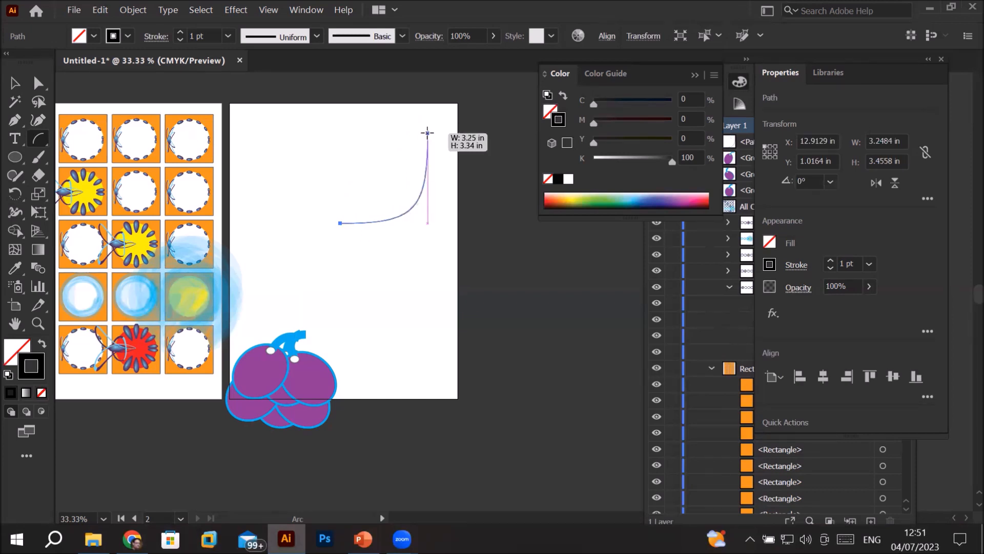
{"action": "key", "text": "f"}
{"action": "left_click_drag", "start_coordinate": [427, 133], "coordinate": [428, 133]}
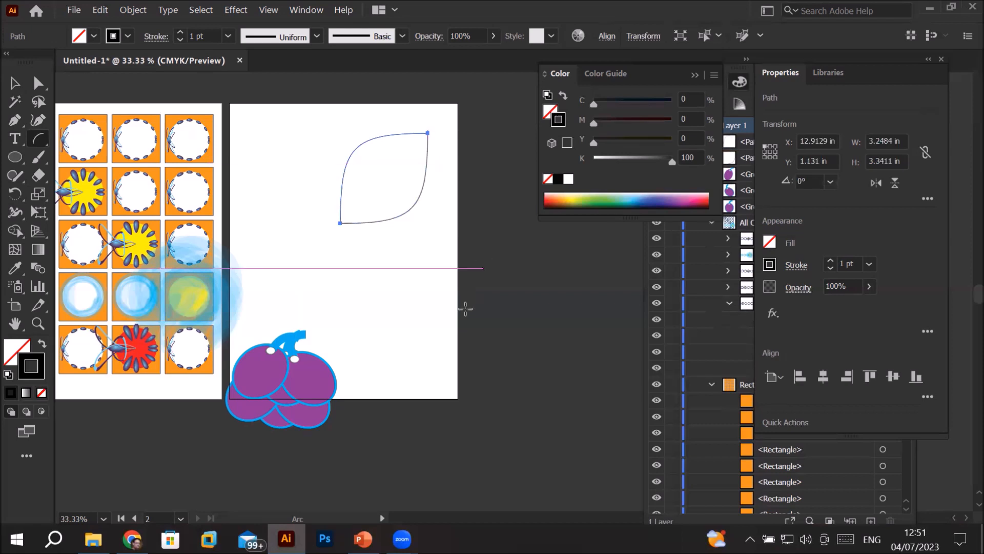
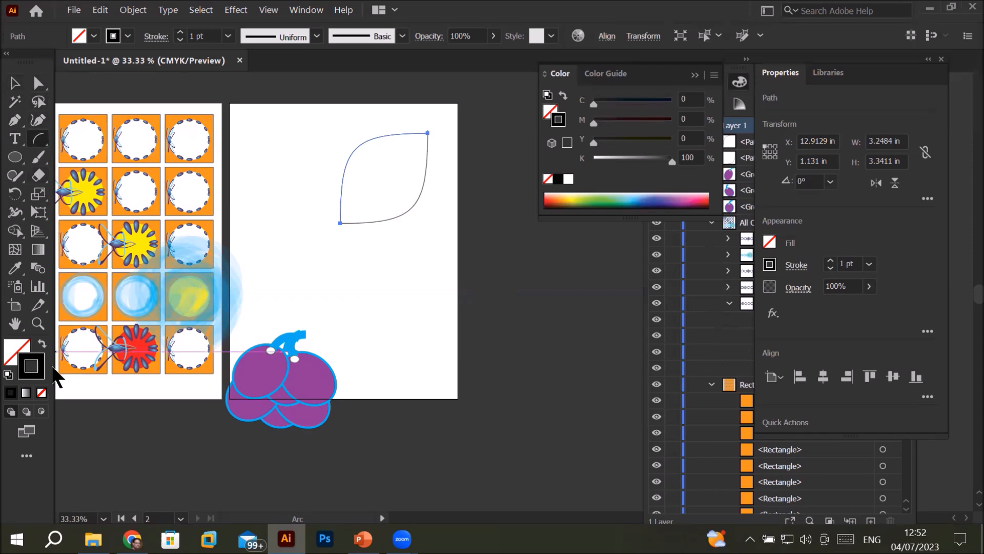
Step: Examine up close how the two arc ends meet at the leaf outline's upper-right tip
{"action": "left_click", "coordinate": [37, 323]}
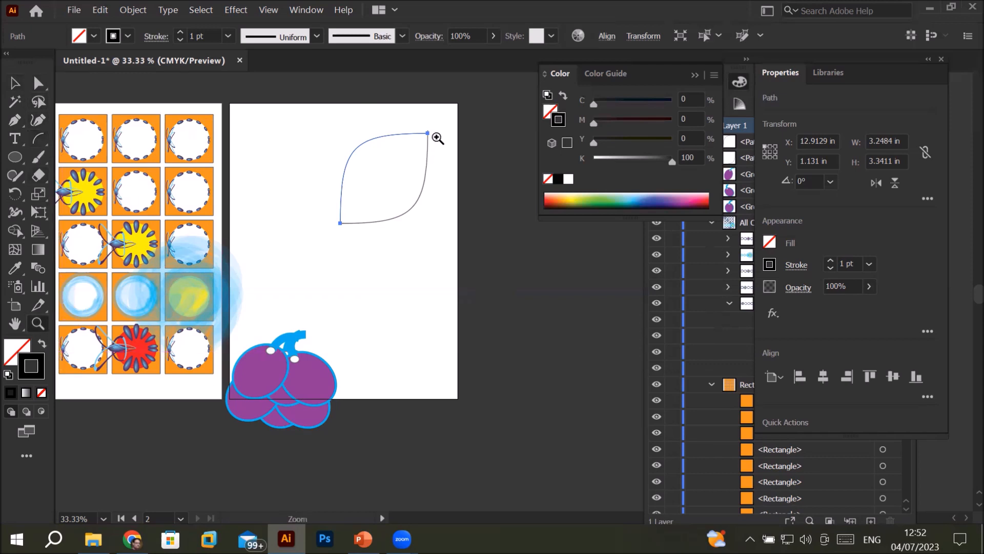
{"action": "left_click", "coordinate": [437, 135]}
{"action": "left_click", "coordinate": [421, 129]}
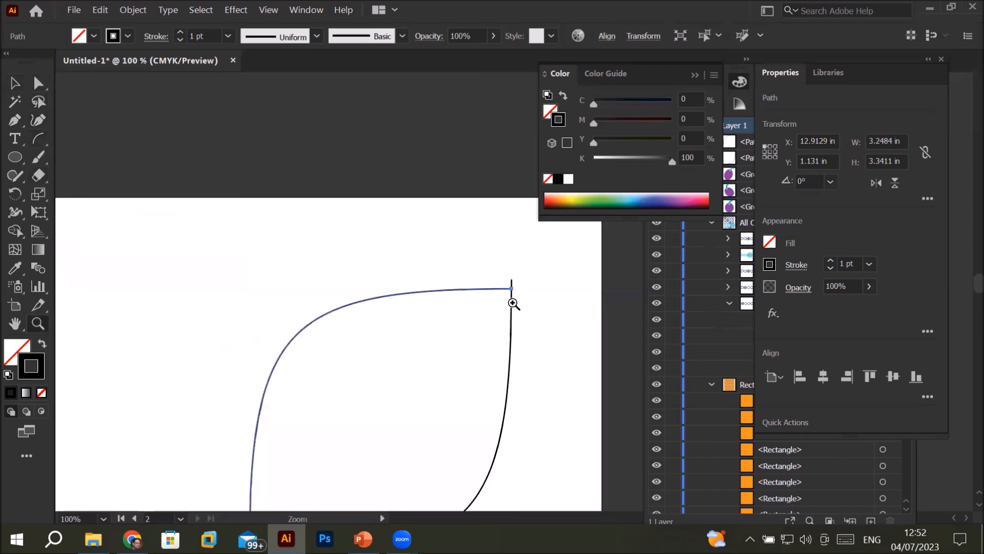
{"action": "left_click", "coordinate": [515, 299]}
{"action": "left_click", "coordinate": [519, 296]}
{"action": "left_click", "coordinate": [517, 297]}
{"action": "left_click", "coordinate": [496, 310]}
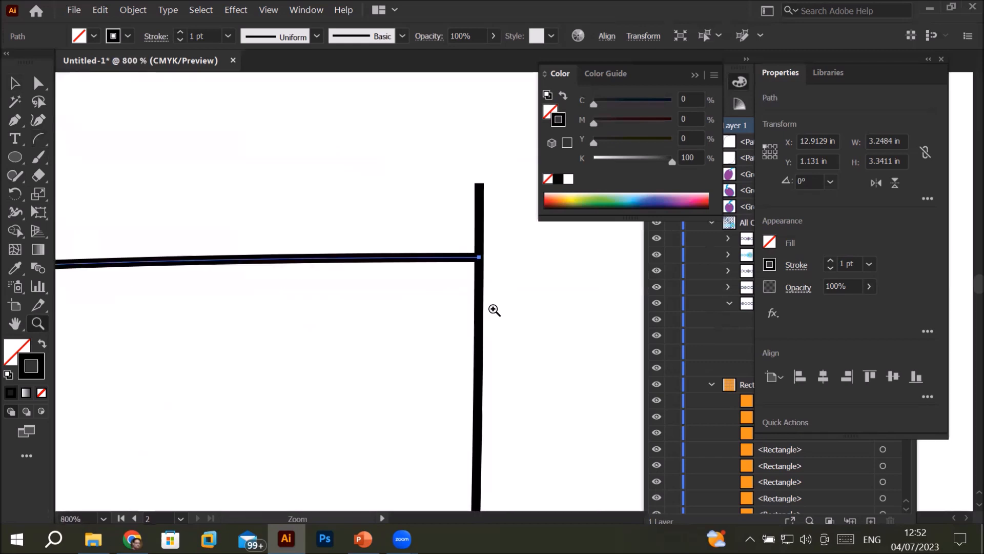
{"action": "left_click", "coordinate": [480, 256]}
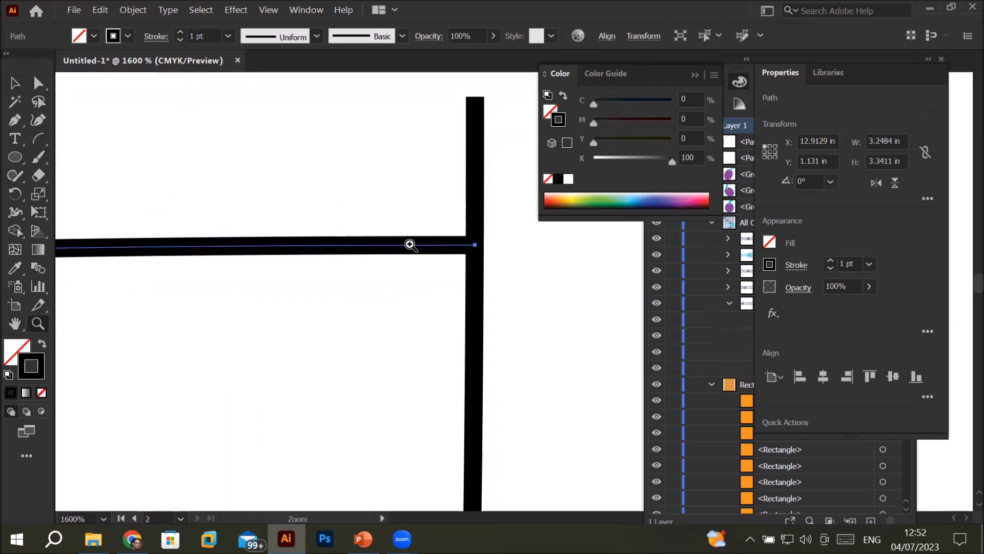
{"action": "left_click", "coordinate": [424, 255], "text": "alt"}
{"action": "left_click", "coordinate": [450, 343], "text": "alt"}
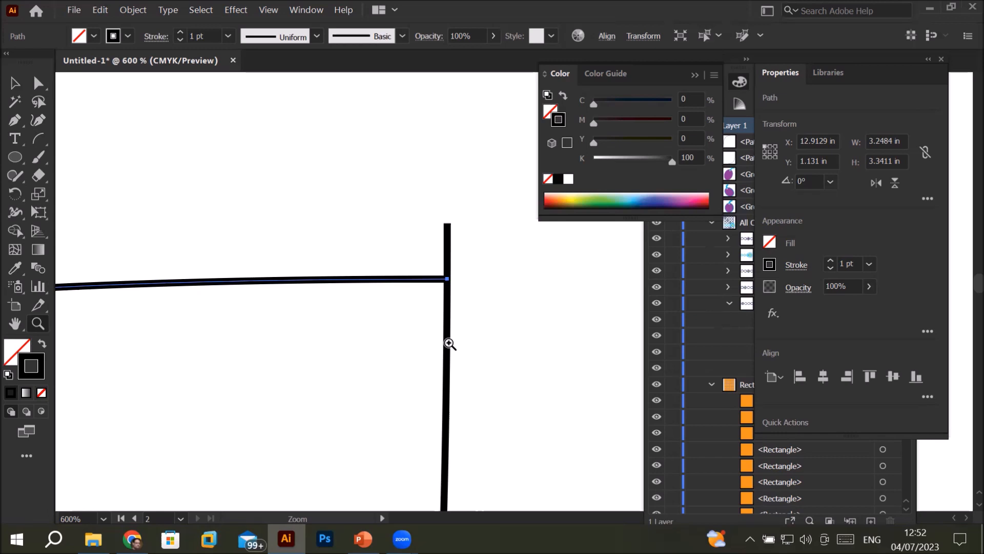
Step: Average the two arcs' end anchor points at the leaf's upper-right tip along both axes
{"action": "left_click", "coordinate": [38, 83]}
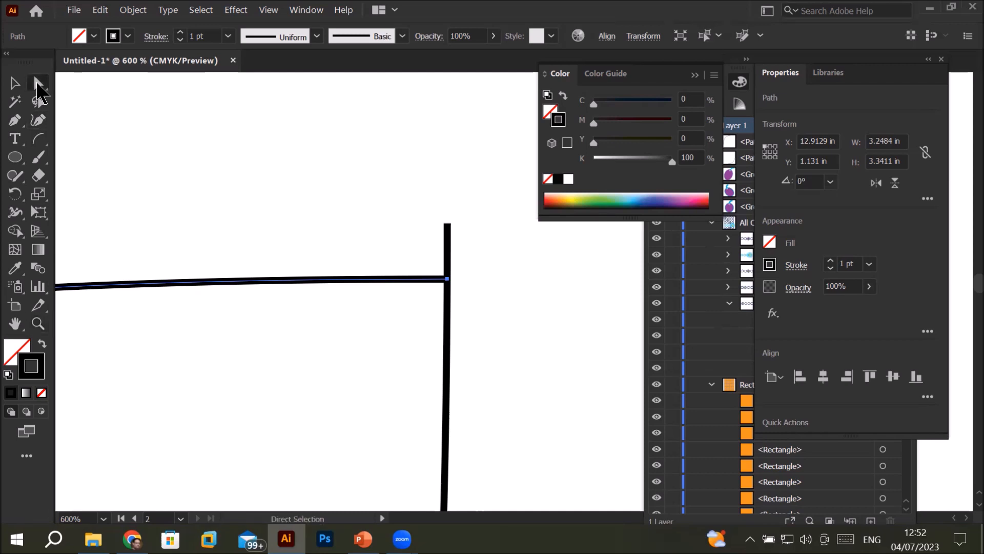
{"action": "left_click_drag", "start_coordinate": [388, 180], "coordinate": [498, 329]}
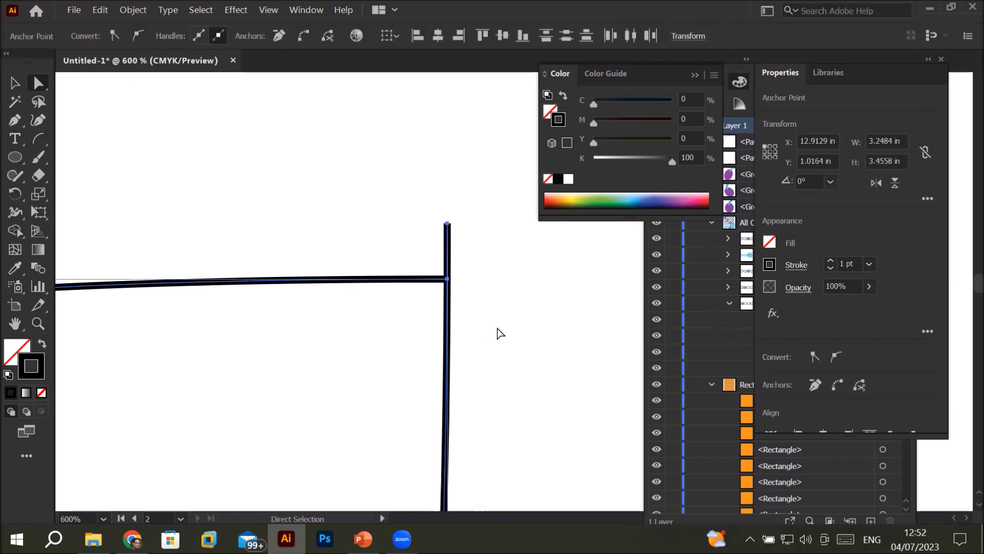
{"action": "left_click", "coordinate": [492, 134]}
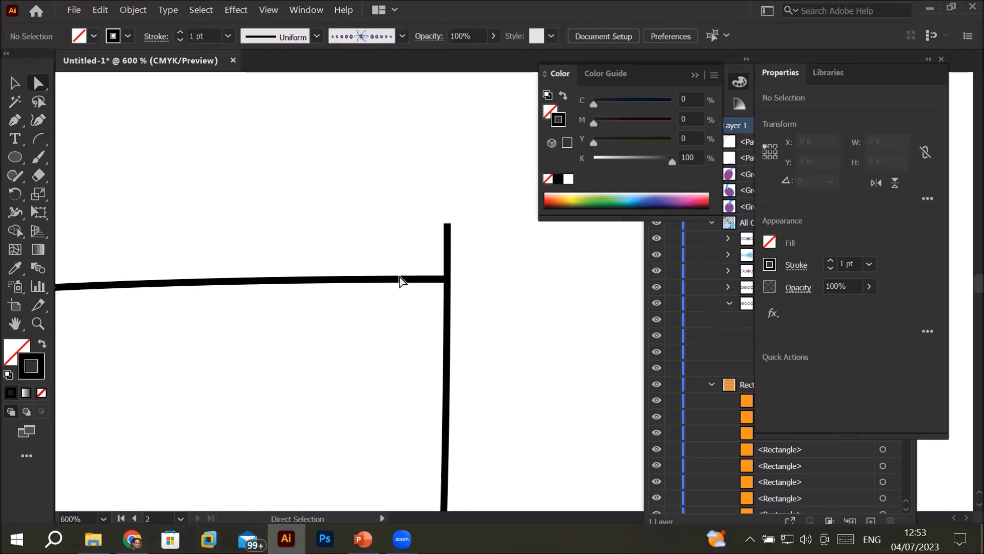
{"action": "left_click_drag", "start_coordinate": [342, 152], "coordinate": [526, 367]}
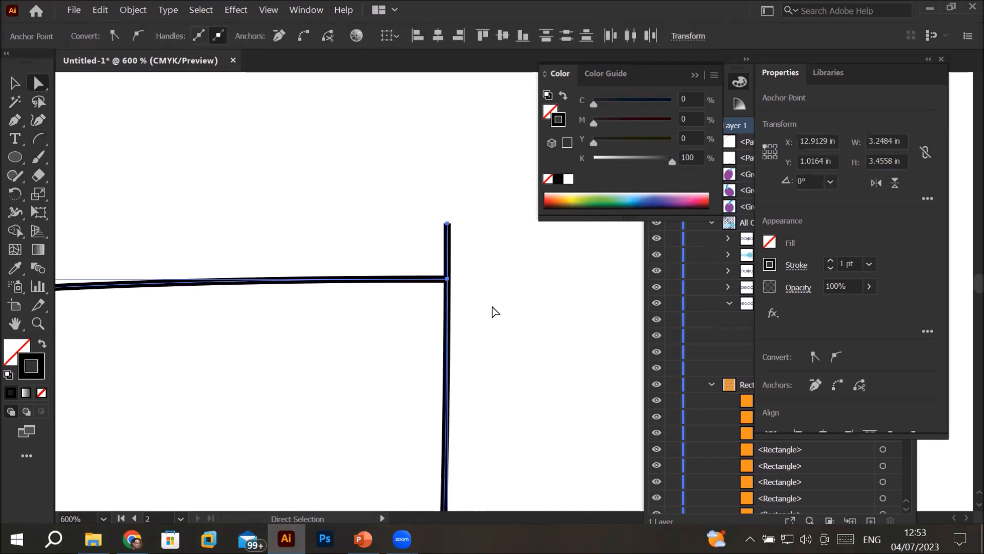
{"action": "right_click", "coordinate": [450, 252]}
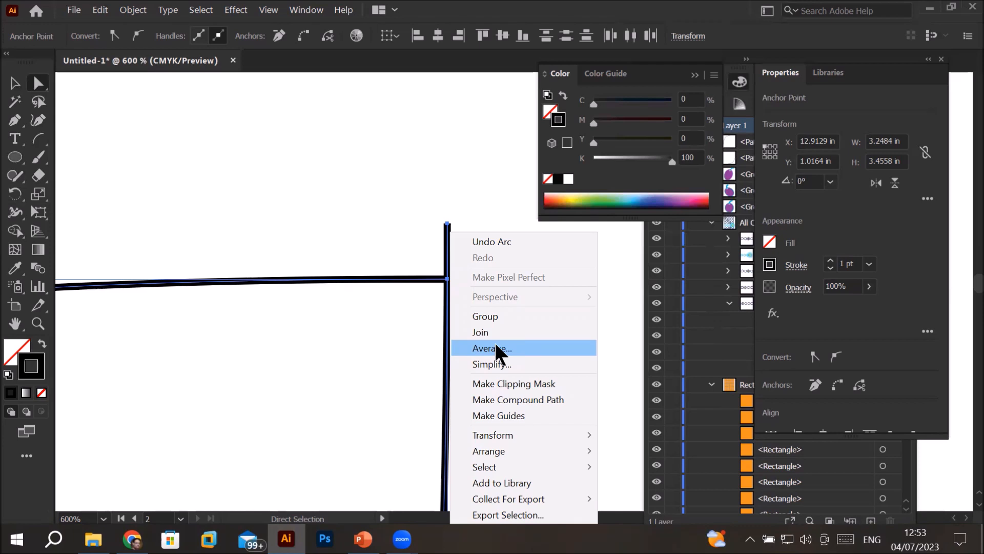
{"action": "left_click", "coordinate": [523, 347]}
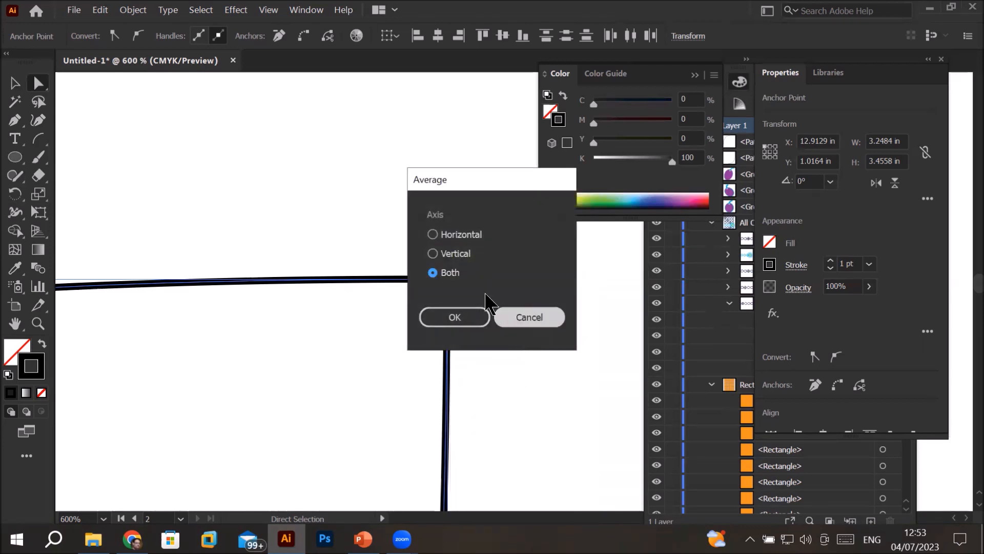
{"action": "left_click", "coordinate": [462, 237]}
{"action": "left_click", "coordinate": [461, 253]}
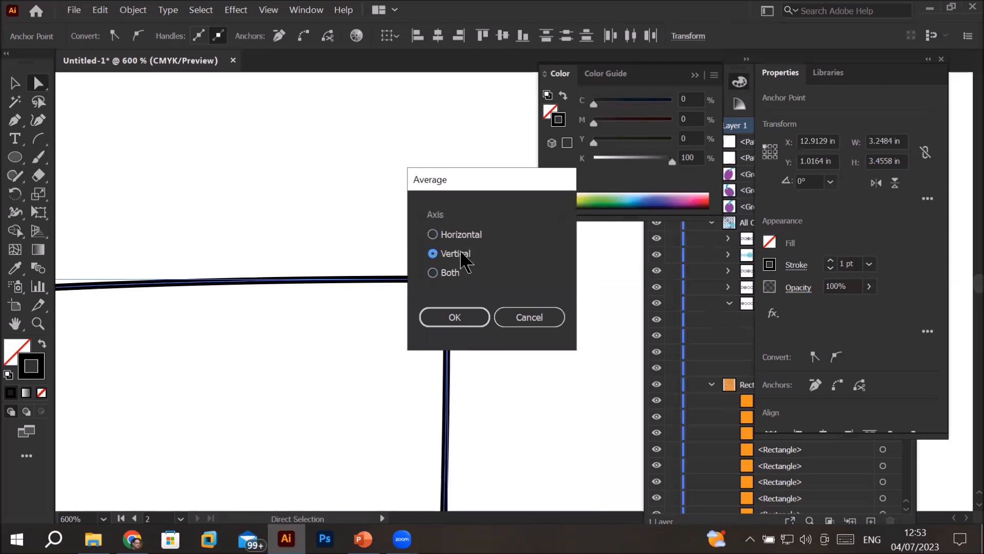
{"action": "left_click_drag", "start_coordinate": [477, 180], "coordinate": [567, 268]}
{"action": "left_click", "coordinate": [541, 352]}
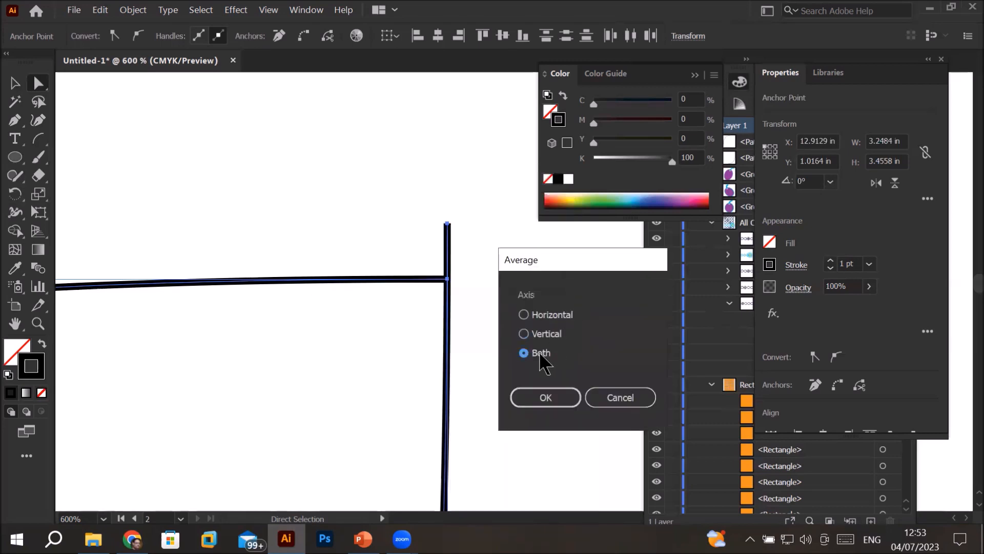
{"action": "left_click", "coordinate": [547, 403]}
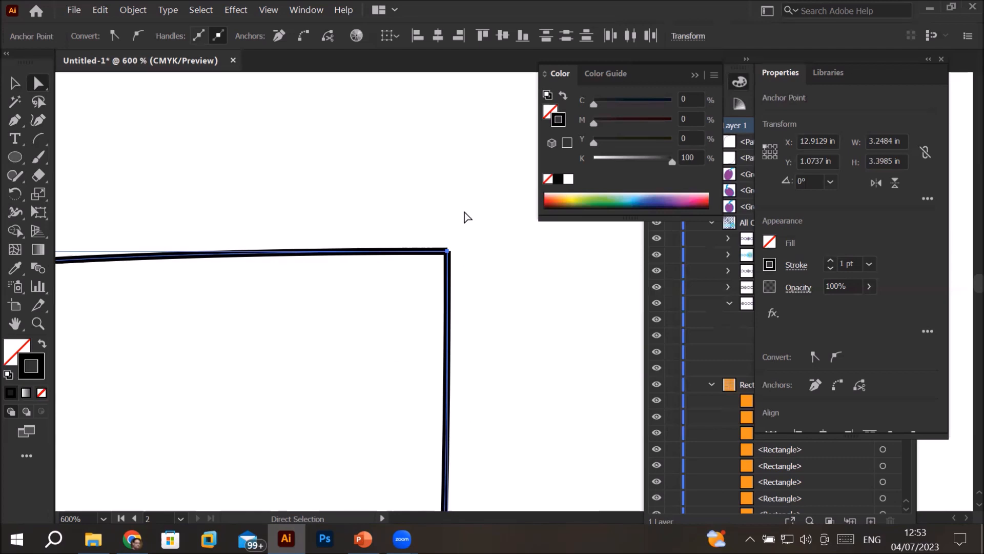
{"action": "scroll", "coordinate": [449, 267], "scroll_direction": "up", "scroll_amount": 2}
{"action": "scroll", "coordinate": [463, 233], "scroll_direction": "up", "scroll_amount": 4}
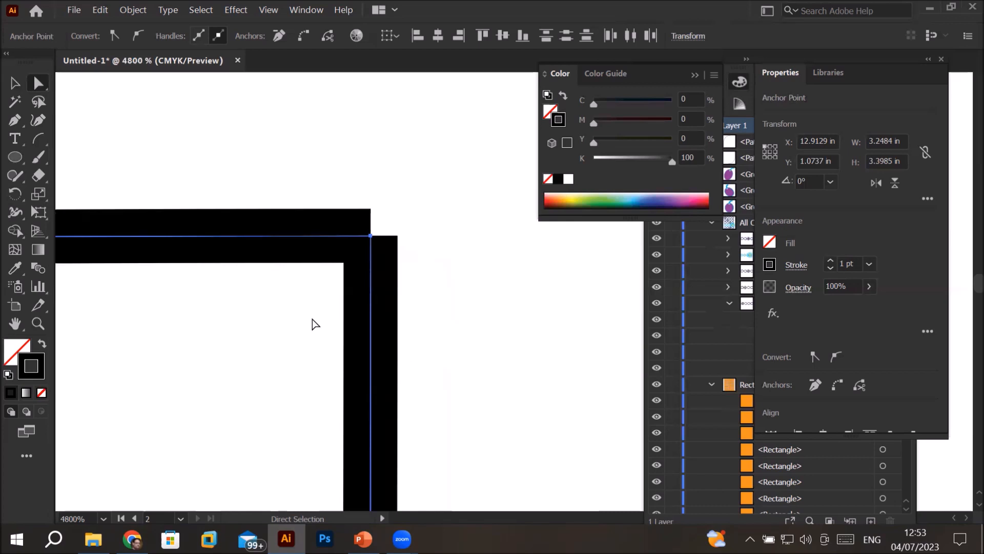
Step: Join the two arcs' averaged end points at the leaf outline's upper-right tip
{"action": "right_click", "coordinate": [357, 245]}
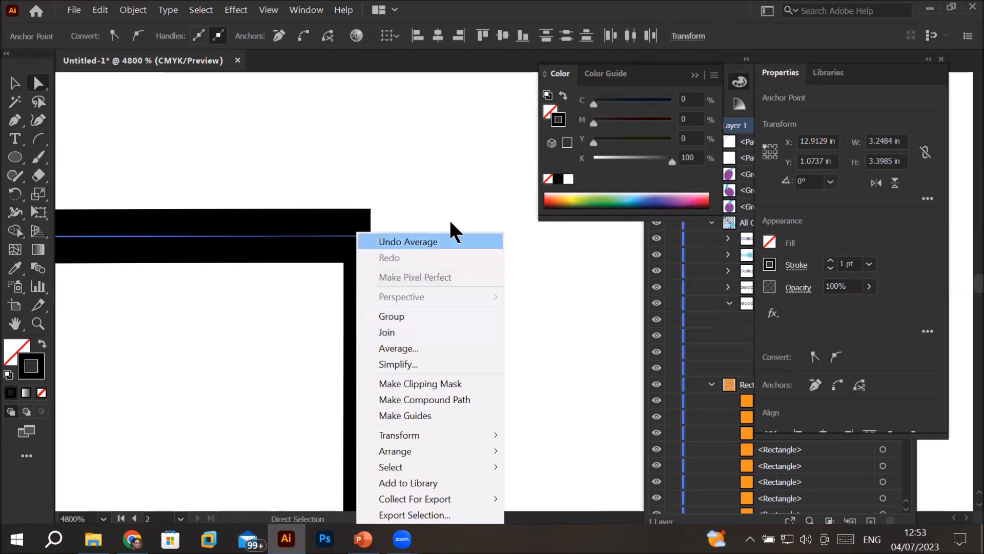
{"action": "left_click", "coordinate": [408, 331]}
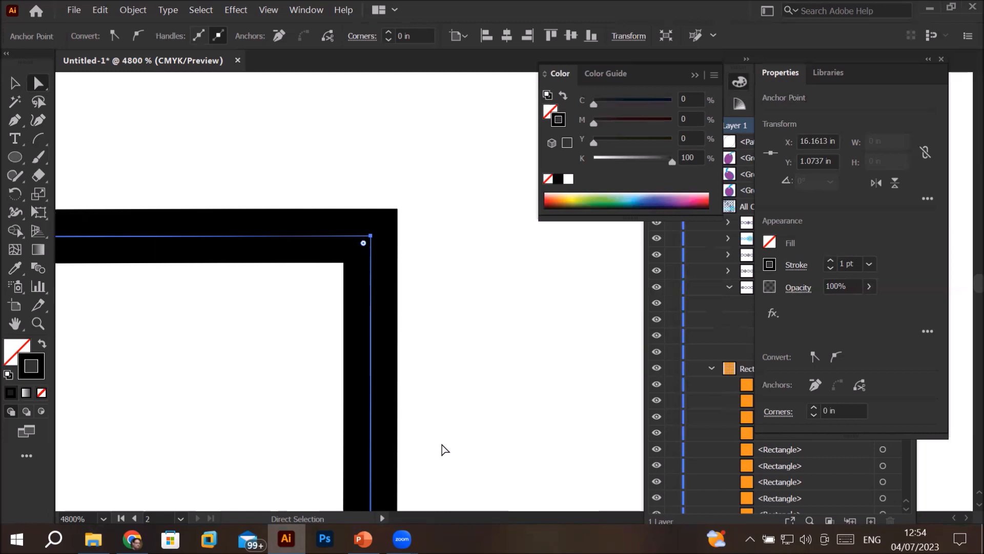
{"action": "scroll", "coordinate": [377, 347], "scroll_direction": "down", "scroll_amount": 5}
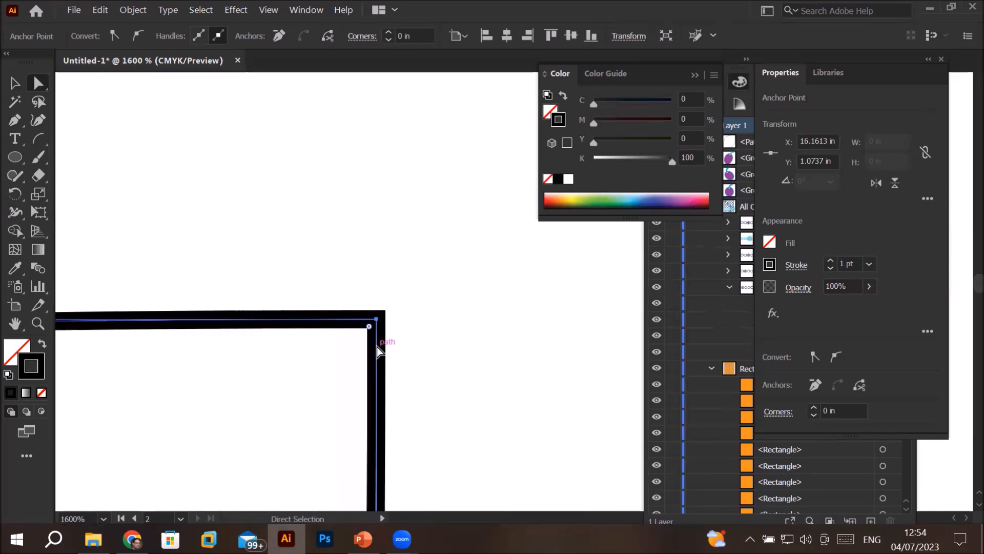
{"action": "left_click_drag", "start_coordinate": [254, 405], "coordinate": [390, 184]}
{"action": "scroll", "coordinate": [241, 322], "scroll_direction": "down", "scroll_amount": 4}
{"action": "scroll", "coordinate": [235, 347], "scroll_direction": "down", "scroll_amount": 1}
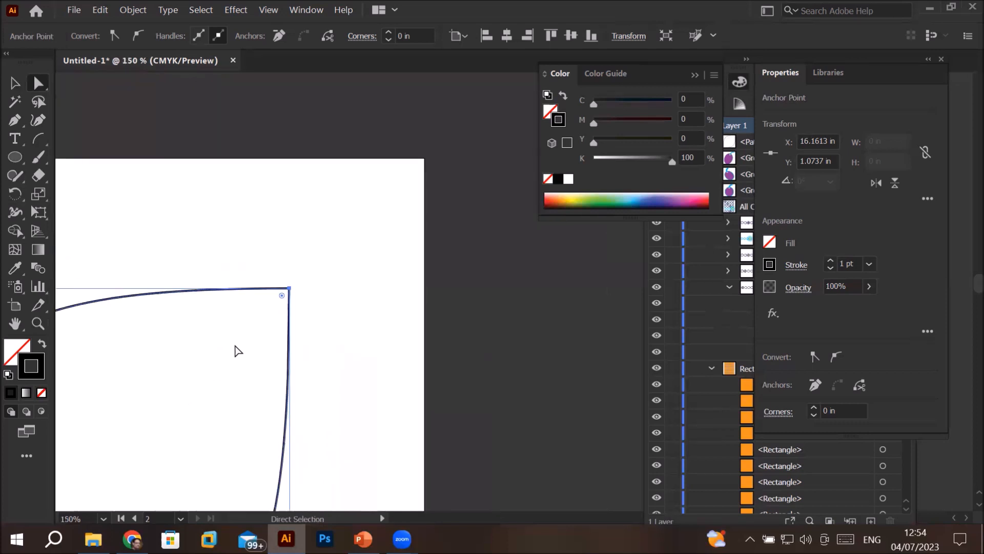
{"action": "left_click_drag", "start_coordinate": [339, 287], "coordinate": [544, 84]}
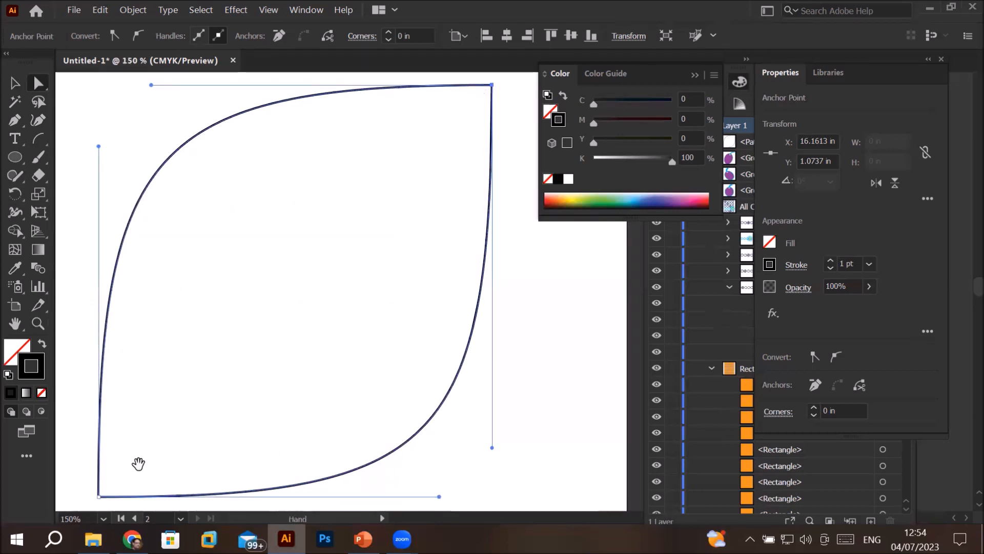
Step: Join the two arcs' end anchor points at the leaf outline's lower-left tip to close the path
{"action": "left_click_drag", "start_coordinate": [137, 464], "coordinate": [216, 322]}
{"action": "scroll", "coordinate": [174, 355], "scroll_direction": "up", "scroll_amount": 1}
{"action": "scroll", "coordinate": [173, 357], "scroll_direction": "up", "scroll_amount": 7}
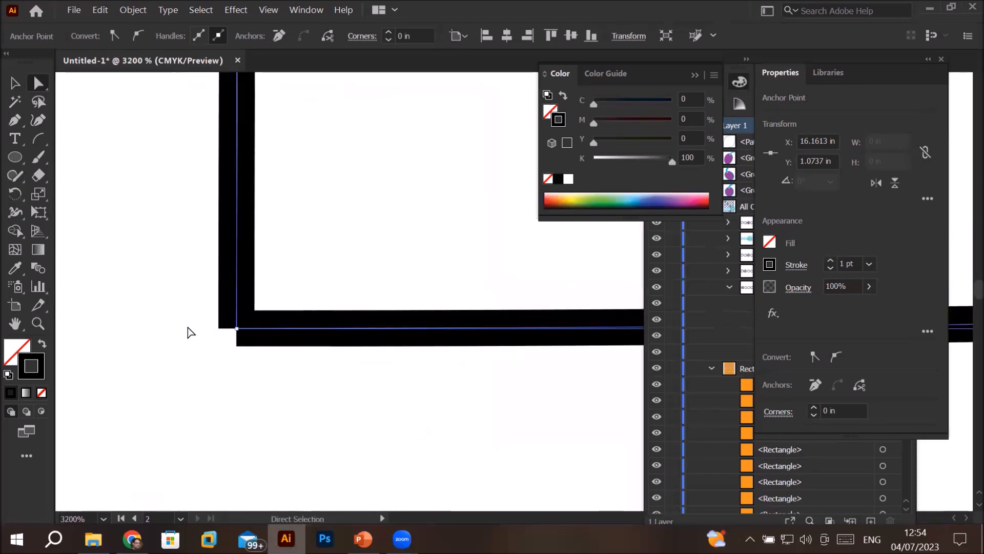
{"action": "scroll", "coordinate": [220, 356], "scroll_direction": "up", "scroll_amount": 1}
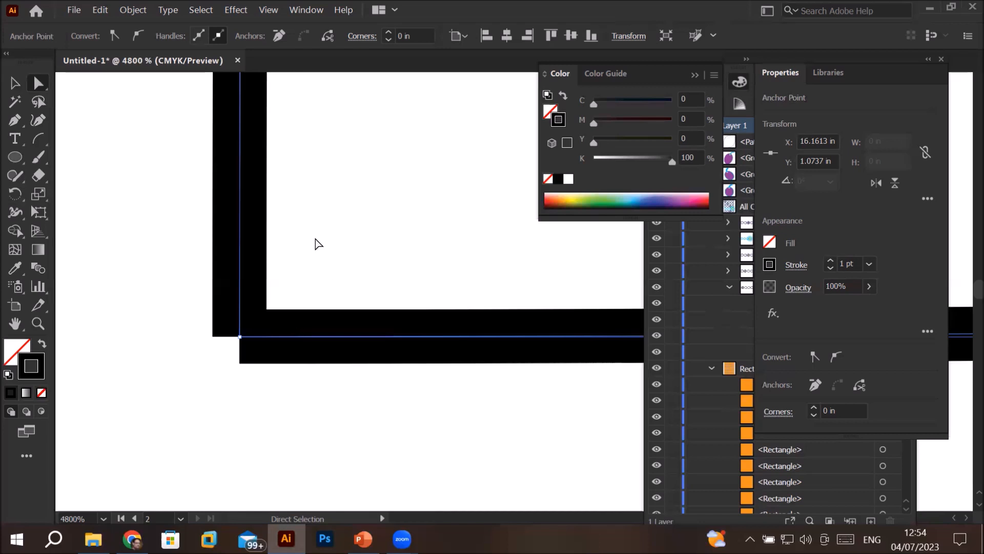
{"action": "left_click", "coordinate": [180, 261]}
{"action": "left_click_drag", "start_coordinate": [161, 216], "coordinate": [375, 441]}
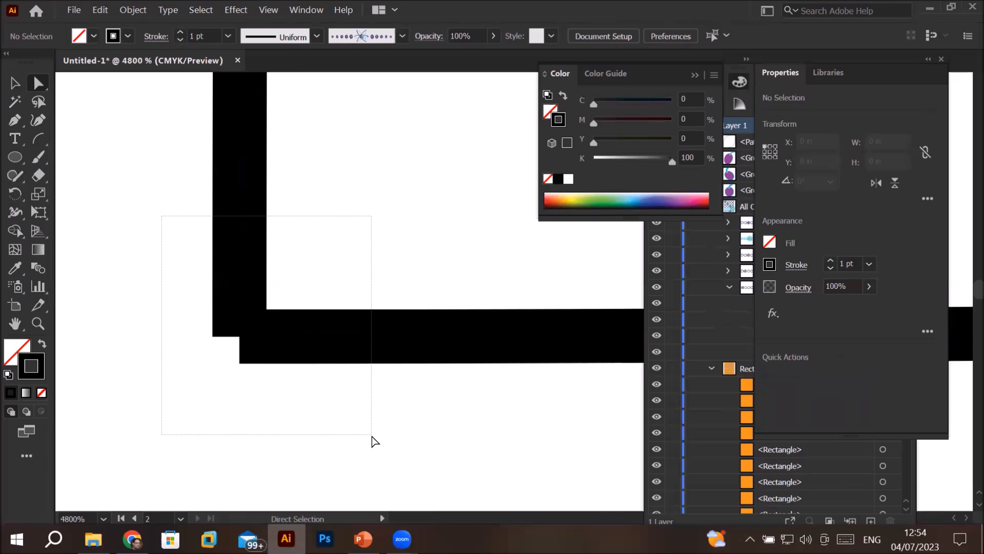
{"action": "left_click_drag", "start_coordinate": [375, 441], "coordinate": [374, 440]}
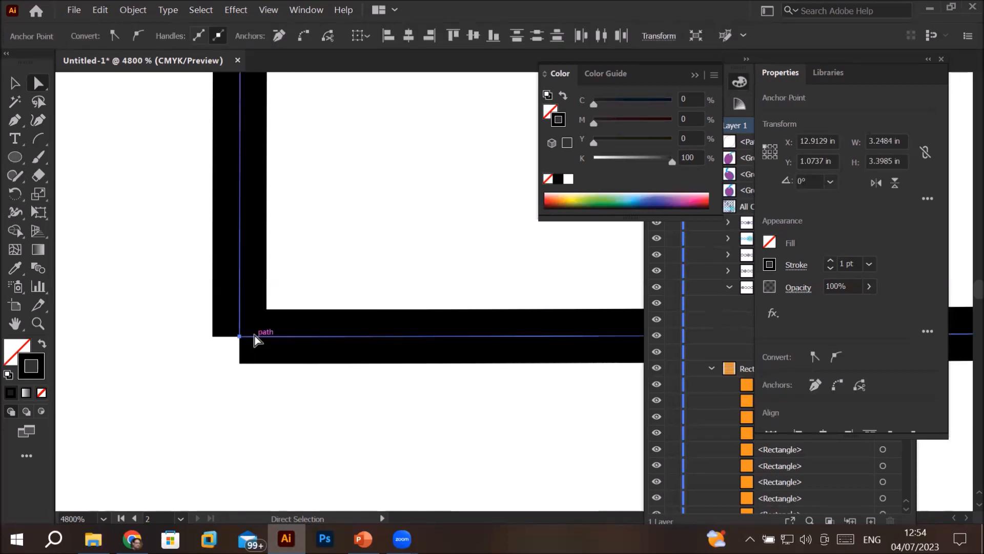
{"action": "left_click", "coordinate": [129, 12]}
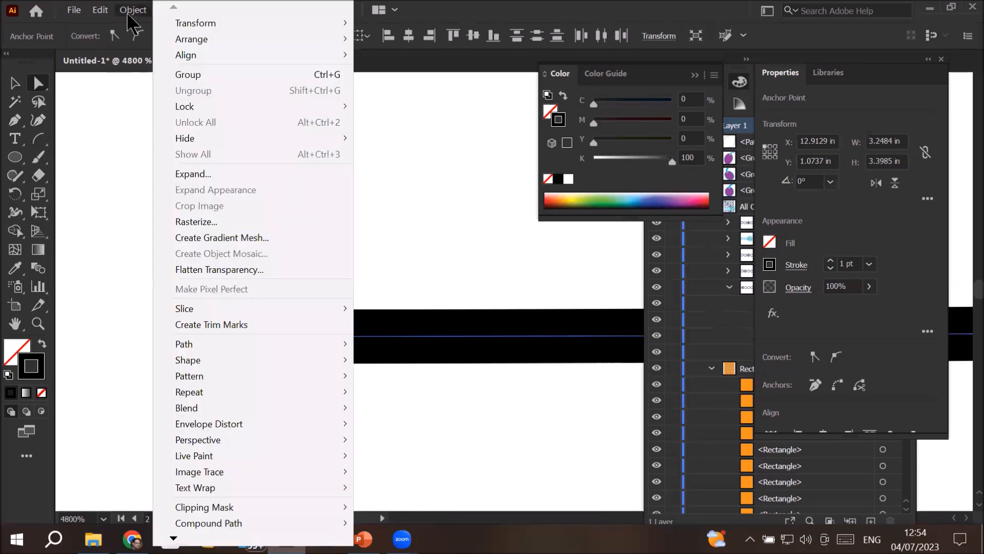
{"action": "mouse_move", "coordinate": [312, 349]}
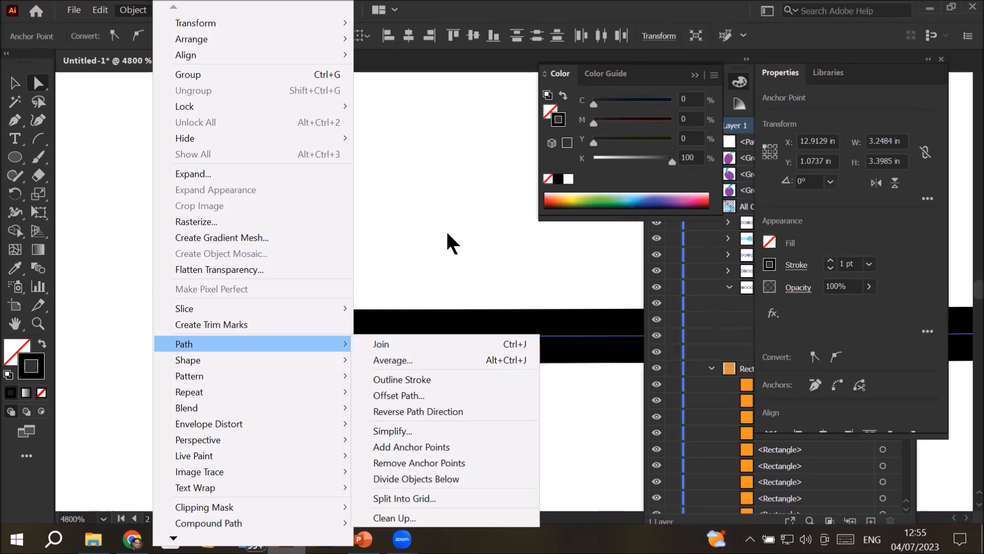
{"action": "left_click", "coordinate": [432, 344]}
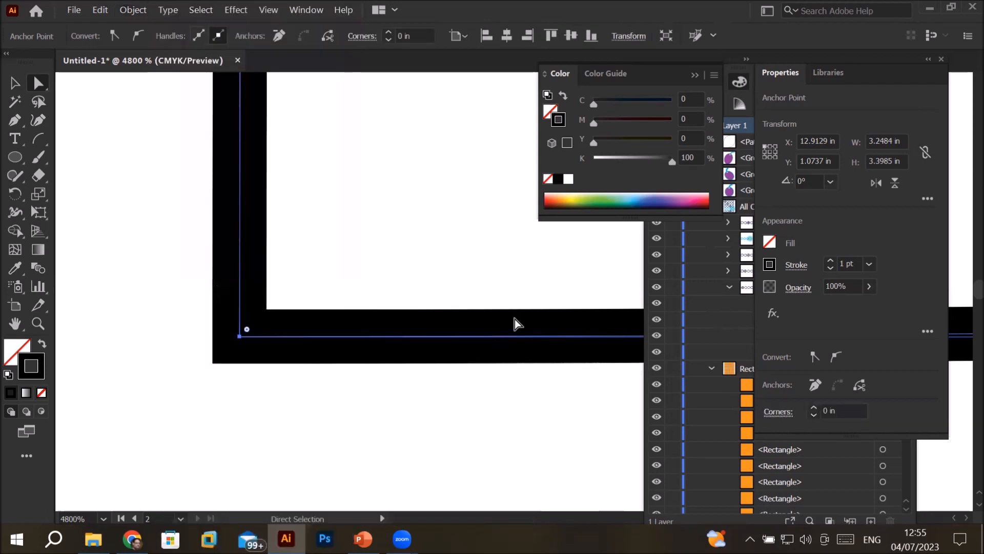
Step: Fill the closed leaf outline with green from the colour spectrum (C 82.75, M 20.78, Y 100, K 8.24) and deselect it
{"action": "scroll", "coordinate": [487, 274], "scroll_direction": "down", "scroll_amount": 6}
{"action": "scroll", "coordinate": [485, 270], "scroll_direction": "down", "scroll_amount": 4}
{"action": "left_click_drag", "start_coordinate": [463, 288], "coordinate": [270, 400]}
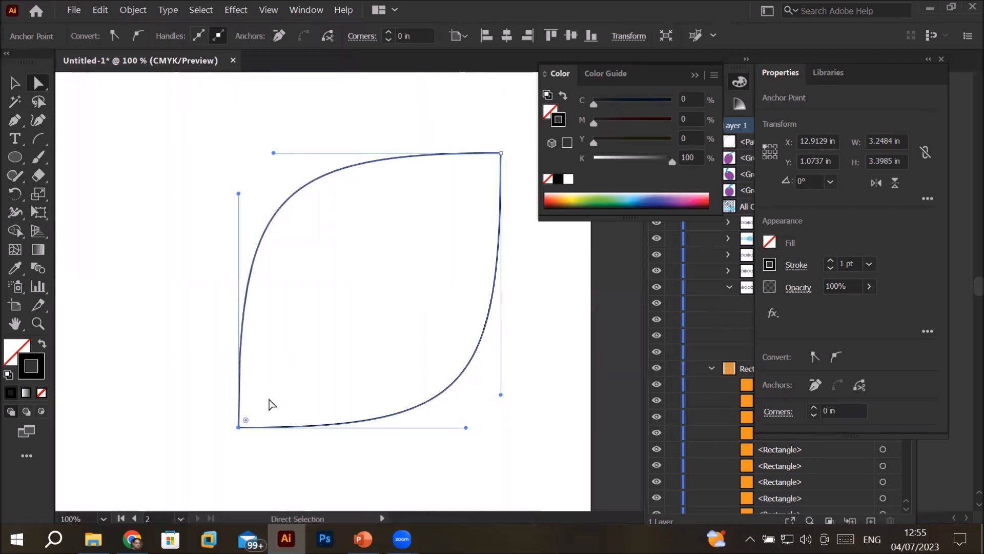
{"action": "left_click", "coordinate": [12, 353]}
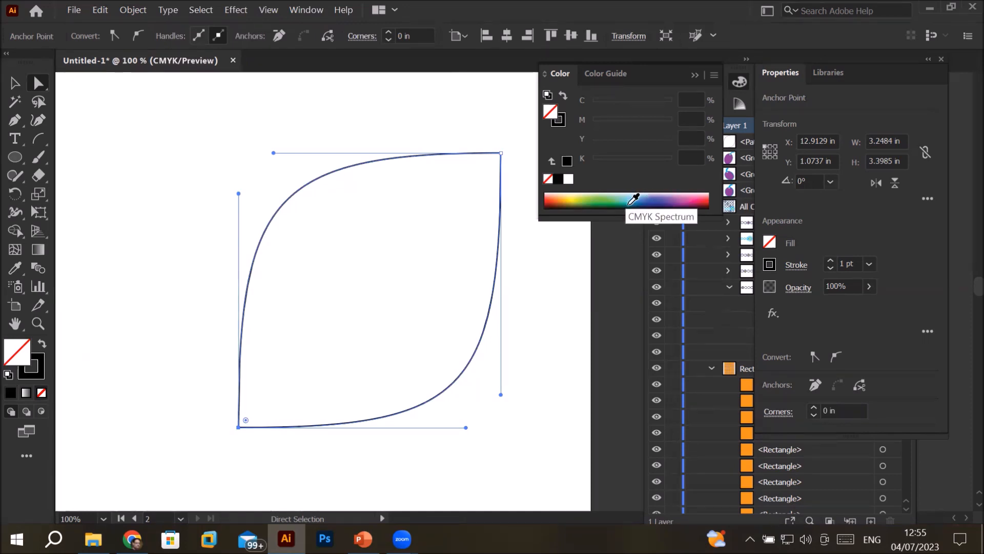
{"action": "left_click", "coordinate": [595, 200]}
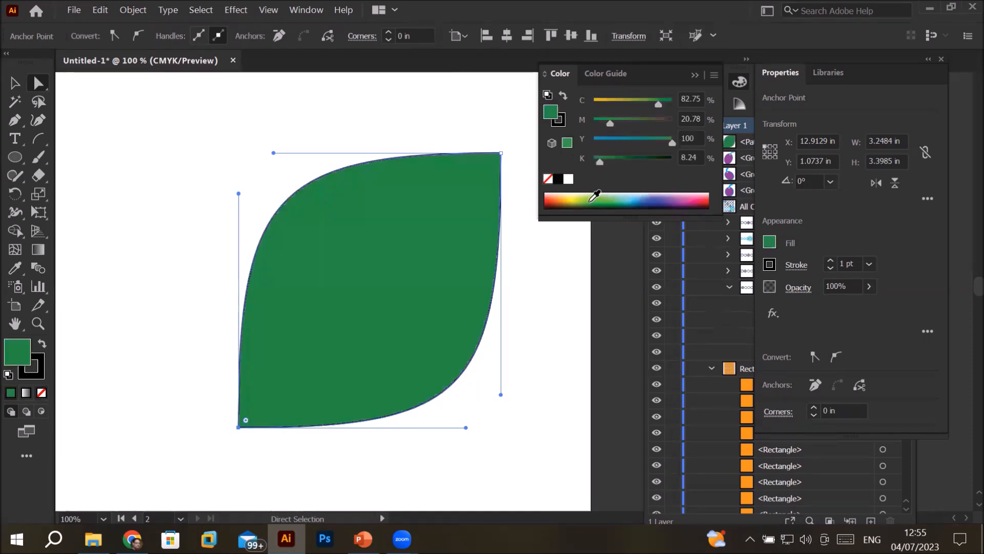
{"action": "key", "text": "v"}
{"action": "left_click", "coordinate": [211, 141]}
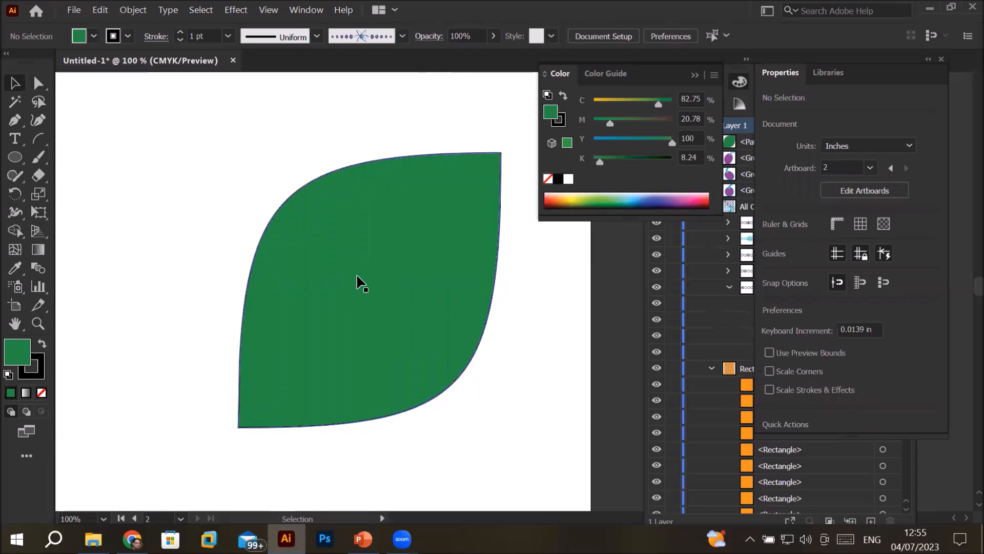
Step: Undo the leaf's green fill, both joins and the averaging of the arc ends at the upper-right tip
{"action": "key", "text": "ctrl+z"}
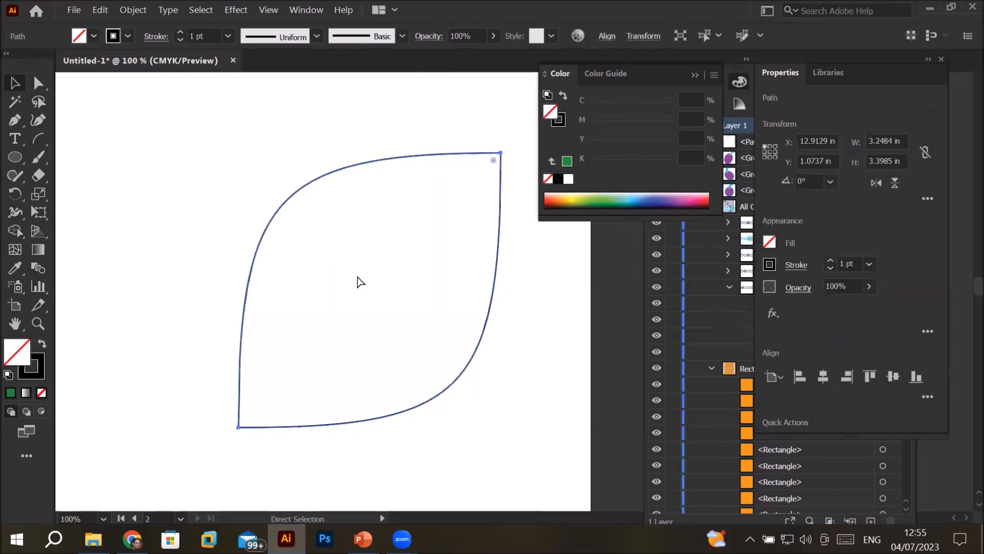
{"action": "key", "text": "ctrl+z"}
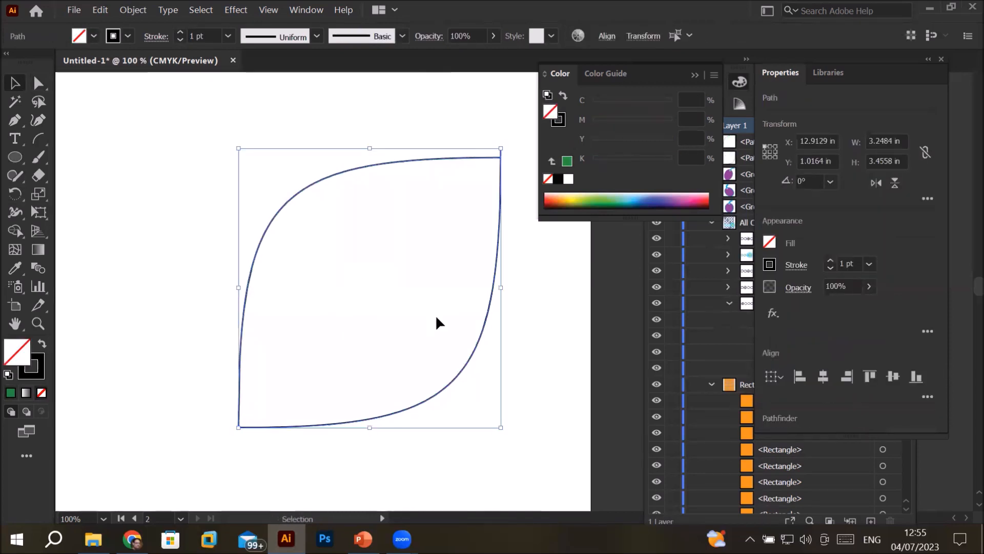
{"action": "left_click", "coordinate": [512, 150]}
{"action": "scroll", "coordinate": [511, 154], "scroll_direction": "up", "scroll_amount": 2}
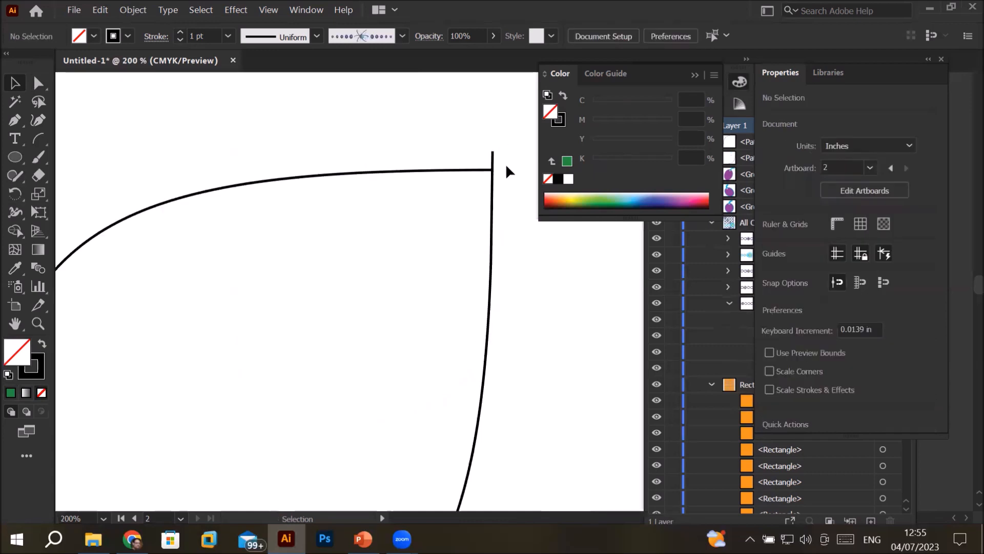
{"action": "scroll", "coordinate": [509, 170], "scroll_direction": "up", "scroll_amount": 3}
{"action": "scroll", "coordinate": [509, 170], "scroll_direction": "down", "scroll_amount": 3}
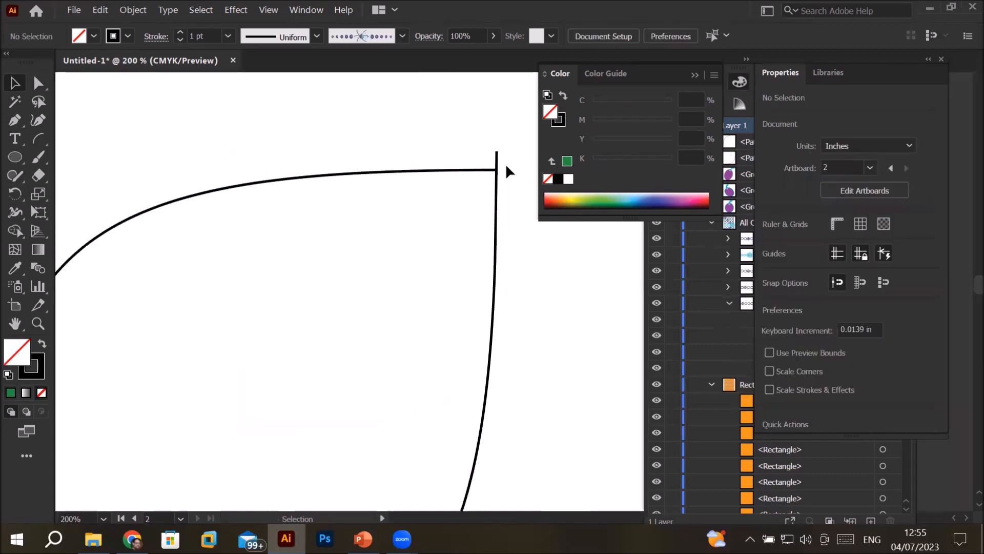
Step: Average and join the two arcs' end anchor points at the leaf's upper-right tip in a single operation
{"action": "left_click_drag", "start_coordinate": [428, 102], "coordinate": [543, 266]}
{"action": "left_click", "coordinate": [40, 85]}
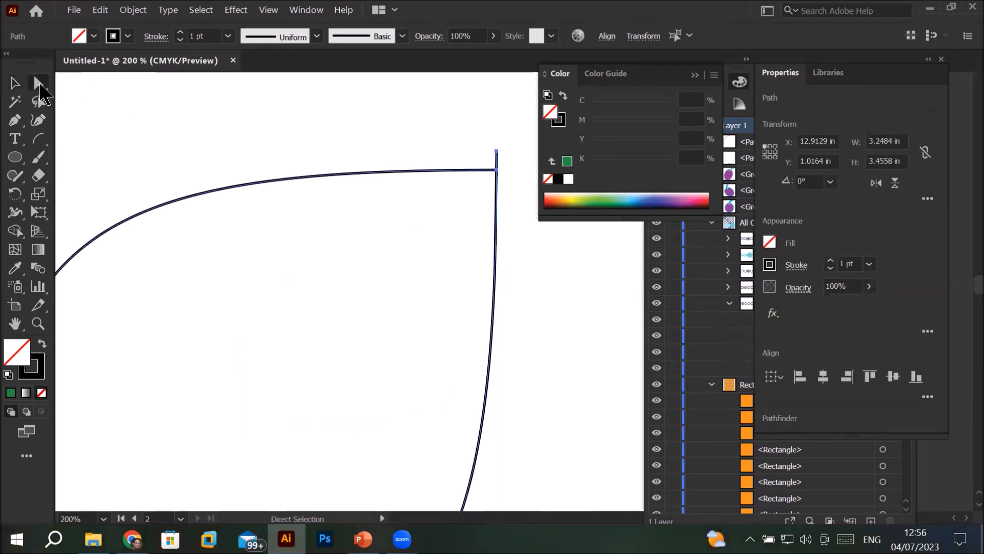
{"action": "left_click", "coordinate": [221, 110]}
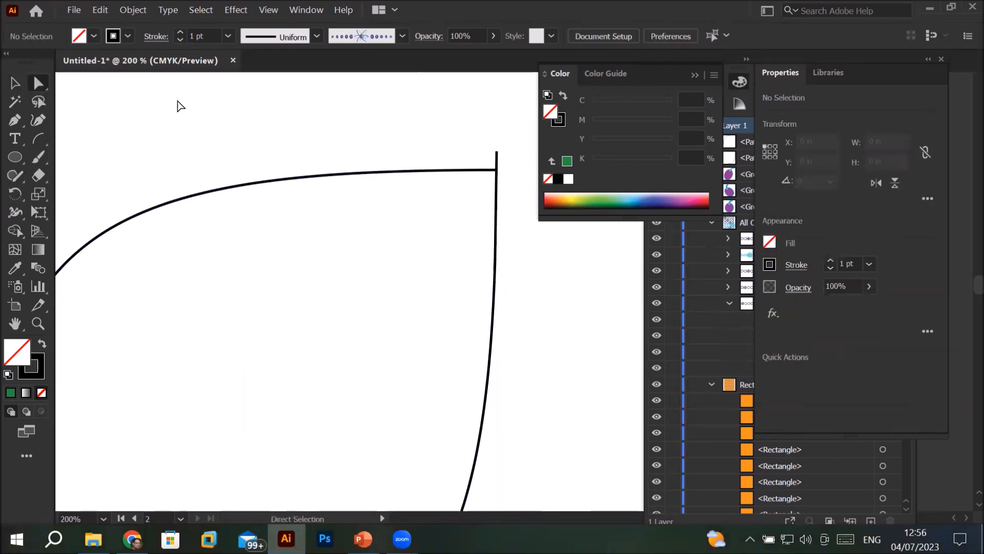
{"action": "left_click_drag", "start_coordinate": [417, 111], "coordinate": [547, 243]}
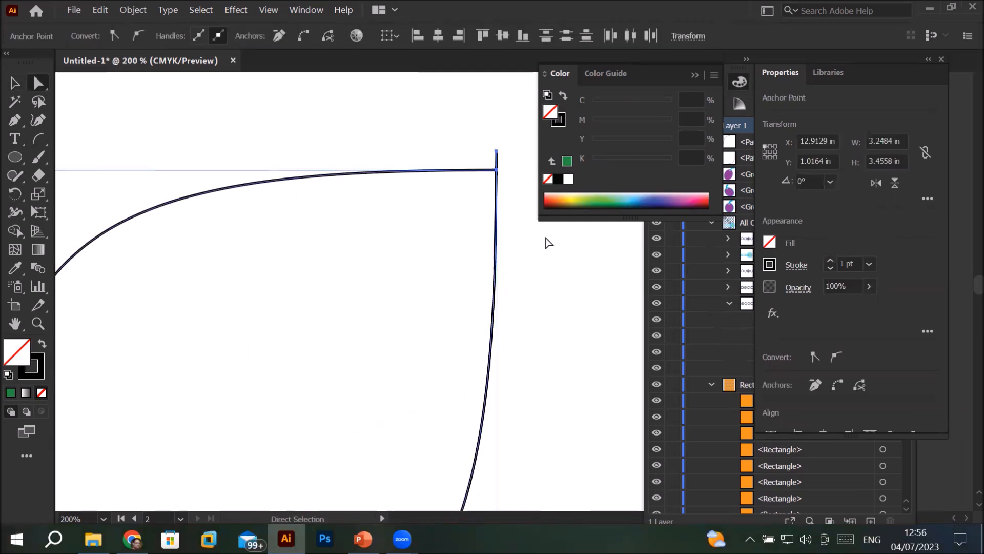
{"action": "key", "text": "ctrl"}
{"action": "key", "text": "shift"}
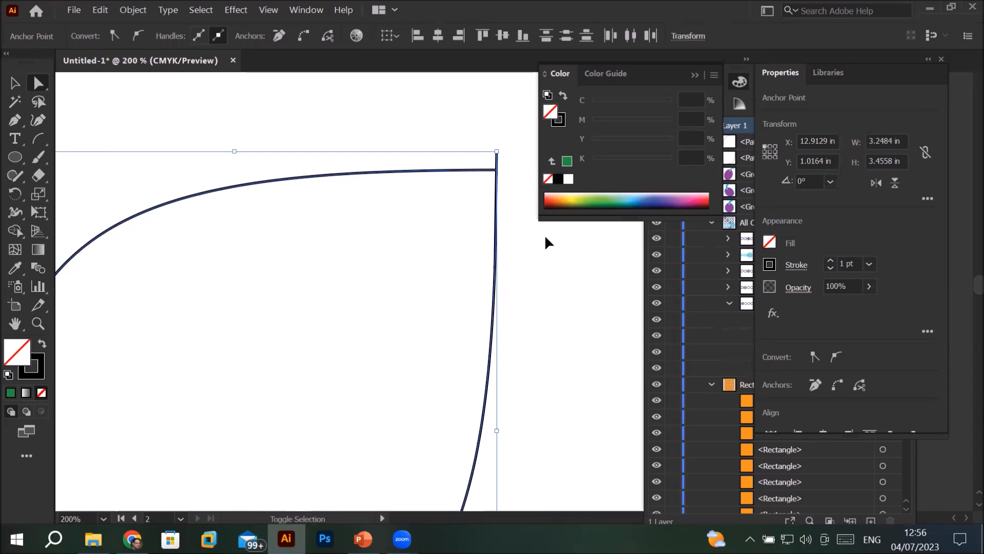
{"action": "key", "text": "shift+Up"}
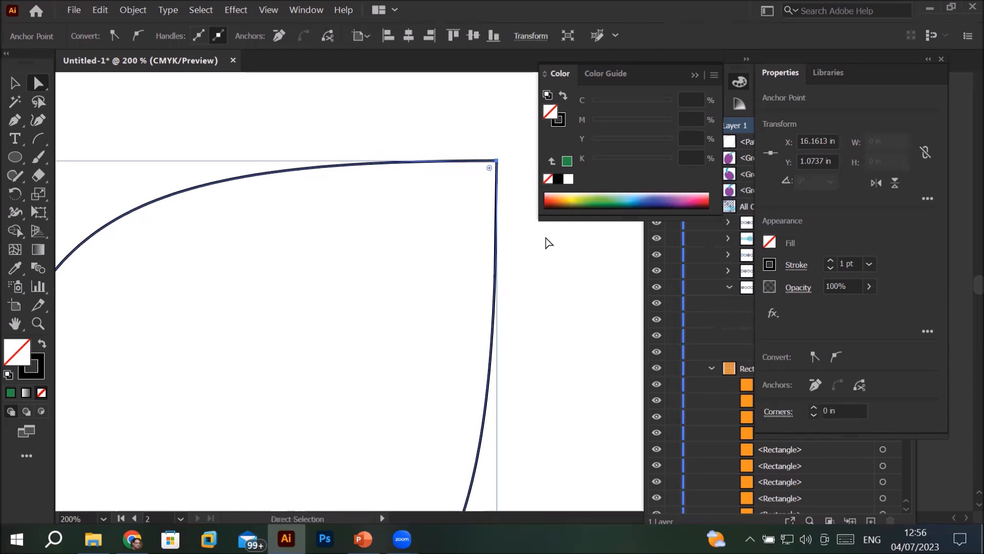
Step: Undo the combined average and join at the leaf's upper-right tip
{"action": "scroll", "coordinate": [521, 164], "scroll_direction": "up", "scroll_amount": 7}
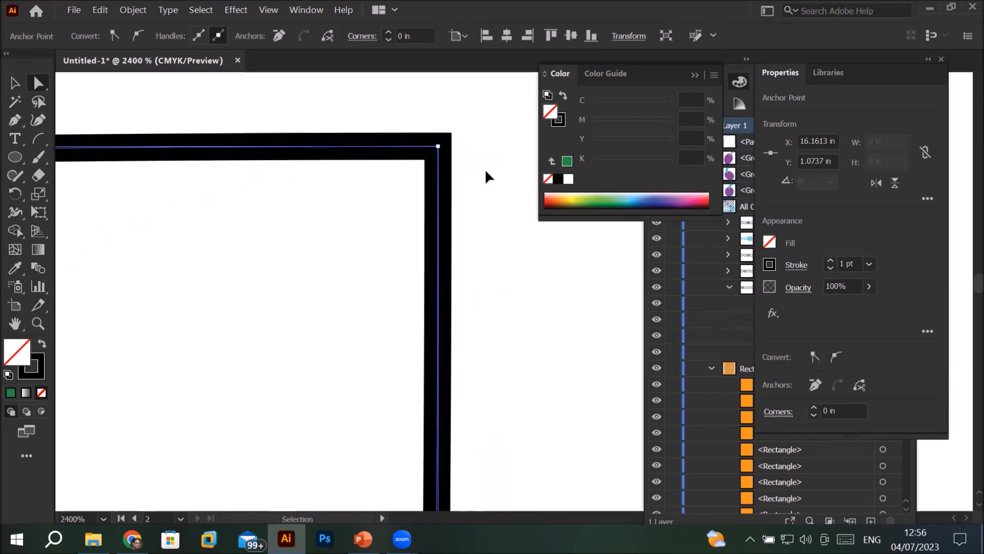
{"action": "key", "text": "ctrl+z"}
{"action": "scroll", "coordinate": [486, 174], "scroll_direction": "down", "scroll_amount": 2}
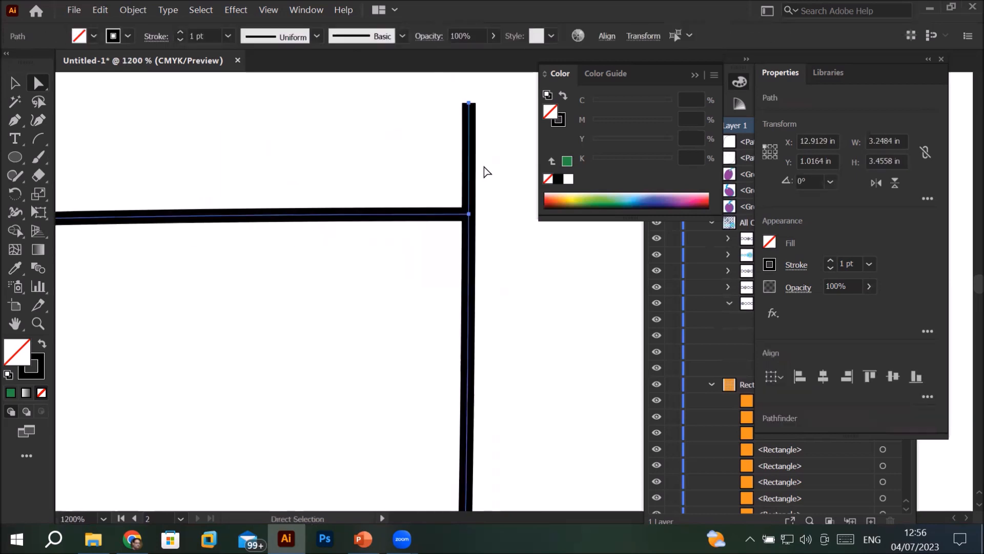
Step: Select both arc end points at the leaf's upper-right tip again and average and join them in one operation
{"action": "left_click", "coordinate": [518, 285]}
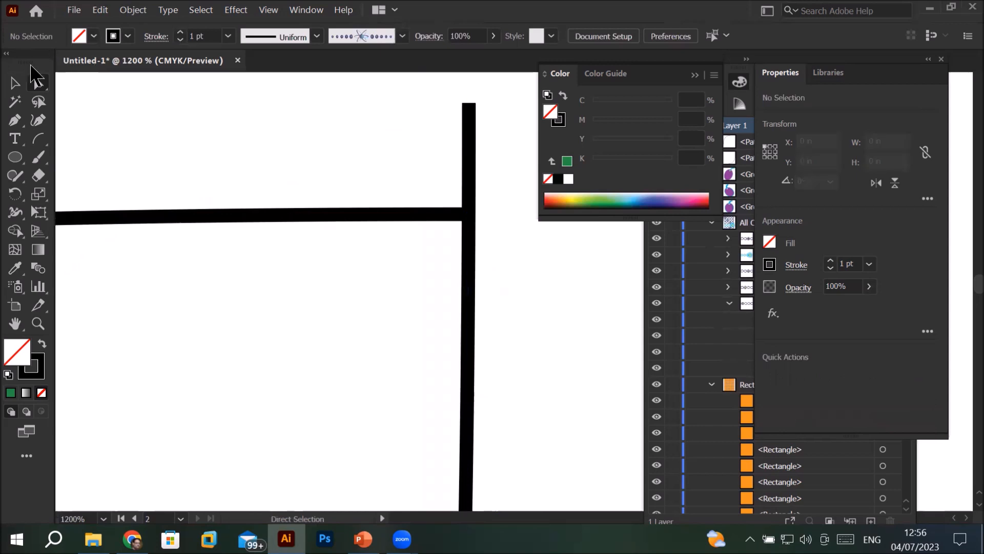
{"action": "left_click_drag", "start_coordinate": [404, 87], "coordinate": [502, 290]}
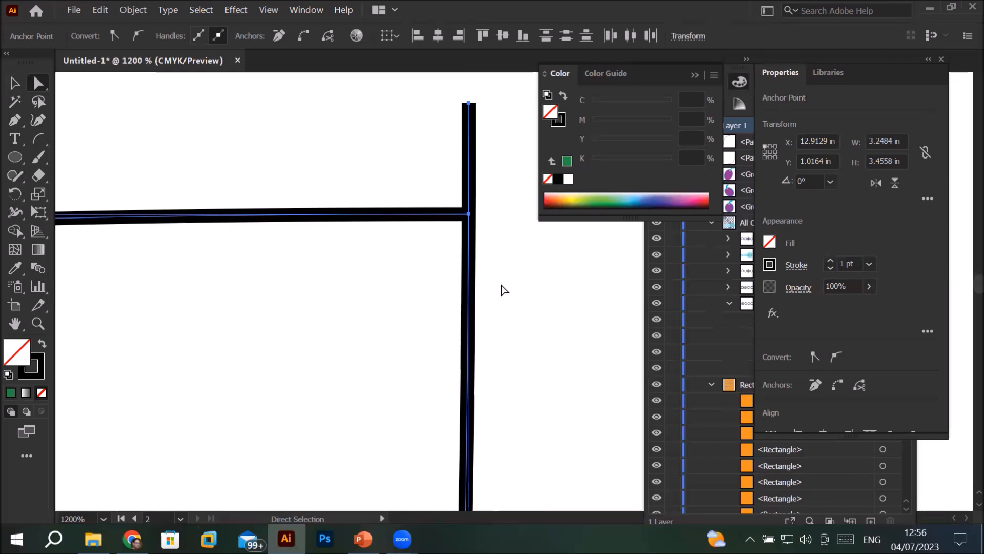
{"action": "key", "text": "ctrl+shift"}
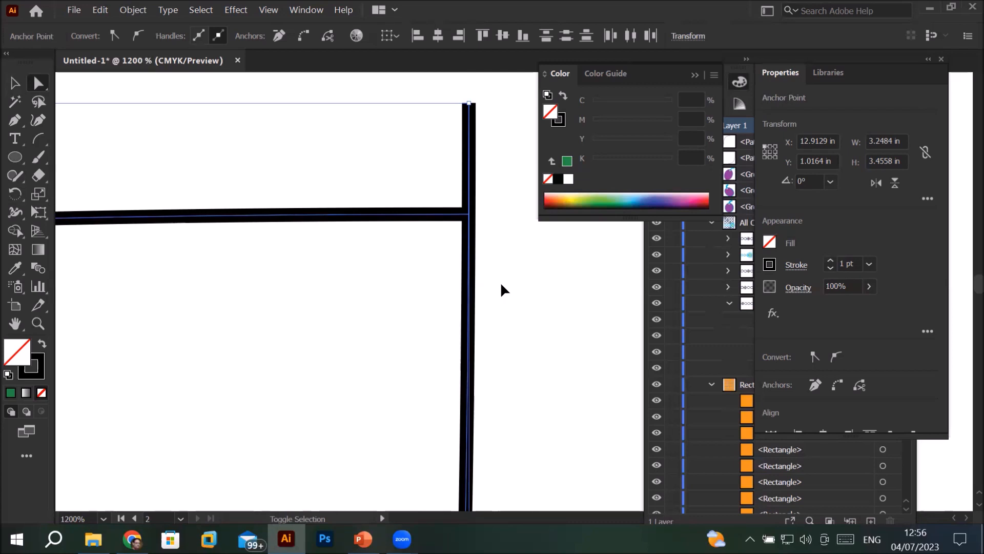
{"action": "key", "text": "ctrl+z"}
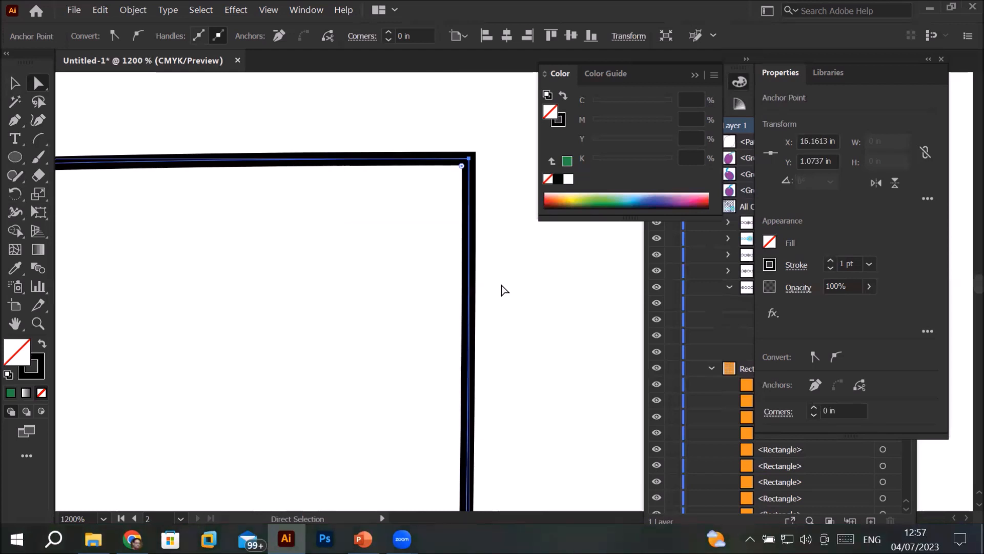
{"action": "scroll", "coordinate": [340, 369], "scroll_direction": "down", "scroll_amount": 2}
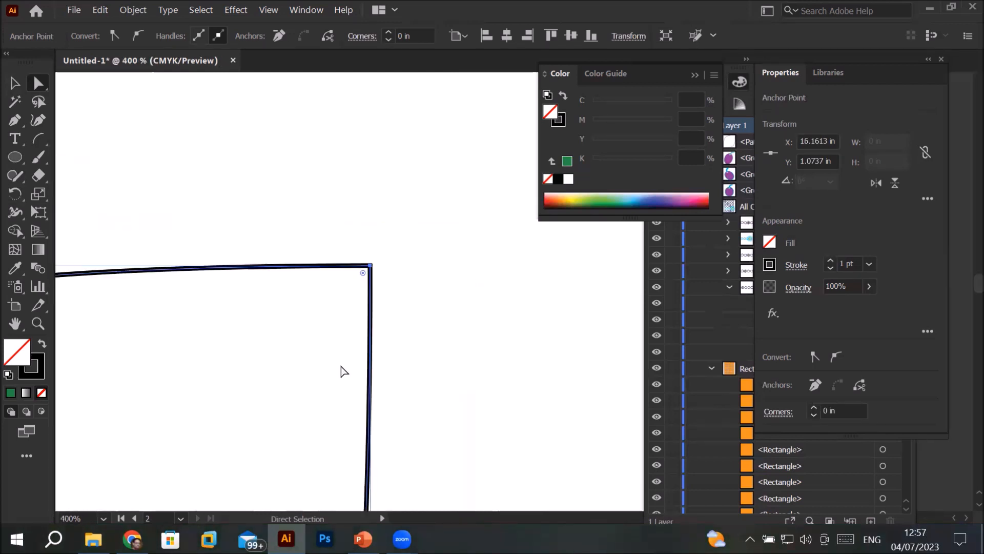
{"action": "scroll", "coordinate": [342, 370], "scroll_direction": "down", "scroll_amount": 1}
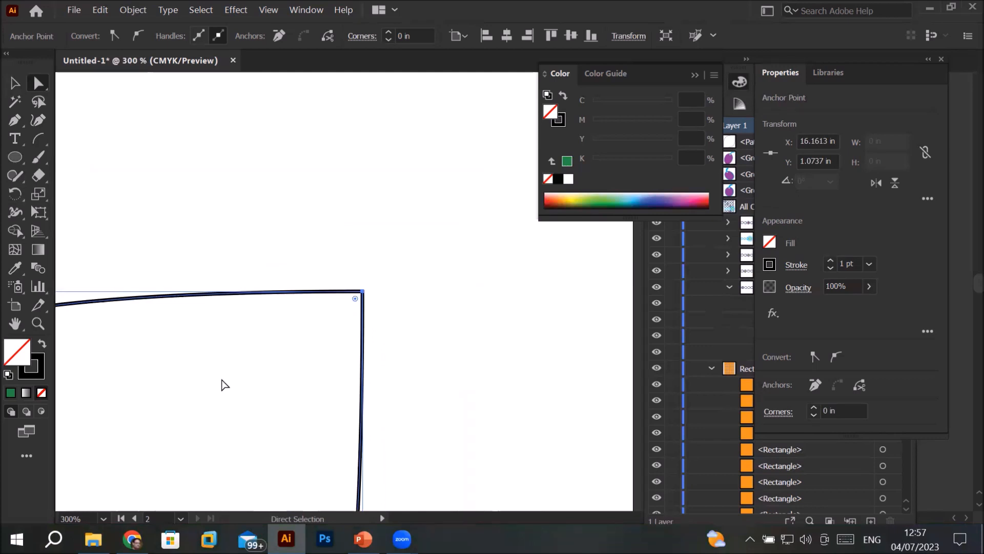
{"action": "scroll", "coordinate": [215, 409], "scroll_direction": "down", "scroll_amount": 3}
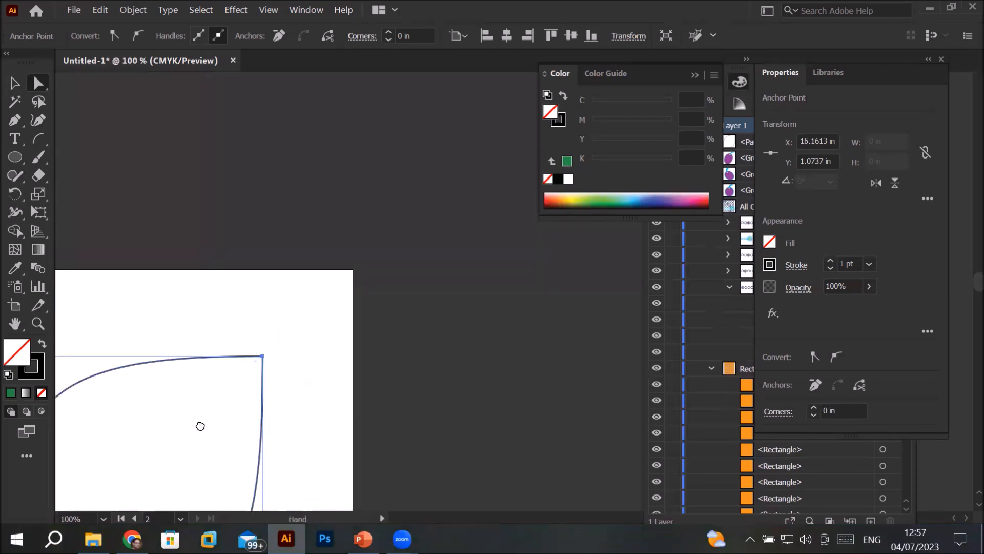
Step: Select both arc end points at the leaf's lower-left tip and average and join them in one operation with a Corner point
{"action": "left_click_drag", "start_coordinate": [200, 426], "coordinate": [378, 202]}
{"action": "left_click_drag", "start_coordinate": [145, 366], "coordinate": [240, 449]}
{"action": "scroll", "coordinate": [194, 411], "scroll_direction": "up", "scroll_amount": 5}
{"action": "scroll", "coordinate": [196, 390], "scroll_direction": "up", "scroll_amount": 4}
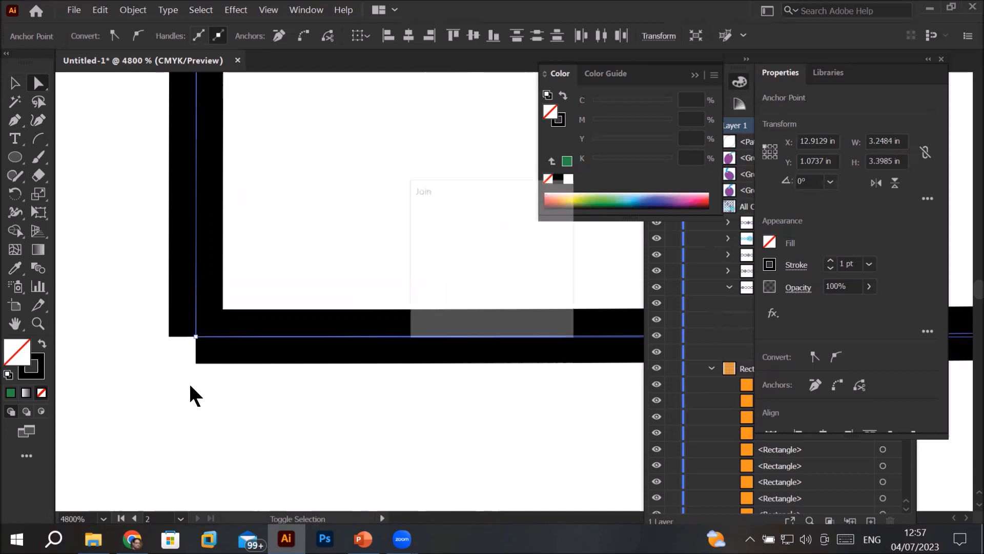
{"action": "key", "text": "ctrl+alt+shift+j"}
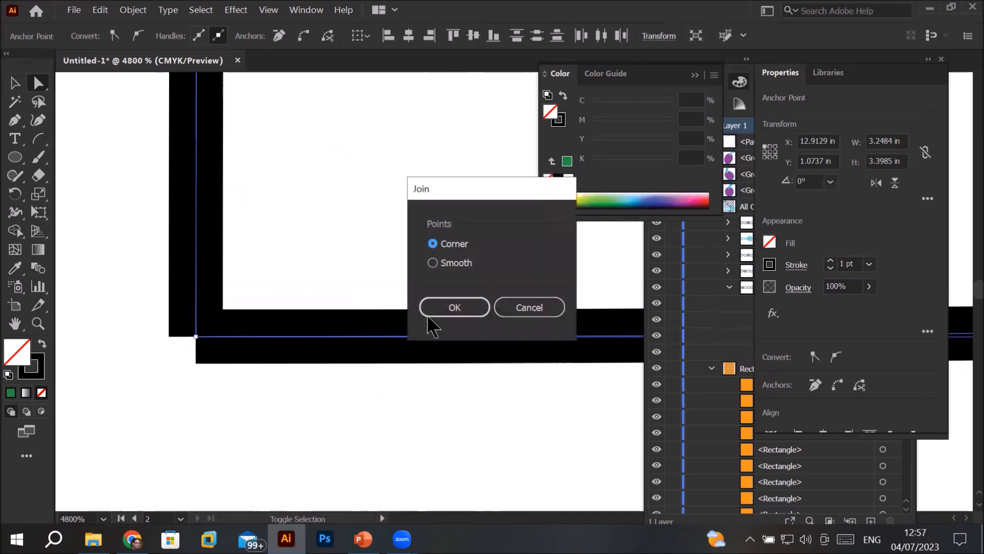
{"action": "left_click", "coordinate": [463, 311]}
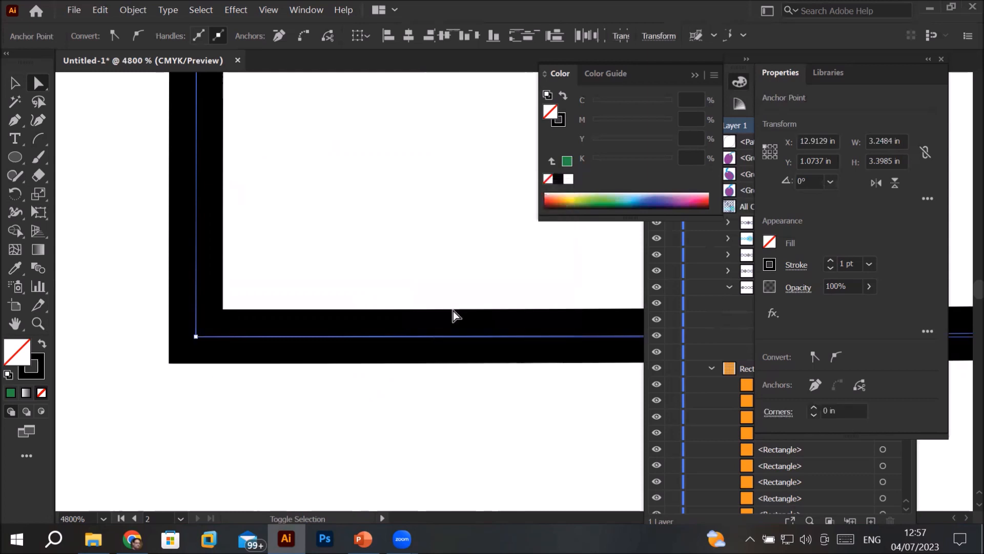
{"action": "left_click", "coordinate": [362, 440]}
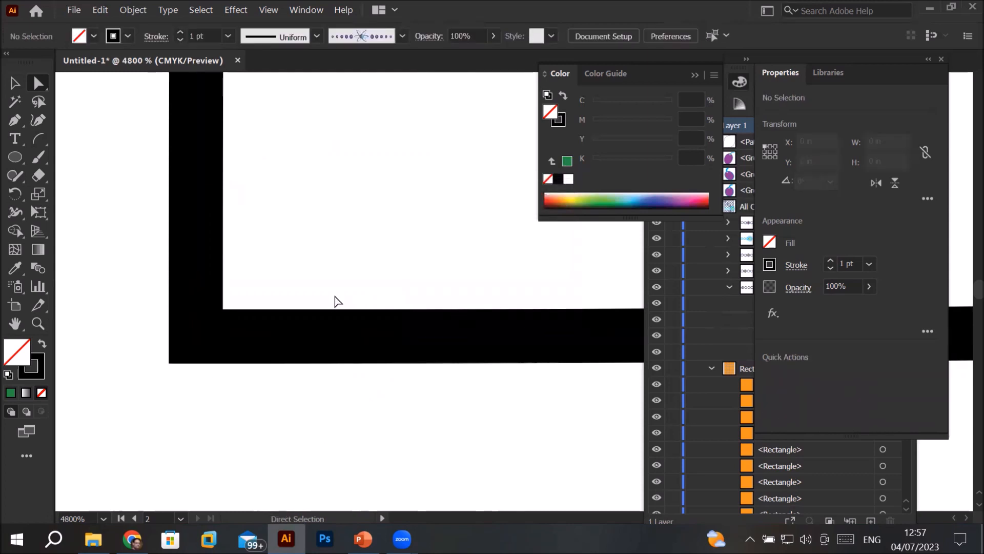
{"action": "scroll", "coordinate": [338, 299], "scroll_direction": "down", "scroll_amount": 3}
{"action": "scroll", "coordinate": [448, 237], "scroll_direction": "down", "scroll_amount": 3}
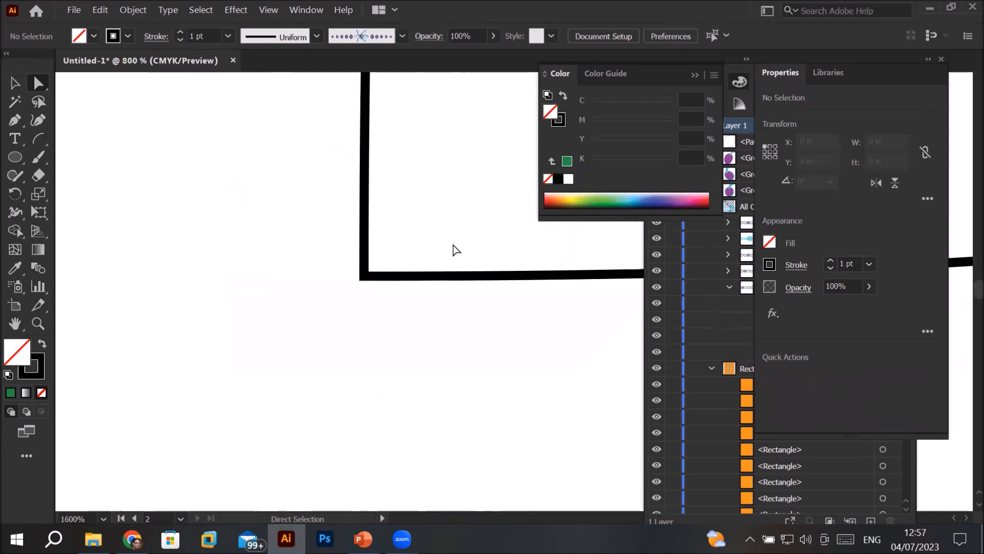
{"action": "scroll", "coordinate": [438, 200], "scroll_direction": "down", "scroll_amount": 5}
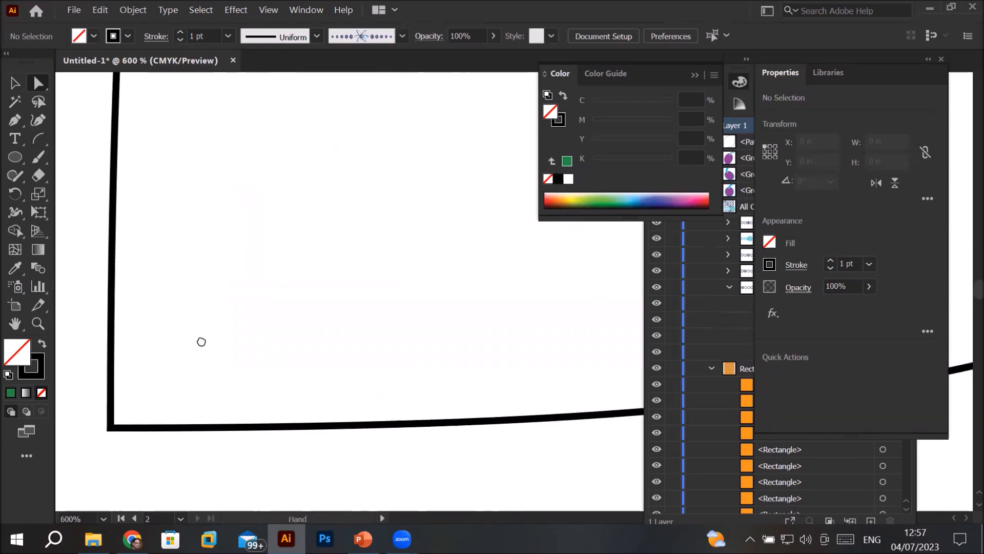
{"action": "left_click_drag", "start_coordinate": [370, 172], "coordinate": [341, 268]}
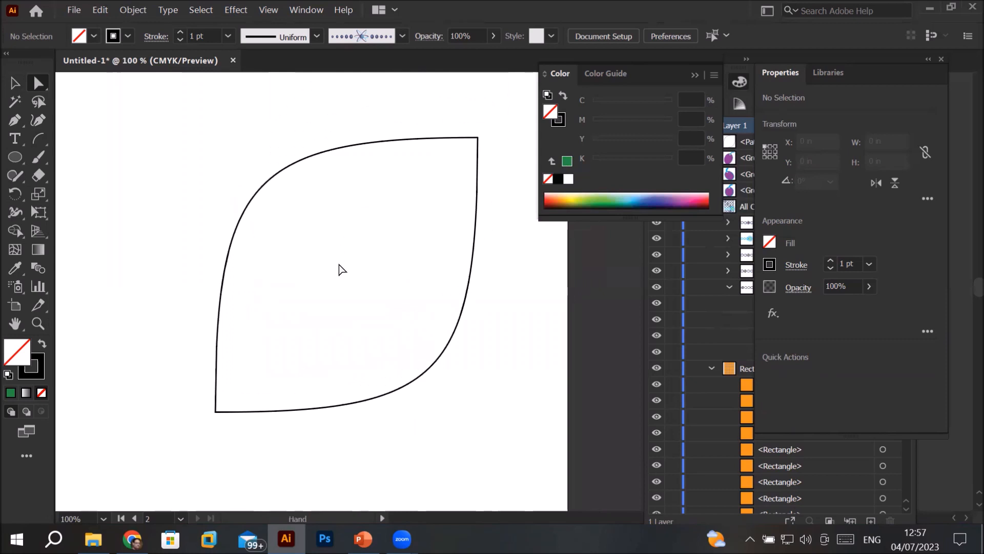
{"action": "left_click", "coordinate": [43, 149]}
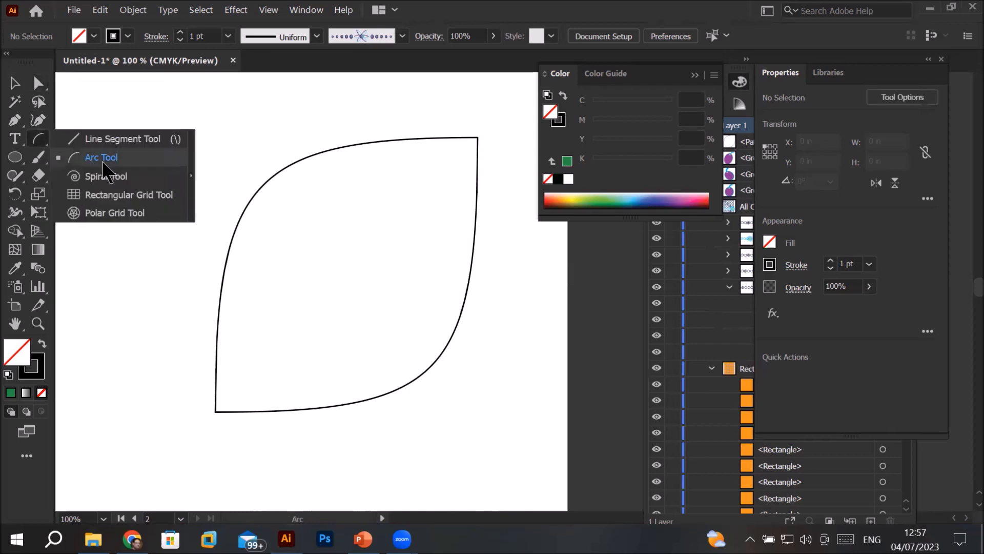
{"action": "left_click", "coordinate": [100, 159]}
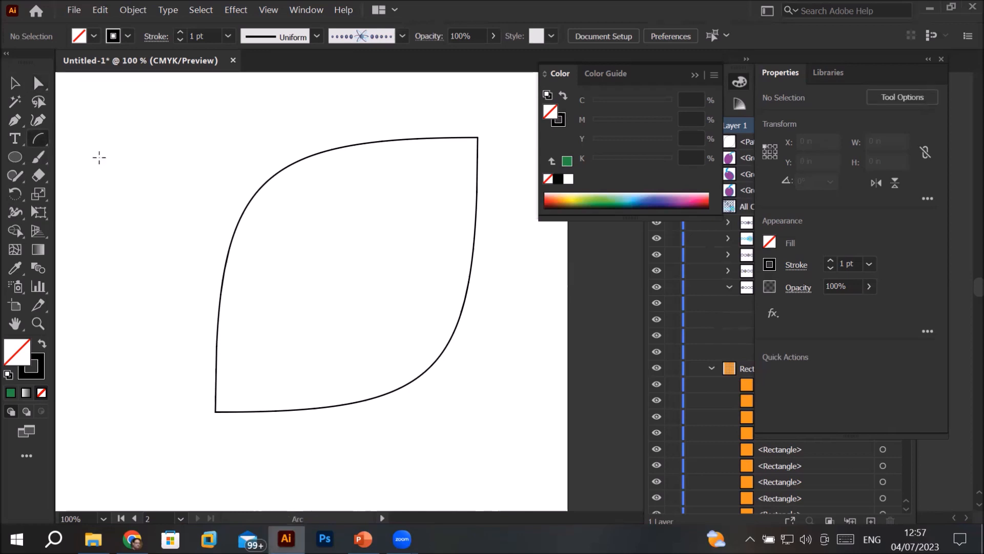
{"action": "left_click", "coordinate": [185, 140]}
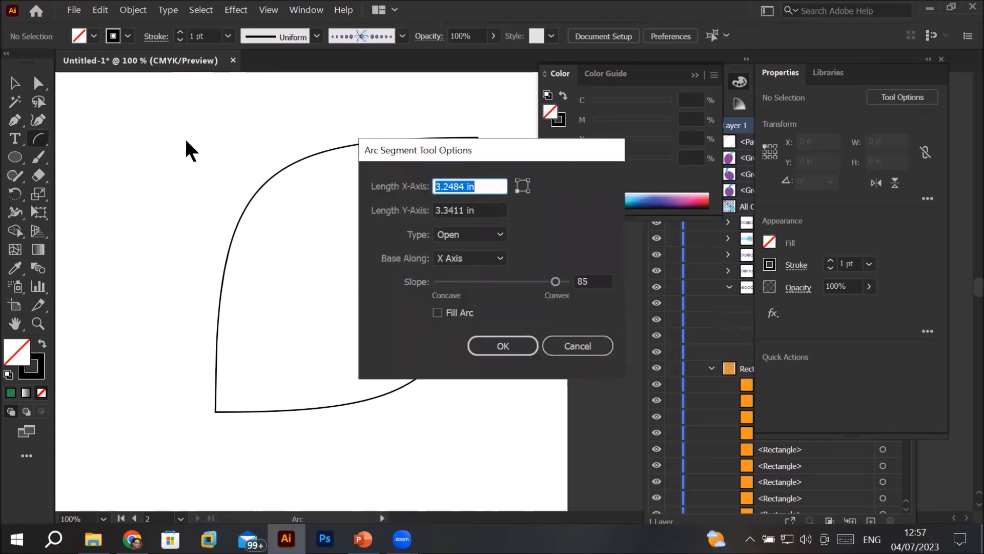
{"action": "left_click", "coordinate": [585, 345]}
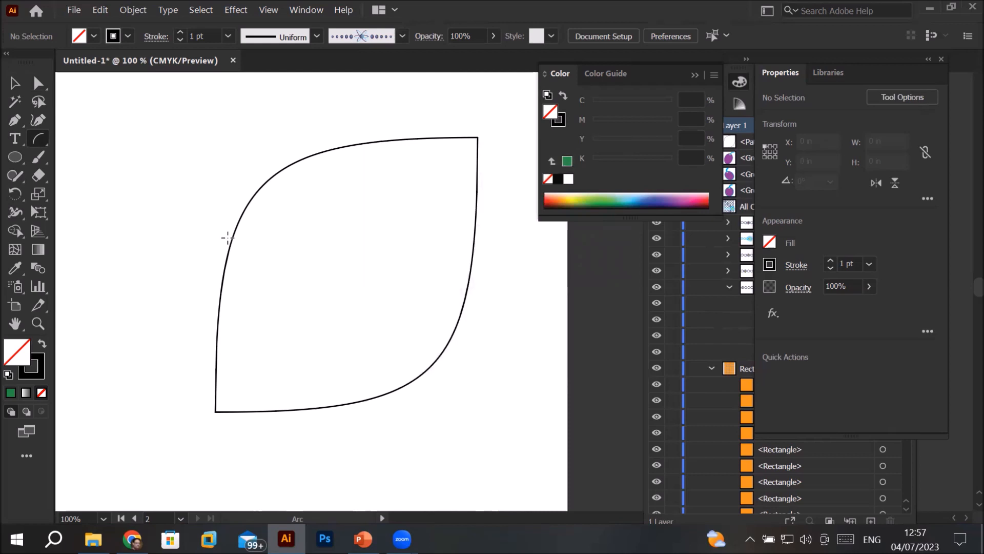
Step: Create a 1.3889 in line segment at a 45° angle above the leaf's upper-left edge
{"action": "left_click", "coordinate": [39, 148]}
{"action": "left_click", "coordinate": [100, 138]}
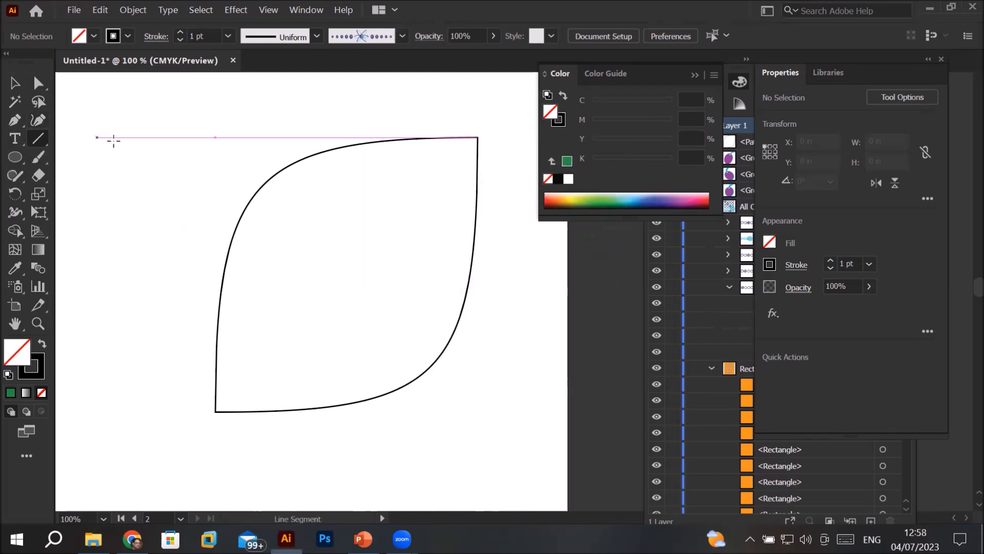
{"action": "left_click", "coordinate": [174, 159]}
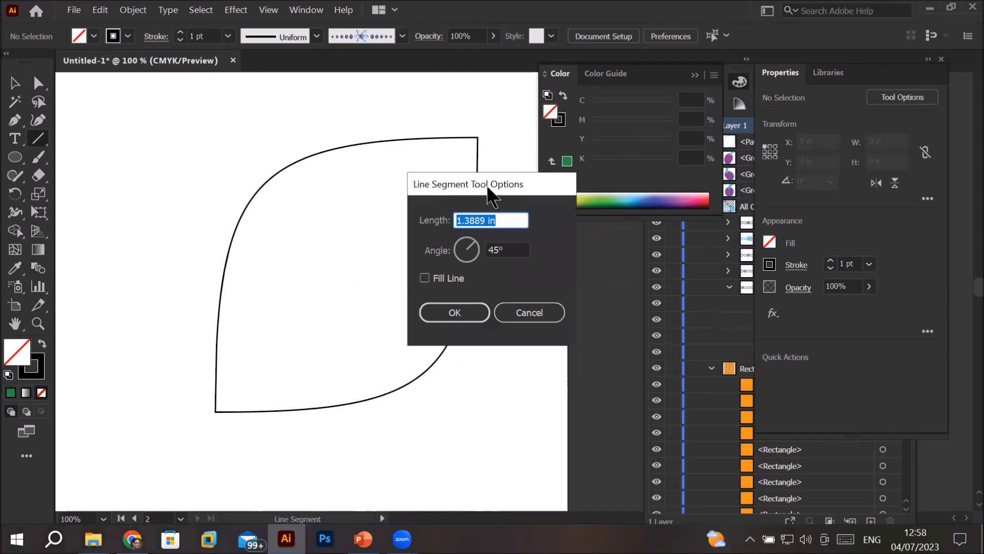
{"action": "left_click_drag", "start_coordinate": [492, 195], "coordinate": [217, 133]}
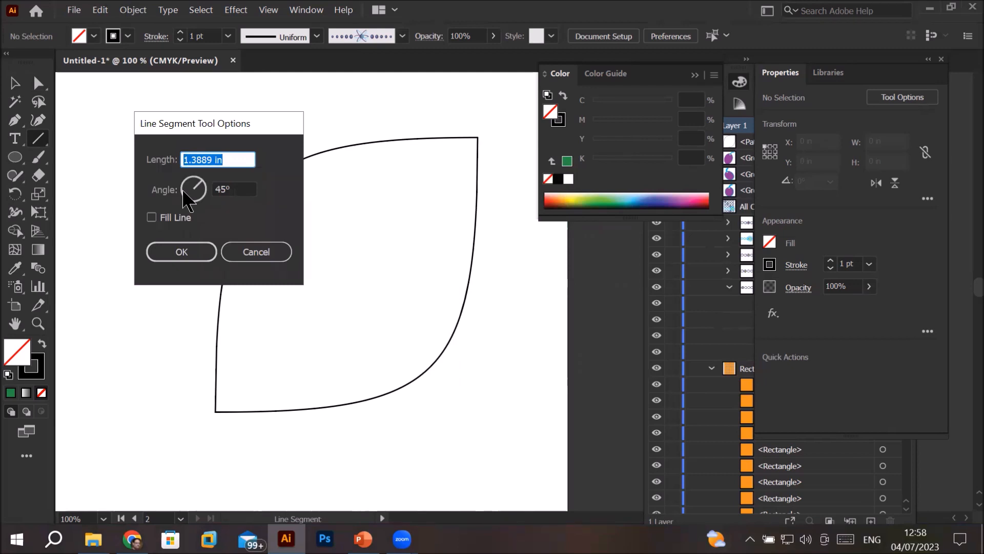
{"action": "left_click", "coordinate": [177, 250]}
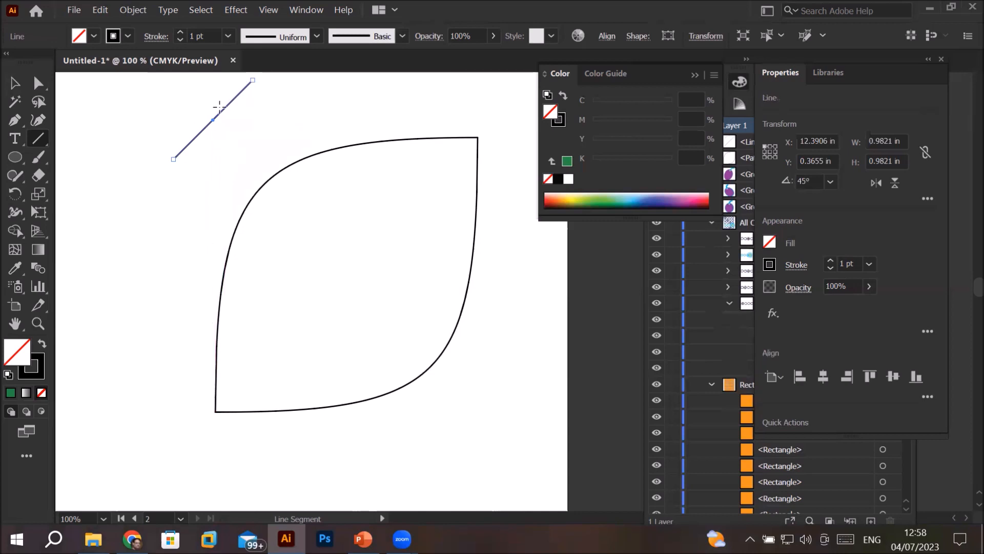
Step: Start a second line segment from a point beside the leaf and try angles of 348°, 360° and 350° for it
{"action": "left_click", "coordinate": [132, 239]}
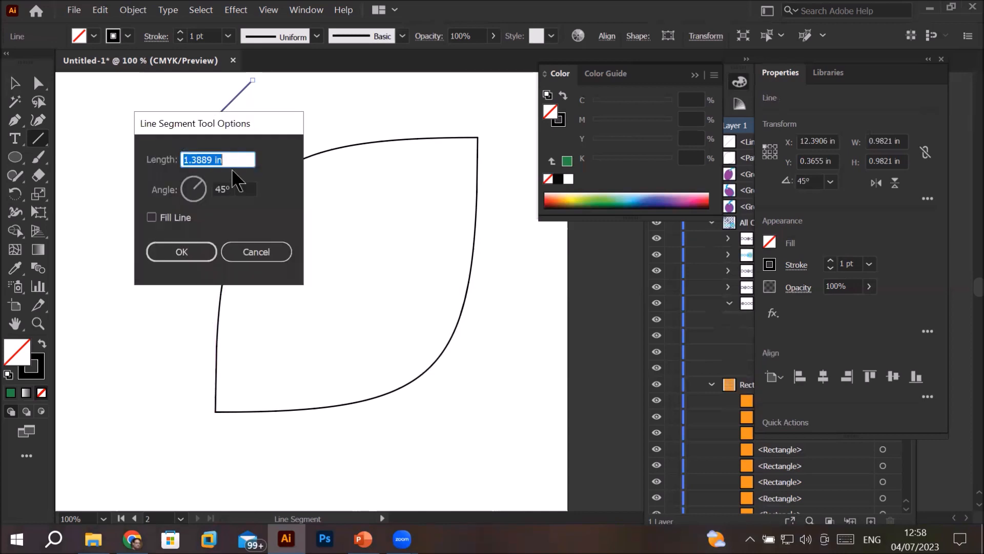
{"action": "key", "text": "Tab"}
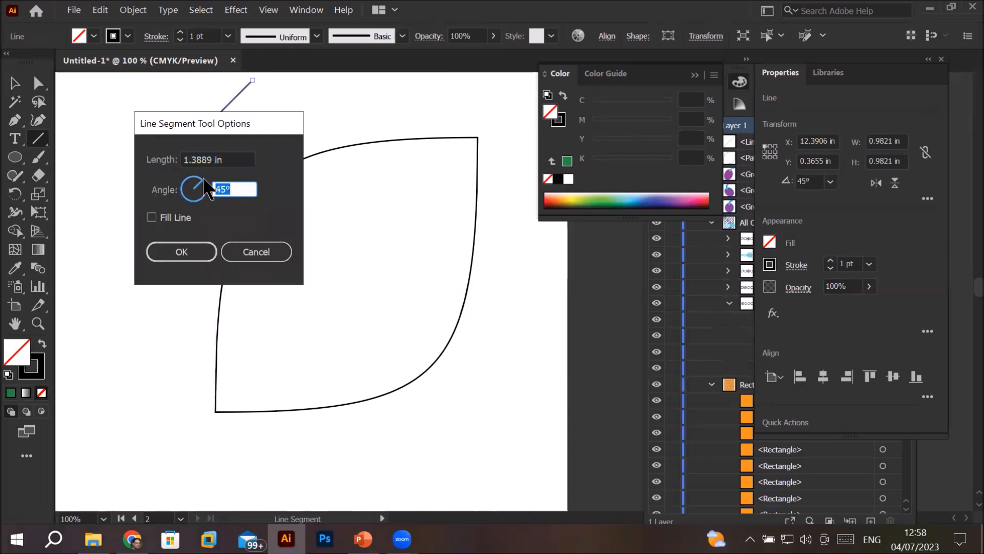
{"action": "left_click_drag", "start_coordinate": [203, 191], "coordinate": [205, 190]}
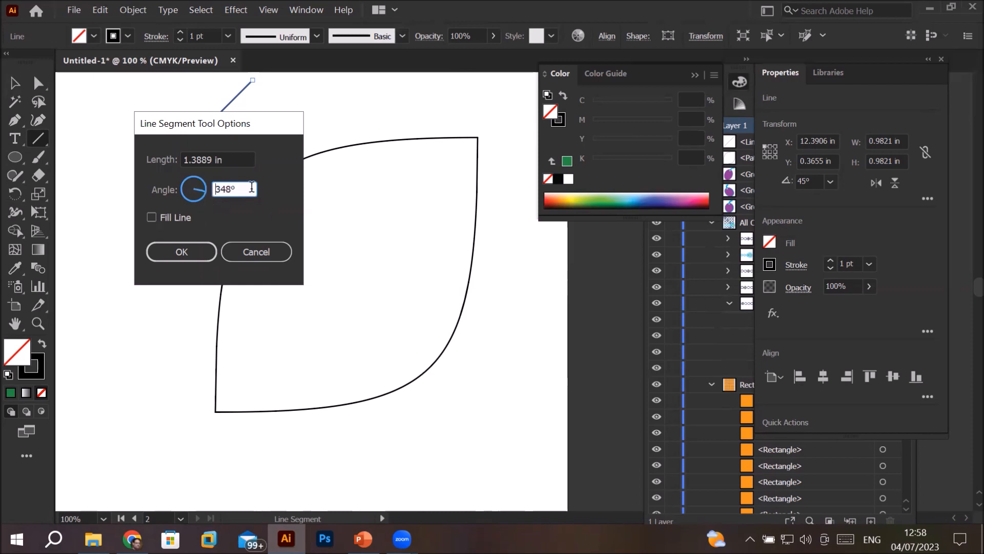
{"action": "key", "text": "Up"}
{"action": "key", "text": "Up"}
{"action": "key", "text": "Up"}
{"action": "key", "text": "Up"}
{"action": "key", "text": "Up"}
{"action": "key", "text": "Up"}
{"action": "key", "text": "Up"}
{"action": "key", "text": "Up"}
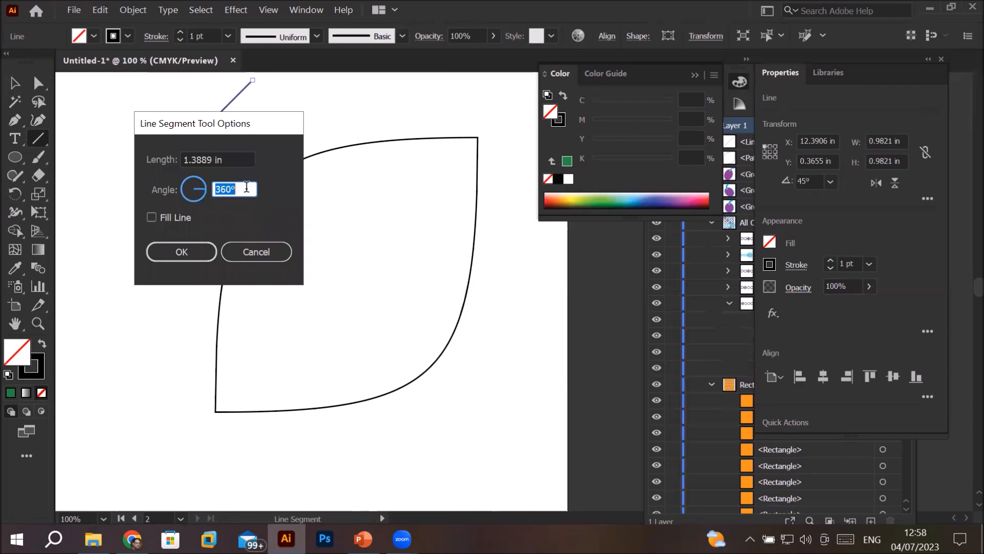
{"action": "key", "text": "shift+Down"}
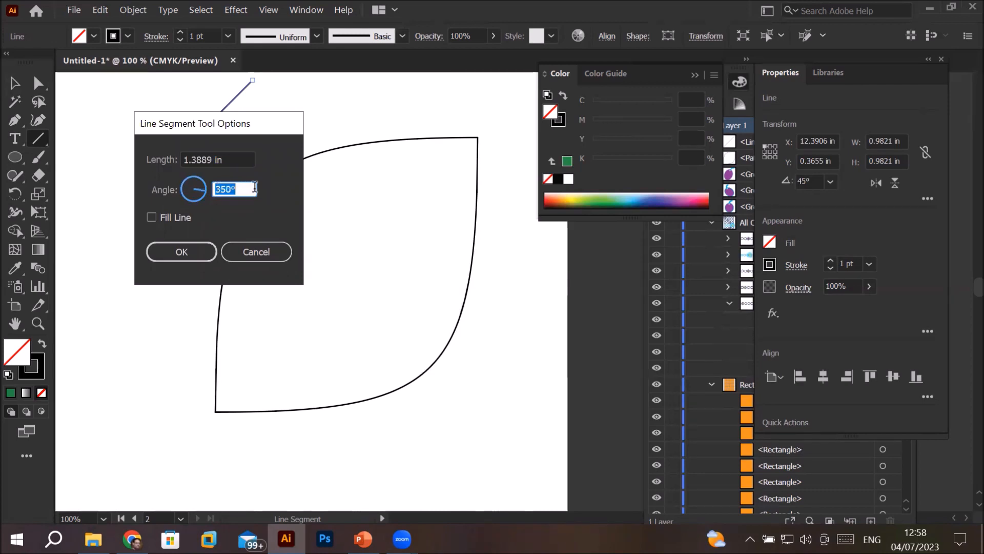
Step: Set the second line segment's angle to 0° and its length to 3 in, and create it
{"action": "type", "text": "9"}
{"action": "key", "text": "BackSpace"}
{"action": "type", "text": "0"}
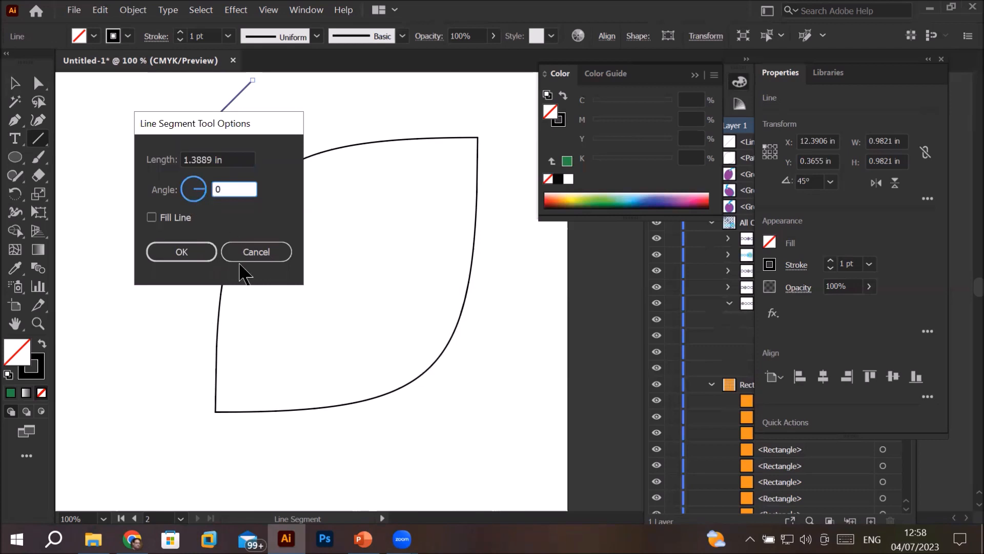
{"action": "double_click", "coordinate": [216, 159]}
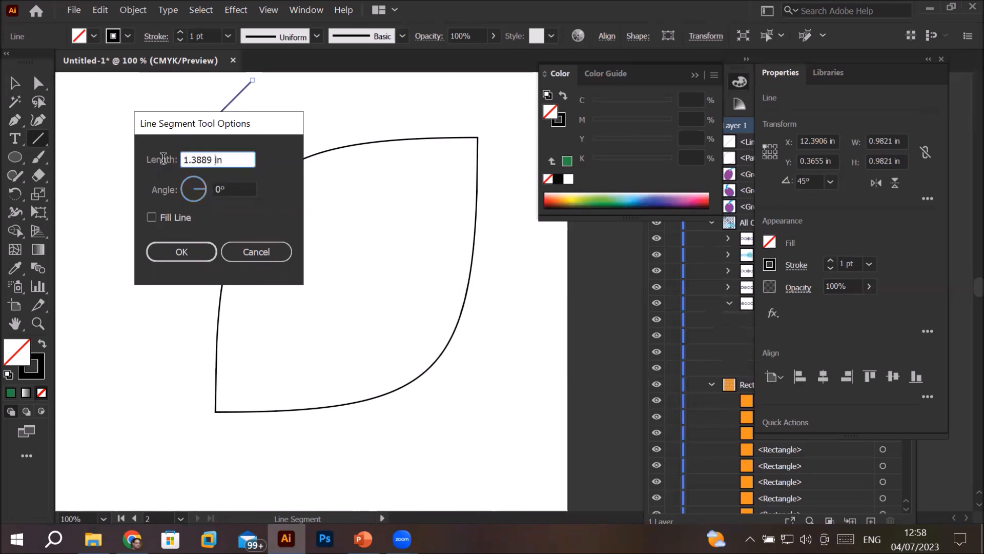
{"action": "type", "text": "3"}
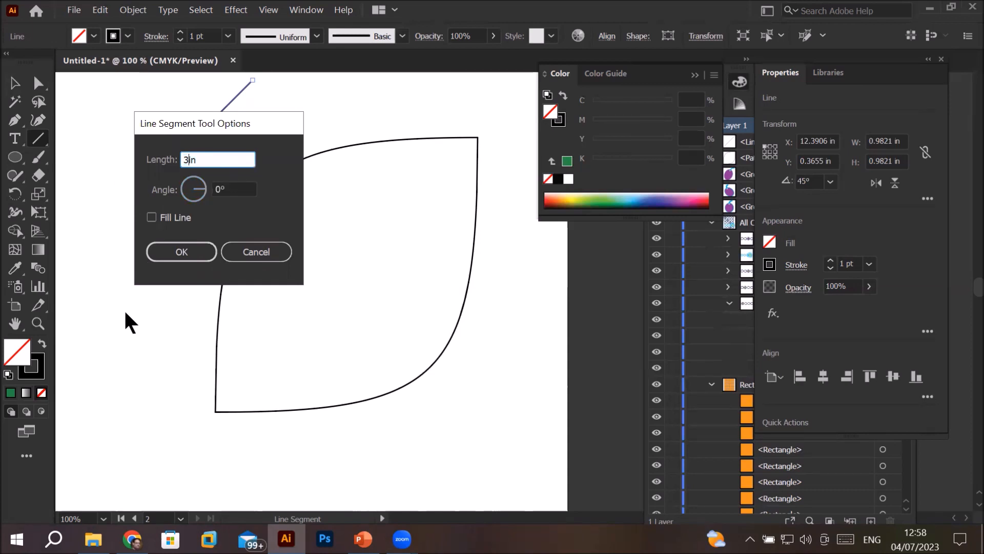
{"action": "left_click", "coordinate": [164, 256]}
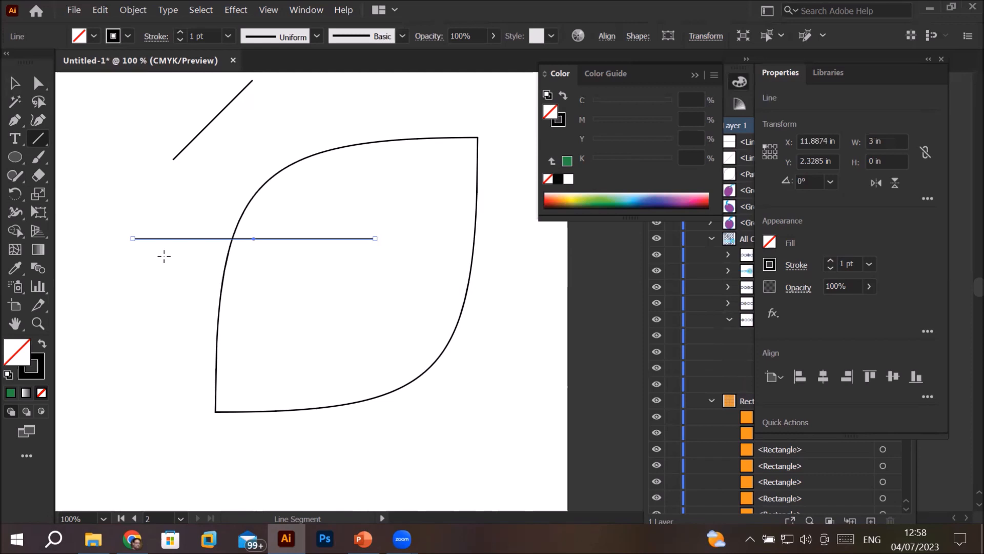
Step: Delete the horizontal line segment and the diagonal one above the leaf
{"action": "key", "text": "Delete"}
{"action": "left_click", "coordinate": [15, 86]}
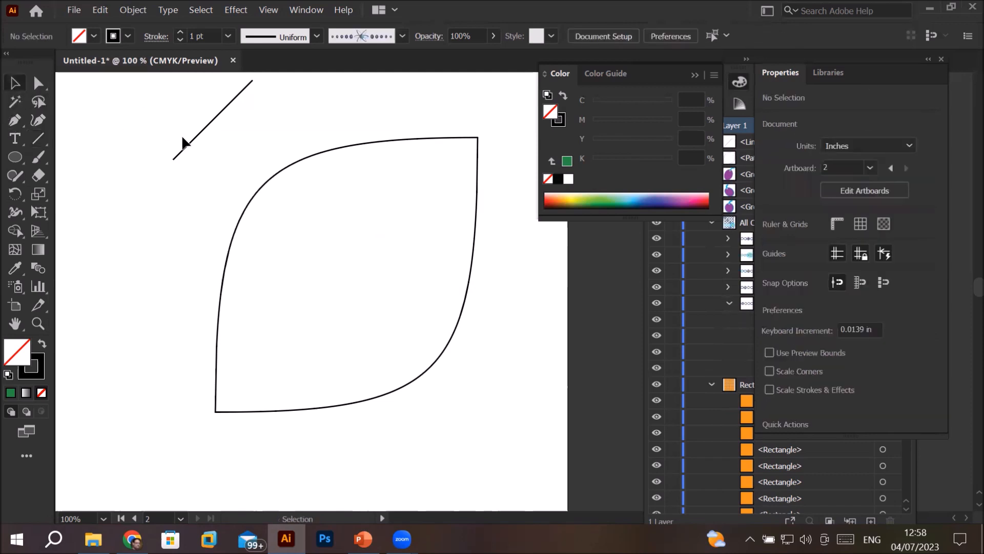
{"action": "left_click_drag", "start_coordinate": [180, 133], "coordinate": [205, 174]}
{"action": "key", "text": "Delete"}
Step: Start a new arc from a point inside the leaf with the Arc tool's numeric options and set its type to Closed
{"action": "left_click", "coordinate": [37, 139]}
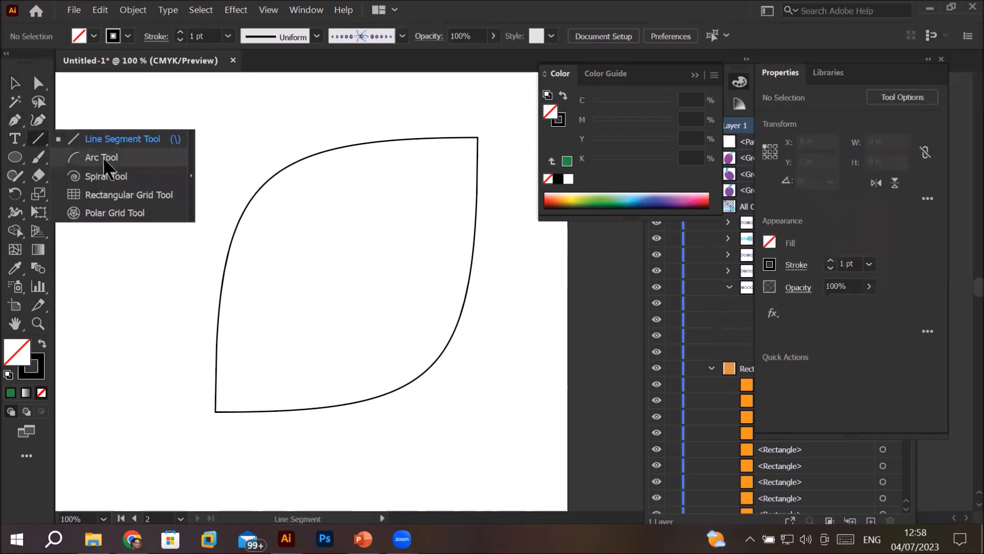
{"action": "left_click", "coordinate": [104, 158]}
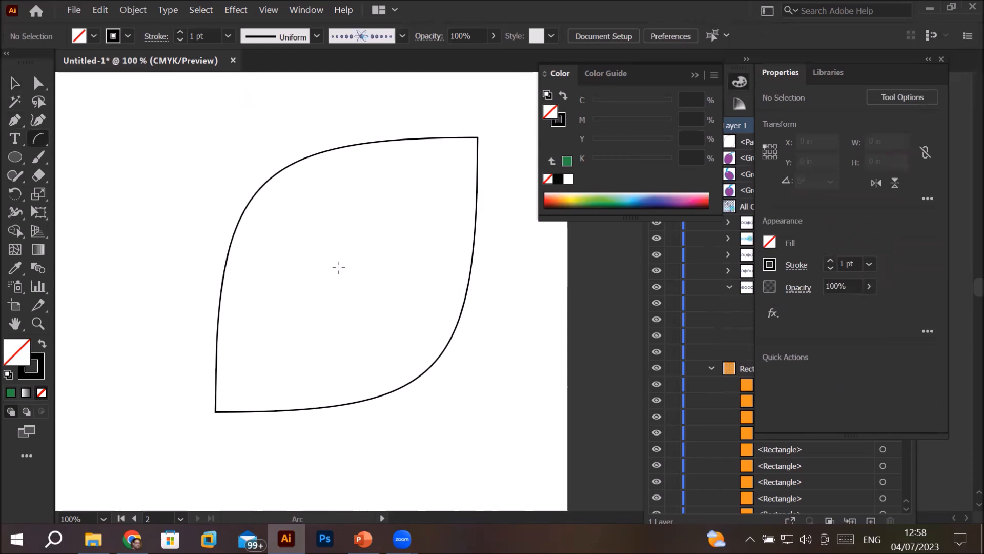
{"action": "left_click", "coordinate": [339, 267]}
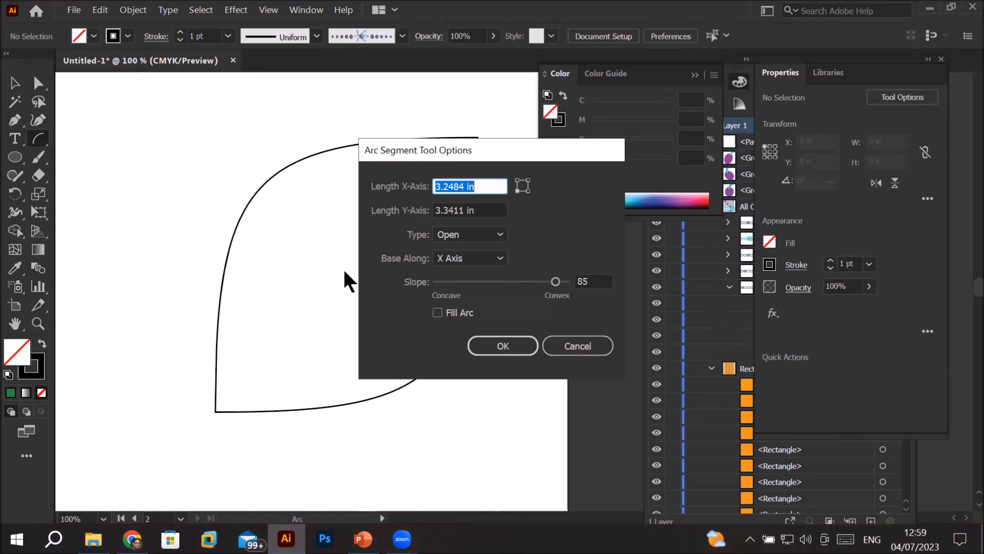
{"action": "left_click", "coordinate": [489, 185]}
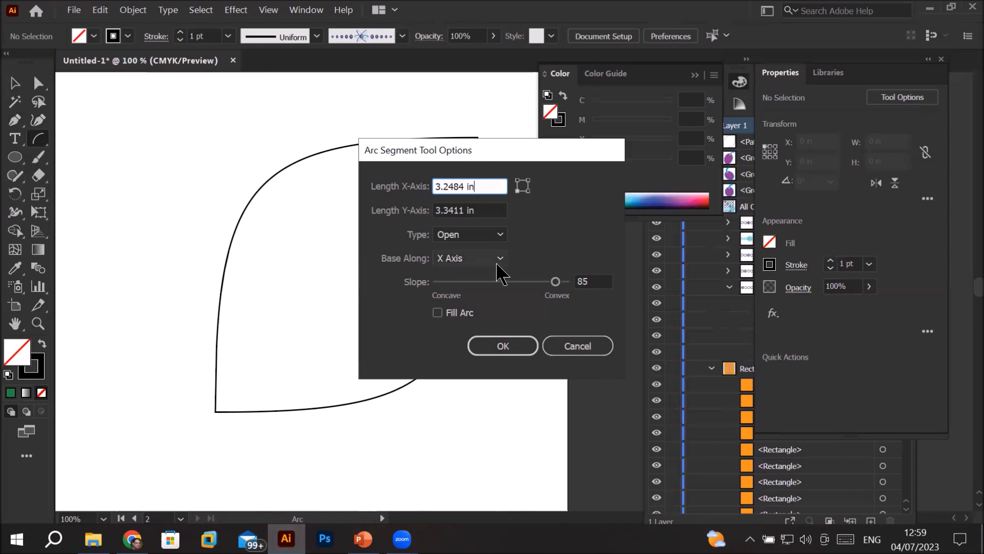
{"action": "left_click", "coordinate": [504, 236]}
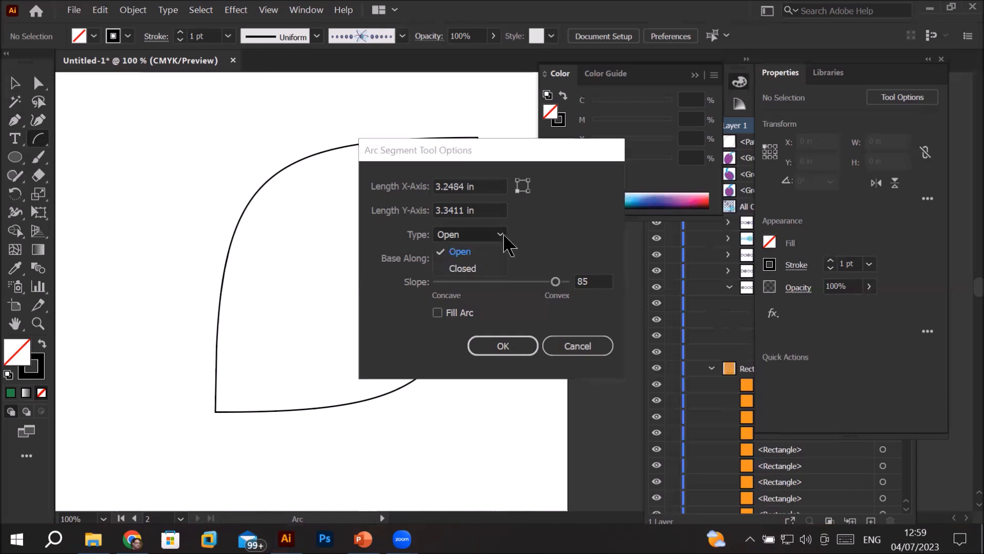
{"action": "left_click", "coordinate": [465, 282]}
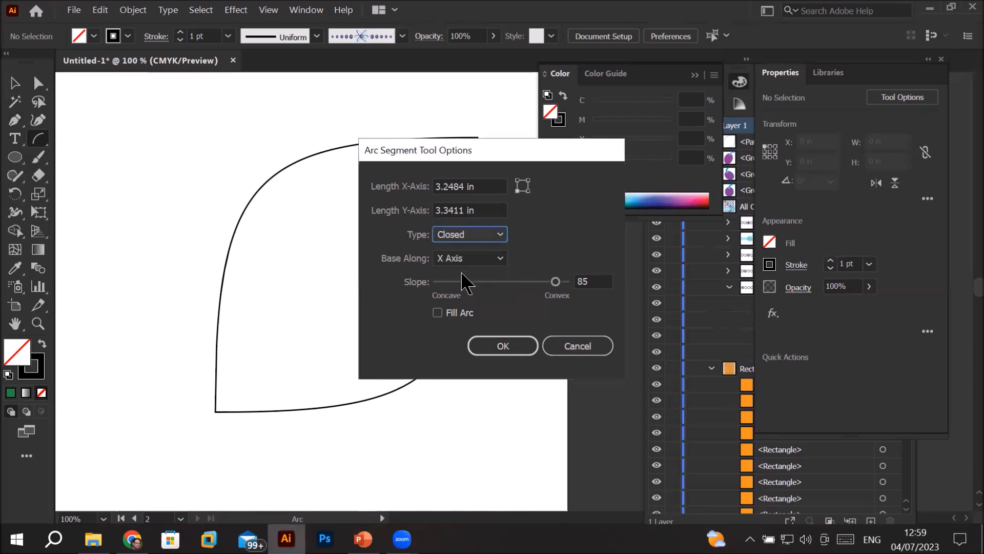
Step: Set the closed arc's slope to 77, enable Fill Arc, keep it based along the X axis, and create it
{"action": "left_click", "coordinate": [555, 281]}
{"action": "left_click_drag", "start_coordinate": [555, 283], "coordinate": [562, 289]}
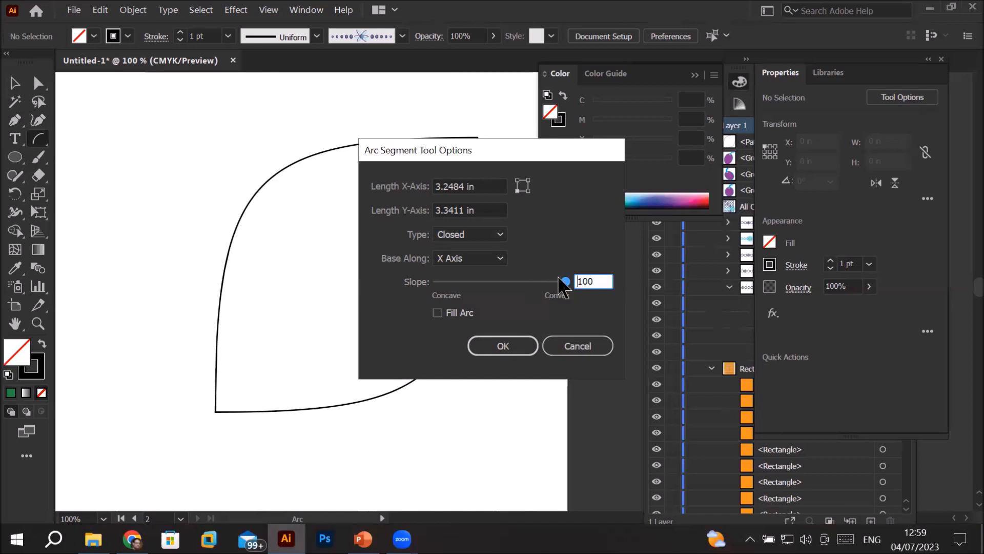
{"action": "left_click", "coordinate": [551, 282]}
{"action": "left_click", "coordinate": [439, 313]}
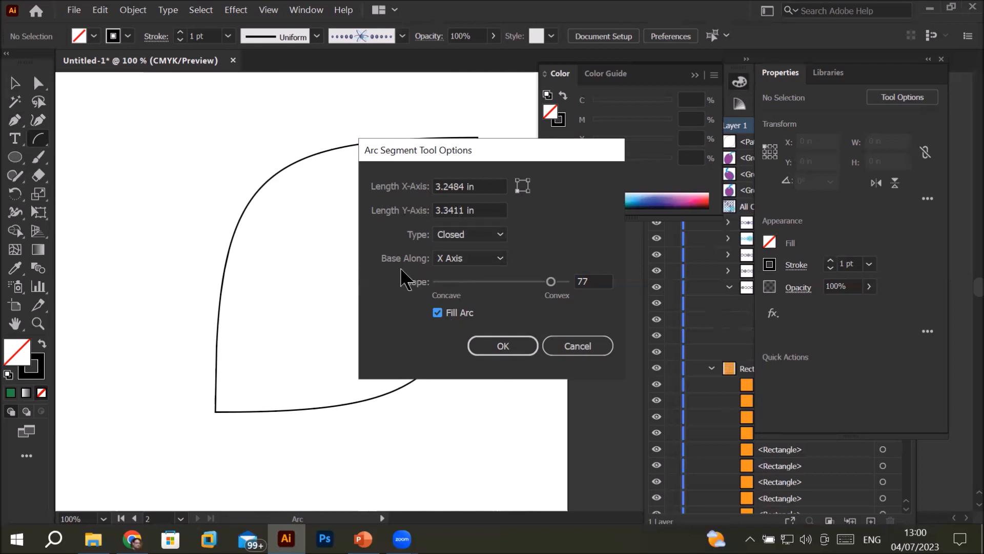
{"action": "left_click", "coordinate": [494, 259]}
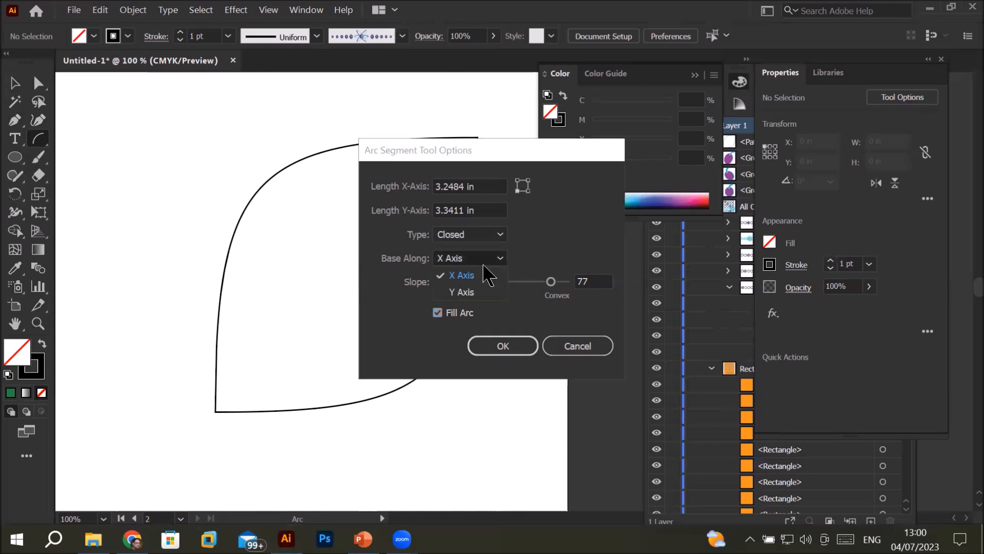
{"action": "left_click", "coordinate": [460, 278]}
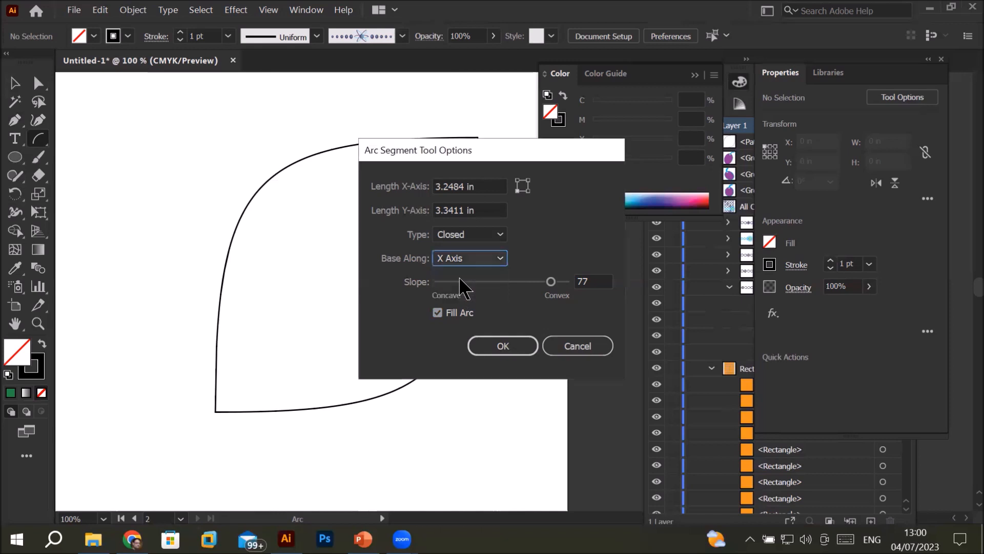
{"action": "left_click", "coordinate": [495, 344]}
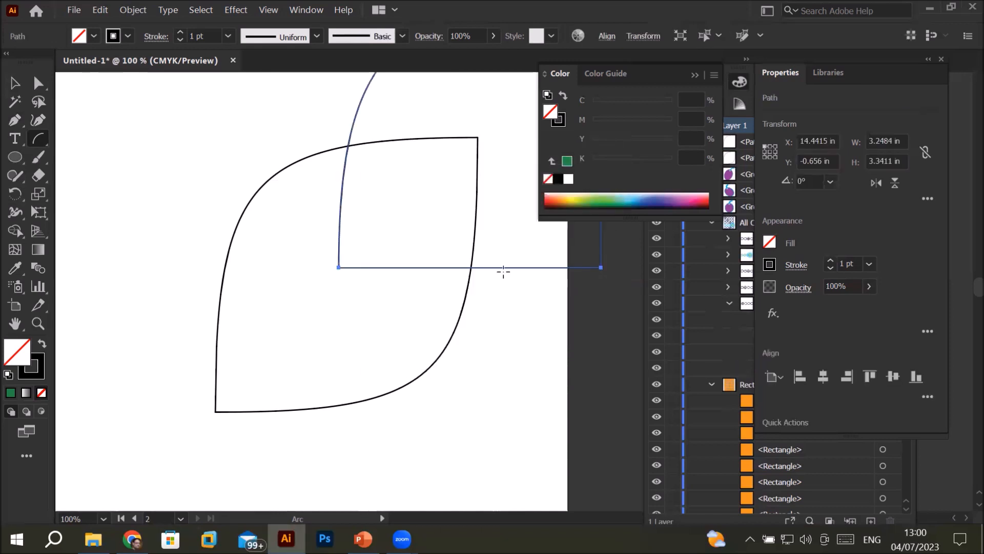
Step: Select the new closed arc together with the leaf and move both down toward the middle of the second artboard
{"action": "scroll", "coordinate": [504, 268], "scroll_direction": "down", "scroll_amount": 3}
{"action": "left_click", "coordinate": [15, 83]}
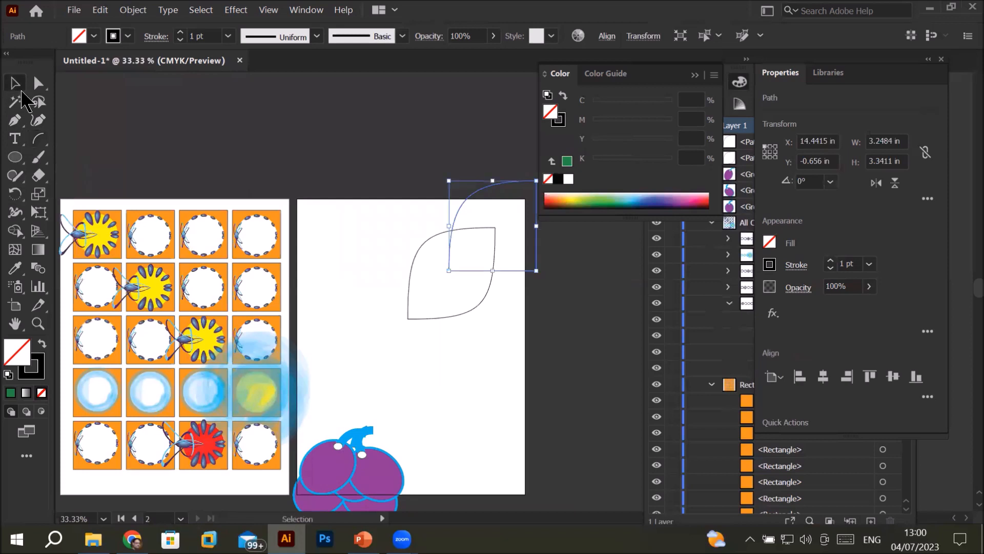
{"action": "left_click", "coordinate": [413, 318], "text": "shift"}
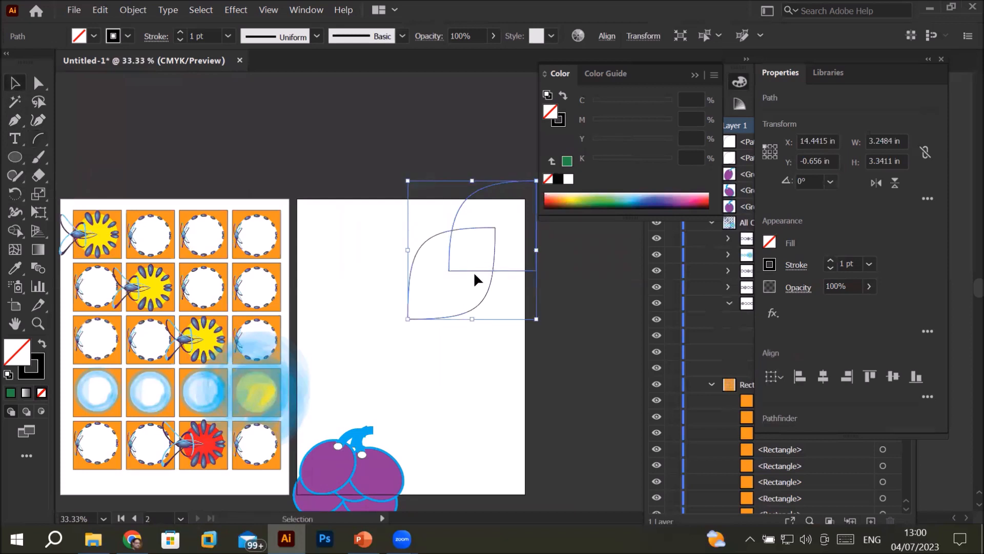
{"action": "left_click_drag", "start_coordinate": [474, 269], "coordinate": [382, 366]}
{"action": "left_click", "coordinate": [491, 392]}
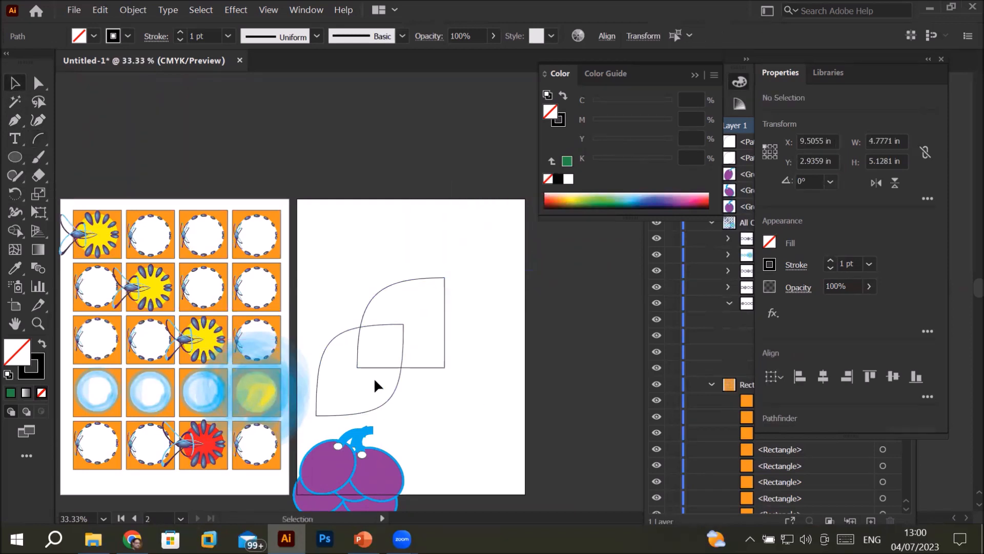
Step: Scale the leaf down and move it away from the closed arc to the second artboard's lower-right corner
{"action": "left_click_drag", "start_coordinate": [492, 456], "coordinate": [496, 466]}
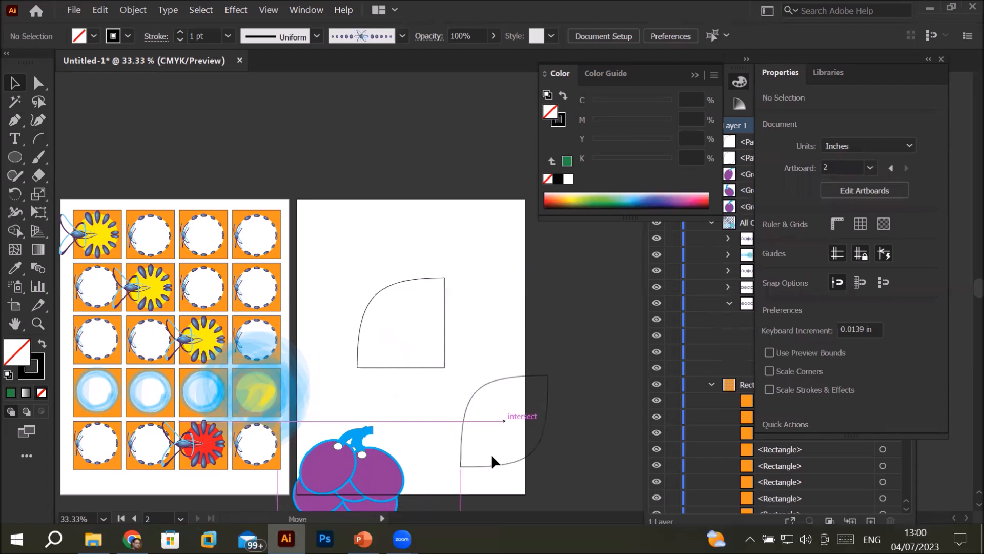
{"action": "left_click_drag", "start_coordinate": [441, 373], "coordinate": [386, 395]}
{"action": "left_click", "coordinate": [390, 455], "text": "shift"}
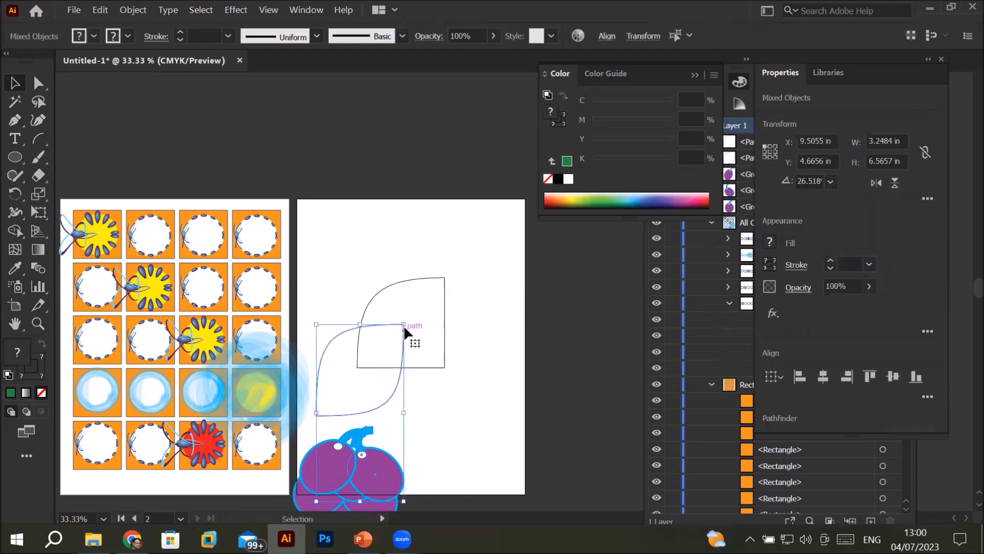
{"action": "left_click_drag", "start_coordinate": [404, 324], "coordinate": [508, 456]}
{"action": "left_click_drag", "start_coordinate": [346, 396], "coordinate": [470, 431]}
Step: Give the remaining closed arc the default white fill and black stroke, and delete it
{"action": "left_click", "coordinate": [445, 314]}
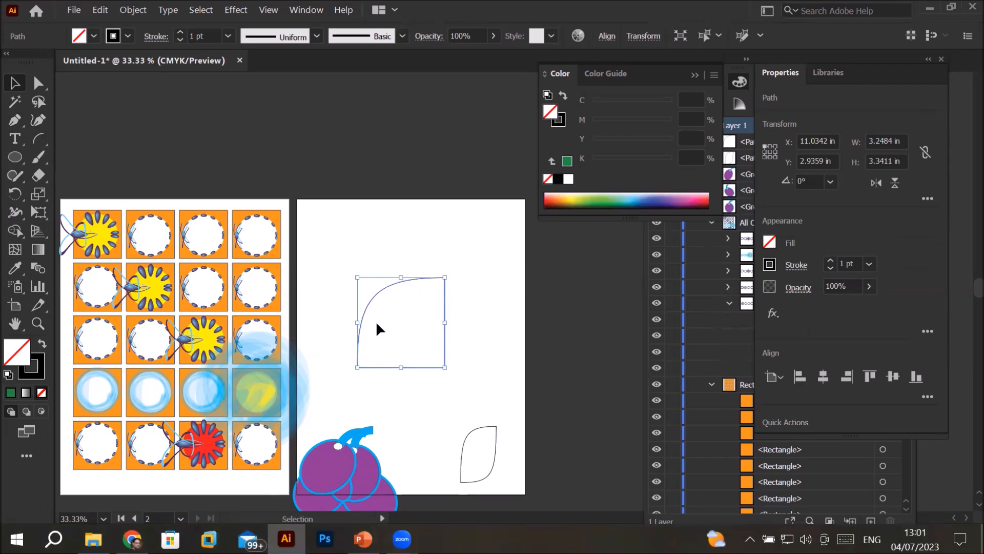
{"action": "left_click", "coordinate": [417, 309]}
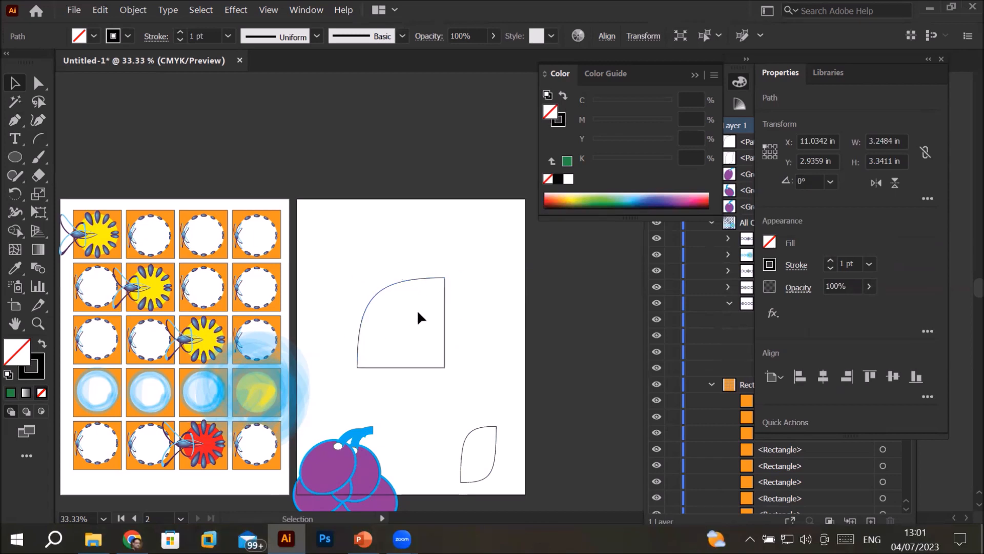
{"action": "left_click", "coordinate": [414, 275]}
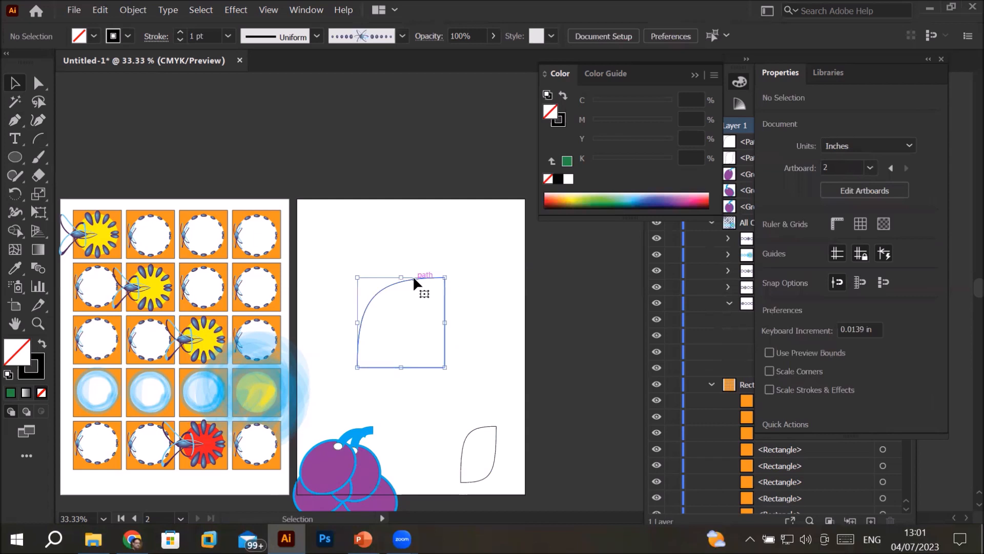
{"action": "left_click", "coordinate": [7, 375]}
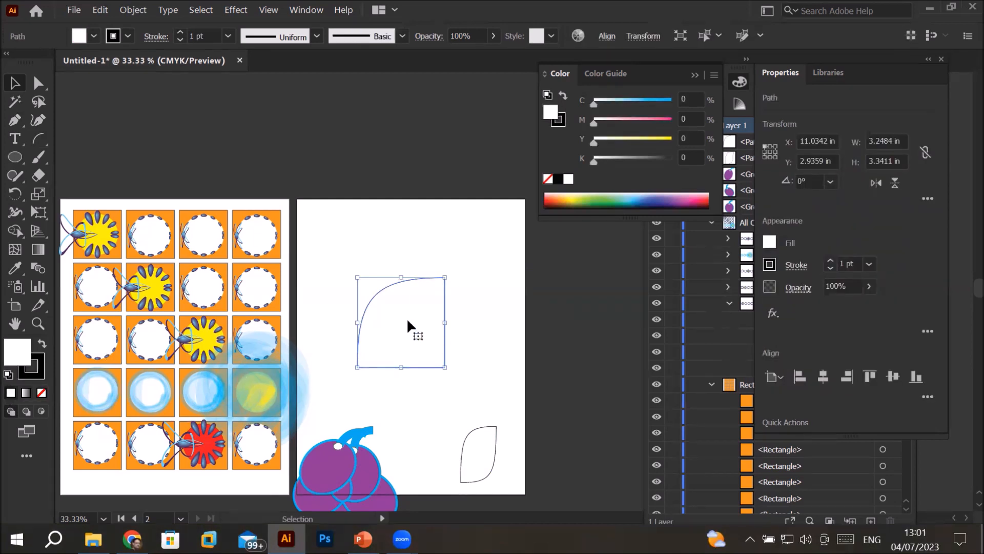
{"action": "key", "text": "Delete"}
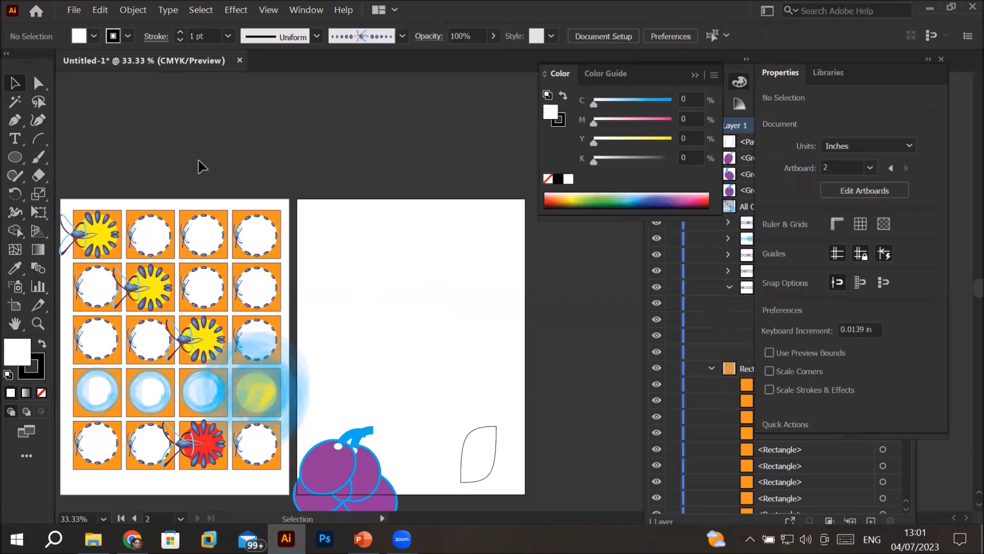
Step: Create a closed, filled arc with the Arc tool's numeric options, using slope 19 and a base along the Y axis
{"action": "left_click", "coordinate": [38, 139]}
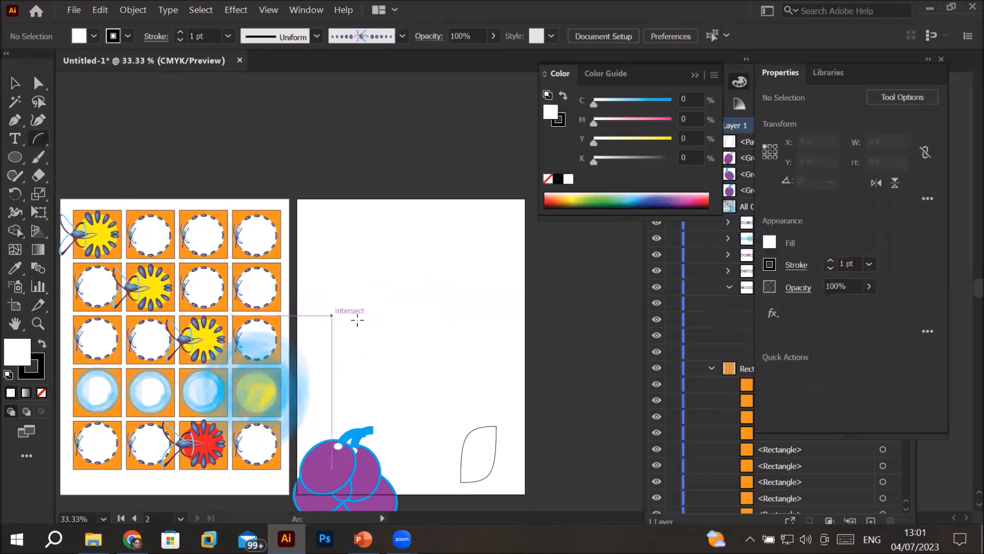
{"action": "left_click", "coordinate": [408, 343]}
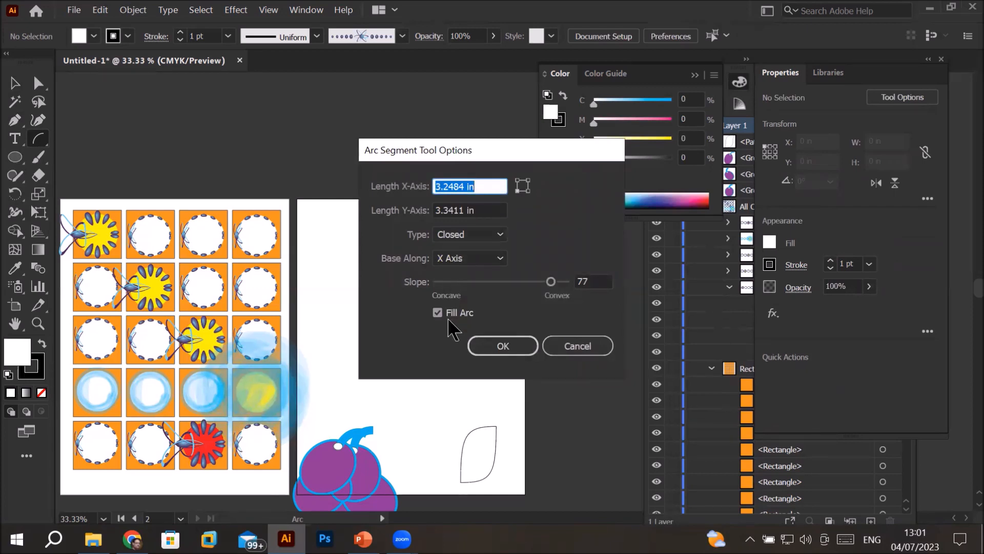
{"action": "left_click", "coordinate": [541, 282]}
{"action": "left_click_drag", "start_coordinate": [541, 280], "coordinate": [511, 281]}
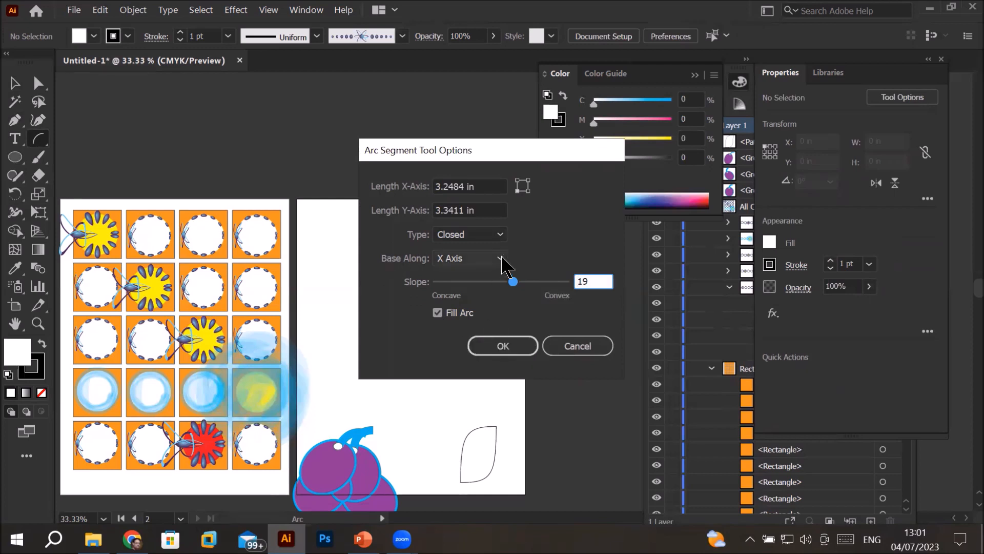
{"action": "left_click", "coordinate": [500, 258]}
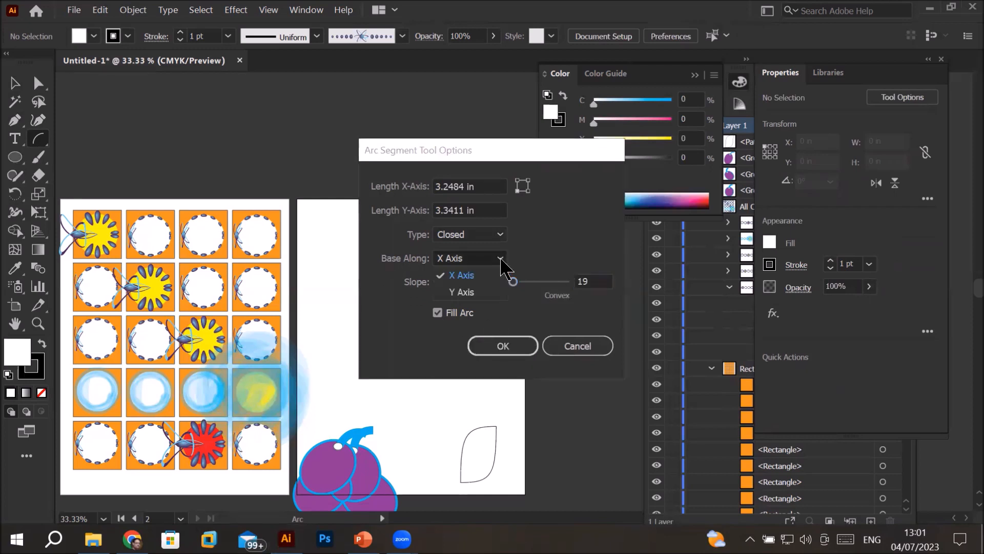
{"action": "left_click", "coordinate": [474, 292]}
{"action": "left_click", "coordinate": [488, 343]}
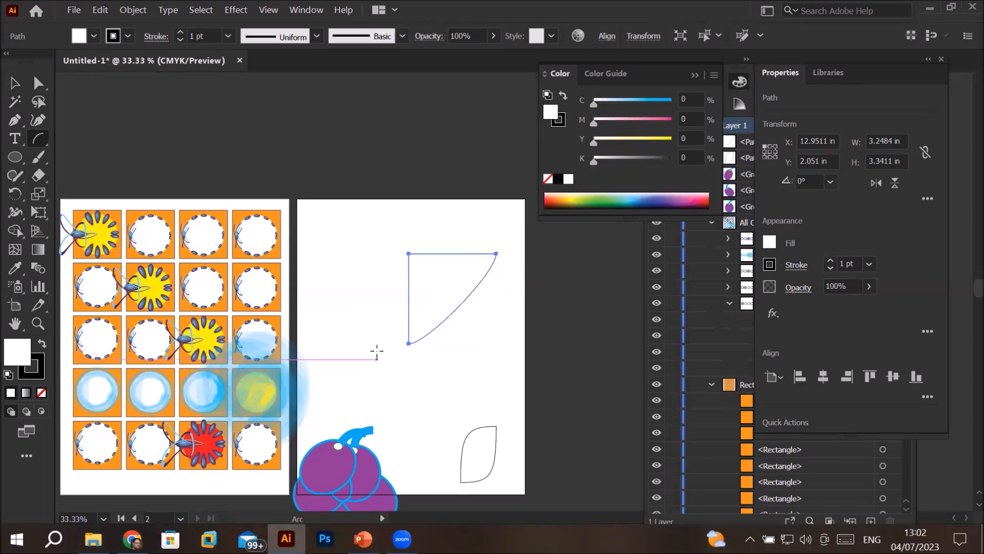
Step: Create a second closed arc overlapping the first one, with its slope set to 0
{"action": "left_click", "coordinate": [380, 329]}
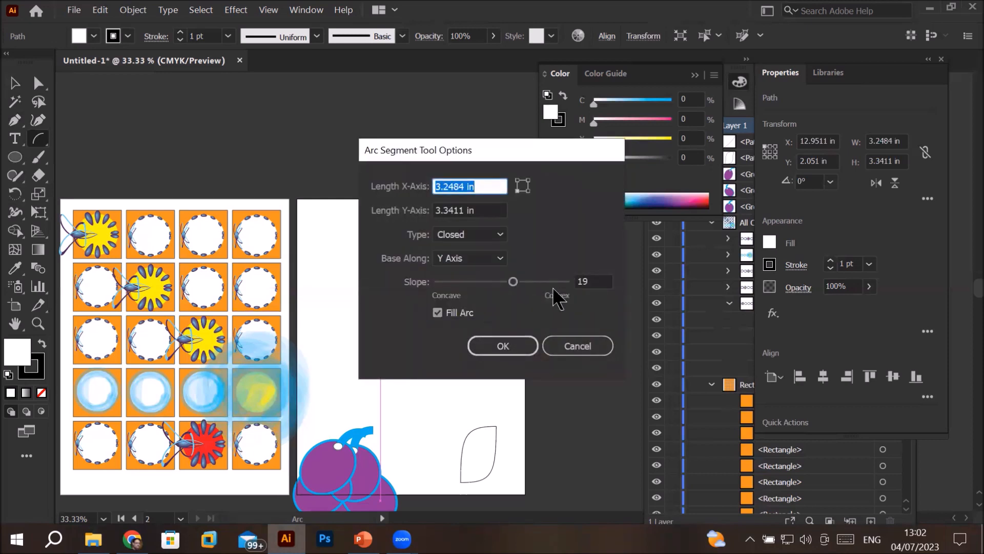
{"action": "mouse_move", "coordinate": [516, 285]}
{"action": "left_mouse_down"}
{"action": "mouse_move", "coordinate": [491, 286]}
{"action": "mouse_move", "coordinate": [505, 287]}
{"action": "left_mouse_up"}
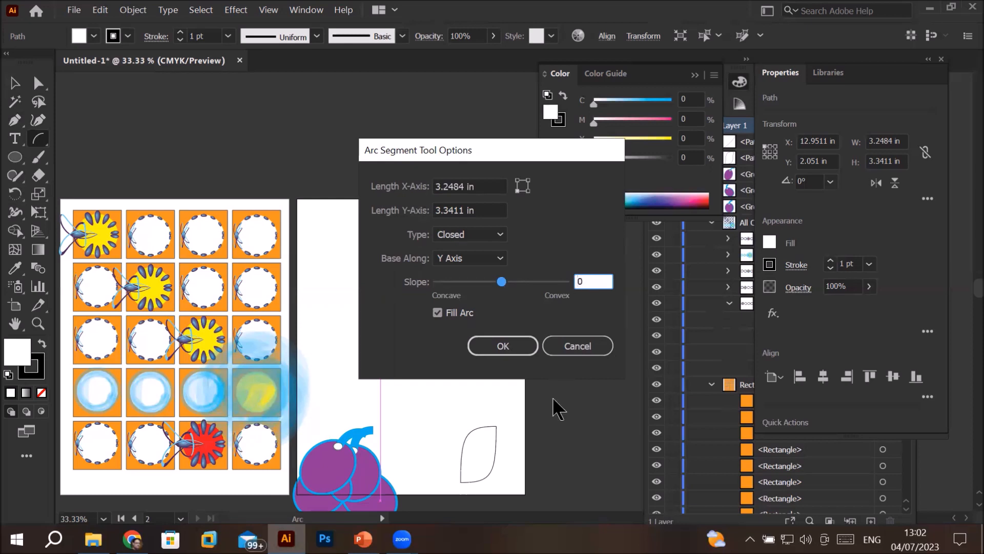
{"action": "left_click", "coordinate": [501, 346]}
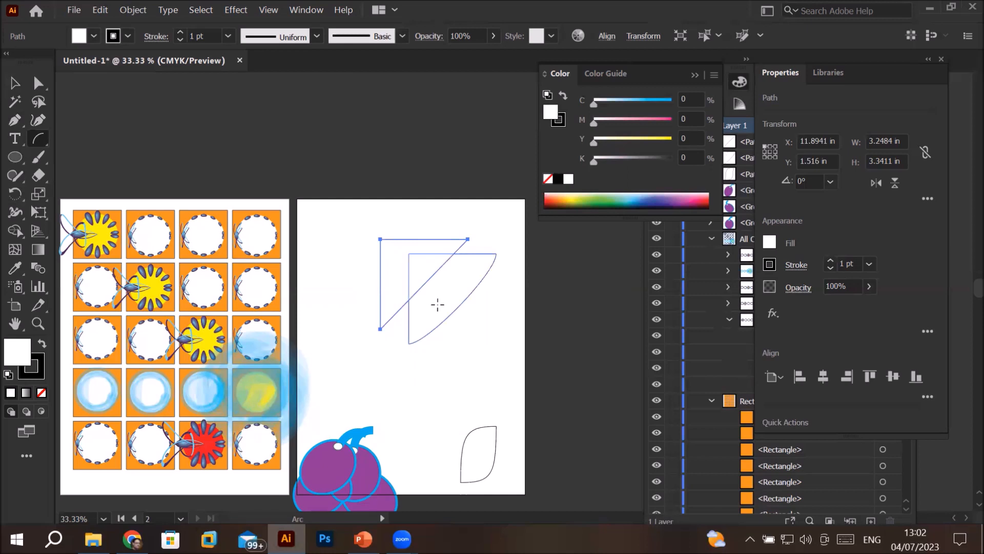
{"action": "scroll", "coordinate": [439, 257], "scroll_direction": "up", "scroll_amount": 4}
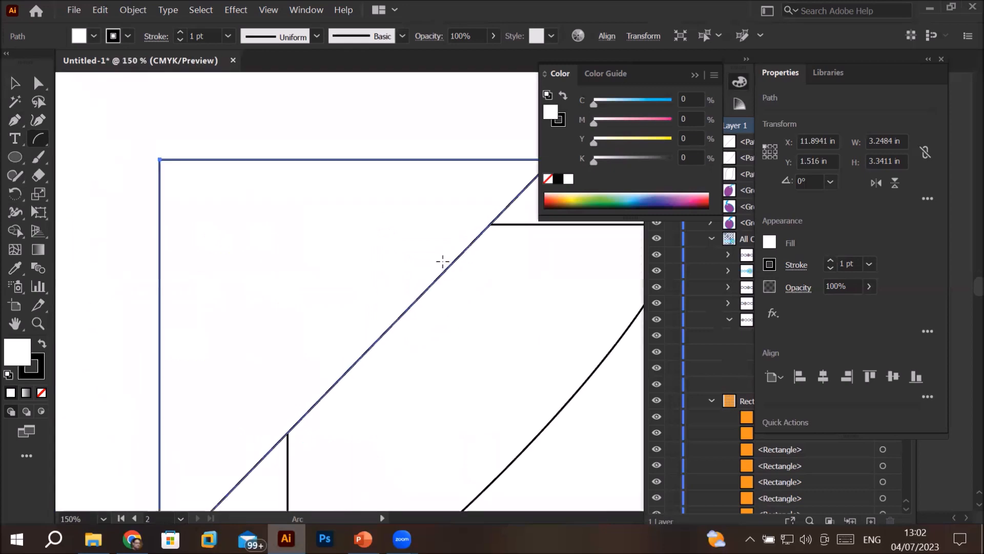
{"action": "scroll", "coordinate": [376, 294], "scroll_direction": "down", "scroll_amount": 5}
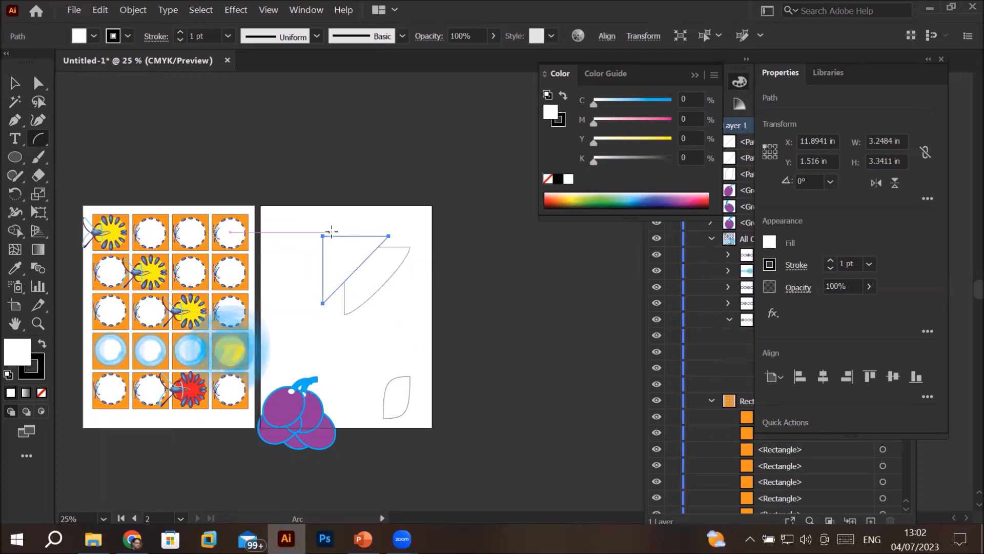
Step: Create an Open arc with slope 0 below the two closed shapes and move it down clear of them
{"action": "left_click", "coordinate": [332, 333]}
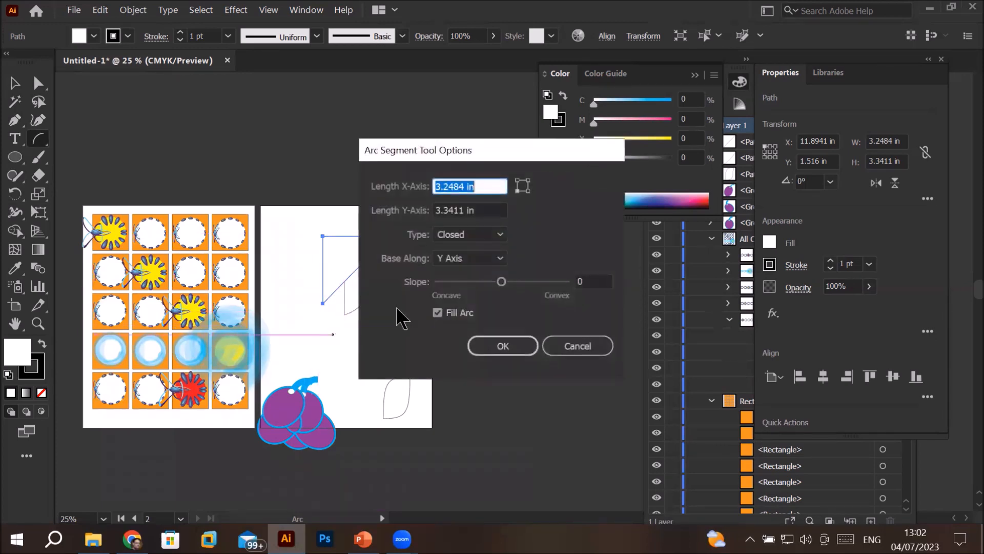
{"action": "left_click", "coordinate": [495, 236]}
{"action": "left_click", "coordinate": [460, 251]}
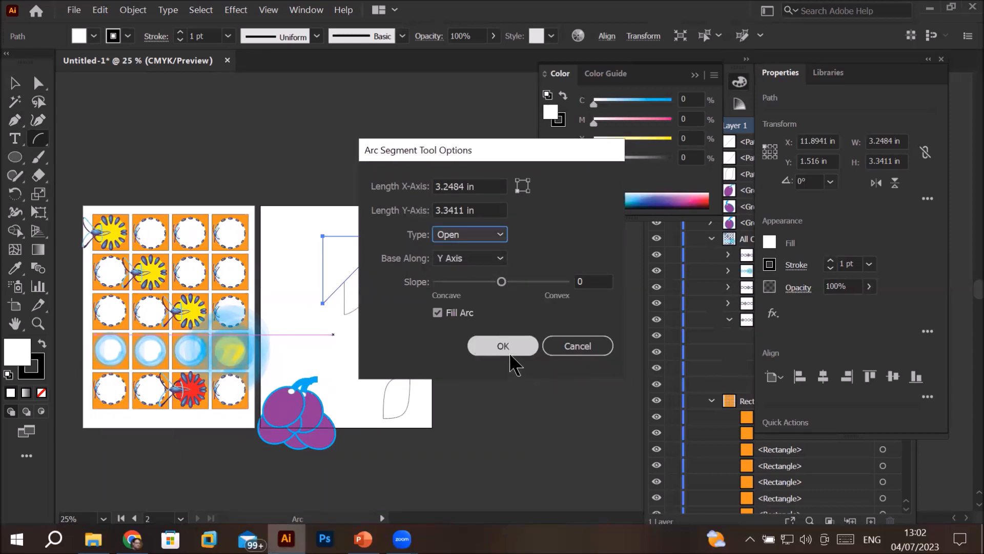
{"action": "left_click", "coordinate": [509, 343]}
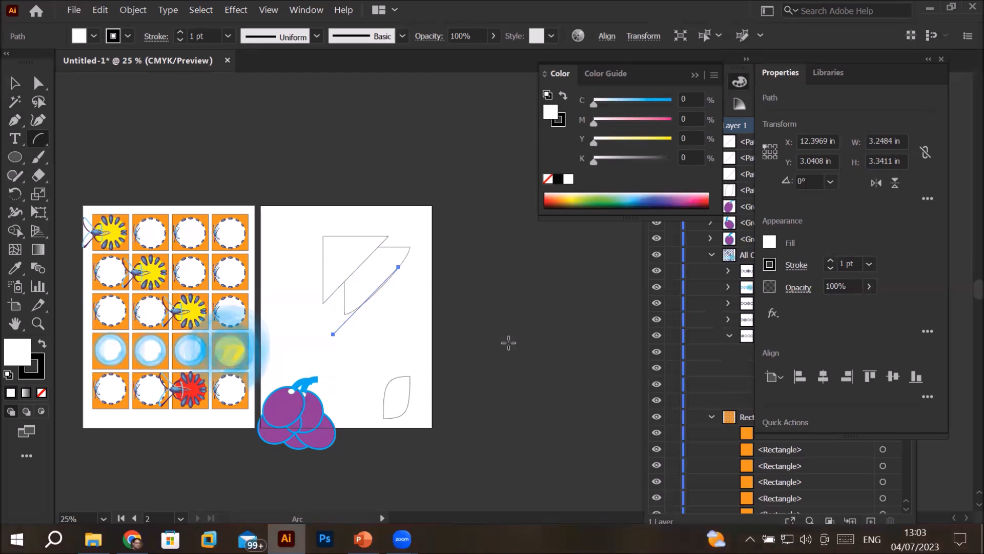
{"action": "scroll", "coordinate": [372, 314], "scroll_direction": "up", "scroll_amount": 2}
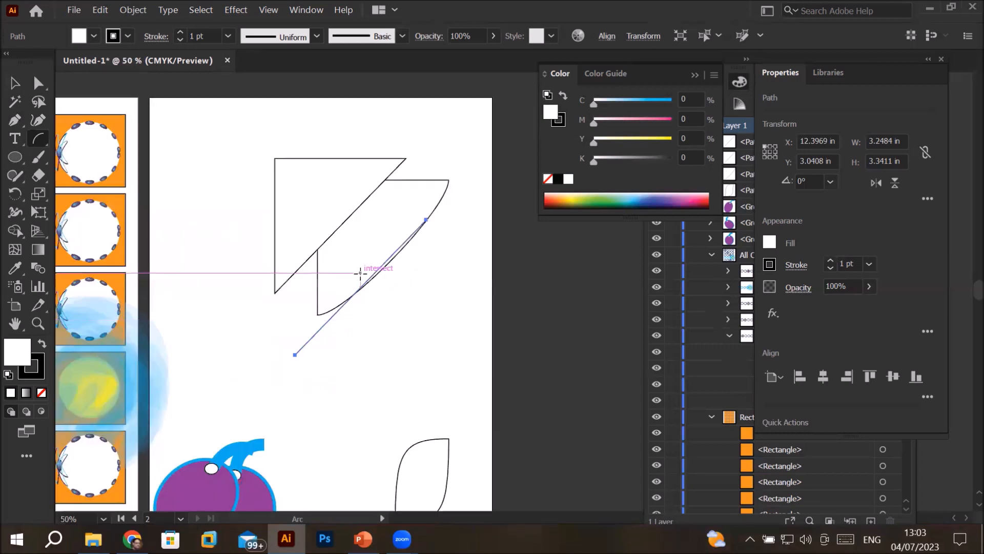
{"action": "scroll", "coordinate": [360, 272], "scroll_direction": "up", "scroll_amount": 1}
{"action": "left_click", "coordinate": [15, 83]}
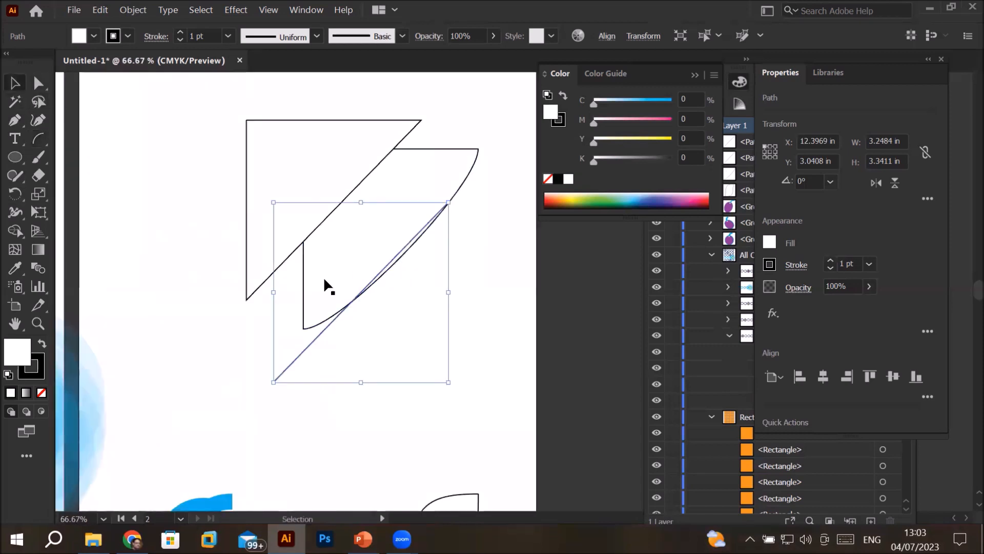
{"action": "left_click_drag", "start_coordinate": [322, 332], "coordinate": [356, 402]}
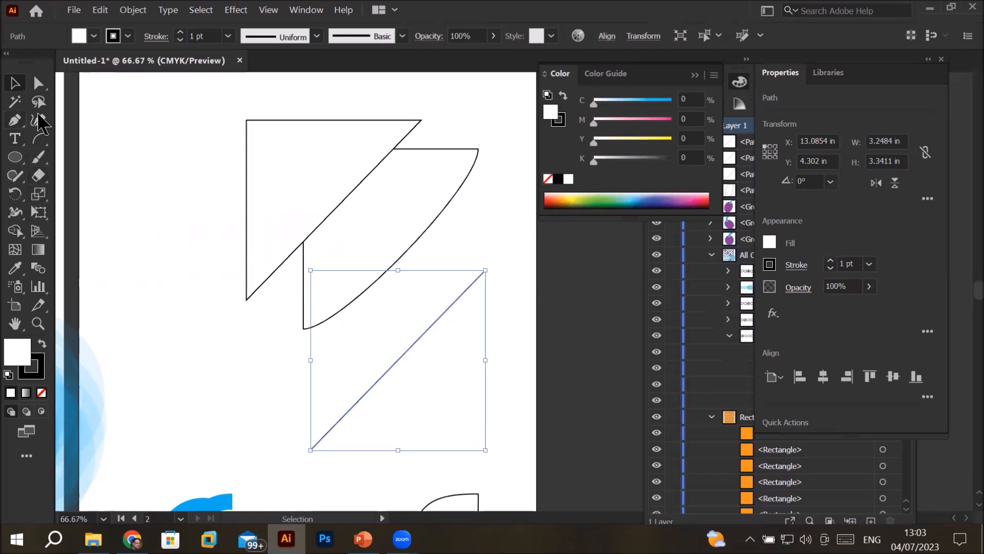
Step: Create an Open arc 2 in by 2 in with the Arc tool's numeric options, base along the Y axis and slope -100
{"action": "left_click", "coordinate": [37, 139]}
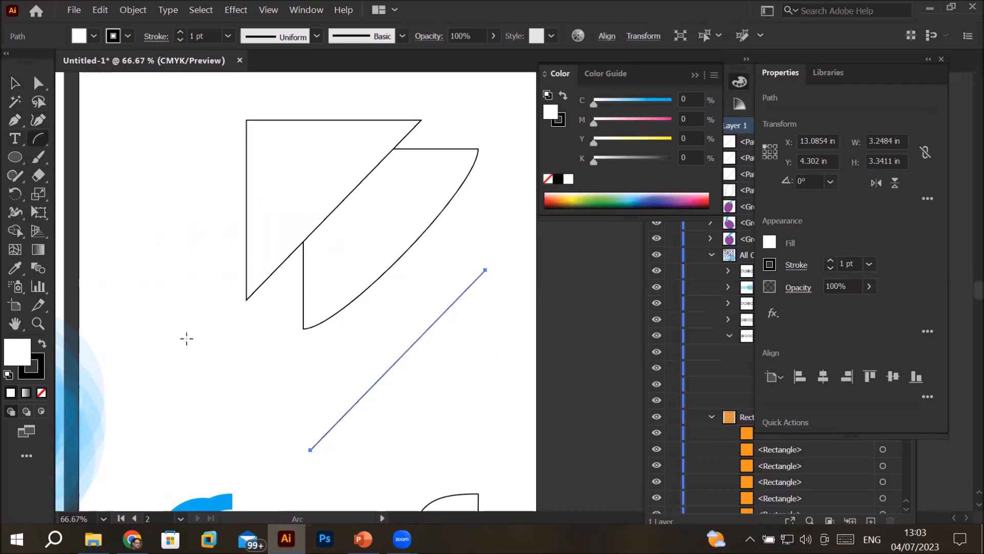
{"action": "left_click", "coordinate": [186, 340]}
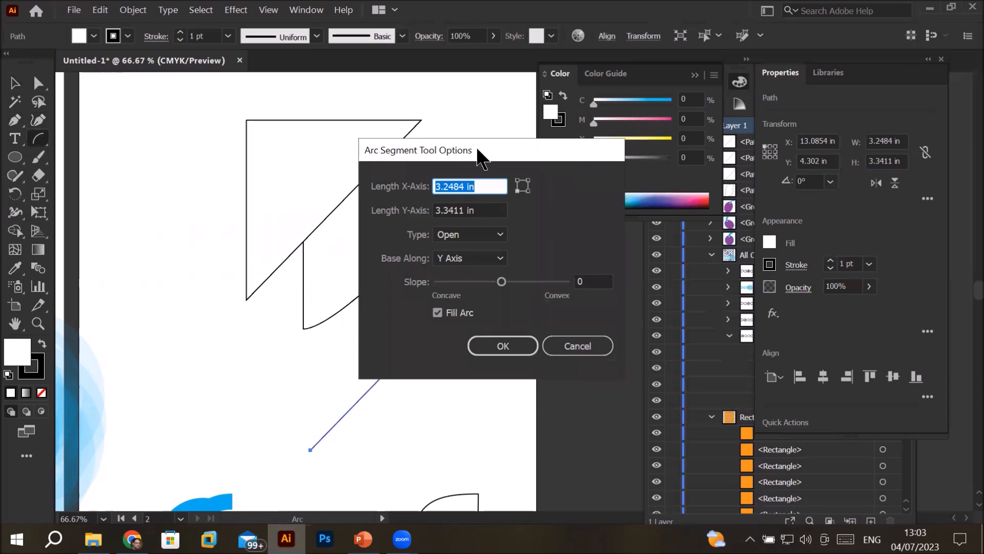
{"action": "double_click", "coordinate": [466, 180]}
{"action": "type", "text": "2"}
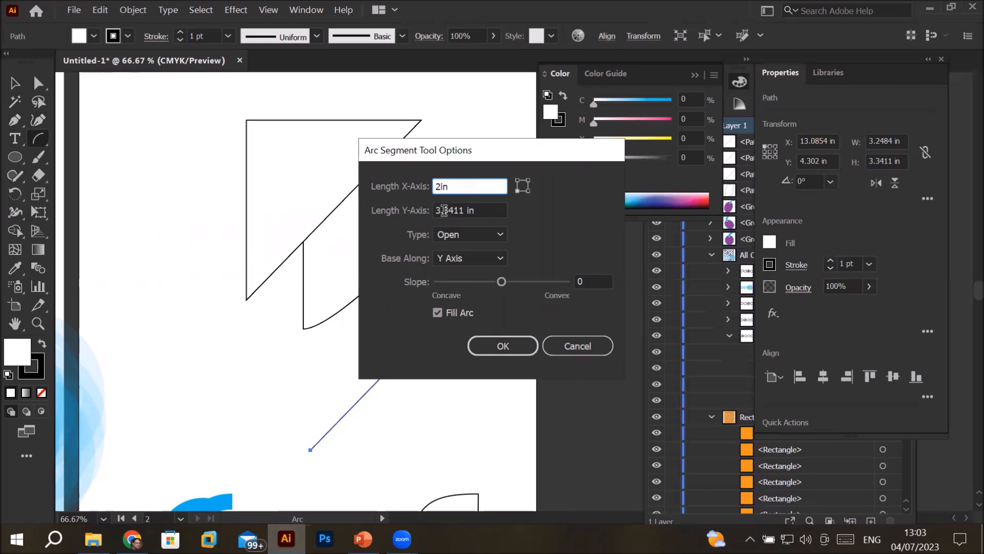
{"action": "left_click_drag", "start_coordinate": [436, 210], "coordinate": [461, 226]}
{"action": "type", "text": "2"}
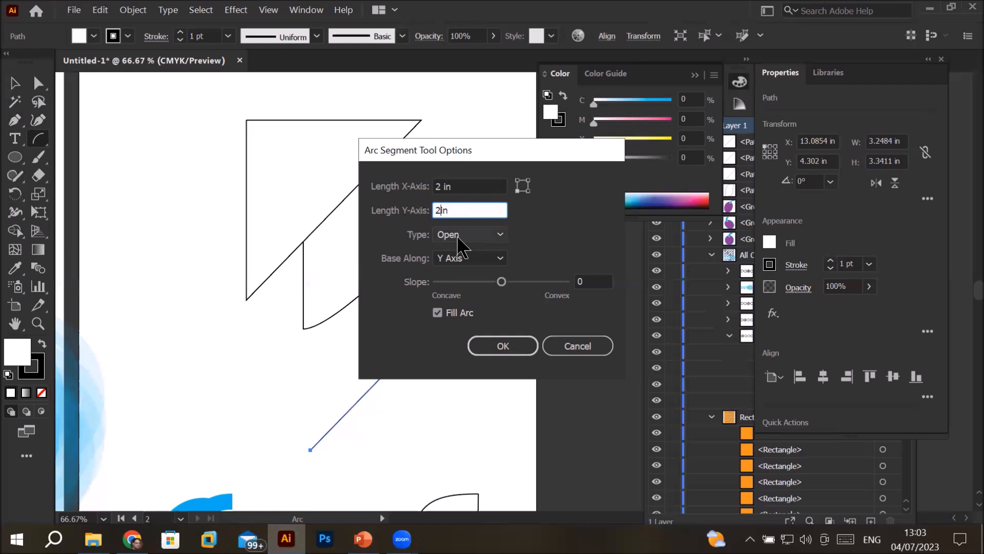
{"action": "left_click_drag", "start_coordinate": [501, 282], "coordinate": [426, 291]}
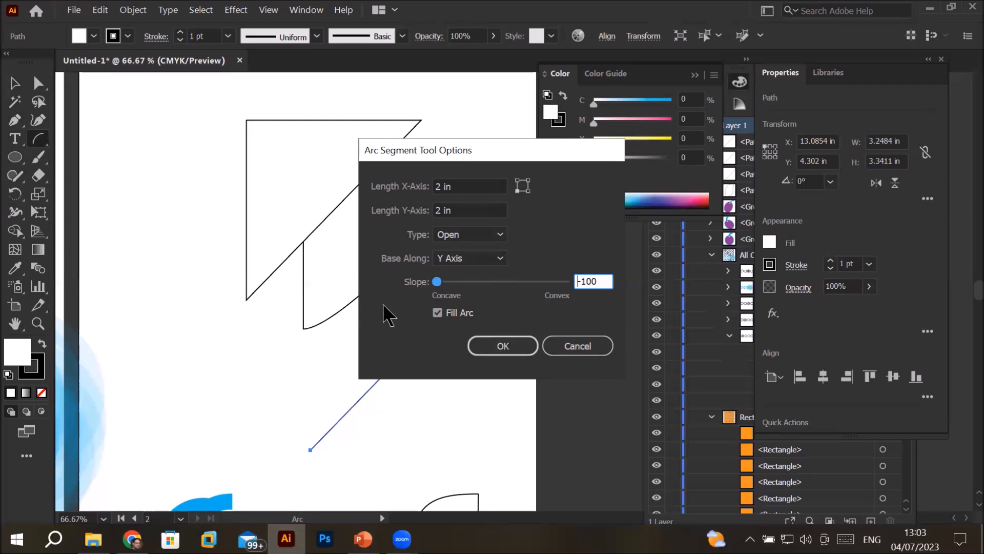
{"action": "left_click", "coordinate": [503, 346]}
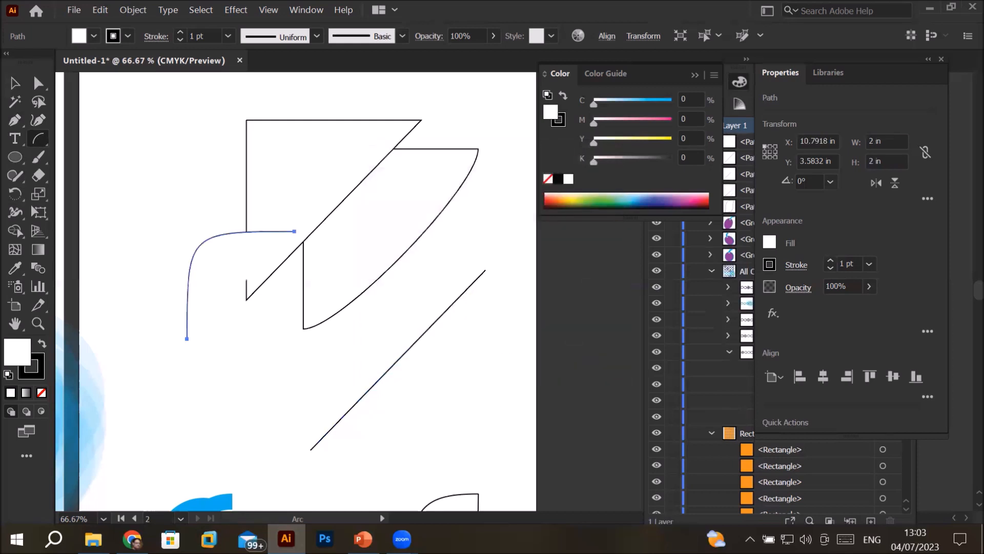
Step: Move the 2 in arc over the lower part of the closed curved shape, fill it with blue-violet, and deselect it
{"action": "left_click", "coordinate": [13, 84]}
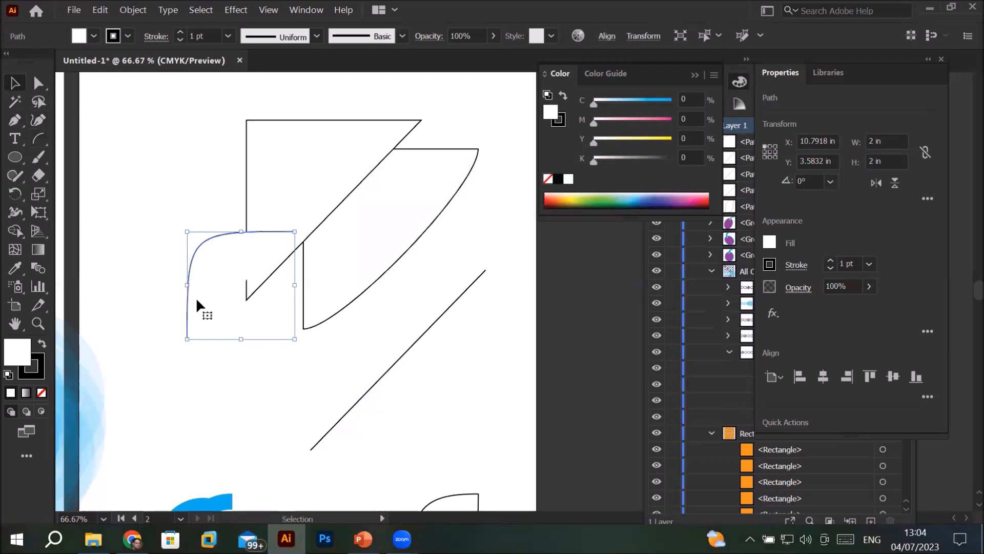
{"action": "left_click_drag", "start_coordinate": [193, 301], "coordinate": [209, 227]}
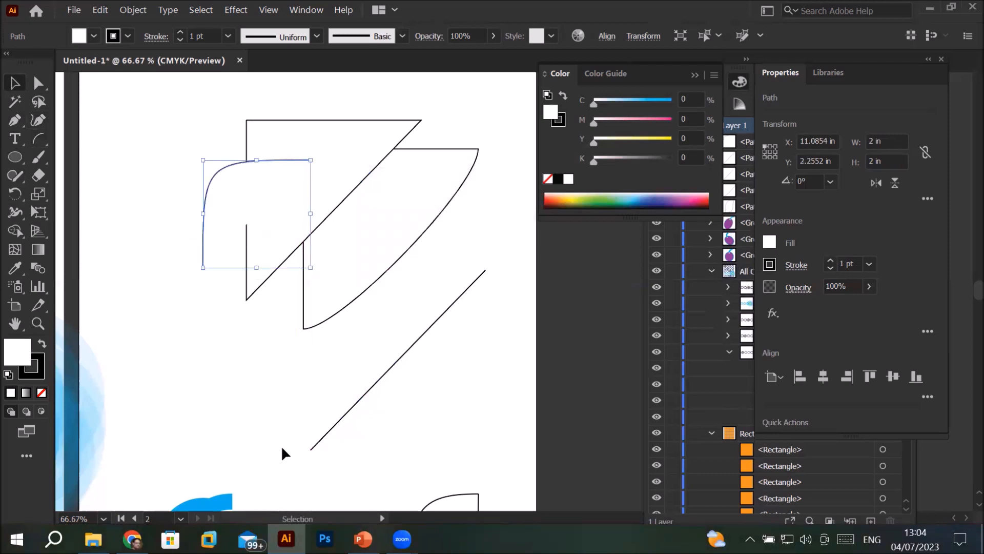
{"action": "left_click_drag", "start_coordinate": [247, 200], "coordinate": [394, 267]}
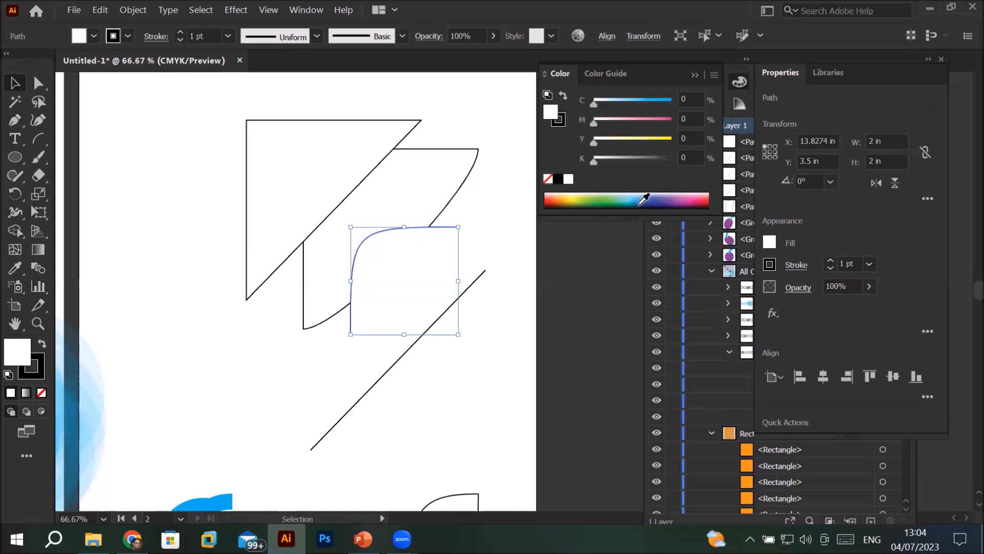
{"action": "left_click", "coordinate": [661, 196]}
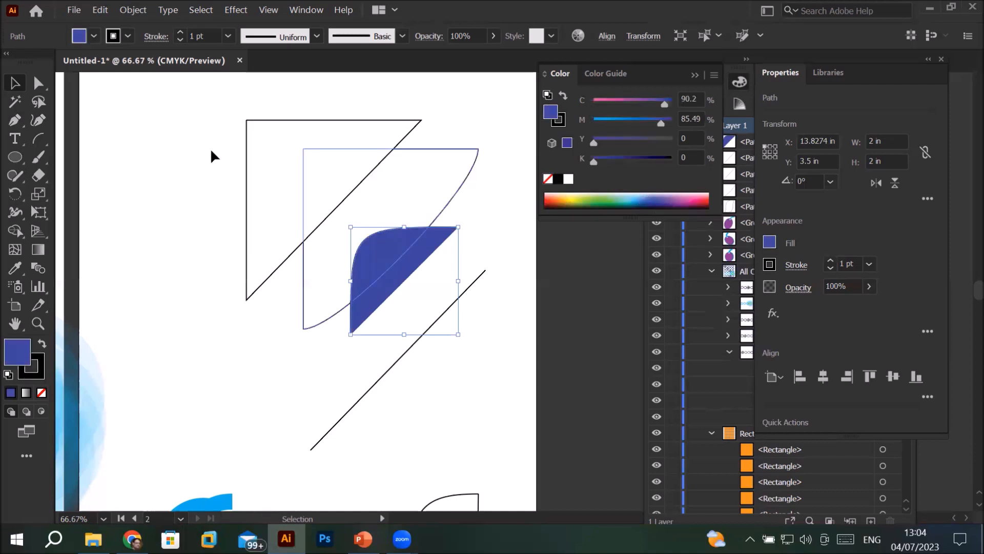
{"action": "left_click", "coordinate": [254, 315]}
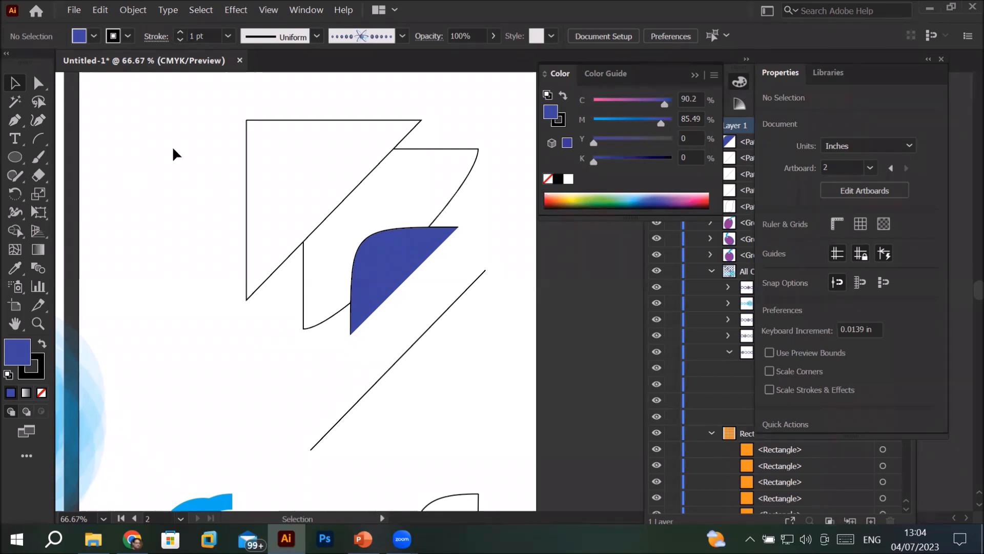
Step: Delete all four arc demonstration shapes from the second artboard, keeping the grape cluster and leaf
{"action": "scroll", "coordinate": [172, 146], "scroll_direction": "down", "scroll_amount": 1}
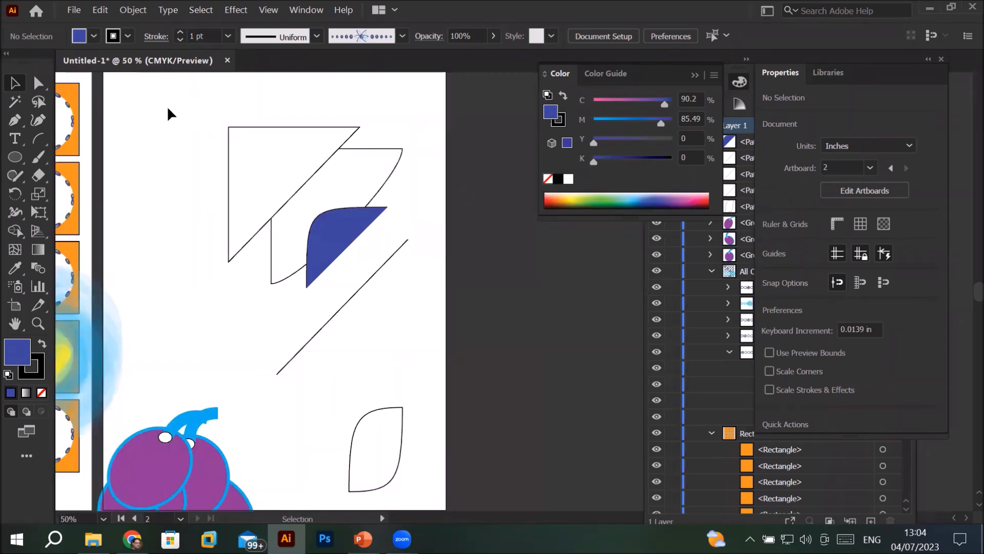
{"action": "scroll", "coordinate": [187, 129], "scroll_direction": "down", "scroll_amount": 2}
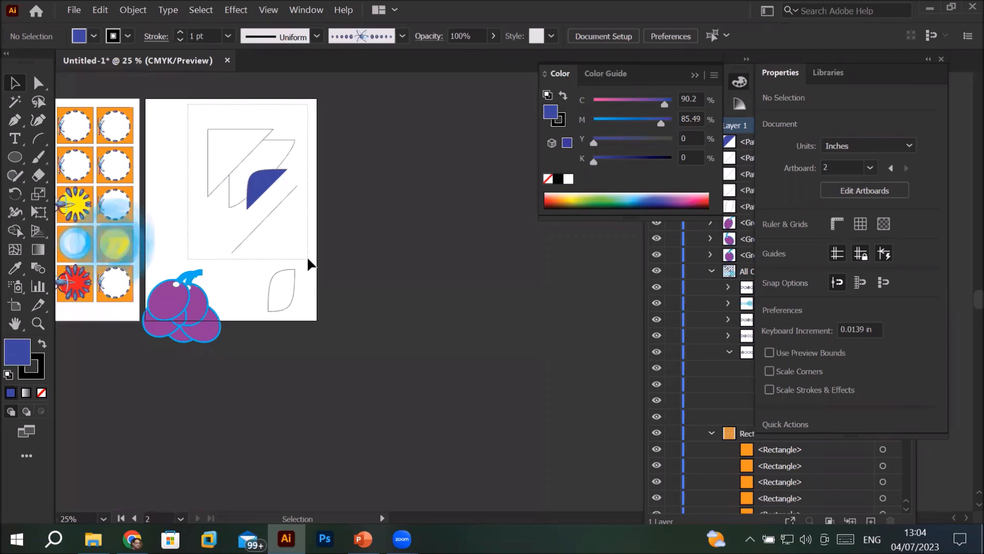
{"action": "left_click_drag", "start_coordinate": [307, 259], "coordinate": [309, 258]}
{"action": "key", "text": "Delete"}
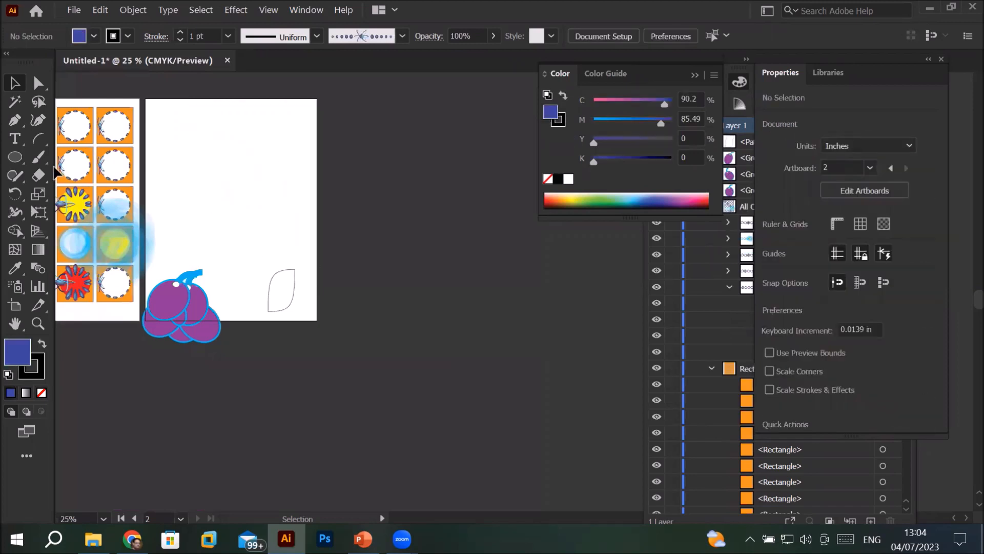
{"action": "left_click", "coordinate": [37, 136]}
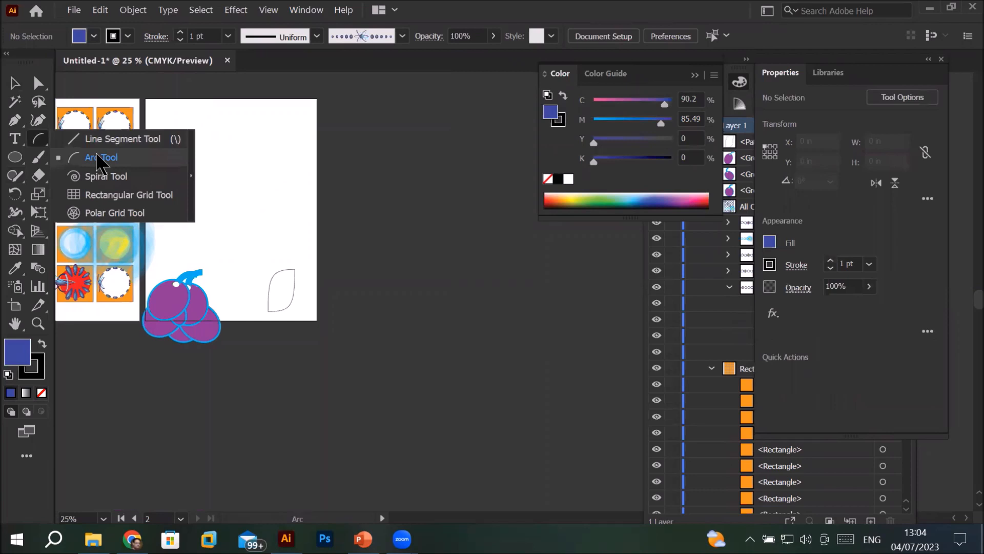
{"action": "left_click", "coordinate": [21, 123]}
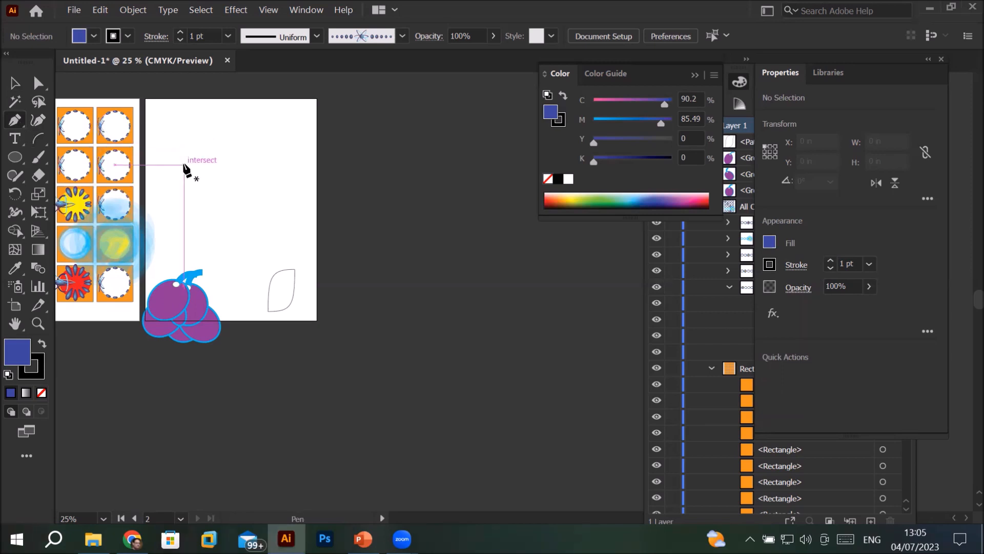
{"action": "scroll", "coordinate": [186, 169], "scroll_direction": "up", "scroll_amount": 2}
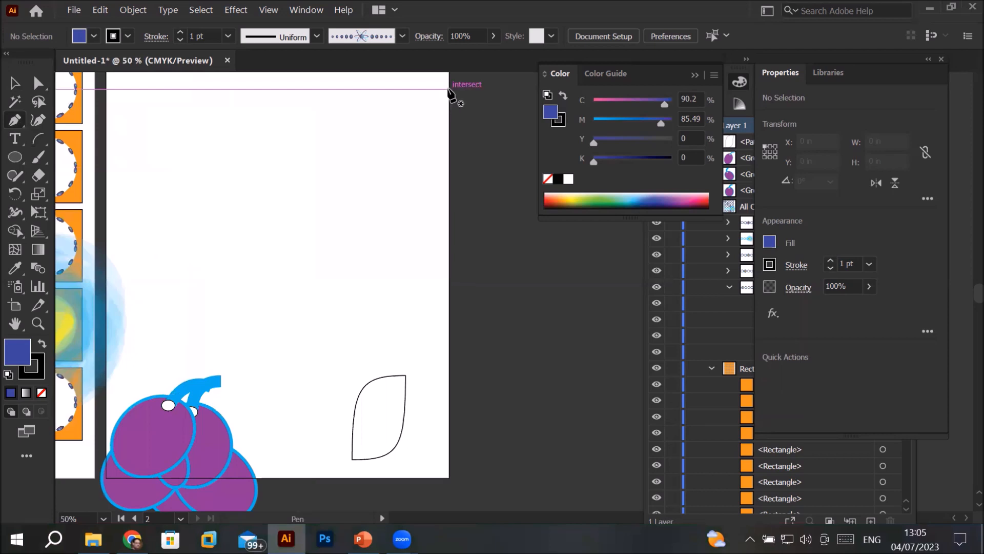
{"action": "scroll", "coordinate": [402, 202], "scroll_direction": "down", "scroll_amount": 2}
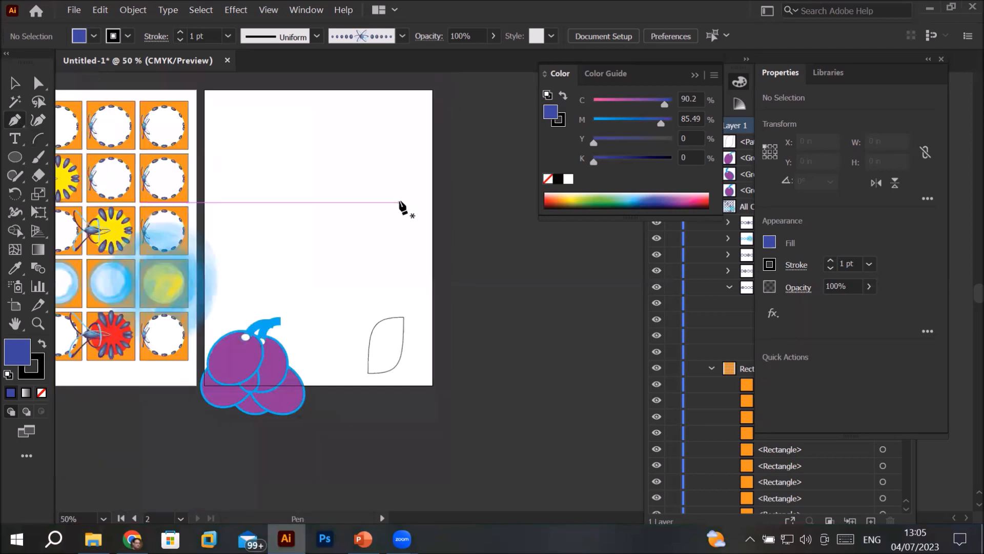
{"action": "scroll", "coordinate": [402, 203], "scroll_direction": "down", "scroll_amount": 3}
Step: Shrink the grape cluster into the second artboard's upper-left corner and remove the leaf outline
{"action": "left_click", "coordinate": [15, 82]}
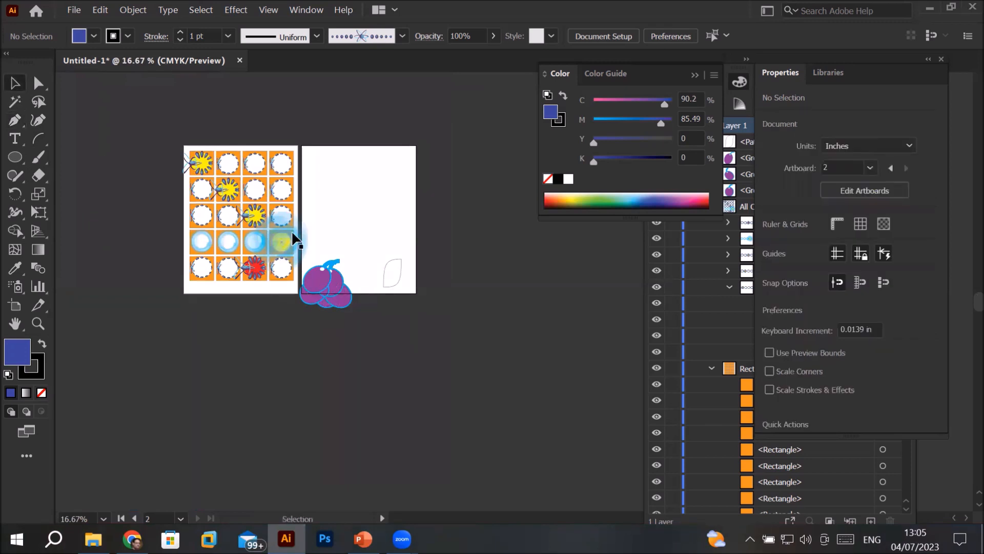
{"action": "left_click_drag", "start_coordinate": [302, 254], "coordinate": [322, 173]}
{"action": "left_click", "coordinate": [432, 325]}
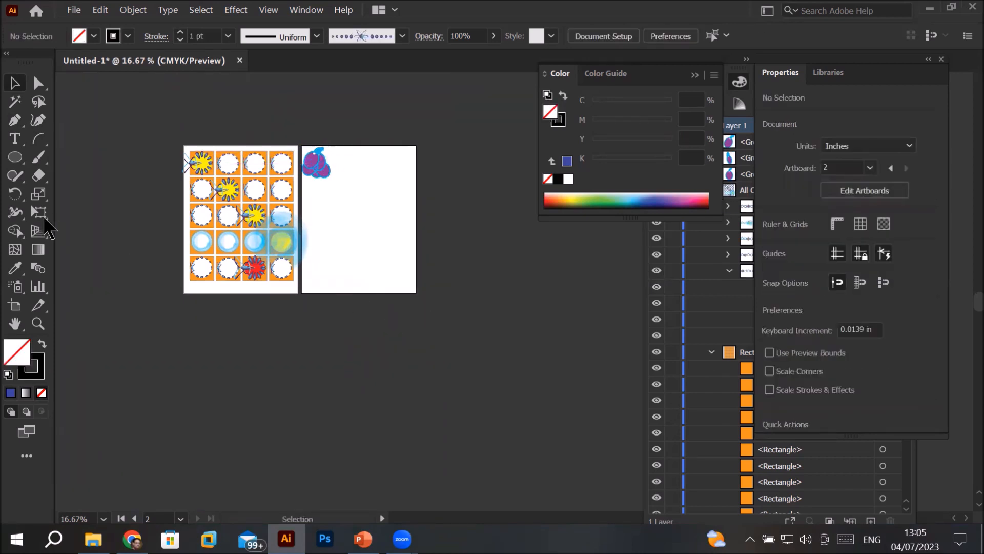
Step: Draw the top, left and bottom edges of a banner about 8.5 in wide and 1.84 in high along the artboard's bottom with the Pen tool
{"action": "left_click", "coordinate": [16, 125]}
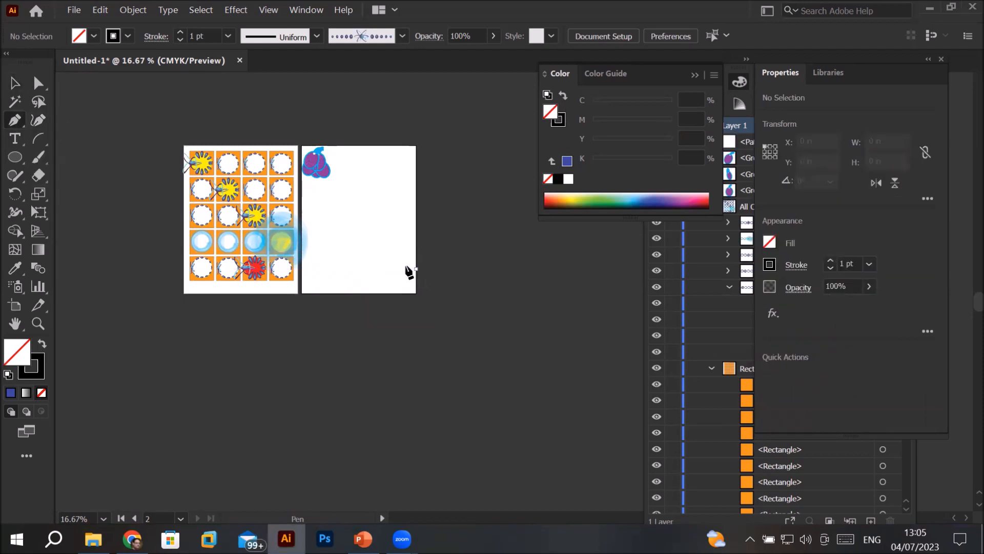
{"action": "left_click", "coordinate": [416, 268]}
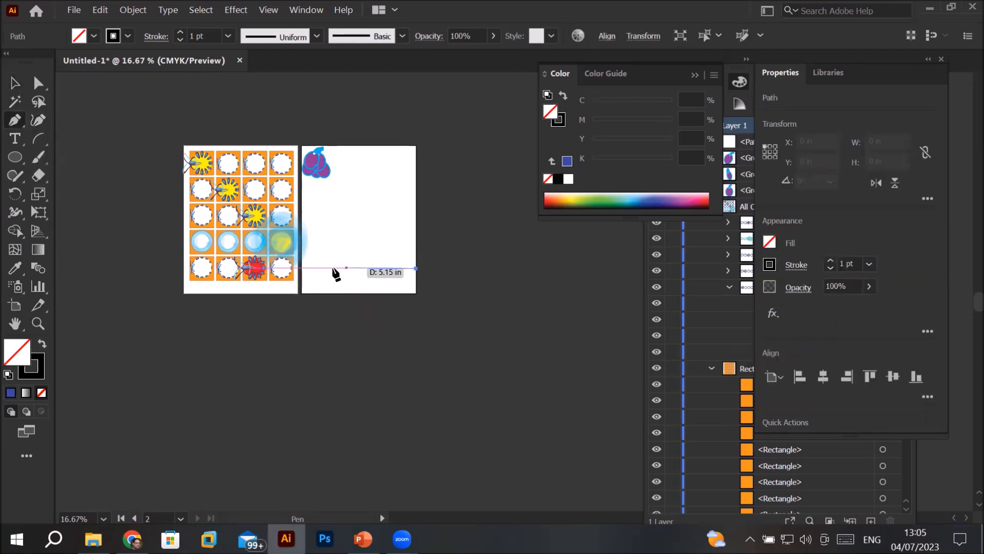
{"action": "left_click", "coordinate": [302, 268]}
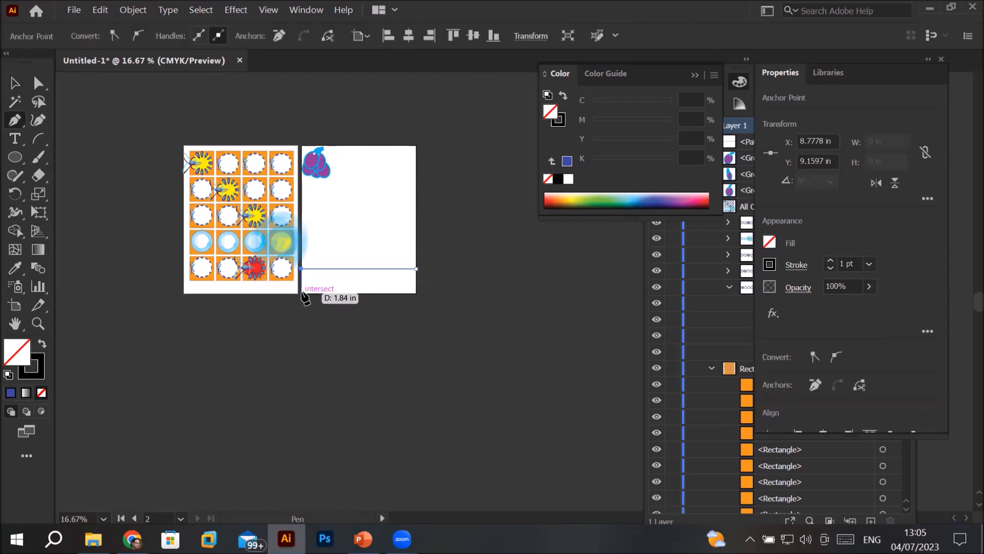
{"action": "left_click", "coordinate": [301, 292]}
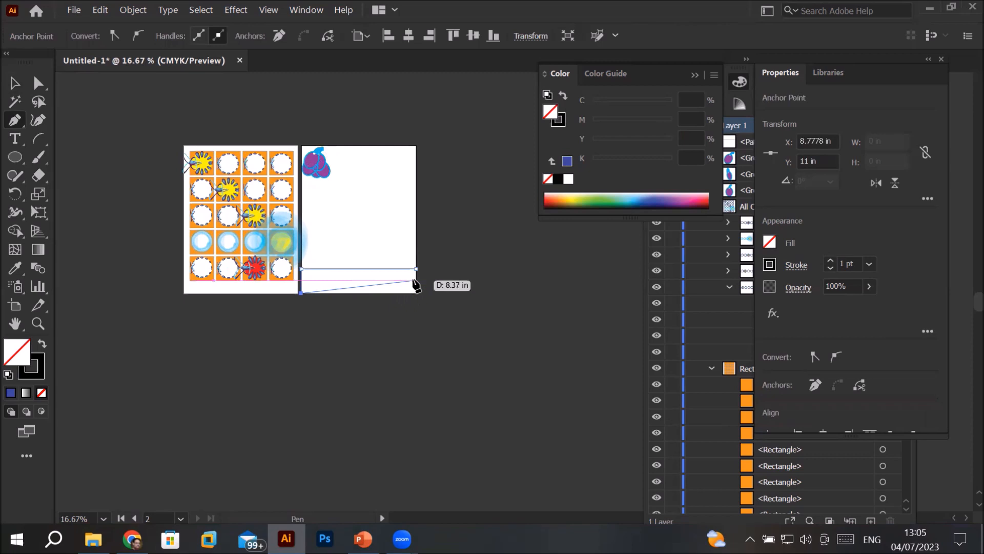
{"action": "scroll", "coordinate": [414, 280], "scroll_direction": "up", "scroll_amount": 1}
{"action": "scroll", "coordinate": [406, 278], "scroll_direction": "up", "scroll_amount": 3}
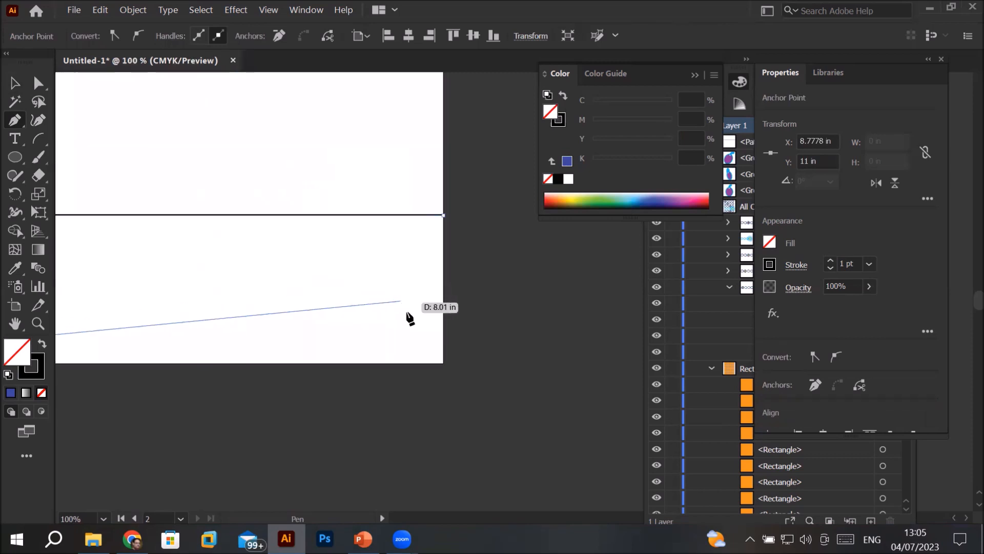
{"action": "left_click", "coordinate": [444, 364]}
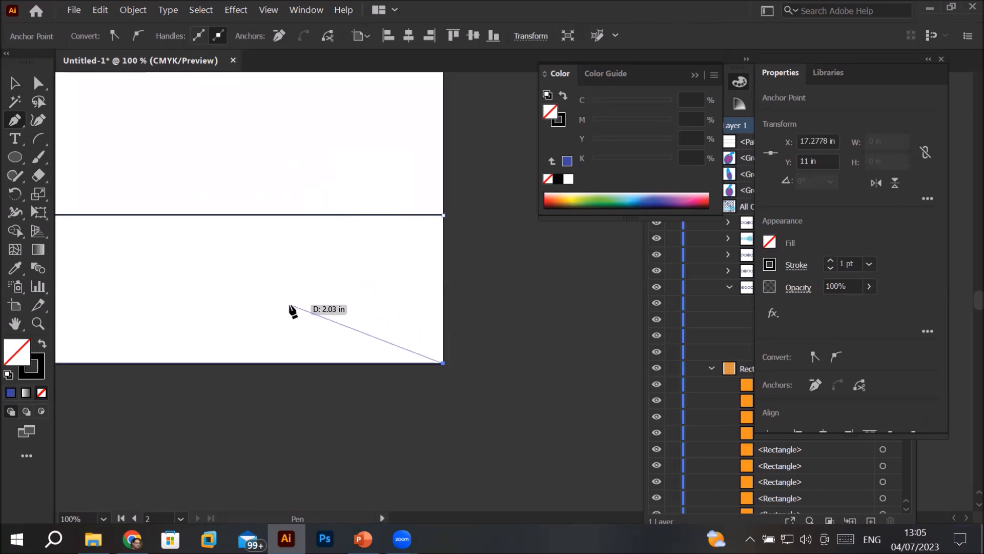
Step: Add a V-shaped notch point at about X 16.02 in, Y 10.13 in and close the banner path exactly at its starting anchor
{"action": "left_click", "coordinate": [342, 293]}
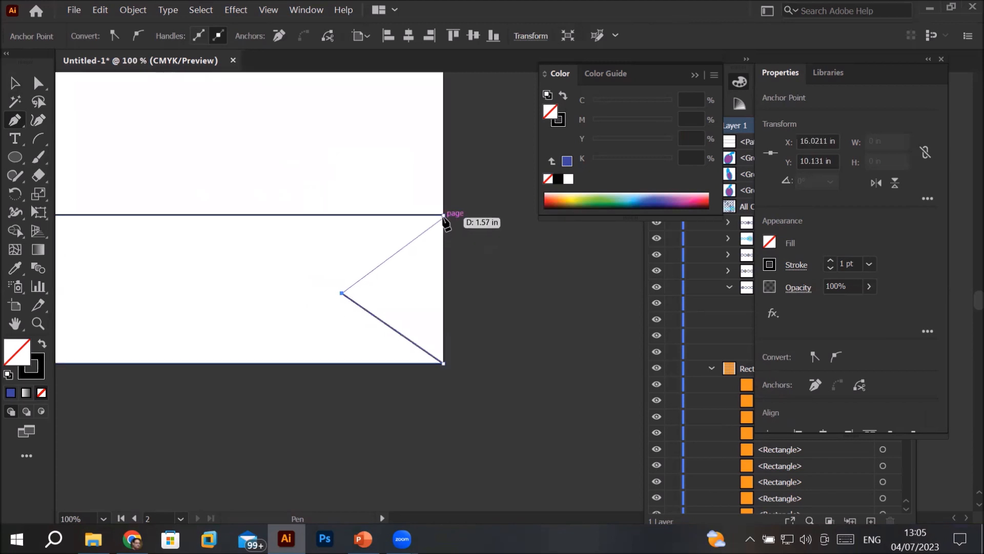
{"action": "scroll", "coordinate": [438, 228], "scroll_direction": "up", "scroll_amount": 6, "text": "alt"}
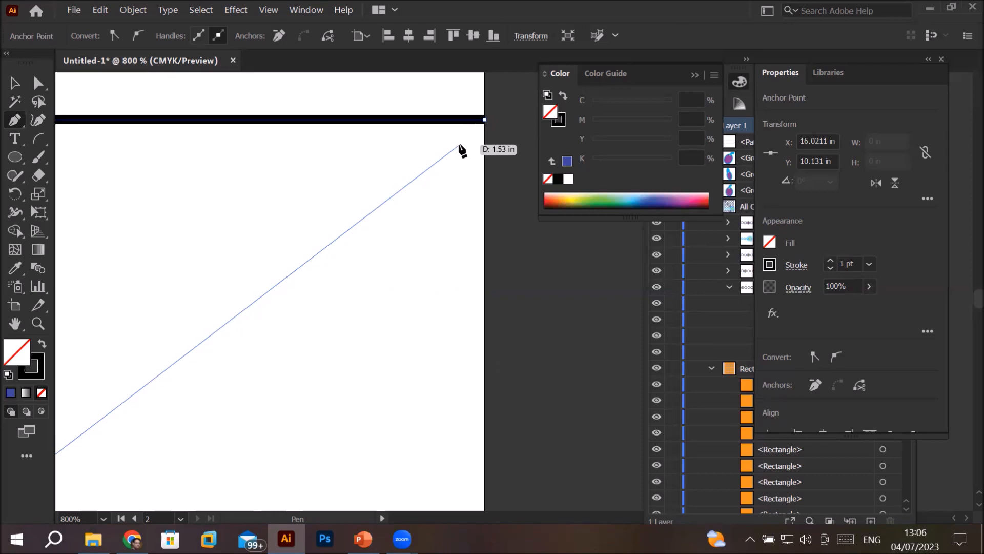
{"action": "left_click", "coordinate": [482, 120]}
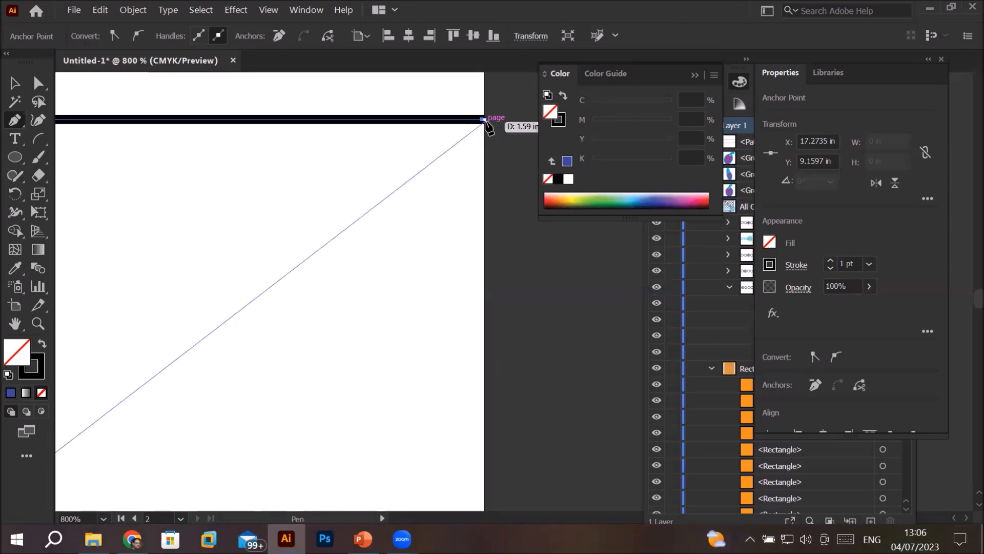
{"action": "key", "text": "ctrl+z"}
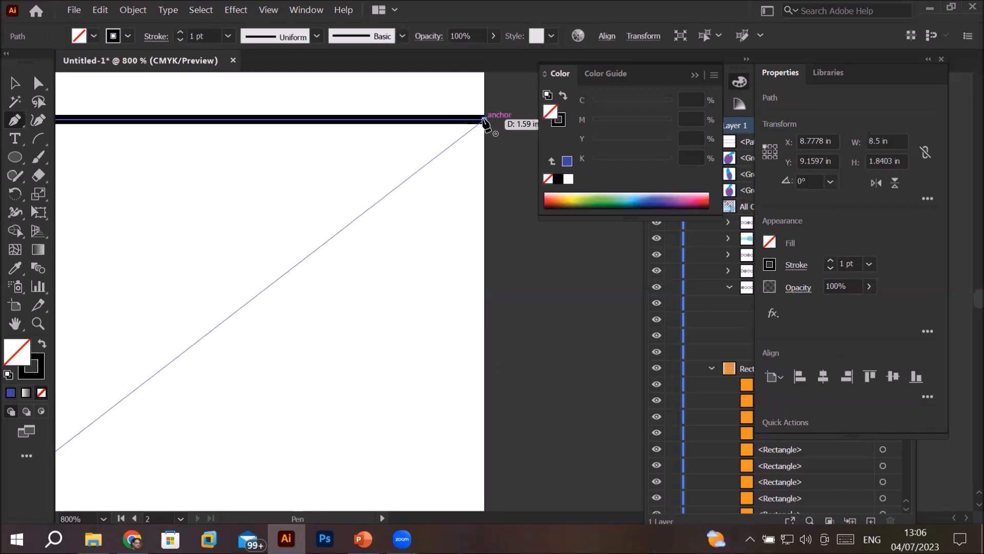
{"action": "left_click", "coordinate": [484, 120]}
{"action": "scroll", "coordinate": [418, 199], "scroll_direction": "down", "scroll_amount": 6}
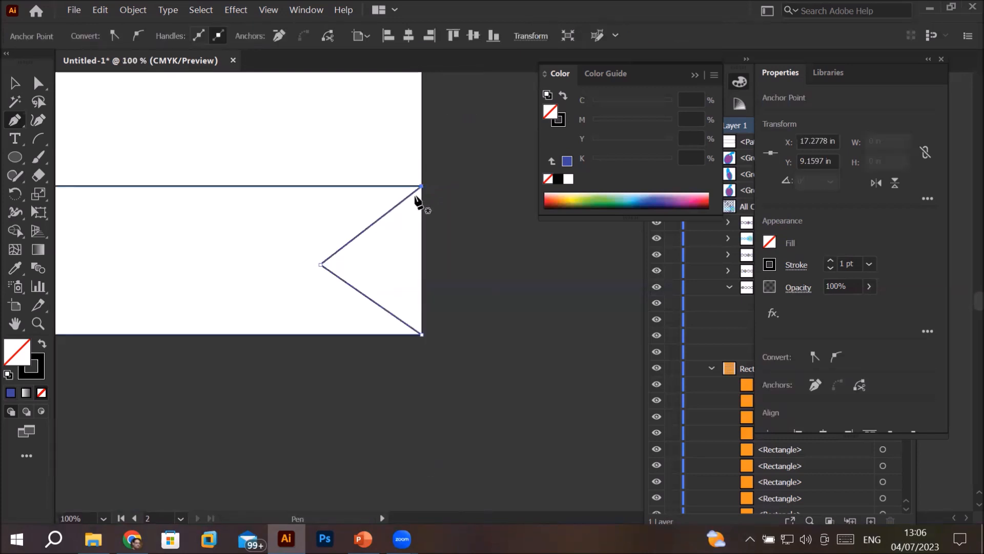
Step: Fill the notched banner with a light blue of C 72.55, M 4.31, Y 16.47, K 0
{"action": "scroll", "coordinate": [418, 199], "scroll_direction": "down", "scroll_amount": 2}
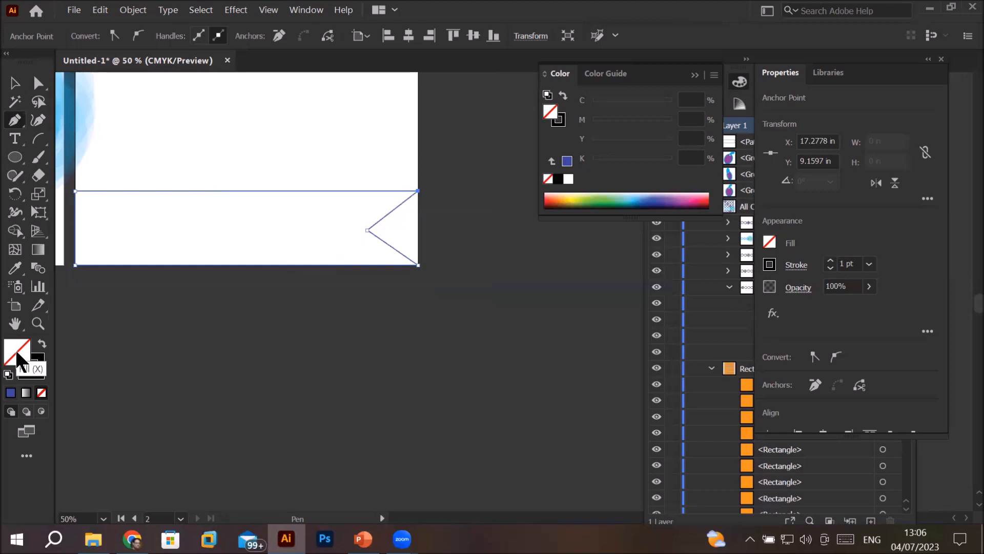
{"action": "left_click", "coordinate": [627, 199]}
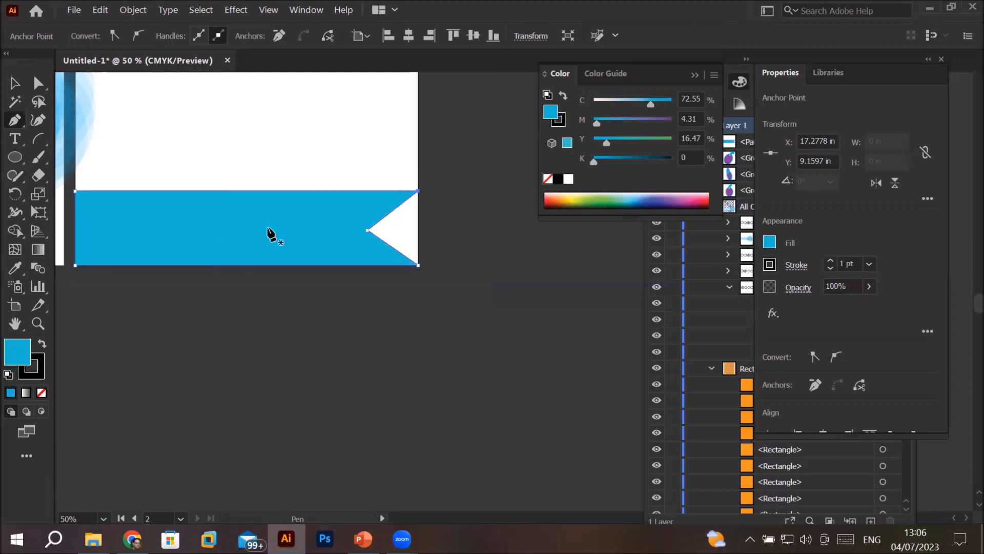
{"action": "scroll", "coordinate": [189, 138], "scroll_direction": "down", "scroll_amount": 4, "text": "alt"}
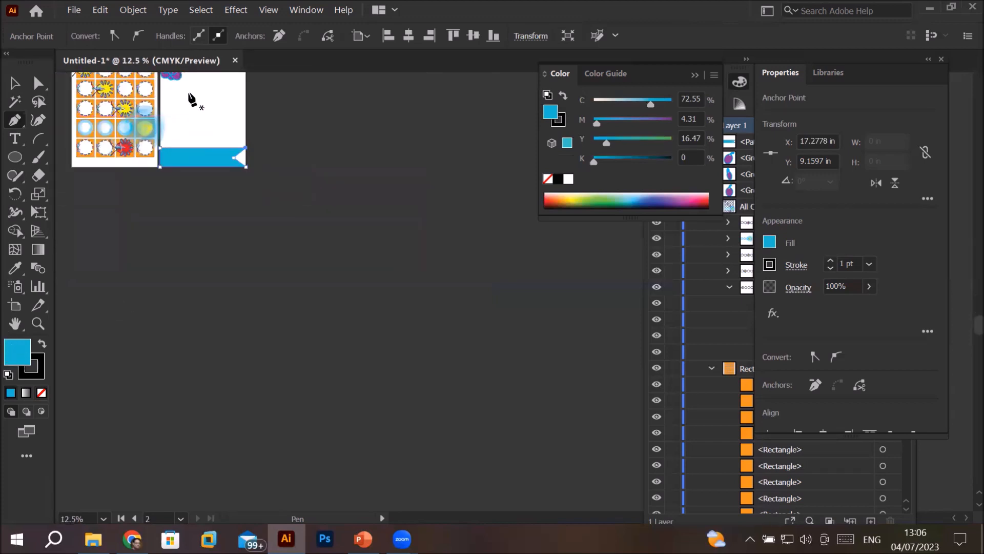
{"action": "scroll", "coordinate": [195, 116], "scroll_direction": "up", "scroll_amount": 3, "text": "alt"}
{"action": "scroll", "coordinate": [195, 116], "scroll_direction": "up", "scroll_amount": 1, "text": "alt"}
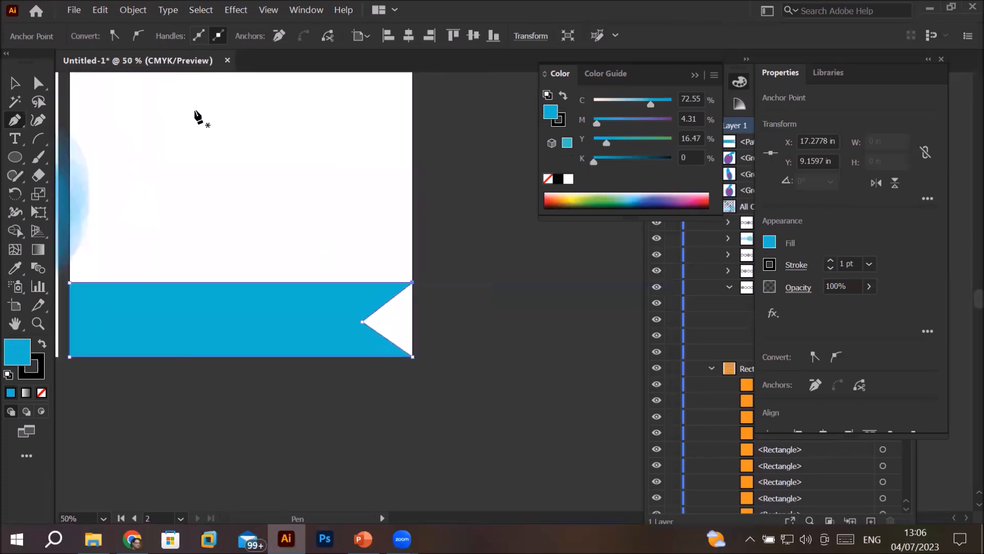
Step: Move the grape cluster from the second artboard's upper-left corner down to about X 10.99 in, Y 6 in, above the notched banner
{"action": "left_click_drag", "start_coordinate": [205, 124], "coordinate": [270, 167]}
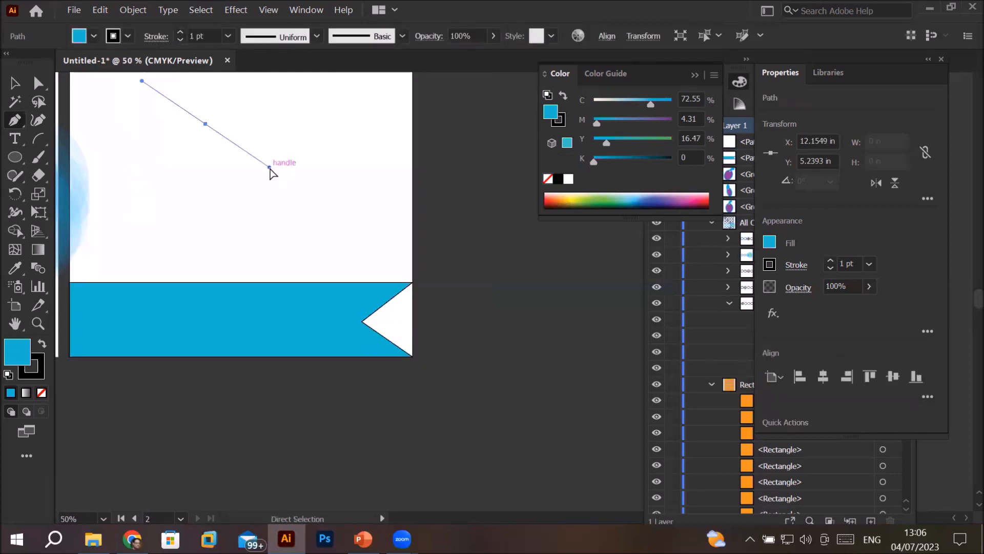
{"action": "key", "text": "ctrl+z"}
{"action": "left_click", "coordinate": [15, 83]}
{"action": "left_click", "coordinate": [267, 221]}
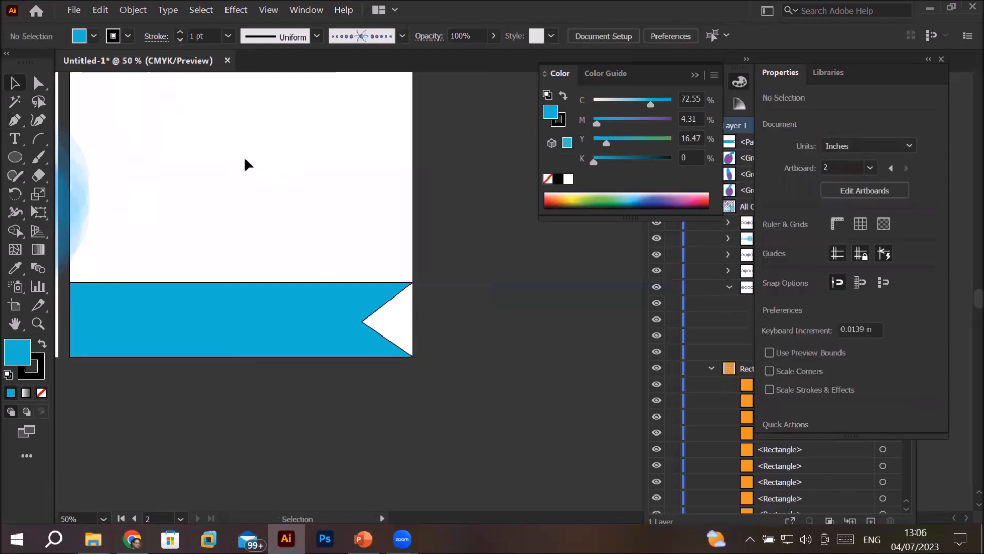
{"action": "left_click_drag", "start_coordinate": [308, 200], "coordinate": [379, 292]}
{"action": "left_click_drag", "start_coordinate": [197, 61], "coordinate": [267, 56]}
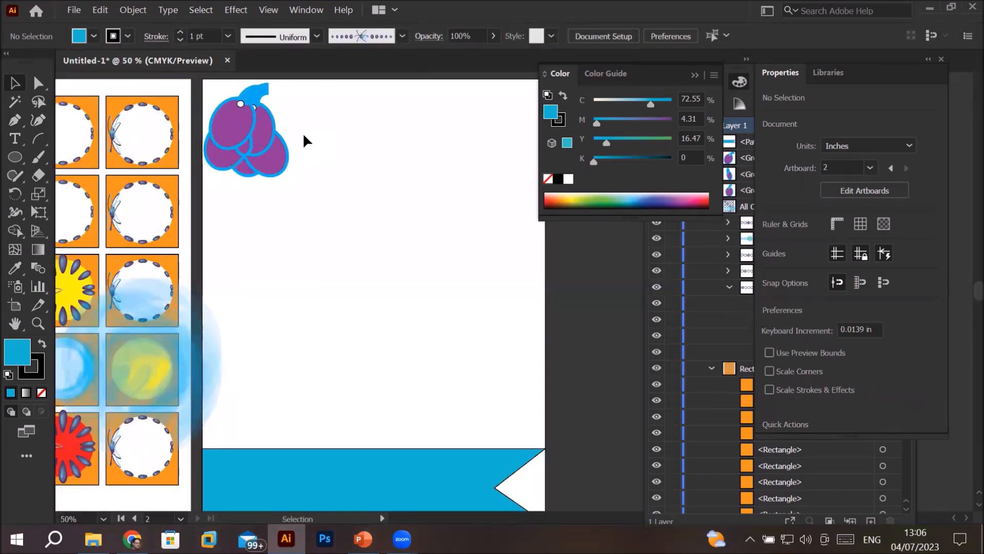
{"action": "left_click_drag", "start_coordinate": [309, 182], "coordinate": [324, 343]}
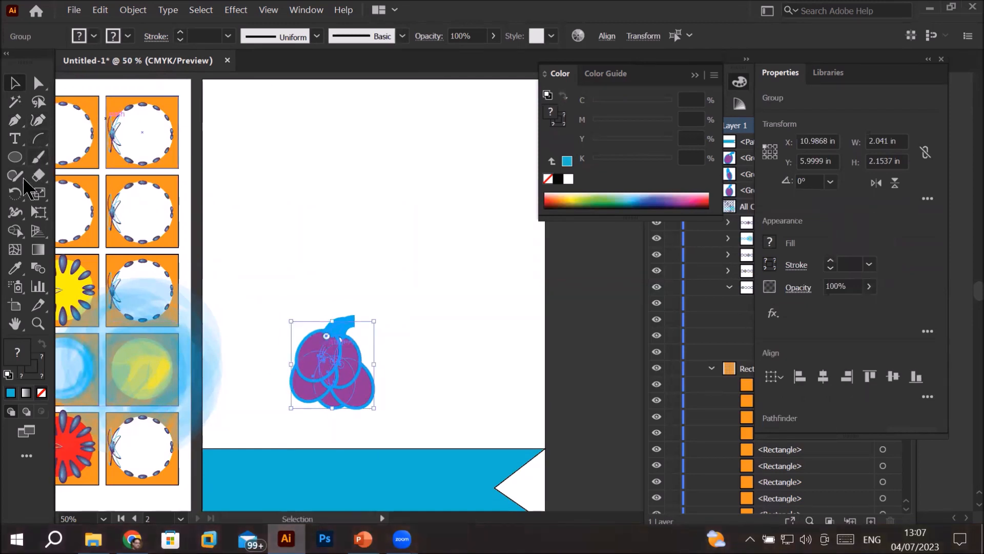
Step: Draw a light blue rectangle about 1.37 in high along the second artboard's top and stretch it to the artboard's full 8.5 in width
{"action": "left_click", "coordinate": [19, 161]}
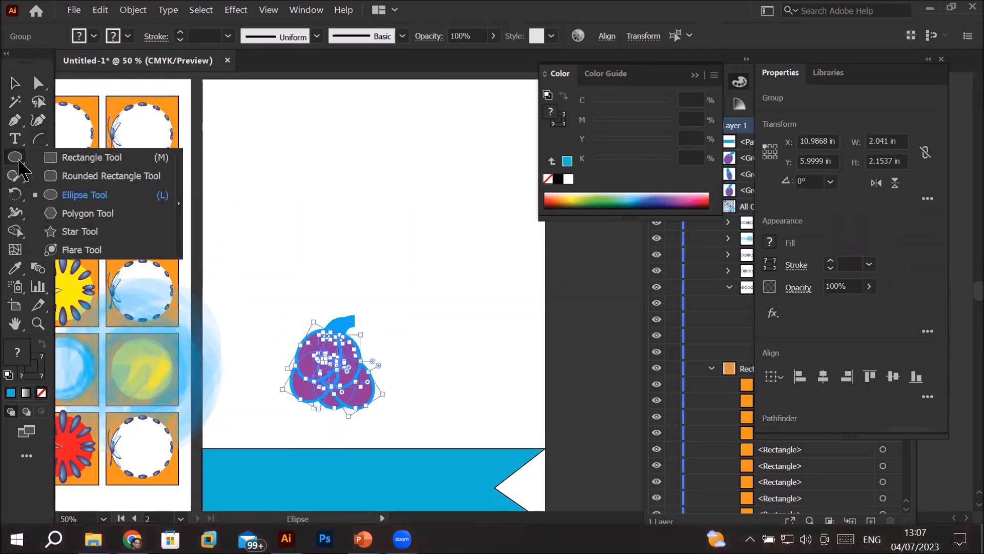
{"action": "left_click", "coordinate": [61, 159]}
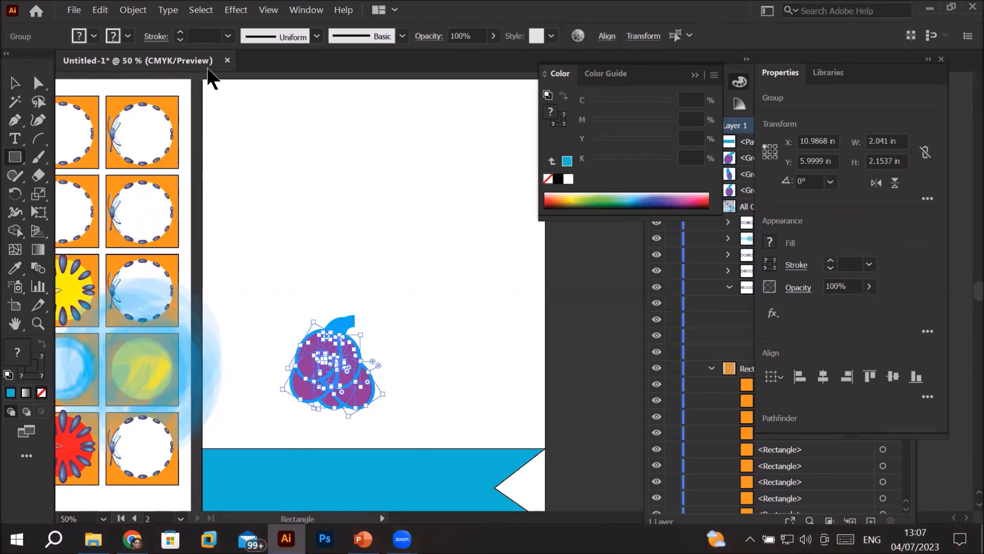
{"action": "left_click_drag", "start_coordinate": [202, 79], "coordinate": [542, 134]}
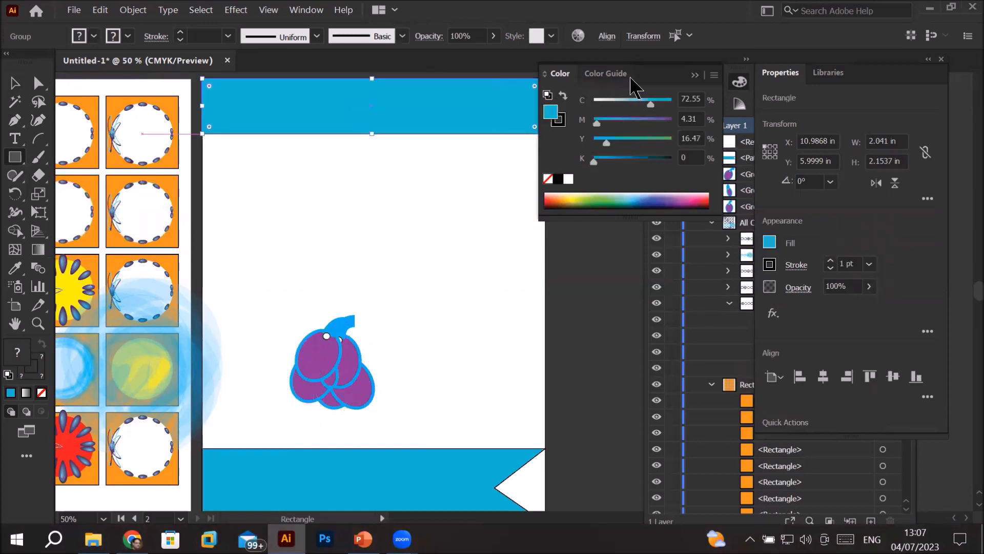
{"action": "left_click", "coordinate": [696, 76]}
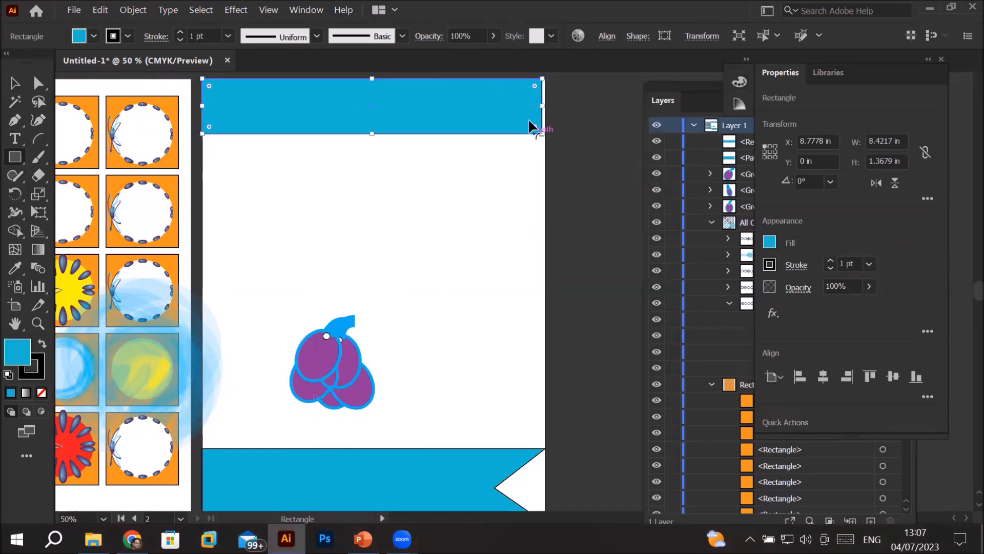
{"action": "left_click_drag", "start_coordinate": [543, 106], "coordinate": [545, 107]}
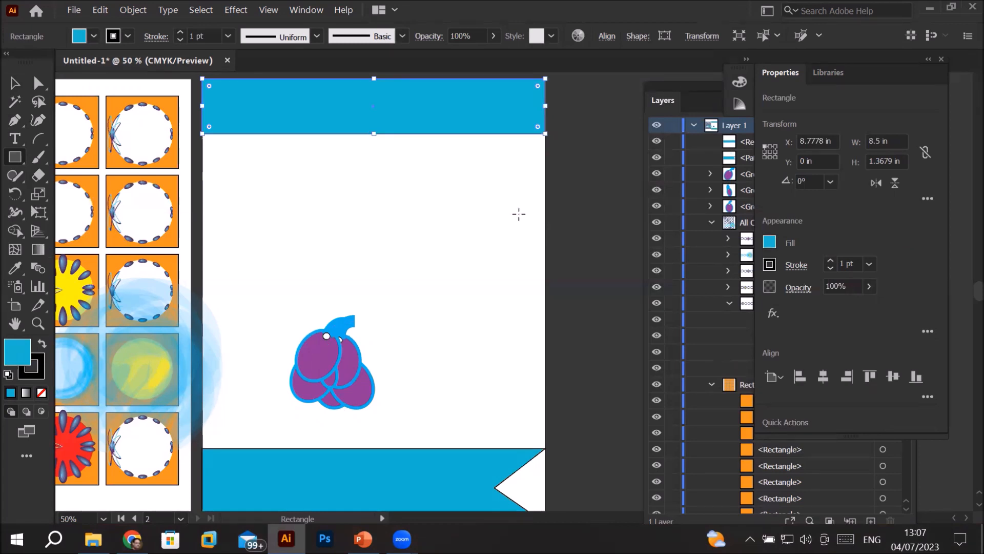
Step: Add an anchor point midway on the top rectangle's right edge and pull it inward to about X 16.58 in, Y 0.64 in
{"action": "scroll", "coordinate": [539, 84], "scroll_direction": "up", "scroll_amount": 2}
{"action": "scroll", "coordinate": [507, 123], "scroll_direction": "down", "scroll_amount": 2}
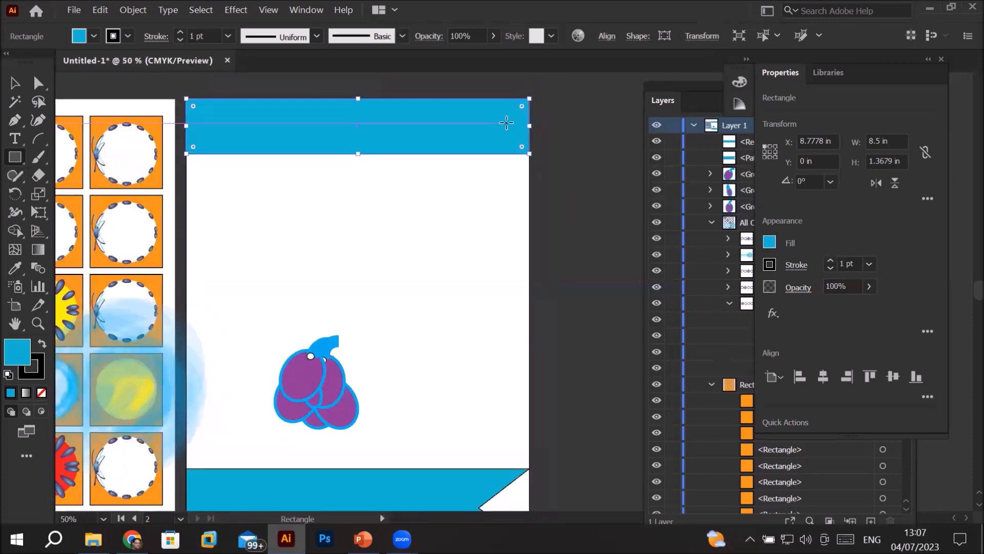
{"action": "scroll", "coordinate": [507, 122], "scroll_direction": "down", "scroll_amount": 1}
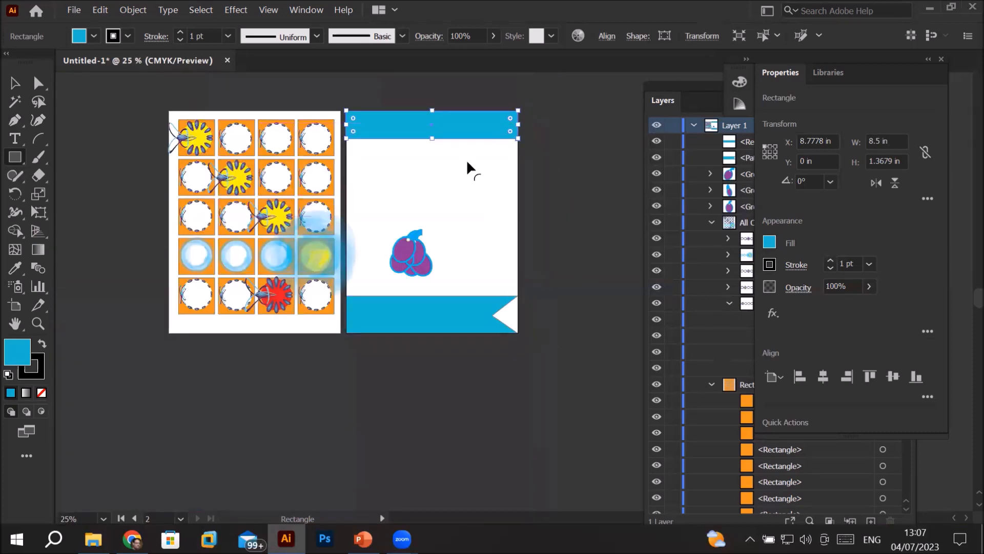
{"action": "scroll", "coordinate": [535, 96], "scroll_direction": "up", "scroll_amount": 1}
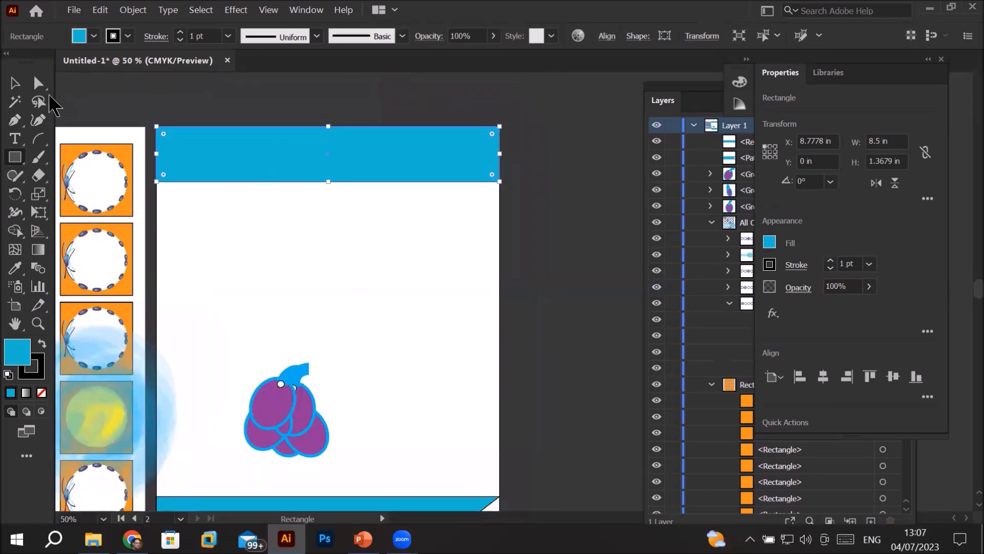
{"action": "left_click", "coordinate": [15, 121]}
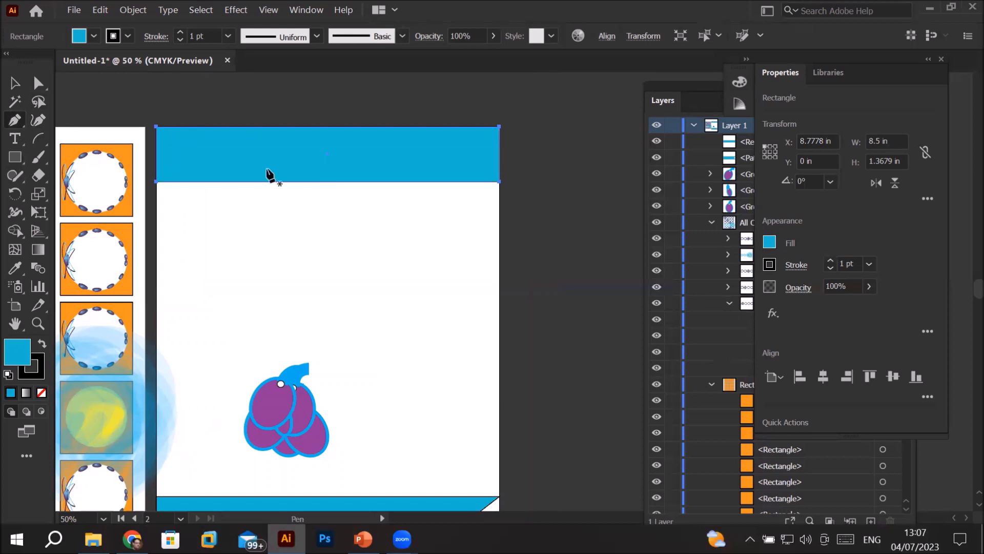
{"action": "scroll", "coordinate": [500, 152], "scroll_direction": "up", "scroll_amount": 5}
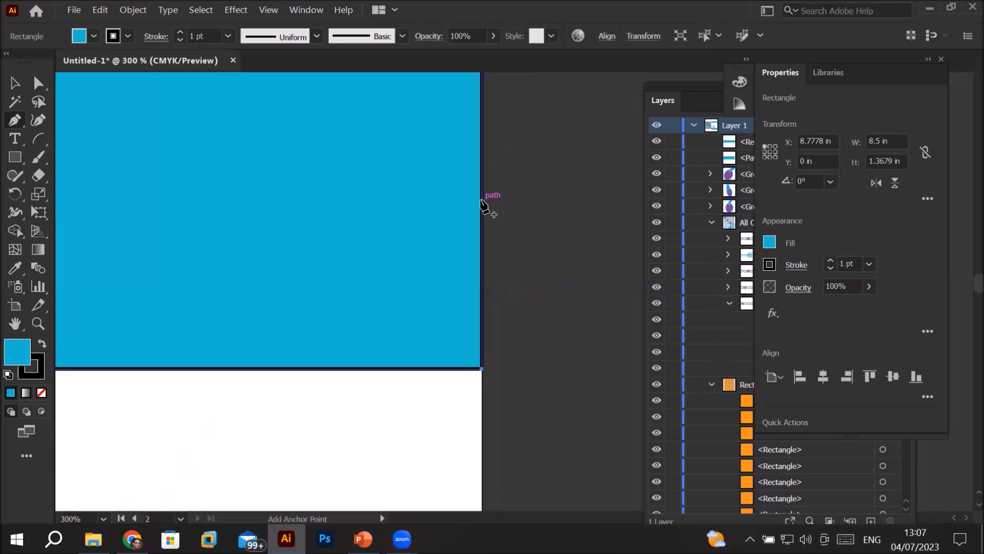
{"action": "scroll", "coordinate": [479, 207], "scroll_direction": "up", "scroll_amount": 2}
{"action": "scroll", "coordinate": [478, 207], "scroll_direction": "down", "scroll_amount": 3}
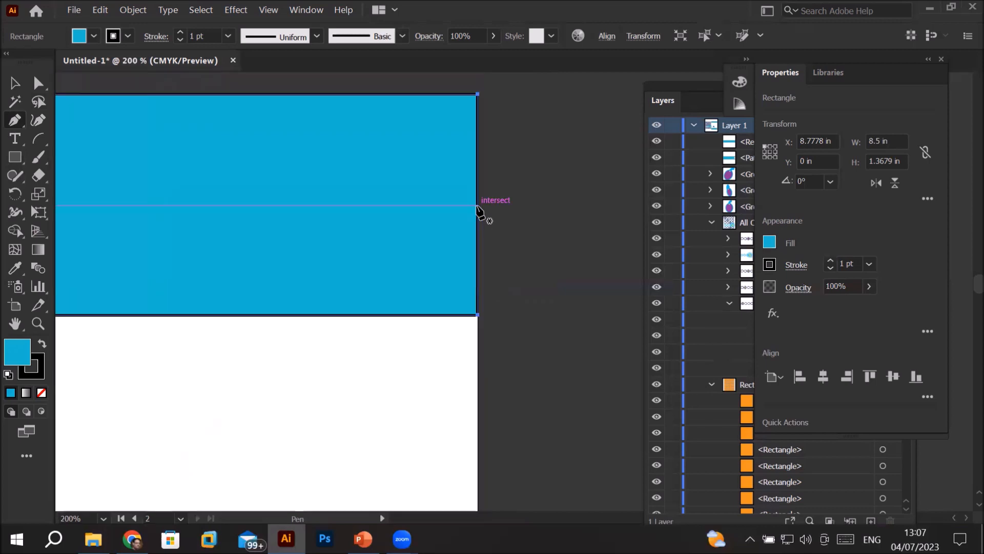
{"action": "scroll", "coordinate": [478, 208], "scroll_direction": "down", "scroll_amount": 1}
{"action": "scroll", "coordinate": [479, 207], "scroll_direction": "down", "scroll_amount": 2}
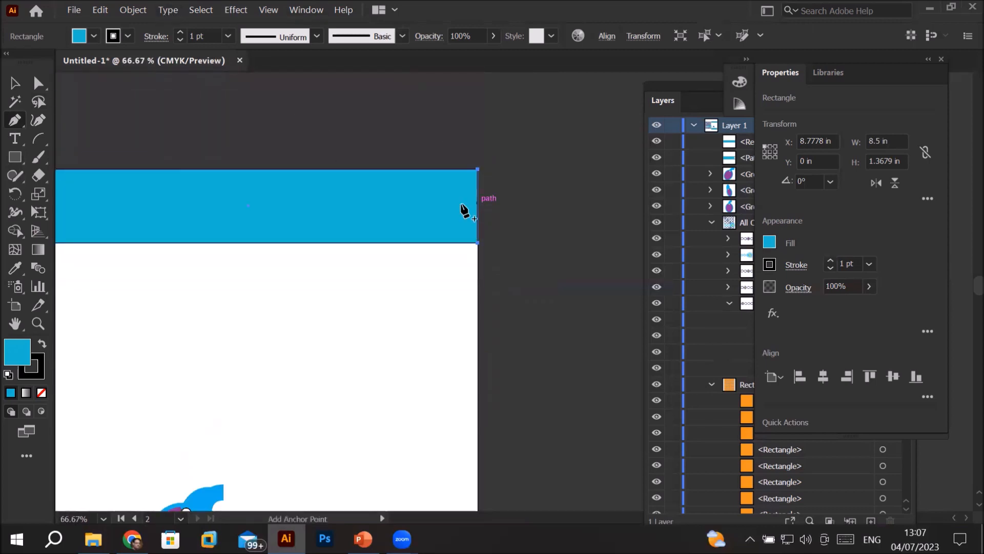
{"action": "left_click", "coordinate": [248, 206]}
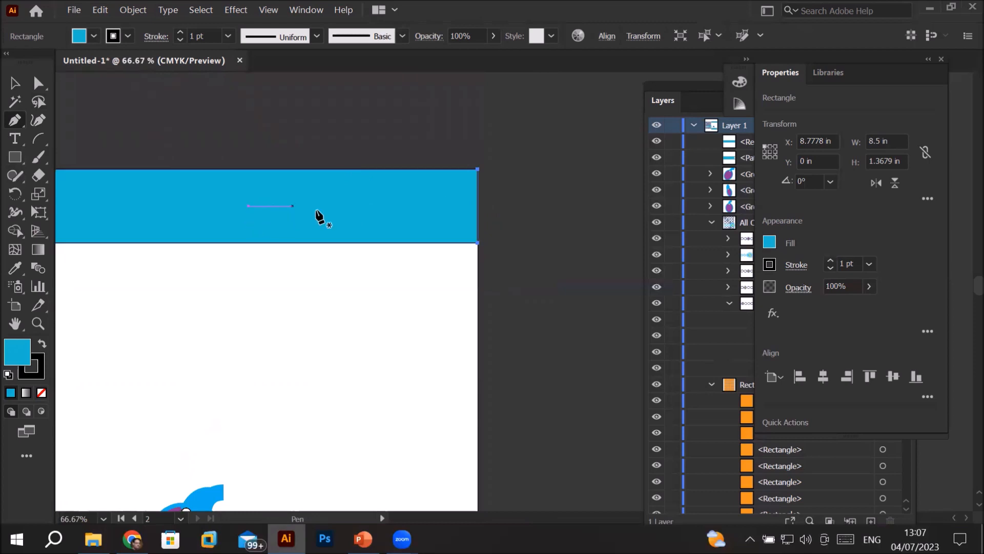
{"action": "left_click", "coordinate": [477, 206]}
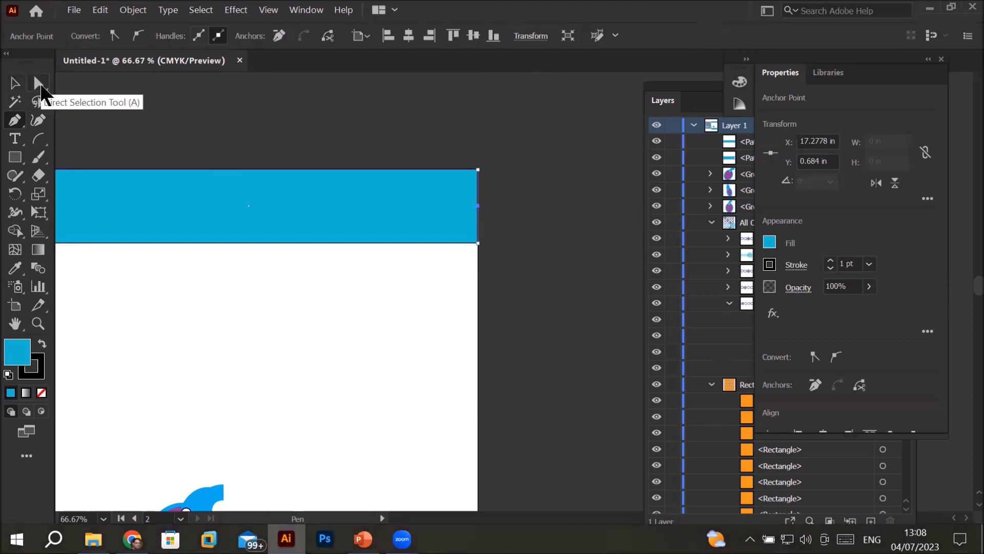
{"action": "left_click", "coordinate": [40, 85]}
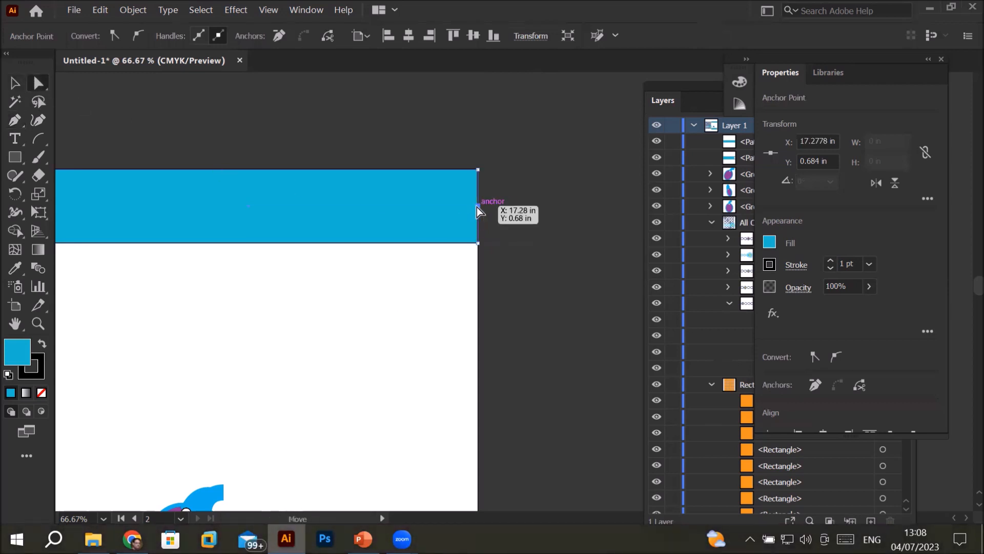
{"action": "left_click_drag", "start_coordinate": [478, 205], "coordinate": [450, 203]}
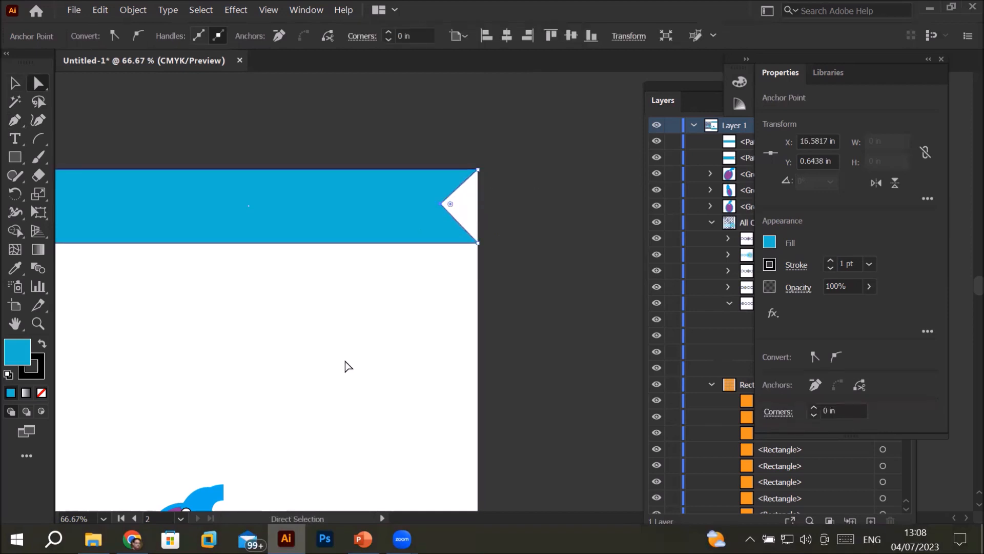
{"action": "scroll", "coordinate": [346, 365], "scroll_direction": "down", "scroll_amount": 2}
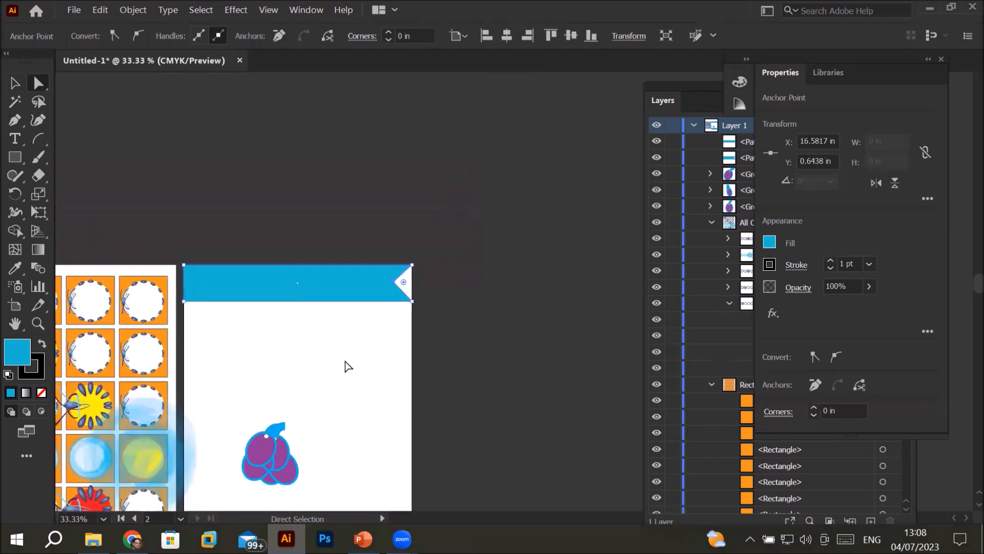
{"action": "scroll", "coordinate": [152, 262], "scroll_direction": "up", "scroll_amount": 3}
{"action": "scroll", "coordinate": [229, 294], "scroll_direction": "up", "scroll_amount": 1}
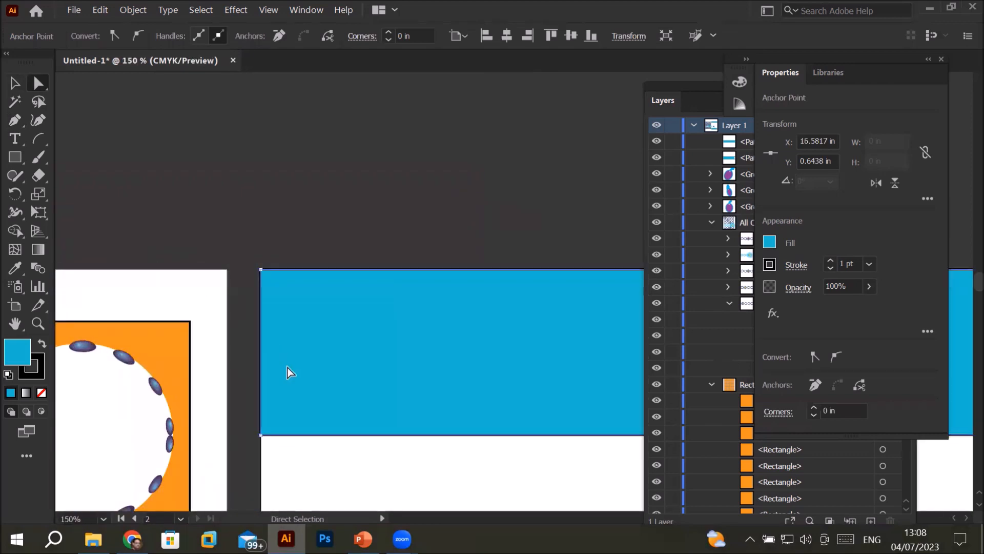
{"action": "left_click", "coordinate": [19, 123]}
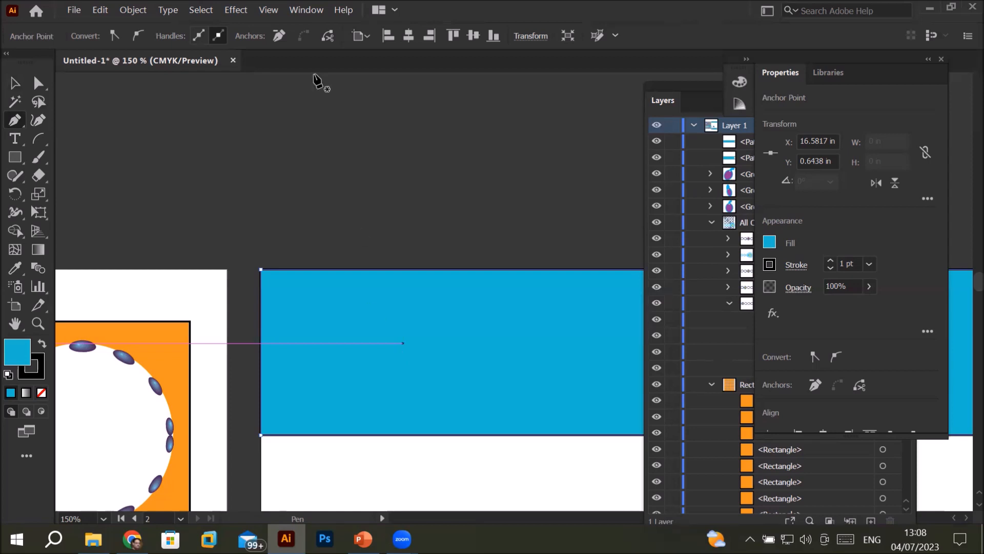
{"action": "left_click", "coordinate": [268, 10]}
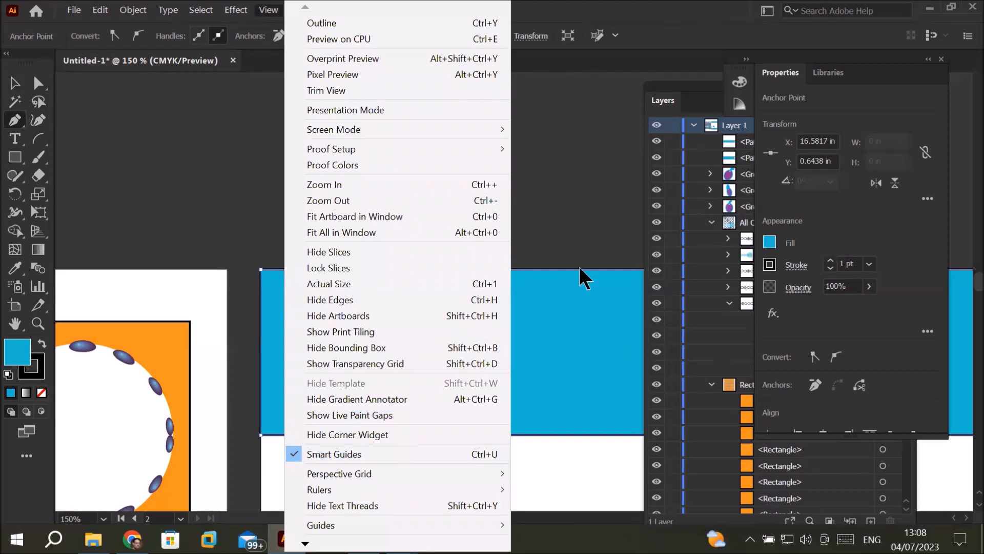
{"action": "left_click", "coordinate": [544, 194]}
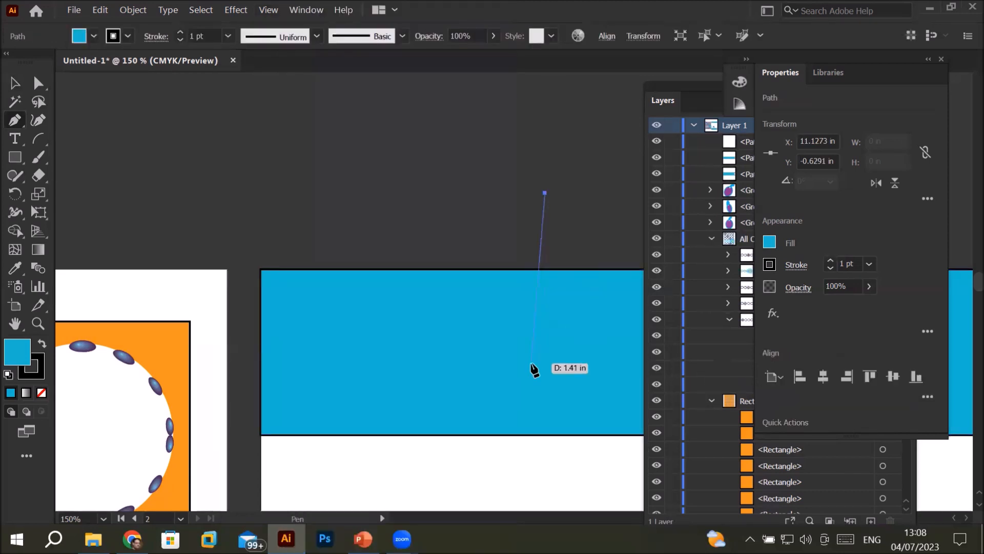
{"action": "key", "text": "Escape"}
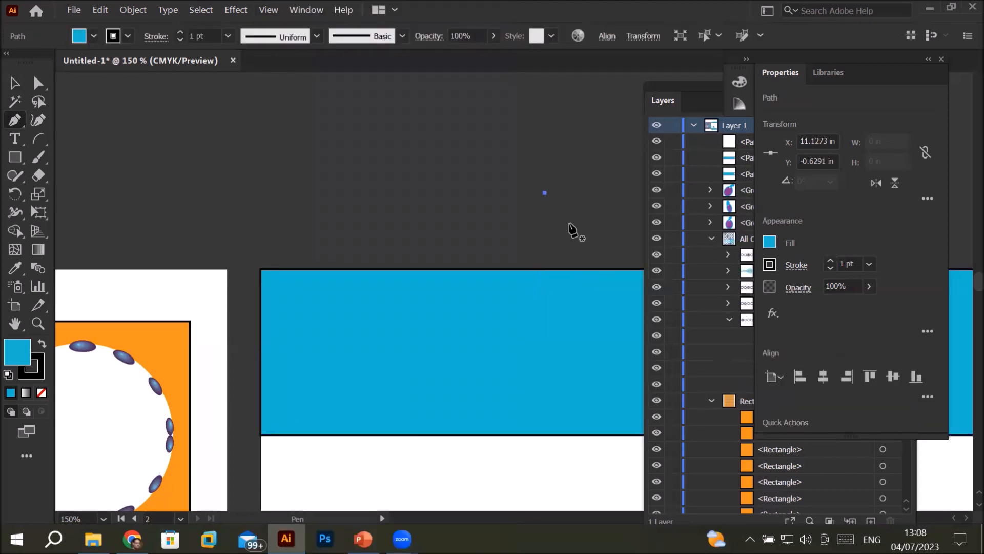
{"action": "key", "text": "ctrl+z"}
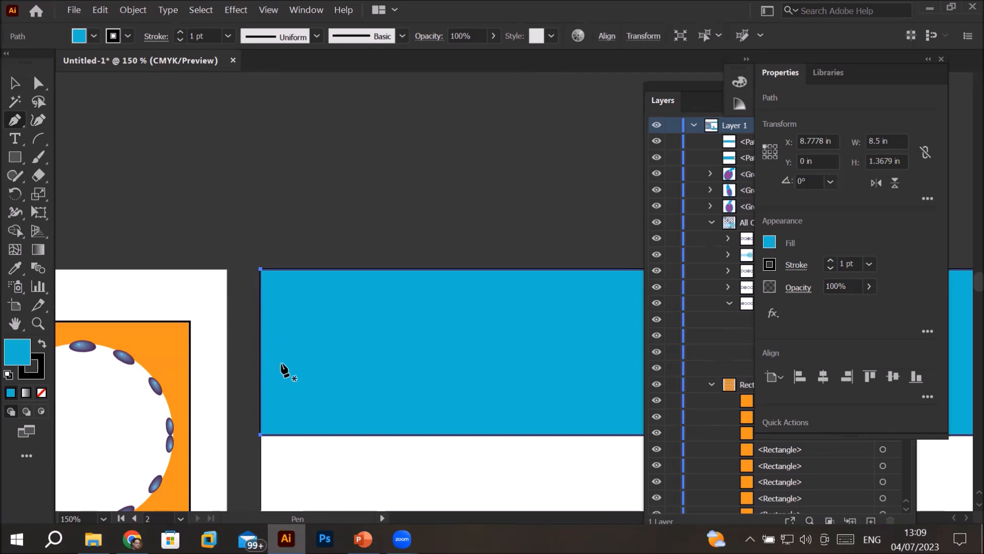
Step: Try to place a point midway on the top banner's left edge and pull it inward, and undo the attempt
{"action": "left_click", "coordinate": [262, 343]}
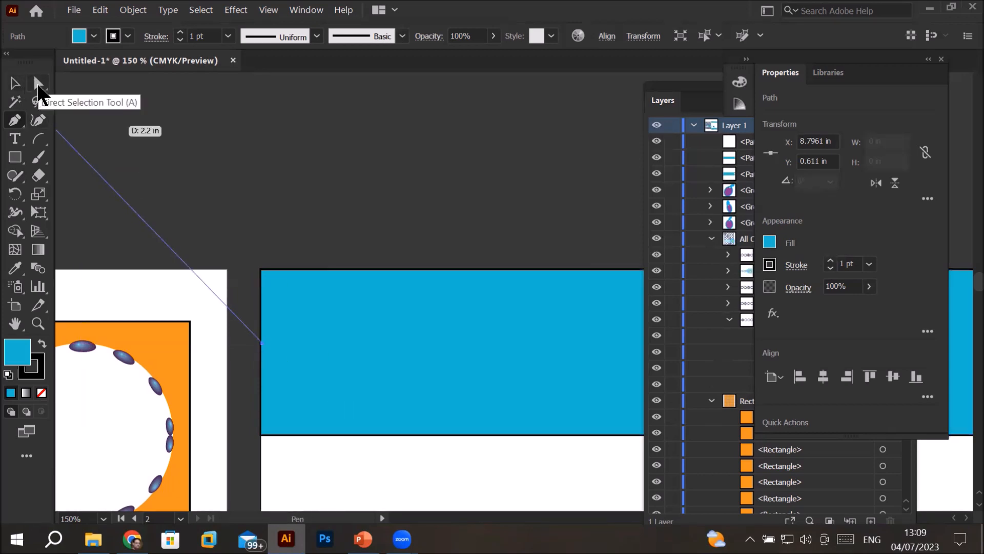
{"action": "left_click", "coordinate": [39, 85]}
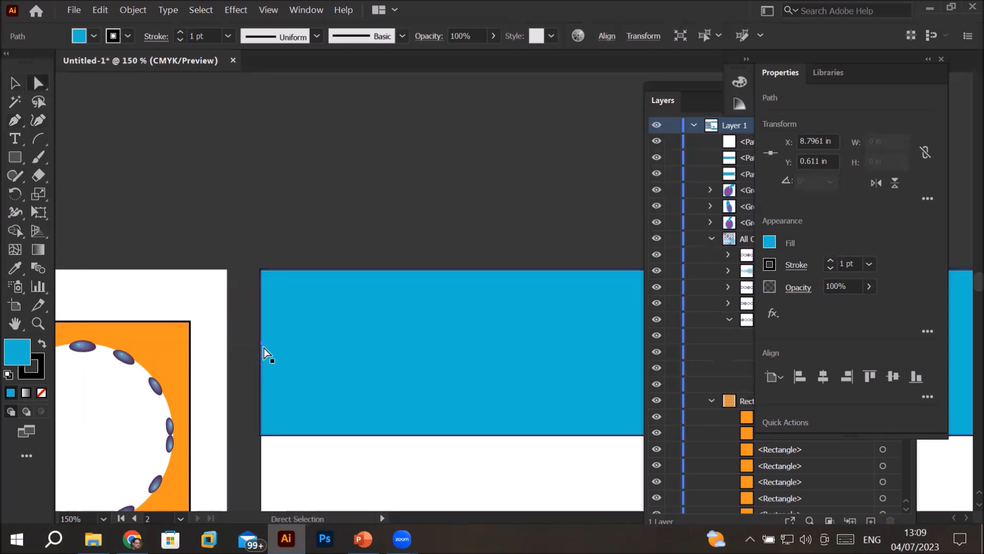
{"action": "left_click_drag", "start_coordinate": [263, 344], "coordinate": [293, 342]}
{"action": "key", "text": "ctrl+z"}
{"action": "key", "text": "ctrl+z"}
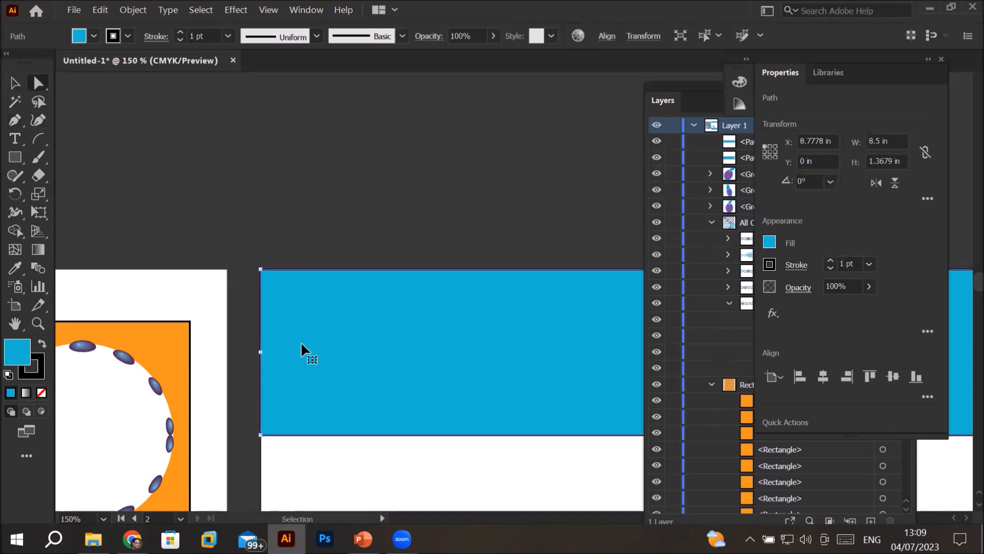
Step: Add an anchor point on the top banner's left edge at about X 8.78 in, Y 0.61 in with the Pen tool
{"action": "left_click", "coordinate": [300, 342]}
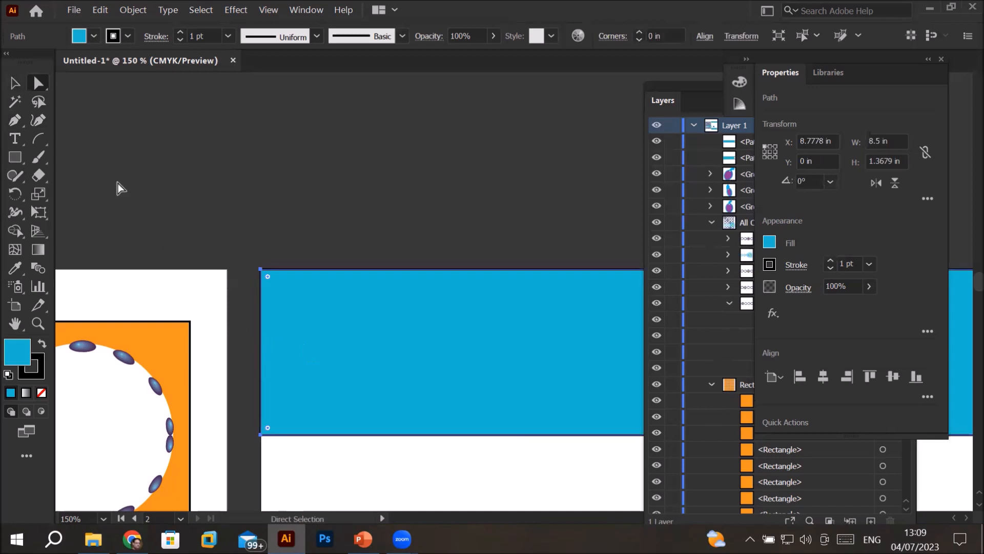
{"action": "left_click", "coordinate": [18, 120]}
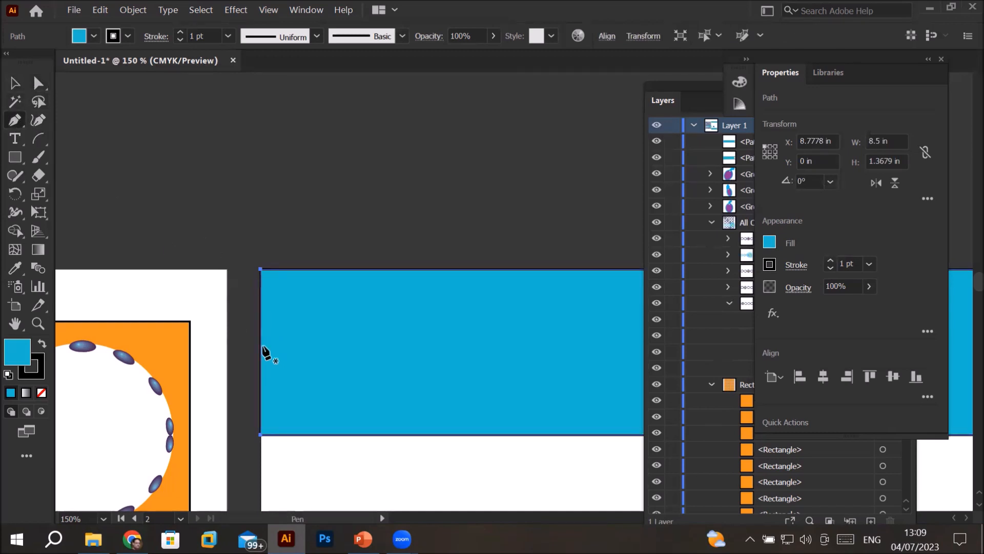
{"action": "scroll", "coordinate": [264, 353], "scroll_direction": "up", "scroll_amount": 5}
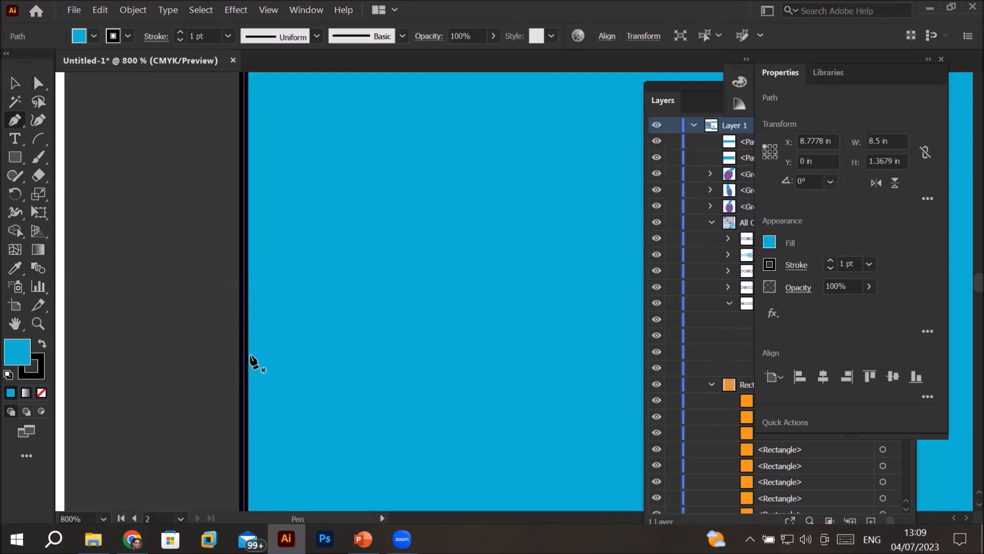
{"action": "scroll", "coordinate": [258, 365], "scroll_direction": "down", "scroll_amount": 2}
{"action": "scroll", "coordinate": [257, 365], "scroll_direction": "down", "scroll_amount": 1}
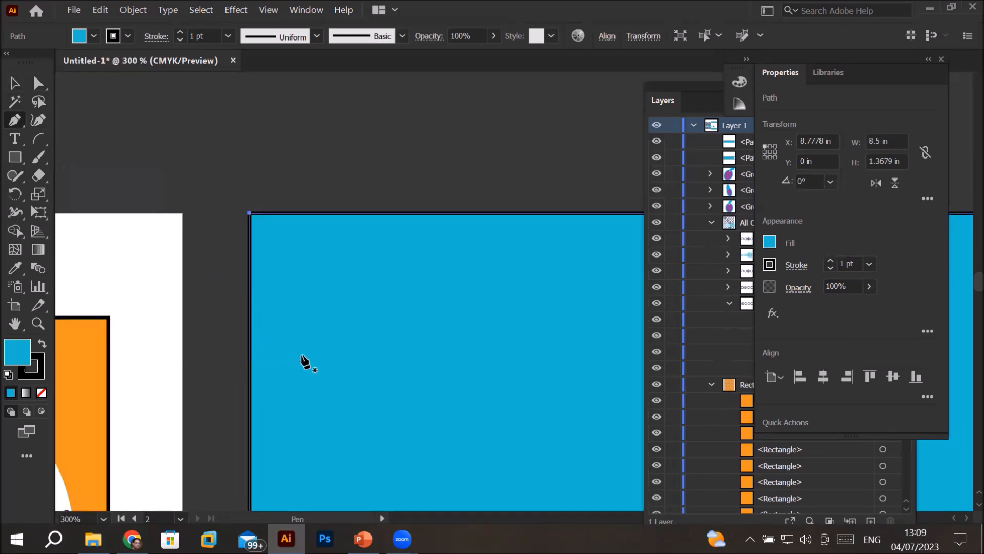
{"action": "left_click", "coordinate": [250, 361]}
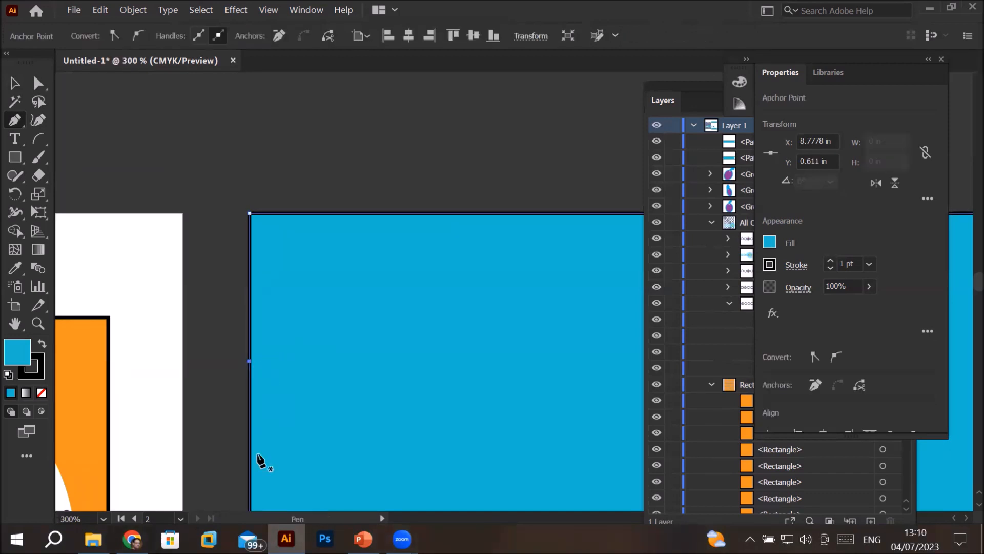
Step: Pull the top banner's left-edge anchor point inward to about X 9.01 in, Y 0.61 in with Direct Selection
{"action": "left_click", "coordinate": [37, 84]}
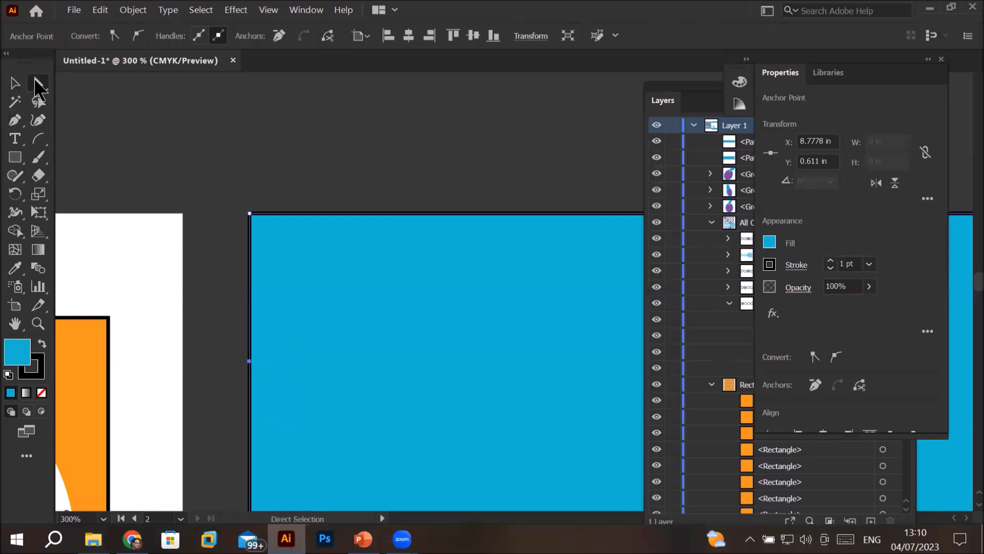
{"action": "left_click_drag", "start_coordinate": [249, 362], "coordinate": [305, 361]}
{"action": "scroll", "coordinate": [475, 362], "scroll_direction": "down", "scroll_amount": 6}
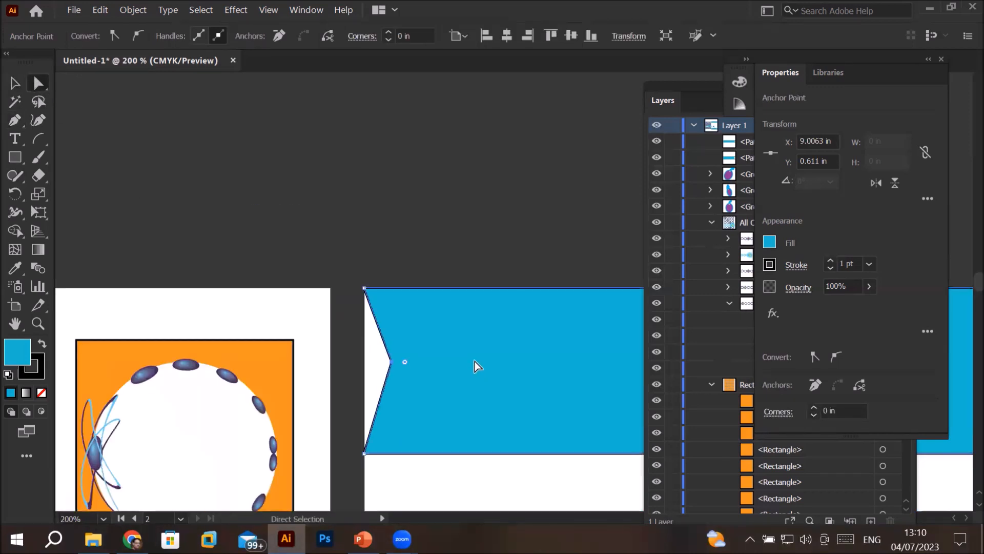
{"action": "scroll", "coordinate": [474, 359], "scroll_direction": "down", "scroll_amount": 1}
{"action": "scroll", "coordinate": [474, 359], "scroll_direction": "up", "scroll_amount": 2}
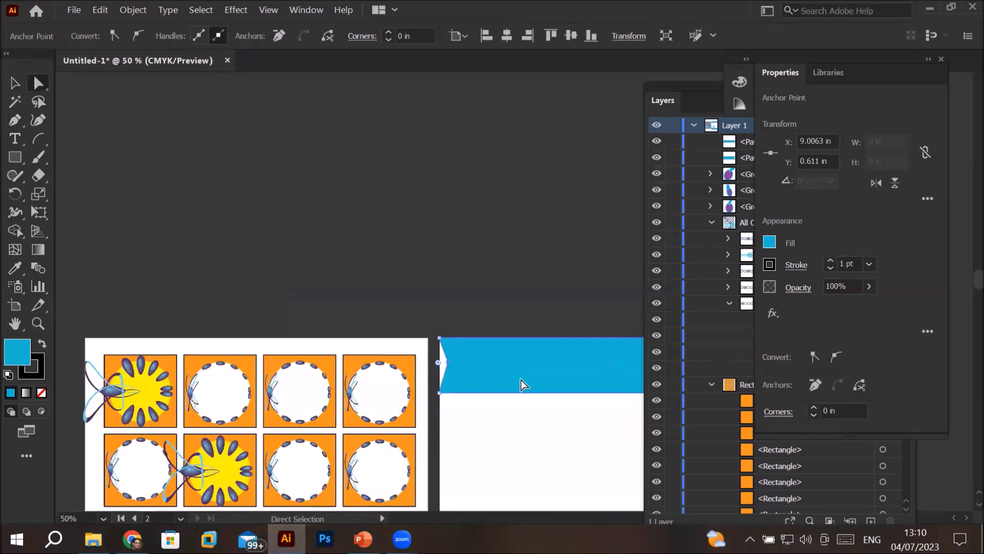
{"action": "left_click_drag", "start_coordinate": [549, 411], "coordinate": [371, 264]}
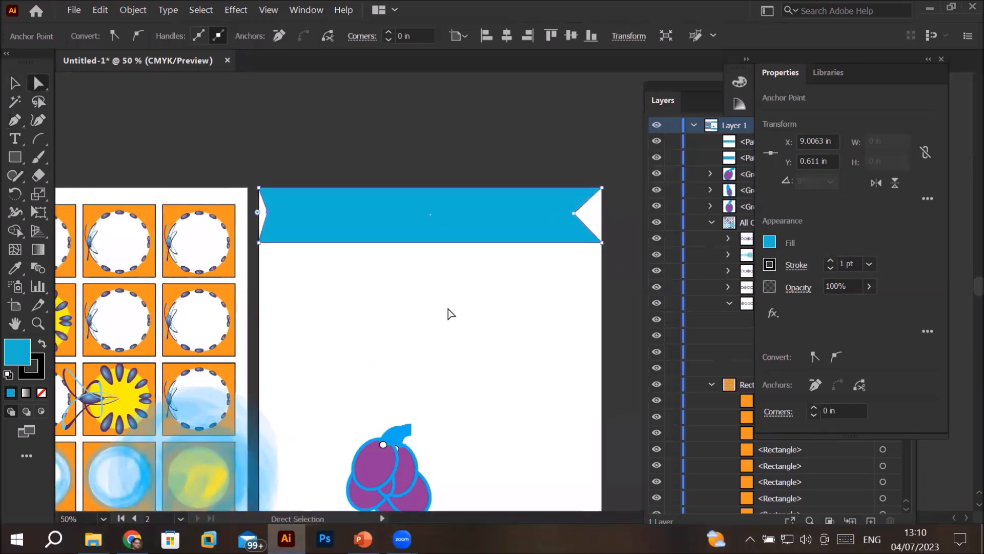
{"action": "scroll", "coordinate": [448, 310], "scroll_direction": "down", "scroll_amount": 1}
{"action": "scroll", "coordinate": [392, 310], "scroll_direction": "up", "scroll_amount": 1}
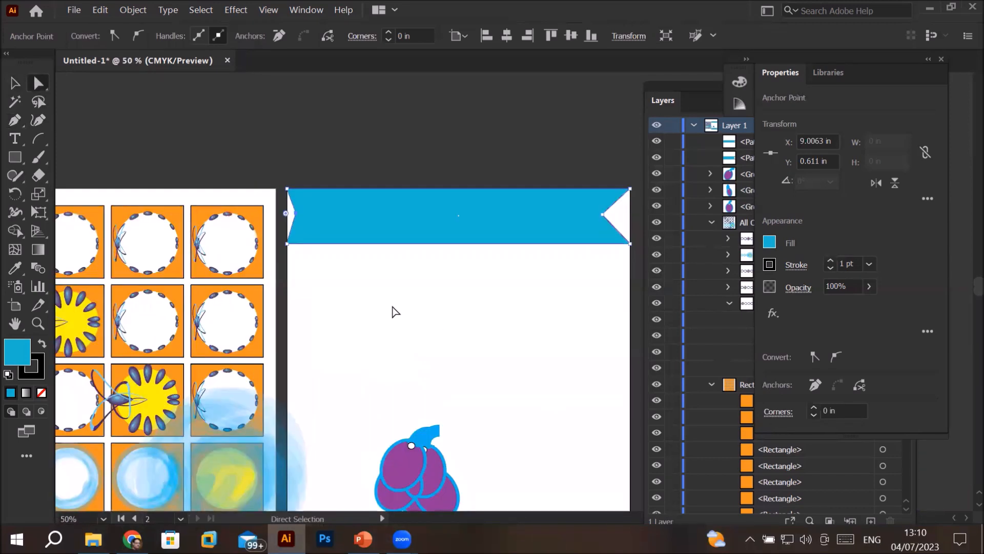
Step: Move the top banner's left notch point to about X 9.29 in, Y 0.60 in and its right one to about X 16.68 in, Y 0.67 in
{"action": "mouse_move", "coordinate": [294, 214]}
{"action": "left_mouse_down"}
{"action": "mouse_move", "coordinate": [595, 213]}
{"action": "mouse_move", "coordinate": [306, 212]}
{"action": "left_mouse_up"}
{"action": "scroll", "coordinate": [522, 229], "scroll_direction": "down", "scroll_amount": 2}
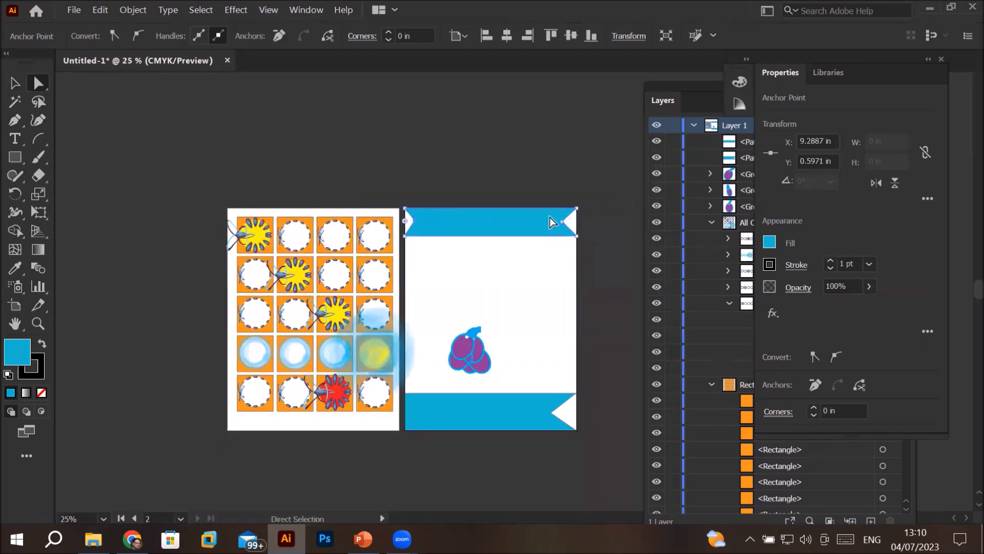
{"action": "scroll", "coordinate": [569, 221], "scroll_direction": "up", "scroll_amount": 2}
{"action": "left_click_drag", "start_coordinate": [574, 226], "coordinate": [579, 226]}
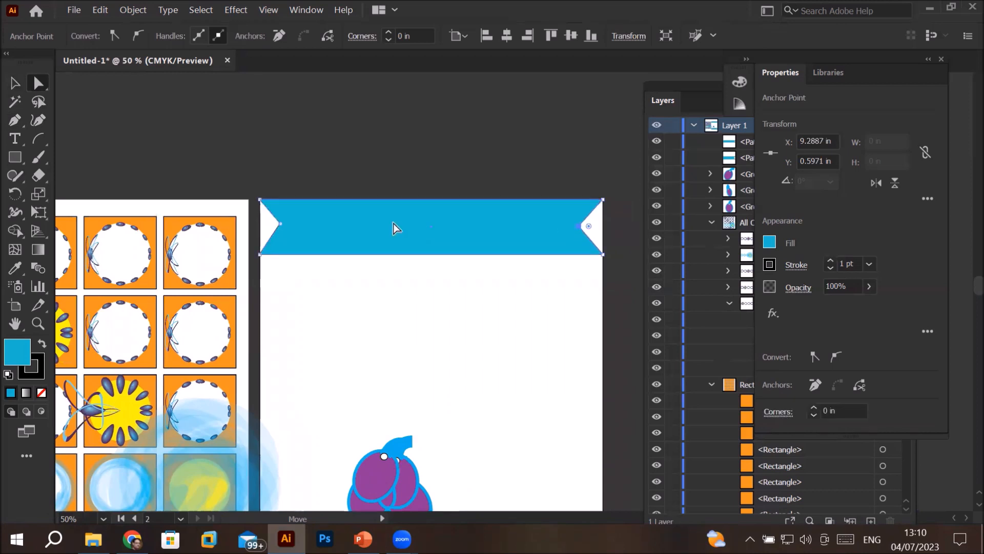
Step: Add the point text "Procteor and Gamble" on the top banner with the Type tool
{"action": "left_click", "coordinate": [12, 144]}
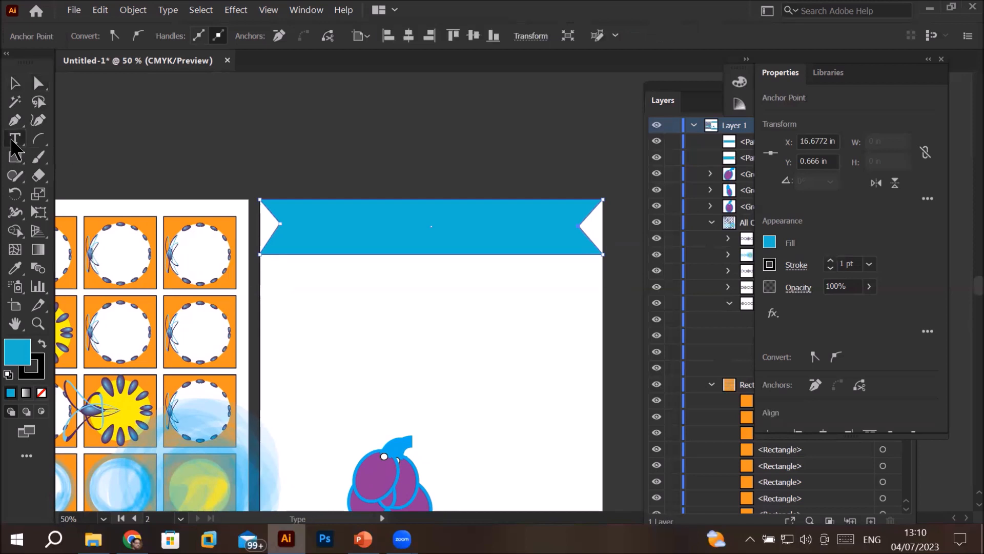
{"action": "left_click", "coordinate": [323, 222]}
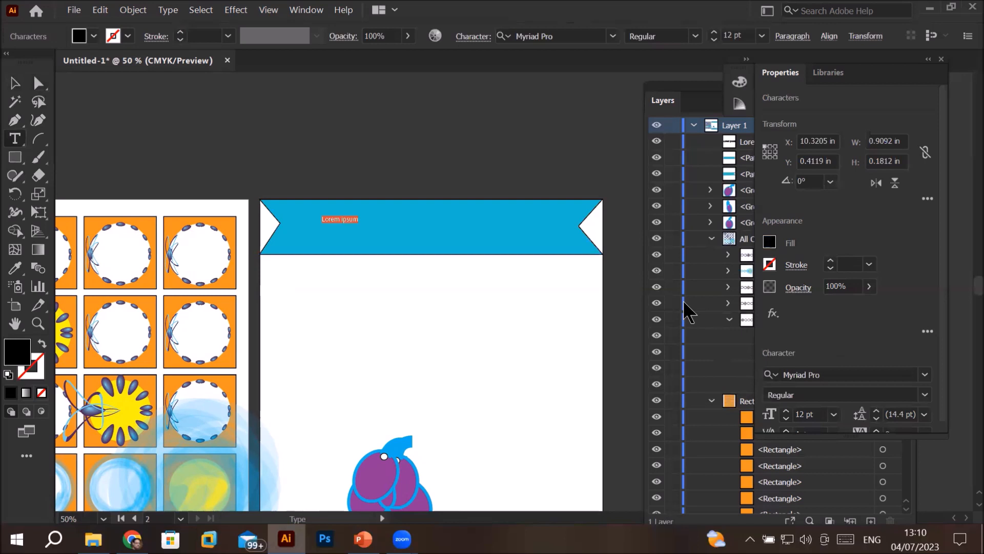
{"action": "type", "text": "Procteor and GAm"}
{"action": "key", "text": "BackSpace"}
{"action": "type", "text": "a"}
{"action": "type", "text": "mble"}
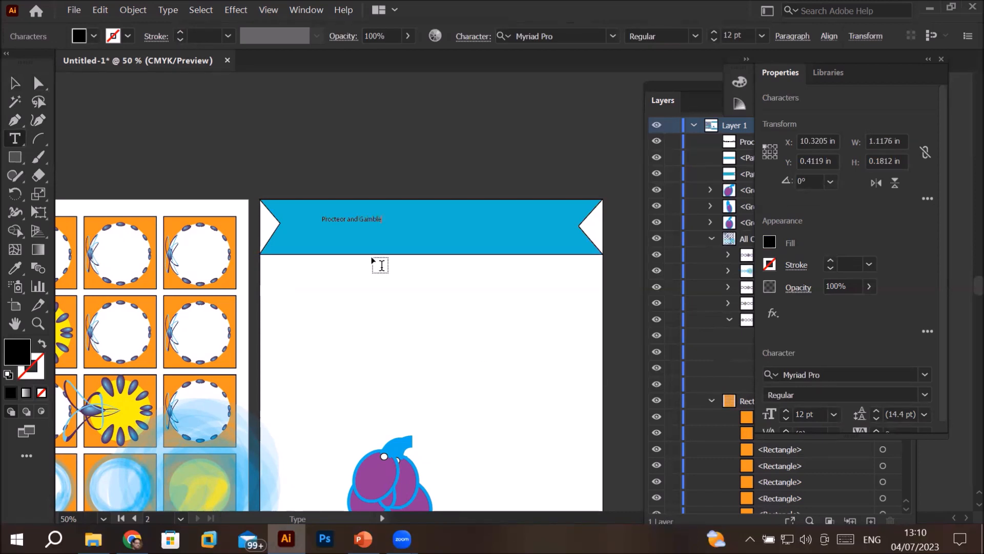
Step: Correct the spelling of the banner text to "Proctor and Gamble"
{"action": "scroll", "coordinate": [347, 226], "scroll_direction": "up", "scroll_amount": 3}
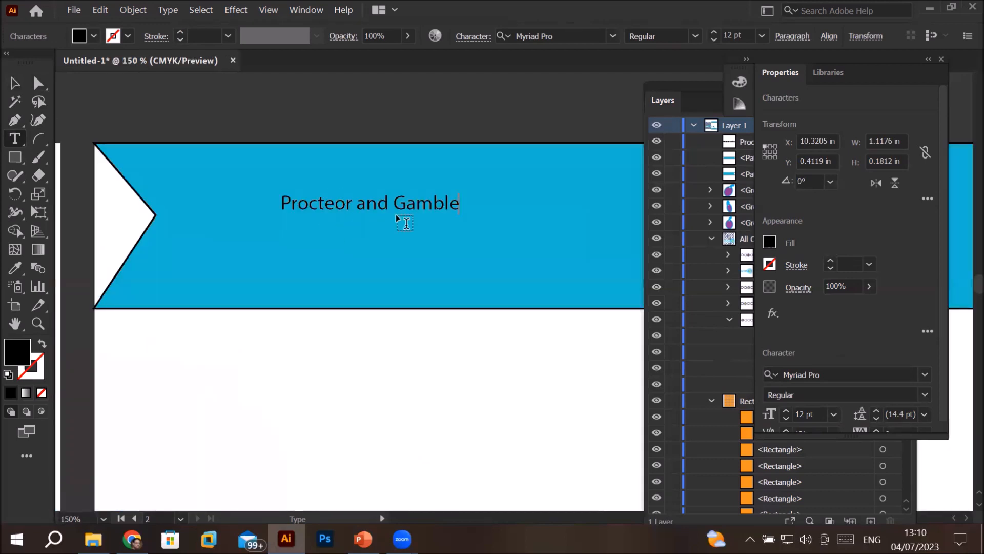
{"action": "scroll", "coordinate": [396, 214], "scroll_direction": "down", "scroll_amount": 1}
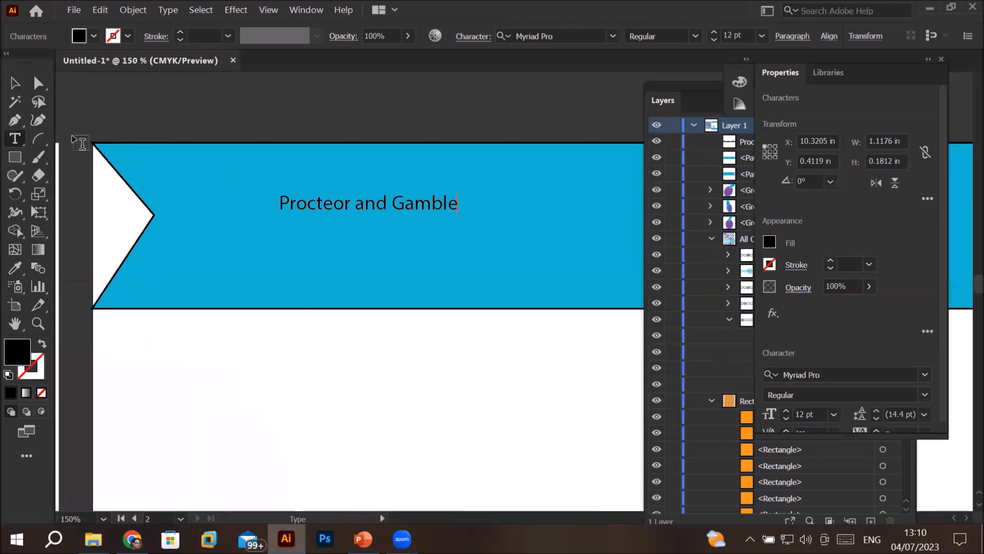
{"action": "left_click", "coordinate": [18, 138]}
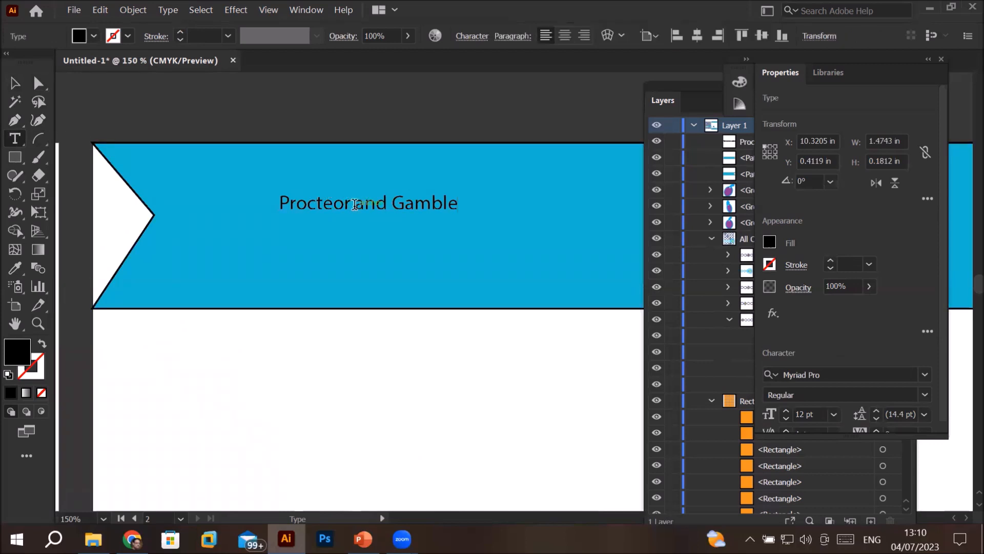
{"action": "left_click", "coordinate": [710, 100]}
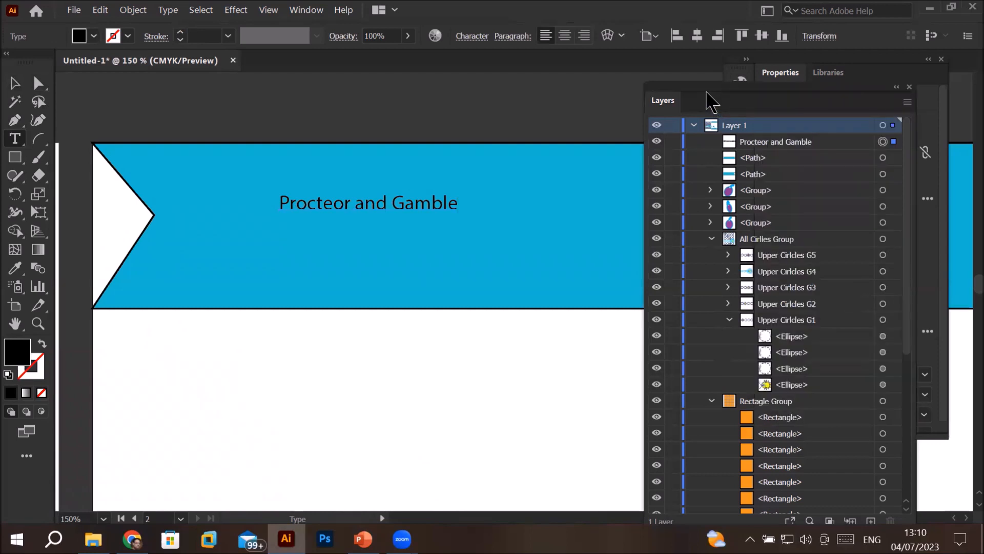
{"action": "left_click", "coordinate": [805, 154]}
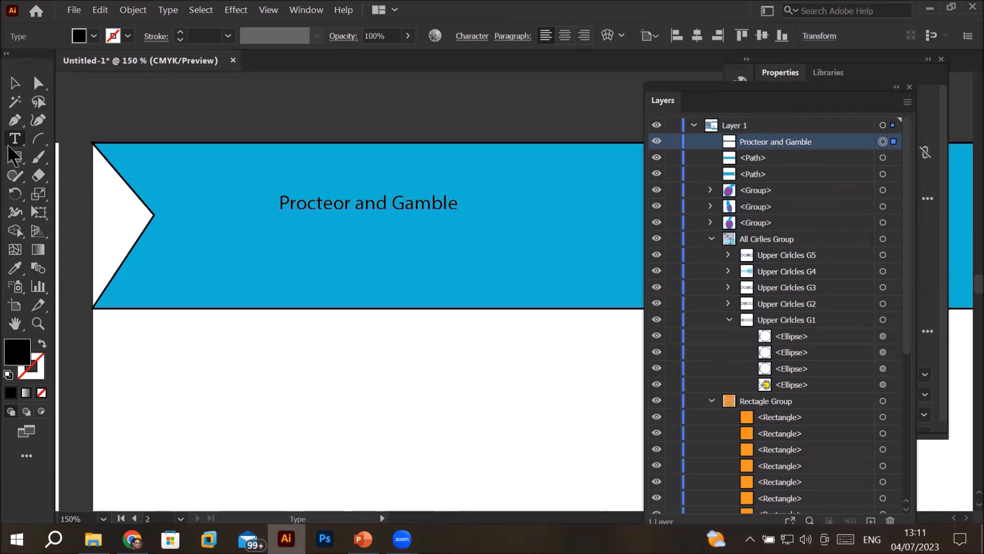
{"action": "left_click", "coordinate": [369, 203]}
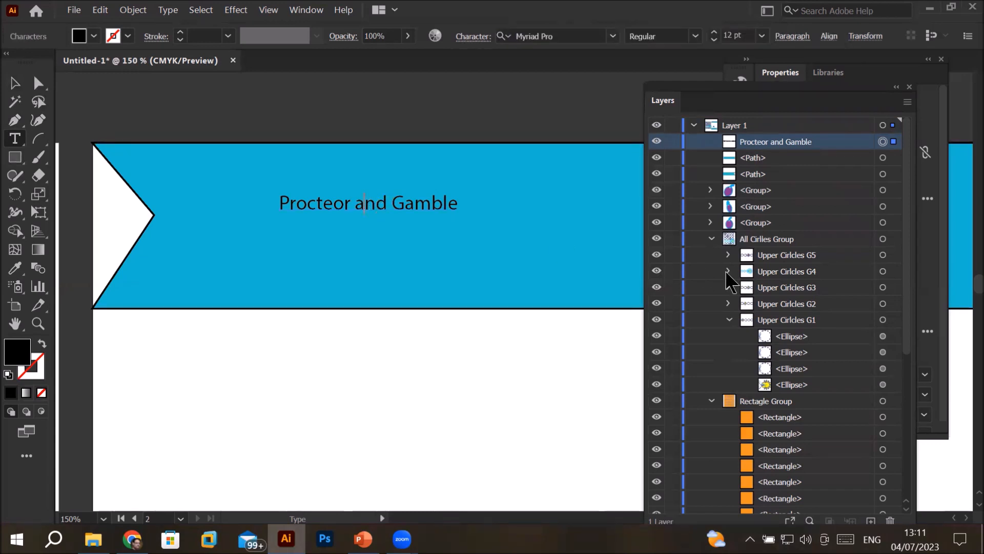
{"action": "key", "text": "BackSpace"}
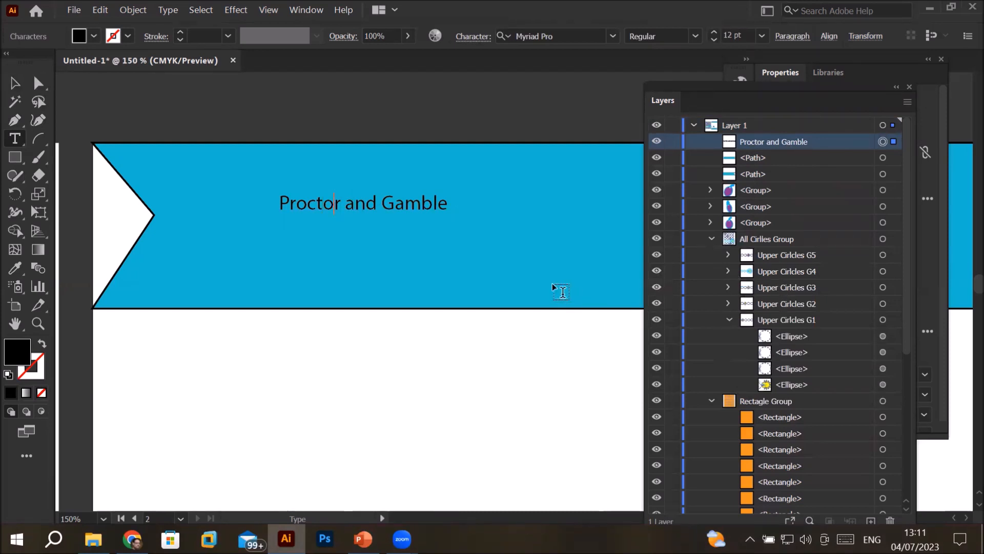
Step: Fill the whole "Proctor and Gamble" text with CMYK Blue and give it a red stroke
{"action": "triple_click", "coordinate": [289, 199]}
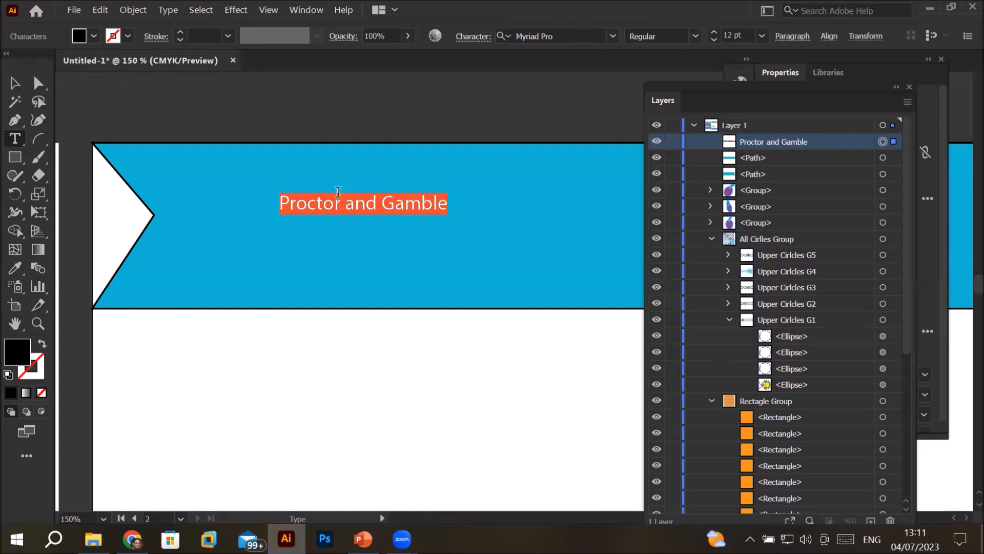
{"action": "scroll", "coordinate": [337, 193], "scroll_direction": "up", "scroll_amount": 3}
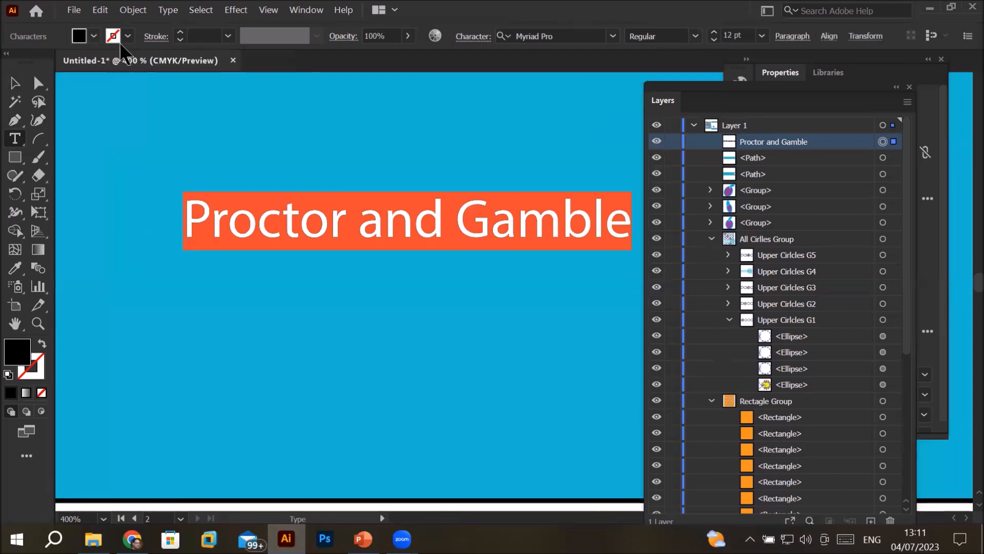
{"action": "left_click", "coordinate": [94, 36]}
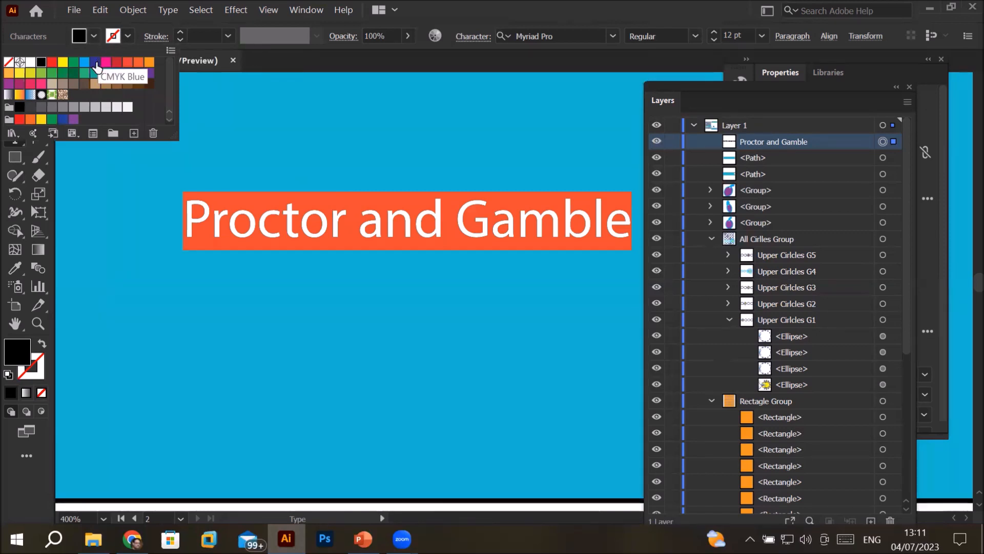
{"action": "left_click", "coordinate": [95, 64]}
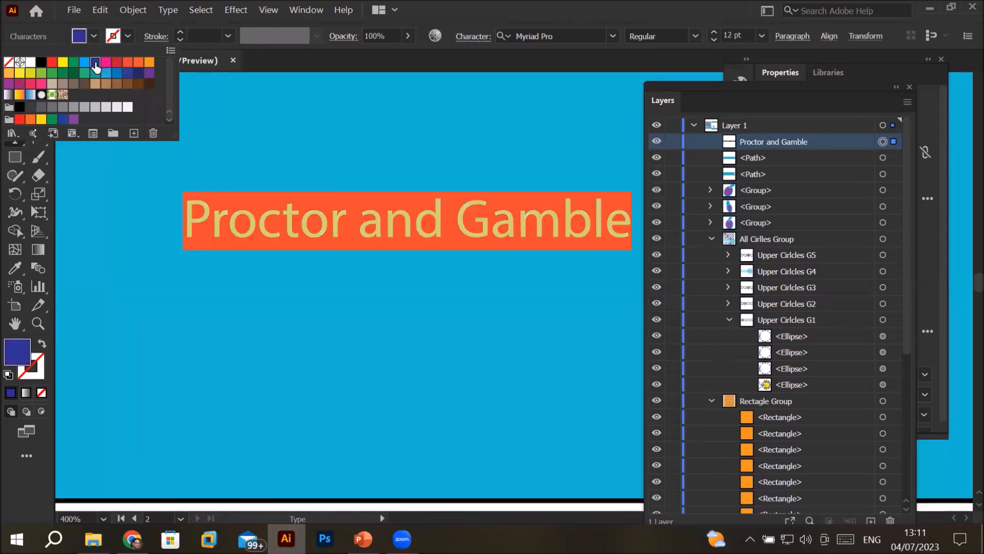
{"action": "left_click", "coordinate": [126, 36]}
{"action": "left_click", "coordinate": [126, 36]}
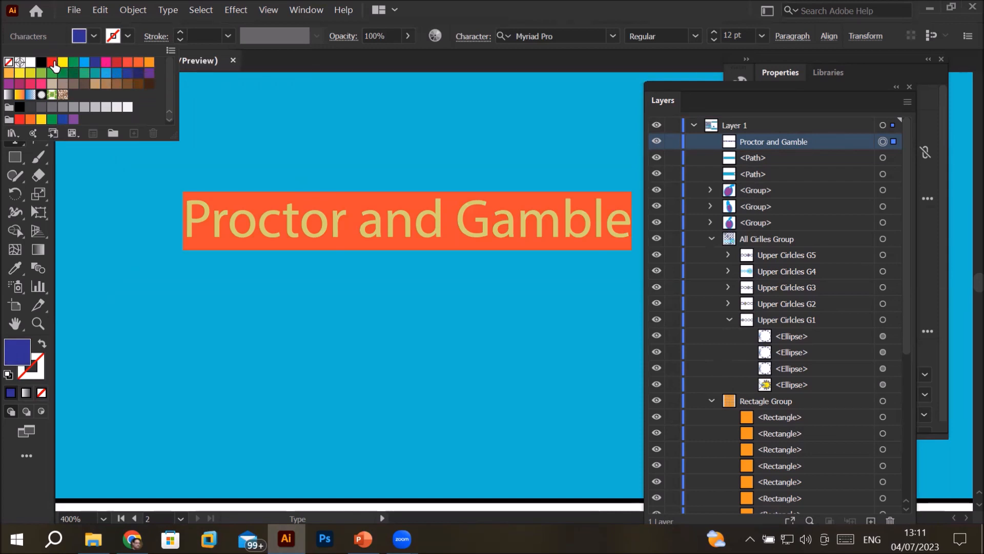
{"action": "left_click", "coordinate": [52, 64]}
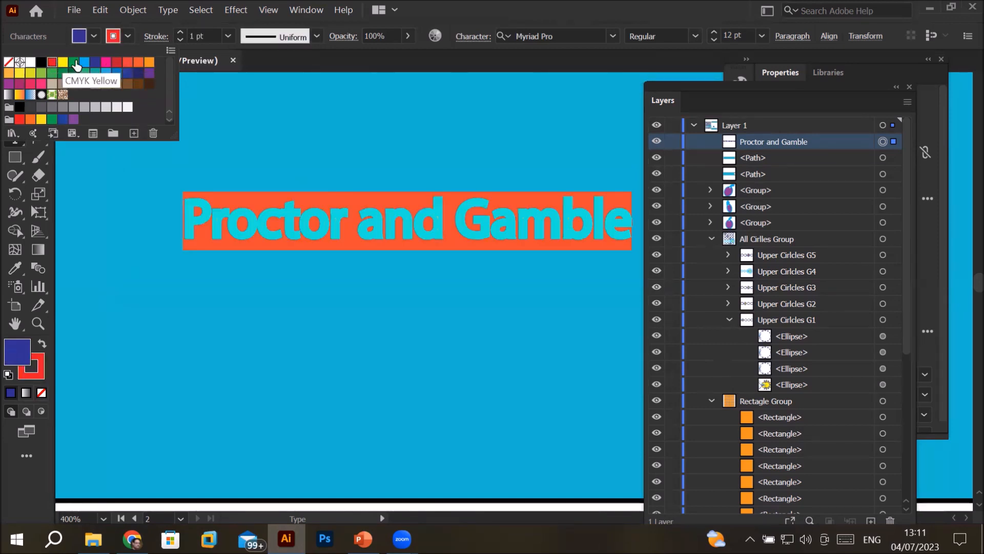
Step: Raise the stroke weight of the banner text to 2 pt and deselect the text
{"action": "left_click", "coordinate": [179, 33]}
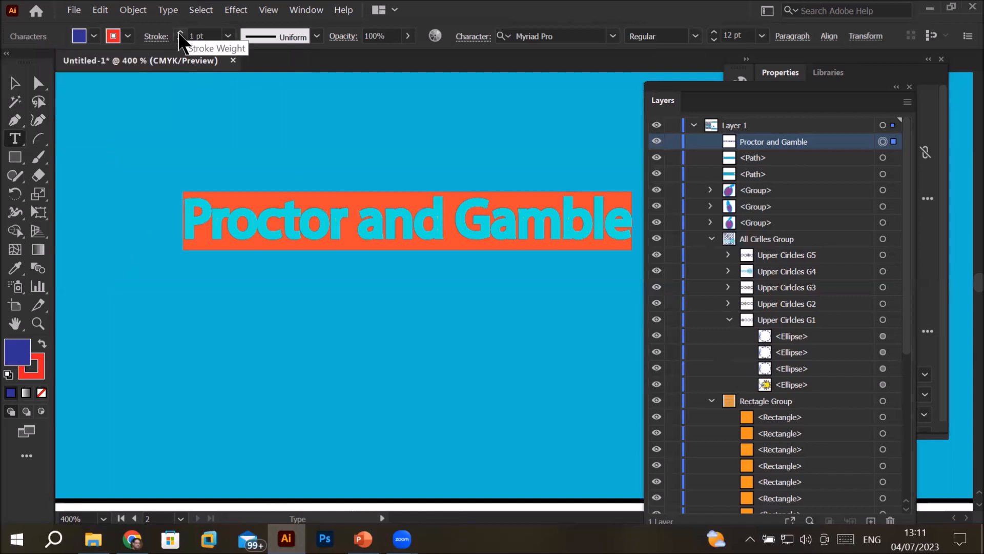
{"action": "left_click", "coordinate": [180, 34]}
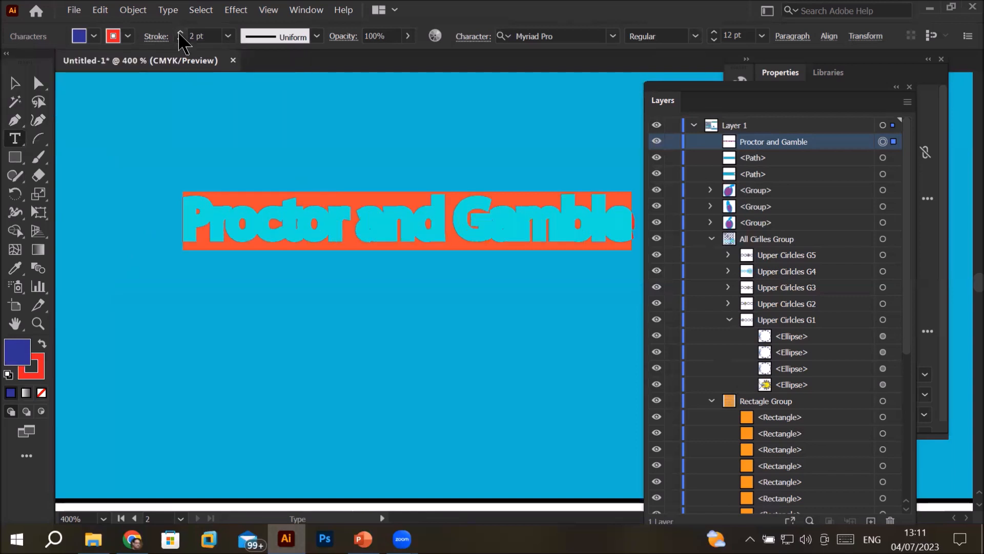
{"action": "left_click", "coordinate": [239, 153]}
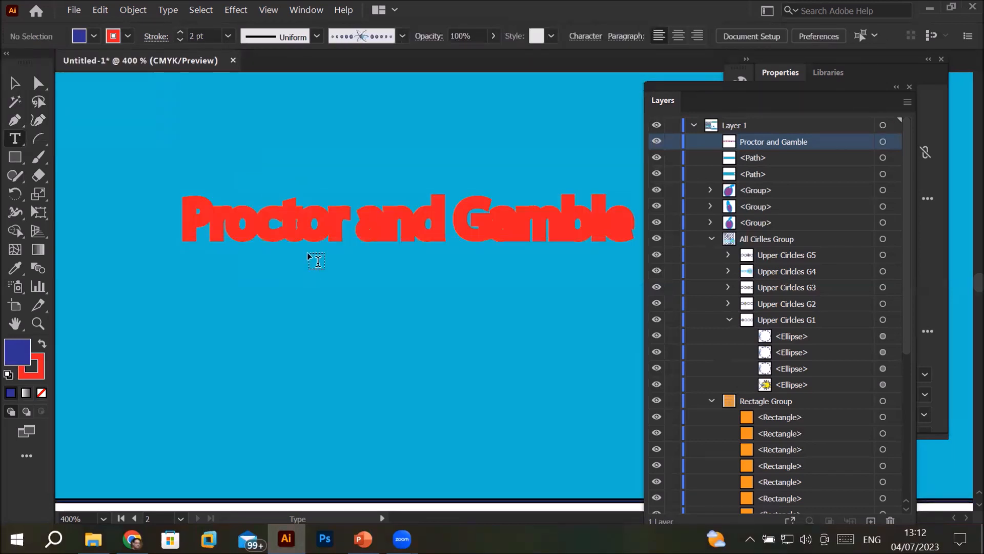
Step: Bring the banner text's stroke weight back down to 1 pt and deselect it to inspect the letter outlines
{"action": "triple_click", "coordinate": [311, 223]}
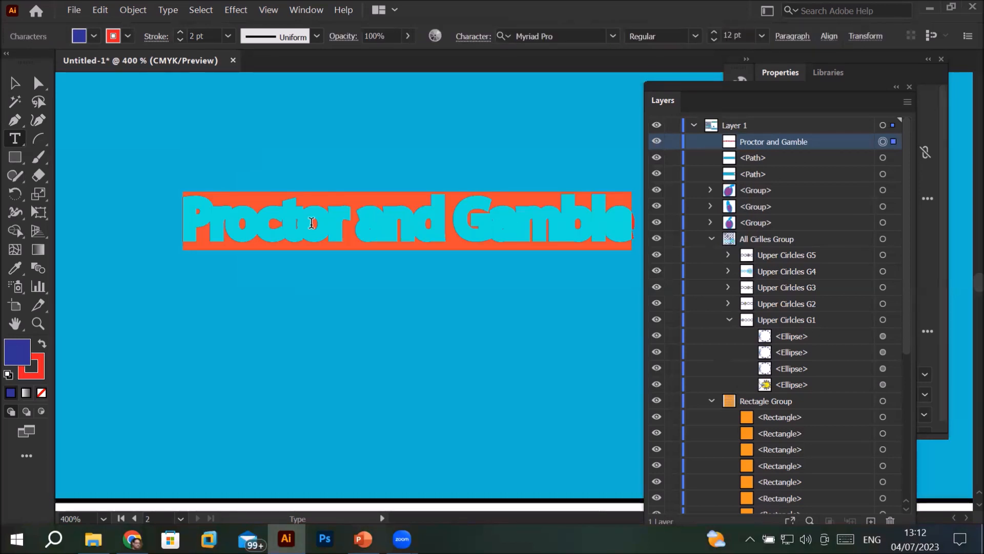
{"action": "left_click", "coordinate": [180, 40]}
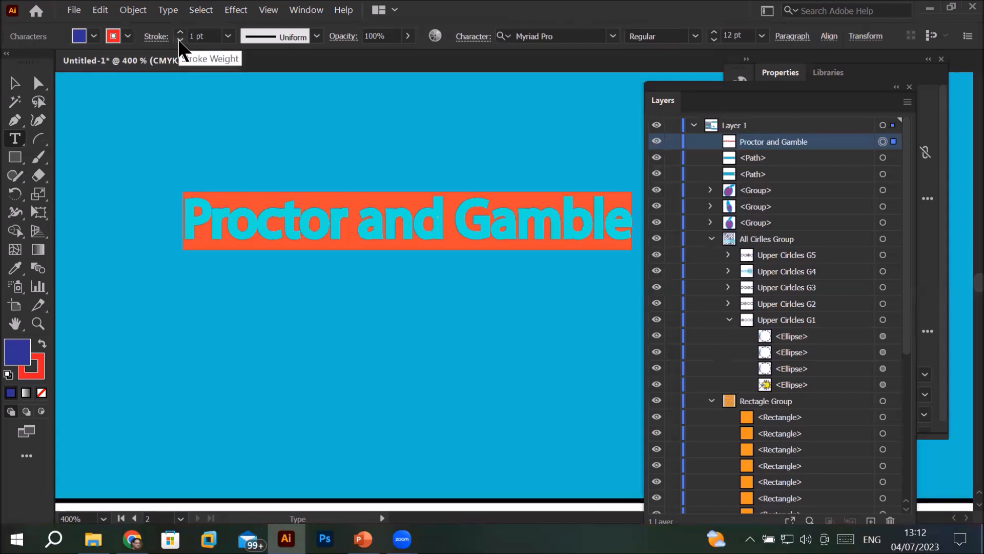
{"action": "left_click", "coordinate": [261, 161]}
{"action": "scroll", "coordinate": [290, 257], "scroll_direction": "up", "scroll_amount": 4}
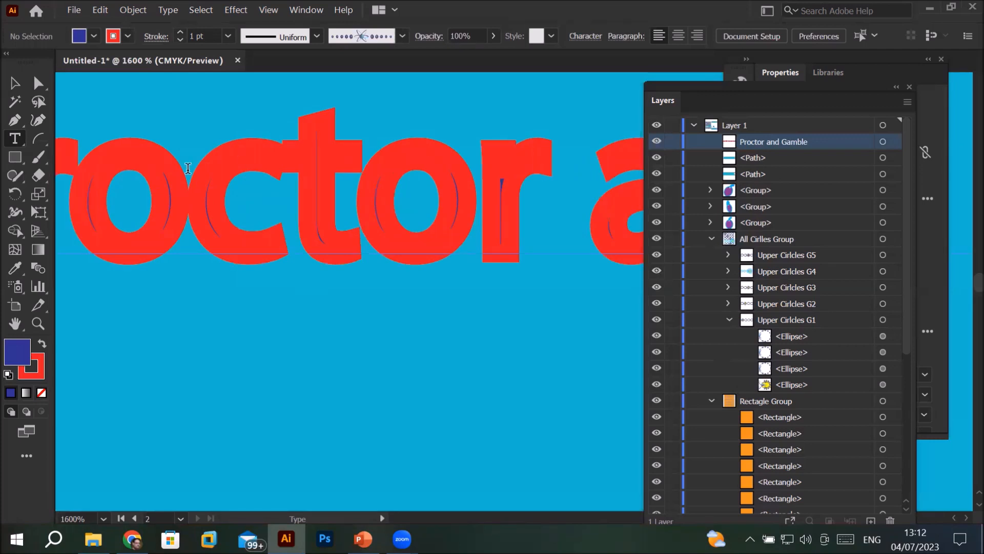
Step: Set the stroke weight of the entire "Proctor and Gamble" text to 0.5 pt
{"action": "double_click", "coordinate": [264, 170]}
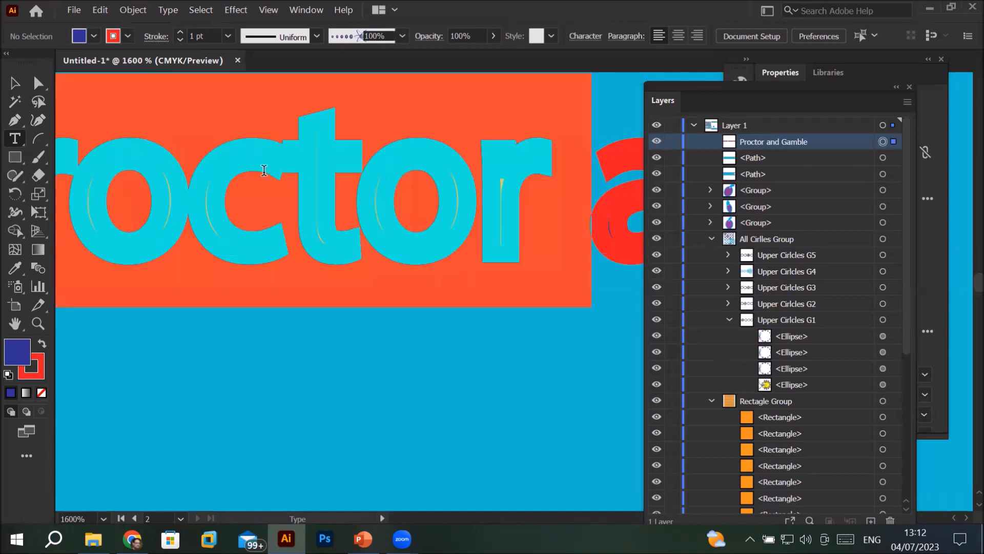
{"action": "left_click", "coordinate": [264, 170]}
{"action": "left_click", "coordinate": [180, 40]}
{"action": "left_click", "coordinate": [180, 40]}
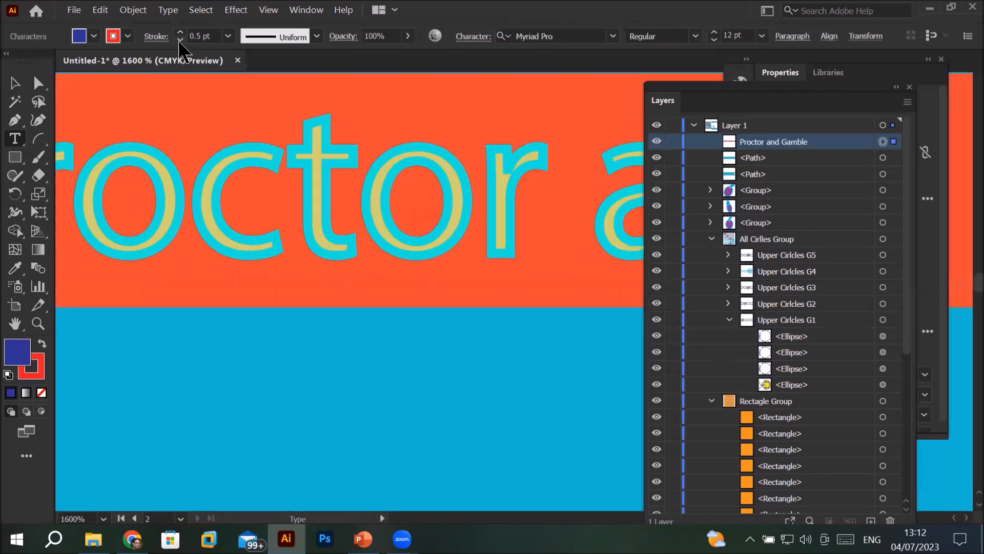
{"action": "left_click", "coordinate": [214, 121]}
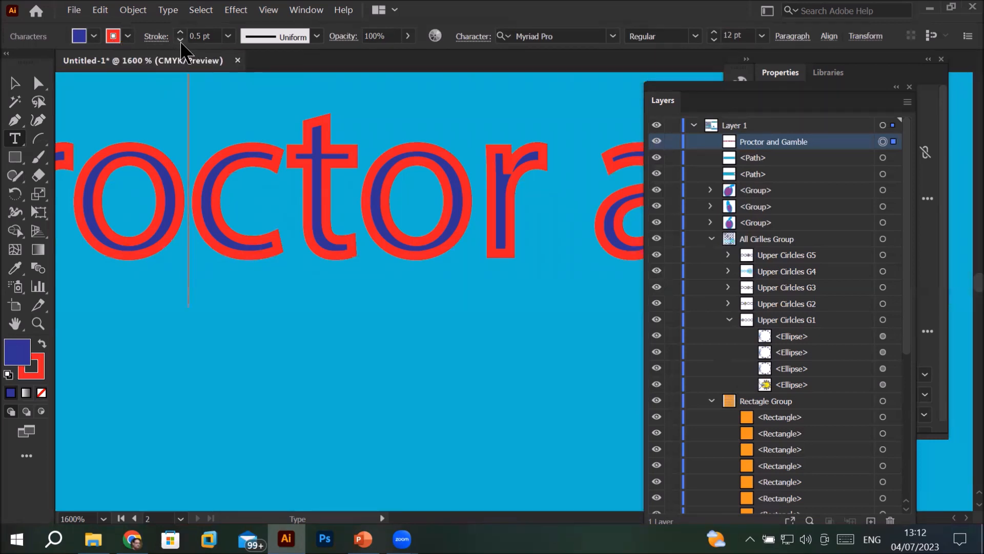
Step: Set the stroke weight of only the word "and" to 0.25 pt
{"action": "double_click", "coordinate": [224, 192]}
{"action": "triple_click", "coordinate": [224, 191]}
{"action": "scroll", "coordinate": [224, 192], "scroll_direction": "down", "scroll_amount": 3}
{"action": "left_click", "coordinate": [160, 185]}
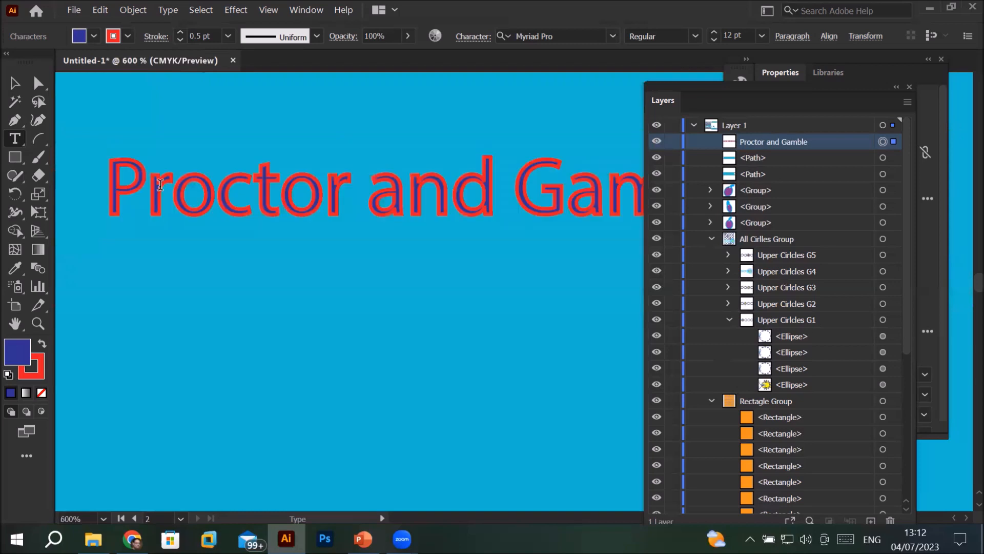
{"action": "left_click_drag", "start_coordinate": [367, 191], "coordinate": [493, 183]}
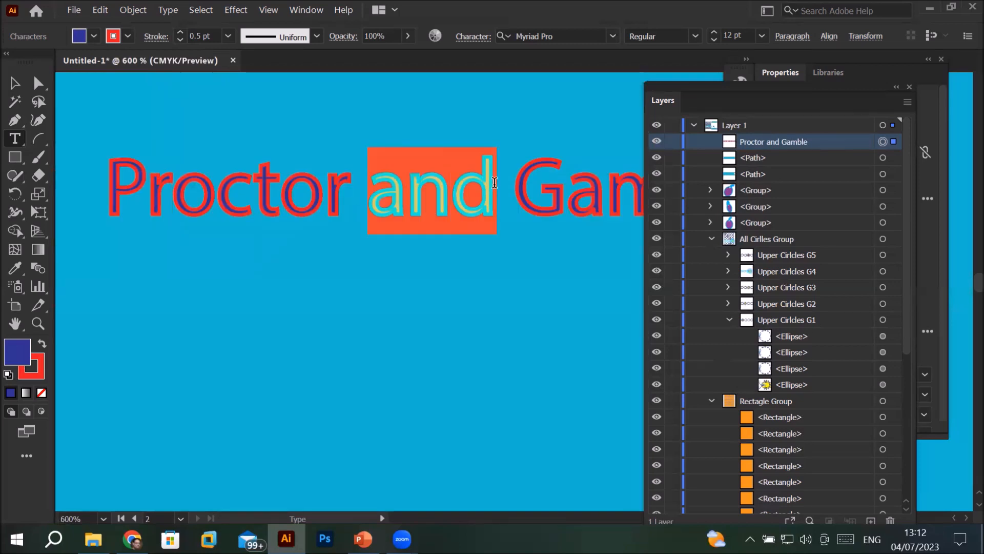
{"action": "left_click", "coordinate": [180, 40]}
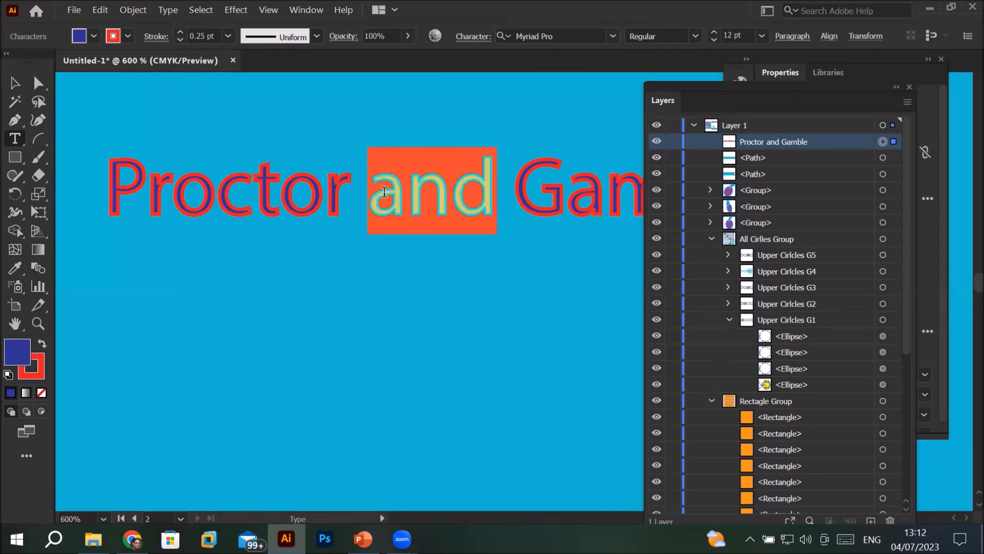
Step: Give the word "and" a CMYK Yellow fill and a dark blue stroke, and deselect it
{"action": "scroll", "coordinate": [389, 191], "scroll_direction": "up", "scroll_amount": 2}
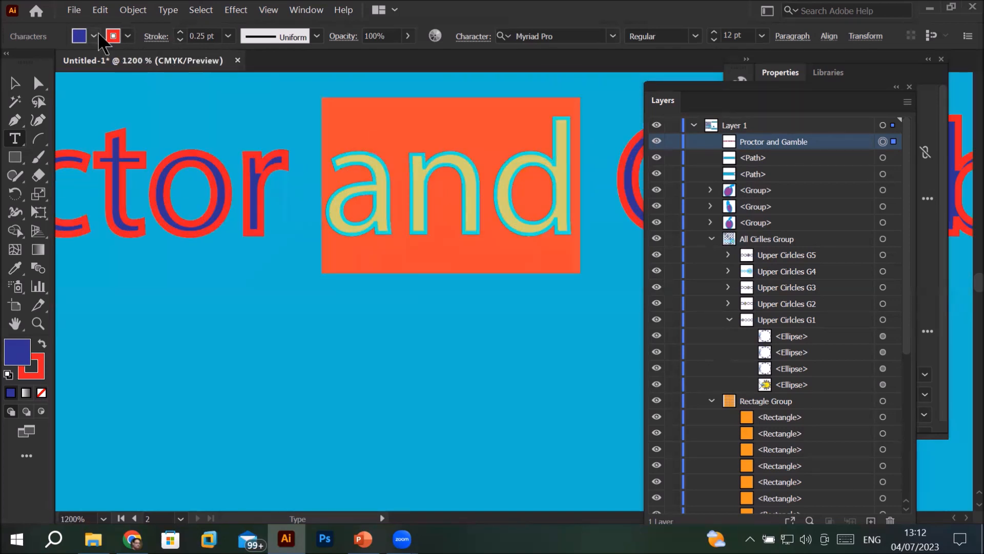
{"action": "left_click", "coordinate": [94, 36]}
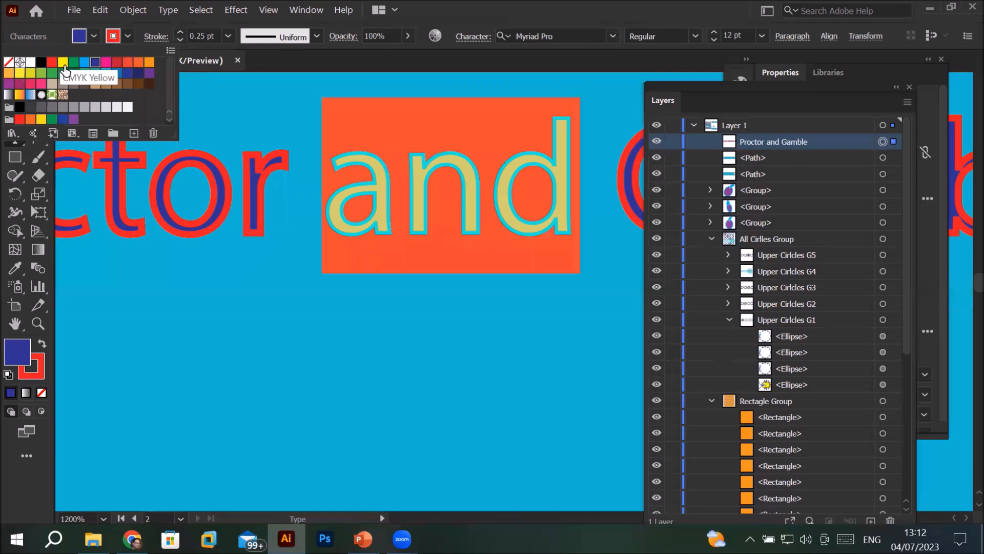
{"action": "left_click", "coordinate": [63, 62]}
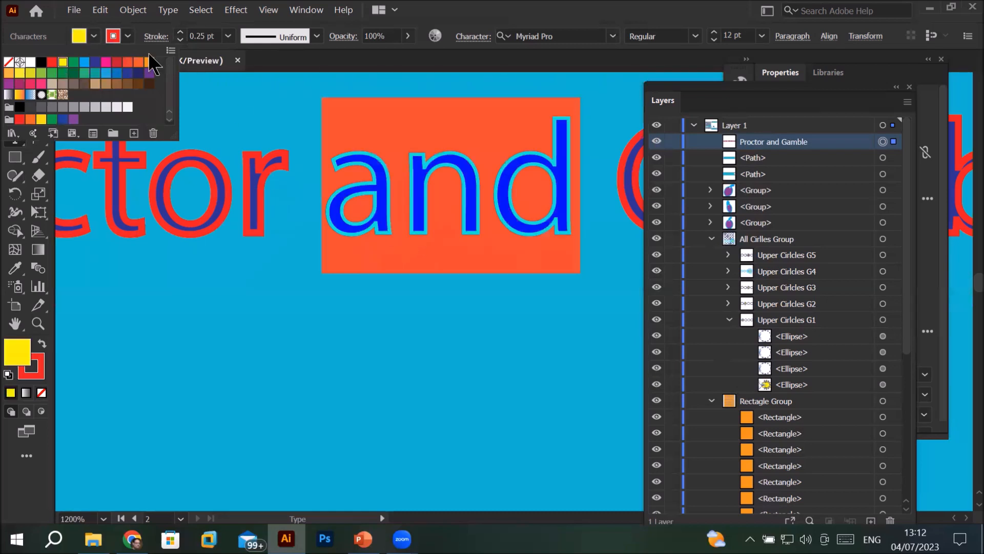
{"action": "left_click", "coordinate": [125, 36]}
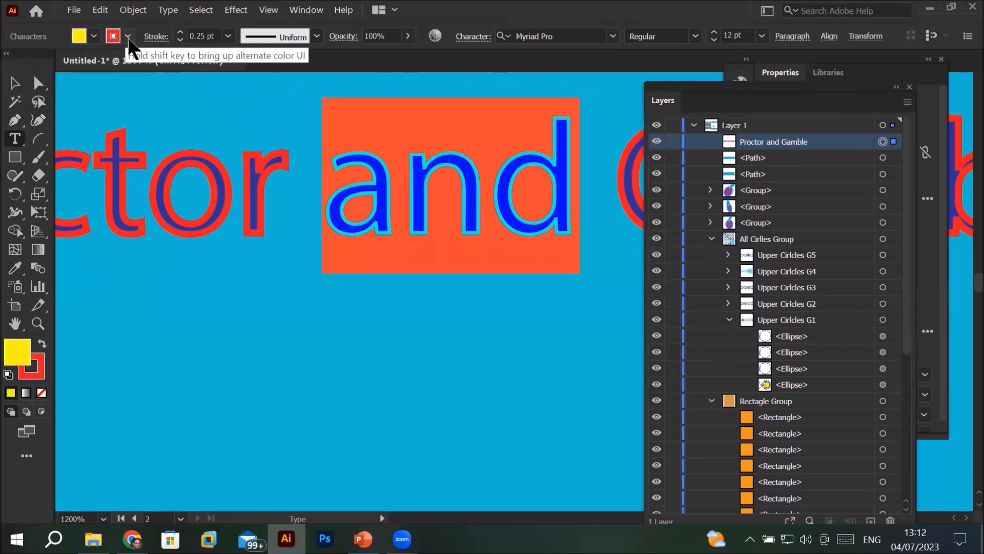
{"action": "left_click", "coordinate": [128, 37]}
{"action": "left_click", "coordinate": [95, 62]}
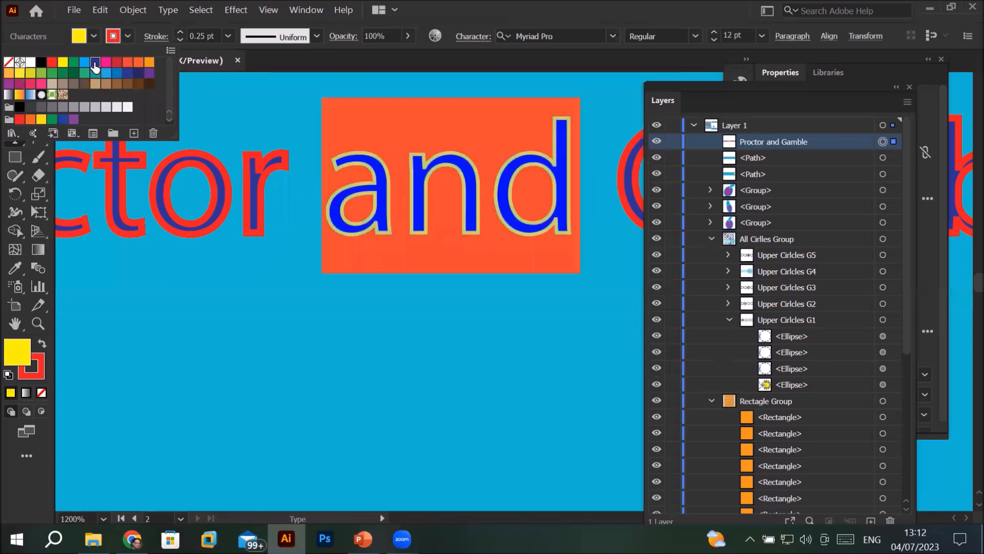
{"action": "left_click", "coordinate": [366, 264]}
{"action": "left_click", "coordinate": [366, 264]}
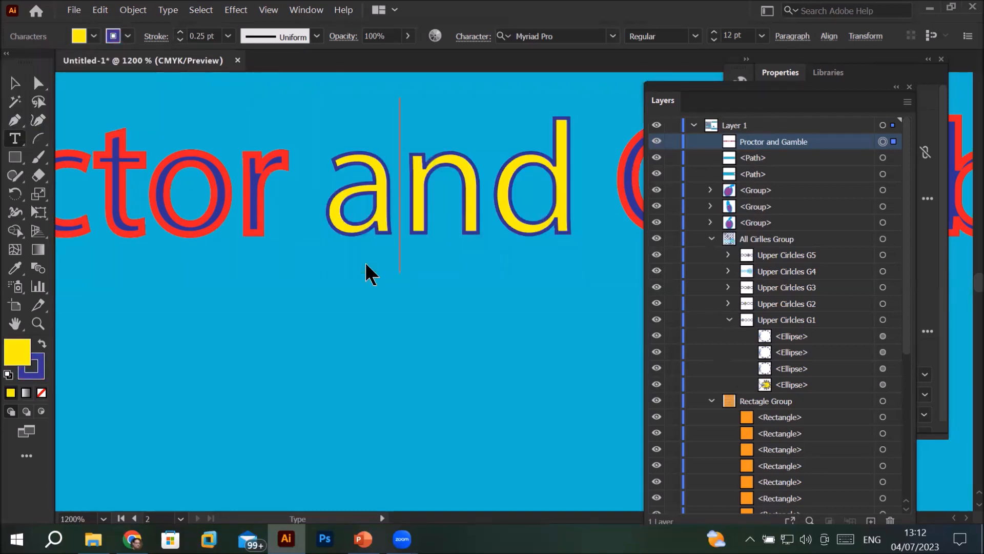
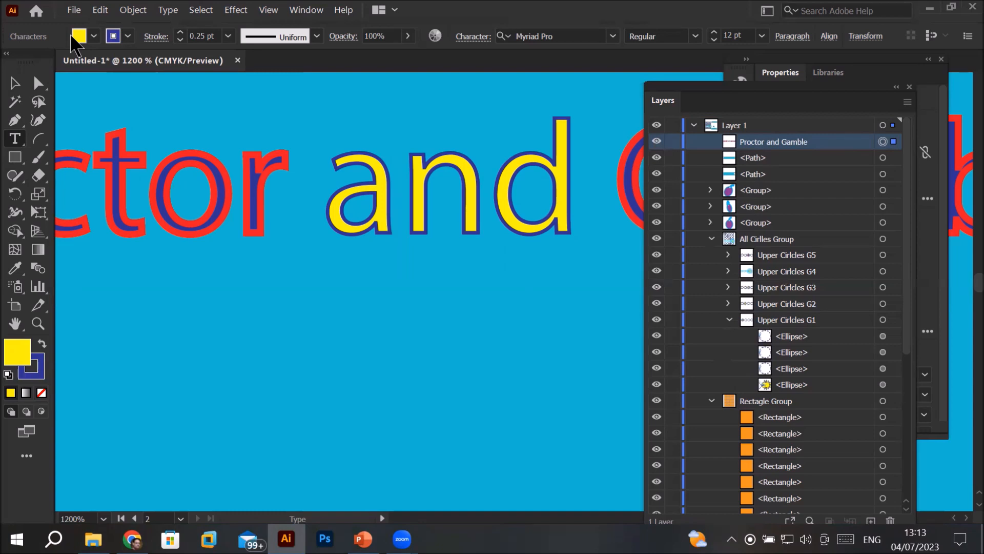
{"action": "left_click", "coordinate": [464, 189]}
{"action": "left_click_drag", "start_coordinate": [323, 190], "coordinate": [494, 198]}
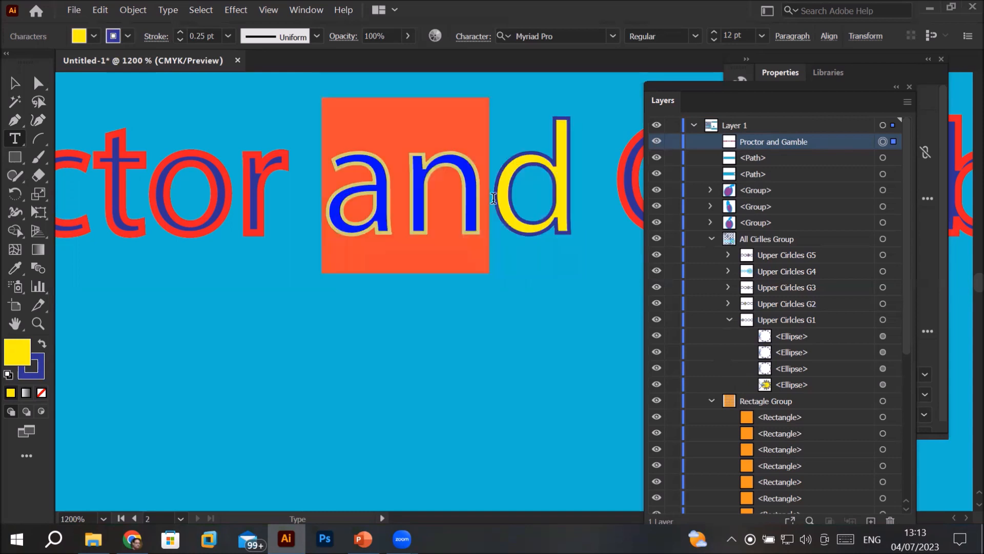
{"action": "left_click", "coordinate": [468, 197]}
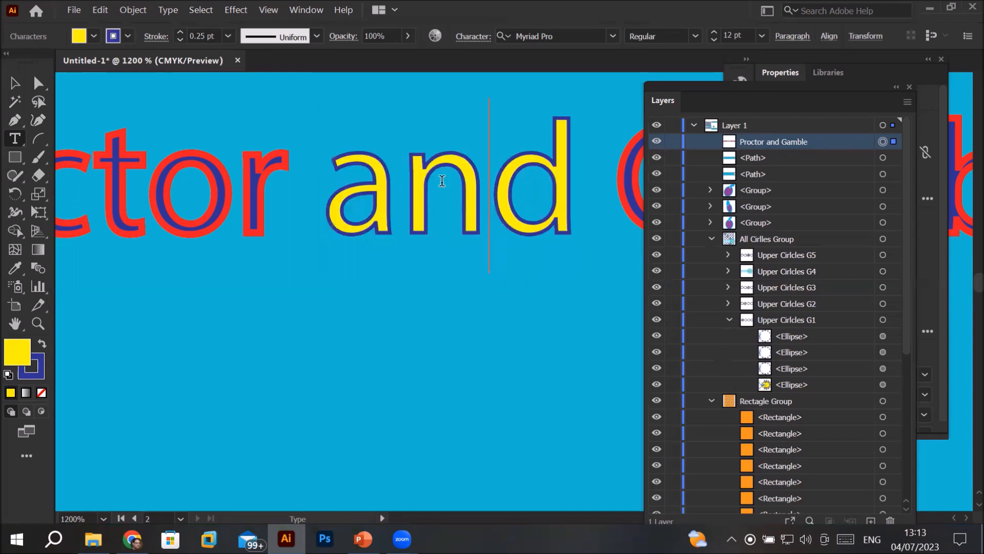
{"action": "double_click", "coordinate": [442, 180]}
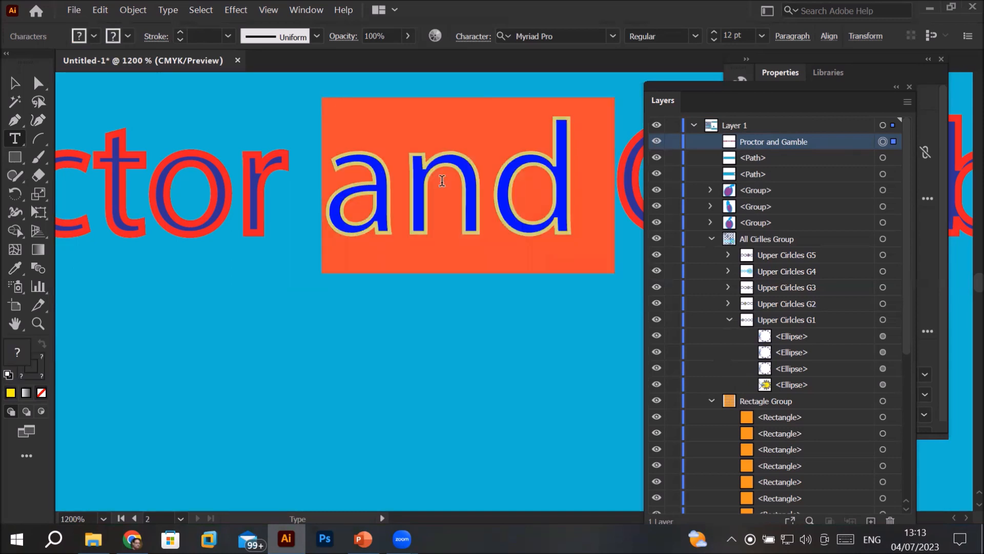
{"action": "left_click", "coordinate": [442, 180]}
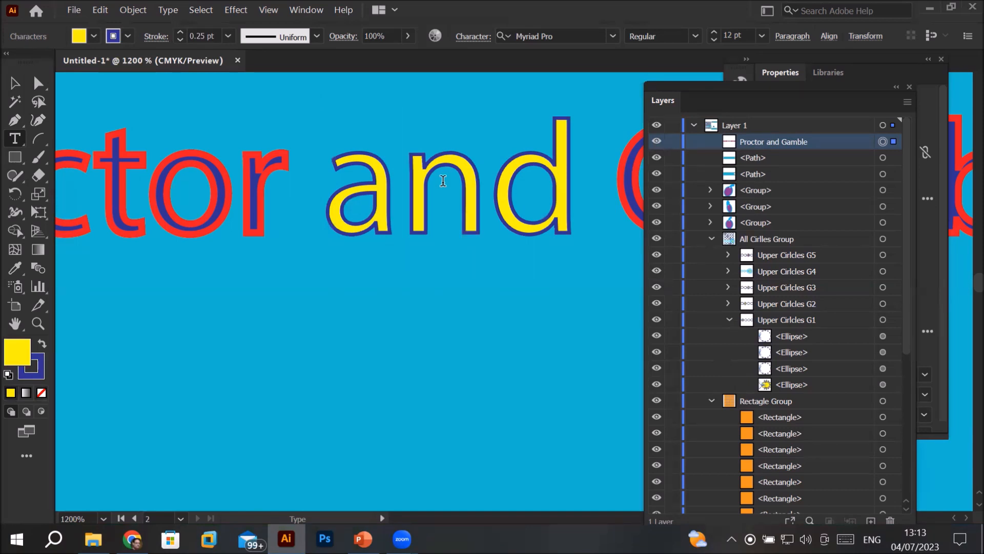
{"action": "triple_click", "coordinate": [443, 180]}
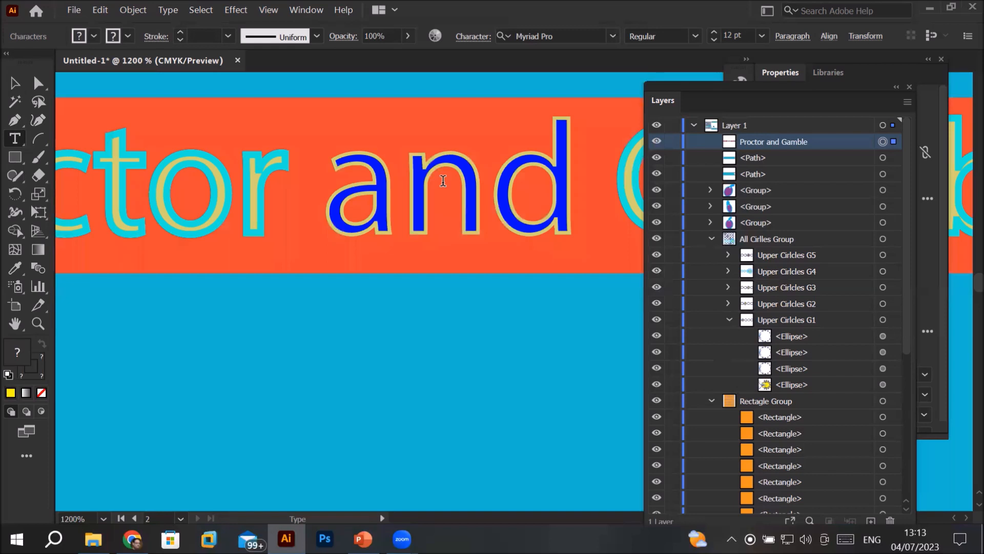
{"action": "left_click", "coordinate": [443, 180]}
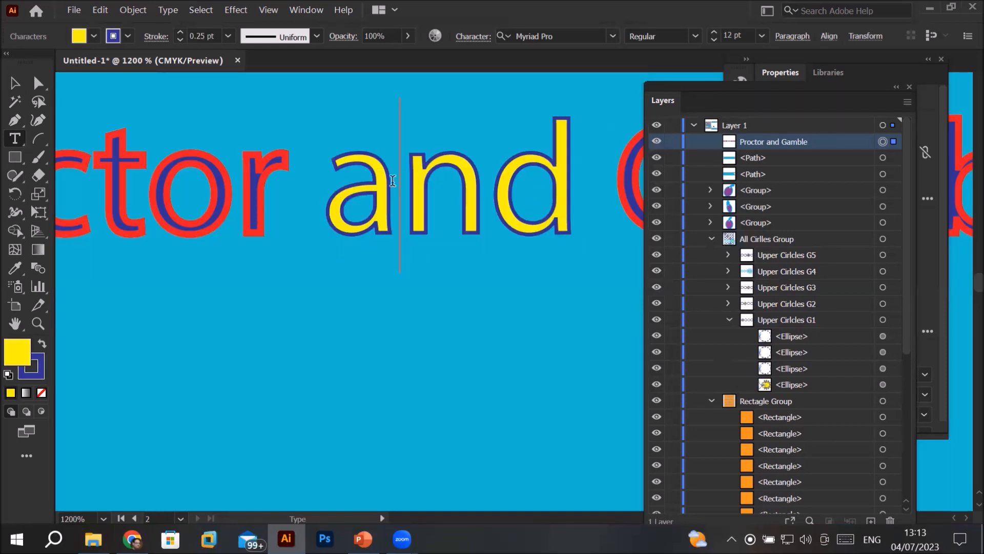
Step: Increase the font size of the initial P in "Proctor" to 19 pt
{"action": "scroll", "coordinate": [316, 201], "scroll_direction": "down", "scroll_amount": 2}
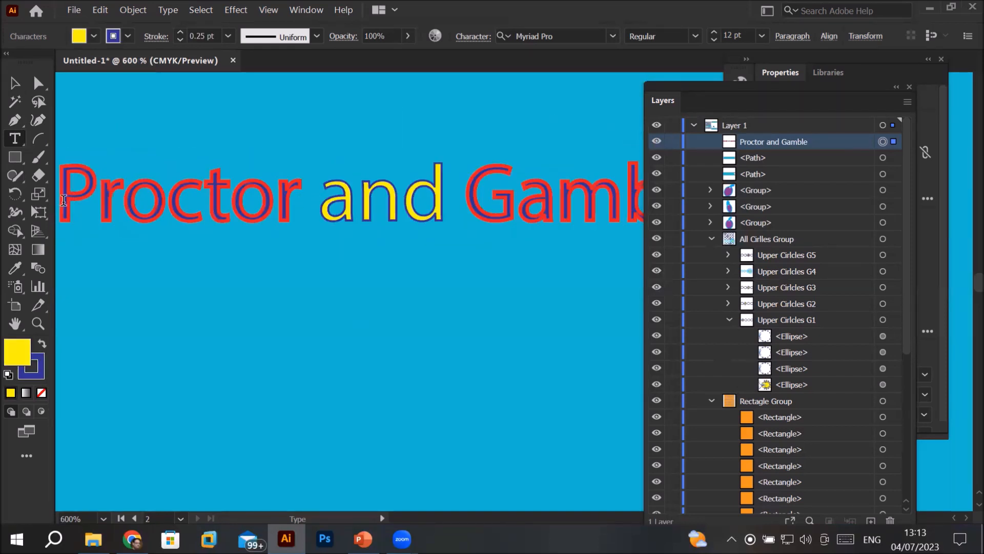
{"action": "left_click_drag", "start_coordinate": [63, 200], "coordinate": [84, 202]}
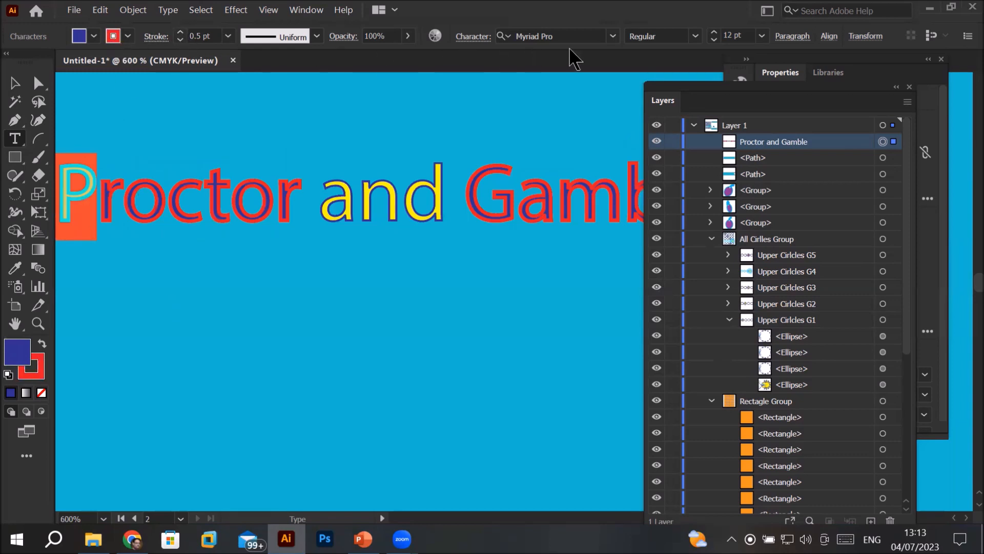
{"action": "left_click", "coordinate": [714, 32]}
{"action": "left_click", "coordinate": [715, 32]}
{"action": "left_click", "coordinate": [714, 32]}
{"action": "left_click", "coordinate": [714, 33]}
{"action": "left_click", "coordinate": [714, 32]}
{"action": "left_click", "coordinate": [714, 33]}
{"action": "left_click", "coordinate": [714, 32]}
Step: Increase the font size of the initial G in "Gamble" to 19 pt
{"action": "left_click_drag", "start_coordinate": [554, 180], "coordinate": [502, 189]}
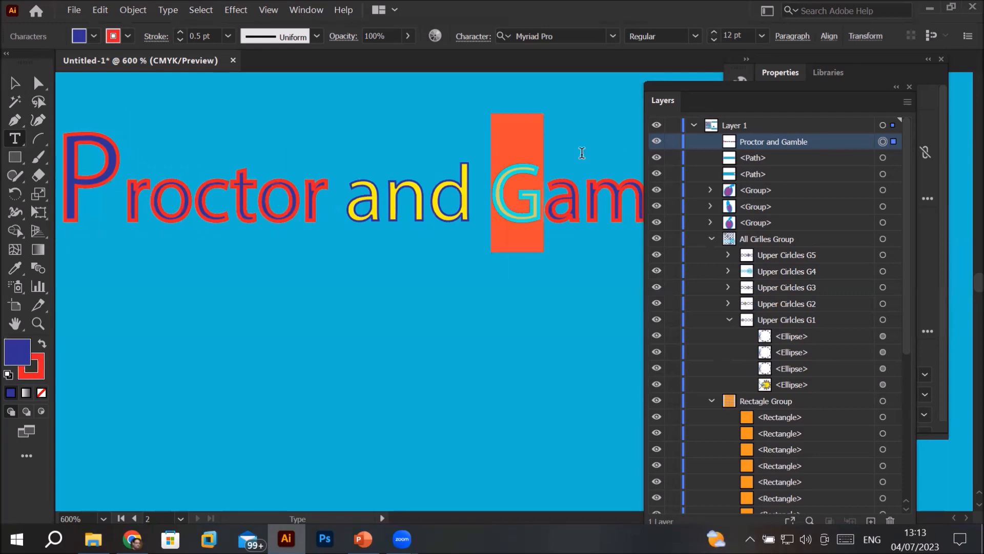
{"action": "left_click", "coordinate": [714, 32]}
{"action": "left_click", "coordinate": [714, 32]}
{"action": "left_click", "coordinate": [715, 32]}
{"action": "left_click", "coordinate": [714, 32]}
{"action": "left_click", "coordinate": [714, 33]}
{"action": "left_click", "coordinate": [715, 33]}
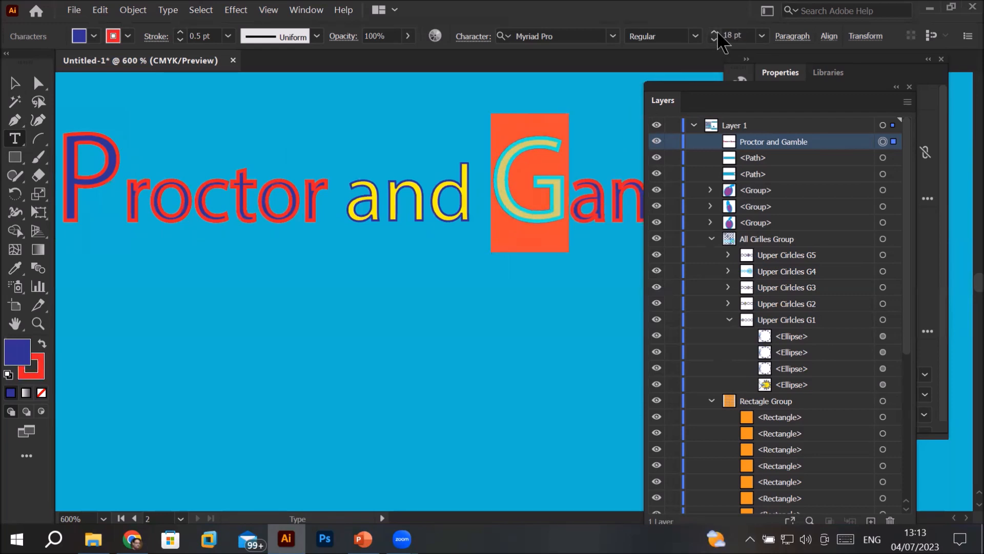
{"action": "left_click", "coordinate": [714, 32]}
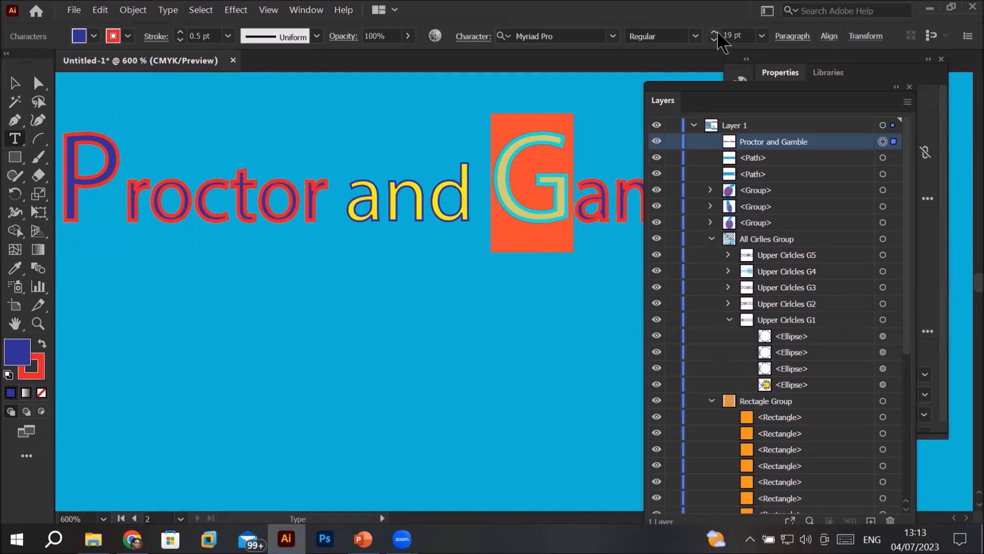
Step: Browse the available fonts and apply Swis721 Blk BT Black to the initial G of "Gamble"
{"action": "left_click", "coordinate": [614, 36]}
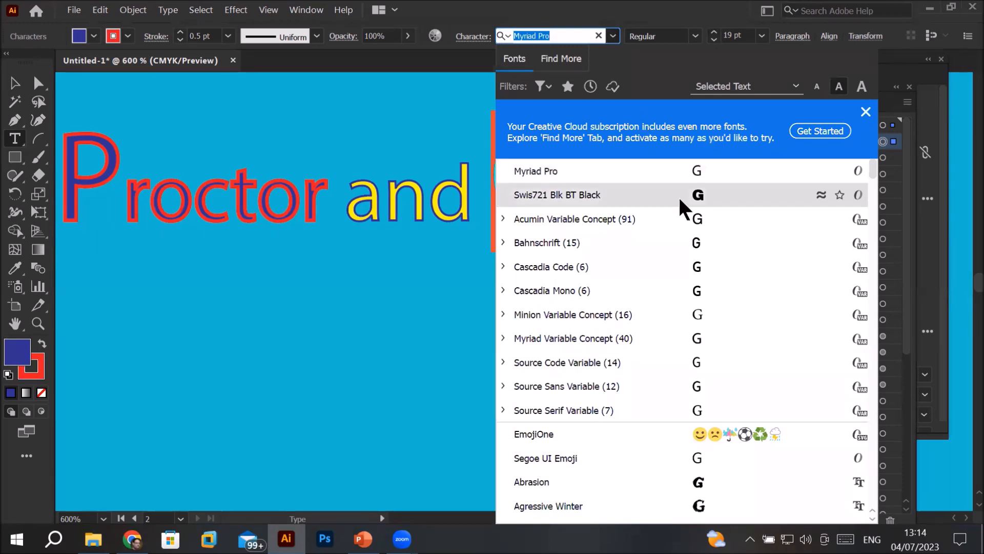
{"action": "scroll", "coordinate": [684, 255], "scroll_direction": "down", "scroll_amount": 1}
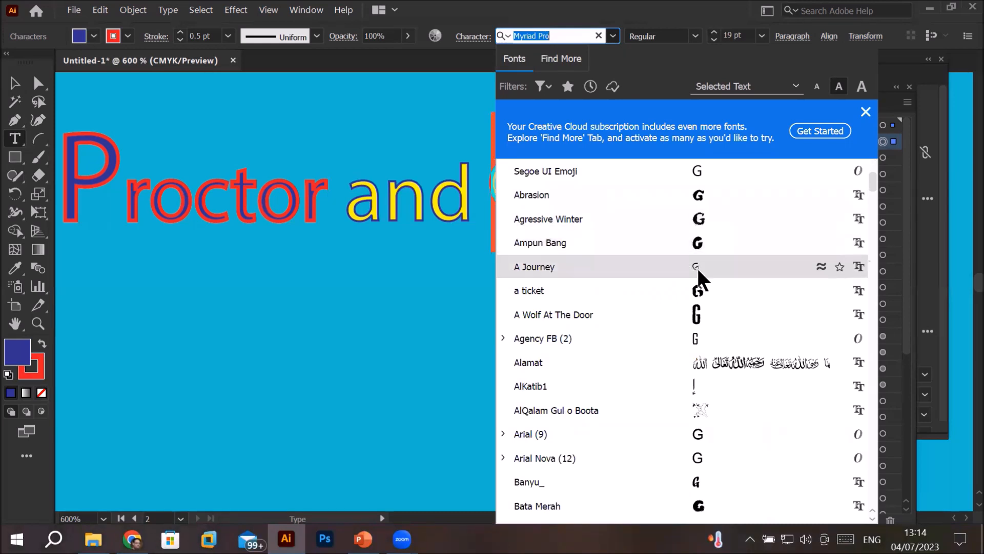
{"action": "scroll", "coordinate": [697, 266], "scroll_direction": "up", "scroll_amount": 4}
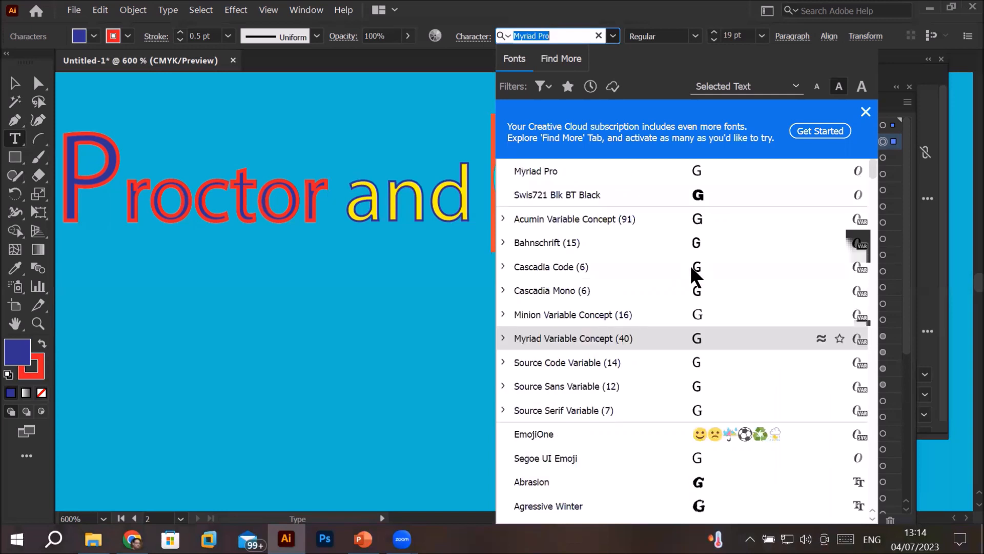
{"action": "left_click", "coordinate": [682, 196]}
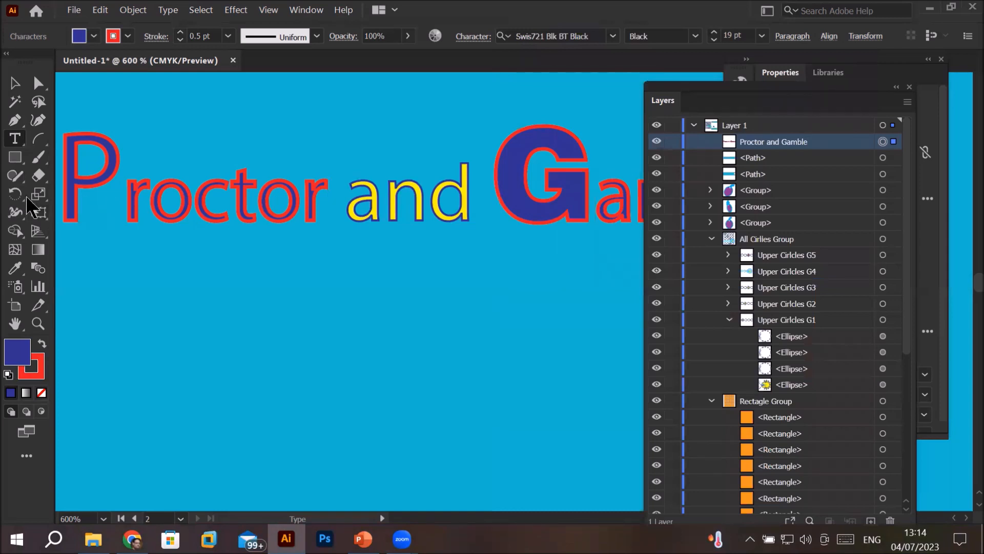
Step: Change the font of the initial P in "Proctor" to Swis721 Blk BT Black and deselect it
{"action": "left_click_drag", "start_coordinate": [64, 174], "coordinate": [108, 175]}
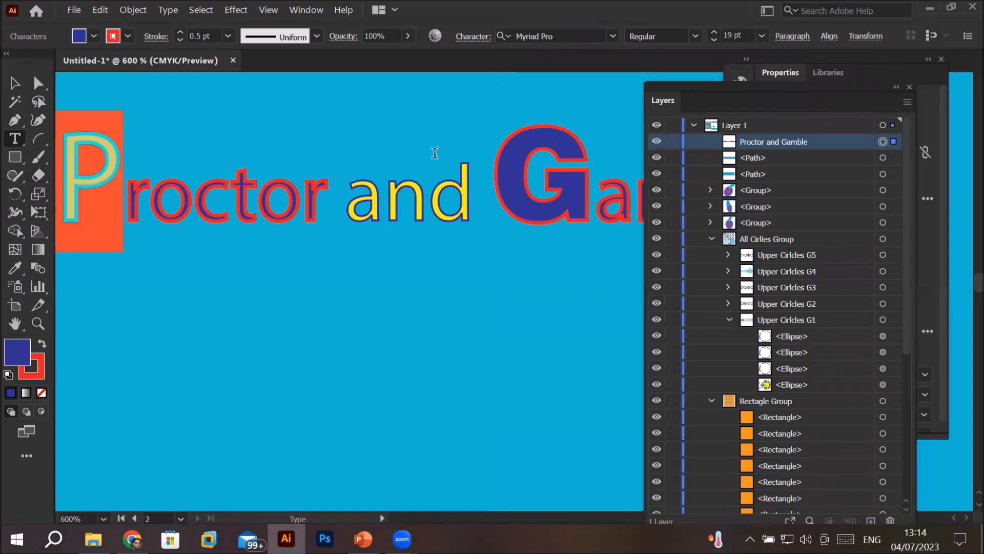
{"action": "left_click", "coordinate": [613, 37]}
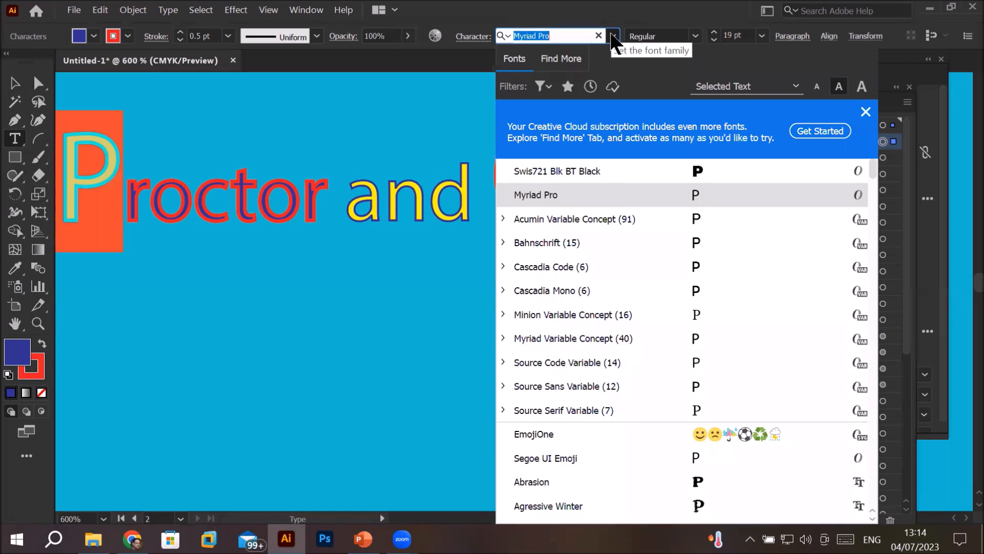
{"action": "left_click", "coordinate": [684, 170]}
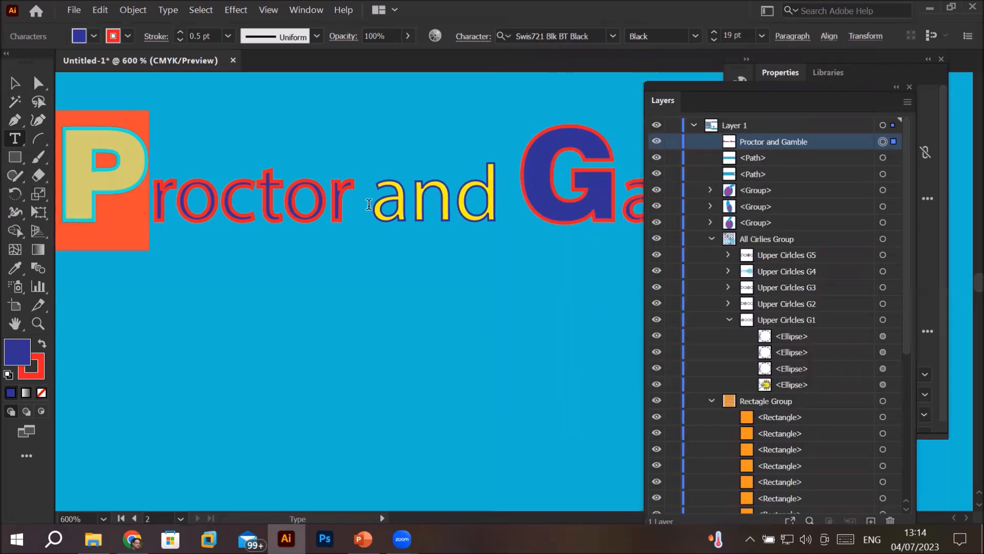
{"action": "left_click", "coordinate": [354, 204]}
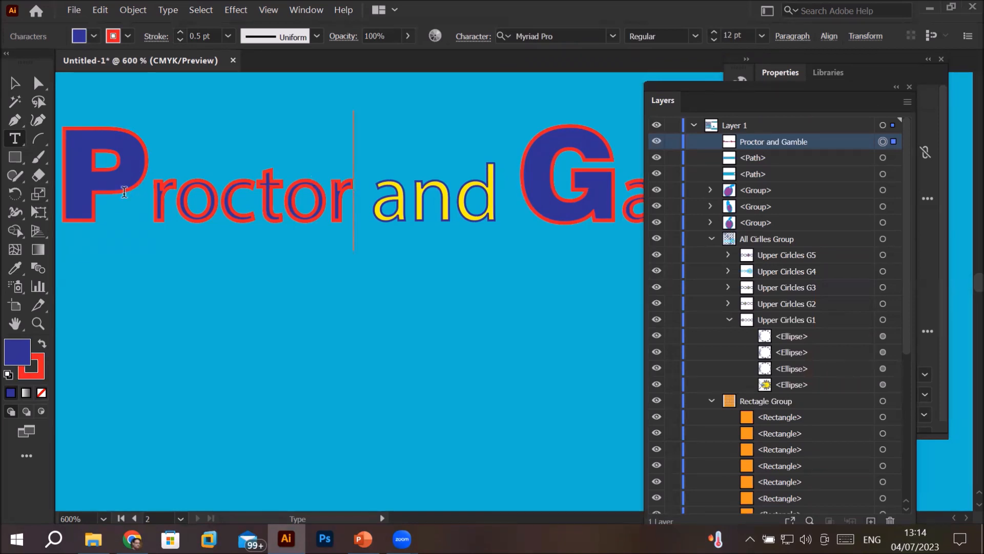
Step: Try to apply Width Profile 1 to the red stroke of the initial P in "Proctor"
{"action": "left_click_drag", "start_coordinate": [150, 189], "coordinate": [347, 190]}
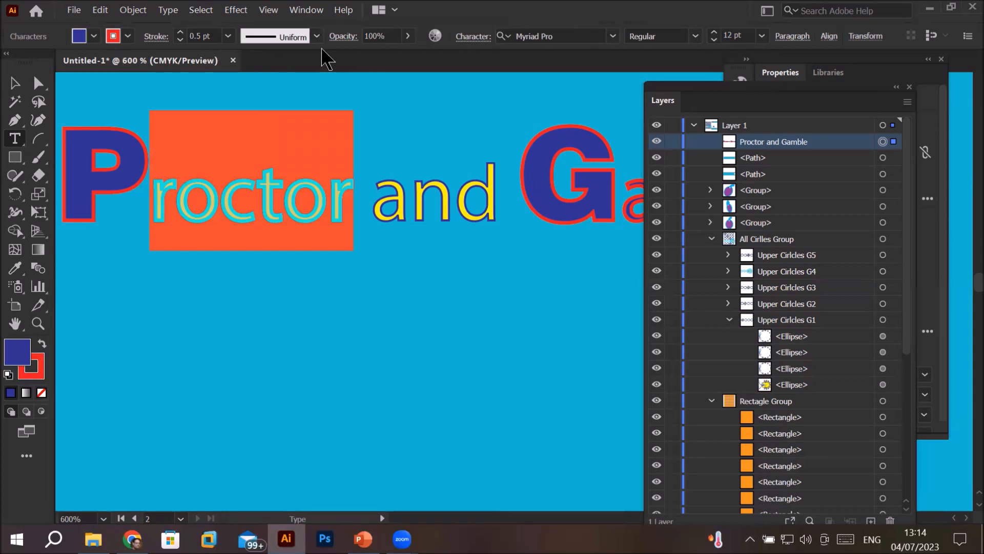
{"action": "left_click", "coordinate": [101, 161]}
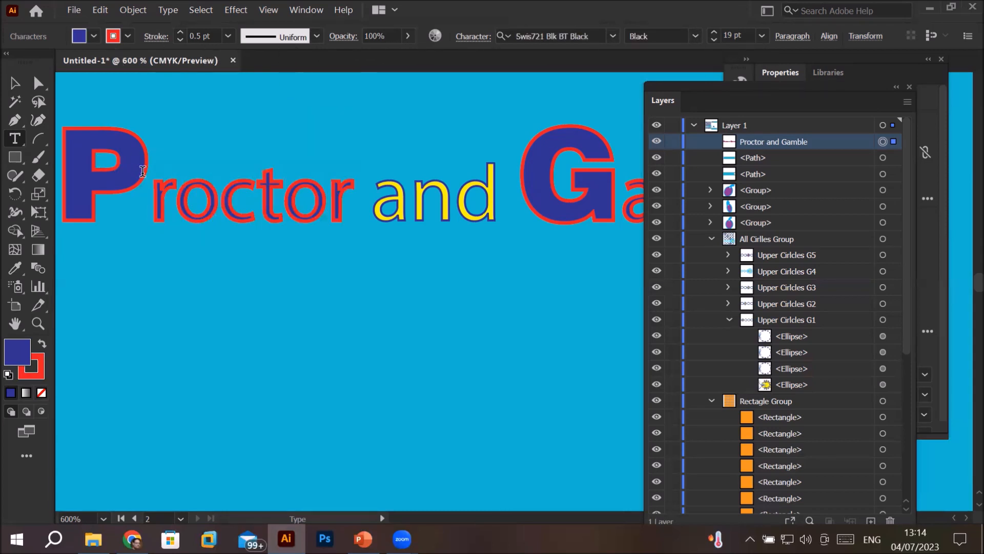
{"action": "left_click_drag", "start_coordinate": [143, 175], "coordinate": [92, 182]}
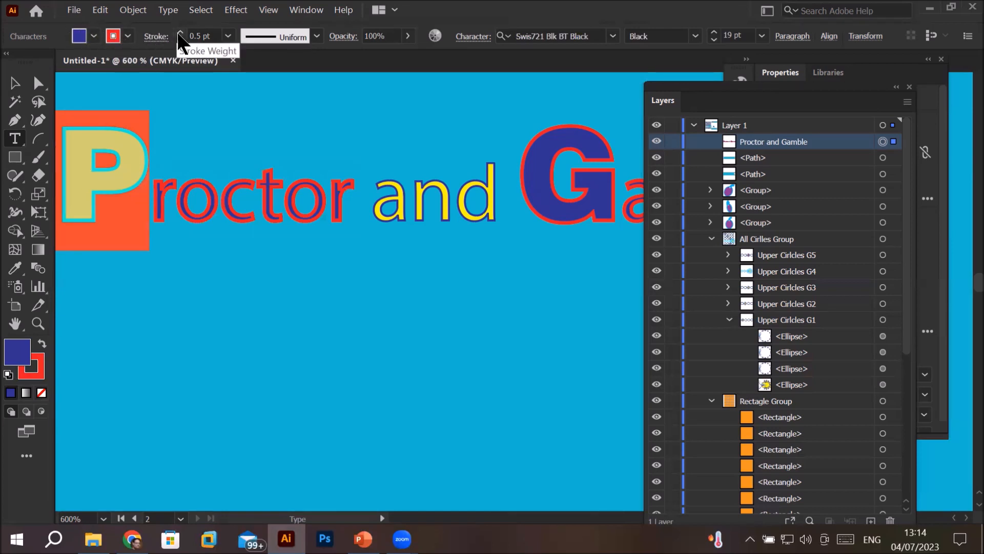
{"action": "left_click", "coordinate": [316, 35]}
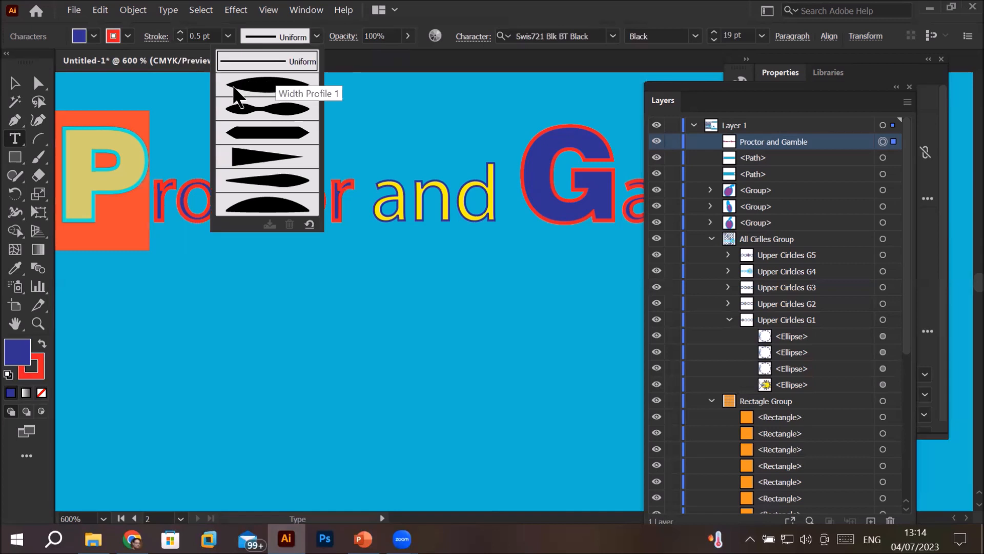
{"action": "left_click", "coordinate": [264, 88]}
{"action": "scroll", "coordinate": [77, 170], "scroll_direction": "up", "scroll_amount": 1}
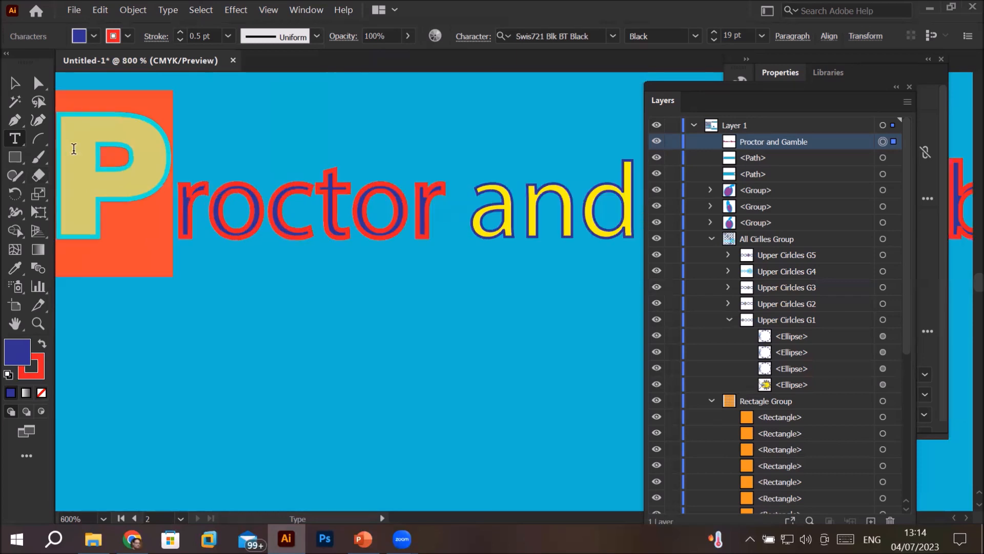
{"action": "left_click", "coordinate": [82, 172]}
{"action": "scroll", "coordinate": [66, 169], "scroll_direction": "up", "scroll_amount": 2}
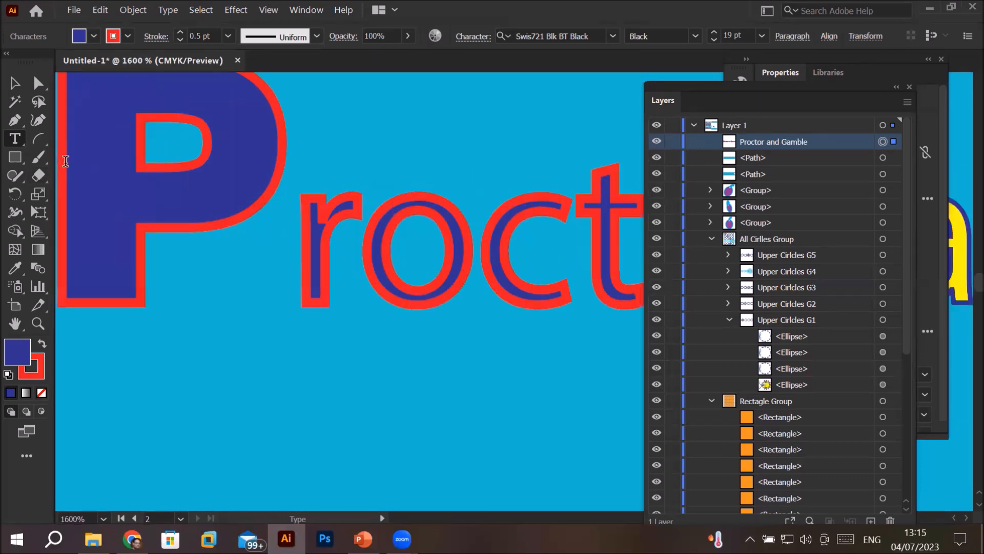
Step: Increase the stroke weight of the initial P in "Proctor" to 1 pt and deselect the letter
{"action": "left_click_drag", "start_coordinate": [283, 172], "coordinate": [148, 175]}
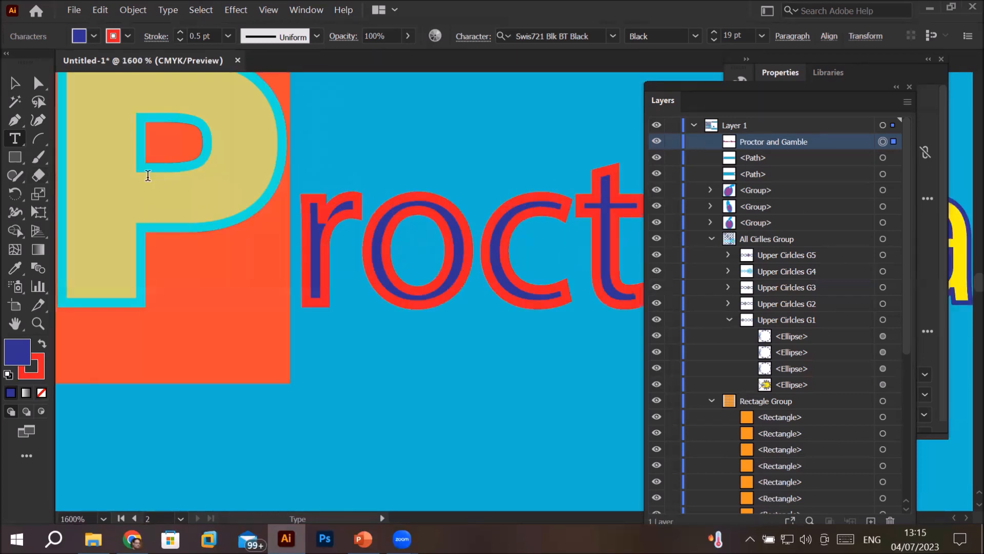
{"action": "left_click", "coordinate": [181, 33]}
{"action": "left_click", "coordinate": [181, 32]}
{"action": "left_click", "coordinate": [220, 283]}
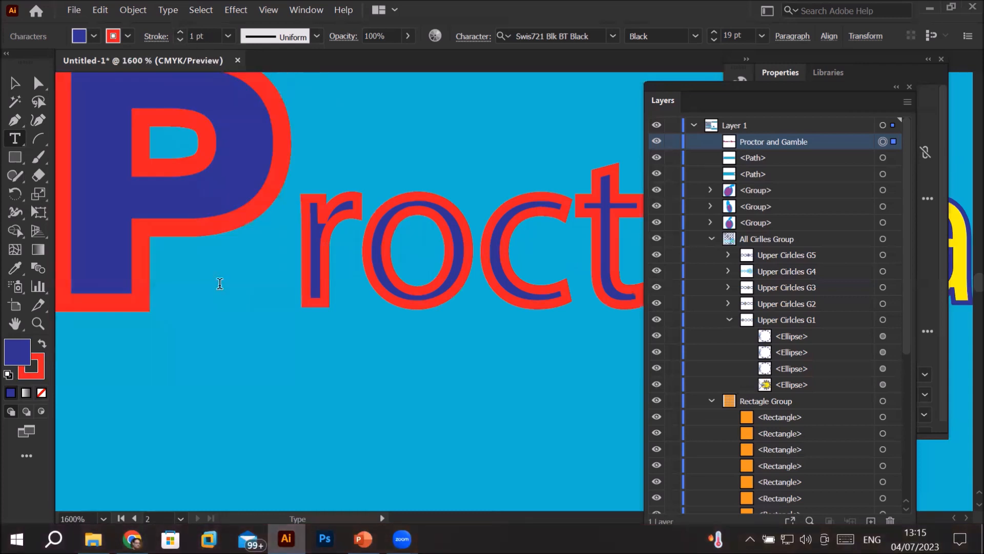
Step: Try Width Profile 1 and a tapered width profile on the thickened stroke of the initial P
{"action": "left_click_drag", "start_coordinate": [295, 157], "coordinate": [105, 163]}
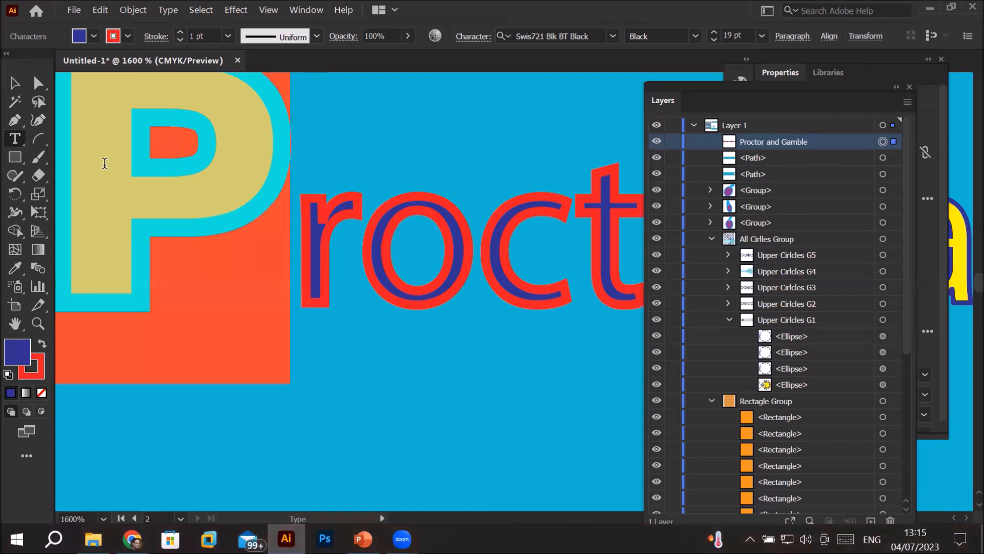
{"action": "left_click", "coordinate": [317, 36]}
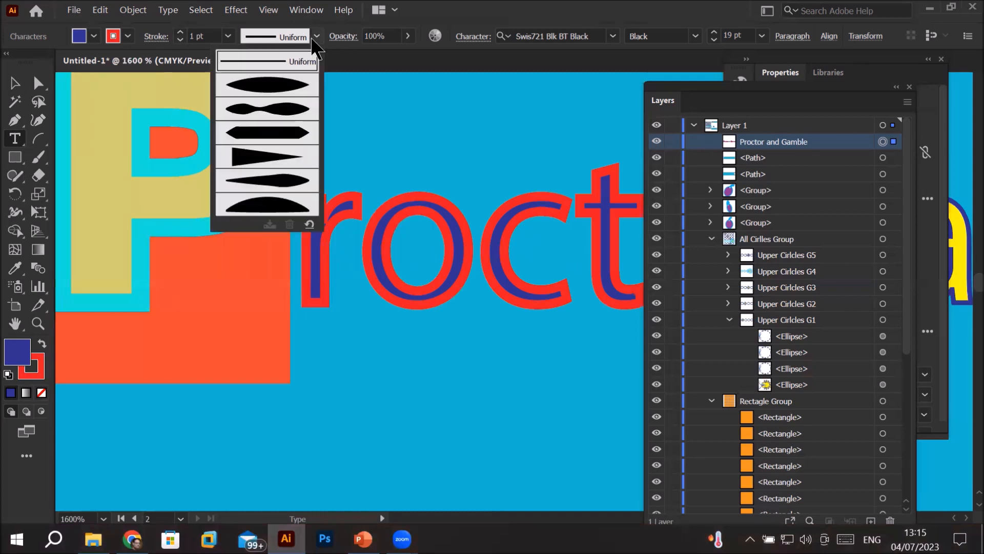
{"action": "left_click", "coordinate": [290, 85]}
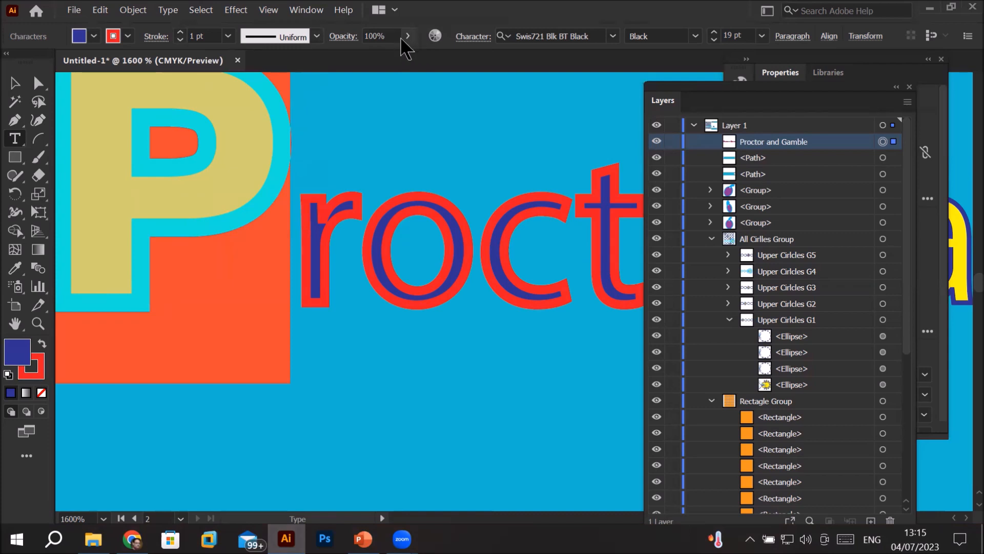
{"action": "left_click", "coordinate": [317, 37]}
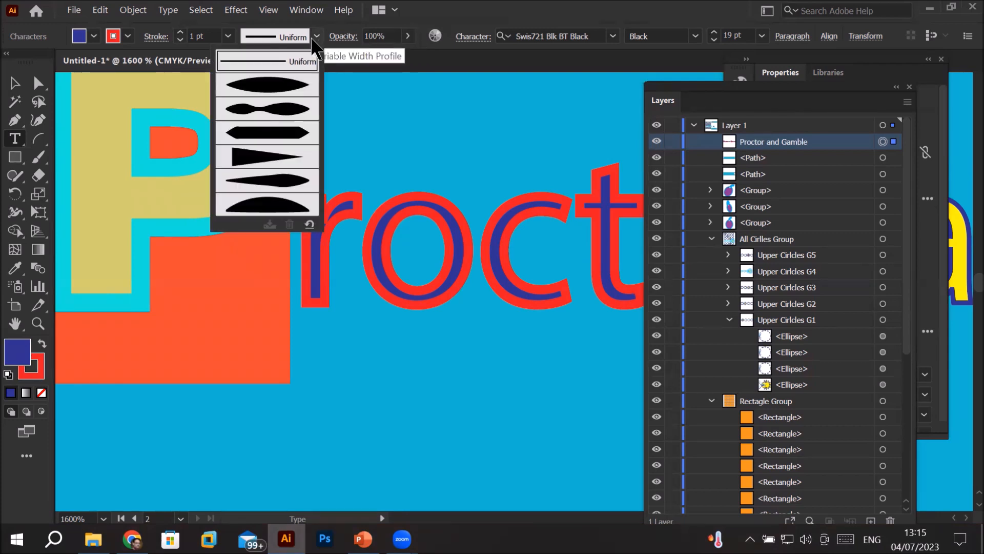
{"action": "left_click", "coordinate": [275, 180]}
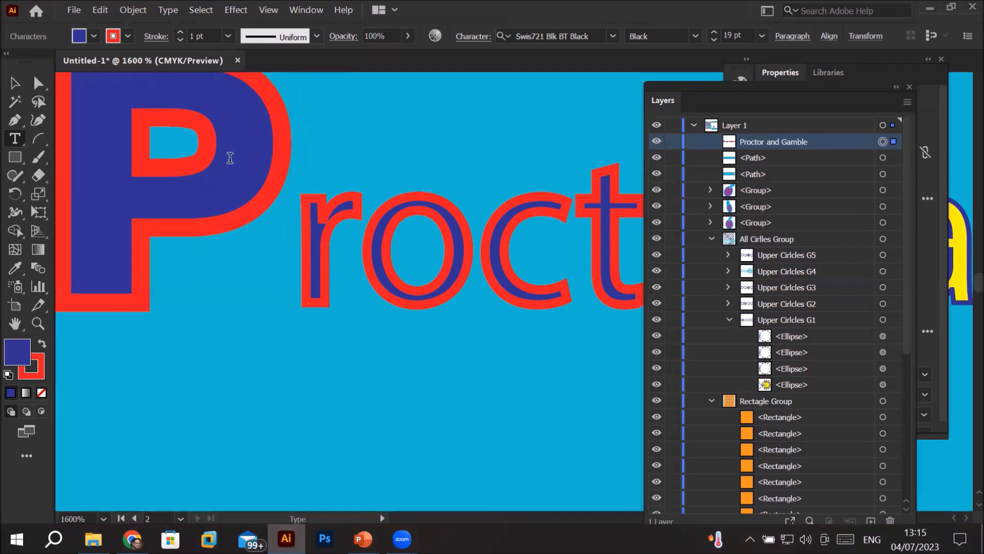
{"action": "left_click_drag", "start_coordinate": [264, 161], "coordinate": [102, 174]}
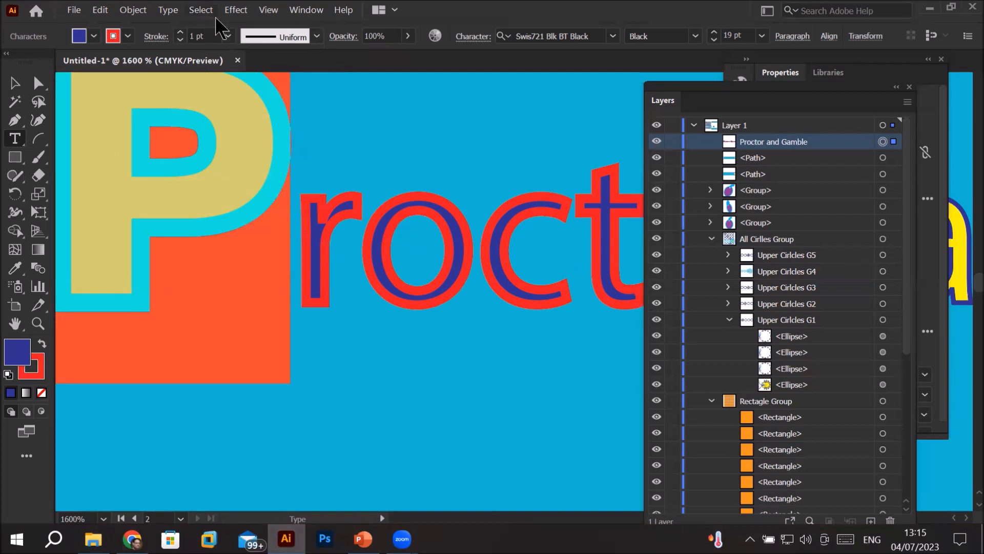
{"action": "left_click", "coordinate": [165, 10]}
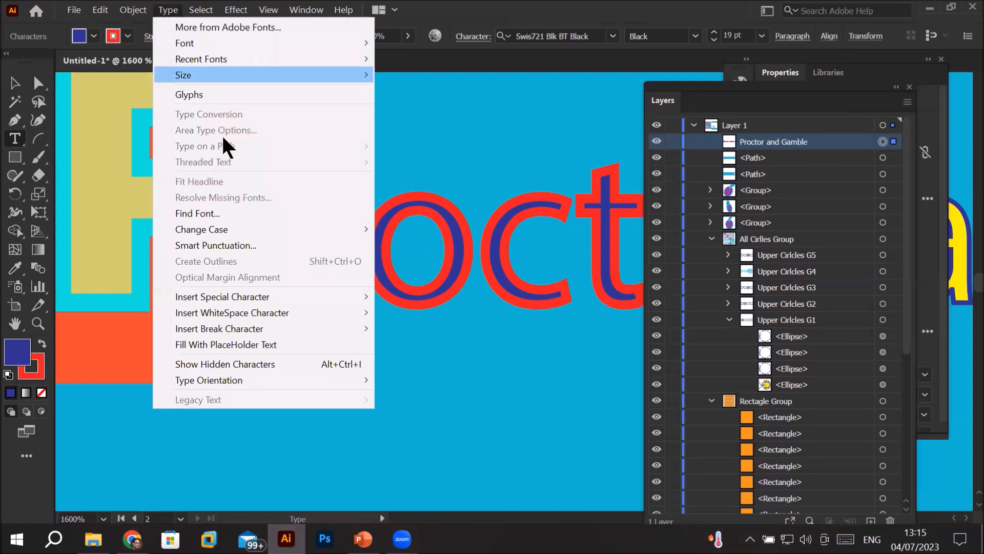
{"action": "left_click", "coordinate": [432, 140]}
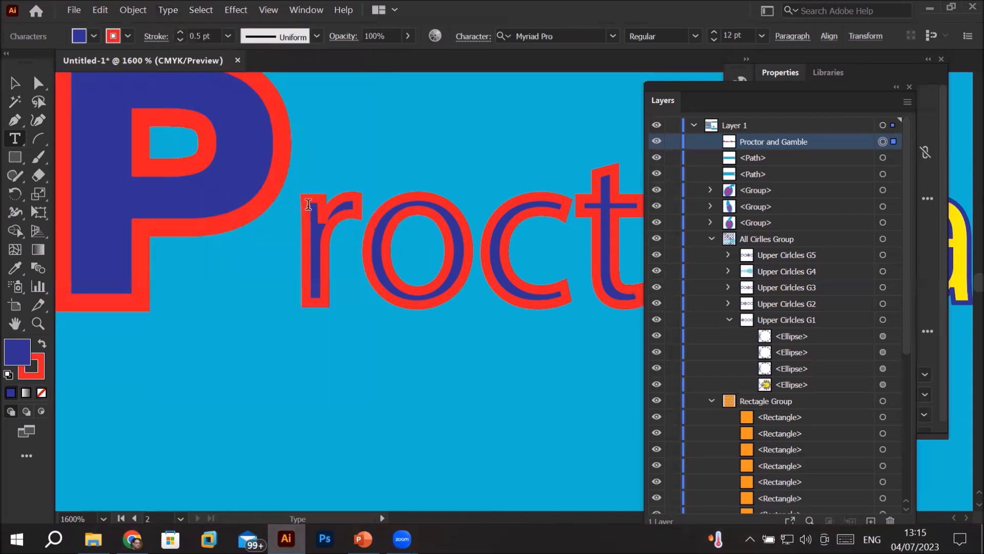
Step: Remove the stray spaces inside "Proctor", finish editing the text and deselect it
{"action": "scroll", "coordinate": [302, 197], "scroll_direction": "down", "scroll_amount": 1}
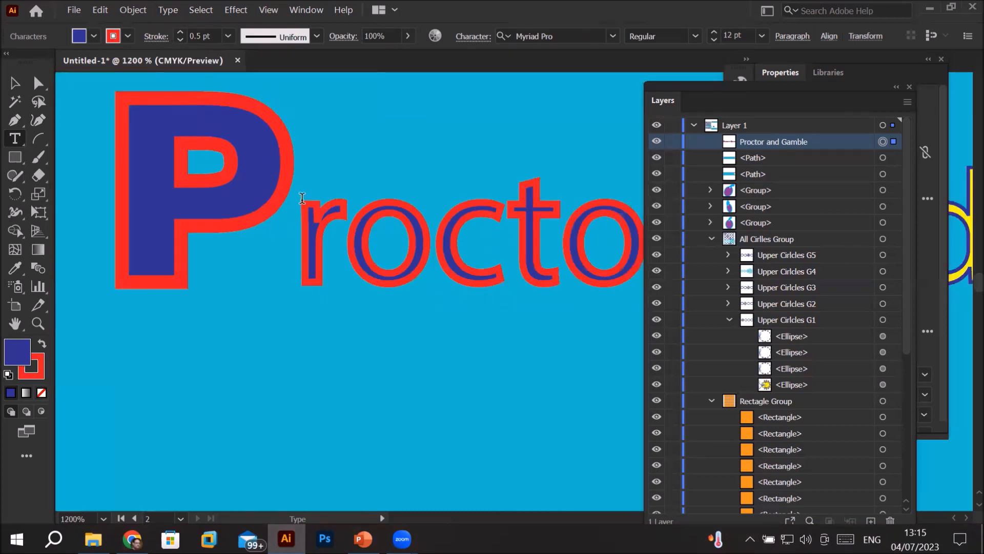
{"action": "scroll", "coordinate": [409, 291], "scroll_direction": "down", "scroll_amount": 4}
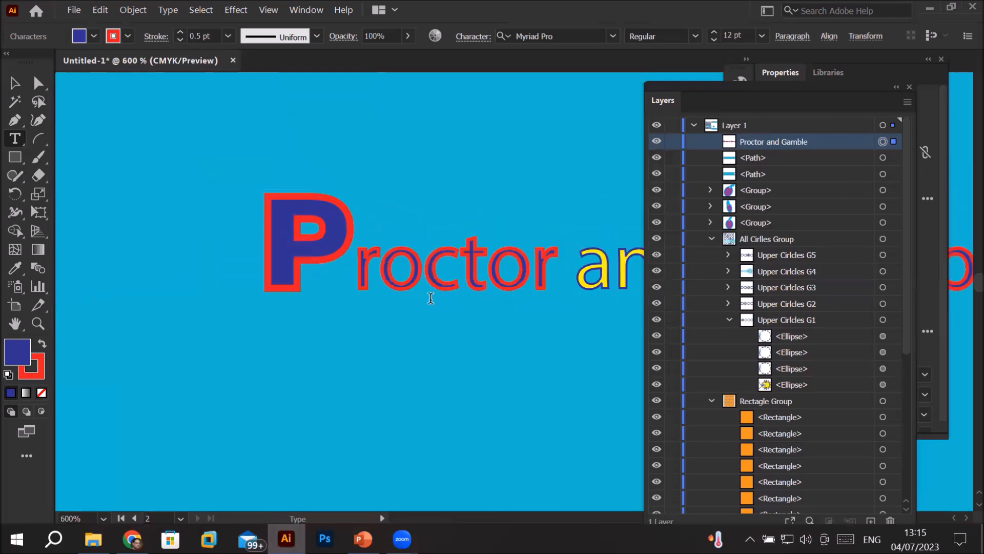
{"action": "scroll", "coordinate": [530, 333], "scroll_direction": "down", "scroll_amount": 2}
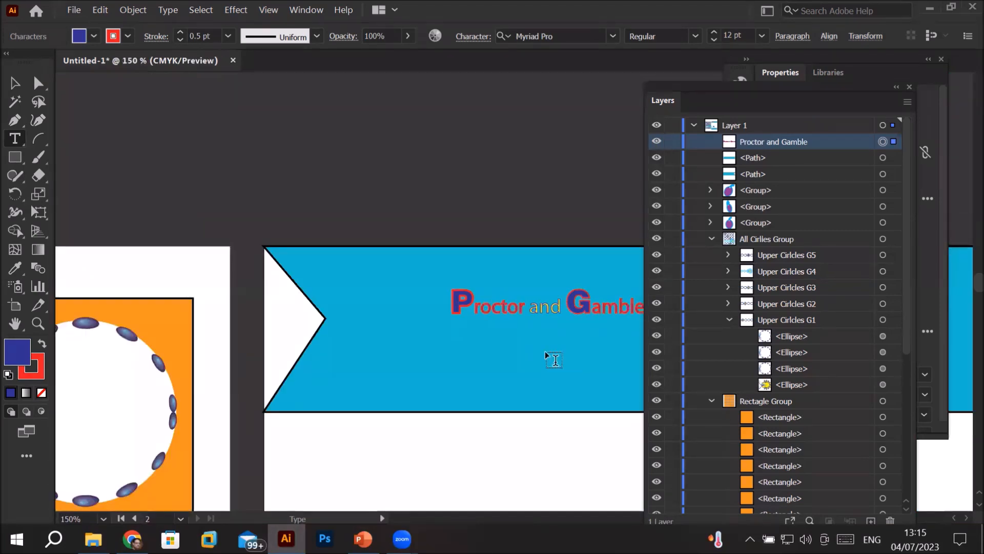
{"action": "scroll", "coordinate": [530, 332], "scroll_direction": "down", "scroll_amount": 3}
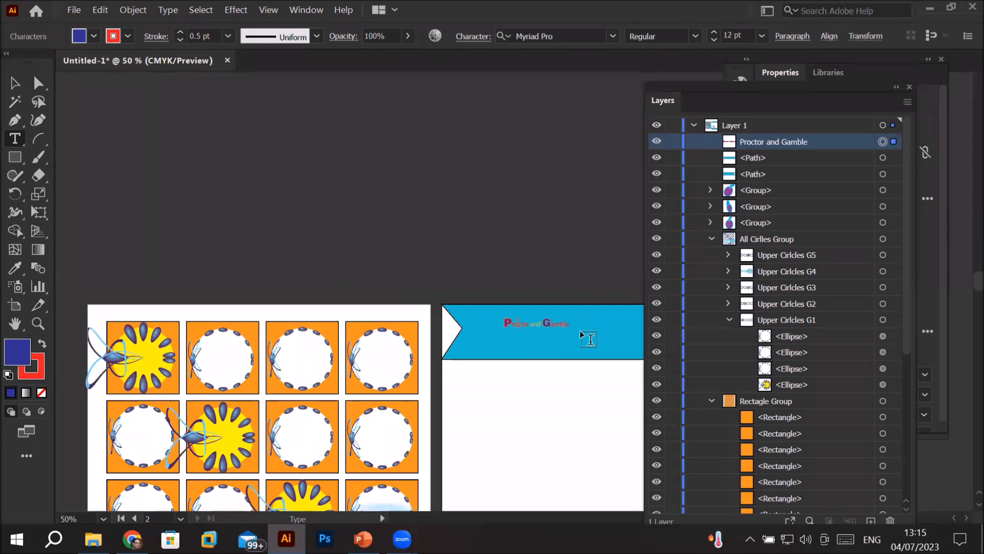
{"action": "key", "text": "BackSpace"}
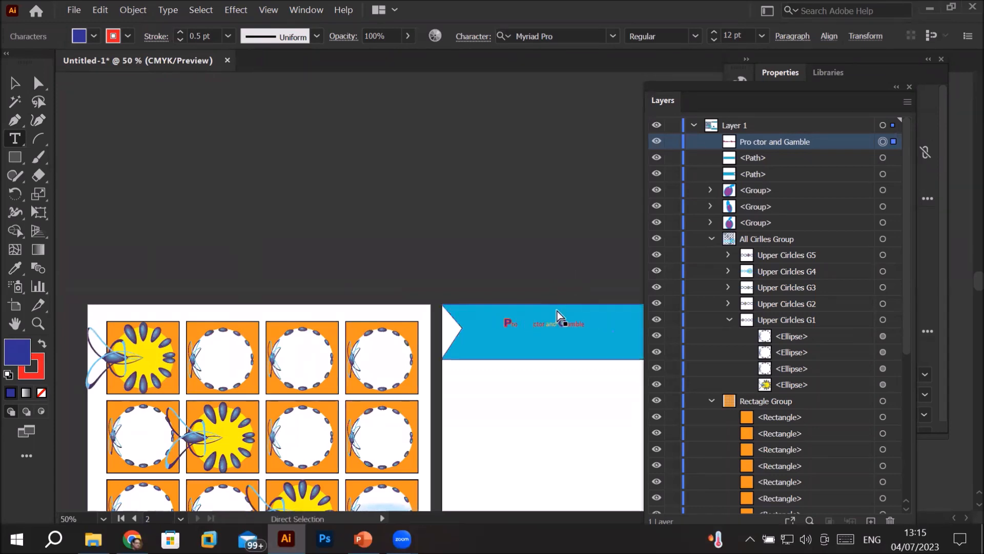
{"action": "key", "text": "Escape"}
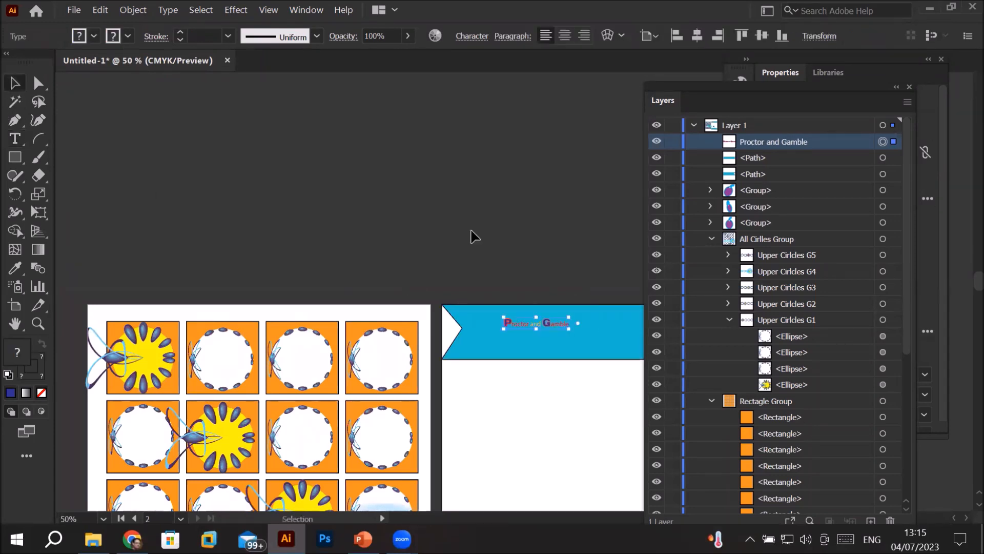
{"action": "left_click", "coordinate": [579, 281]}
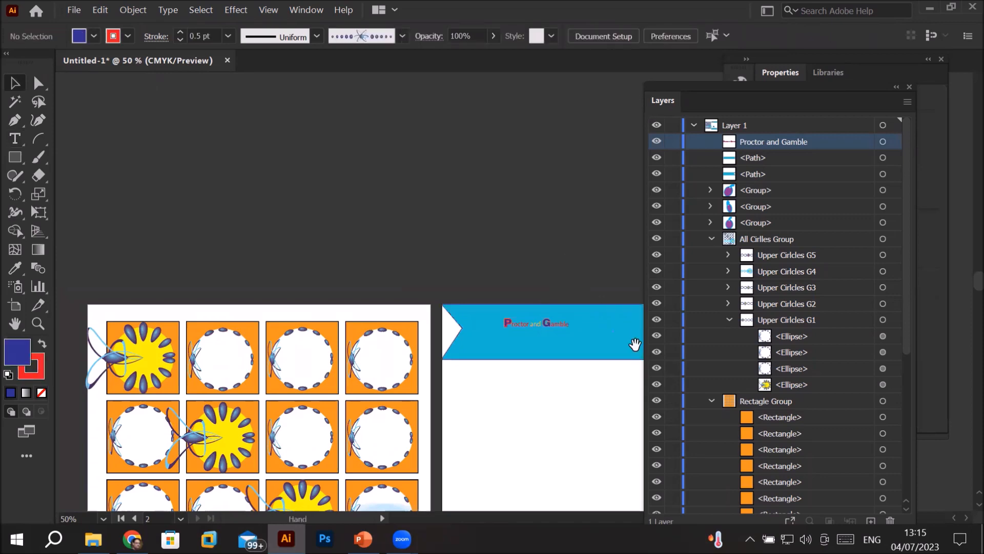
Step: Increase the font size of the whole "Proctor and Gamble" text to 37 pt and select it as an object
{"action": "left_click_drag", "start_coordinate": [574, 328], "coordinate": [271, 213]}
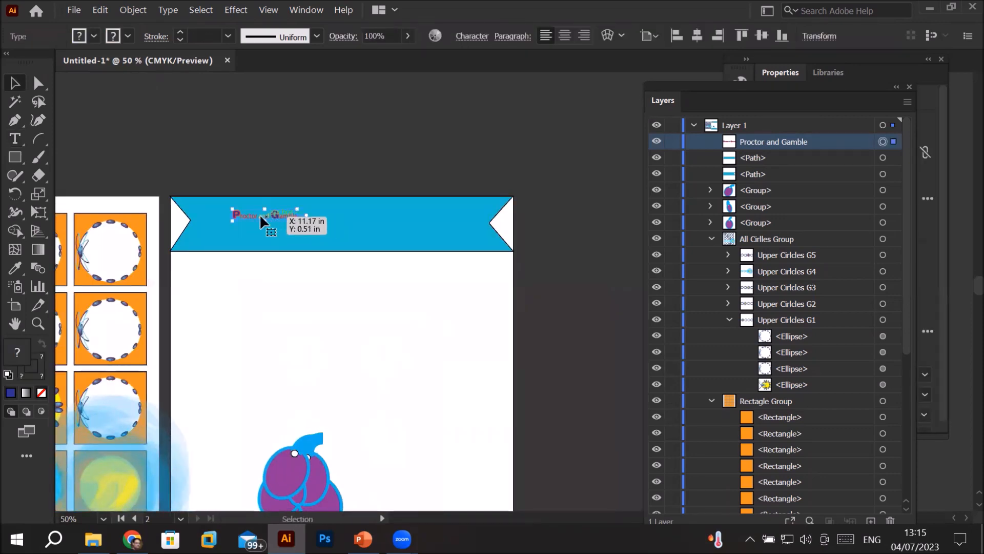
{"action": "scroll", "coordinate": [241, 205], "scroll_direction": "up", "scroll_amount": 1}
{"action": "scroll", "coordinate": [239, 202], "scroll_direction": "up", "scroll_amount": 1}
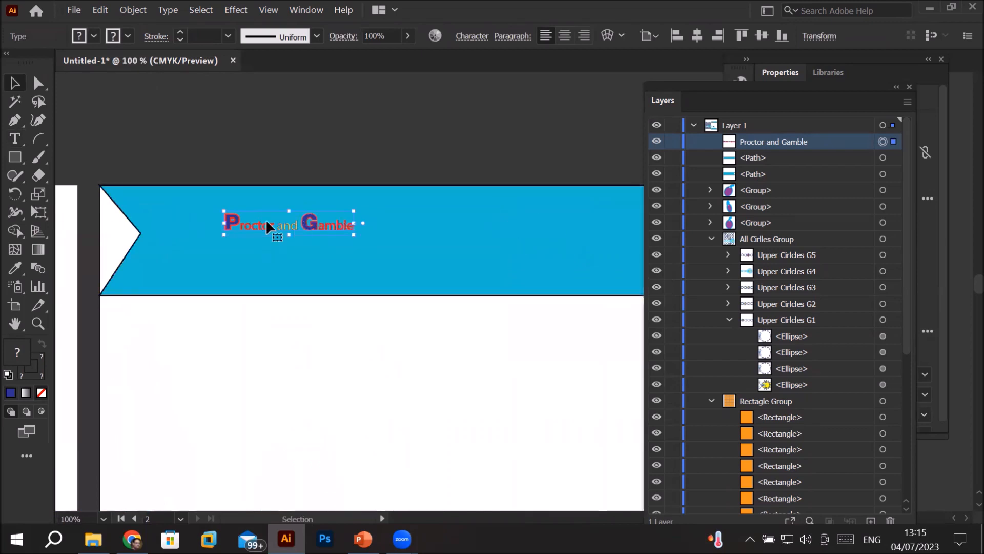
{"action": "double_click", "coordinate": [267, 220]}
{"action": "key", "text": "ctrl+a"}
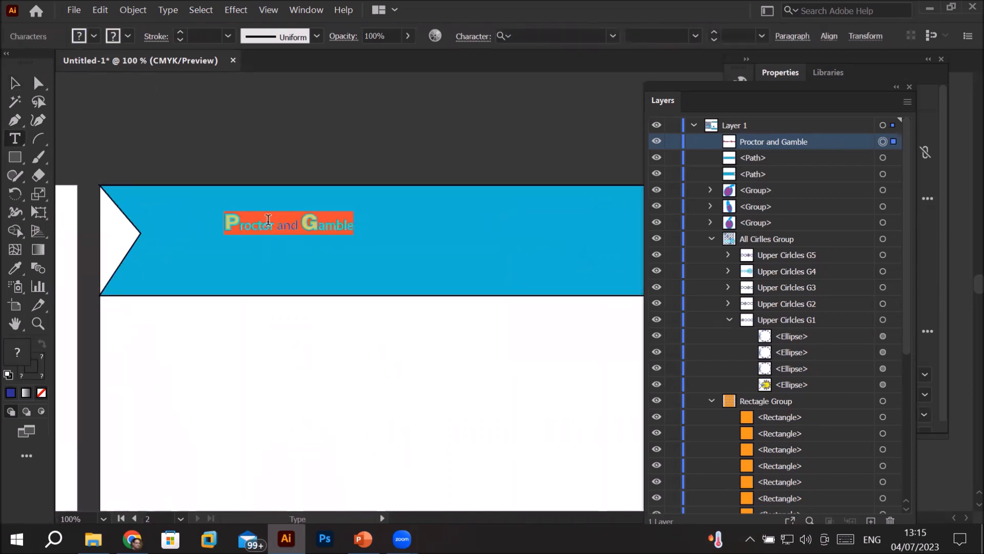
{"action": "left_click", "coordinate": [714, 34]}
{"action": "left_click", "coordinate": [714, 34]}
{"action": "left_click", "coordinate": [714, 34]}
{"action": "left_click", "coordinate": [714, 34]}
{"action": "left_click", "coordinate": [714, 34]}
{"action": "left_click", "coordinate": [714, 33]}
{"action": "left_click", "coordinate": [713, 33]}
{"action": "left_click", "coordinate": [713, 34]}
{"action": "left_click", "coordinate": [714, 34]}
{"action": "left_click", "coordinate": [714, 34]}
{"action": "left_click", "coordinate": [714, 34]}
{"action": "left_click", "coordinate": [714, 34]}
{"action": "left_click", "coordinate": [714, 34]}
{"action": "left_click", "coordinate": [713, 34]}
{"action": "left_click", "coordinate": [714, 34]}
{"action": "left_click", "coordinate": [714, 34]}
{"action": "left_click", "coordinate": [714, 34]}
{"action": "left_click", "coordinate": [714, 33]}
{"action": "left_click", "coordinate": [714, 33]}
{"action": "left_click", "coordinate": [713, 34]}
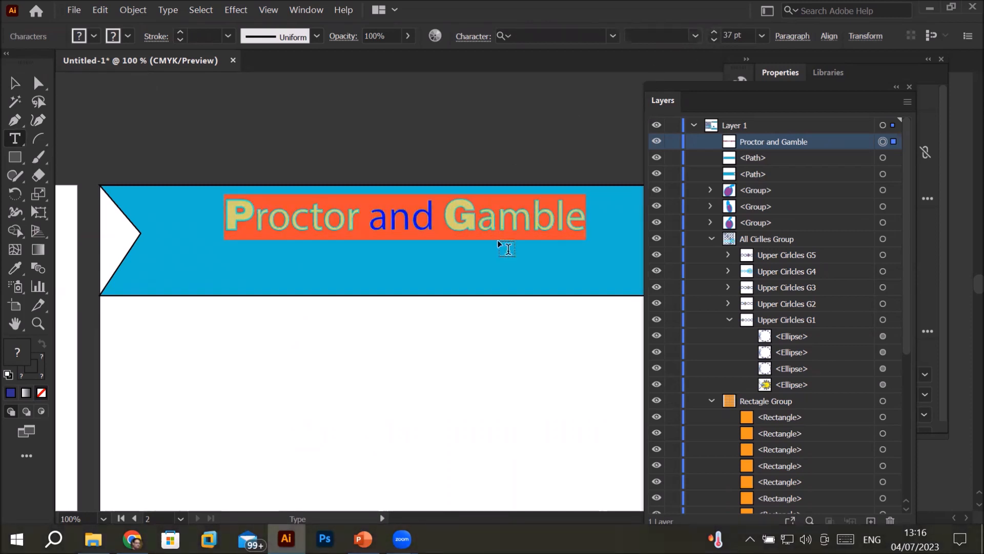
{"action": "scroll", "coordinate": [504, 227], "scroll_direction": "down", "scroll_amount": 3}
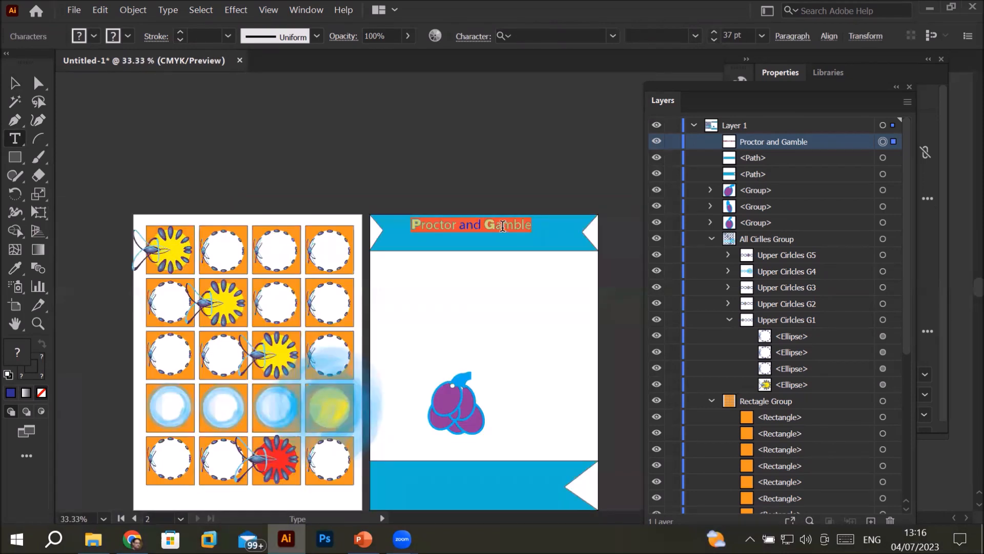
{"action": "left_click", "coordinate": [15, 81]}
{"action": "left_click", "coordinate": [472, 228]}
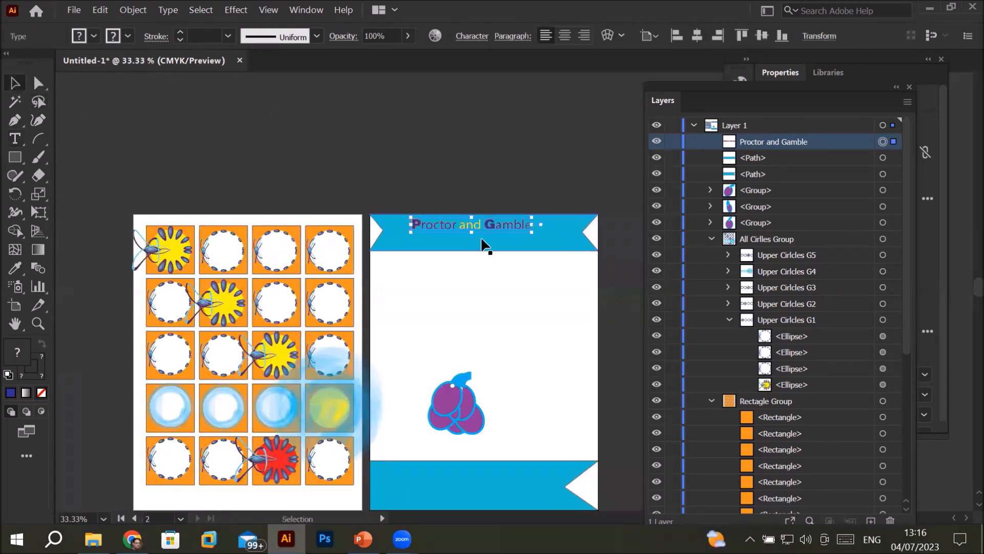
Step: Try stretching the "Proctor and Gamble" text freely beyond the banner's height, and undo the scaling
{"action": "scroll", "coordinate": [579, 231], "scroll_direction": "up", "scroll_amount": 2}
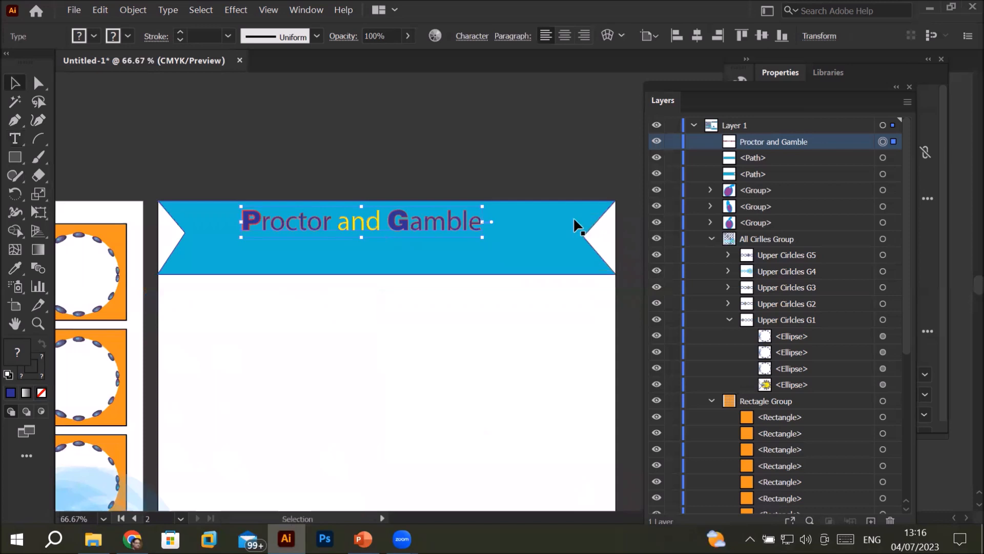
{"action": "left_click_drag", "start_coordinate": [486, 241], "coordinate": [562, 283]}
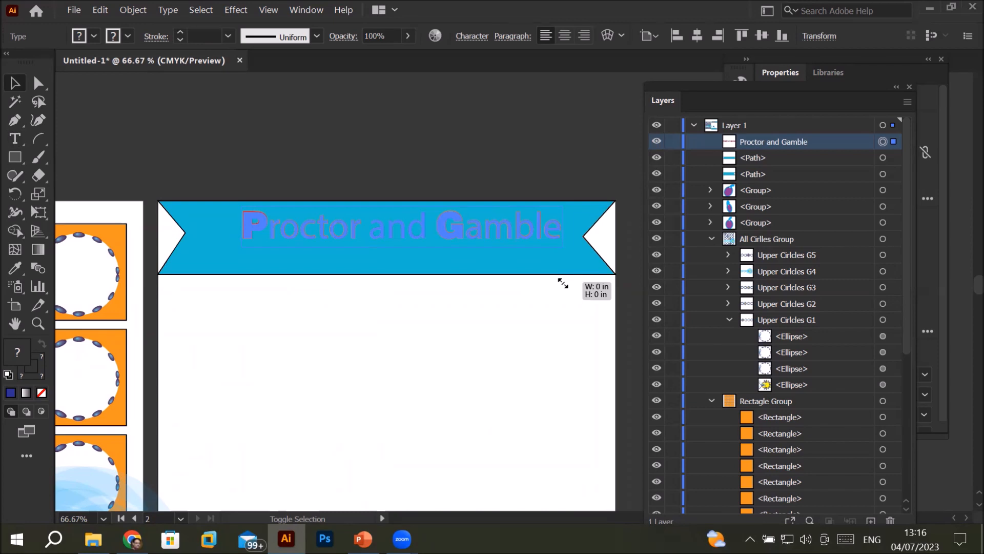
{"action": "left_click_drag", "start_coordinate": [563, 283], "coordinate": [547, 328]}
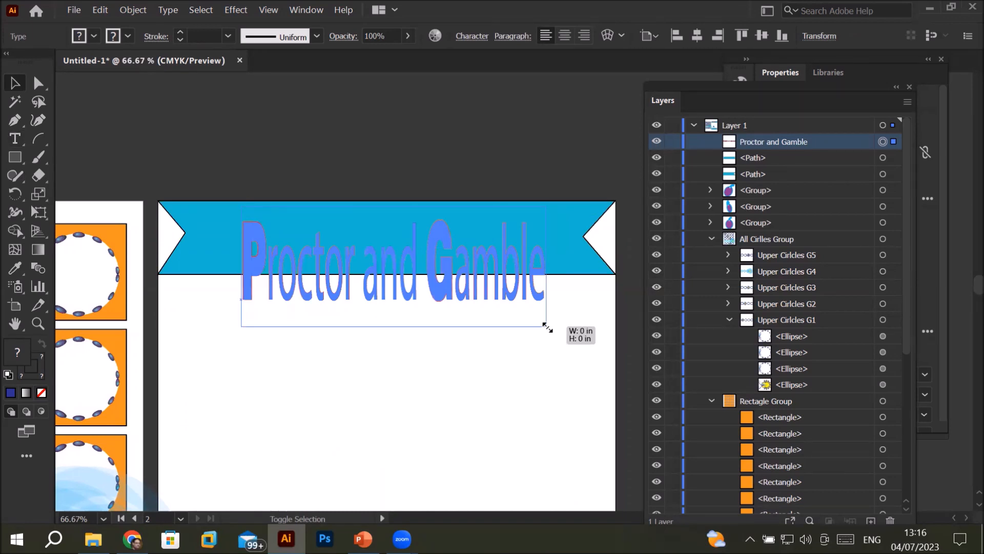
{"action": "left_click_drag", "start_coordinate": [547, 327], "coordinate": [534, 410]}
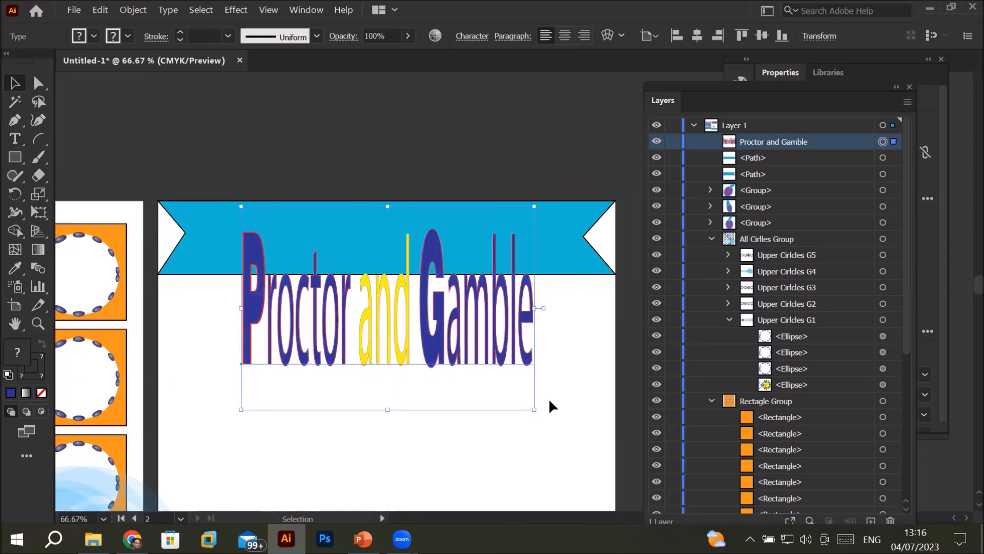
{"action": "key", "text": "ctrl+z"}
{"action": "key", "text": "ctrl+z"}
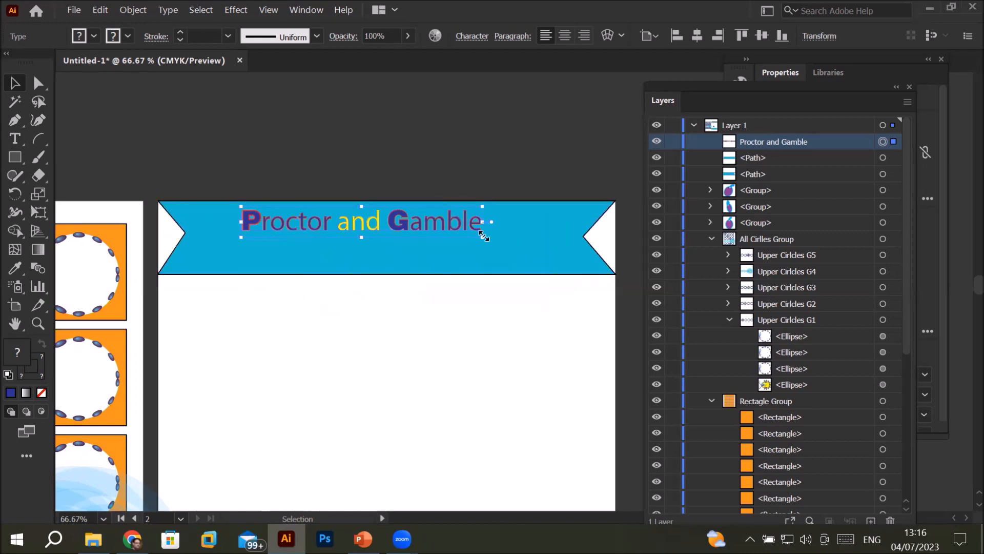
Step: Scale the "Proctor and Gamble" text up proportionally until it reaches the notch at the banner's right end
{"action": "left_click_drag", "start_coordinate": [484, 236], "coordinate": [592, 286]}
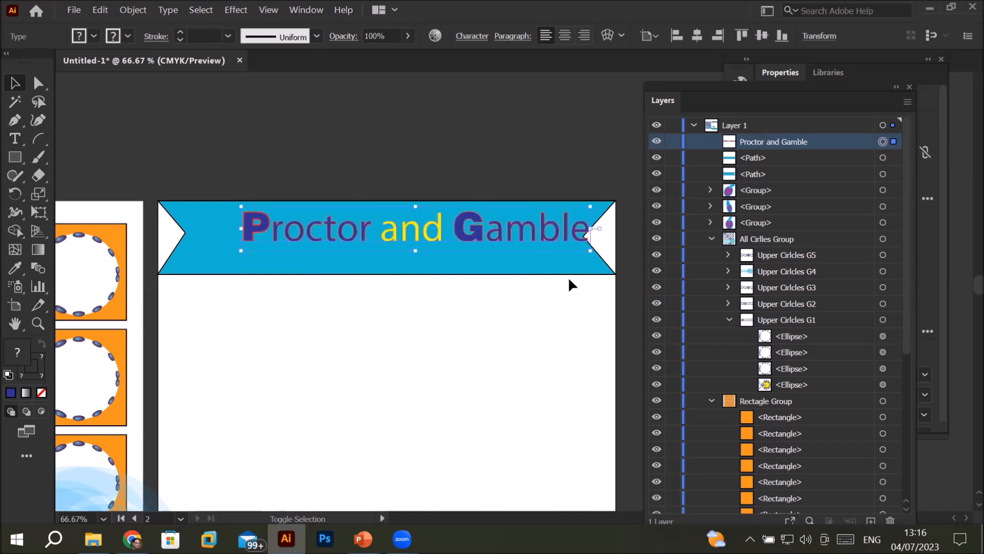
Step: Move the "Proctor and Gamble" text to the middle of the blue banner and deselect it
{"action": "left_click_drag", "start_coordinate": [523, 237], "coordinate": [490, 234]}
{"action": "left_click", "coordinate": [480, 353]}
{"action": "key", "text": "ctrl+minus"}
{"action": "key", "text": "ctrl+minus"}
{"action": "scroll", "coordinate": [350, 119], "scroll_direction": "up", "scroll_amount": 1}
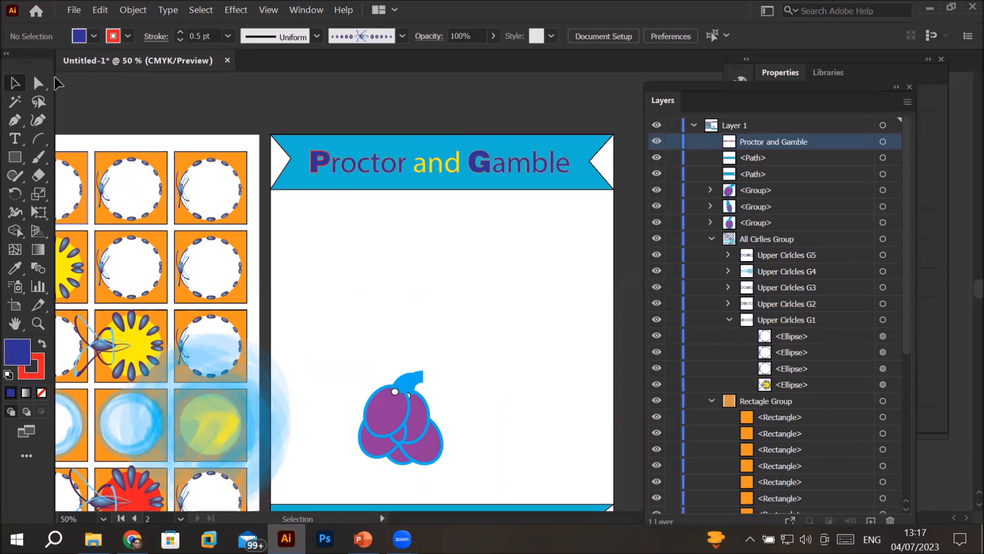
Step: Undock the tools panel so it floats over the canvas, and show the rulers
{"action": "left_click_drag", "start_coordinate": [26, 62], "coordinate": [114, 106]}
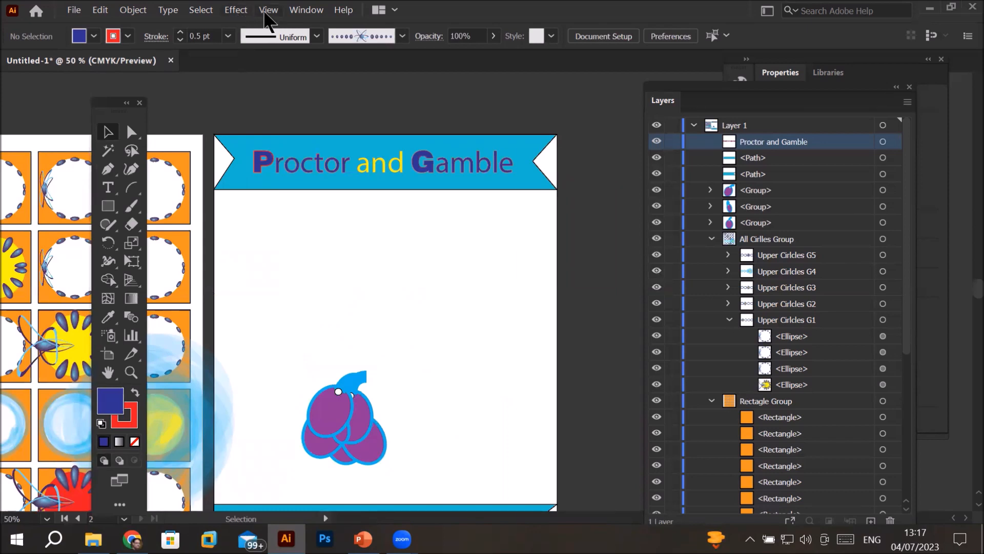
{"action": "left_click", "coordinate": [267, 10]}
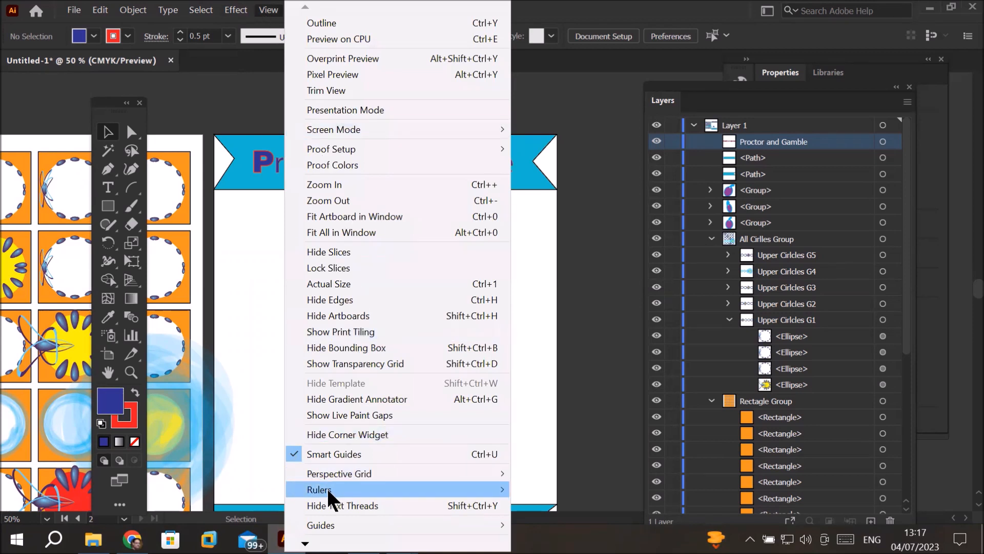
{"action": "mouse_move", "coordinate": [330, 493]}
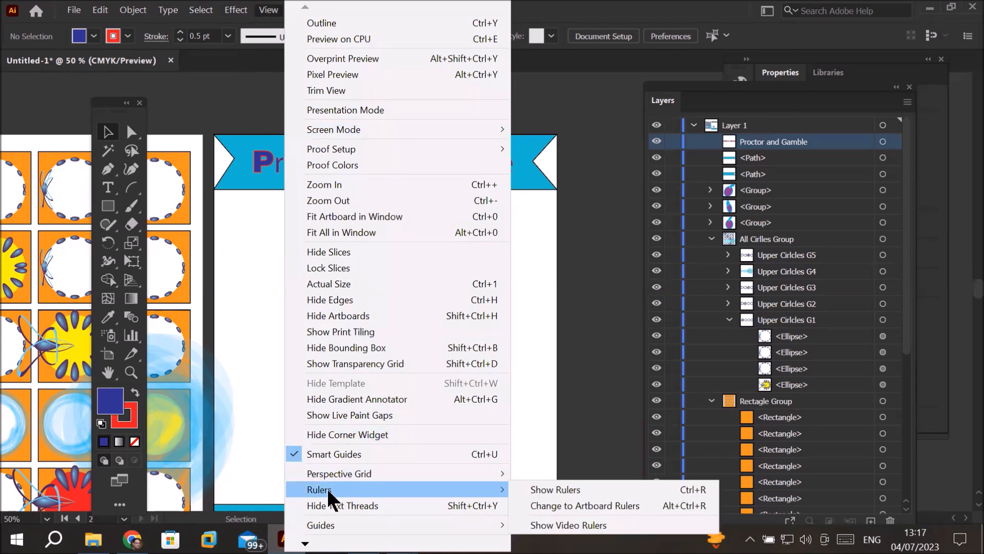
{"action": "left_click", "coordinate": [556, 490]}
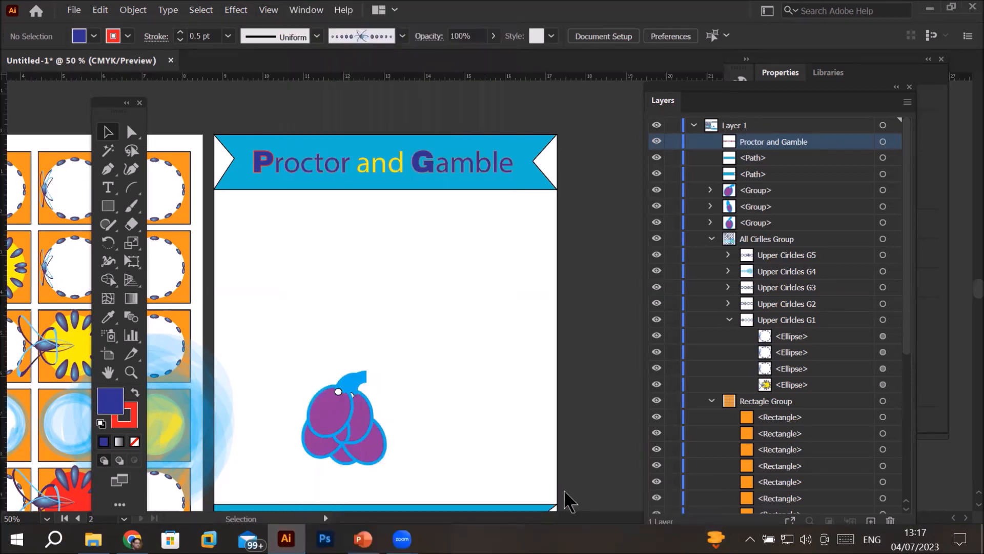
Step: Place a vertical ruler guide through the "P" of "Proctor", at about 10 on the horizontal ruler
{"action": "left_click_drag", "start_coordinate": [4, 184], "coordinate": [247, 196]}
{"action": "left_click_drag", "start_coordinate": [259, 197], "coordinate": [264, 200]}
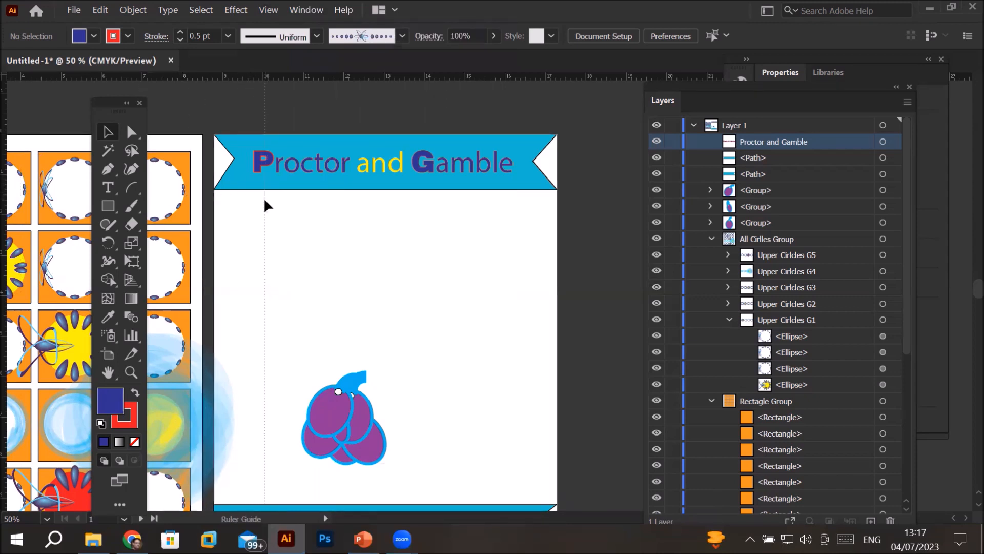
{"action": "scroll", "coordinate": [271, 150], "scroll_direction": "up", "scroll_amount": 4}
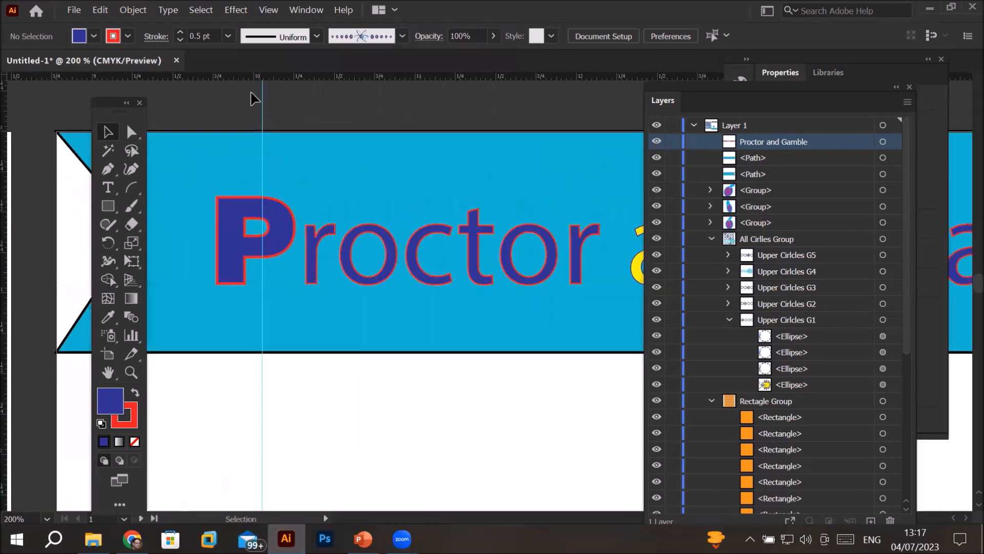
{"action": "scroll", "coordinate": [254, 96], "scroll_direction": "down", "scroll_amount": 4}
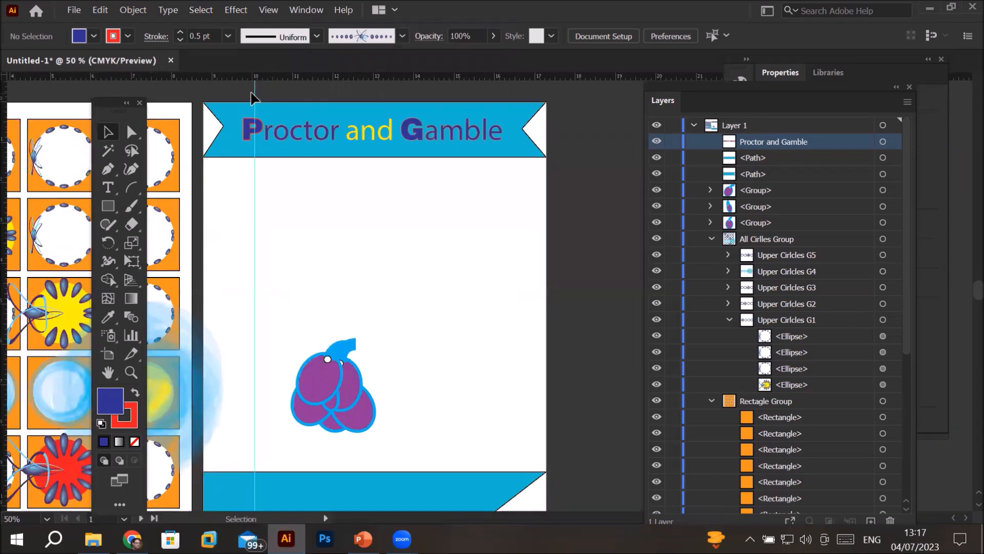
{"action": "left_click", "coordinate": [254, 202]}
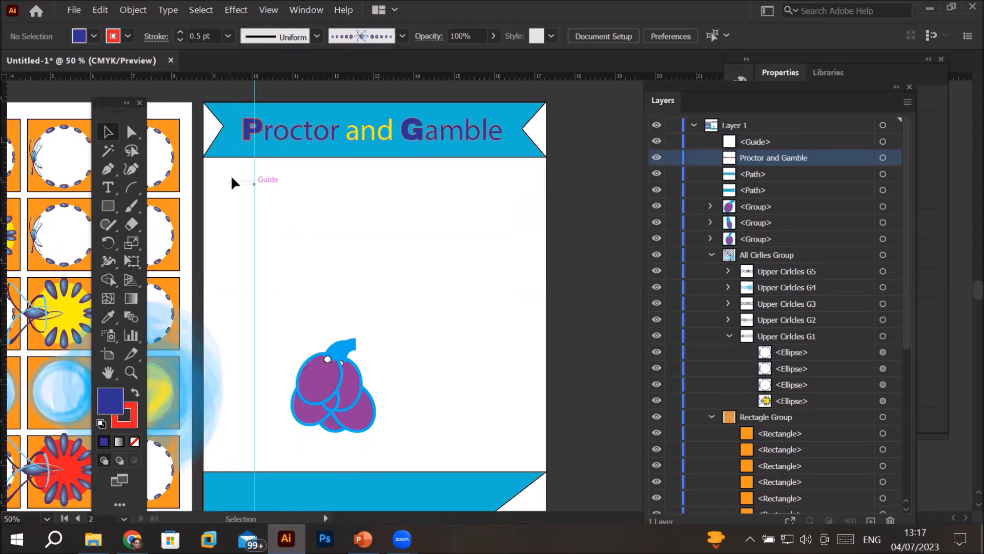
{"action": "scroll", "coordinate": [242, 169], "scroll_direction": "up", "scroll_amount": 2}
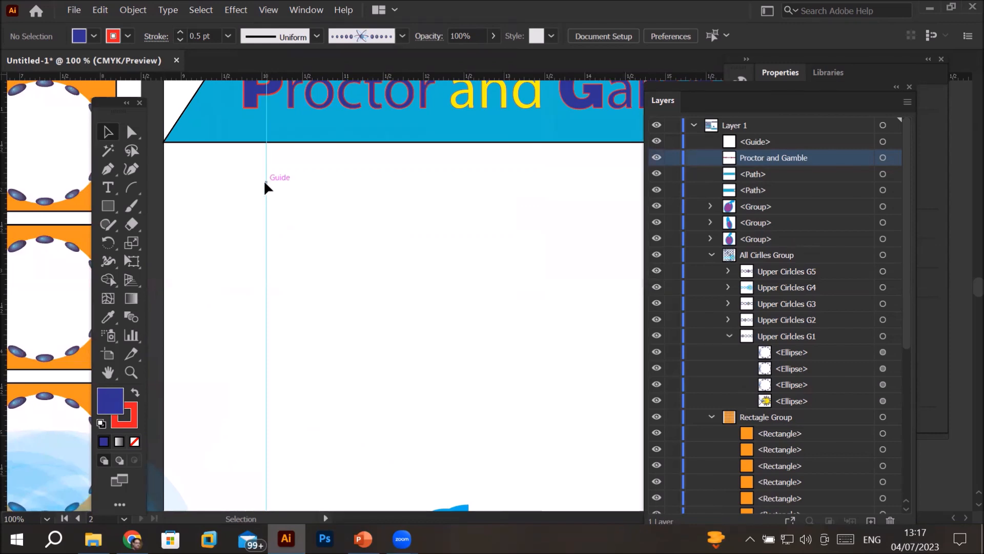
{"action": "scroll", "coordinate": [256, 162], "scroll_direction": "down", "scroll_amount": 2}
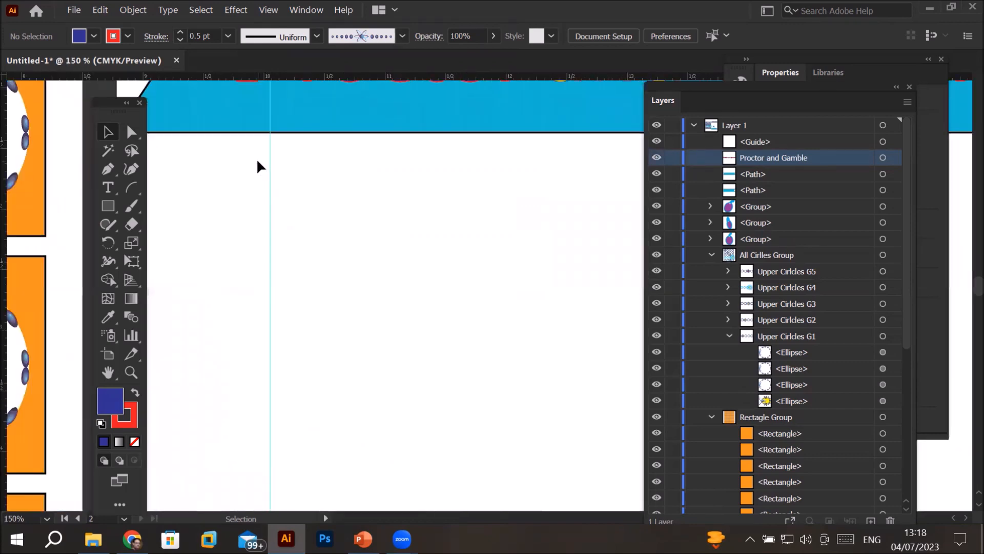
{"action": "scroll", "coordinate": [261, 166], "scroll_direction": "down", "scroll_amount": 2}
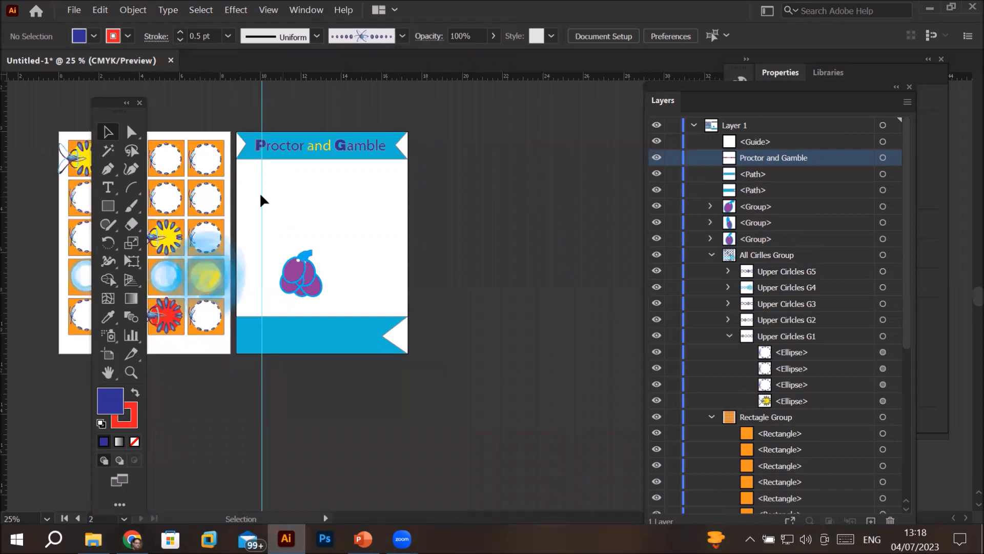
Step: Unlock the guides and move the vertical guide left until it sits just before the "P" of "Proctor"
{"action": "right_click", "coordinate": [262, 191]}
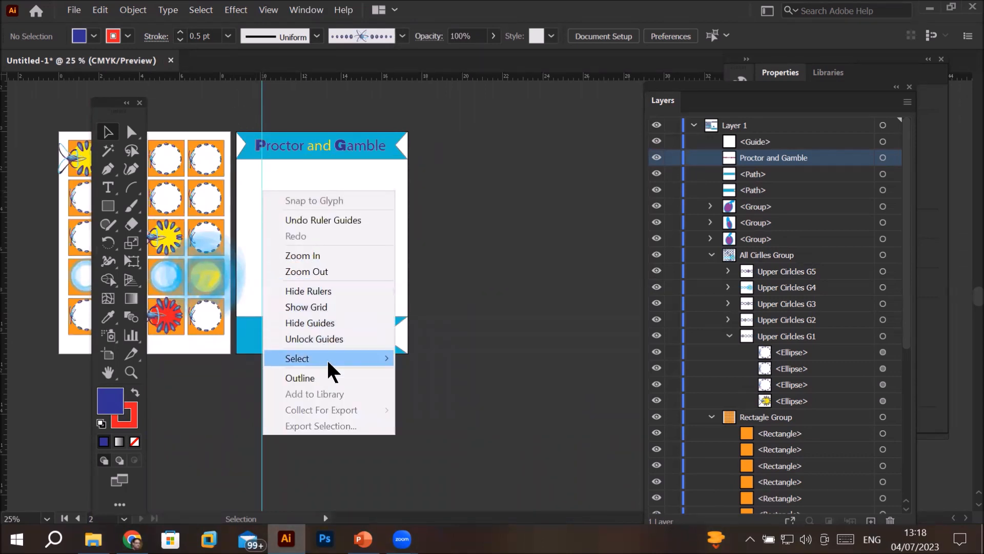
{"action": "left_click", "coordinate": [305, 340]}
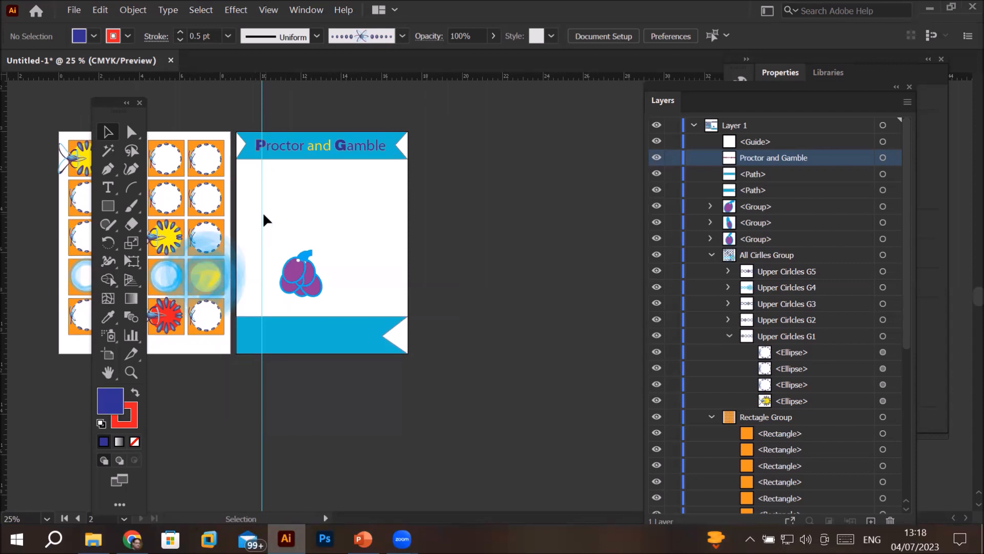
{"action": "mouse_move", "coordinate": [259, 214]}
{"action": "left_mouse_down"}
{"action": "mouse_move", "coordinate": [287, 220]}
{"action": "mouse_move", "coordinate": [257, 216]}
{"action": "left_mouse_up"}
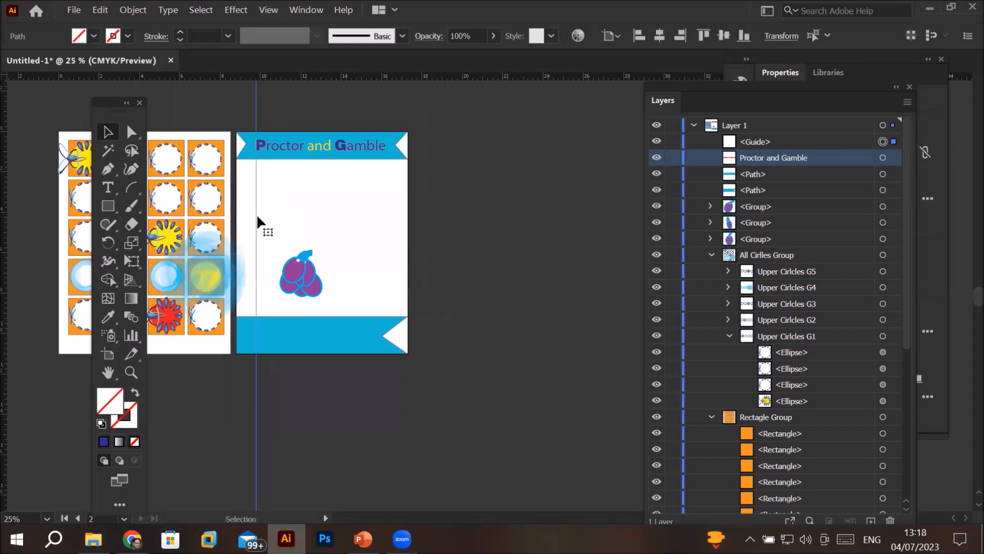
{"action": "scroll", "coordinate": [256, 214], "scroll_direction": "up", "scroll_amount": 1}
{"action": "scroll", "coordinate": [235, 199], "scroll_direction": "up", "scroll_amount": 1}
{"action": "scroll", "coordinate": [235, 199], "scroll_direction": "down", "scroll_amount": 1}
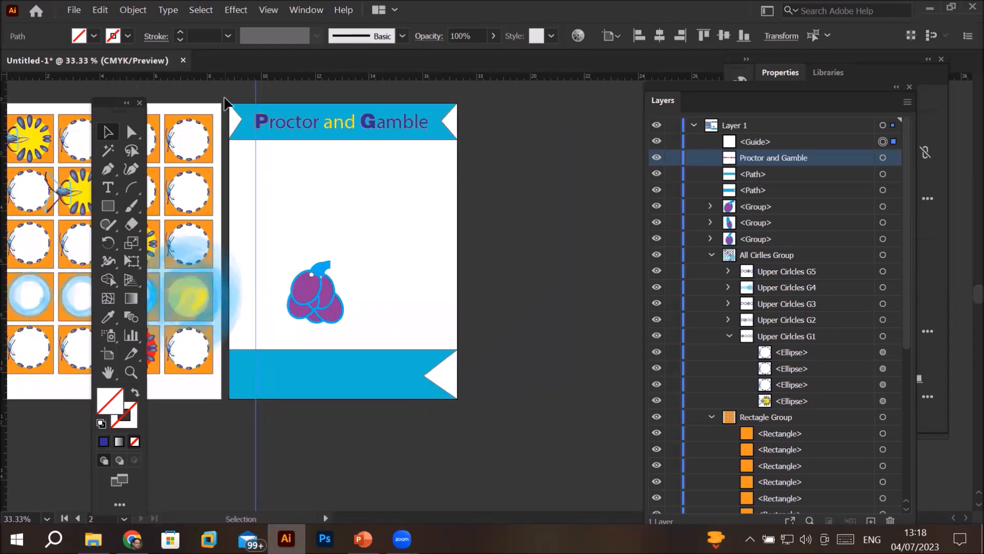
{"action": "mouse_move", "coordinate": [252, 184]}
{"action": "left_mouse_down"}
{"action": "mouse_move", "coordinate": [264, 185]}
{"action": "mouse_move", "coordinate": [245, 195]}
{"action": "left_mouse_up"}
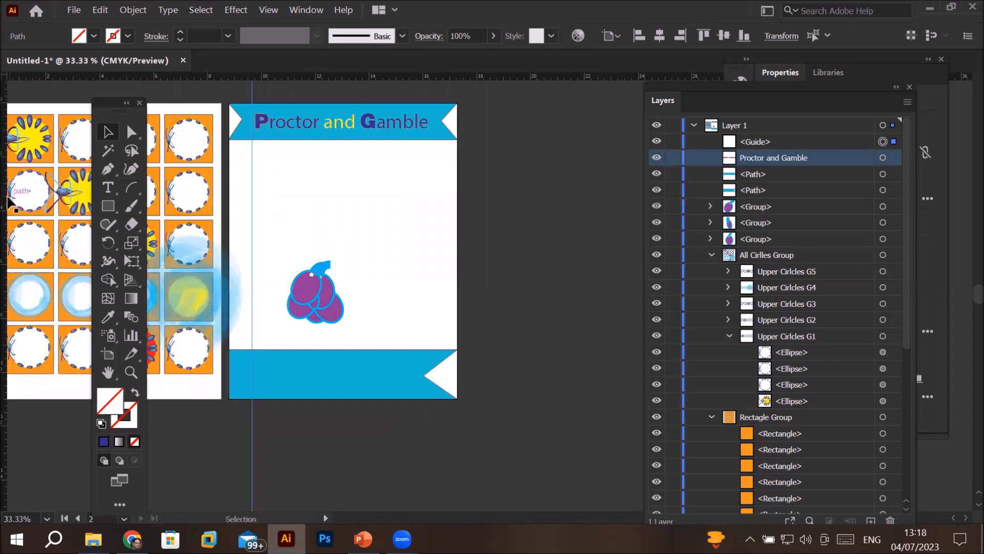
Step: Add a vertical guide near the second artboard's right edge and horizontal guides just below the upper banner and across the lower banner
{"action": "left_click_drag", "start_coordinate": [3, 204], "coordinate": [444, 211]}
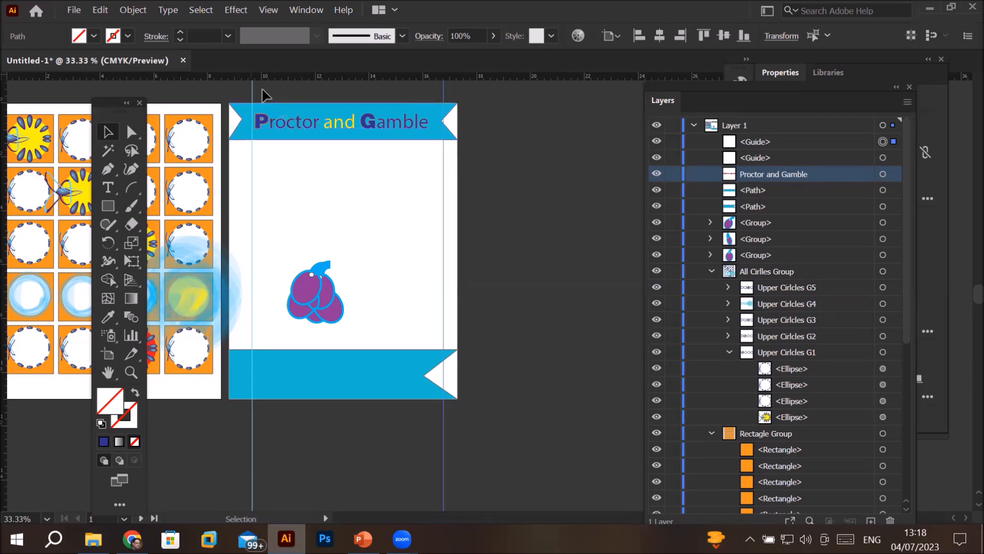
{"action": "left_click_drag", "start_coordinate": [306, 81], "coordinate": [306, 142]}
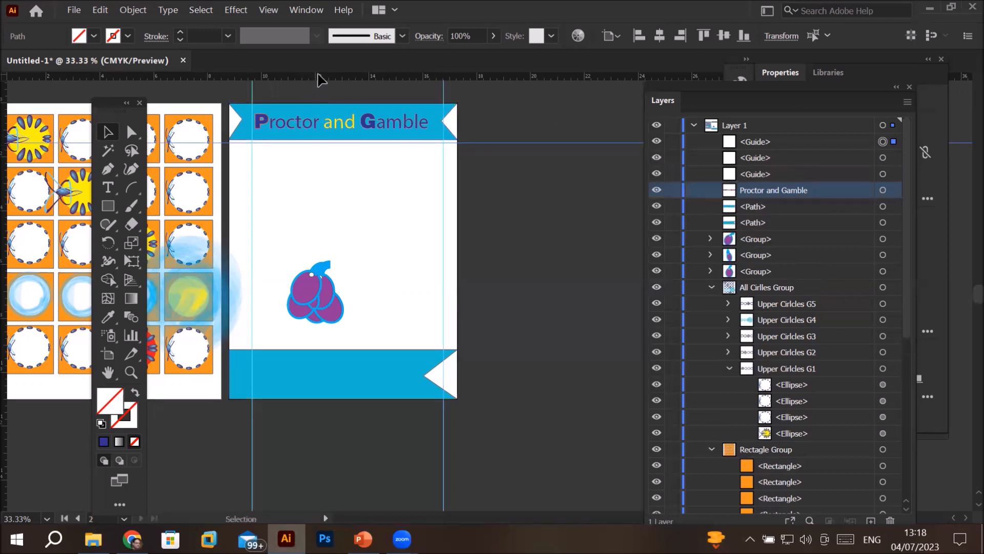
{"action": "left_click_drag", "start_coordinate": [311, 77], "coordinate": [337, 367]}
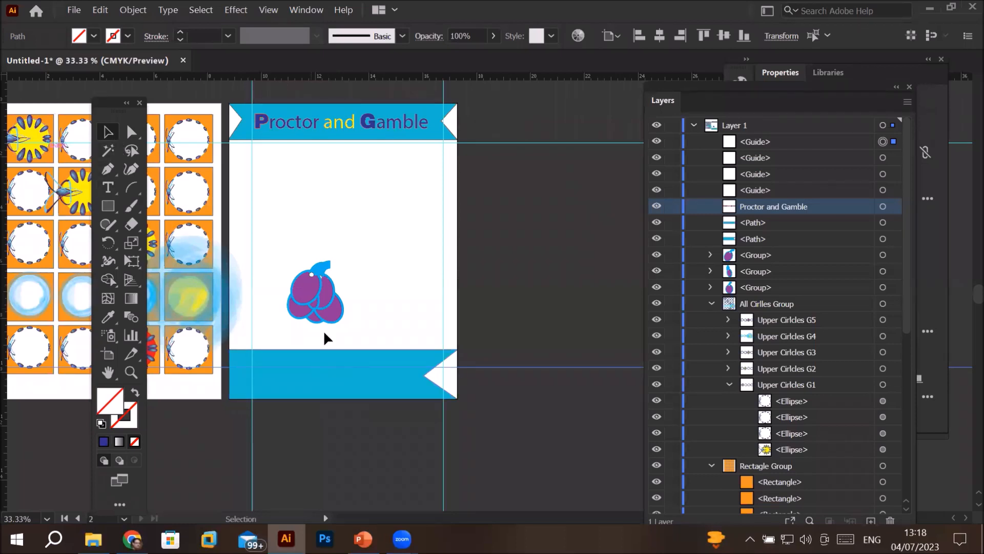
Step: Reduce the lower blue banner's height so that its top edge meets the lower horizontal guide
{"action": "left_click", "coordinate": [334, 378]}
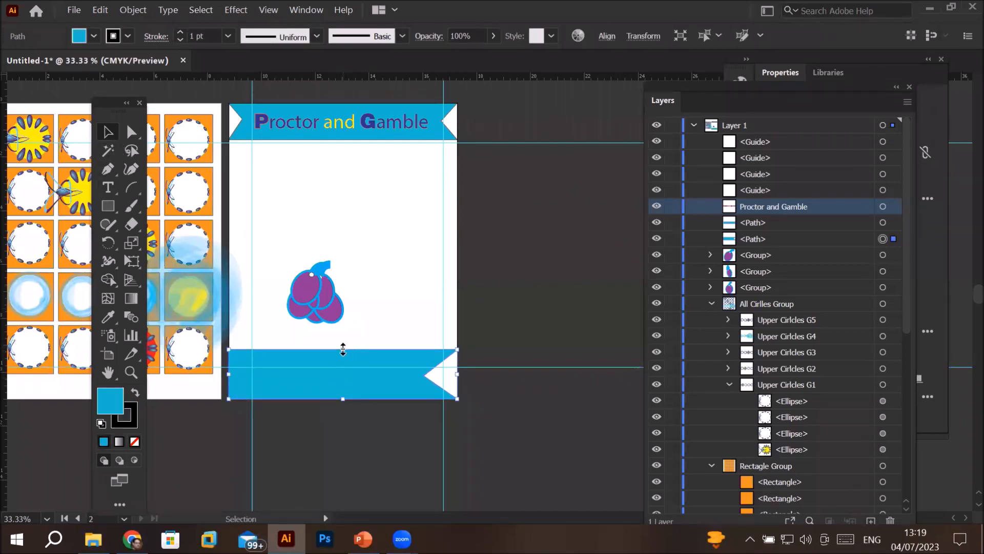
{"action": "left_click_drag", "start_coordinate": [343, 348], "coordinate": [344, 369]}
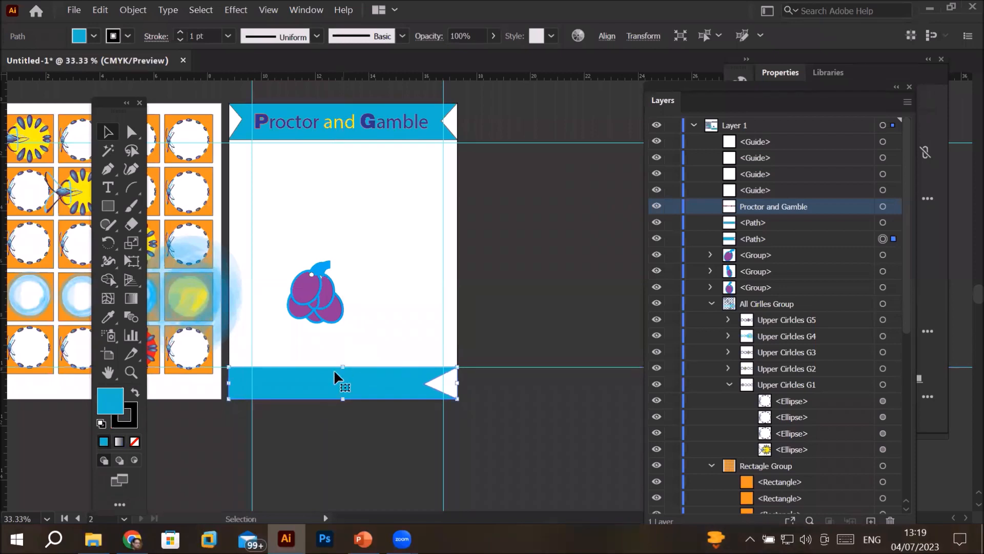
{"action": "scroll", "coordinate": [330, 353], "scroll_direction": "up", "scroll_amount": 2}
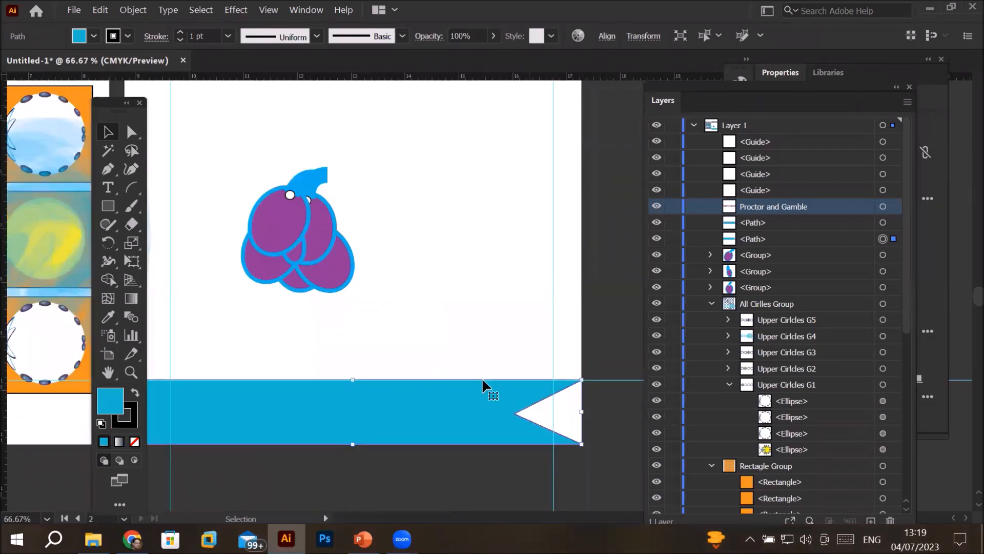
{"action": "scroll", "coordinate": [475, 368], "scroll_direction": "up", "scroll_amount": 1}
{"action": "scroll", "coordinate": [471, 361], "scroll_direction": "down", "scroll_amount": 3}
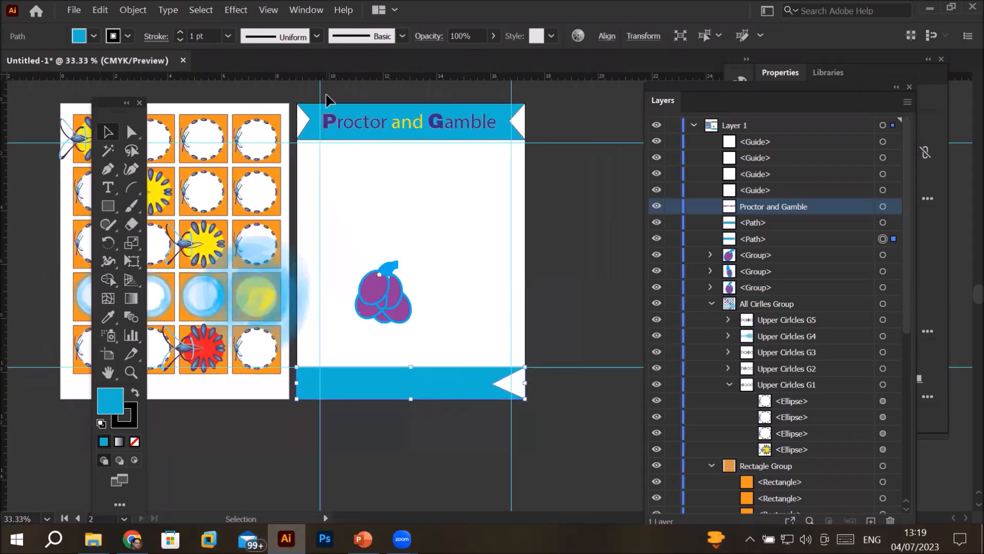
Step: Move both vertical guides outward, closer to the second artboard's side edges, and lock the guides
{"action": "left_click_drag", "start_coordinate": [322, 99], "coordinate": [310, 99]}
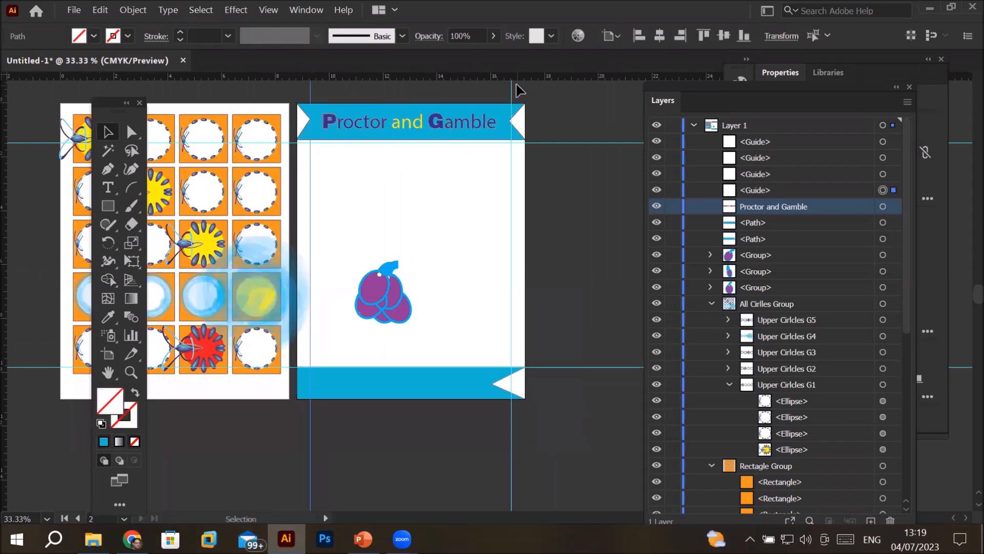
{"action": "left_click_drag", "start_coordinate": [512, 88], "coordinate": [518, 90]}
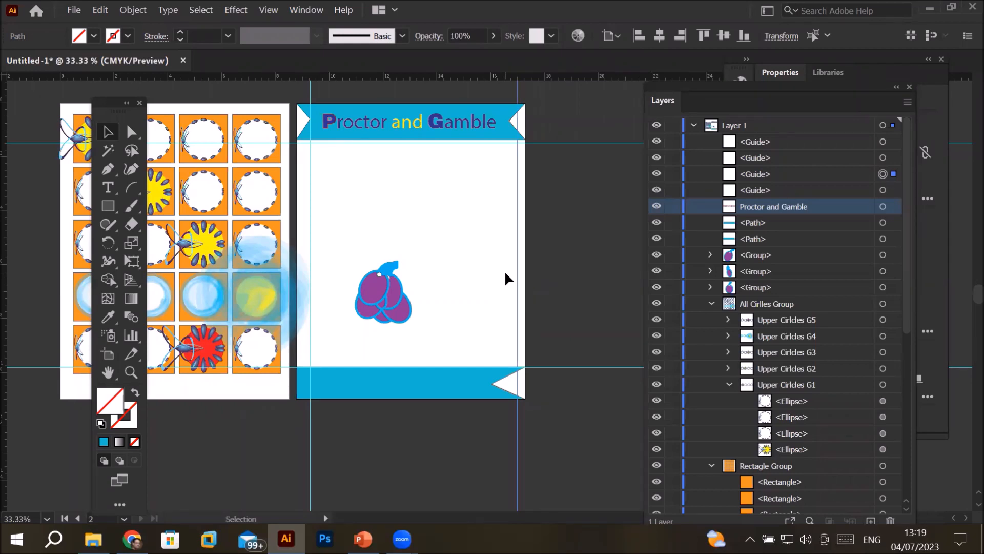
{"action": "right_click", "coordinate": [515, 244]}
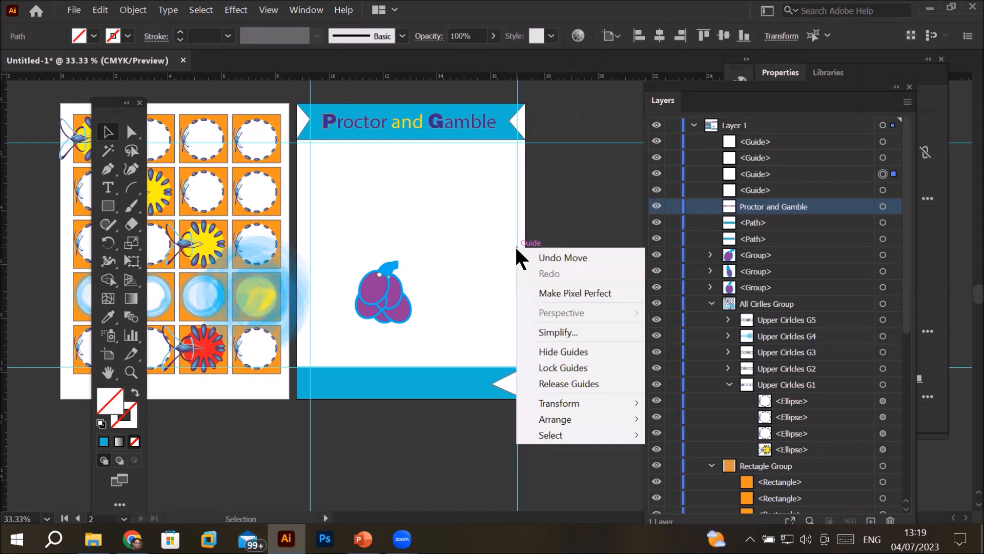
{"action": "left_click", "coordinate": [575, 368]}
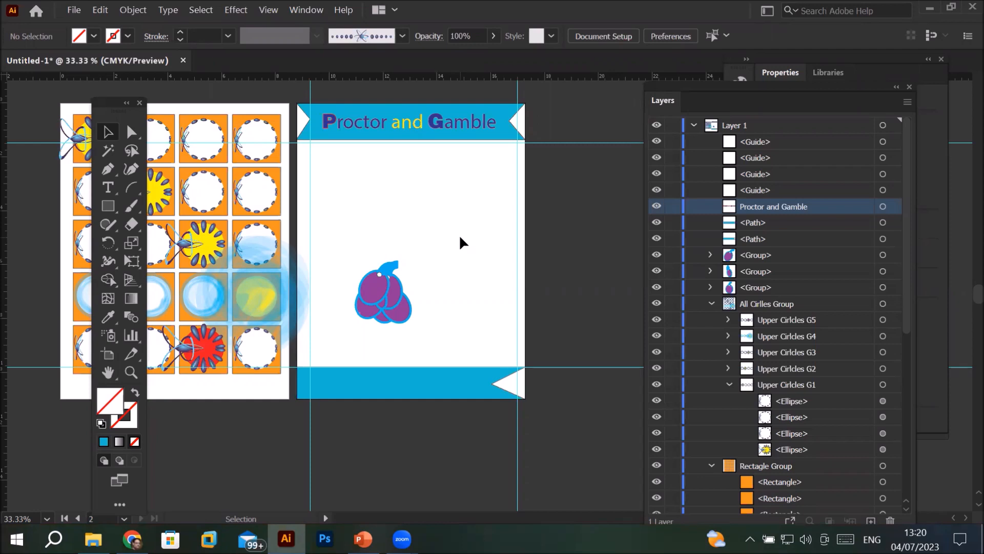
Step: Hide all the guides and show them again
{"action": "right_click", "coordinate": [516, 201]}
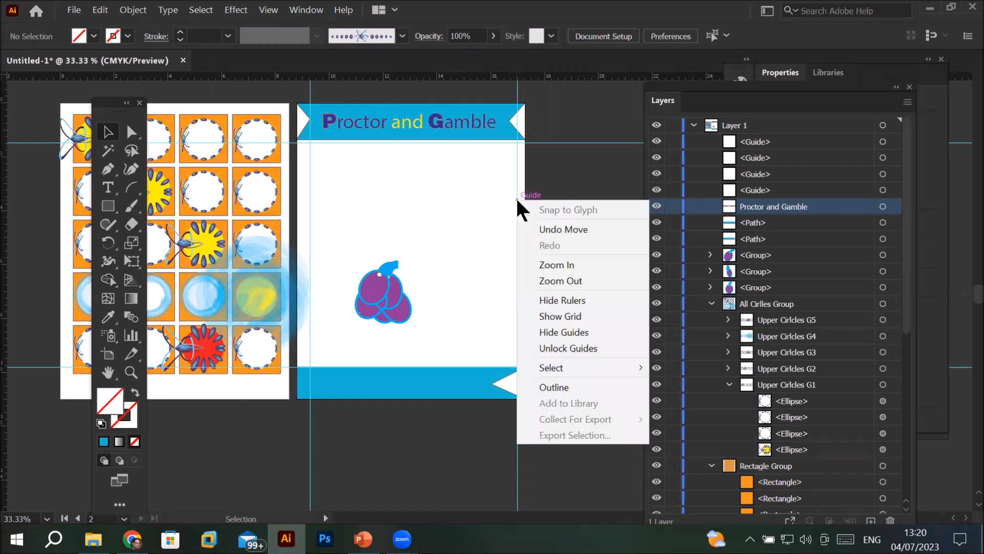
{"action": "left_click", "coordinate": [599, 333]}
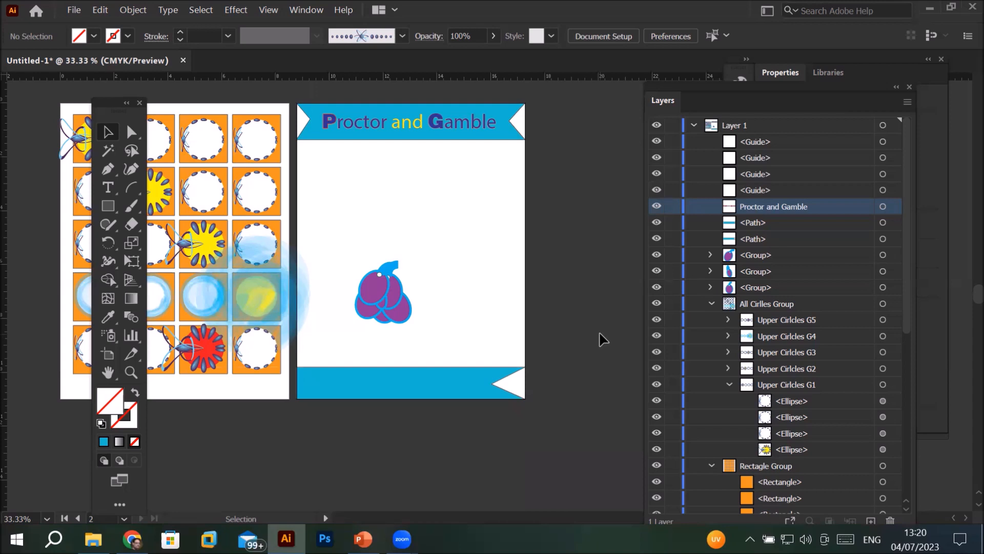
{"action": "right_click", "coordinate": [511, 265]}
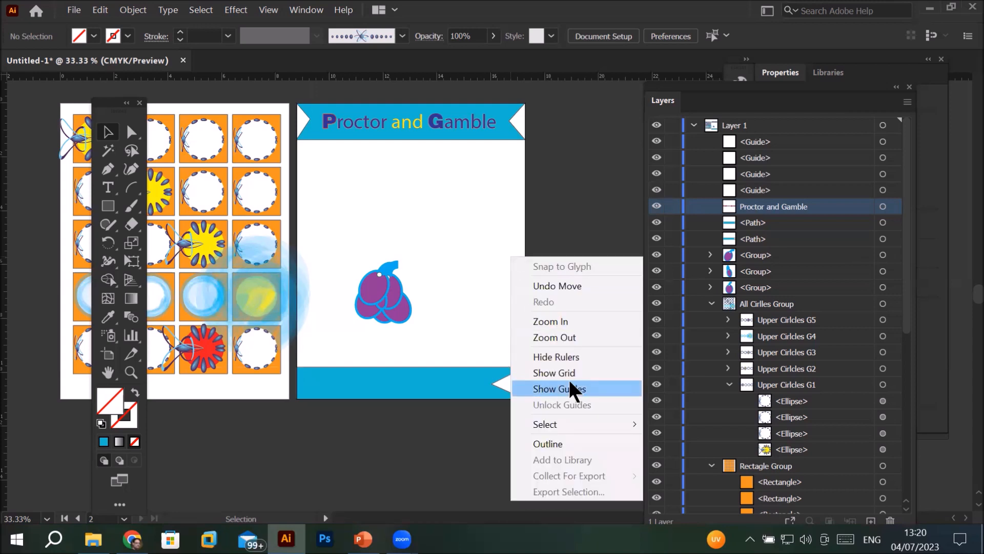
{"action": "left_click", "coordinate": [605, 393]}
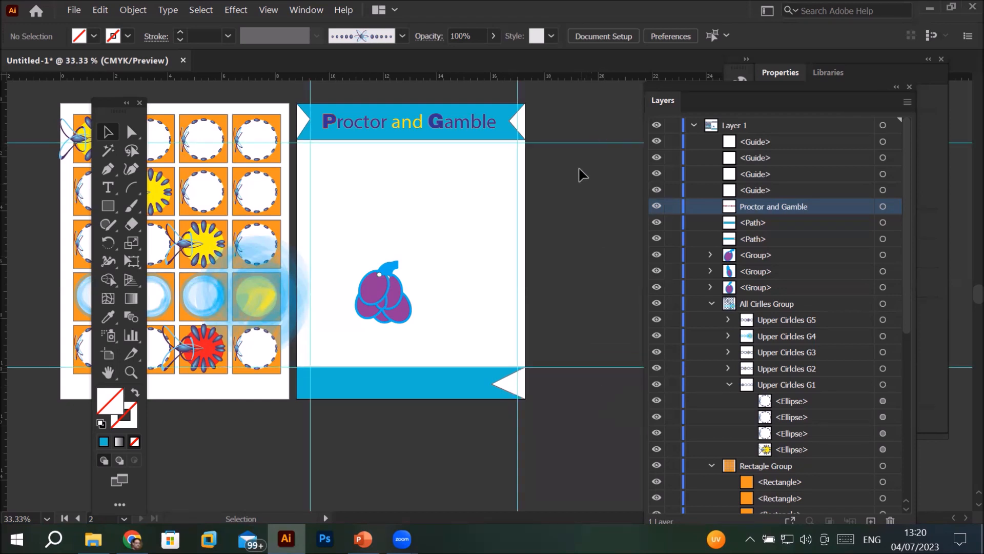
Step: Unlock the guides and move the upper horizontal guide onto the bottom edge of the second artboard's upper banner
{"action": "right_click", "coordinate": [571, 144]}
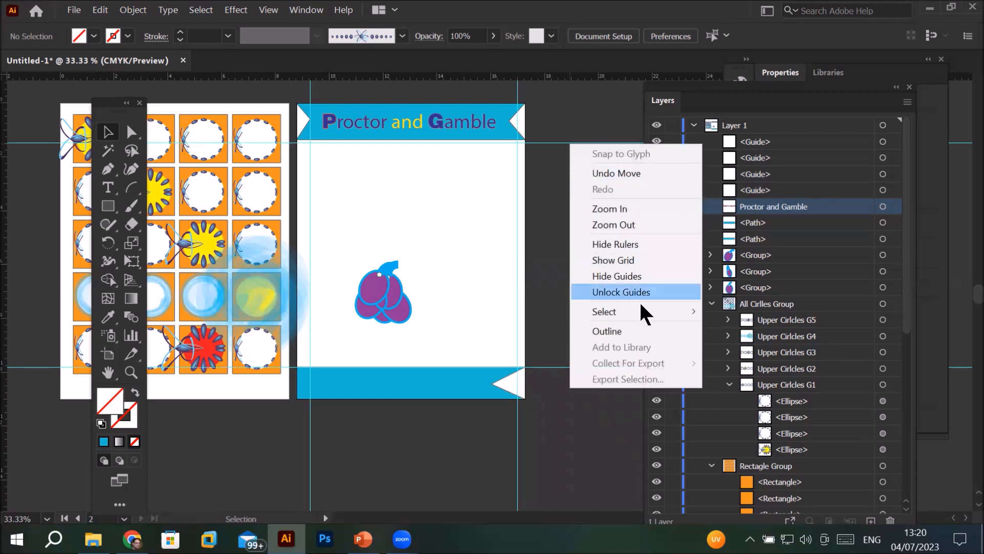
{"action": "left_click", "coordinate": [655, 291]}
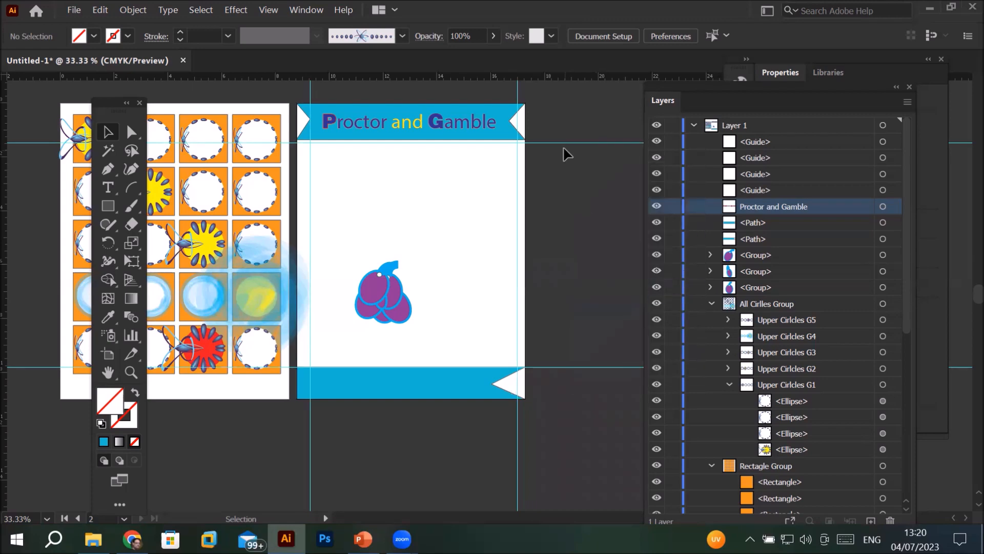
{"action": "scroll", "coordinate": [533, 139], "scroll_direction": "up", "scroll_amount": 2}
{"action": "scroll", "coordinate": [465, 140], "scroll_direction": "up", "scroll_amount": 4}
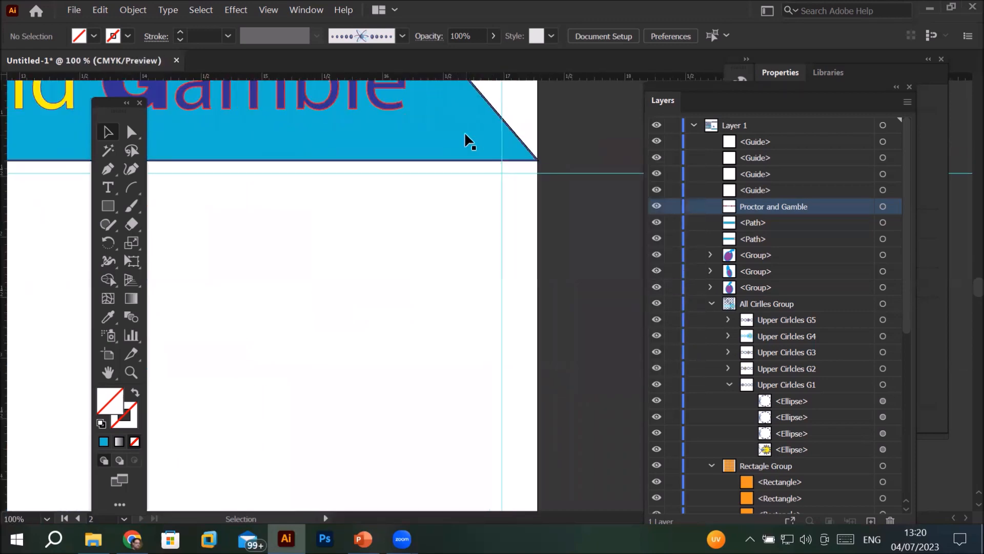
{"action": "left_click_drag", "start_coordinate": [480, 208], "coordinate": [488, 184]}
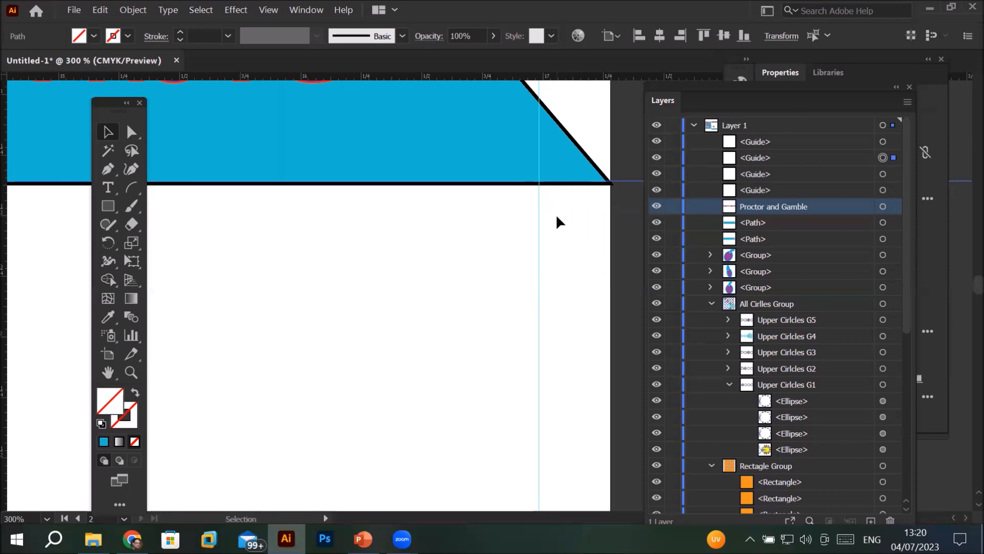
Step: Move the left vertical guide inward and add a horizontal and a vertical guide through the middle of the second artboard
{"action": "scroll", "coordinate": [624, 208], "scroll_direction": "down", "scroll_amount": 7, "text": "alt"}
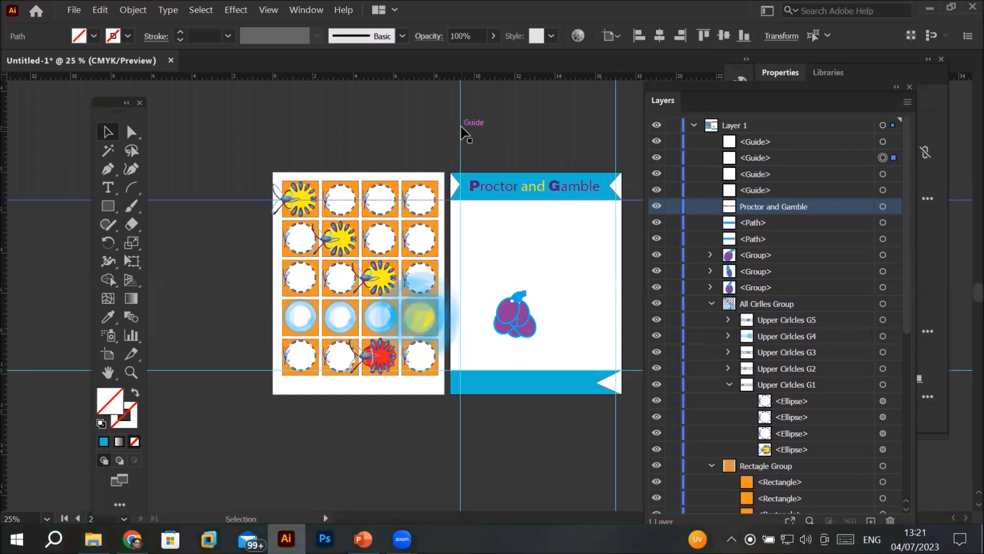
{"action": "mouse_move", "coordinate": [460, 127]}
{"action": "left_mouse_down"}
{"action": "mouse_move", "coordinate": [456, 135]}
{"action": "mouse_move", "coordinate": [532, 140]}
{"action": "left_mouse_up"}
{"action": "left_click_drag", "start_coordinate": [533, 139], "coordinate": [479, 163]}
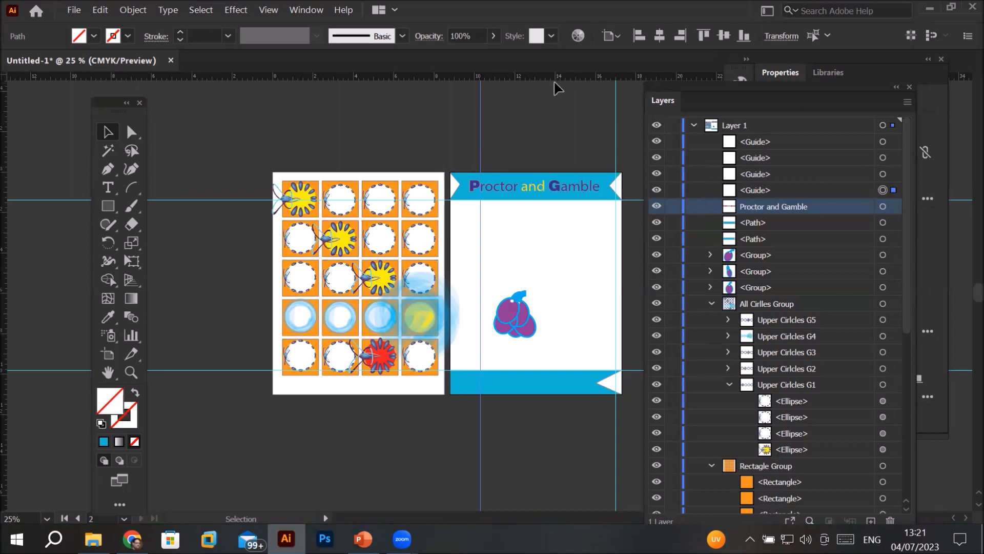
{"action": "left_click_drag", "start_coordinate": [558, 79], "coordinate": [556, 289]}
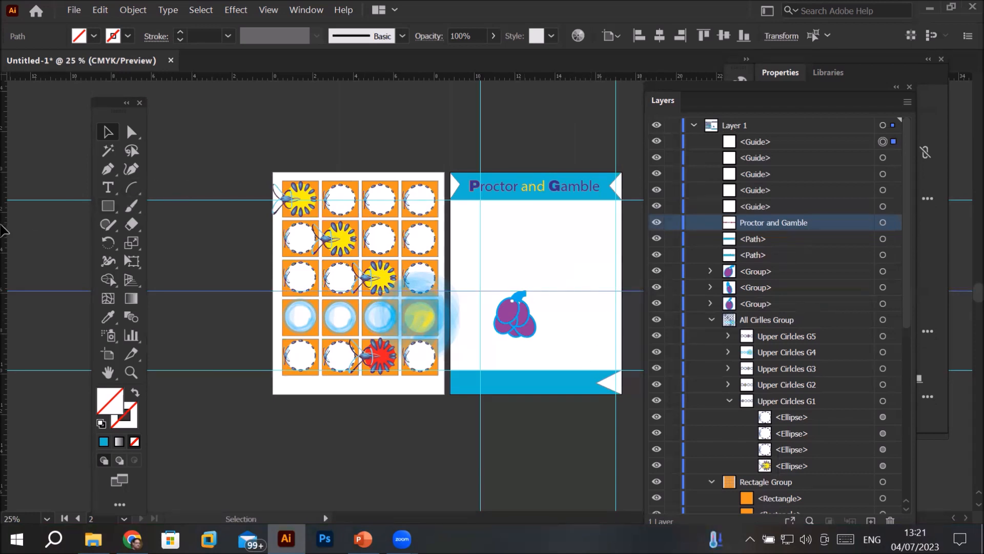
{"action": "left_click_drag", "start_coordinate": [65, 230], "coordinate": [534, 263]}
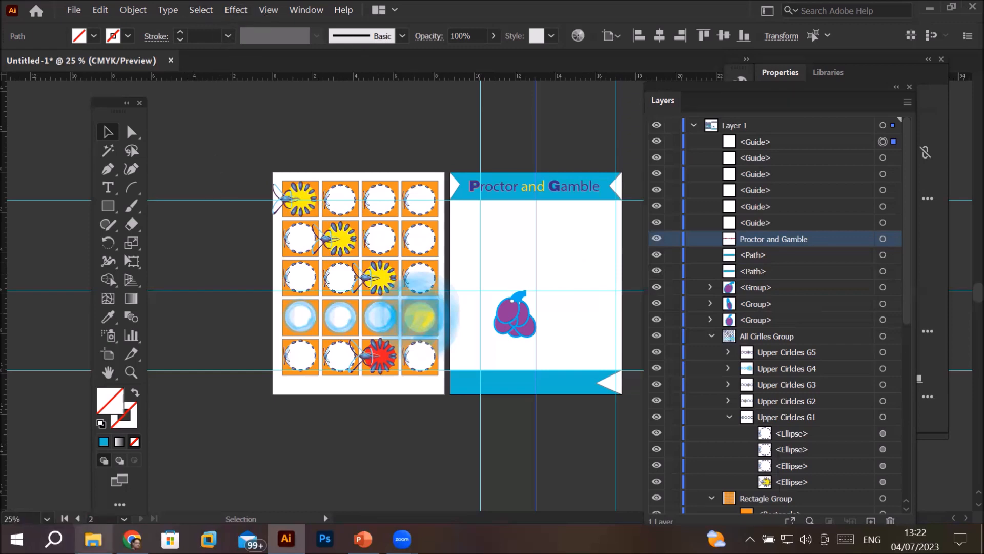
Step: Switch to File Explorer and open the Transparent PNG folder inside D:\_Graphics\Images
{"action": "left_click", "coordinate": [93, 538]}
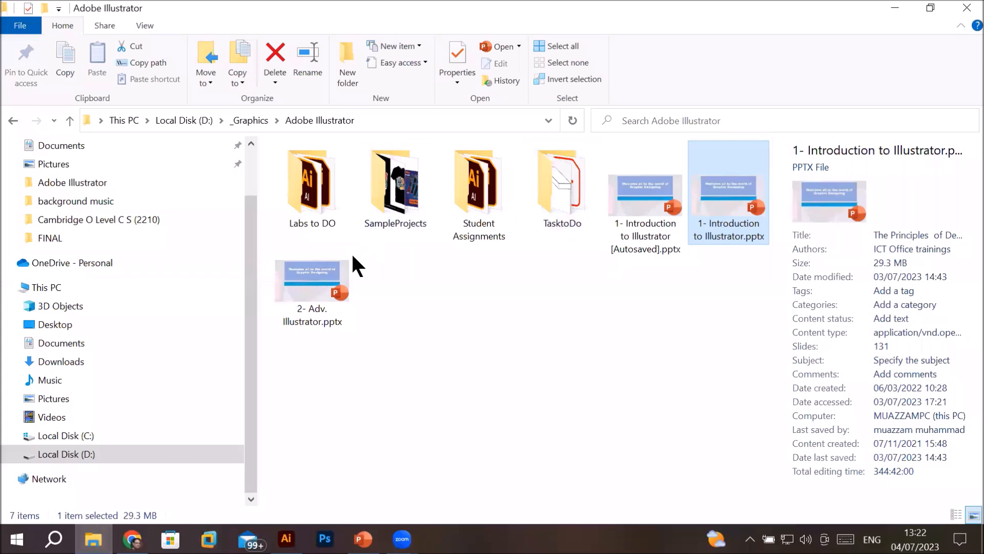
{"action": "left_click", "coordinate": [246, 120]}
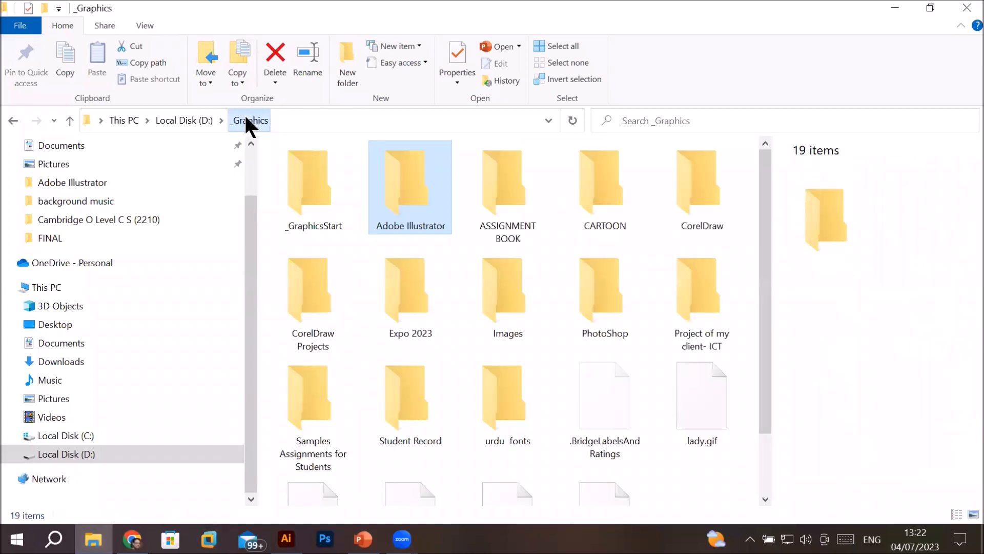
{"action": "double_click", "coordinate": [491, 282]}
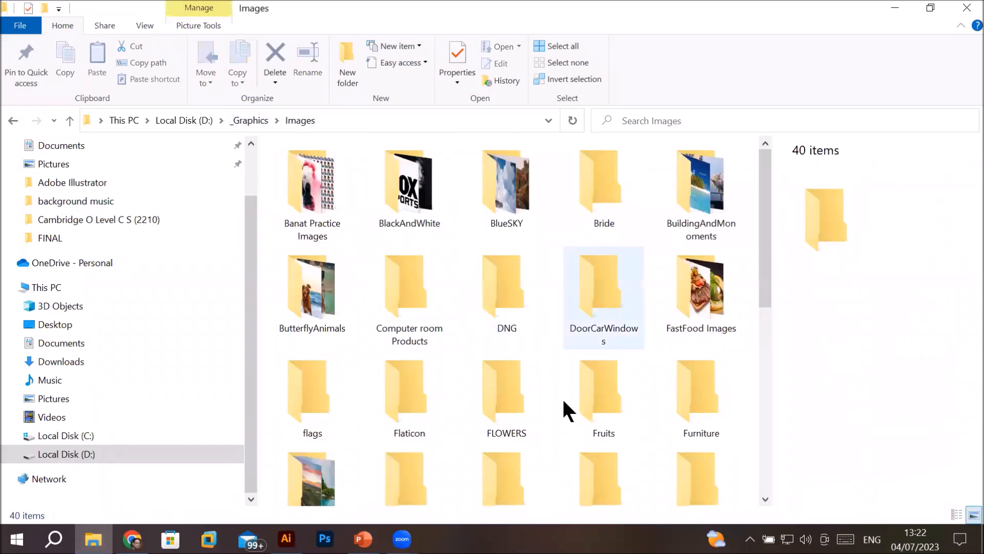
{"action": "scroll", "coordinate": [560, 402], "scroll_direction": "down", "scroll_amount": 8}
{"action": "double_click", "coordinate": [504, 218]}
Step: Bring the shopping family image pngwing.com (10).png from the folder into the Illustrator document, onto the second artboard
{"action": "scroll", "coordinate": [649, 369], "scroll_direction": "down", "scroll_amount": 5}
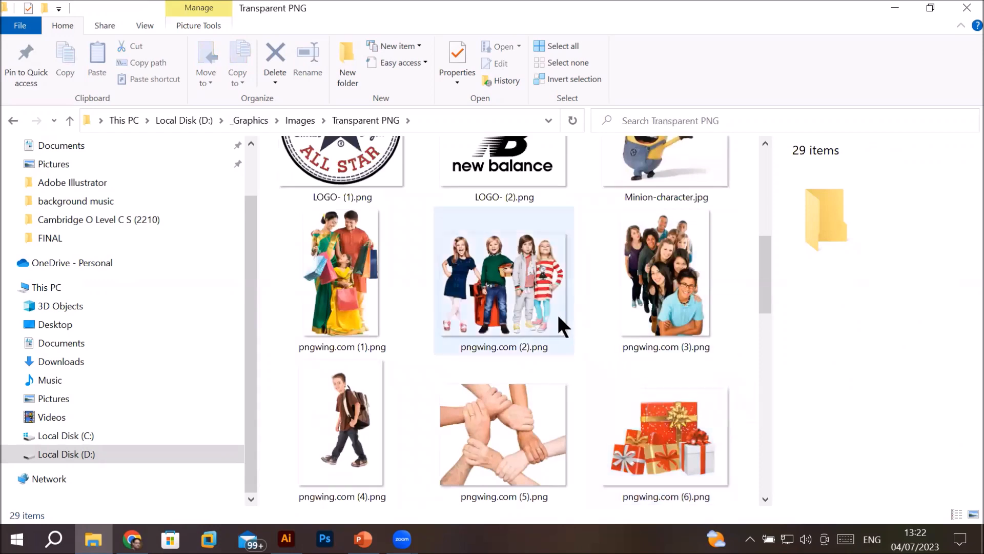
{"action": "scroll", "coordinate": [552, 308], "scroll_direction": "down", "scroll_amount": 3}
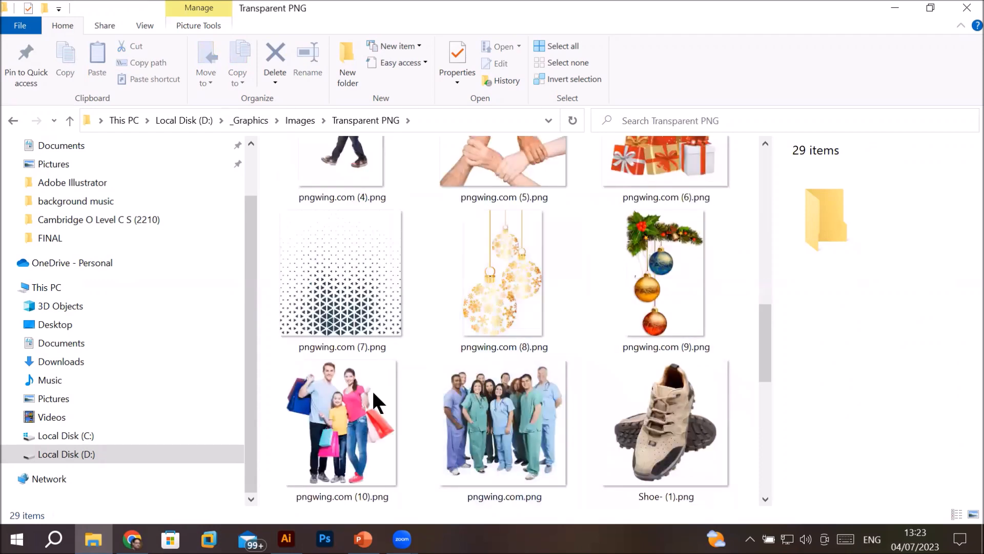
{"action": "left_click", "coordinate": [338, 411]}
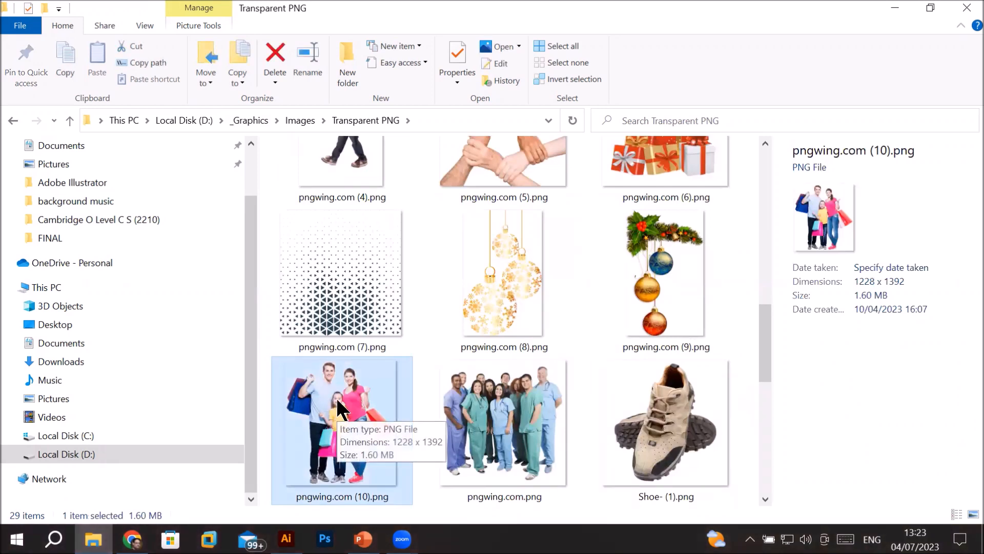
{"action": "left_click_drag", "start_coordinate": [338, 410], "coordinate": [585, 265]}
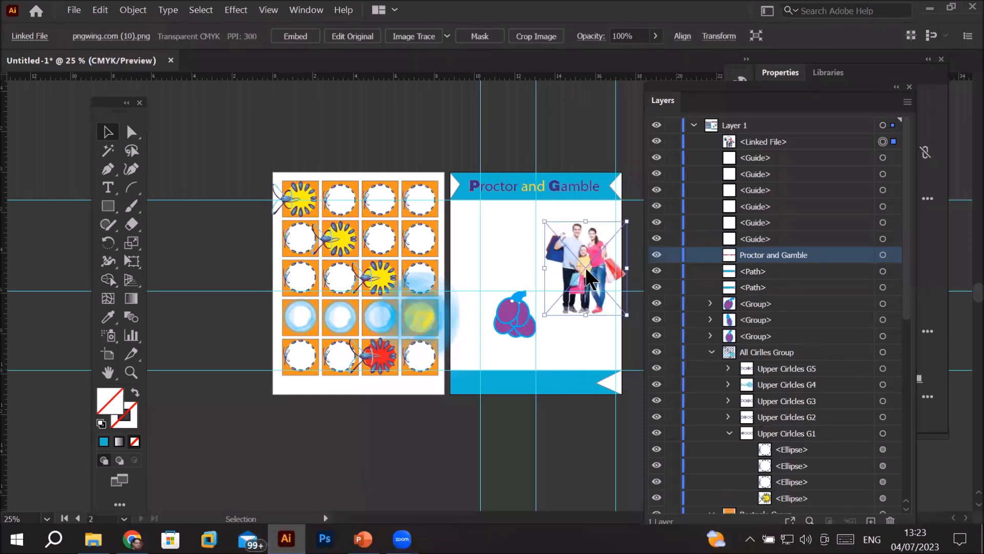
Step: Move the family image into the second artboard's upper-right quadrant and reduce its height to fit between the horizontal guides
{"action": "scroll", "coordinate": [621, 241], "scroll_direction": "up", "scroll_amount": 3, "text": "alt"}
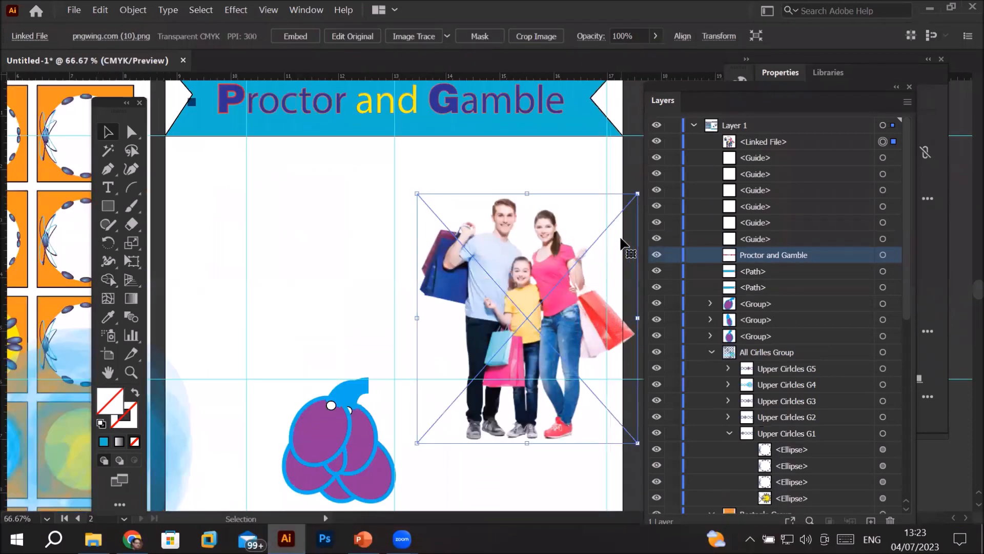
{"action": "left_click_drag", "start_coordinate": [510, 290], "coordinate": [495, 225]}
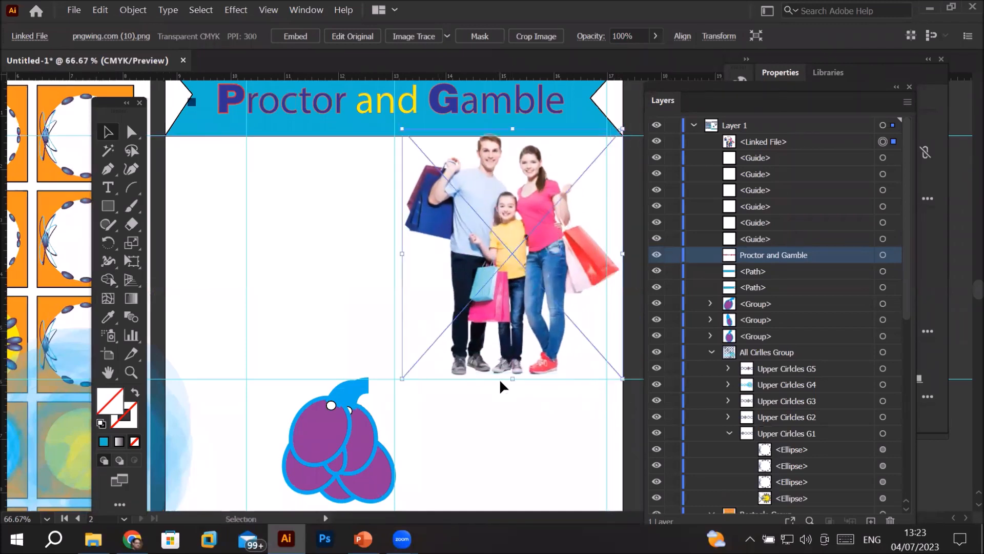
{"action": "left_click_drag", "start_coordinate": [518, 375], "coordinate": [507, 350]}
{"action": "left_click_drag", "start_coordinate": [513, 129], "coordinate": [512, 149]}
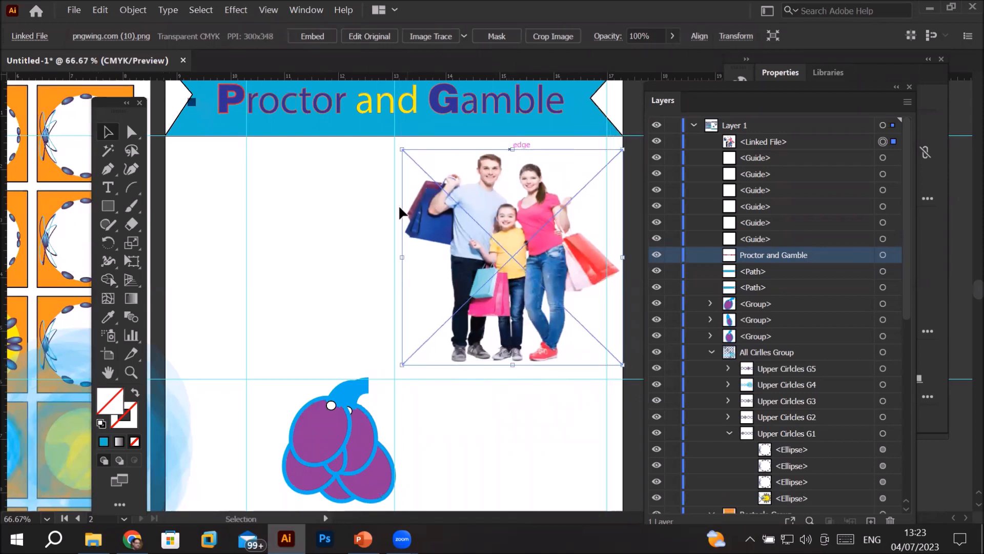
{"action": "left_click_drag", "start_coordinate": [510, 257], "coordinate": [508, 254]}
Step: Start placing a file and browse to the Images folder in D:\_Graphics
{"action": "key", "text": "ctrl+minus"}
{"action": "key", "text": "ctrl+minus"}
{"action": "key", "text": "ctrl+minus"}
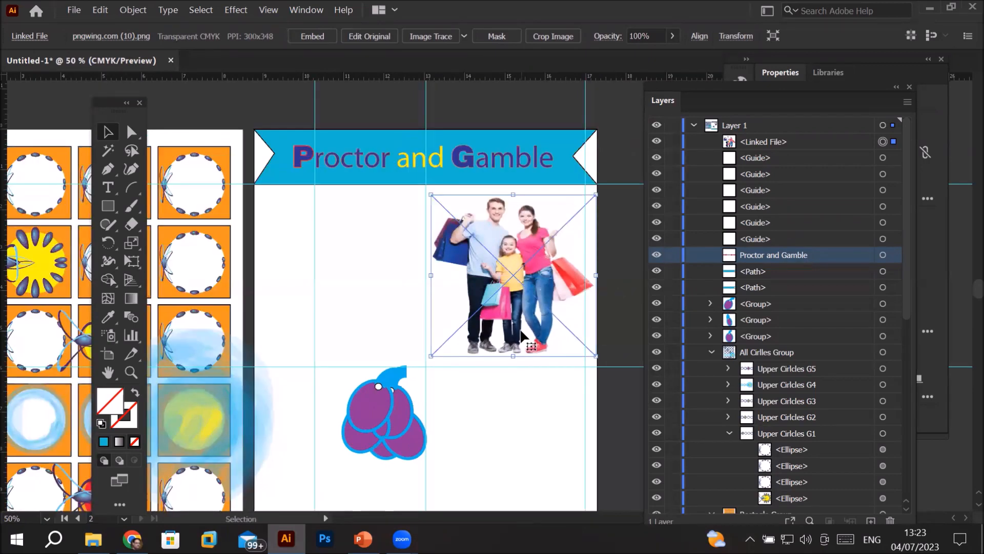
{"action": "scroll", "coordinate": [536, 405], "scroll_direction": "up", "scroll_amount": 2}
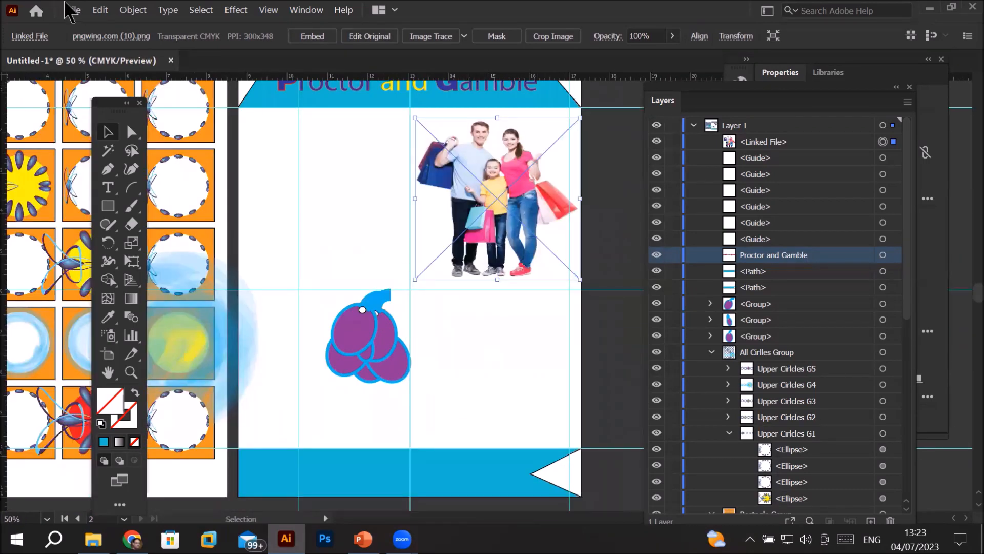
{"action": "left_click", "coordinate": [72, 15]}
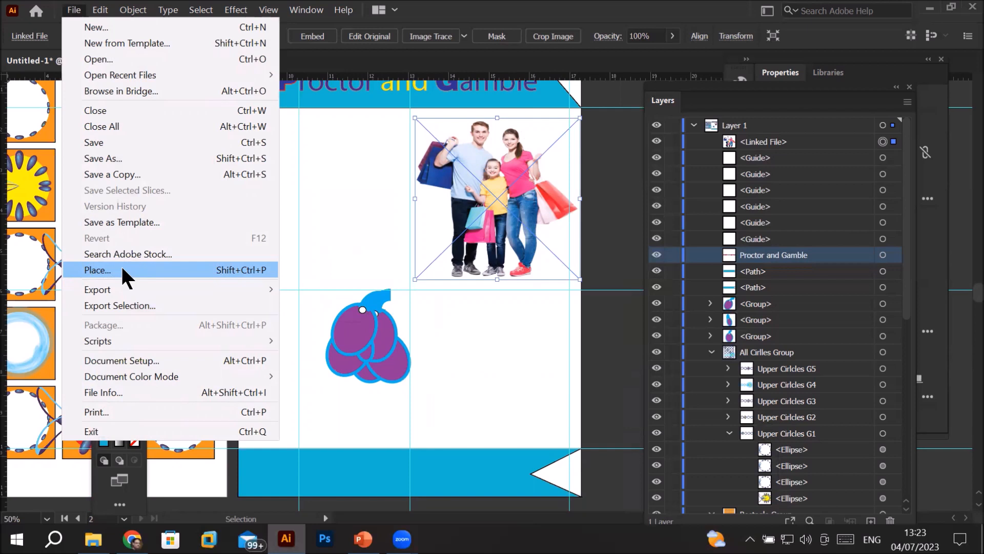
{"action": "left_click", "coordinate": [251, 273]}
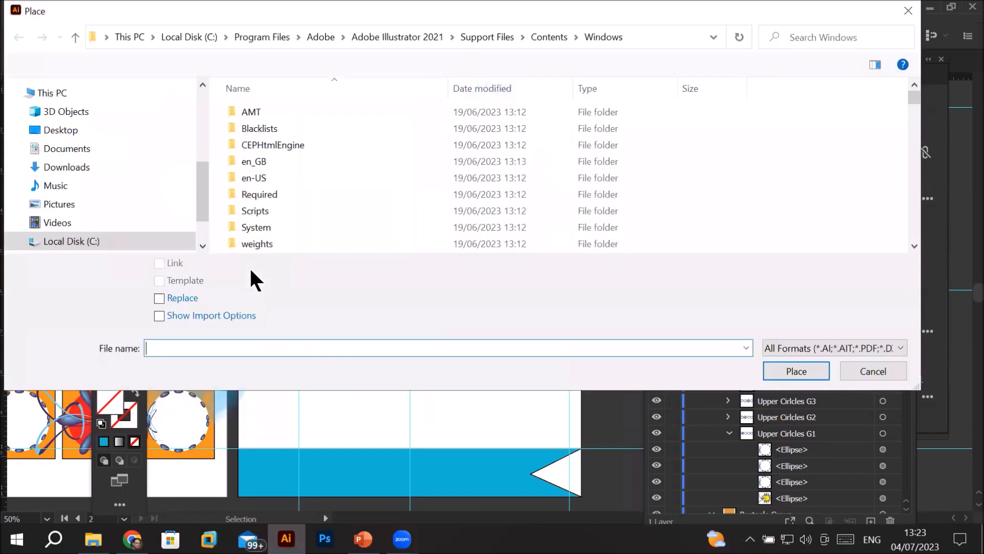
{"action": "left_click", "coordinate": [60, 131]}
{"action": "left_click", "coordinate": [84, 241]}
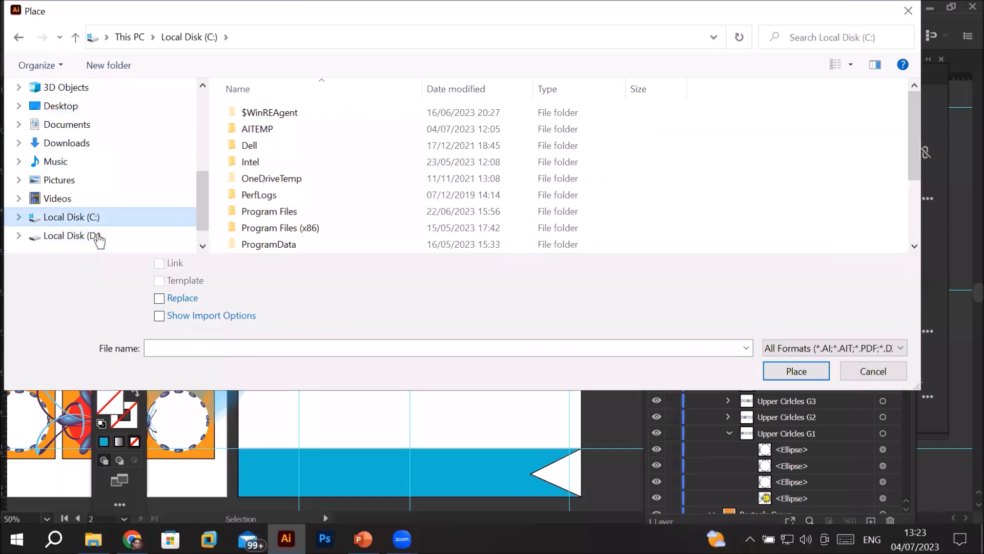
{"action": "left_click", "coordinate": [97, 237]}
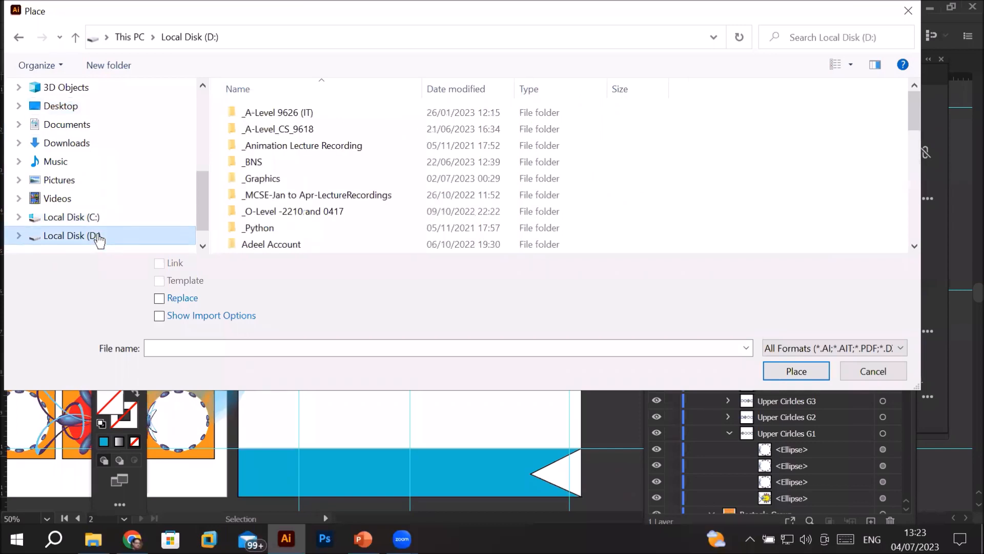
{"action": "double_click", "coordinate": [247, 178]}
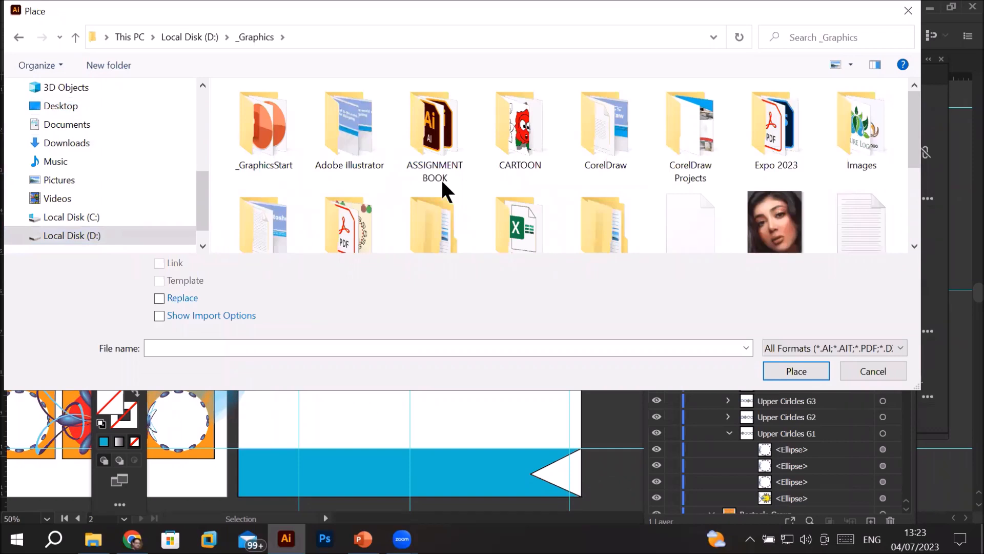
{"action": "double_click", "coordinate": [874, 125]}
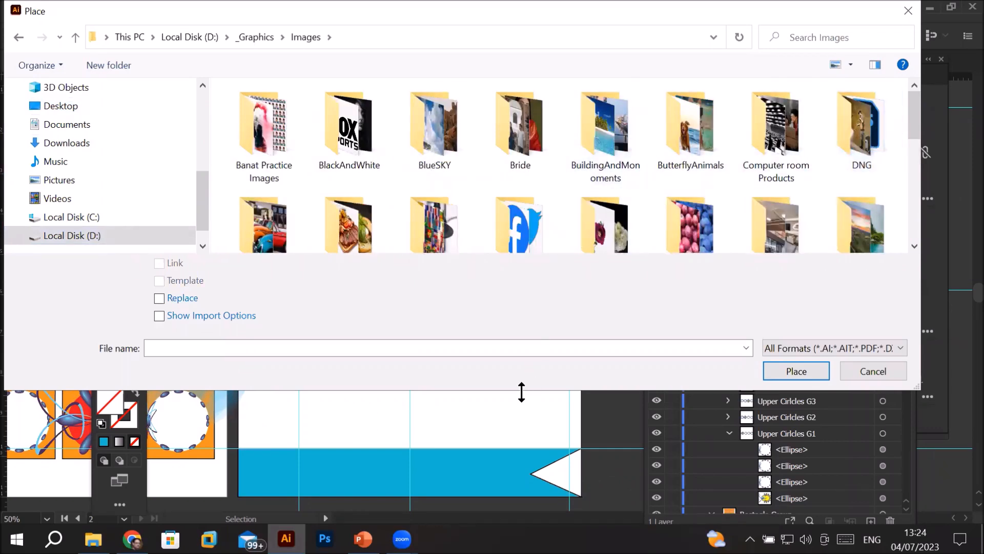
Step: Enlarge the Place dialog and open the Transparent PNG folder
{"action": "left_click_drag", "start_coordinate": [522, 391], "coordinate": [522, 473]}
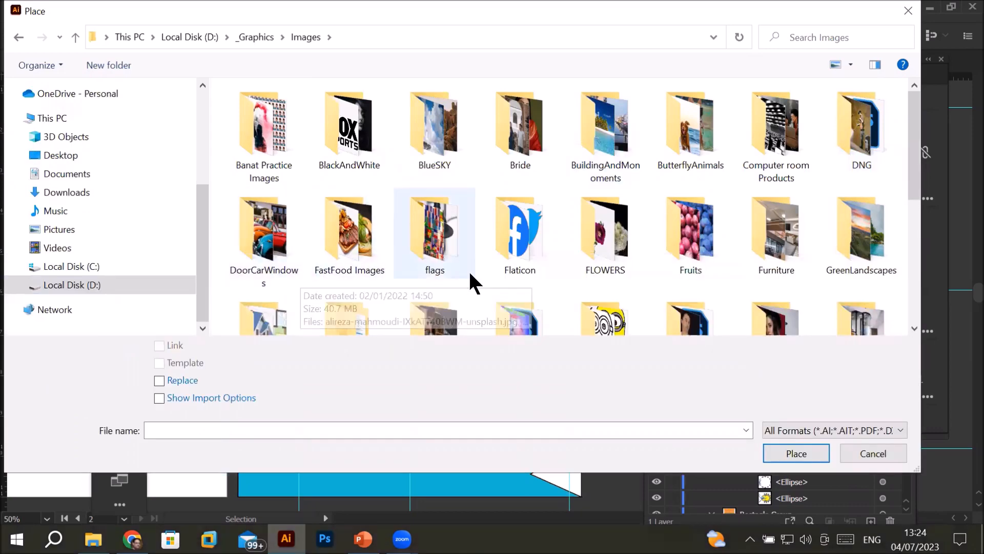
{"action": "scroll", "coordinate": [468, 269], "scroll_direction": "down", "scroll_amount": 3}
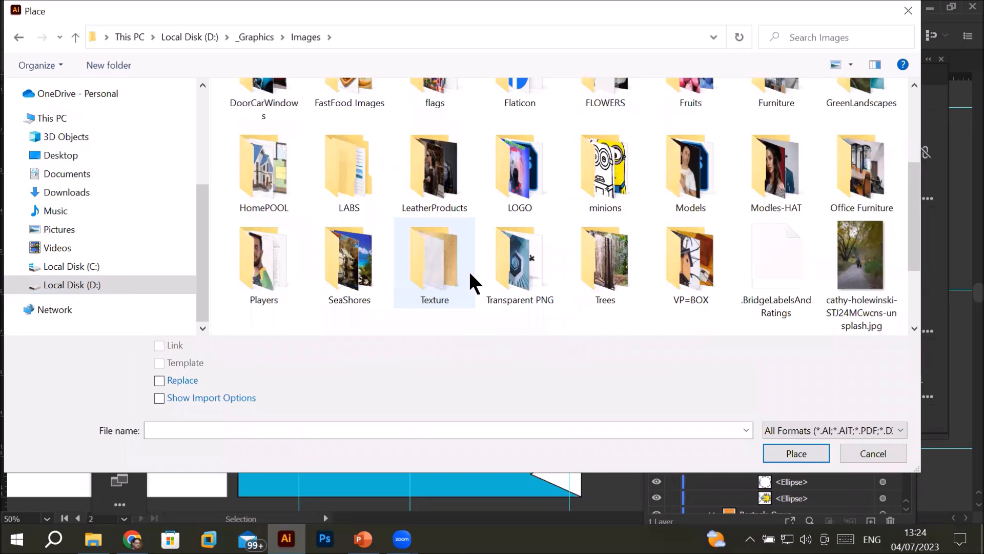
{"action": "left_click", "coordinate": [512, 284]}
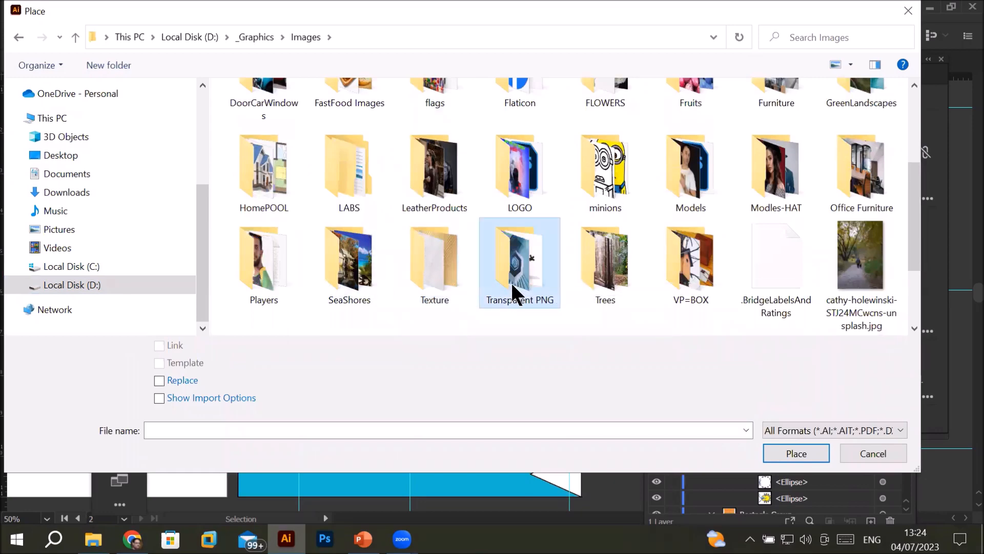
{"action": "double_click", "coordinate": [512, 286]}
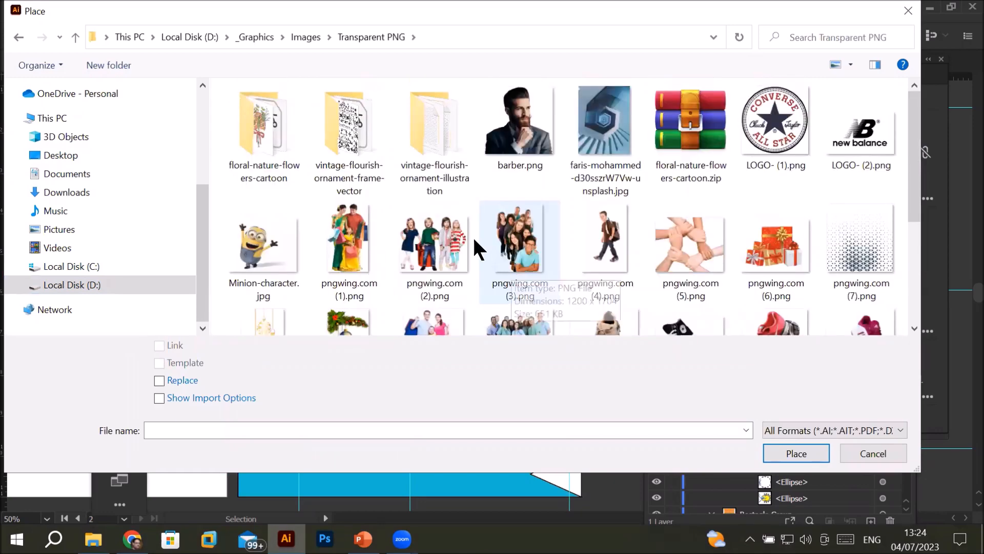
{"action": "left_click", "coordinate": [361, 244]}
{"action": "left_click_drag", "start_coordinate": [352, 240], "coordinate": [358, 266]}
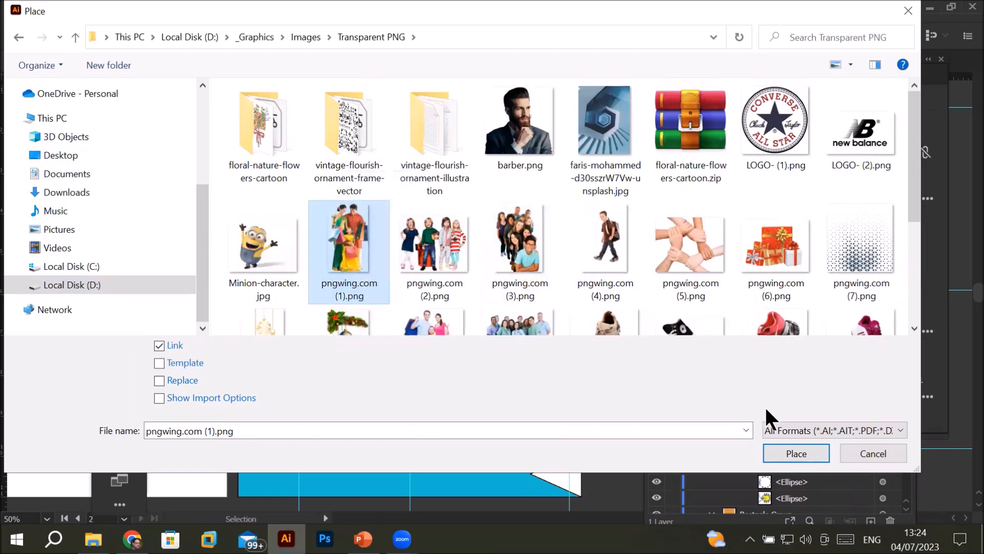
{"action": "left_click", "coordinate": [802, 451]}
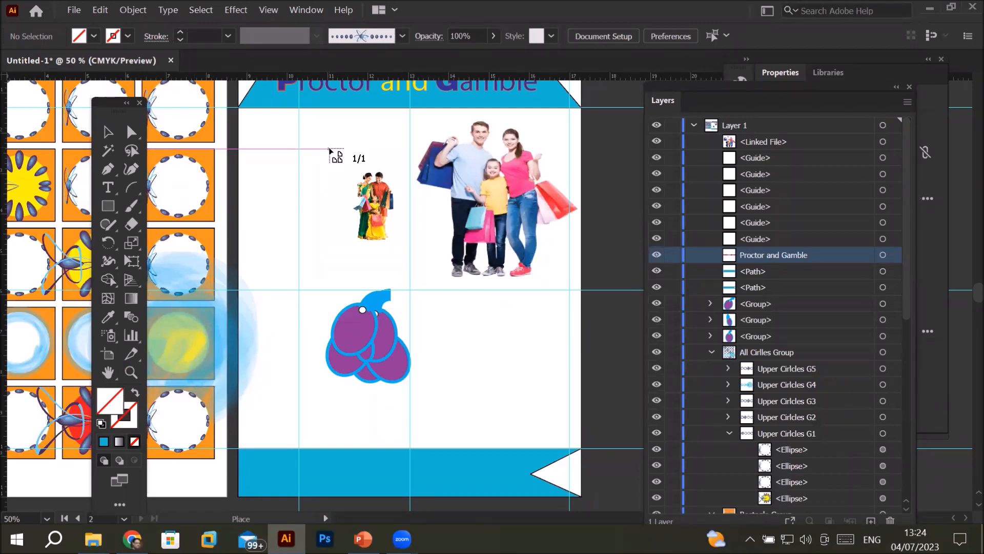
{"action": "key", "text": "Escape"}
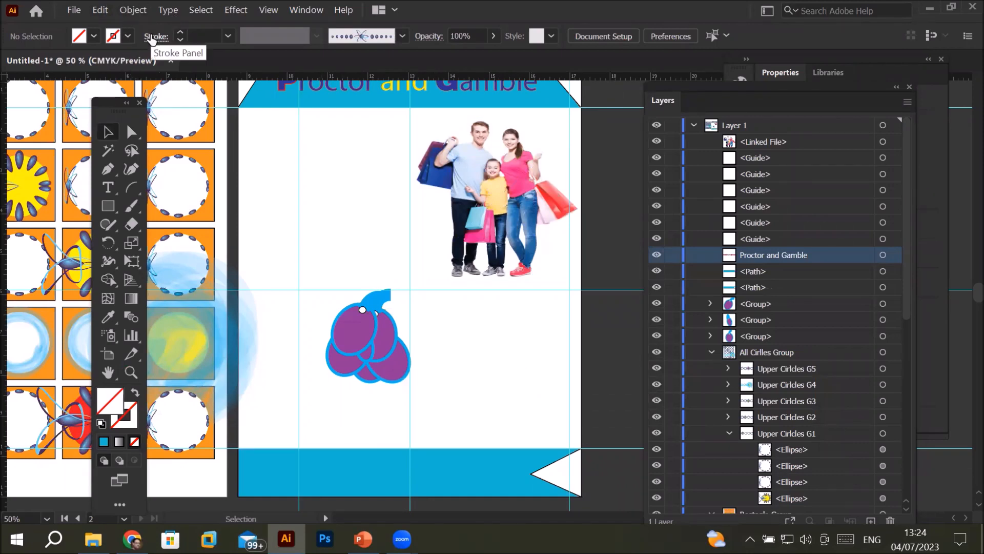
Step: Load pngwing.com (1).png, pngwing.com (3).png and pngwing.com (6).png from the Transparent PNG folder for placing as linked files
{"action": "left_click", "coordinate": [74, 12]}
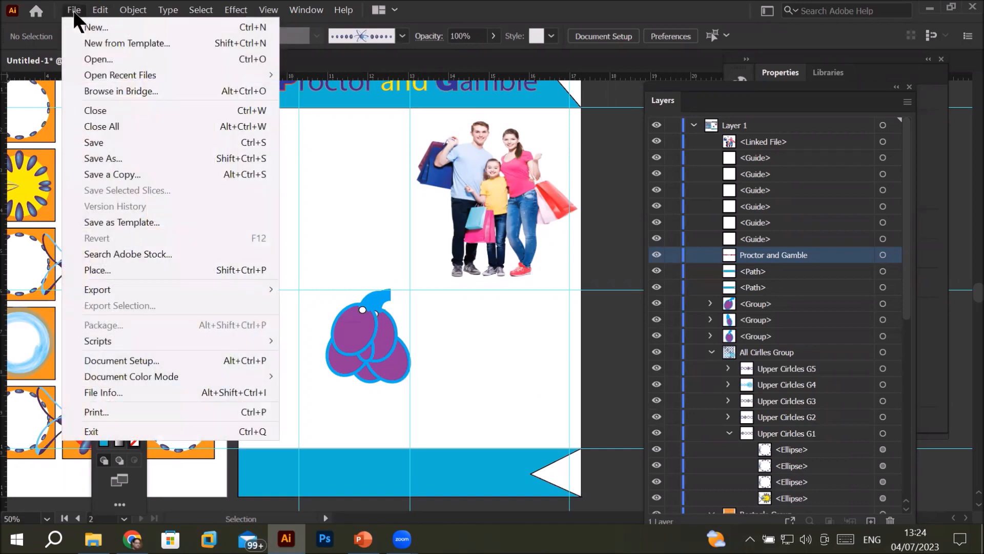
{"action": "left_click", "coordinate": [140, 269]}
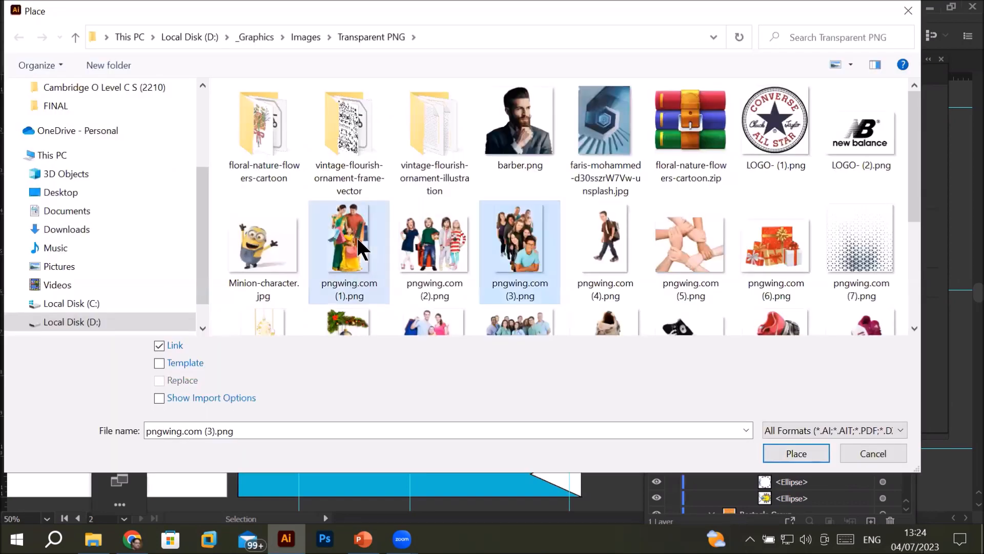
{"action": "left_click", "coordinate": [356, 236], "text": "ctrl"}
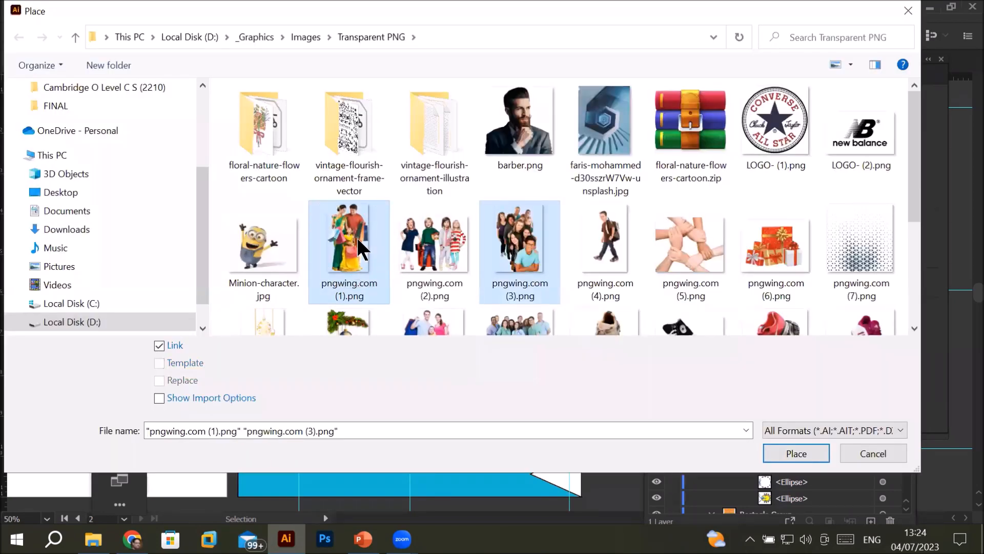
{"action": "left_click", "coordinate": [244, 241], "text": "ctrl"}
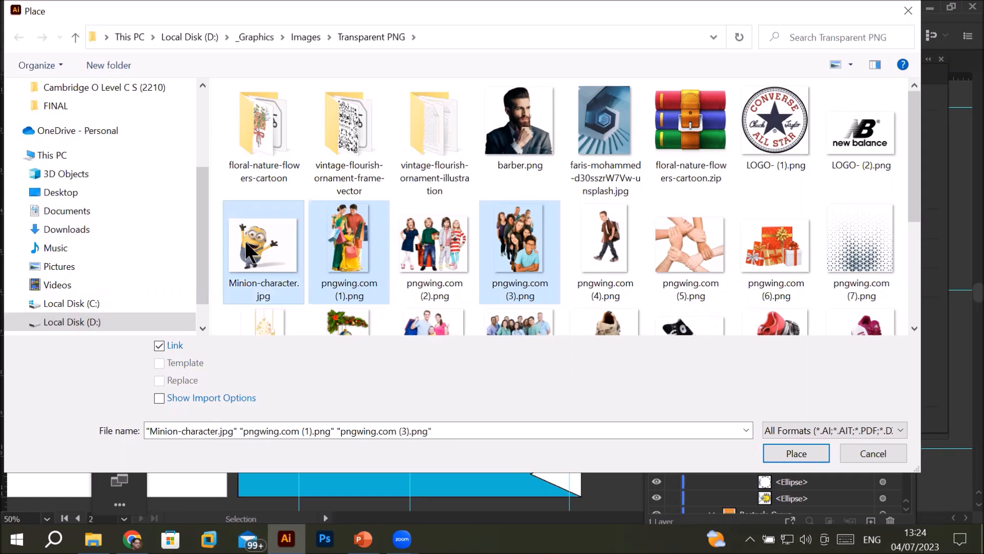
{"action": "left_click", "coordinate": [244, 240], "text": "ctrl"}
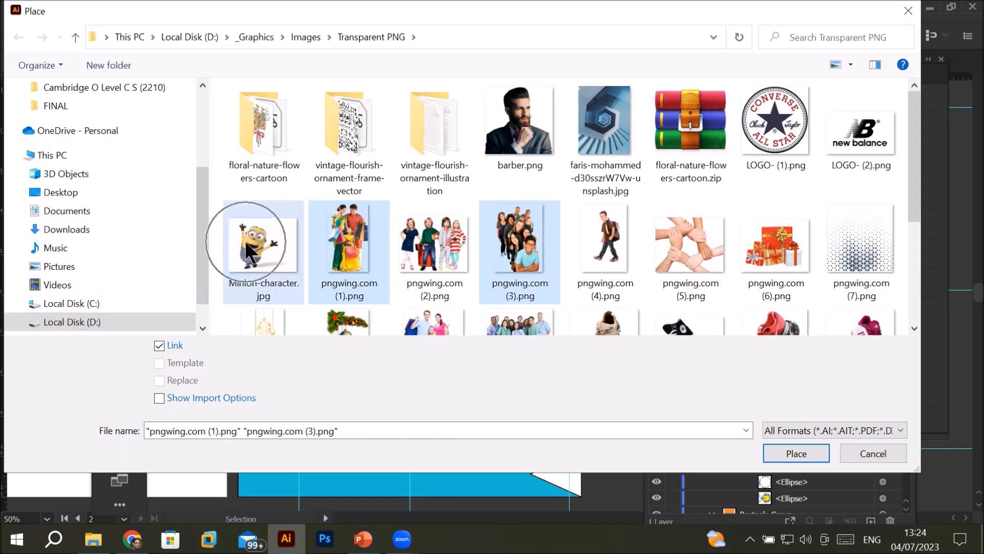
{"action": "left_click", "coordinate": [605, 259], "text": "ctrl"}
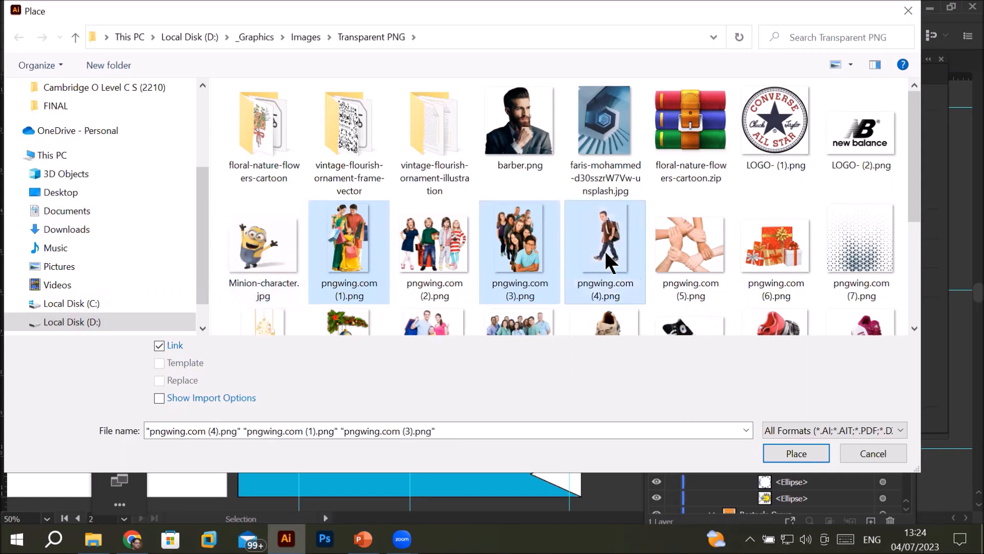
{"action": "left_click", "coordinate": [605, 249], "text": "ctrl"}
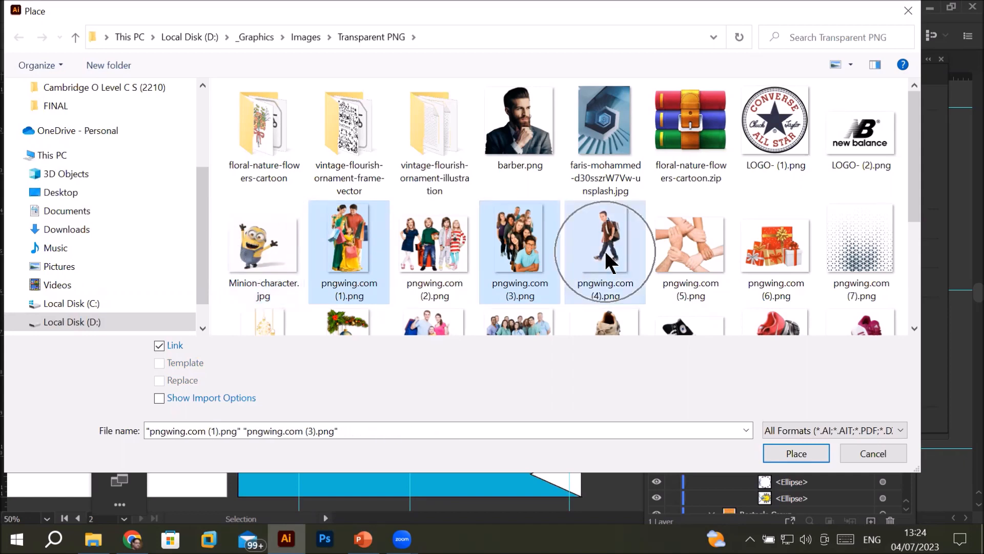
{"action": "left_click", "coordinate": [774, 248], "text": "ctrl"}
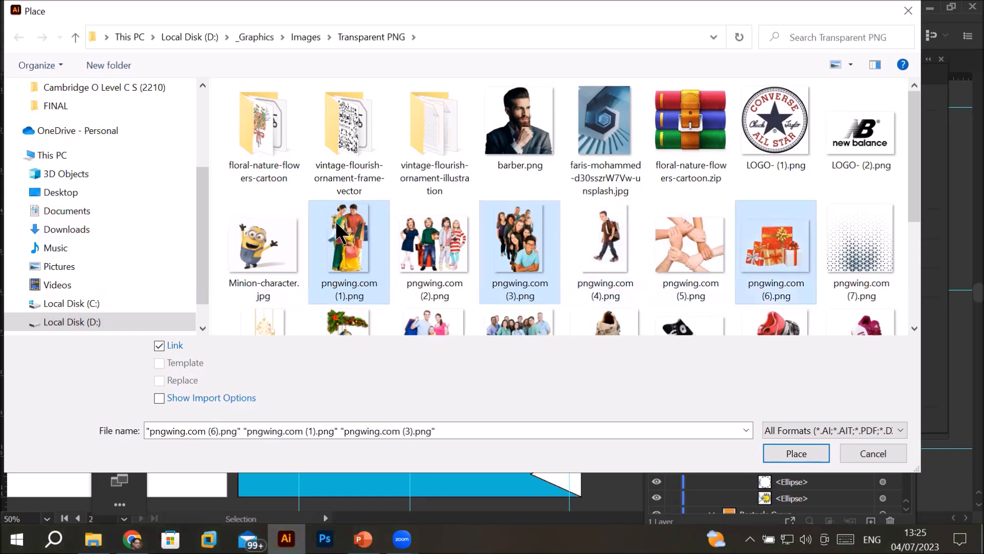
{"action": "left_click", "coordinate": [806, 456]}
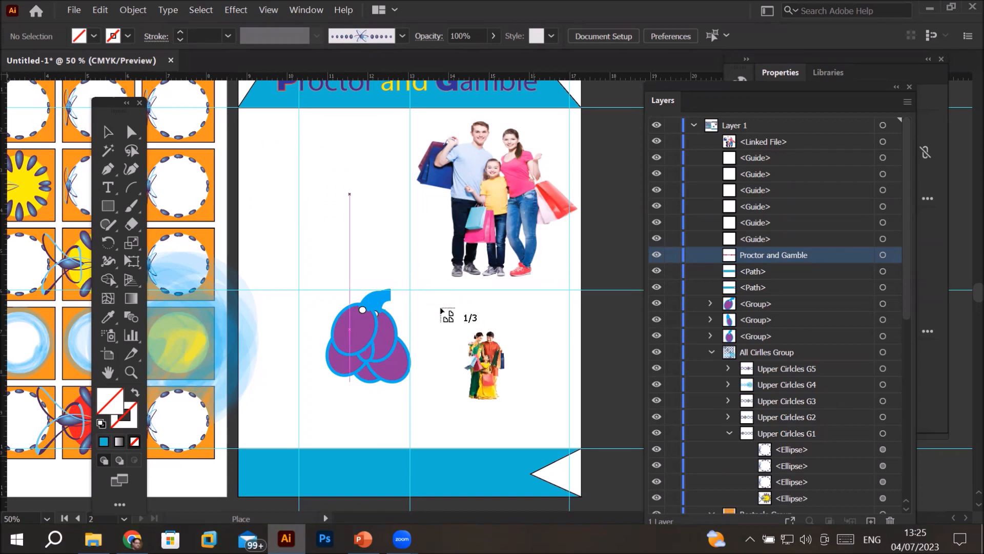
Step: Place the traditionally dressed family in the second artboard's lower-right quadrant, the group of young people upper-left and the gift boxes lower-left
{"action": "left_click_drag", "start_coordinate": [442, 298], "coordinate": [563, 433]}
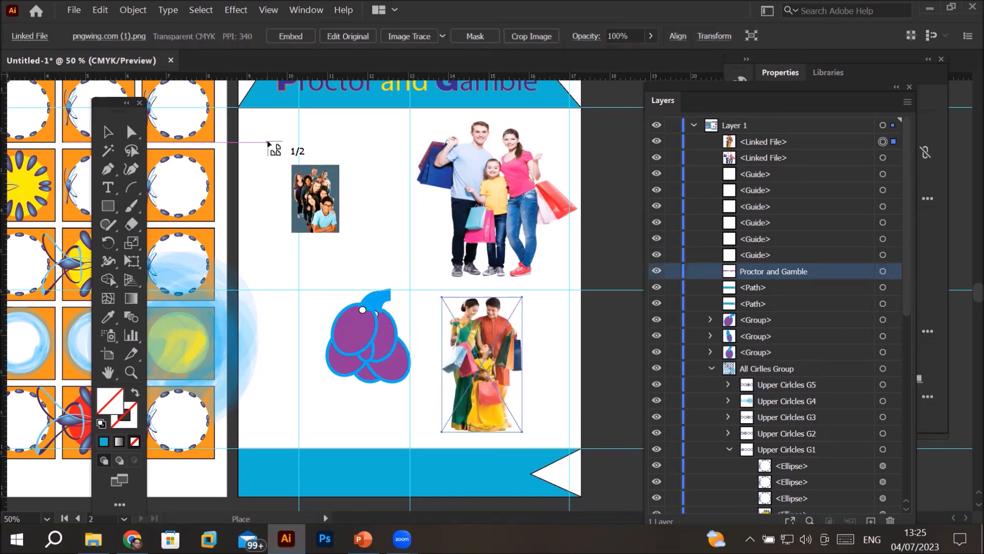
{"action": "left_click_drag", "start_coordinate": [262, 119], "coordinate": [404, 281]}
{"action": "left_click_drag", "start_coordinate": [277, 328], "coordinate": [339, 431]}
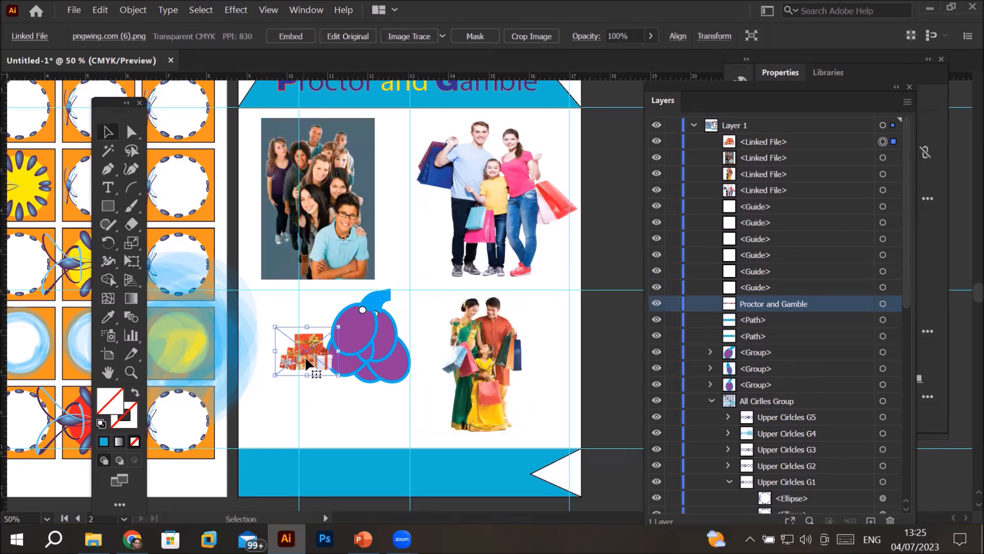
Step: Enlarge the gift boxes slightly and move them lower, shift the lower family about 0.32 in right, and nudge the group photo up and right
{"action": "left_click_drag", "start_coordinate": [308, 360], "coordinate": [337, 358]}
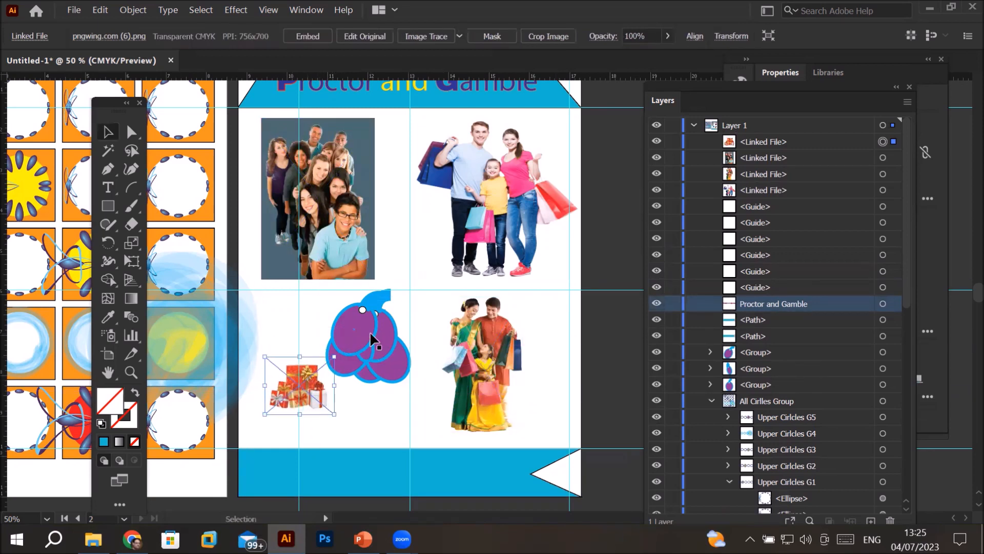
{"action": "left_click", "coordinate": [493, 352]}
{"action": "left_click_drag", "start_coordinate": [494, 351], "coordinate": [507, 351]}
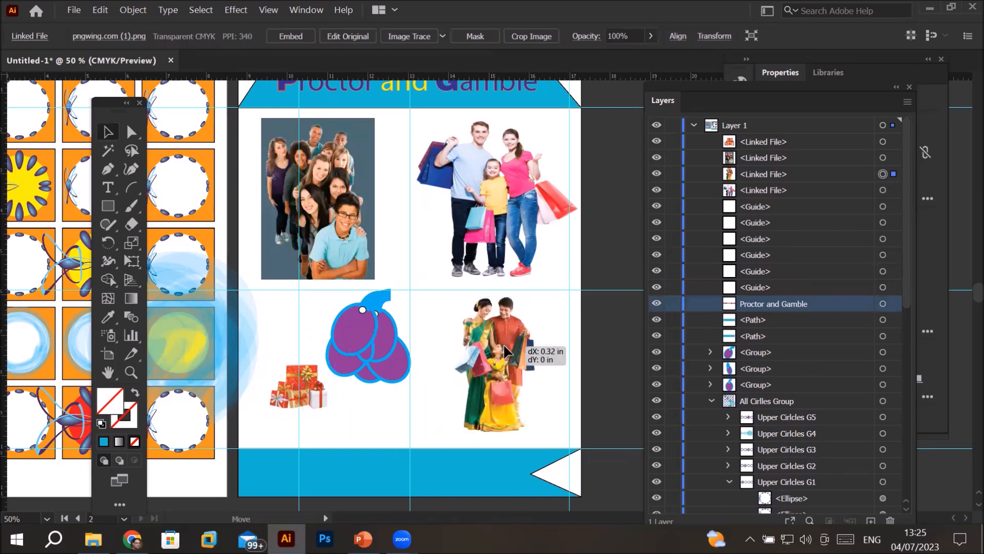
{"action": "left_click_drag", "start_coordinate": [321, 222], "coordinate": [332, 214]}
{"action": "left_click", "coordinate": [442, 340]}
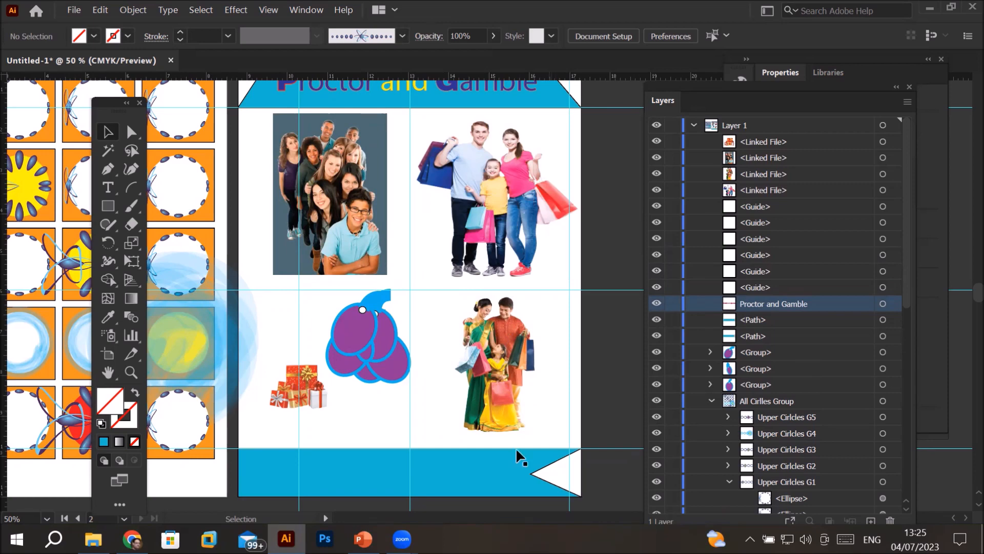
Step: Switch to the PowerPoint presentation and go back to slide 24, High Resolution Image resources
{"action": "left_click", "coordinate": [363, 539]}
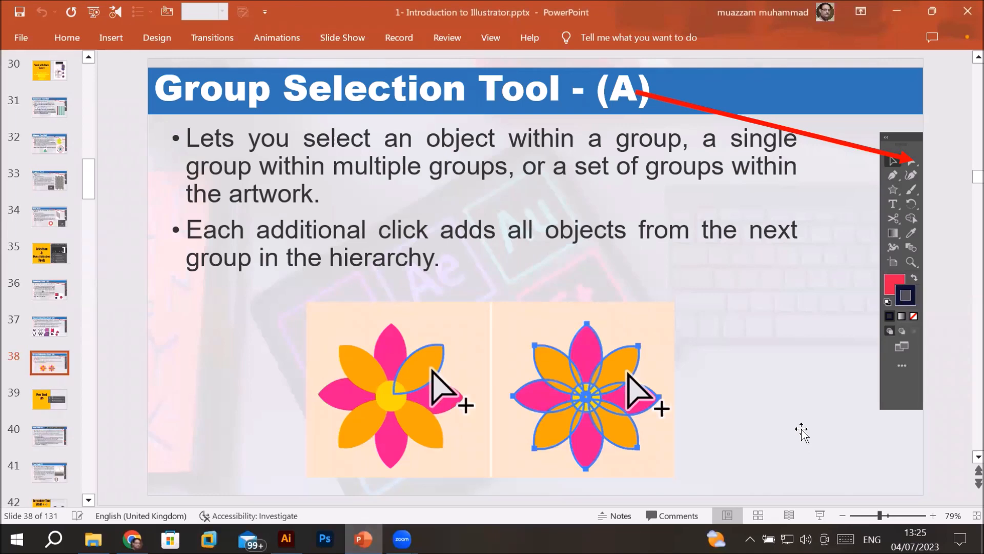
{"action": "scroll", "coordinate": [802, 432], "scroll_direction": "up", "scroll_amount": 3}
{"action": "scroll", "coordinate": [802, 432], "scroll_direction": "up", "scroll_amount": 4}
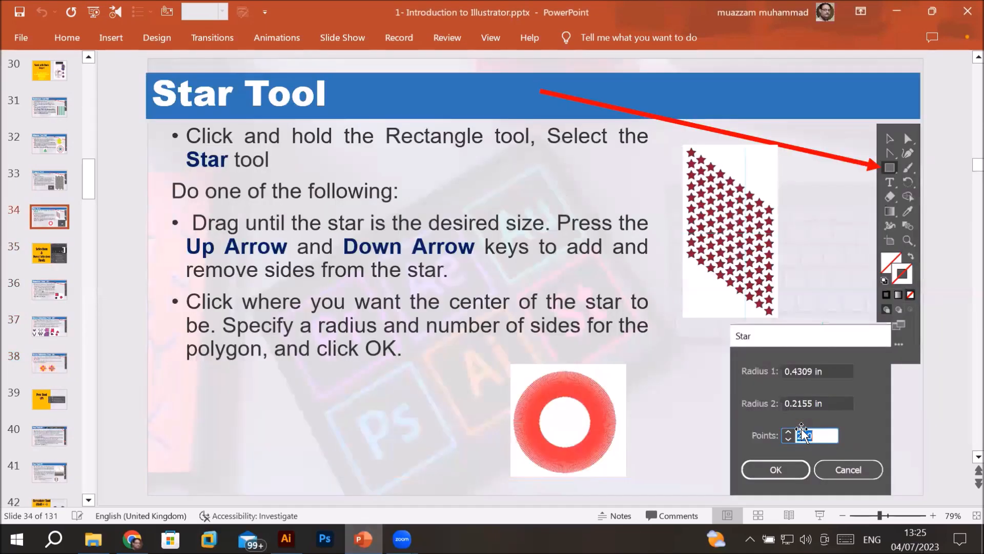
{"action": "scroll", "coordinate": [803, 432], "scroll_direction": "up", "scroll_amount": 1}
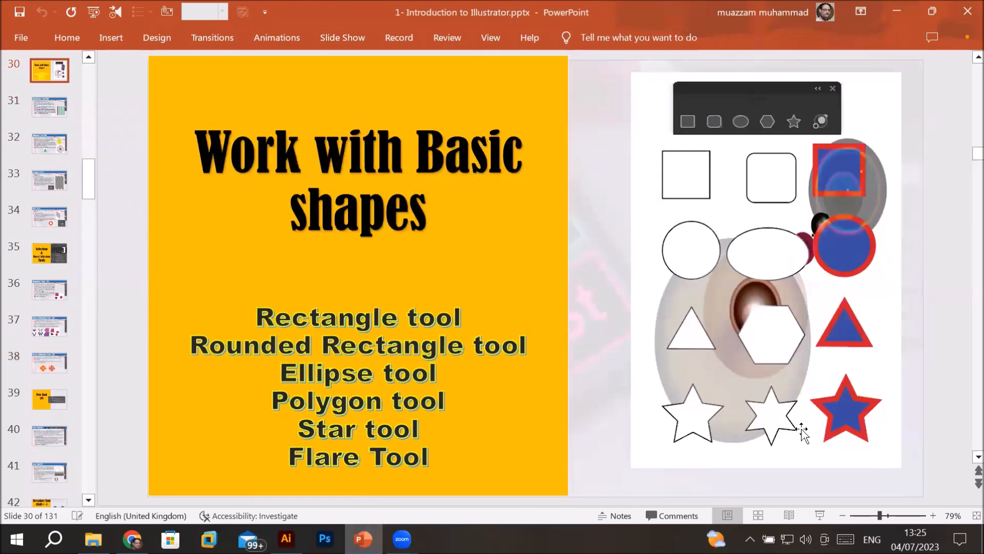
{"action": "scroll", "coordinate": [803, 433], "scroll_direction": "up", "scroll_amount": 4}
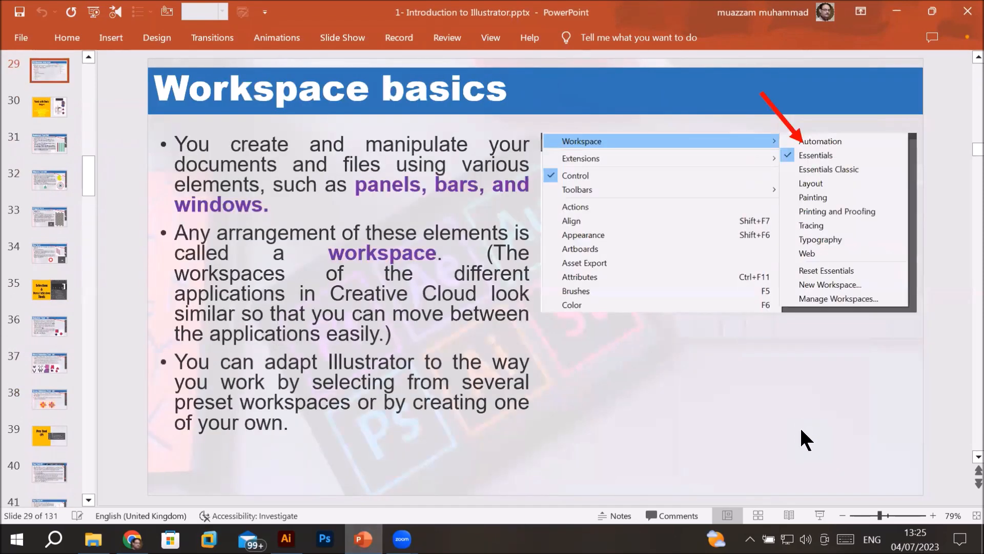
{"action": "scroll", "coordinate": [802, 436], "scroll_direction": "up", "scroll_amount": 2}
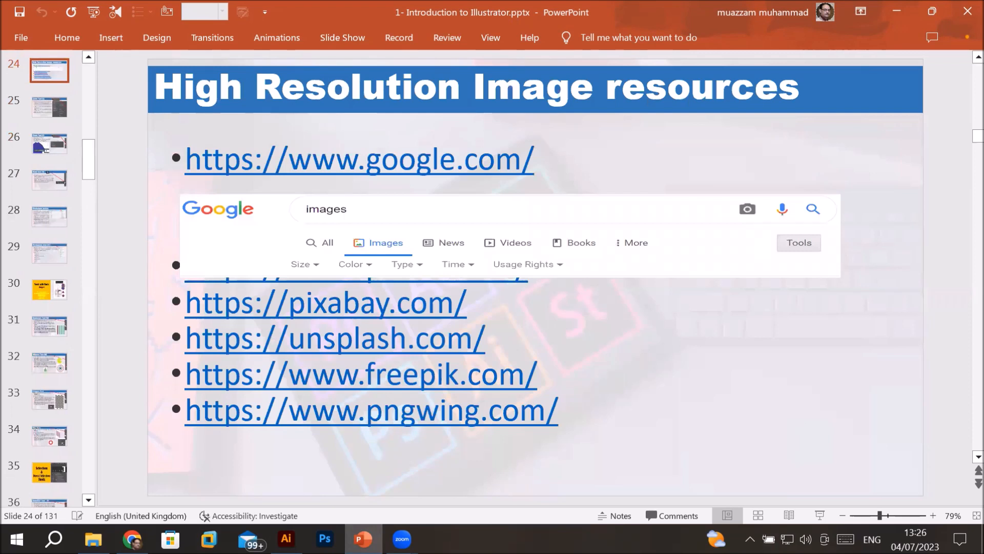
Step: Highlight the unsplash, freepik and pngwing site names in the slide's list of image resources
{"action": "left_click_drag", "start_coordinate": [290, 338], "coordinate": [408, 340]}
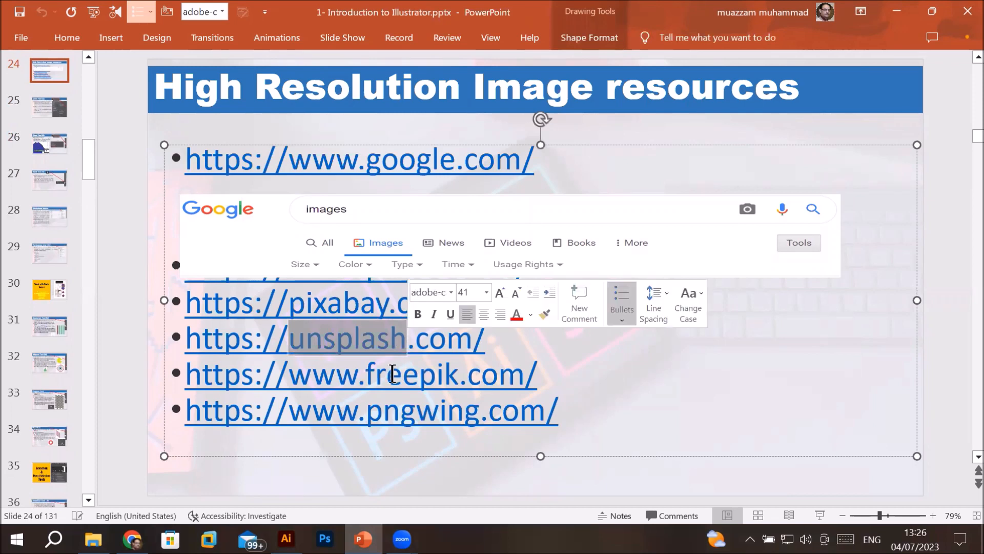
{"action": "left_click_drag", "start_coordinate": [366, 374], "coordinate": [456, 374]}
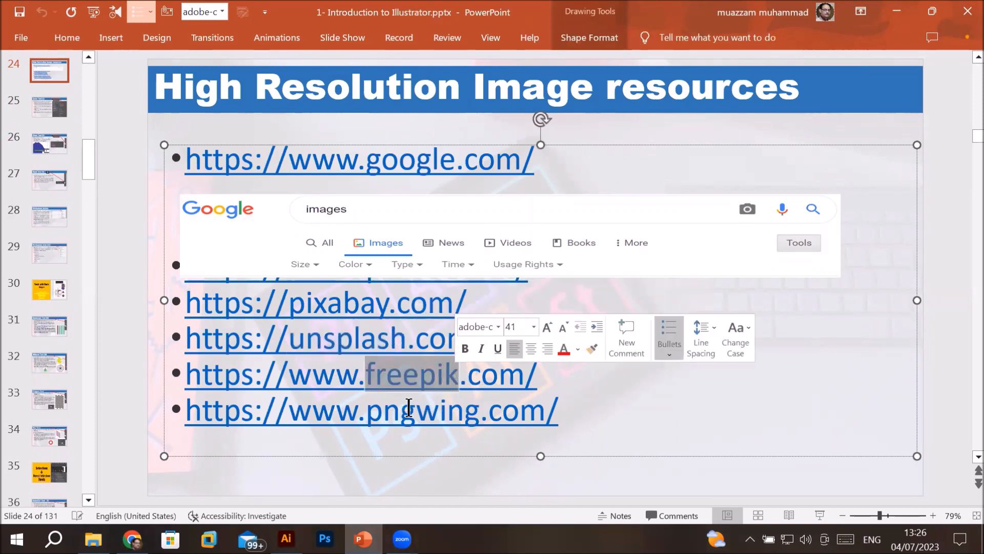
{"action": "left_click_drag", "start_coordinate": [366, 413], "coordinate": [496, 417]}
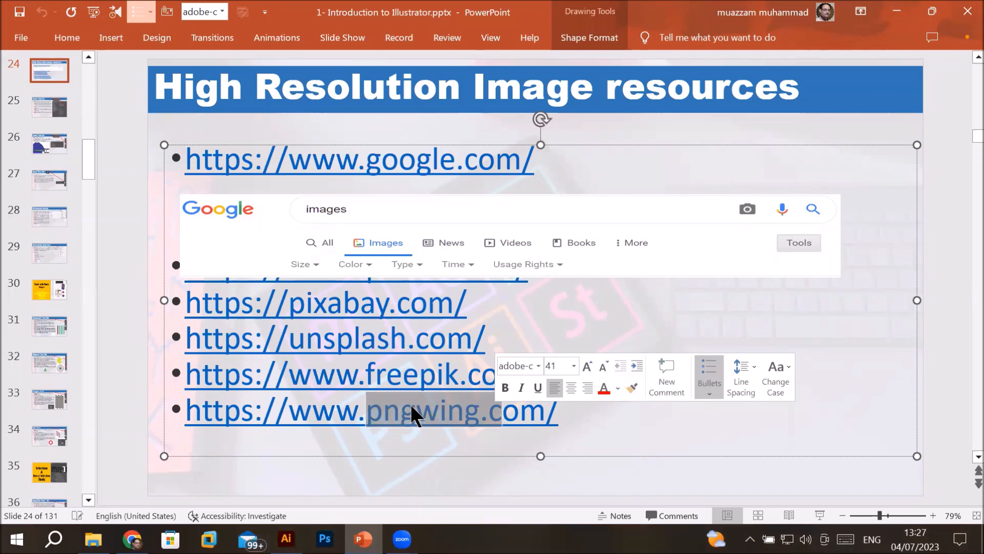
{"action": "left_click", "coordinate": [418, 417]}
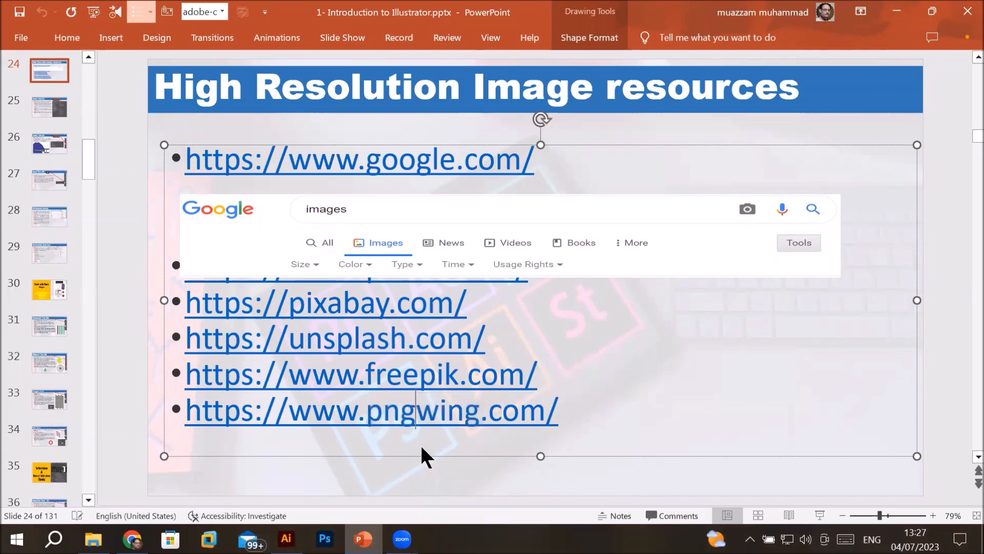
Step: Switch back to Illustrator and examine the second artboard's banners, guides and placed images up close and as a whole
{"action": "key", "text": "alt+Tab"}
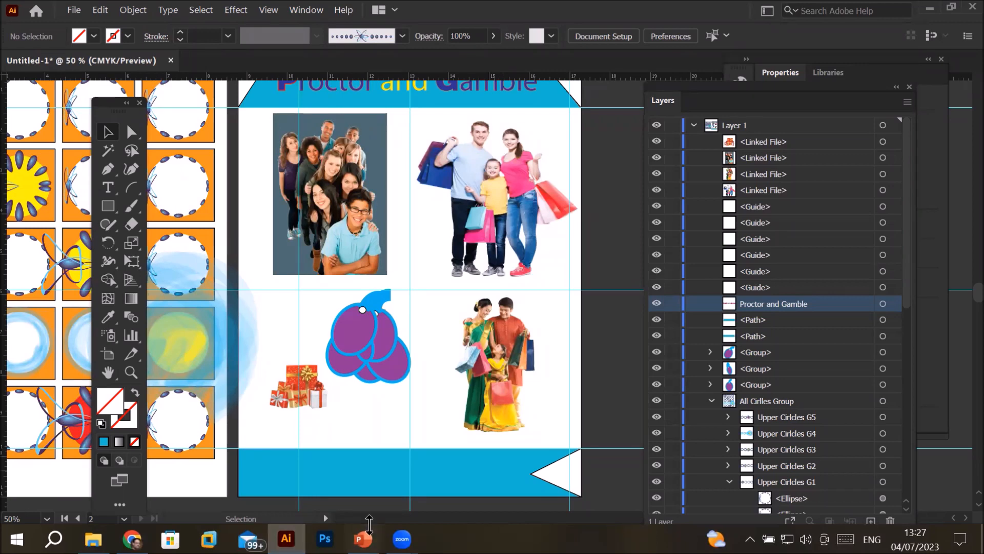
{"action": "mouse_move", "coordinate": [363, 538]}
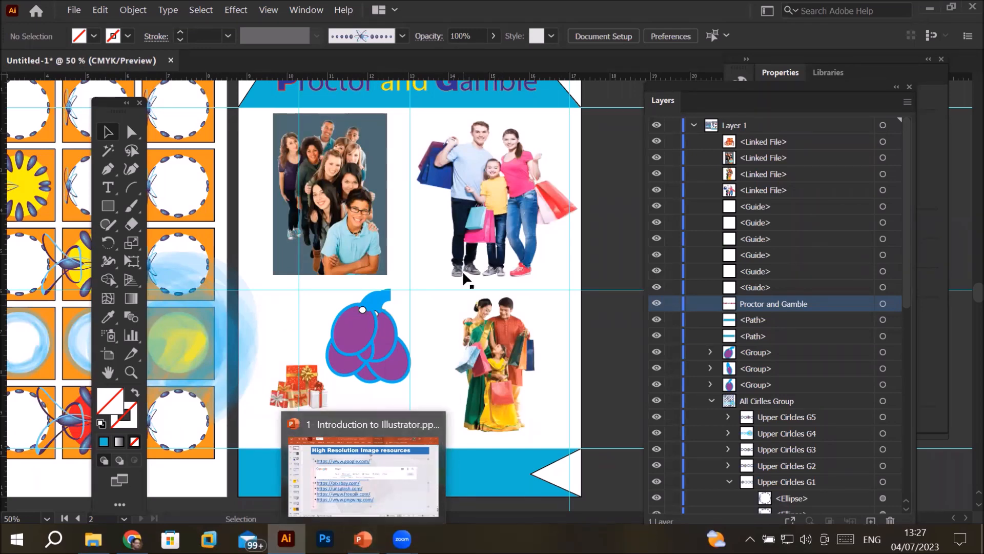
{"action": "scroll", "coordinate": [464, 210], "scroll_direction": "down", "scroll_amount": 2}
{"action": "scroll", "coordinate": [414, 131], "scroll_direction": "up", "scroll_amount": 3}
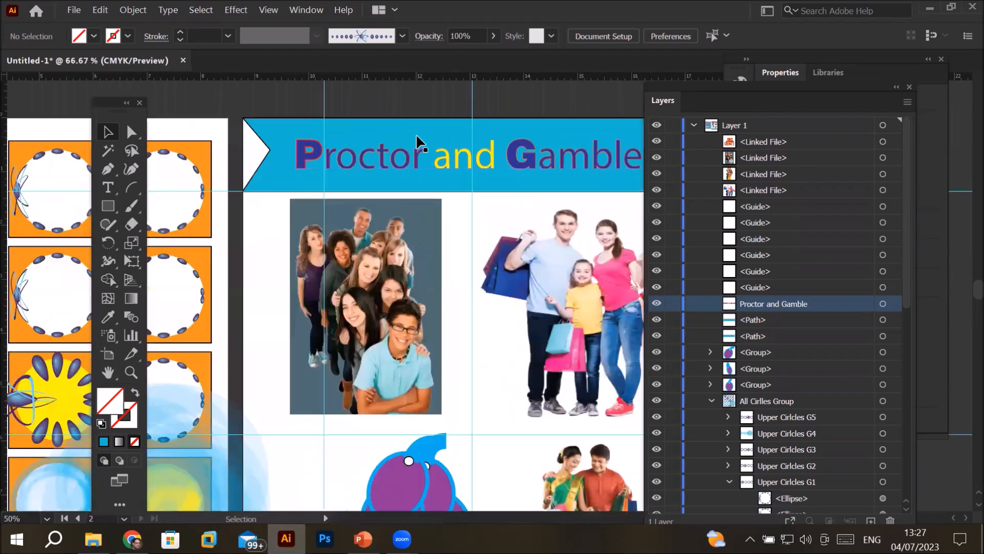
{"action": "scroll", "coordinate": [448, 167], "scroll_direction": "down", "scroll_amount": 2}
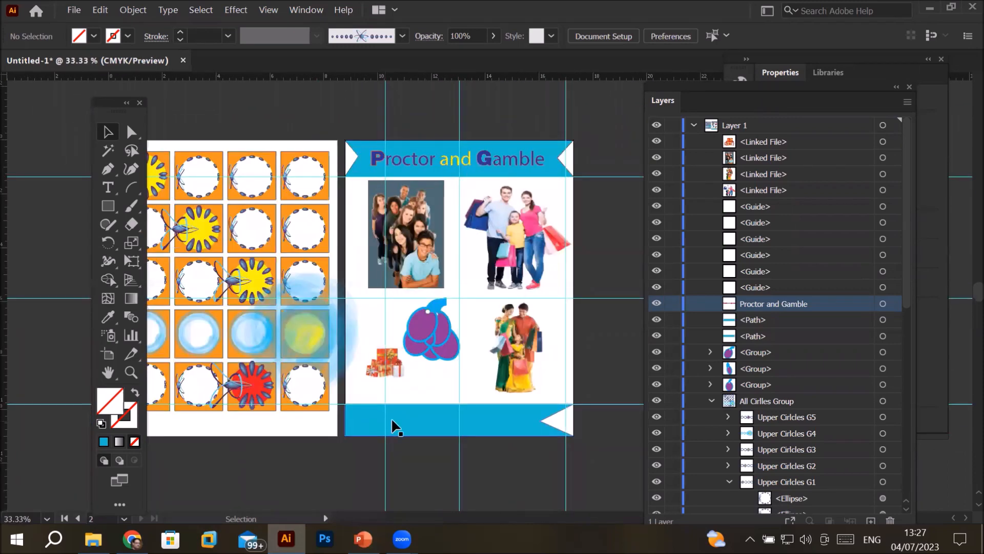
{"action": "scroll", "coordinate": [392, 416], "scroll_direction": "up", "scroll_amount": 3}
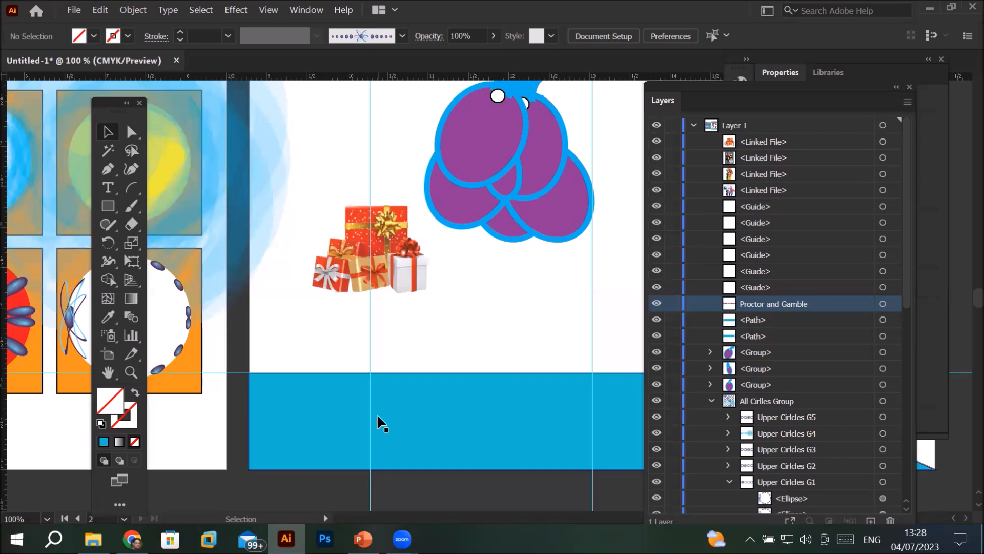
{"action": "scroll", "coordinate": [456, 402], "scroll_direction": "down", "scroll_amount": 1}
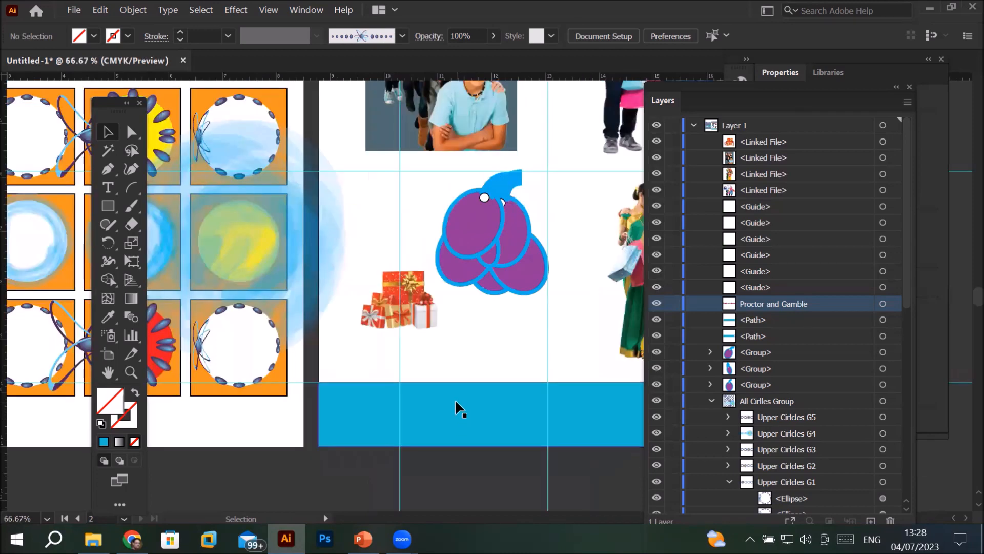
{"action": "scroll", "coordinate": [499, 337], "scroll_direction": "down", "scroll_amount": 1}
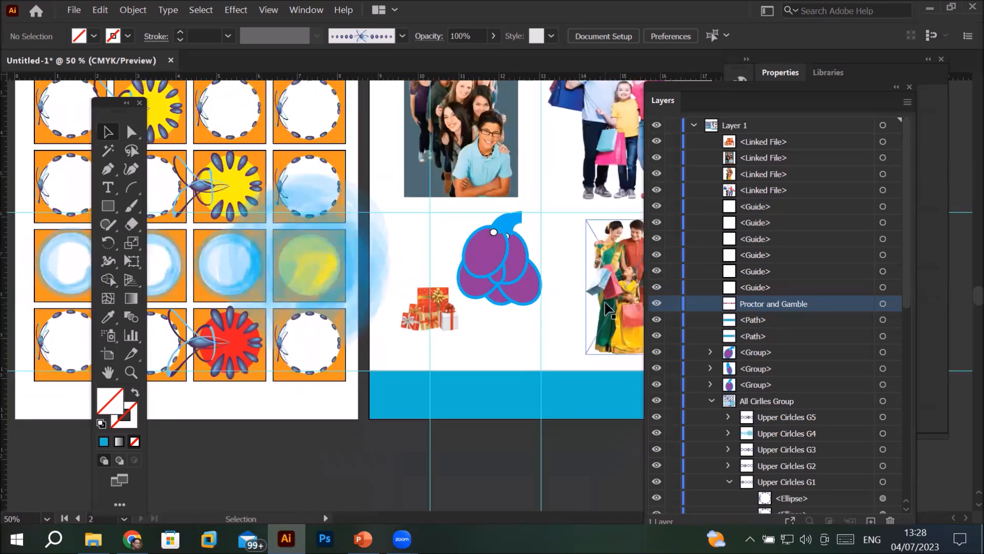
{"action": "scroll", "coordinate": [604, 306], "scroll_direction": "down", "scroll_amount": 1}
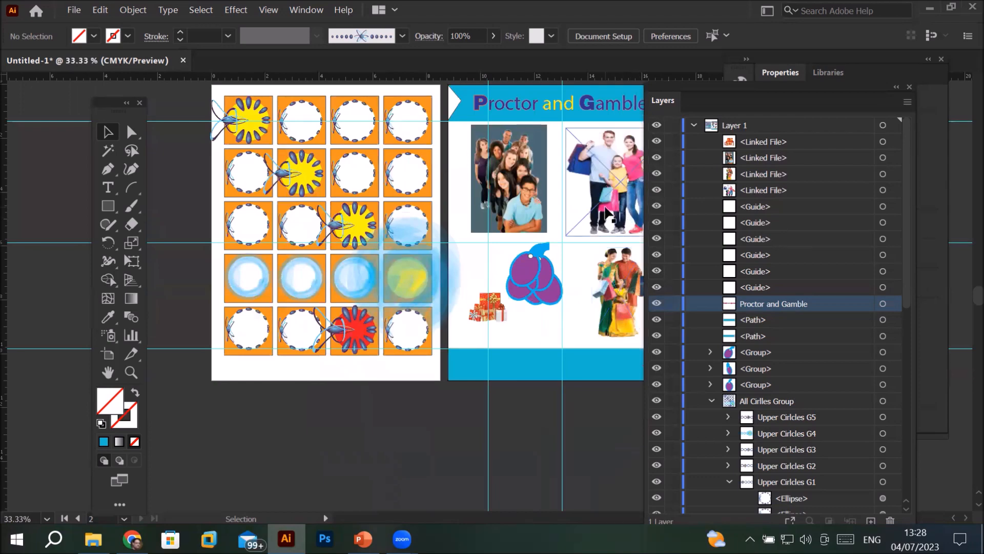
{"action": "key", "text": "space"}
{"action": "left_click_drag", "start_coordinate": [516, 216], "coordinate": [371, 238]}
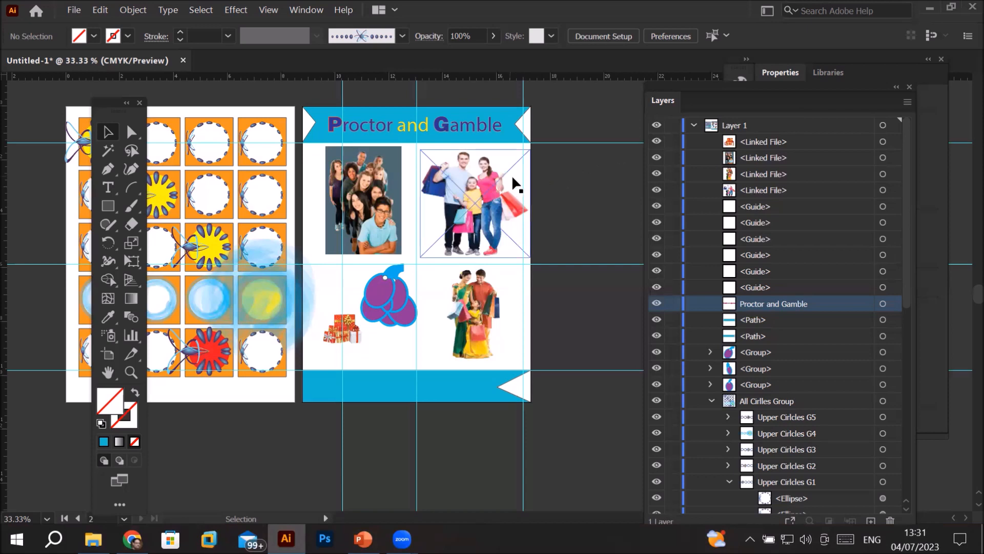
Step: Hide the document's guides and show the placed images at 100% zoom
{"action": "right_click", "coordinate": [557, 266]}
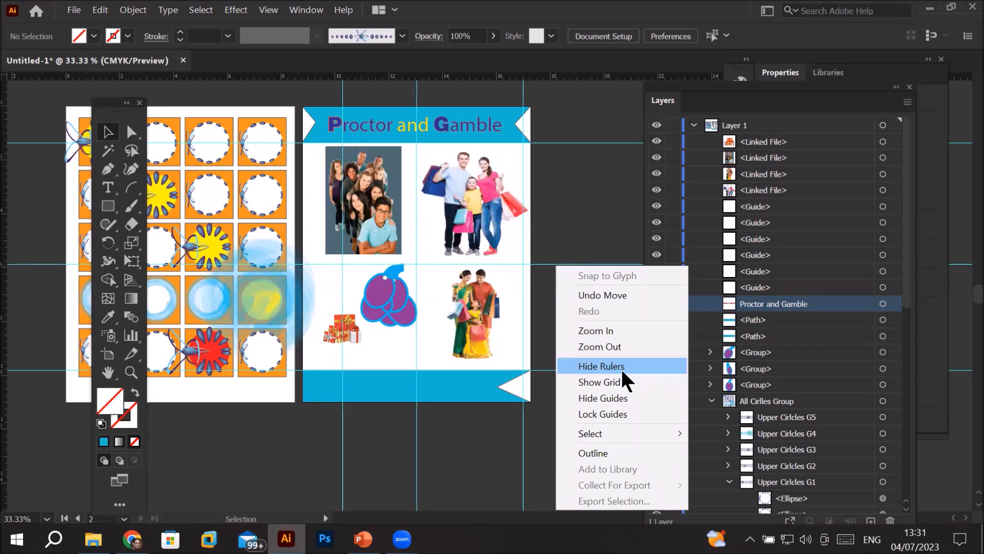
{"action": "left_click", "coordinate": [649, 398]}
{"action": "key", "text": "ctrl+1"}
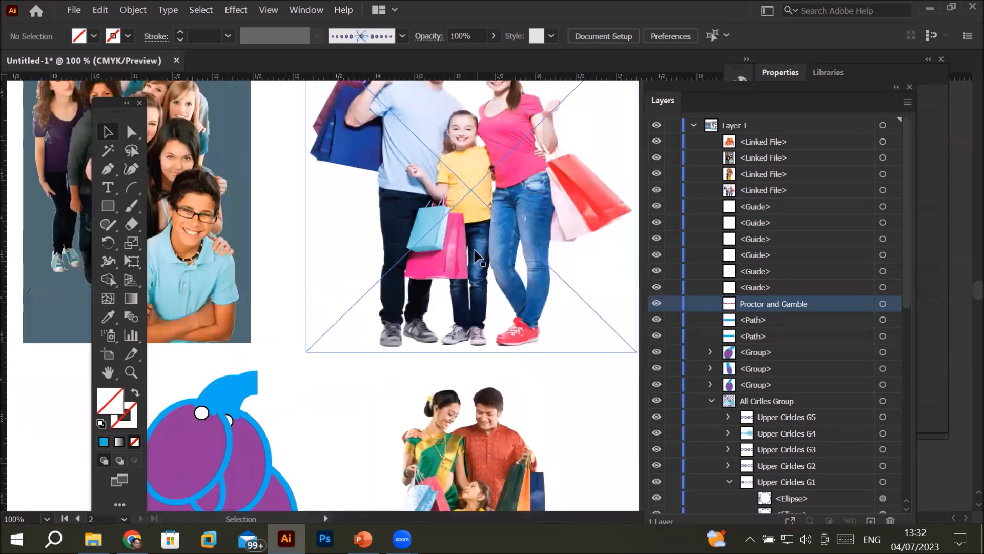
Step: Show the document grid and examine it over the second artboard's blank areas and placed images
{"action": "right_click", "coordinate": [590, 399]}
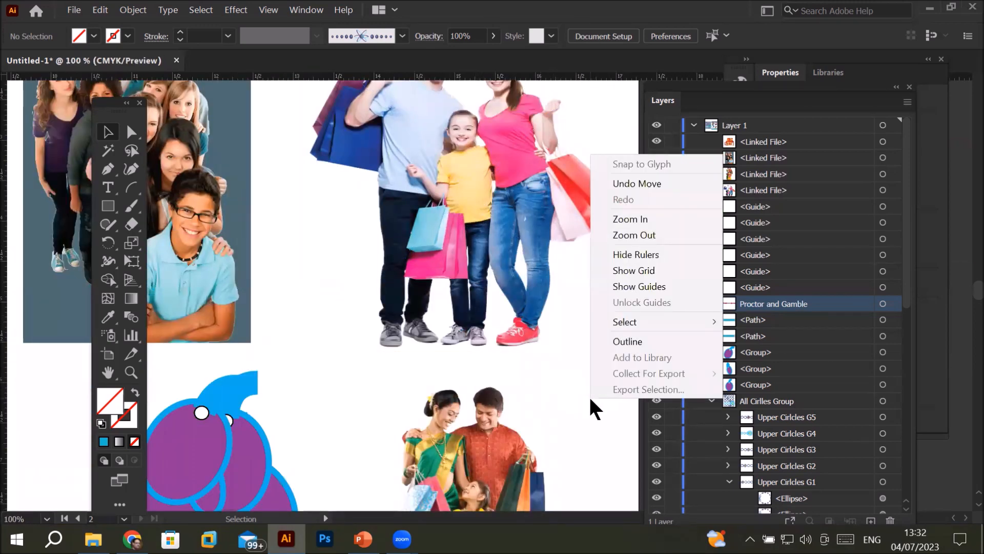
{"action": "left_click", "coordinate": [669, 270]}
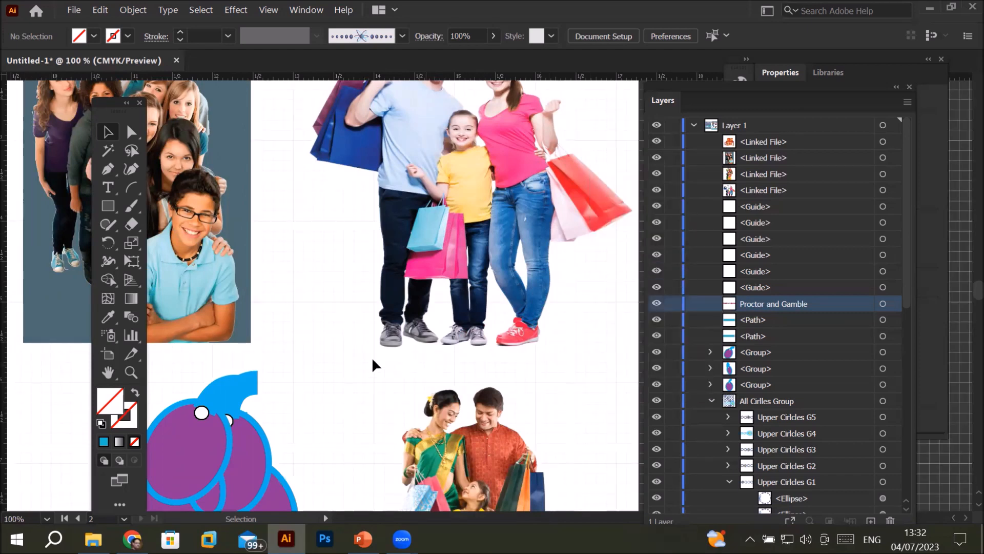
{"action": "scroll", "coordinate": [301, 408], "scroll_direction": "up", "scroll_amount": 2}
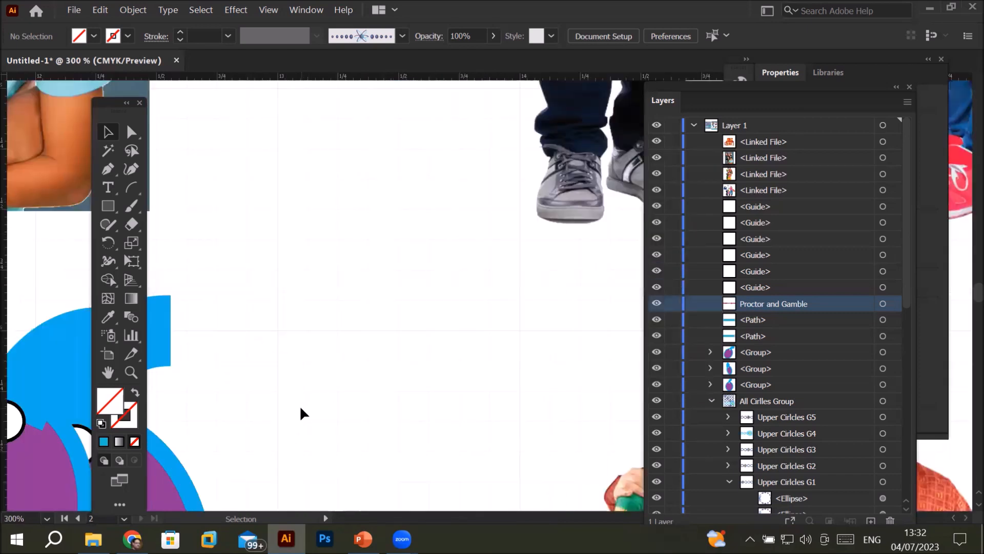
{"action": "scroll", "coordinate": [311, 403], "scroll_direction": "down", "scroll_amount": 5}
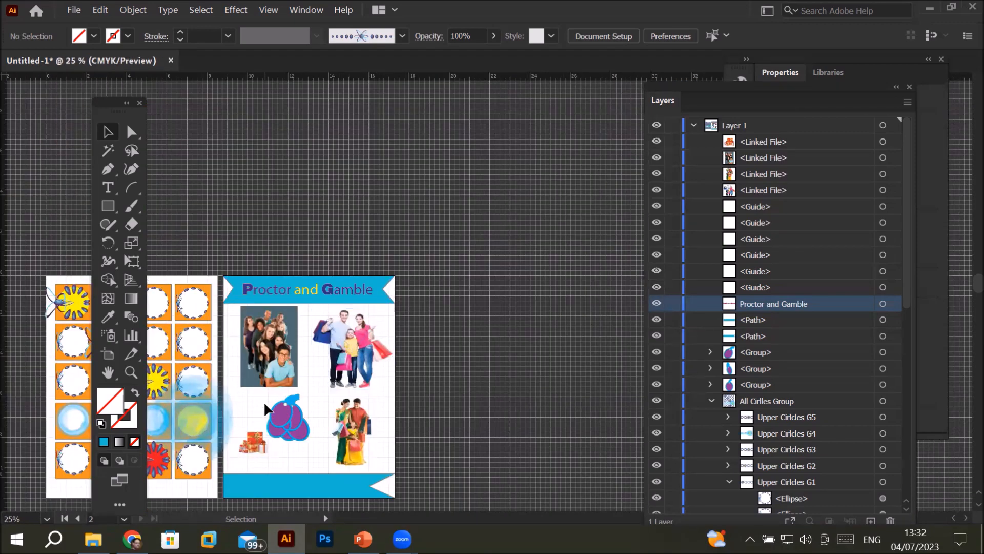
{"action": "scroll", "coordinate": [239, 405], "scroll_direction": "up", "scroll_amount": 1}
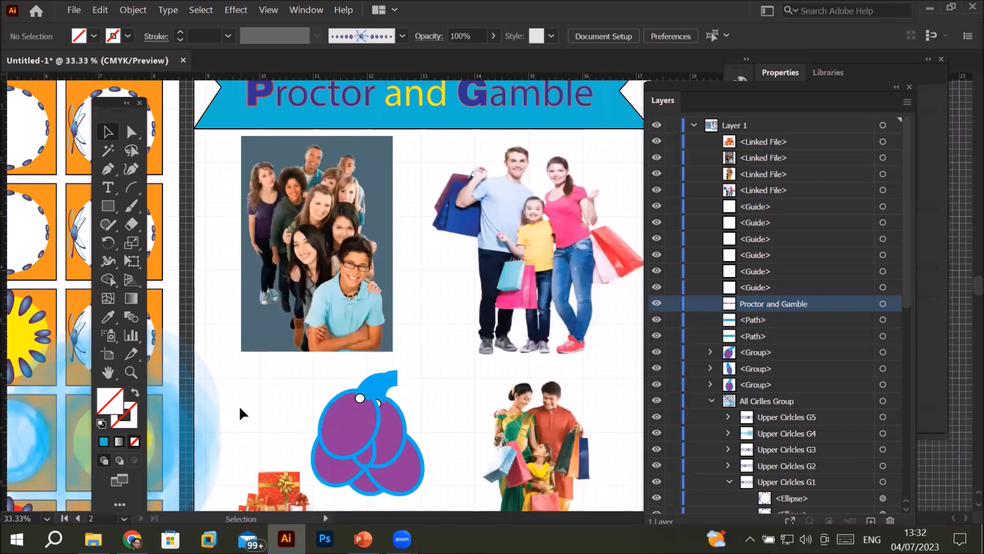
{"action": "scroll", "coordinate": [239, 405], "scroll_direction": "up", "scroll_amount": 5}
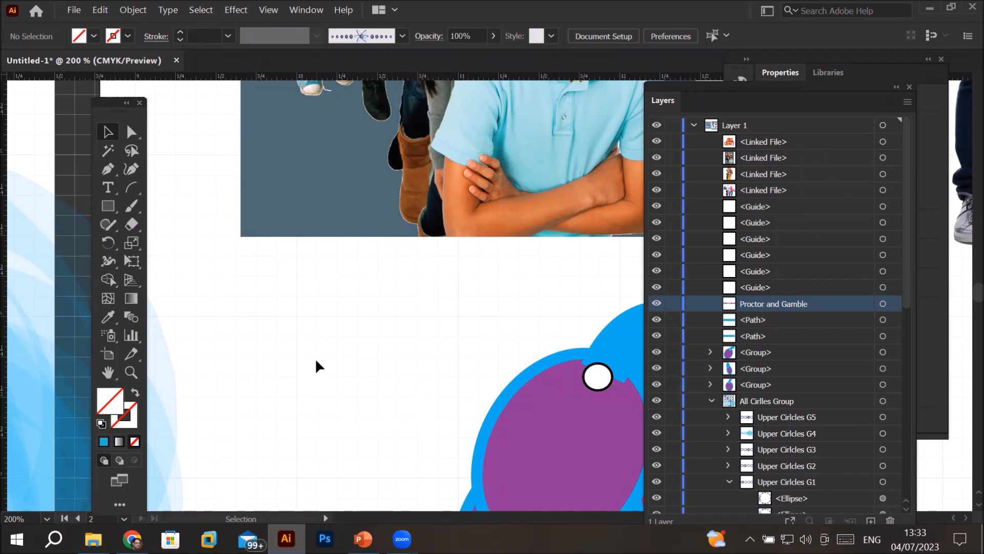
{"action": "scroll", "coordinate": [310, 321], "scroll_direction": "up", "scroll_amount": 4}
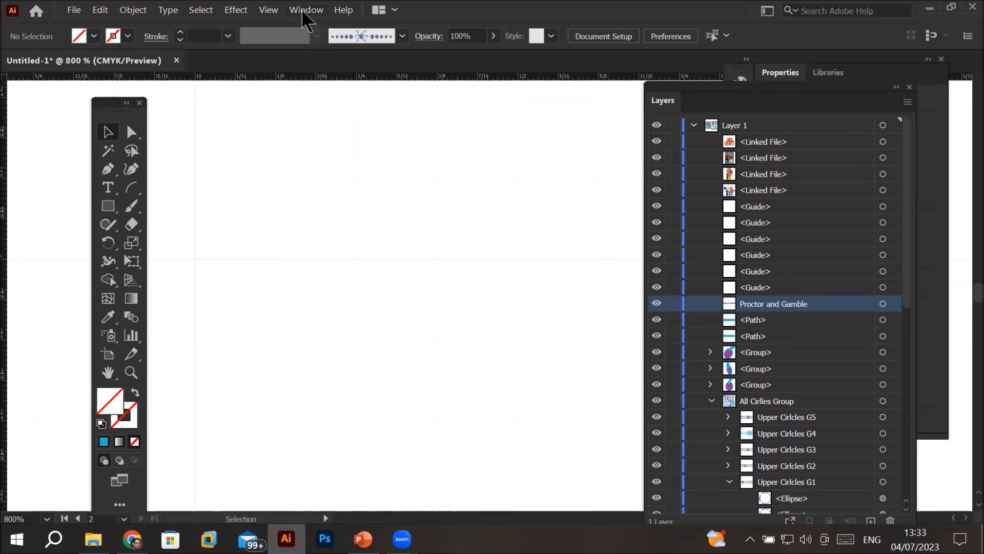
Step: Set the guide color to red in the Guides & Grid preferences and apply the change
{"action": "left_click", "coordinate": [105, 12]}
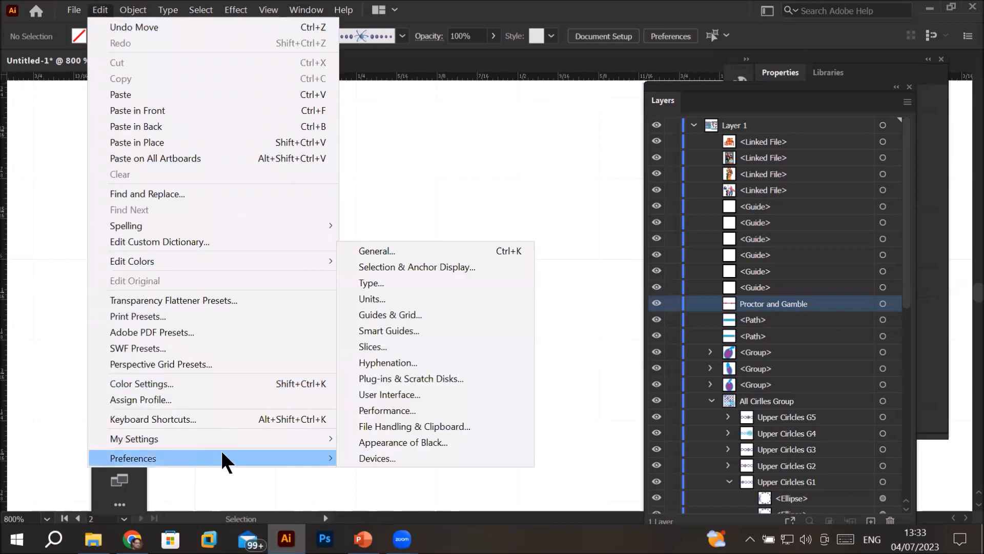
{"action": "mouse_move", "coordinate": [293, 457]}
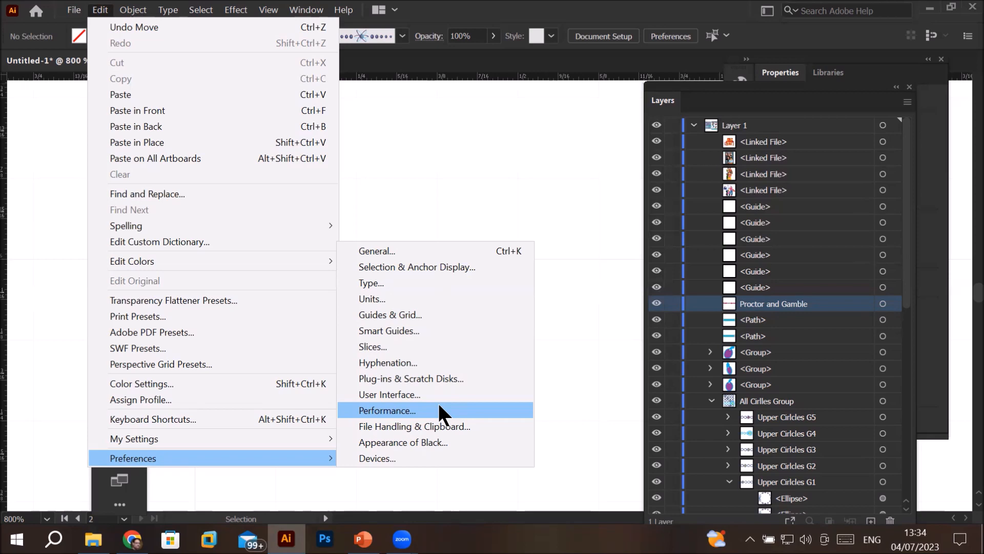
{"action": "left_click", "coordinate": [463, 315]}
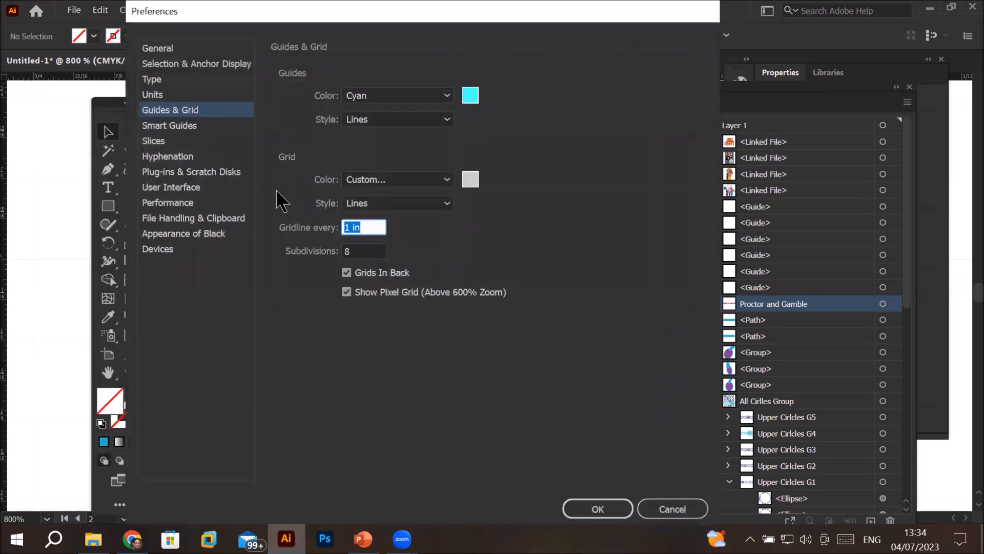
{"action": "left_click", "coordinate": [469, 97]}
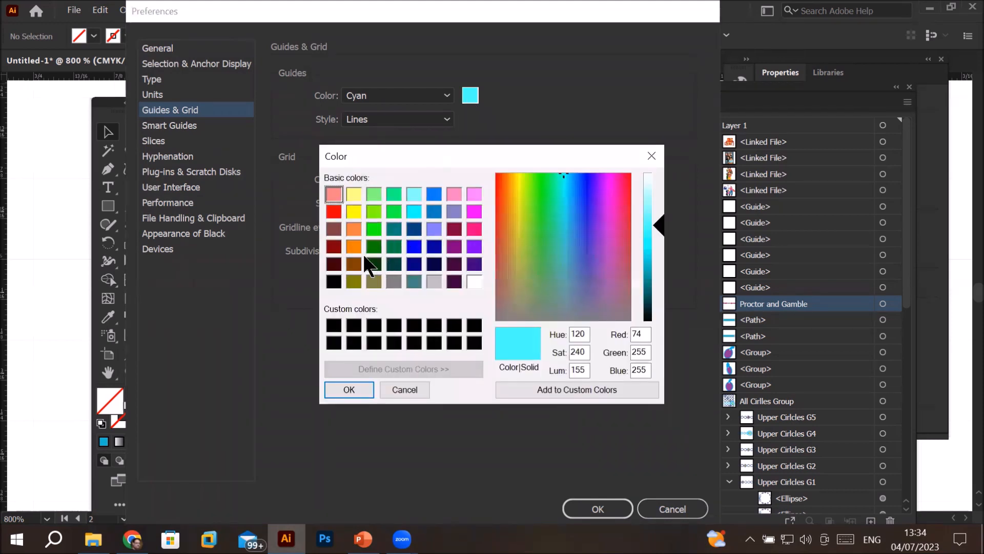
{"action": "left_click", "coordinate": [333, 211]}
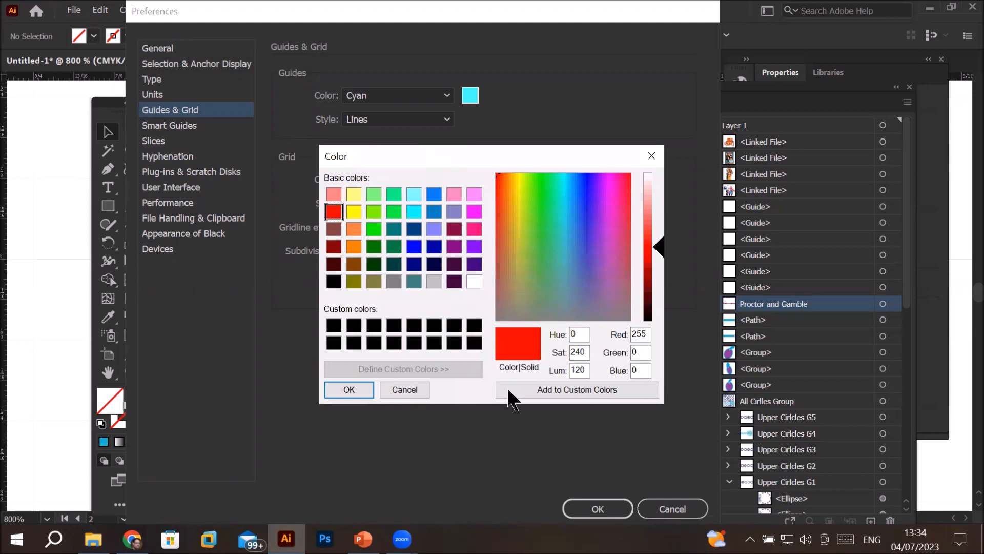
{"action": "left_click", "coordinate": [340, 390]}
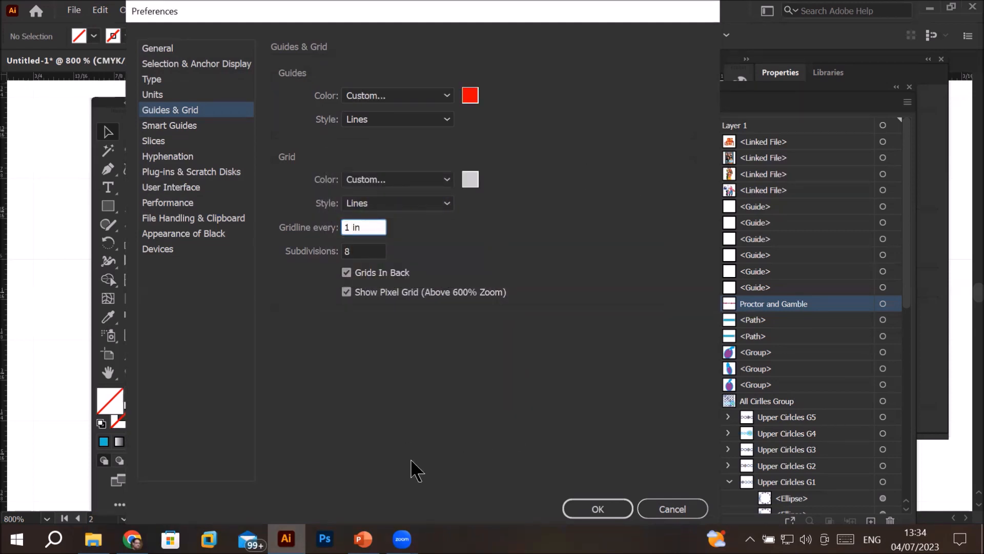
{"action": "left_click", "coordinate": [595, 509]}
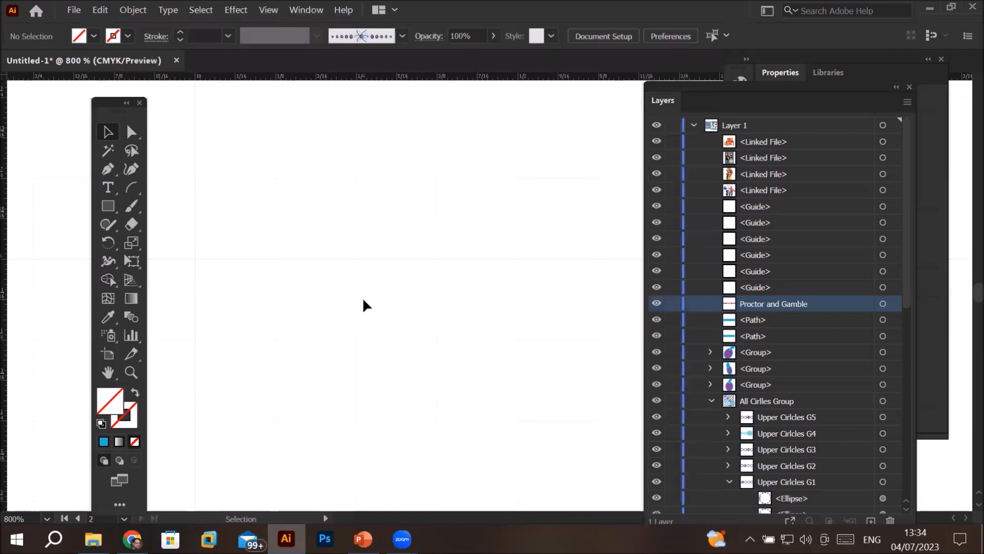
Step: Reopen the Guides & Grid preferences and set the grid color to blue
{"action": "scroll", "coordinate": [361, 267], "scroll_direction": "up", "scroll_amount": 10}
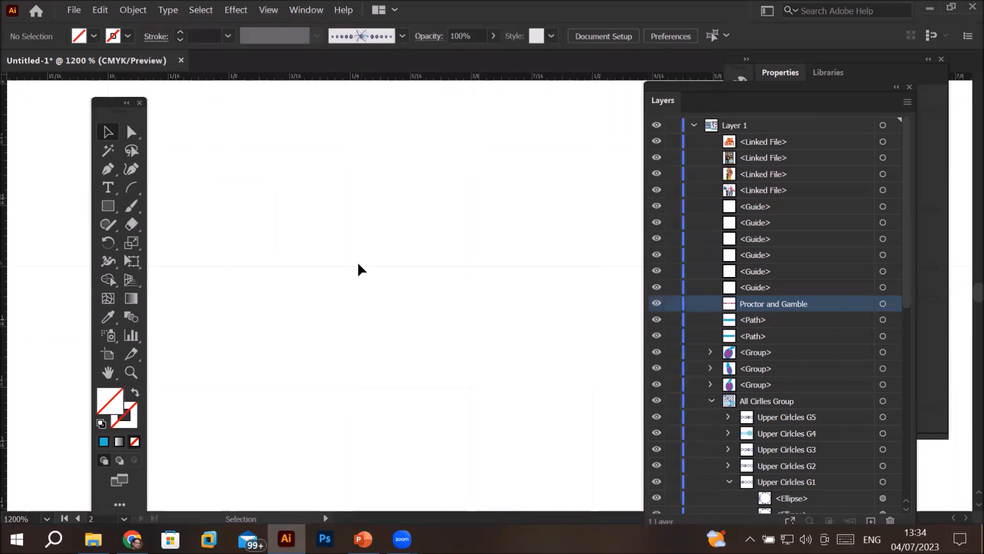
{"action": "scroll", "coordinate": [321, 113], "scroll_direction": "up", "scroll_amount": 4}
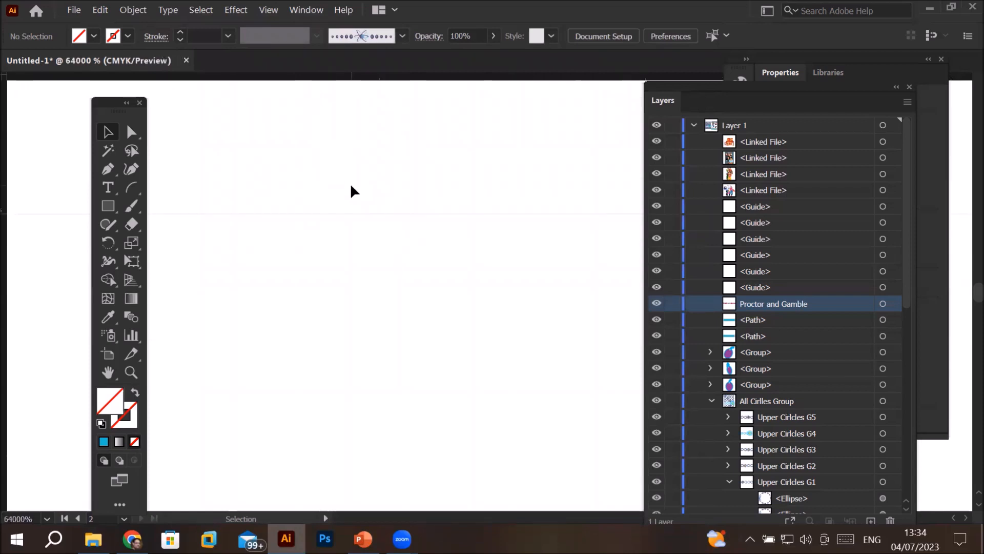
{"action": "scroll", "coordinate": [281, 233], "scroll_direction": "up", "scroll_amount": 1}
{"action": "left_click", "coordinate": [107, 9]}
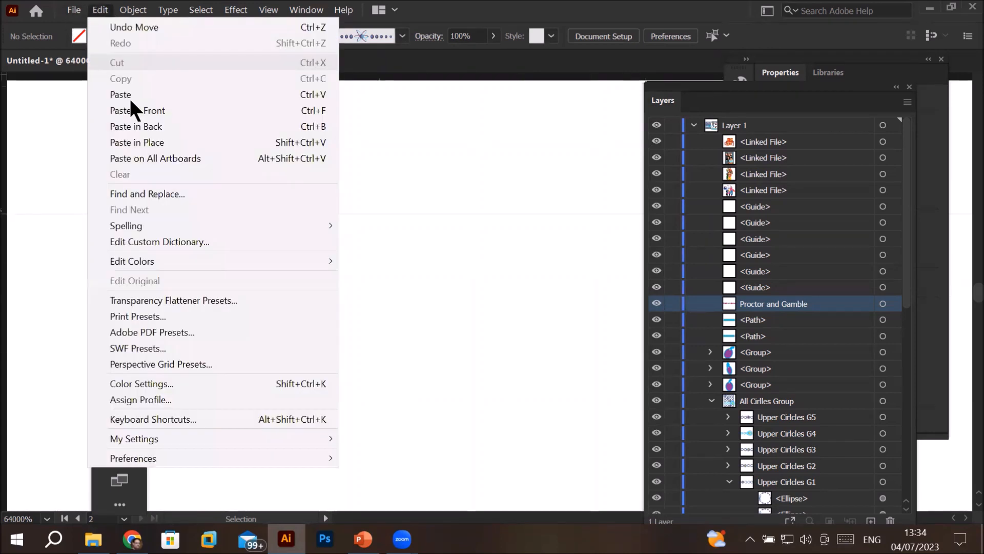
{"action": "mouse_move", "coordinate": [191, 458]}
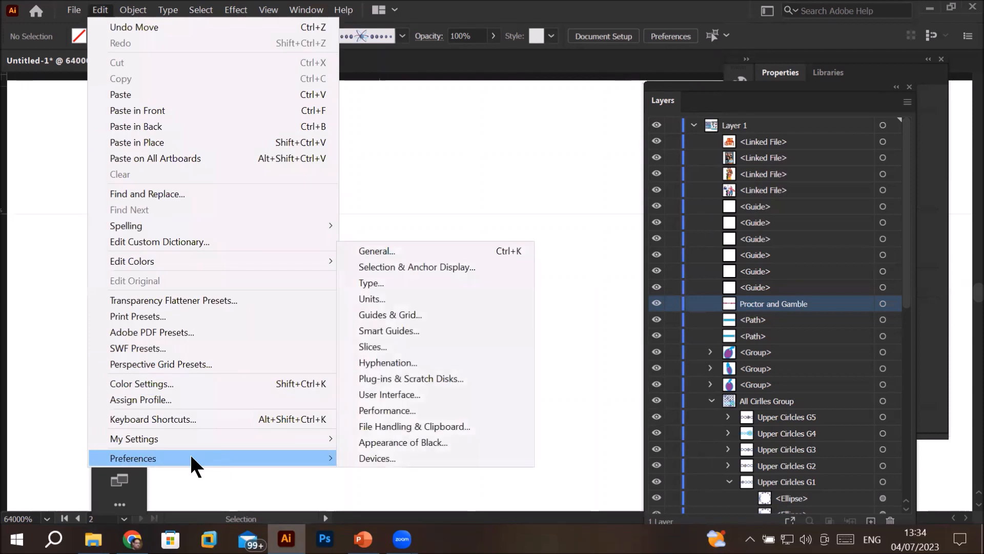
{"action": "left_click", "coordinate": [445, 314]}
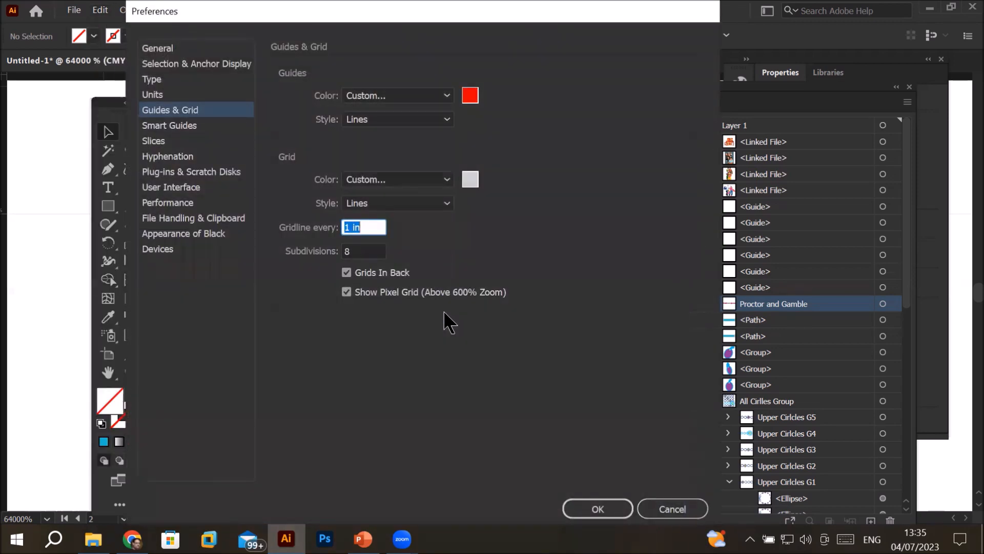
{"action": "left_click", "coordinate": [363, 228]}
{"action": "left_click", "coordinate": [469, 181]}
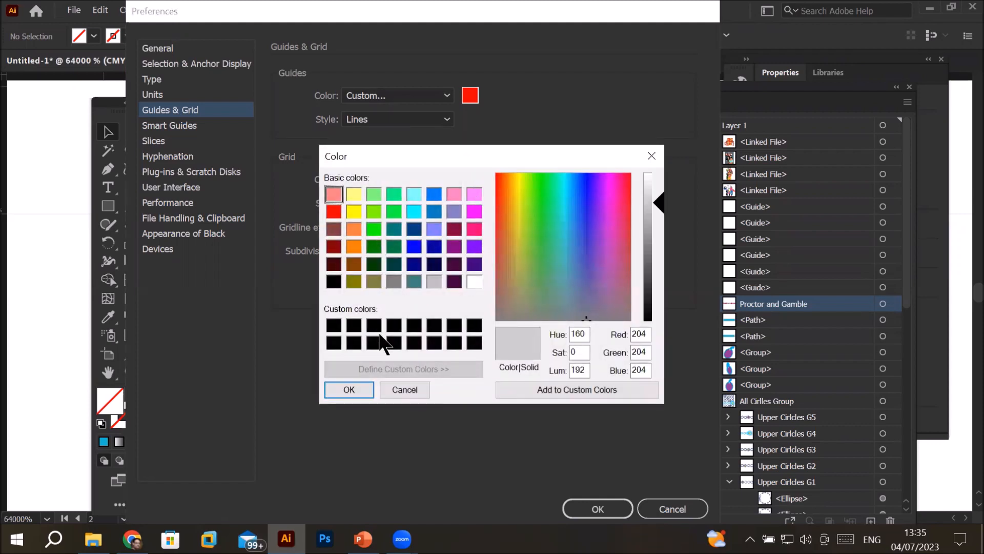
{"action": "left_click", "coordinate": [416, 248]}
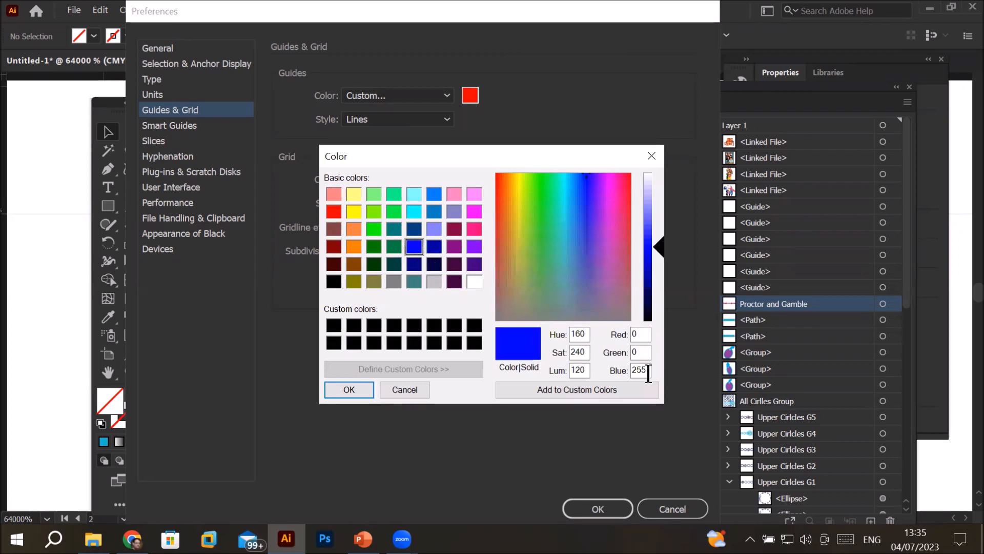
{"action": "left_click", "coordinate": [359, 388]}
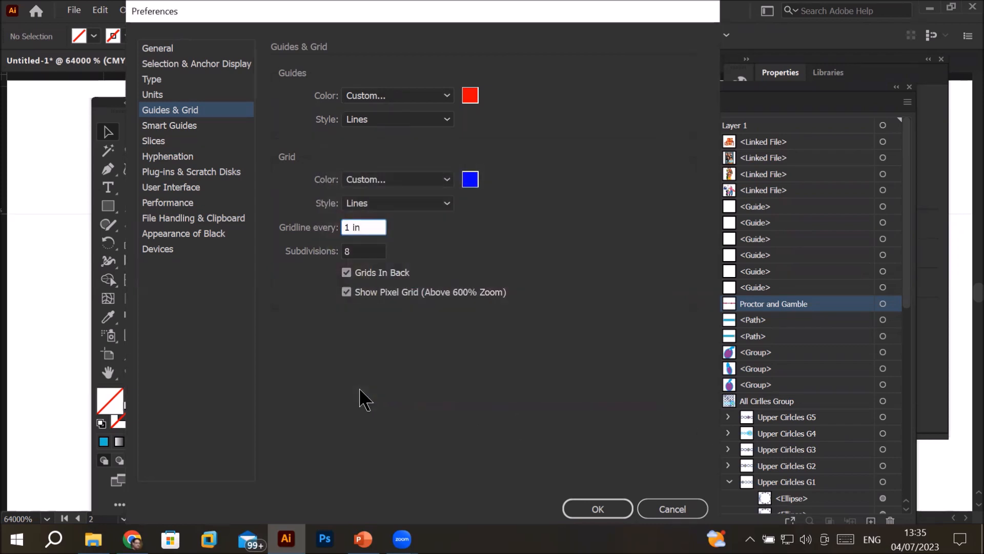
Step: Keep the grid style as Lines with a gridline every 1 in and 8 subdivisions, and apply the preferences
{"action": "left_click", "coordinate": [398, 205]}
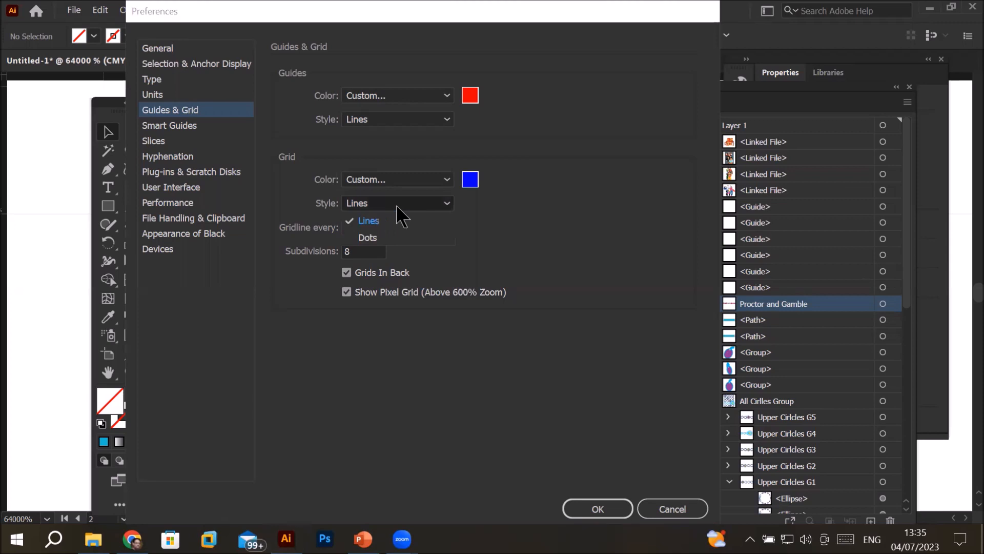
{"action": "left_click", "coordinate": [369, 221]}
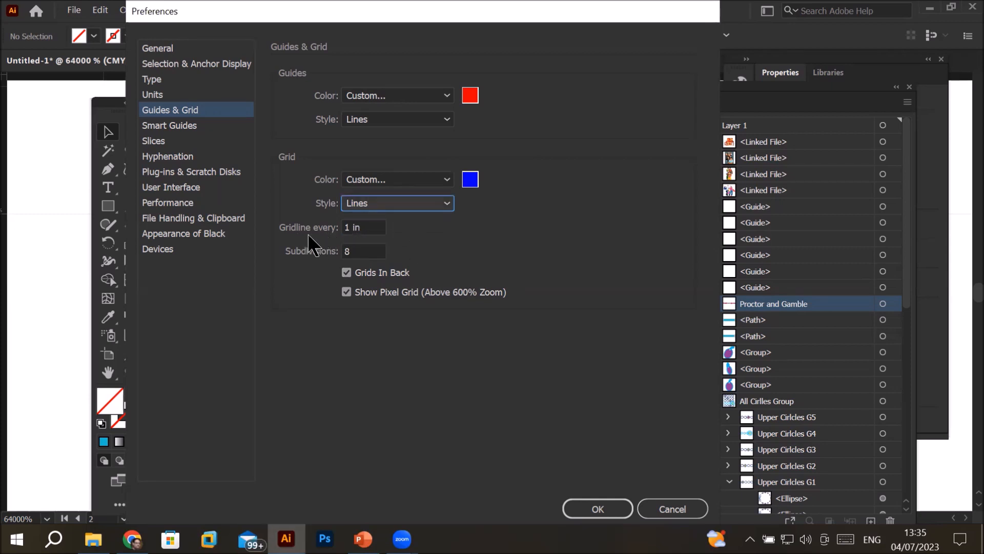
{"action": "left_click_drag", "start_coordinate": [355, 227], "coordinate": [318, 245]}
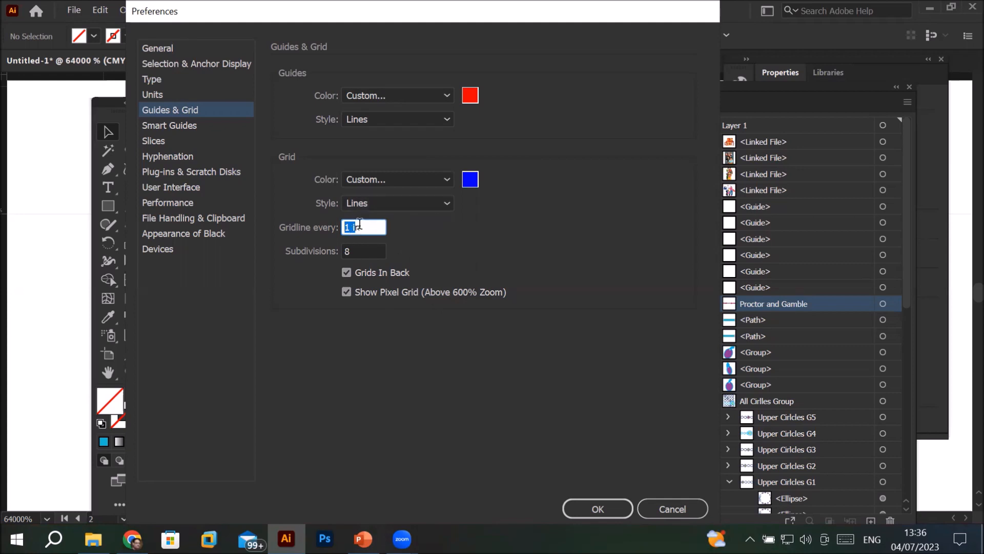
{"action": "key", "text": "Tab"}
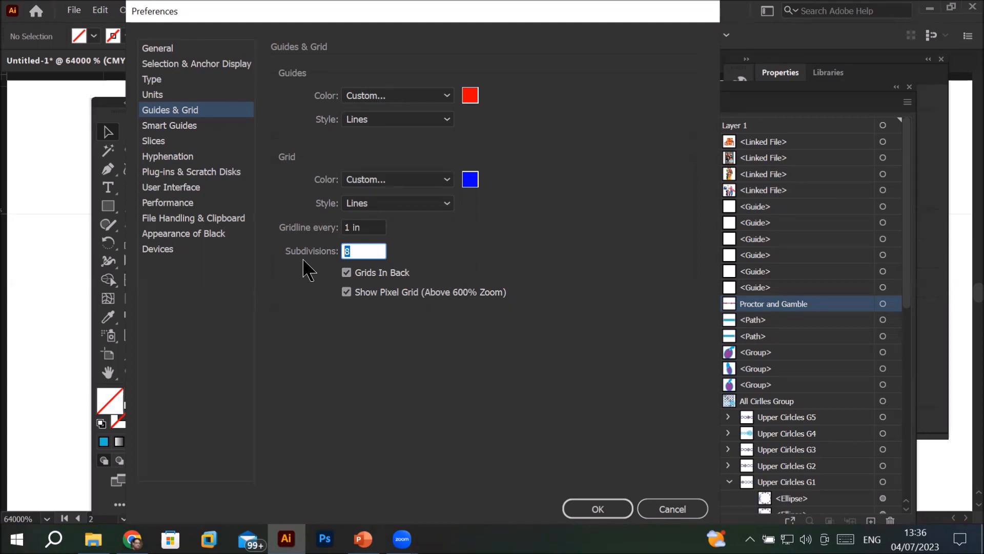
{"action": "left_click", "coordinate": [577, 507]}
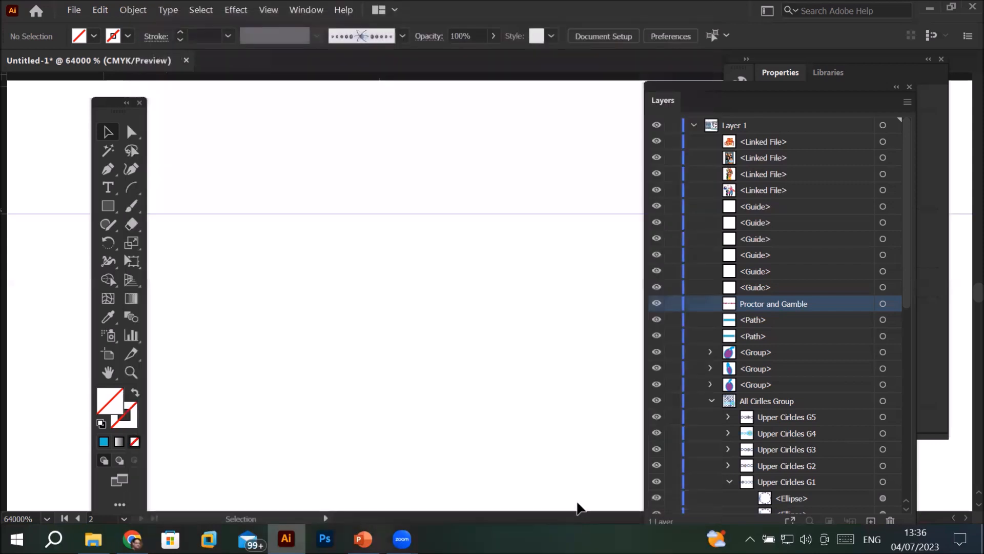
Step: Examine the blue gridlines and their subdivisions over the second artboard at different magnifications
{"action": "scroll", "coordinate": [377, 287], "scroll_direction": "down", "scroll_amount": 5}
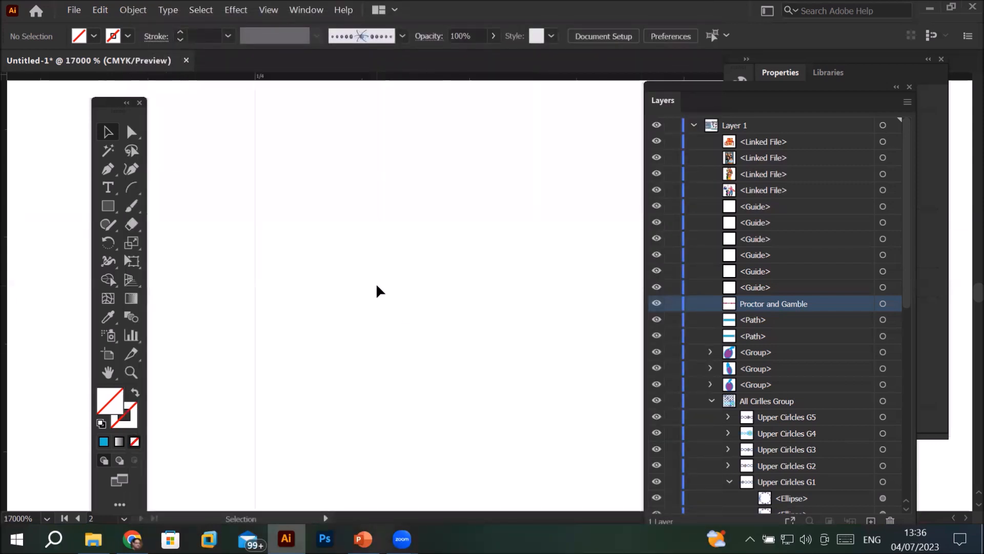
{"action": "scroll", "coordinate": [376, 286], "scroll_direction": "down", "scroll_amount": 4}
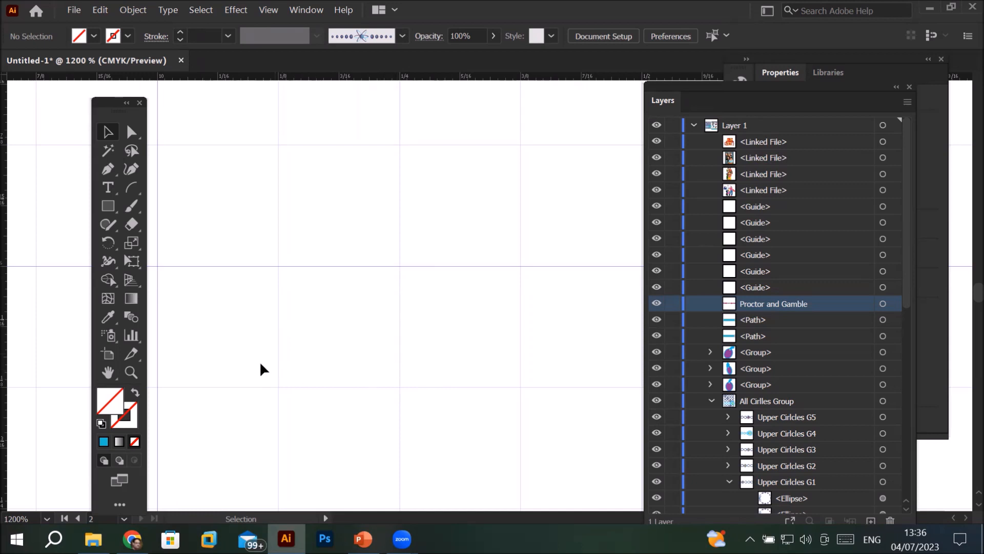
{"action": "scroll", "coordinate": [331, 323], "scroll_direction": "up", "scroll_amount": 4}
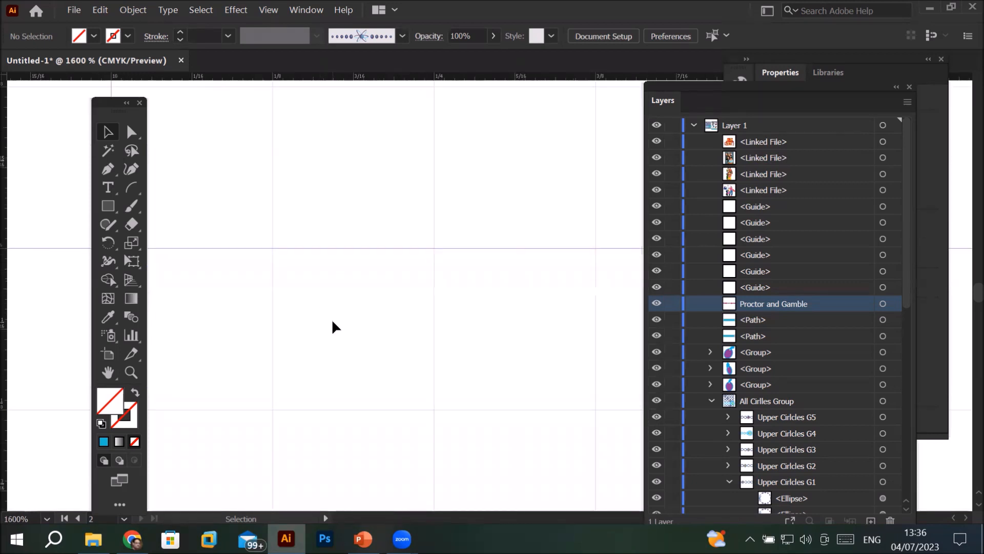
{"action": "scroll", "coordinate": [333, 323], "scroll_direction": "down", "scroll_amount": 5}
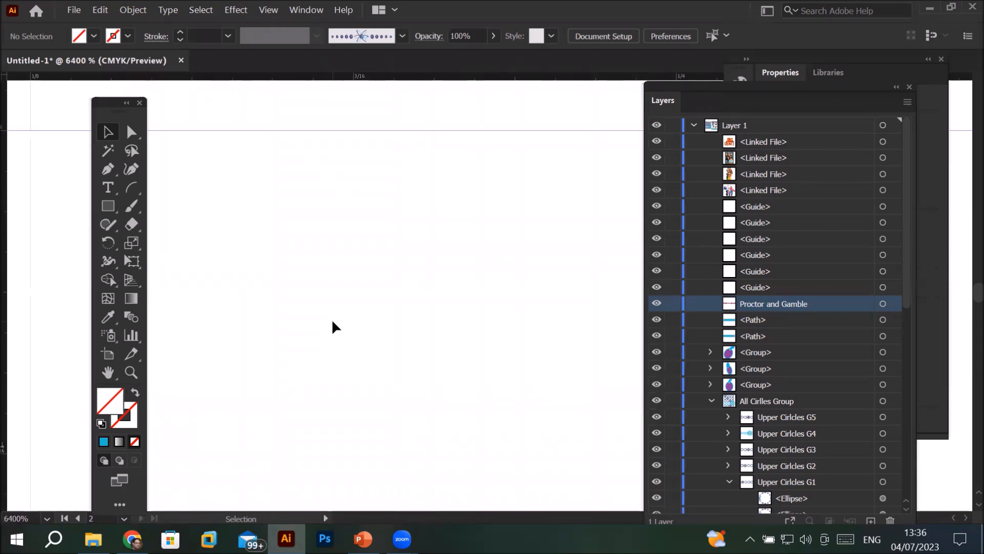
{"action": "scroll", "coordinate": [333, 324], "scroll_direction": "down", "scroll_amount": 2}
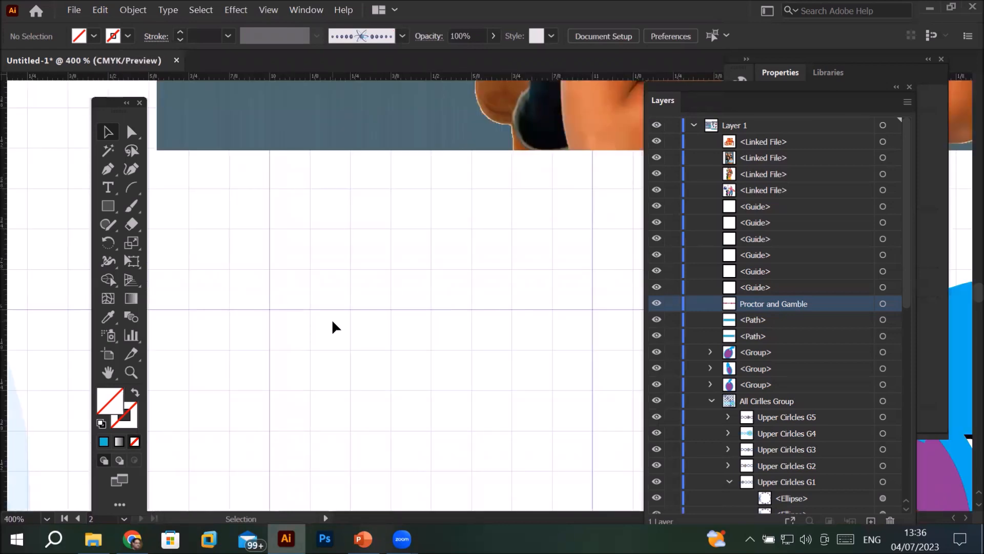
{"action": "scroll", "coordinate": [332, 327], "scroll_direction": "down", "scroll_amount": 5}
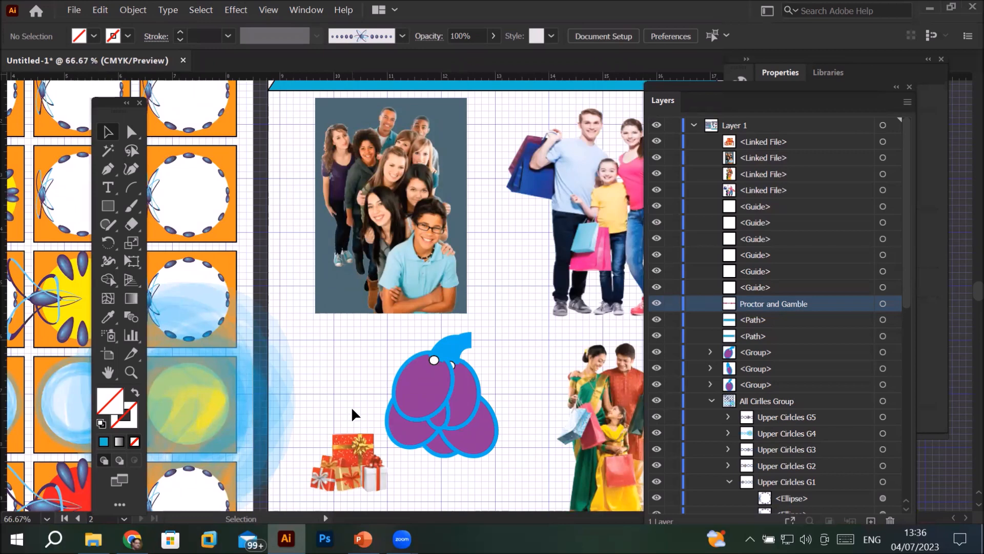
Step: Try to place one horizontal and one vertical ruler guide across the second artboard beside the grape drawing
{"action": "left_click_drag", "start_coordinate": [390, 81], "coordinate": [377, 331]}
{"action": "left_click_drag", "start_coordinate": [4, 328], "coordinate": [298, 353]}
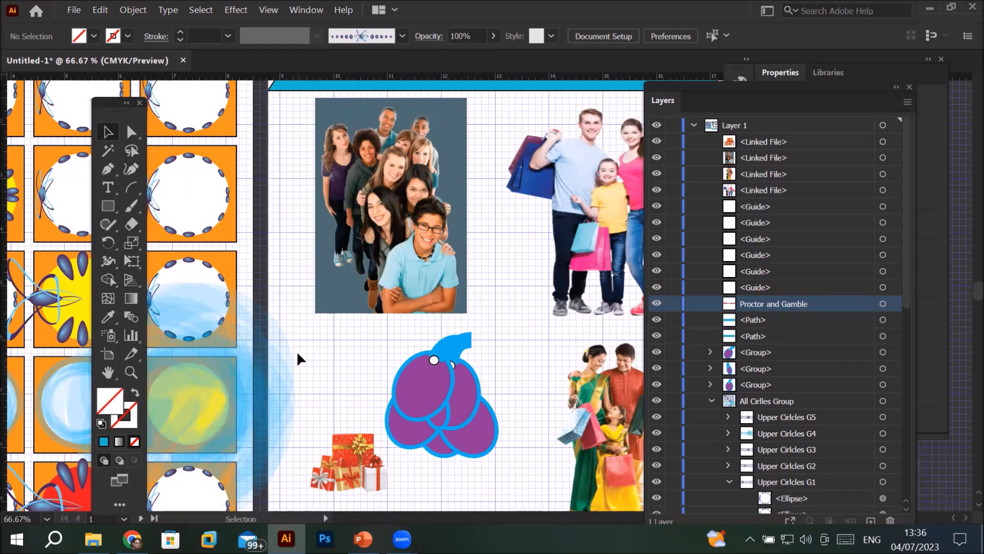
{"action": "scroll", "coordinate": [297, 334], "scroll_direction": "up", "scroll_amount": 4}
{"action": "scroll", "coordinate": [297, 334], "scroll_direction": "down", "scroll_amount": 4}
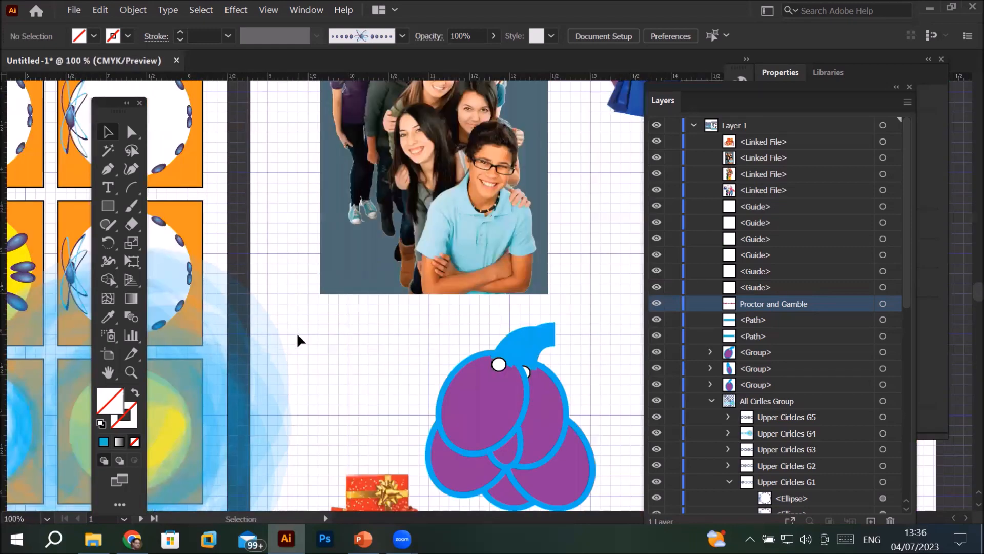
Step: Hide the document grid over both artboards
{"action": "scroll", "coordinate": [359, 251], "scroll_direction": "down", "scroll_amount": 5}
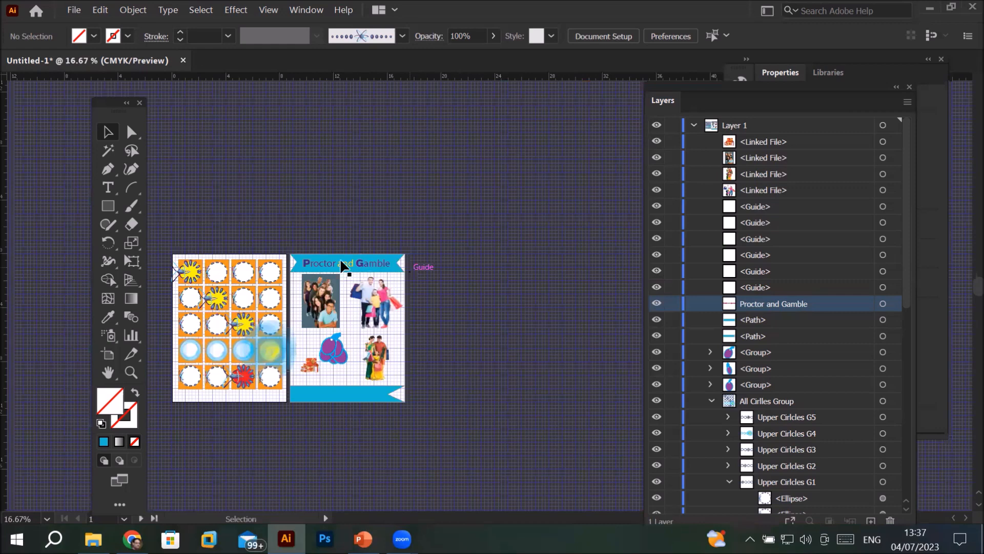
{"action": "scroll", "coordinate": [410, 270], "scroll_direction": "up", "scroll_amount": 2}
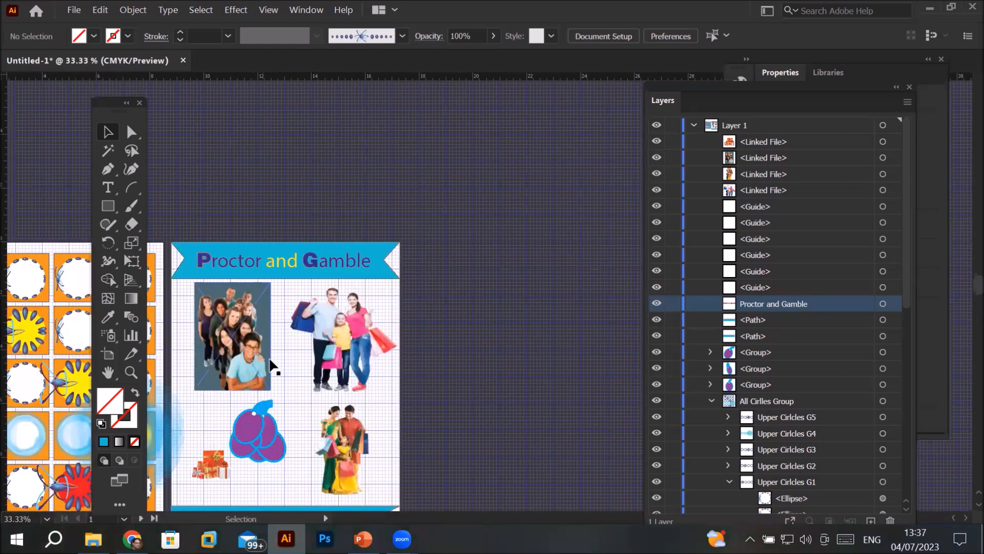
{"action": "right_click", "coordinate": [286, 357]}
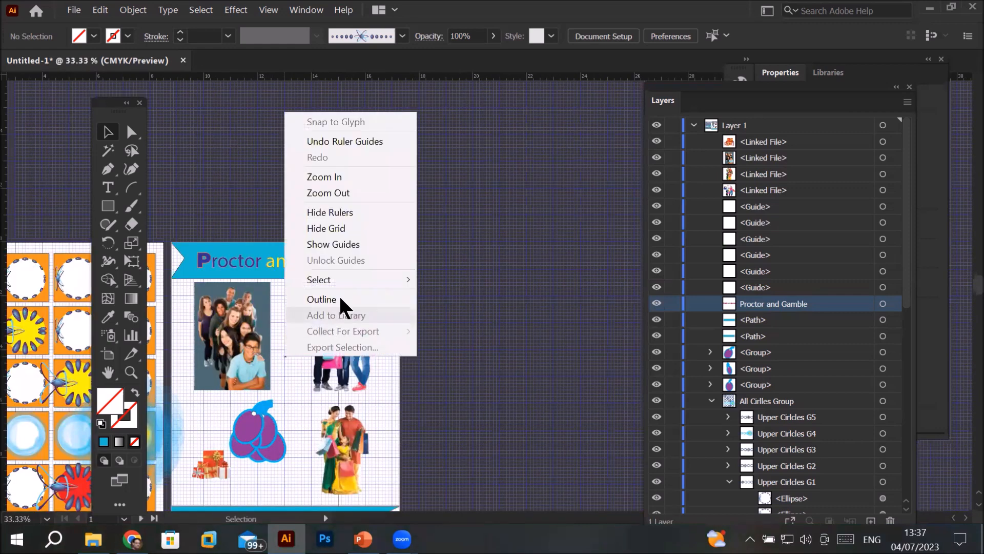
{"action": "left_click", "coordinate": [374, 228]}
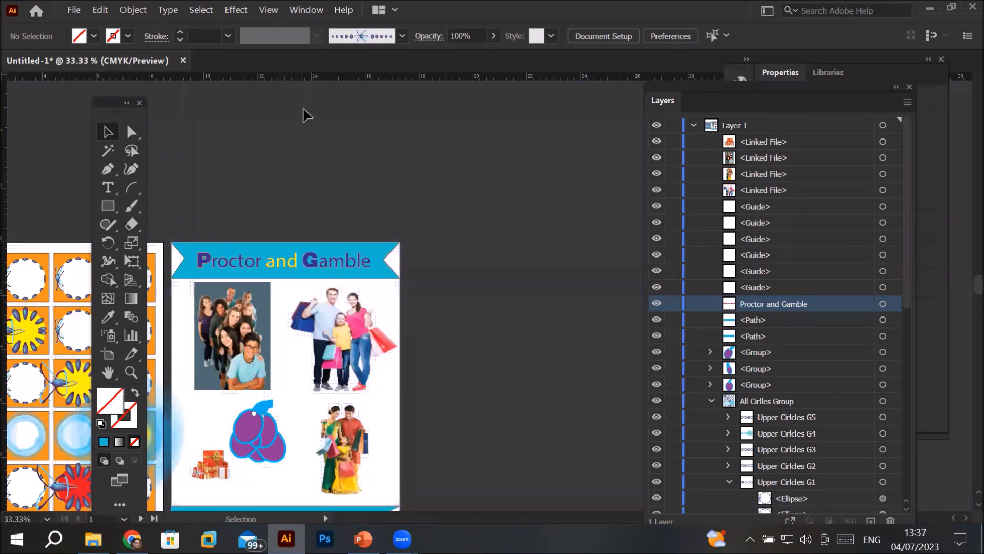
Step: Place a horizontal ruler guide just below the upper photos on the second artboard and show the hidden guides
{"action": "left_click_drag", "start_coordinate": [309, 77], "coordinate": [322, 398]}
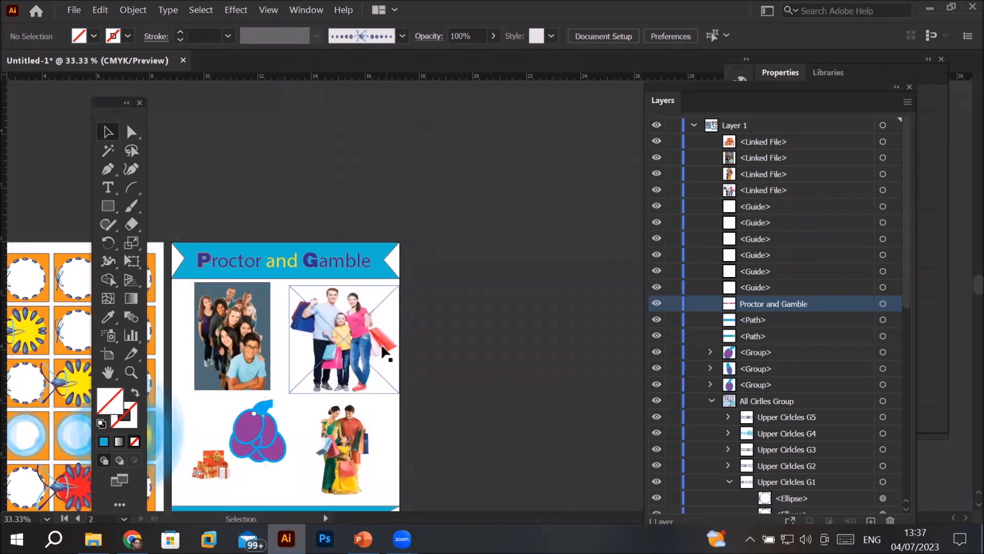
{"action": "right_click", "coordinate": [389, 429]}
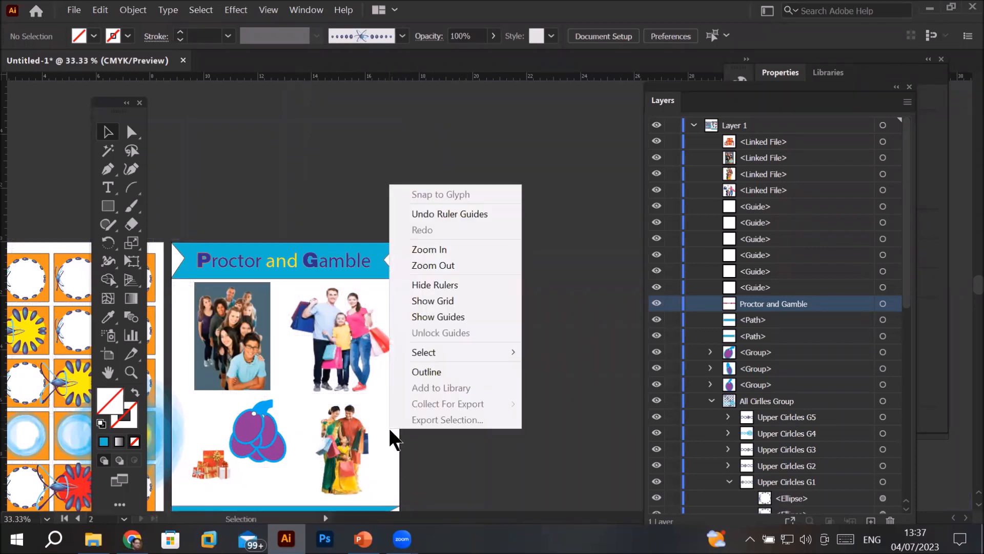
{"action": "left_click", "coordinate": [453, 318]}
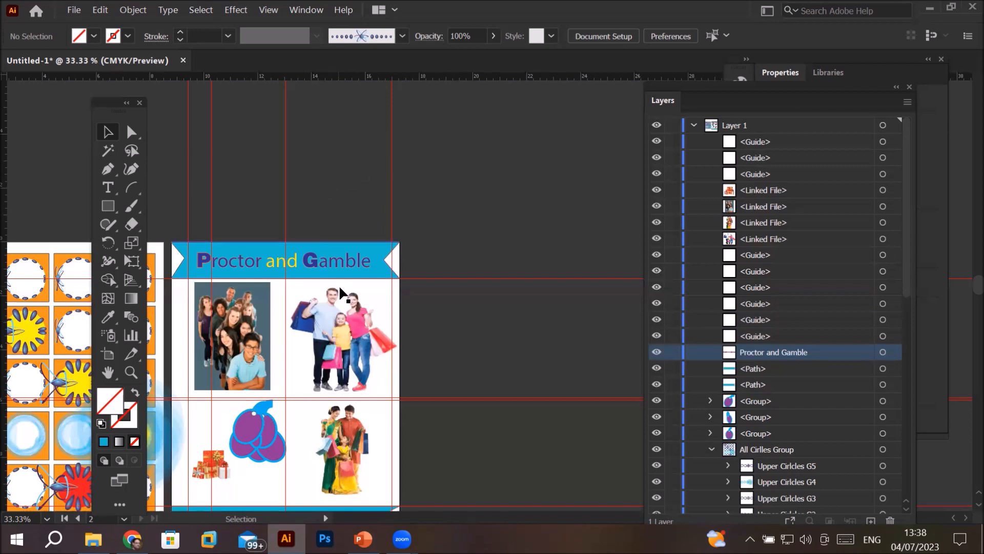
{"action": "right_click", "coordinate": [394, 429]}
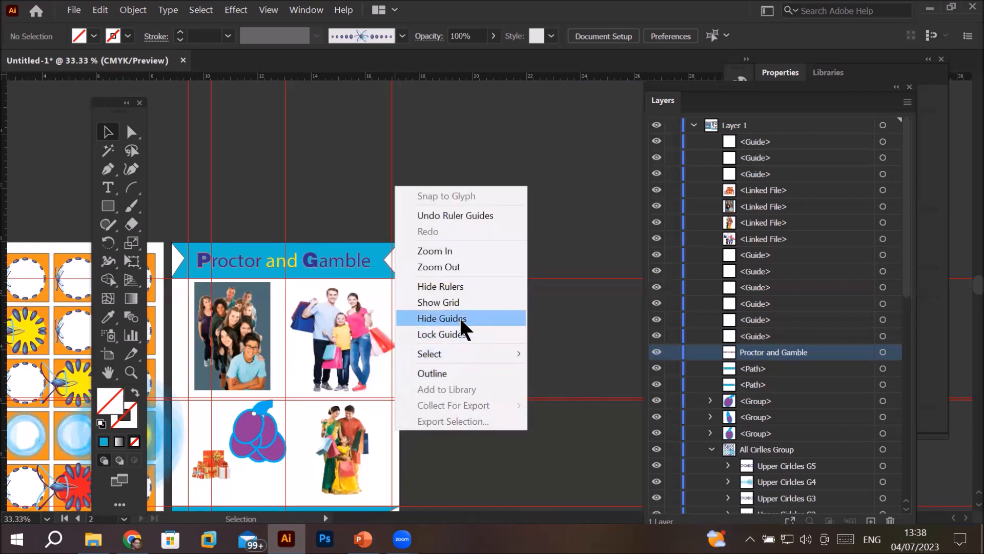
{"action": "left_click", "coordinate": [569, 284]}
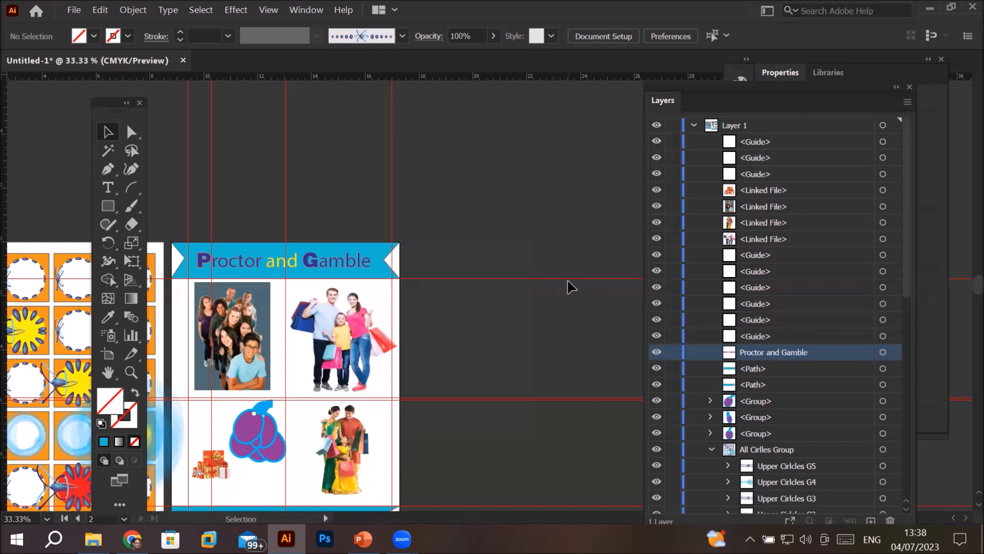
Step: Delete the horizontal guide under the Proctor and Gamble banner and one of the close-set horizontal guides below the upper photos
{"action": "left_click", "coordinate": [569, 280]}
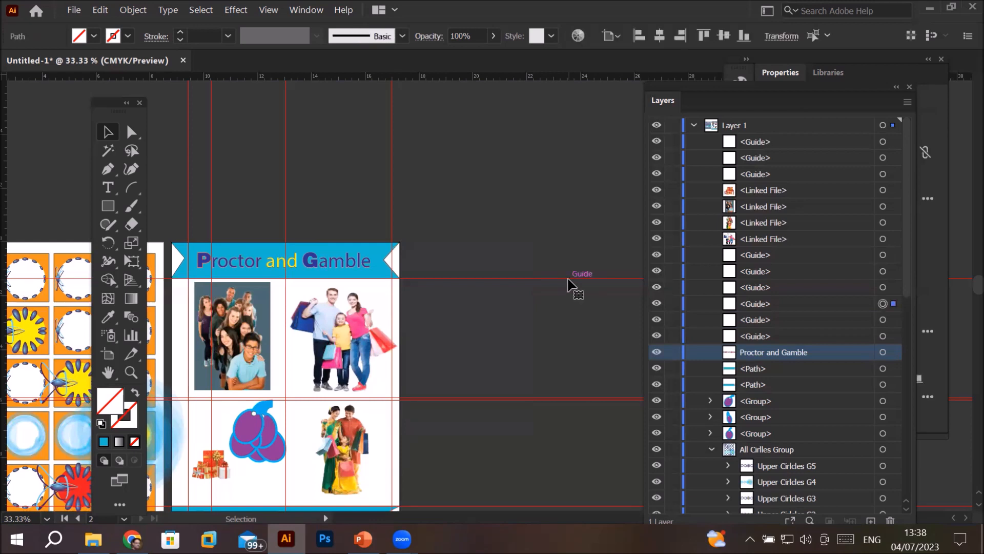
{"action": "key", "text": "Delete"}
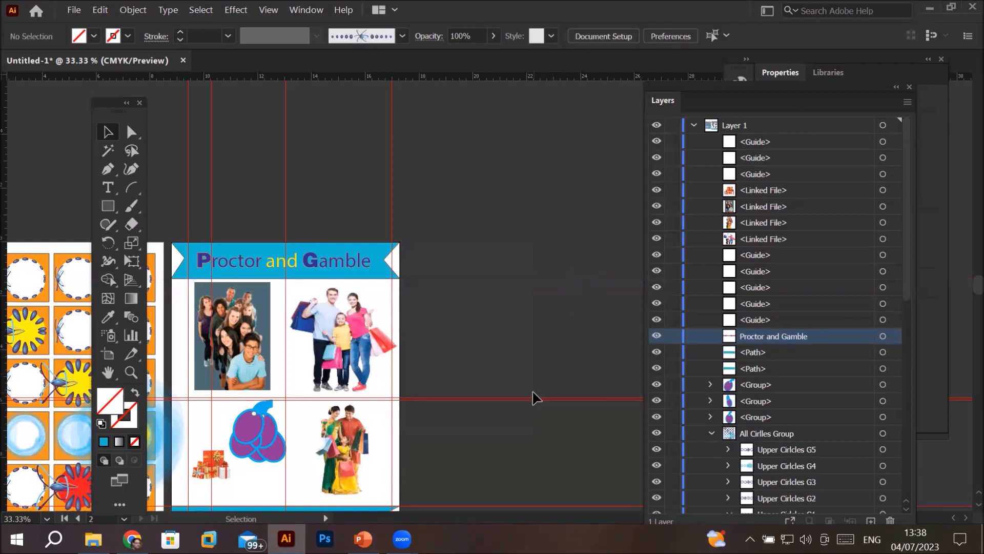
{"action": "left_click", "coordinate": [532, 402]}
{"action": "key", "text": "Delete"}
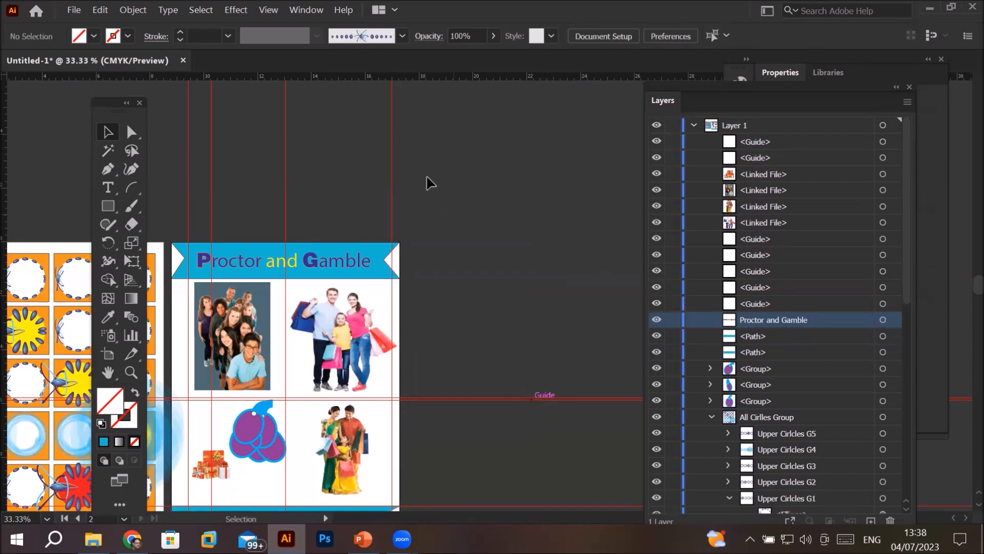
Step: Delete the four vertical guides crossing the second artboard
{"action": "left_click", "coordinate": [393, 176]}
{"action": "key", "text": "Delete"}
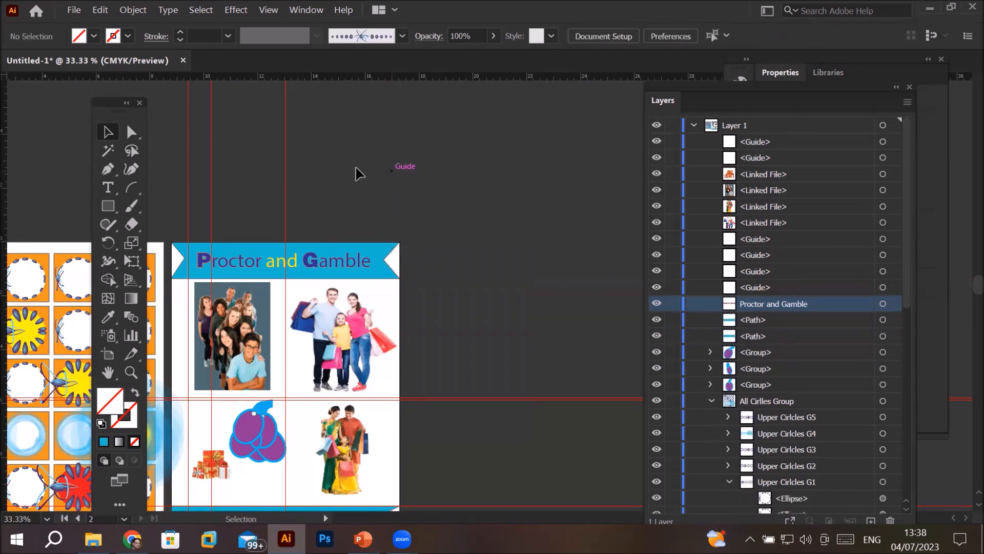
{"action": "left_click", "coordinate": [286, 174]}
{"action": "key", "text": "Delete"}
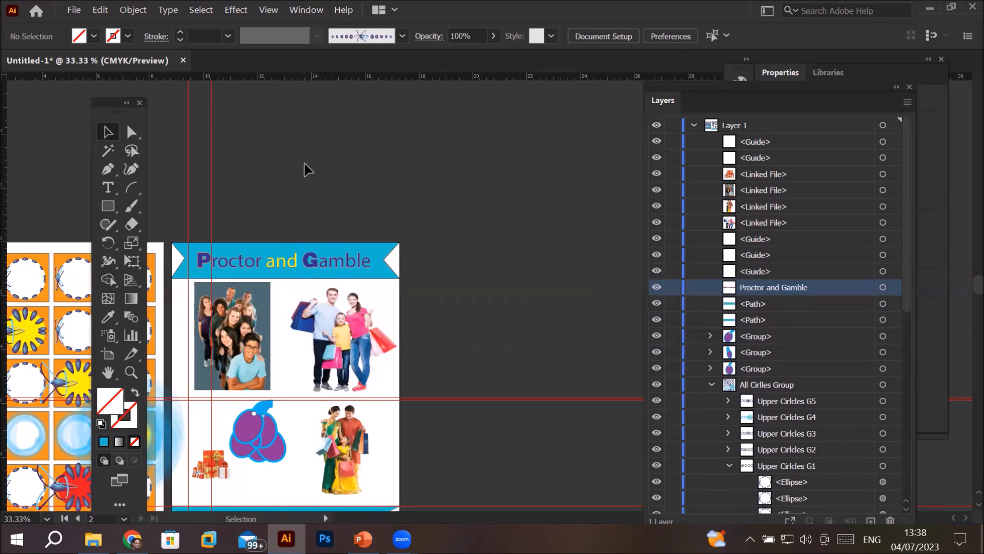
{"action": "left_click", "coordinate": [188, 180]}
{"action": "key", "text": "Delete"}
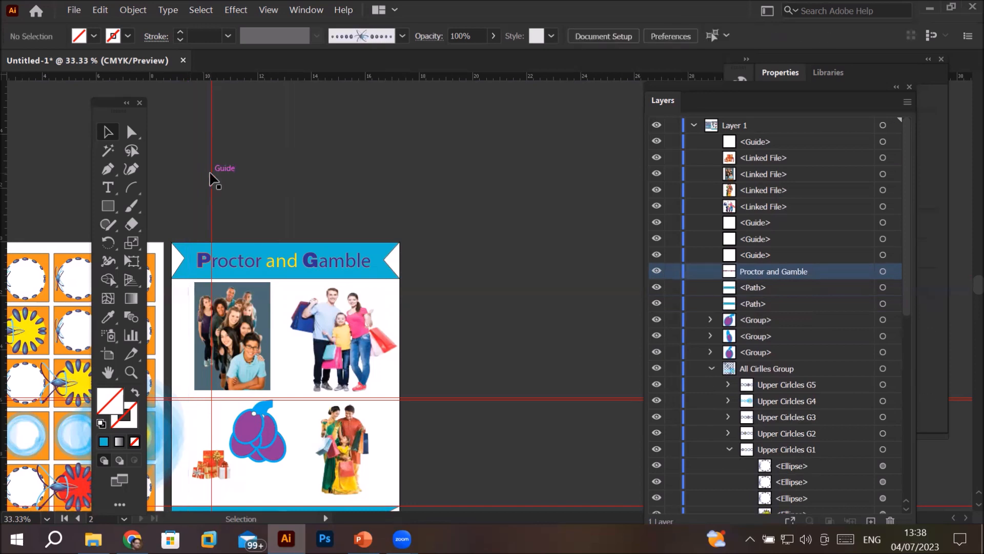
{"action": "left_click", "coordinate": [212, 180]}
{"action": "key", "text": "Delete"}
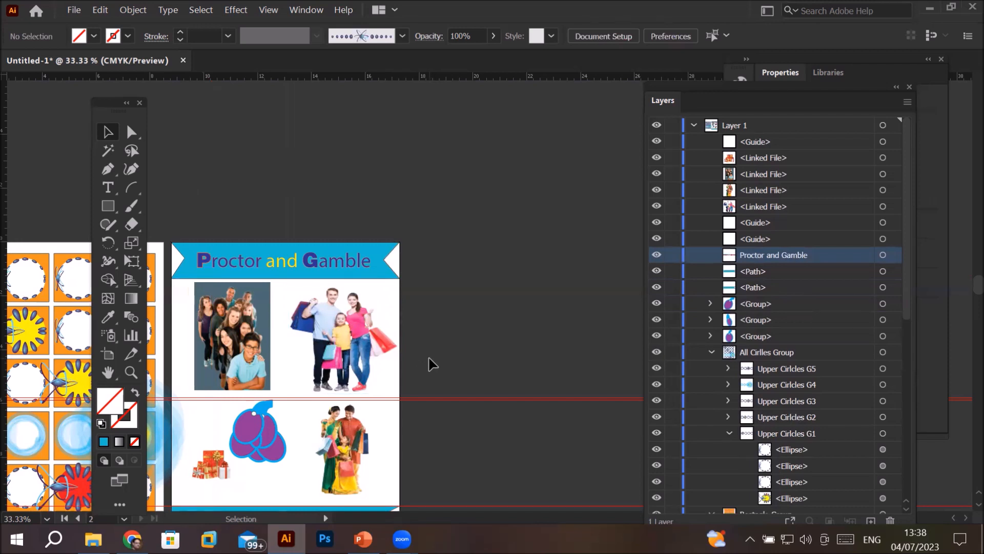
Step: Hide the remaining guides and show the document grid again
{"action": "right_click", "coordinate": [468, 403]}
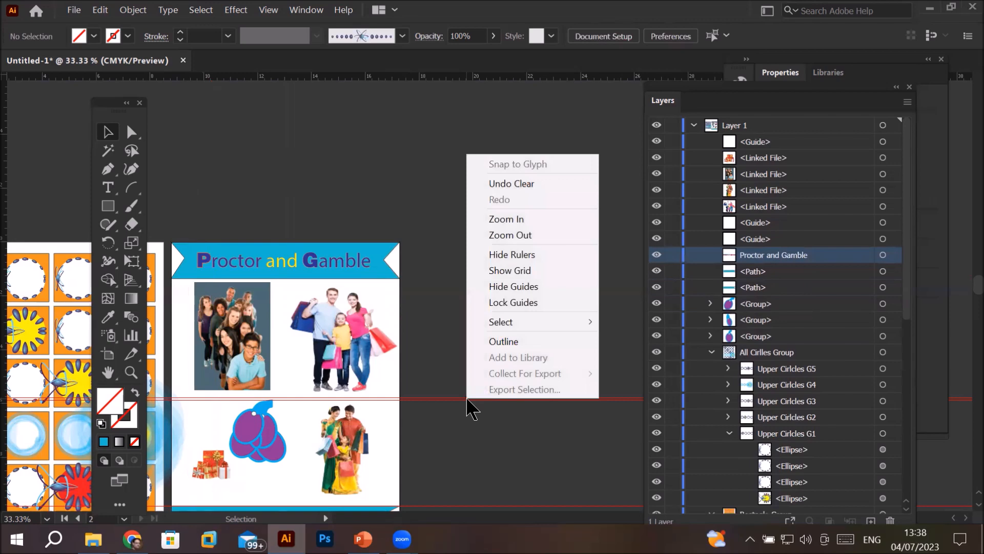
{"action": "left_click", "coordinate": [523, 285]}
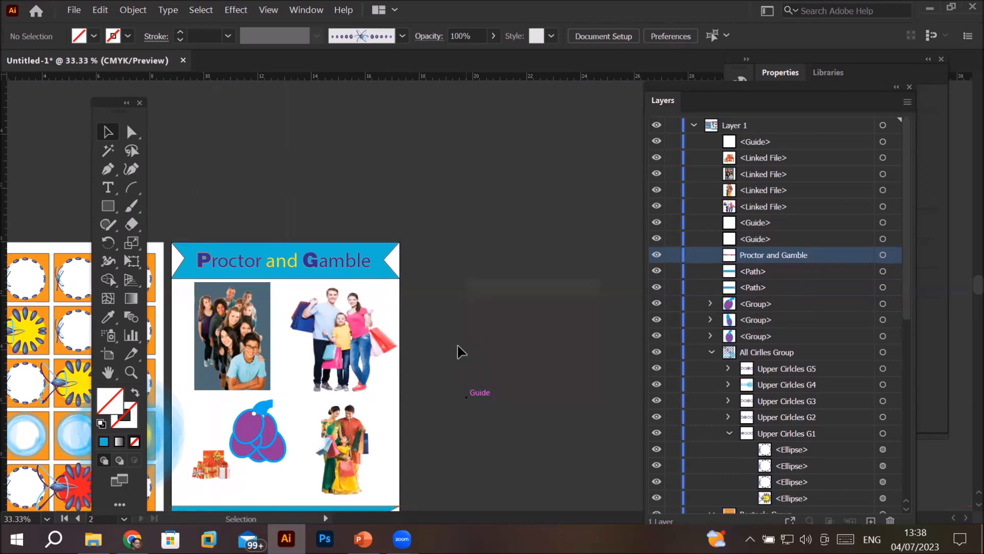
{"action": "right_click", "coordinate": [435, 341]}
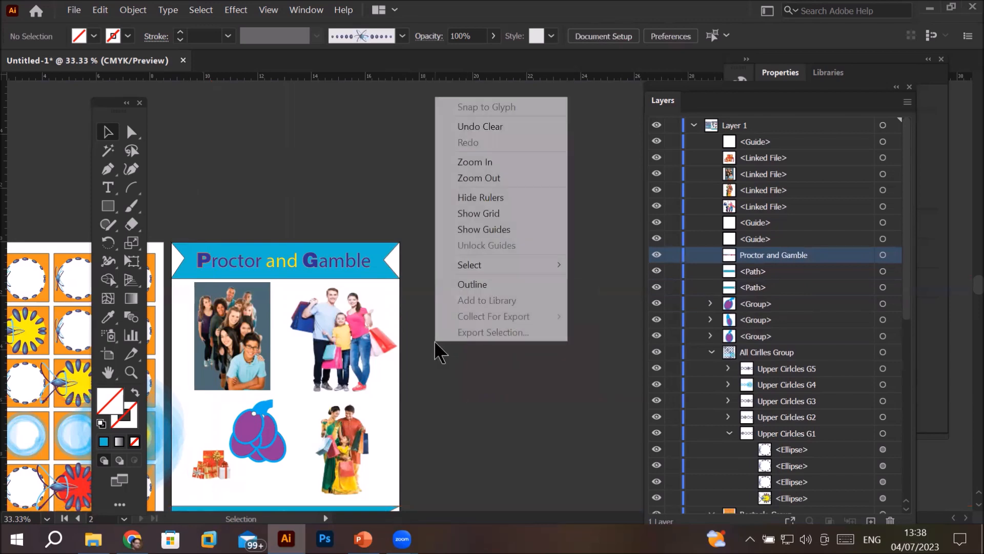
{"action": "left_click", "coordinate": [501, 209]}
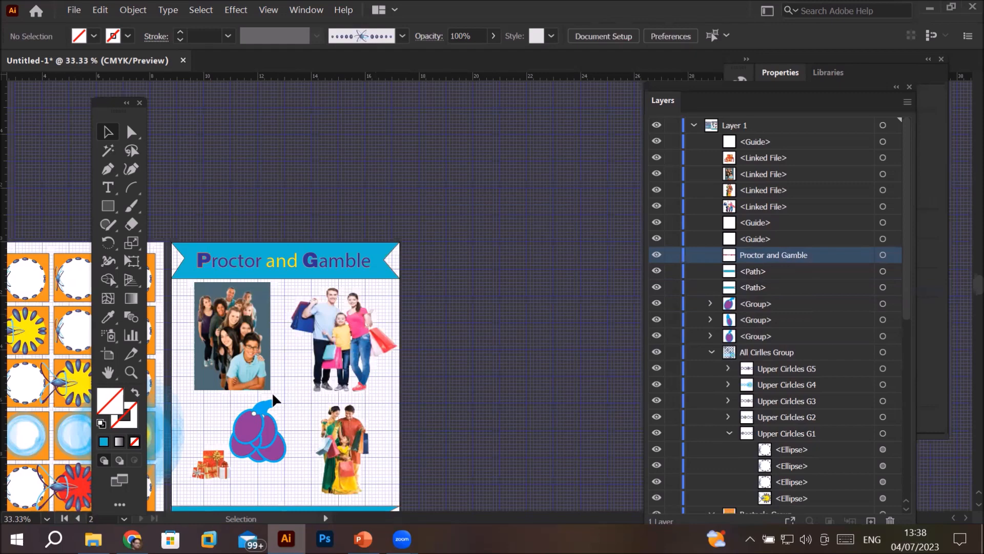
Step: Set the grid subdivisions to 4 in the Guides & Grid preferences and apply the change
{"action": "scroll", "coordinate": [272, 392], "scroll_direction": "up", "scroll_amount": 4}
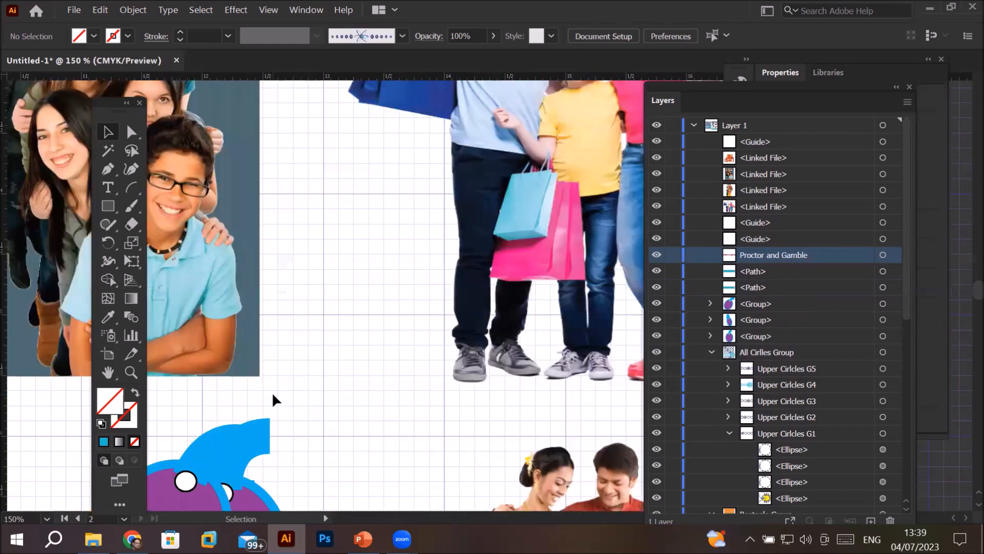
{"action": "scroll", "coordinate": [273, 395], "scroll_direction": "up", "scroll_amount": 1}
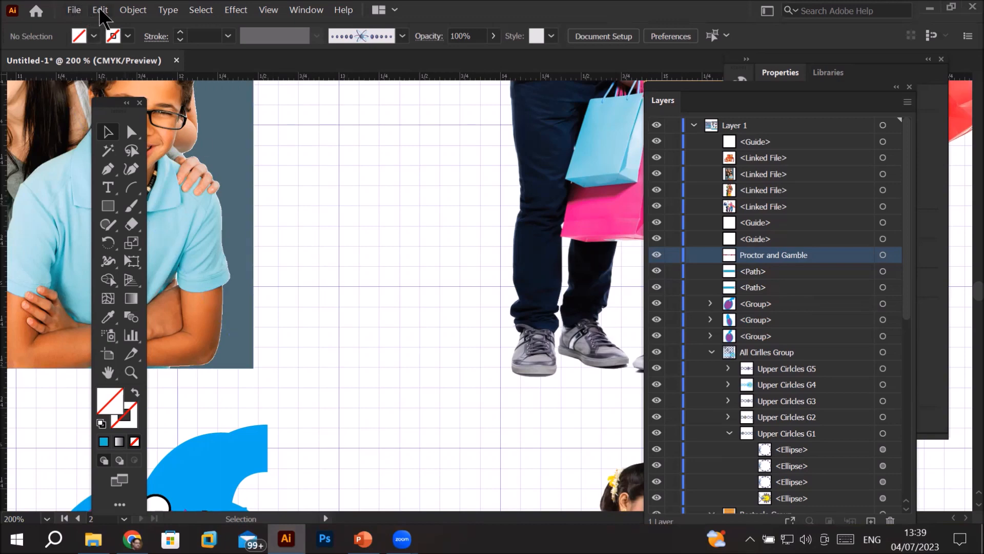
{"action": "left_click", "coordinate": [100, 10]}
{"action": "mouse_move", "coordinate": [285, 450]}
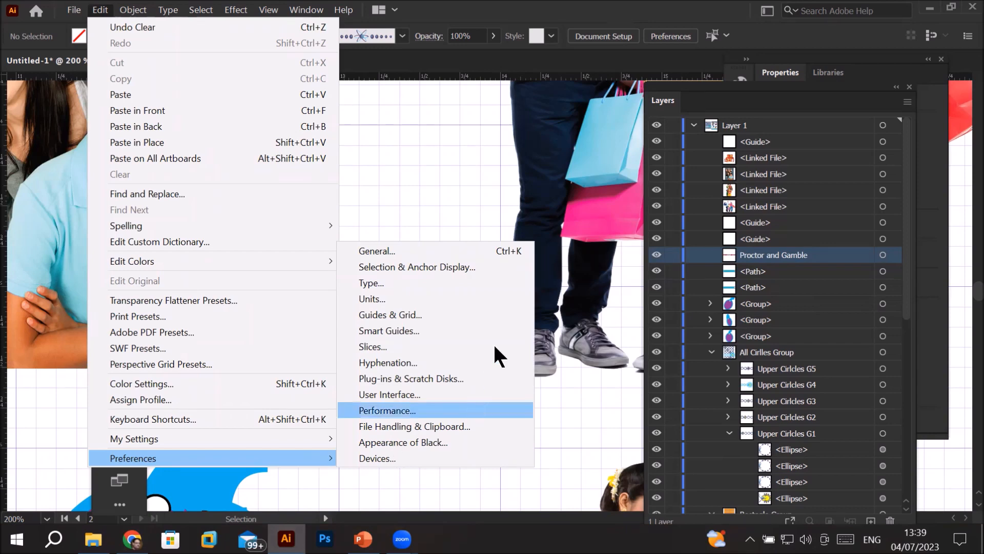
{"action": "left_click", "coordinate": [487, 320]}
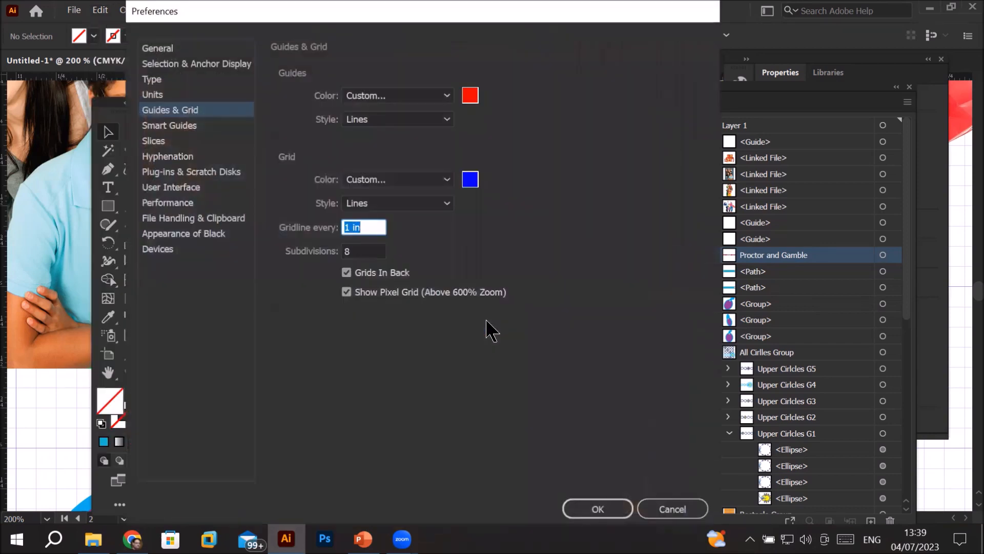
{"action": "left_click", "coordinate": [361, 251]}
{"action": "left_click_drag", "start_coordinate": [334, 248], "coordinate": [301, 253]}
{"action": "type", "text": "4"}
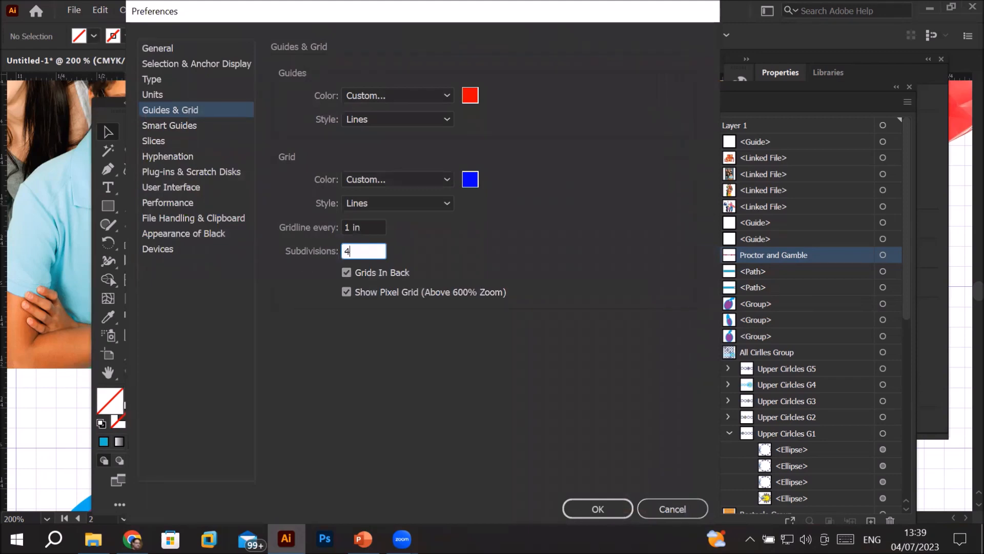
{"action": "left_click", "coordinate": [599, 509]}
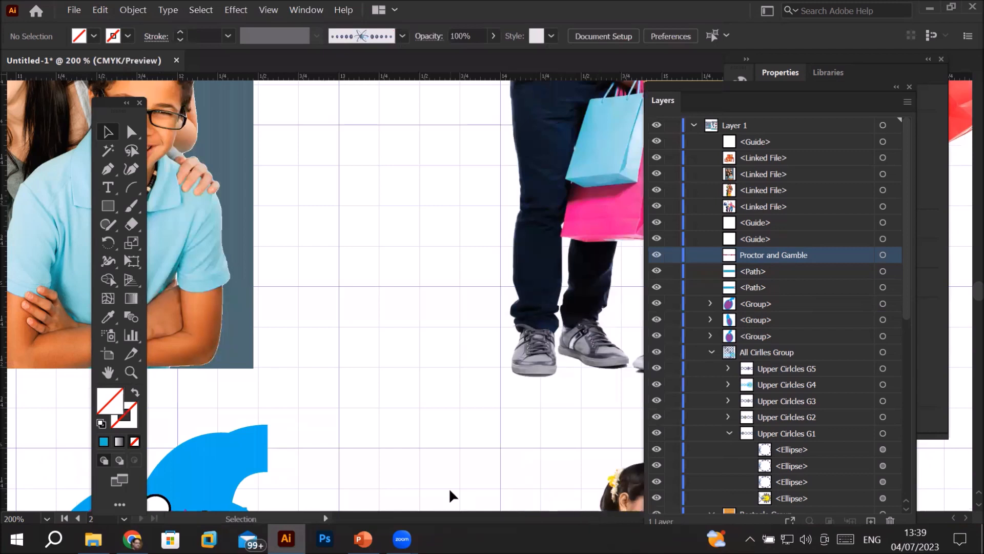
Step: Draw a small square over one grid subdivision between the two upper photos and align its left edge with the gridline
{"action": "left_click", "coordinate": [113, 203]}
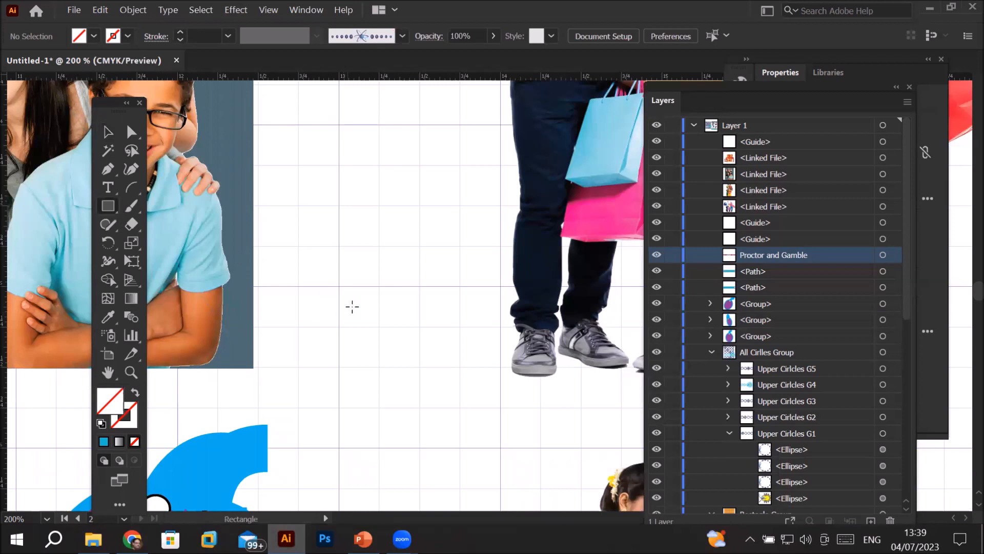
{"action": "left_click_drag", "start_coordinate": [337, 287], "coordinate": [380, 329]}
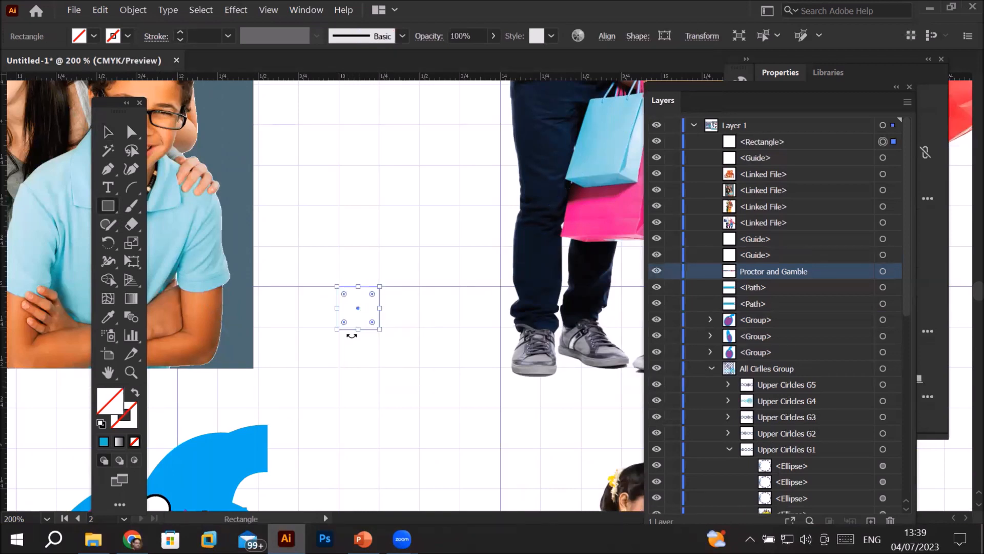
{"action": "left_click", "coordinate": [112, 135]}
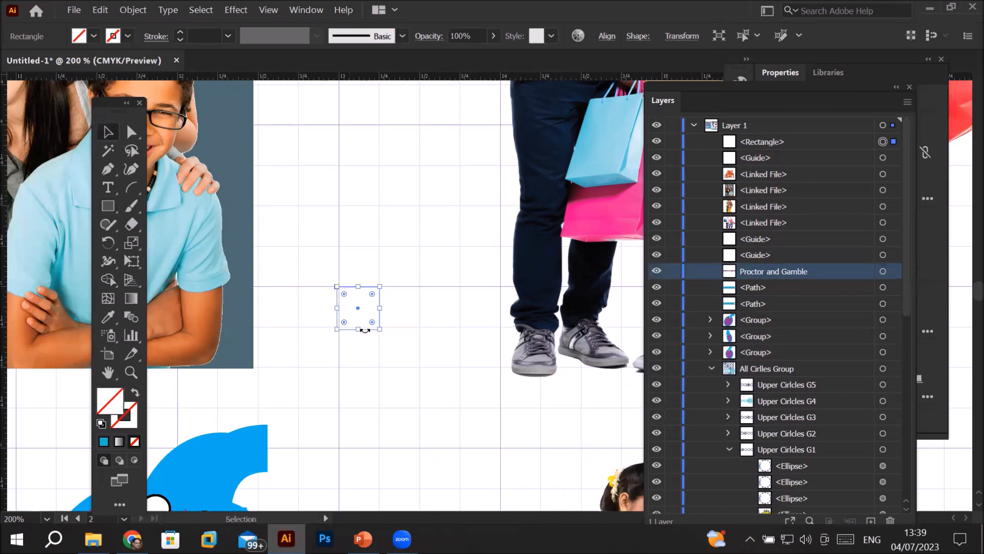
{"action": "key", "text": "ctrl+equal"}
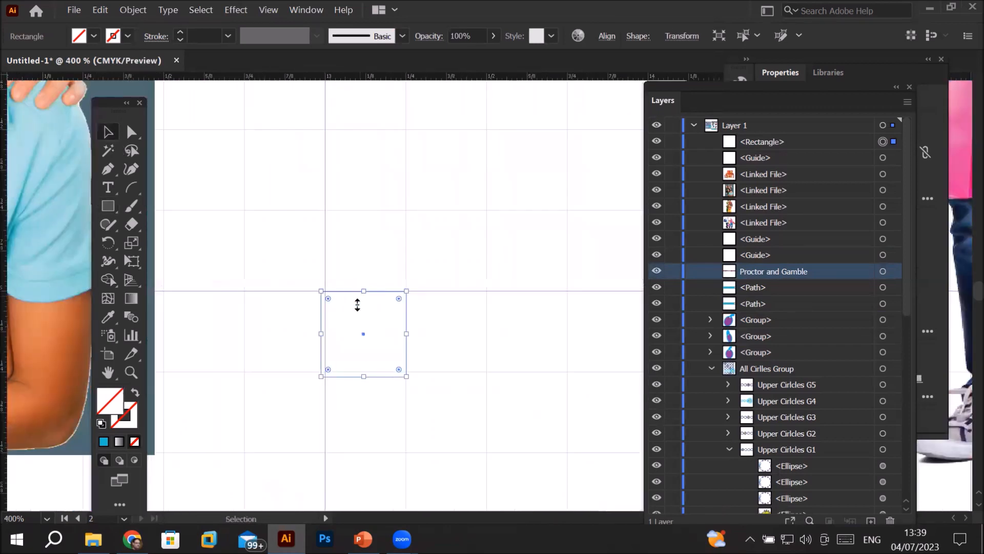
{"action": "left_click_drag", "start_coordinate": [321, 334], "coordinate": [326, 334]}
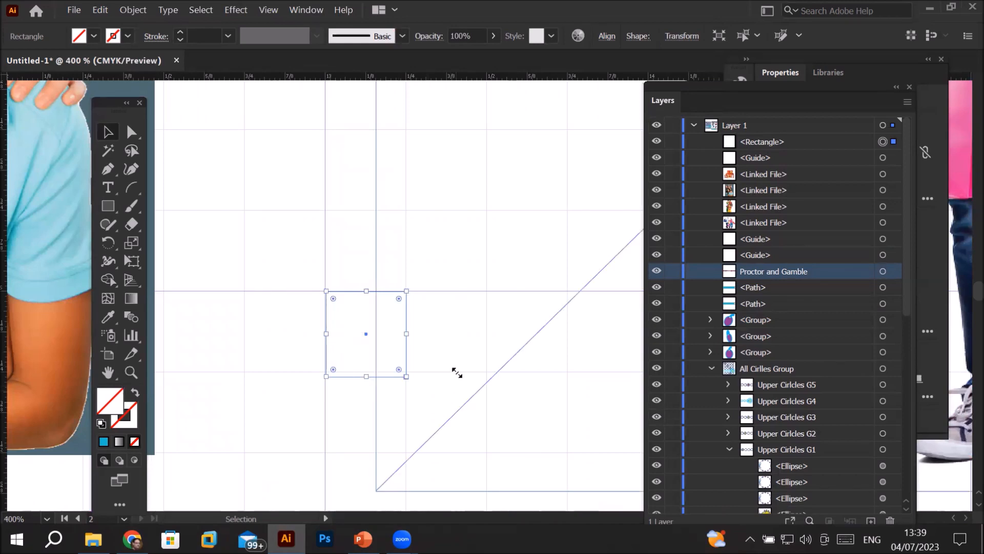
Step: Apply the default white fill and 1 pt black stroke to the square and copy it into a spaced two-by-two arrangement
{"action": "scroll", "coordinate": [454, 380], "scroll_direction": "down", "scroll_amount": 2}
{"action": "scroll", "coordinate": [457, 373], "scroll_direction": "down", "scroll_amount": 2}
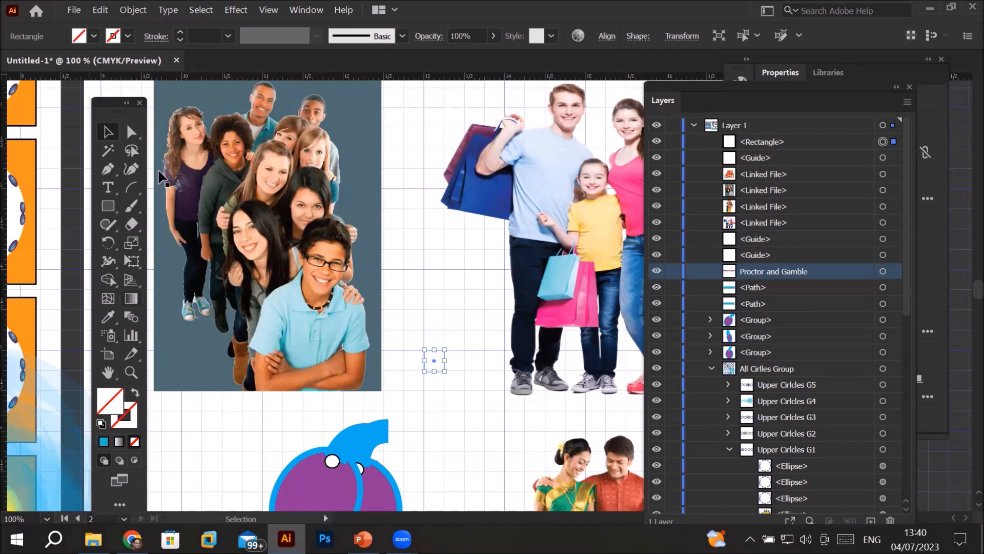
{"action": "left_click", "coordinate": [101, 423]}
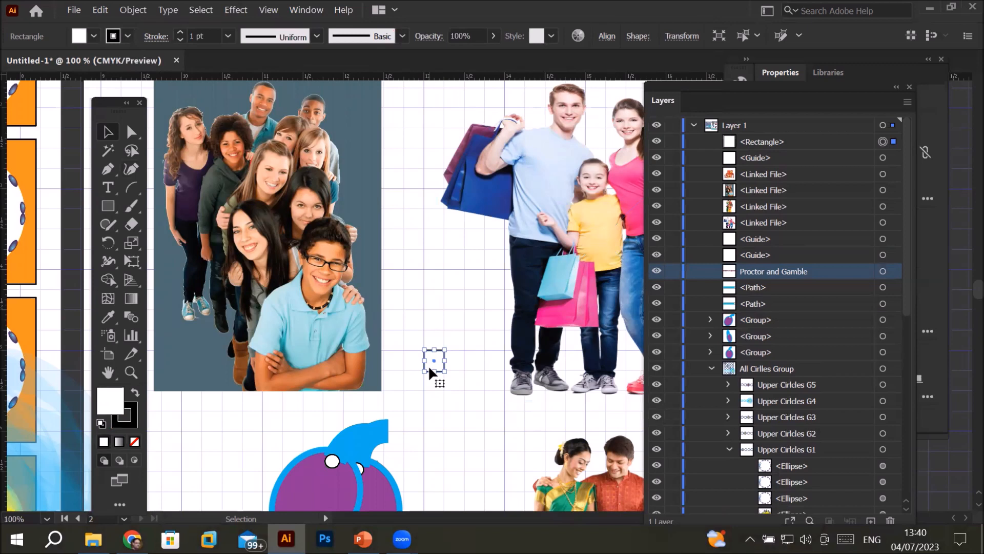
{"action": "left_click_drag", "start_coordinate": [430, 369], "coordinate": [492, 370]}
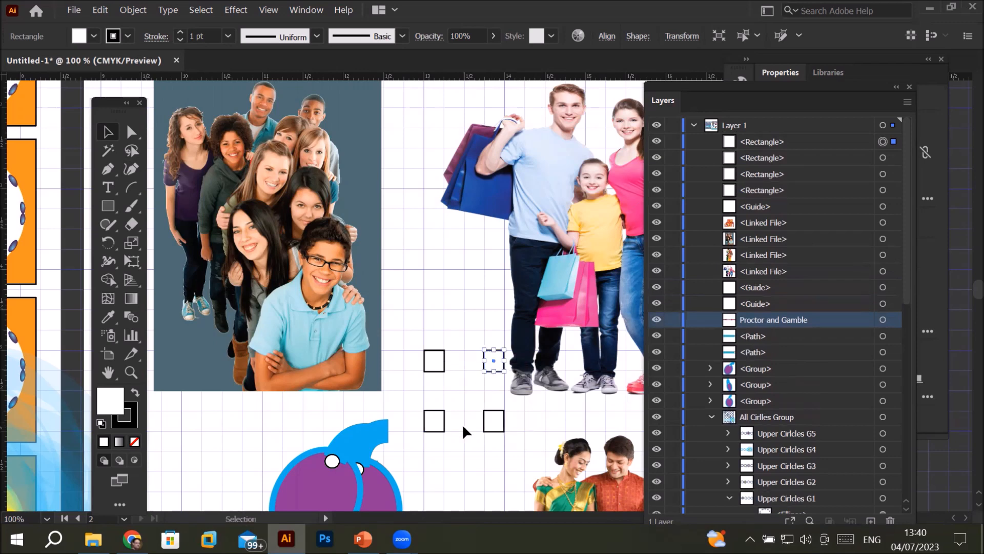
{"action": "left_click", "coordinate": [462, 379]}
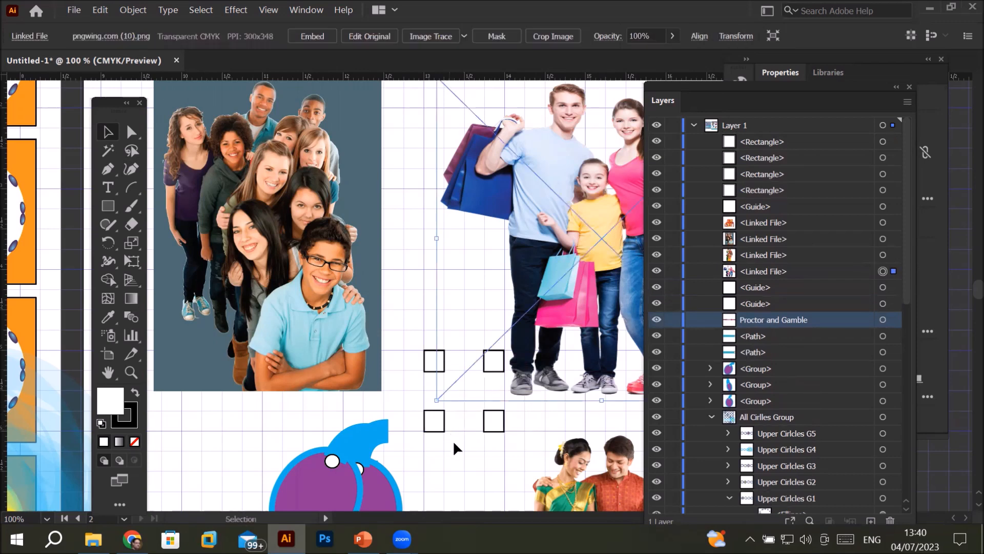
Step: Fill the upper-left and lower-right squares of the two-by-two arrangement with teal
{"action": "left_click", "coordinate": [463, 448]}
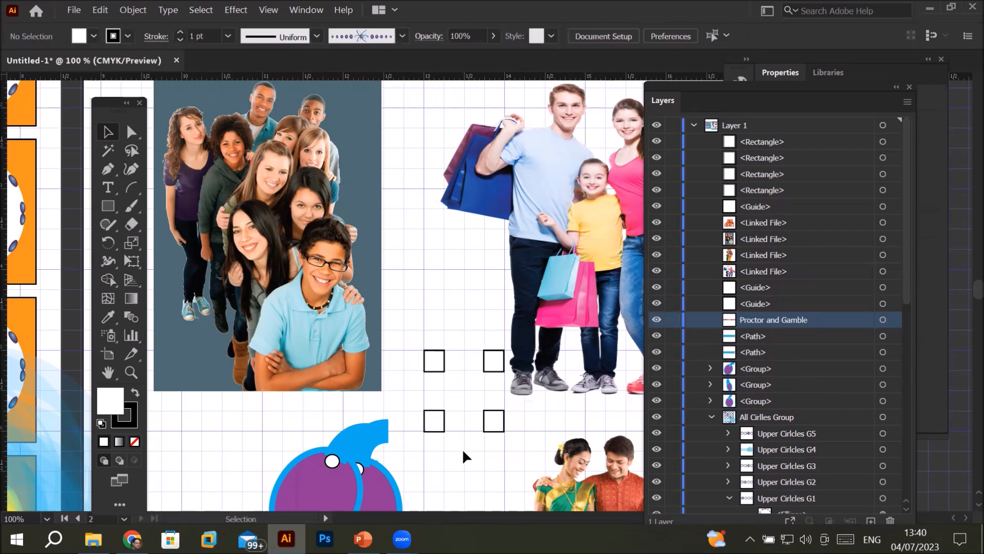
{"action": "left_click", "coordinate": [435, 361]}
{"action": "left_click", "coordinate": [493, 421], "text": "shift"}
{"action": "left_click", "coordinate": [94, 36]}
{"action": "left_click", "coordinate": [51, 62]}
{"action": "left_click", "coordinate": [435, 421], "text": "shift"}
{"action": "left_click", "coordinate": [93, 36]}
{"action": "left_click", "coordinate": [96, 72]}
Step: Fill the upper-right and lower-left squares of the two-by-two arrangement with pink
{"action": "left_click", "coordinate": [493, 361]}
{"action": "left_click", "coordinate": [434, 421], "text": "shift"}
{"action": "left_click", "coordinate": [94, 36]}
{"action": "left_click", "coordinate": [105, 62]}
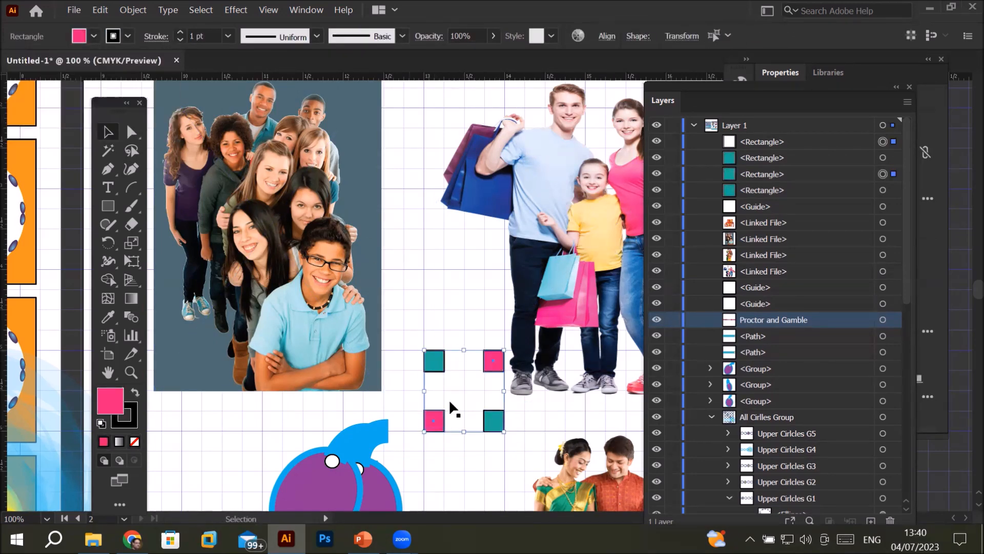
{"action": "left_click", "coordinate": [465, 456]}
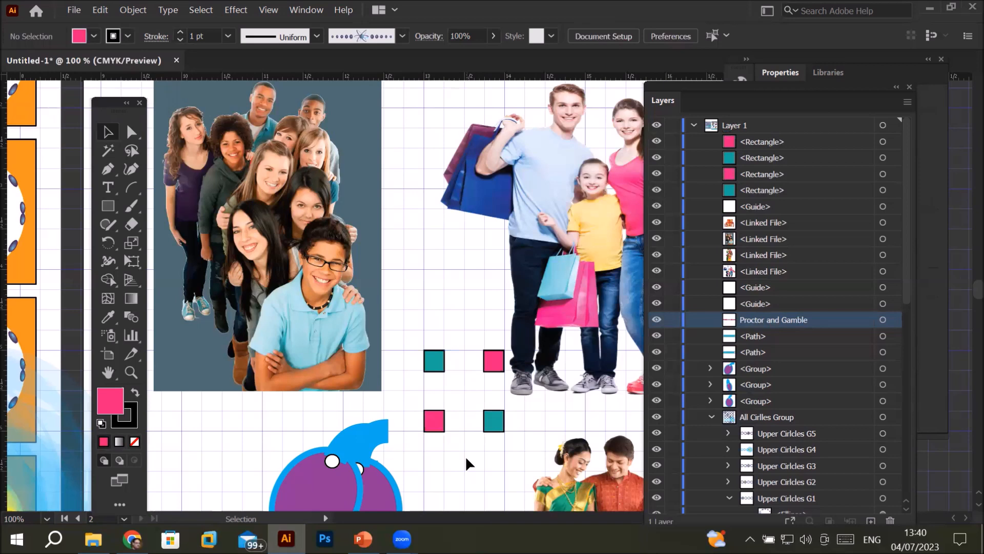
Step: Draw a small pink circle fitted to one grid subdivision below the group photo on the dark background
{"action": "scroll", "coordinate": [537, 419], "scroll_direction": "down", "scroll_amount": 2}
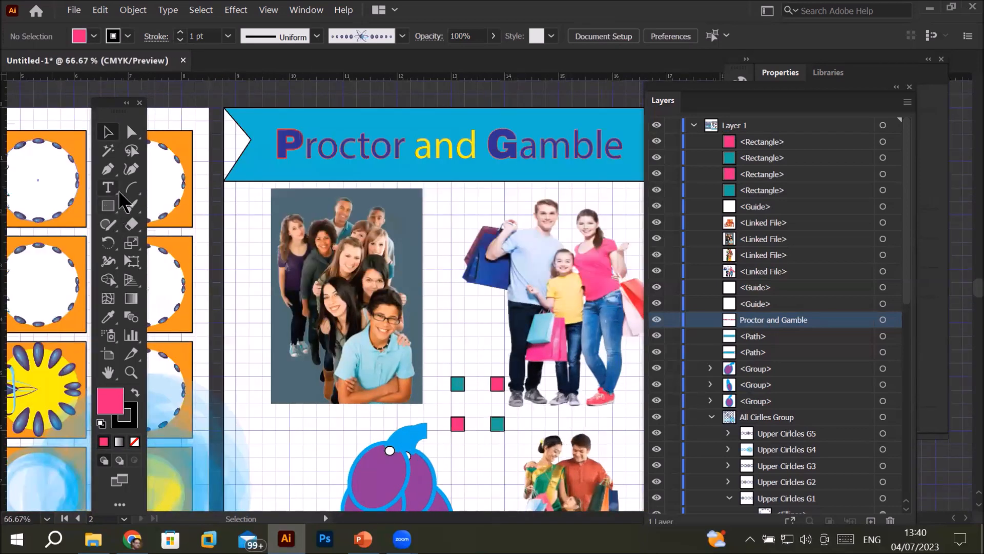
{"action": "left_click", "coordinate": [108, 205]}
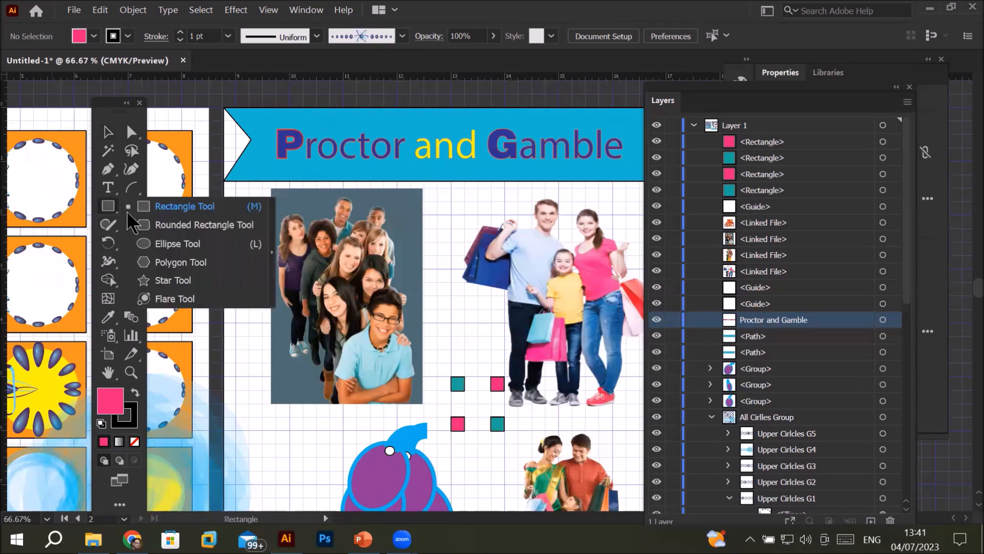
{"action": "left_click", "coordinate": [173, 246]}
{"action": "scroll", "coordinate": [277, 459], "scroll_direction": "up", "scroll_amount": 5}
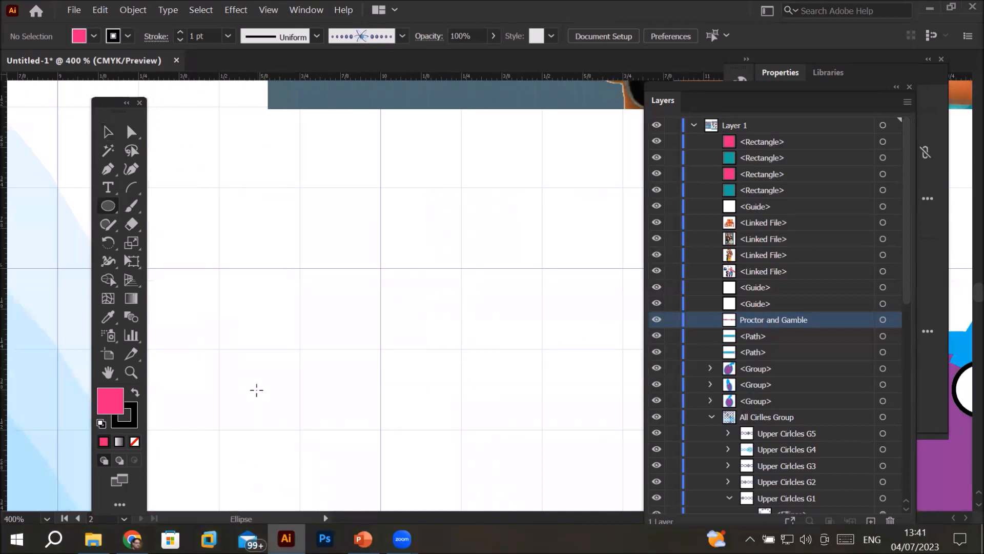
{"action": "mouse_move", "coordinate": [256, 389]}
{"action": "left_mouse_down"}
{"action": "mouse_move", "coordinate": [291, 422]}
{"action": "mouse_move", "coordinate": [356, 397]}
{"action": "mouse_move", "coordinate": [518, 397]}
{"action": "left_mouse_up"}
{"action": "key", "text": "v"}
Step: Copy the circle into a six-circle cluster: a two-by-two arrangement with one circle above and one in its middle
{"action": "scroll", "coordinate": [504, 397], "scroll_direction": "down", "scroll_amount": 2}
{"action": "left_click_drag", "start_coordinate": [421, 398], "coordinate": [420, 476]}
{"action": "left_click_drag", "start_coordinate": [420, 474], "coordinate": [462, 355]}
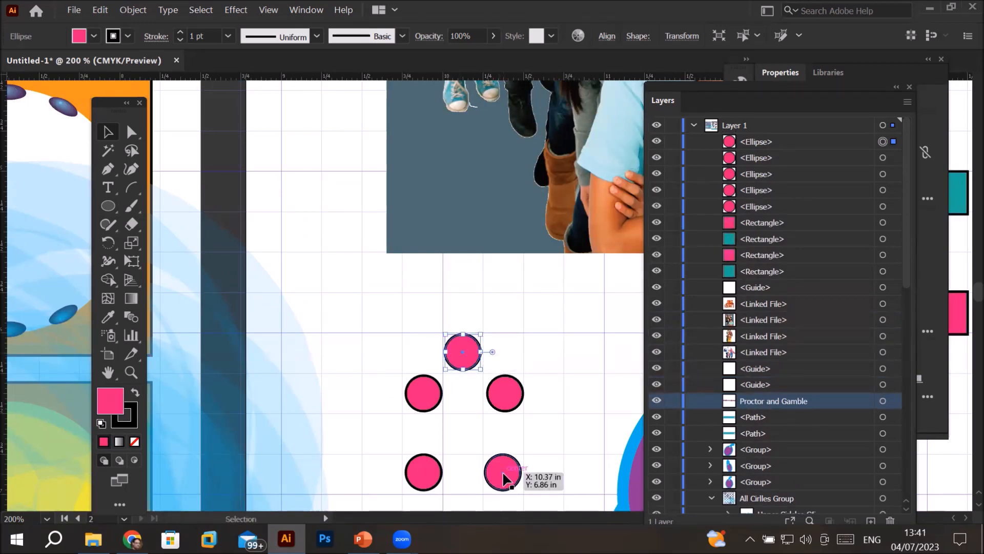
{"action": "left_click_drag", "start_coordinate": [500, 477], "coordinate": [463, 439]}
{"action": "scroll", "coordinate": [510, 466], "scroll_direction": "down", "scroll_amount": 3}
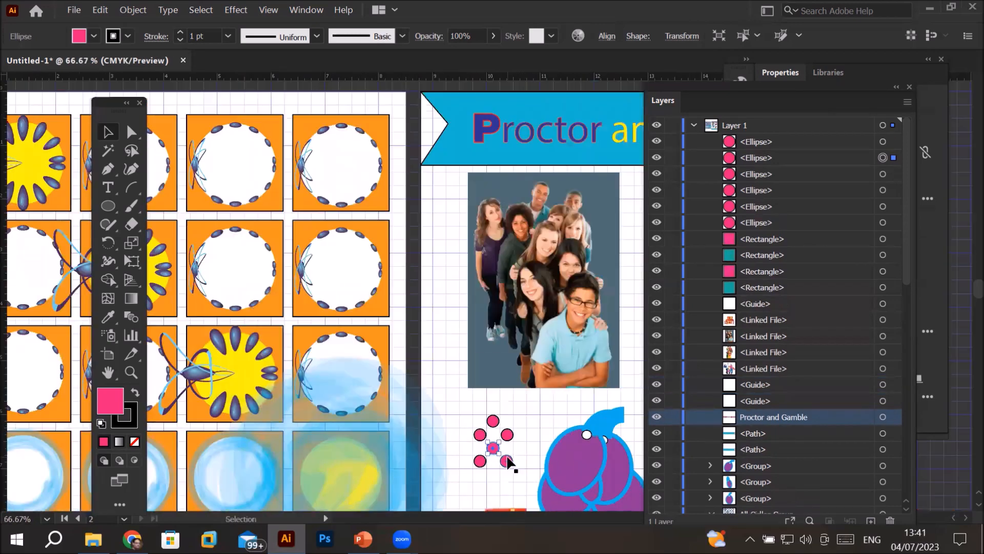
{"action": "scroll", "coordinate": [540, 415], "scroll_direction": "down", "scroll_amount": 3}
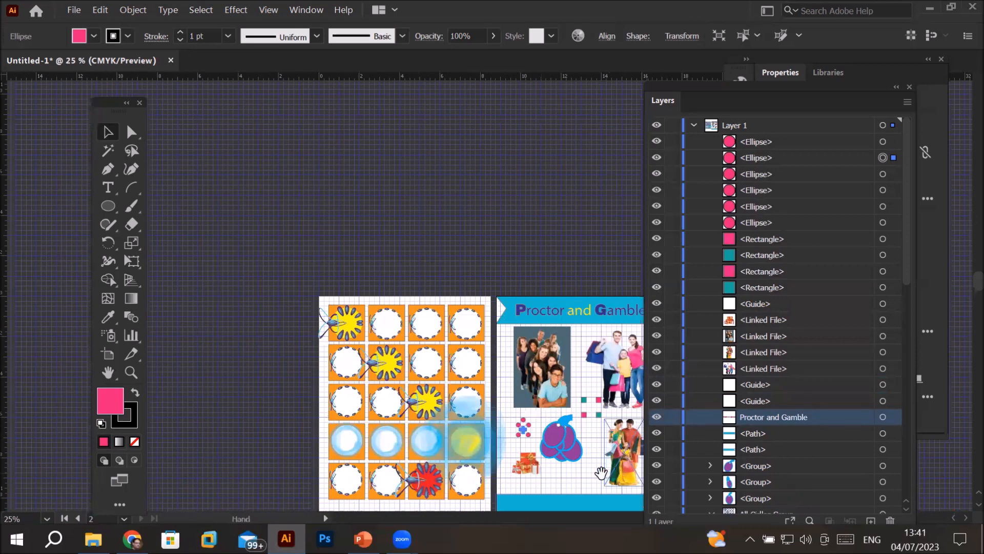
{"action": "left_click_drag", "start_coordinate": [533, 435], "coordinate": [509, 406]}
{"action": "left_click_drag", "start_coordinate": [543, 377], "coordinate": [473, 347]}
{"action": "left_click", "coordinate": [539, 357]}
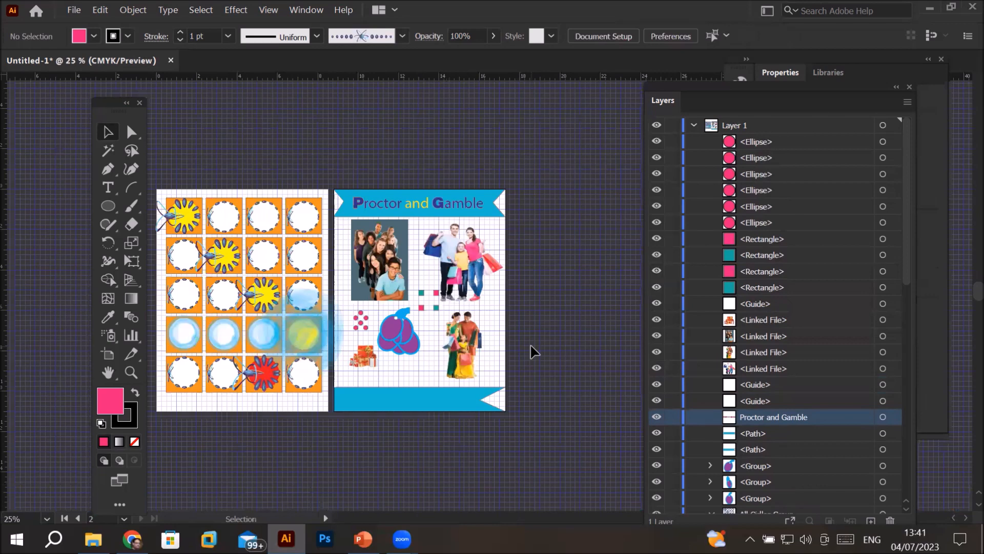
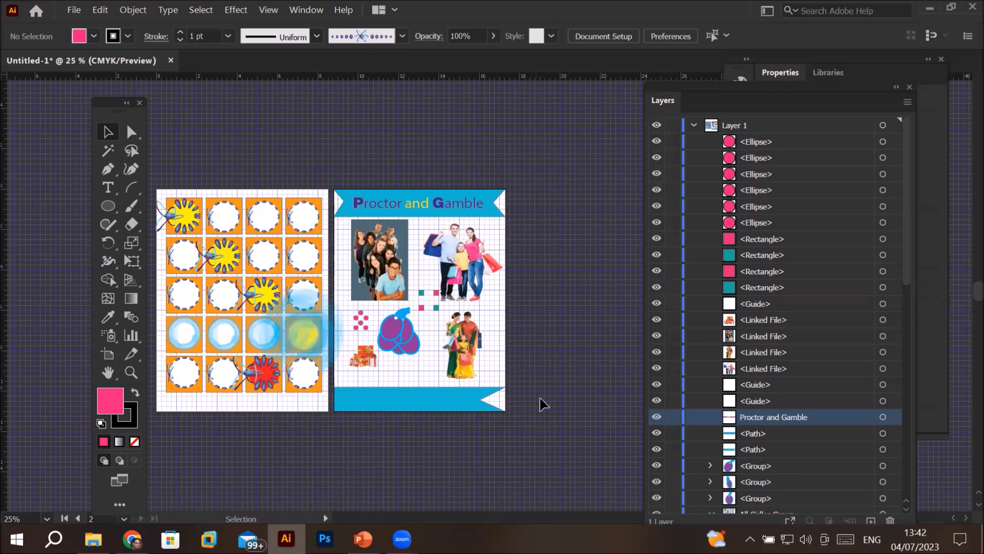
Step: Hide the document grid to leave the artboards clean
{"action": "scroll", "coordinate": [471, 350], "scroll_direction": "up", "scroll_amount": 1}
{"action": "scroll", "coordinate": [496, 383], "scroll_direction": "up", "scroll_amount": 2}
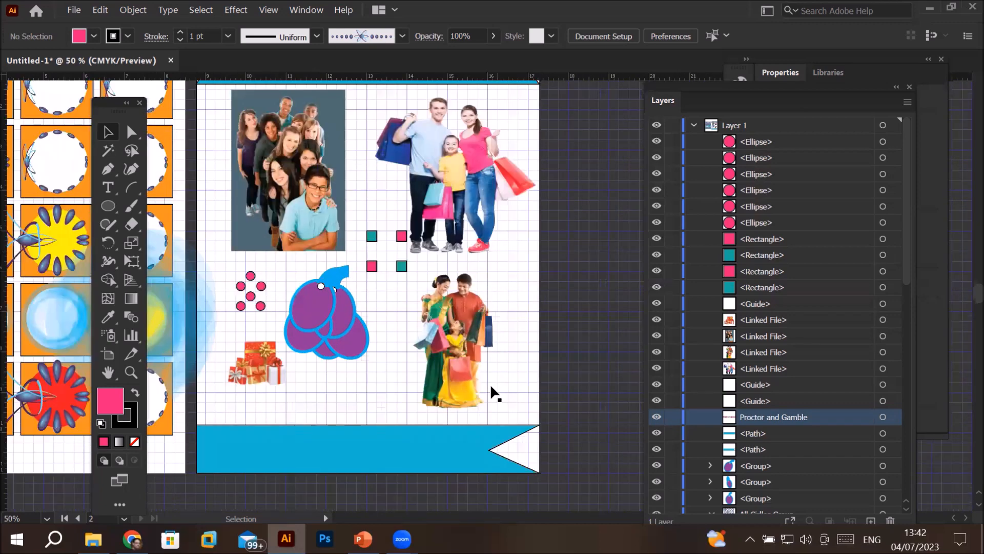
{"action": "scroll", "coordinate": [478, 377], "scroll_direction": "down", "scroll_amount": 1}
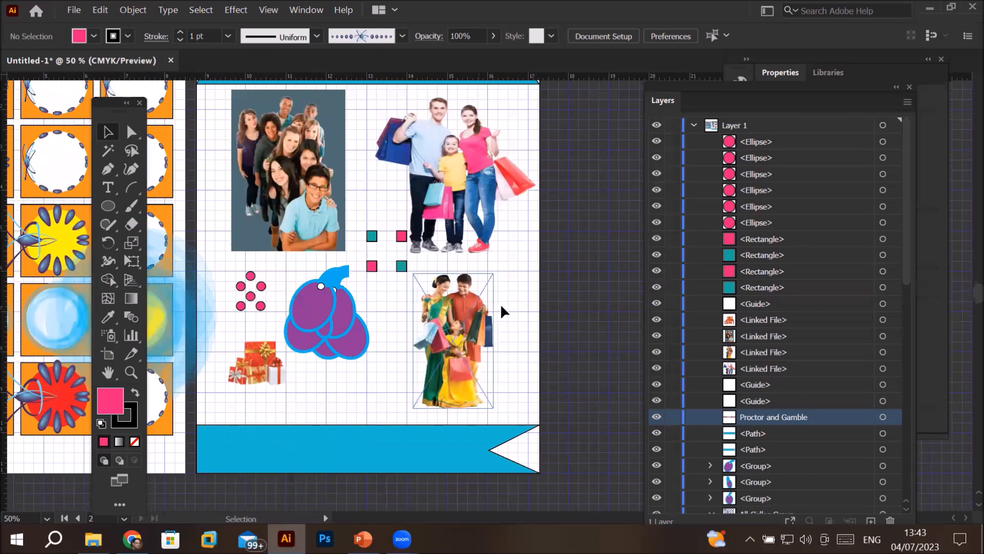
{"action": "right_click", "coordinate": [515, 275]}
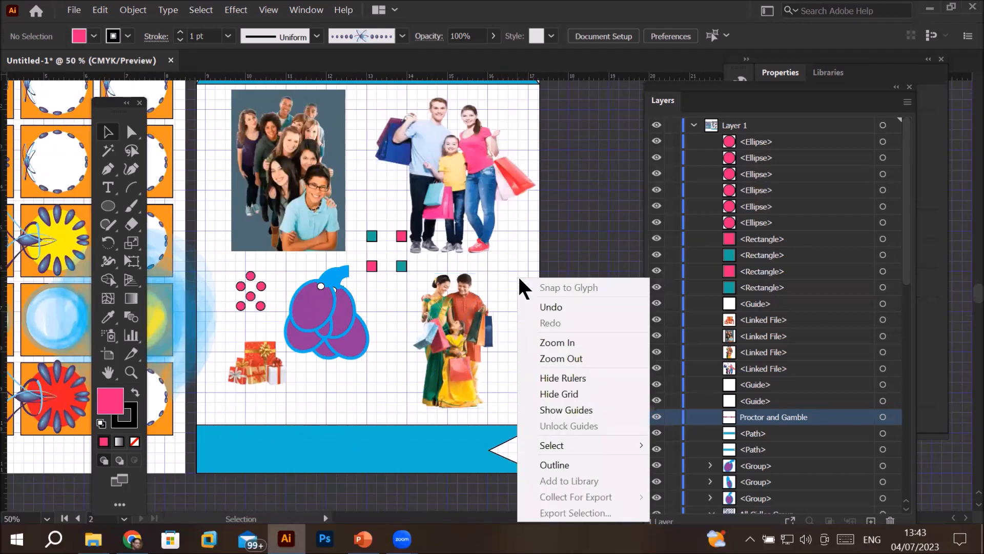
{"action": "left_click", "coordinate": [571, 394]}
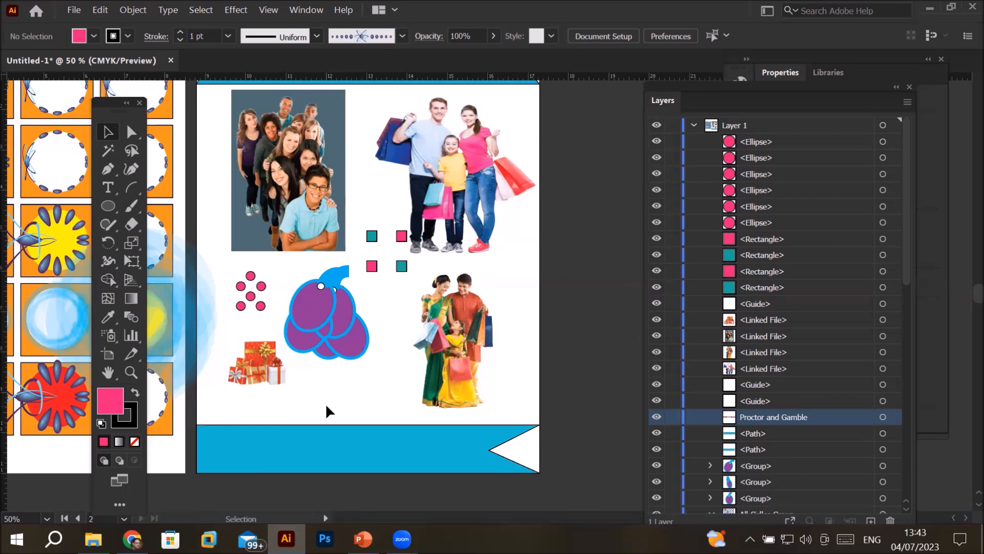
{"action": "scroll", "coordinate": [389, 192], "scroll_direction": "down", "scroll_amount": 2, "text": "alt"}
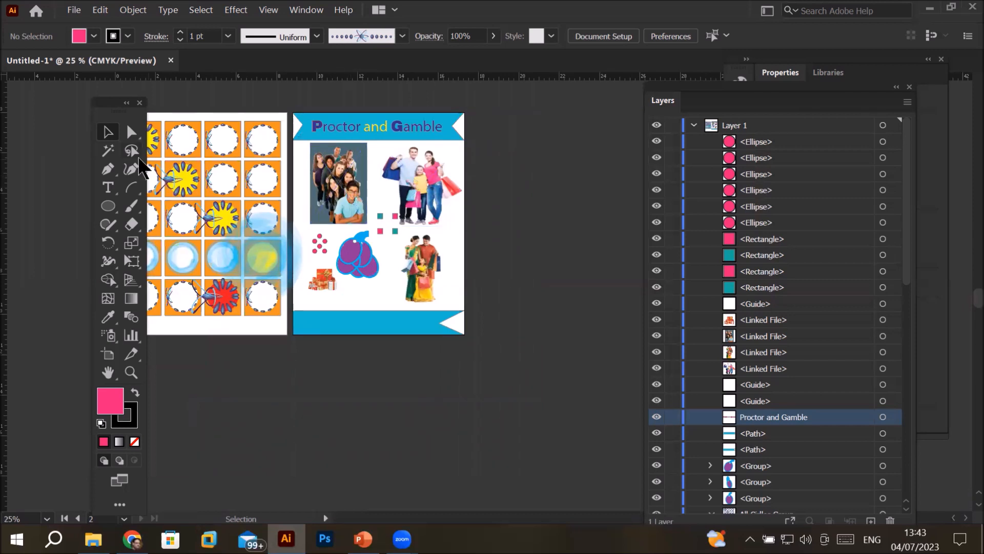
Step: Select all the artwork on the first artboard and lower its opacity to 22%
{"action": "left_click", "coordinate": [108, 171]}
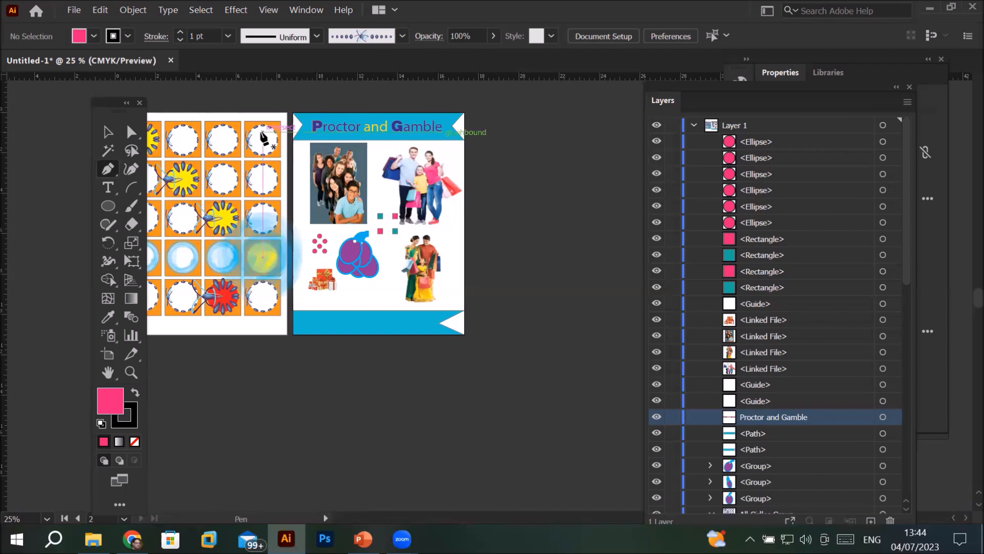
{"action": "scroll", "coordinate": [263, 137], "scroll_direction": "down", "scroll_amount": 1}
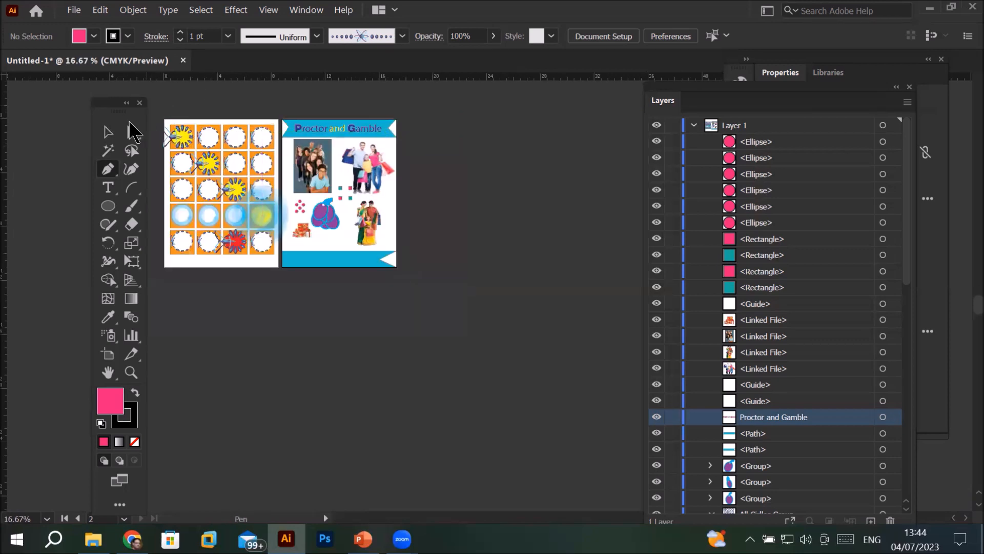
{"action": "left_click", "coordinate": [108, 133]}
{"action": "left_click_drag", "start_coordinate": [159, 110], "coordinate": [280, 294]}
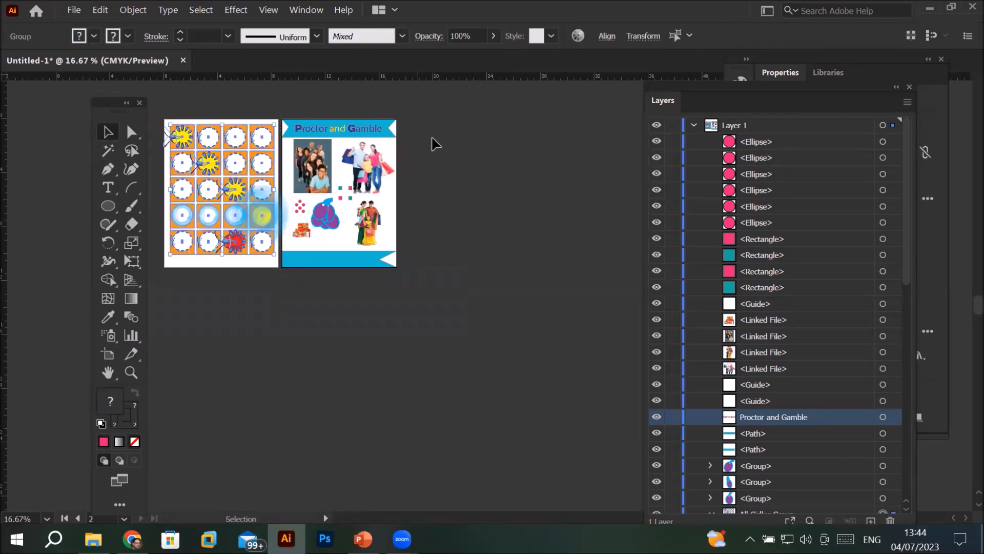
{"action": "scroll", "coordinate": [176, 127], "scroll_direction": "up", "scroll_amount": 2}
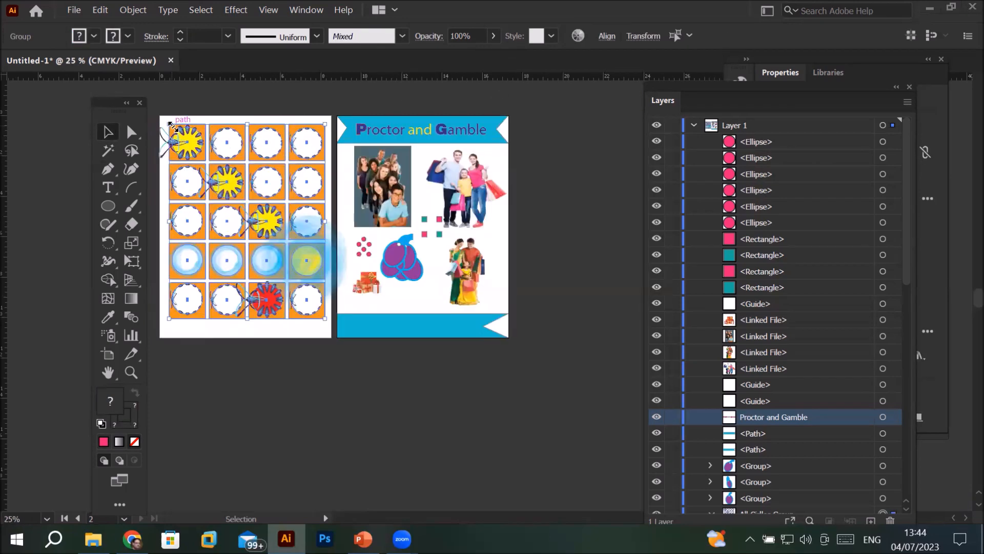
{"action": "left_click", "coordinate": [494, 36]}
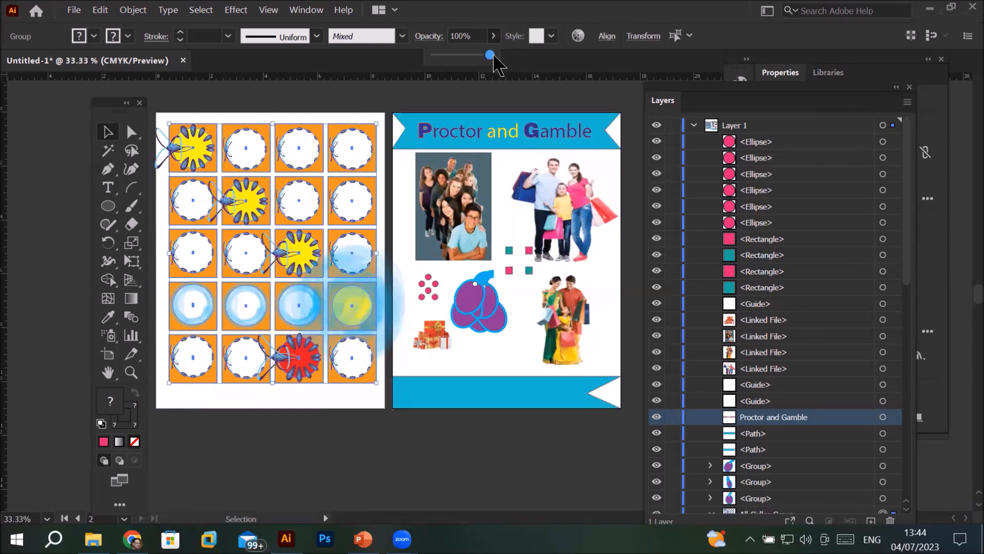
{"action": "left_click_drag", "start_coordinate": [491, 56], "coordinate": [446, 55]}
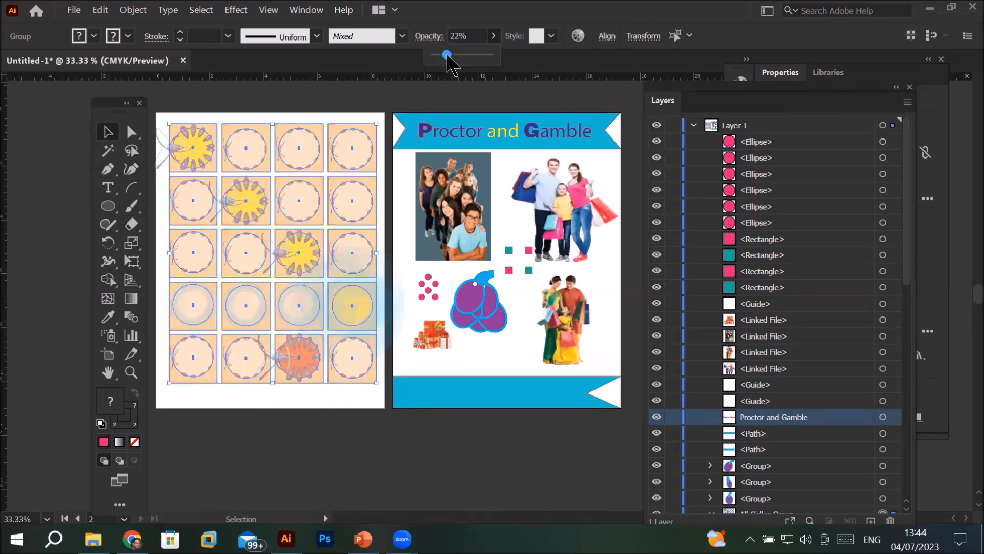
{"action": "left_click", "coordinate": [378, 94]}
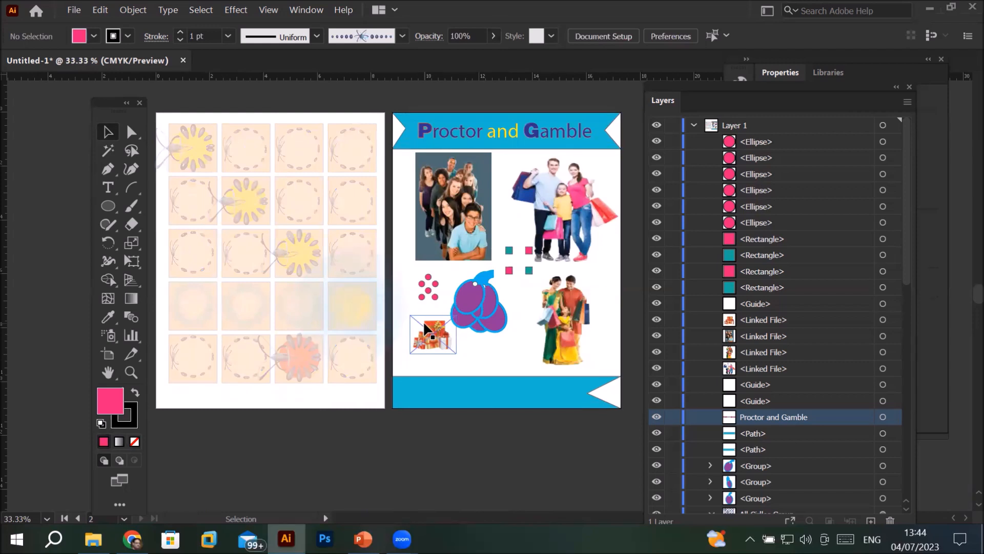
Step: Select the Rectagle Group of orange squares on the first artboard and raise its opacity to 100%
{"action": "left_click", "coordinate": [189, 137]}
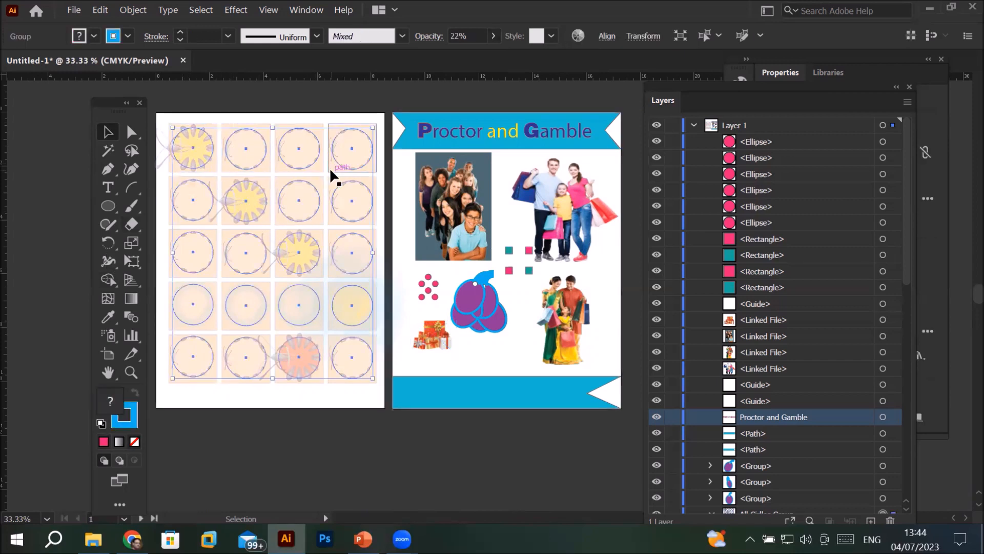
{"action": "left_click", "coordinate": [369, 114]}
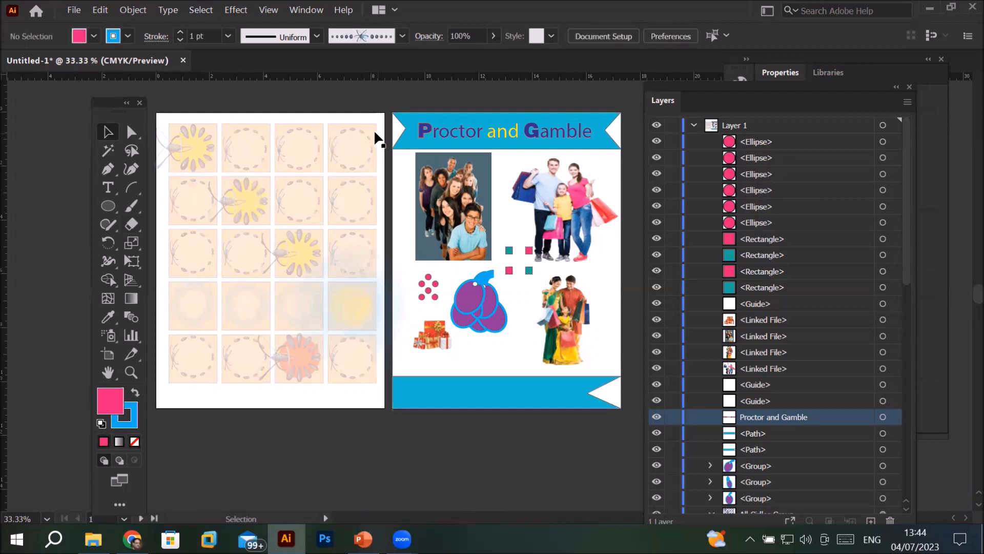
{"action": "left_click", "coordinate": [375, 130]}
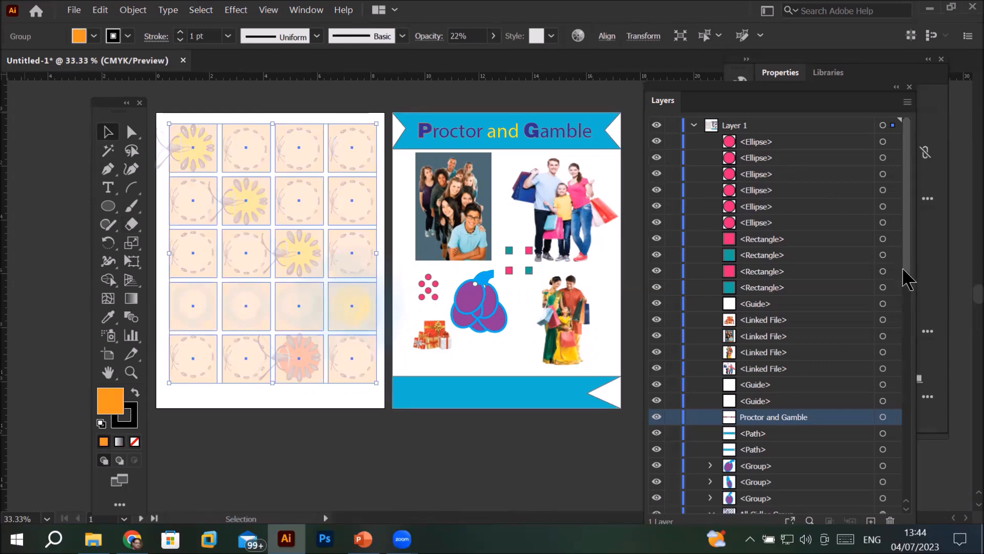
{"action": "left_click_drag", "start_coordinate": [908, 277], "coordinate": [916, 468]}
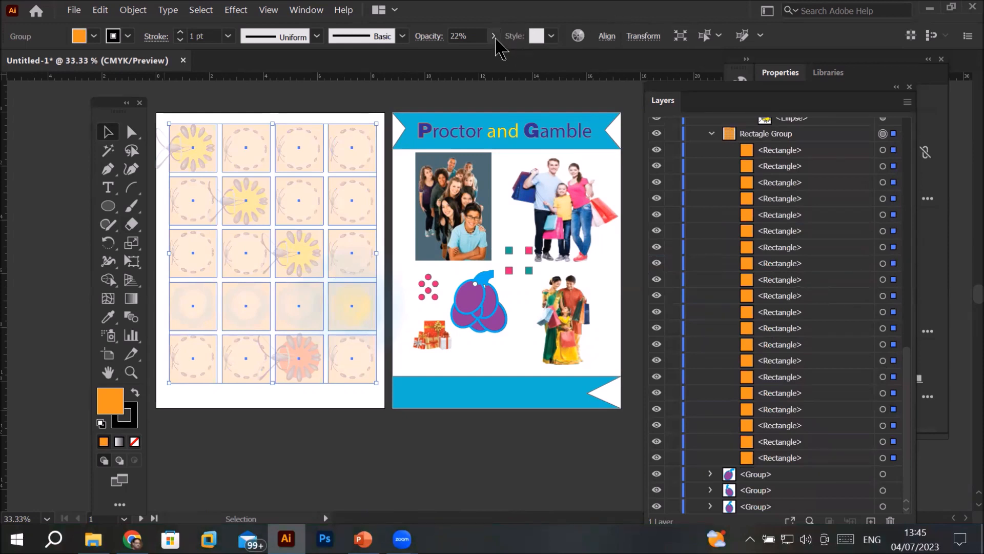
{"action": "left_click", "coordinate": [460, 35]}
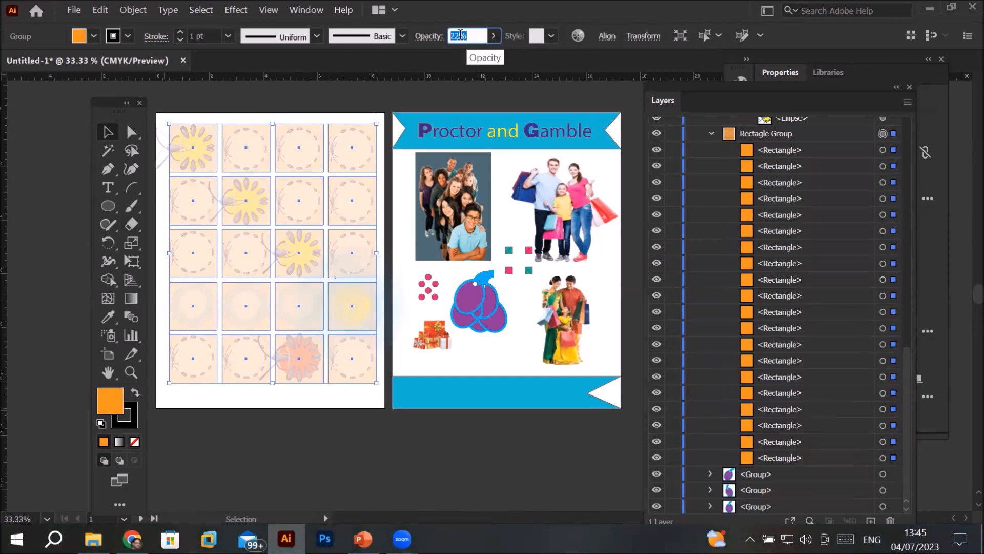
{"action": "left_click", "coordinate": [493, 35]}
{"action": "left_click_drag", "start_coordinate": [456, 55], "coordinate": [528, 118]}
{"action": "left_click", "coordinate": [327, 430]}
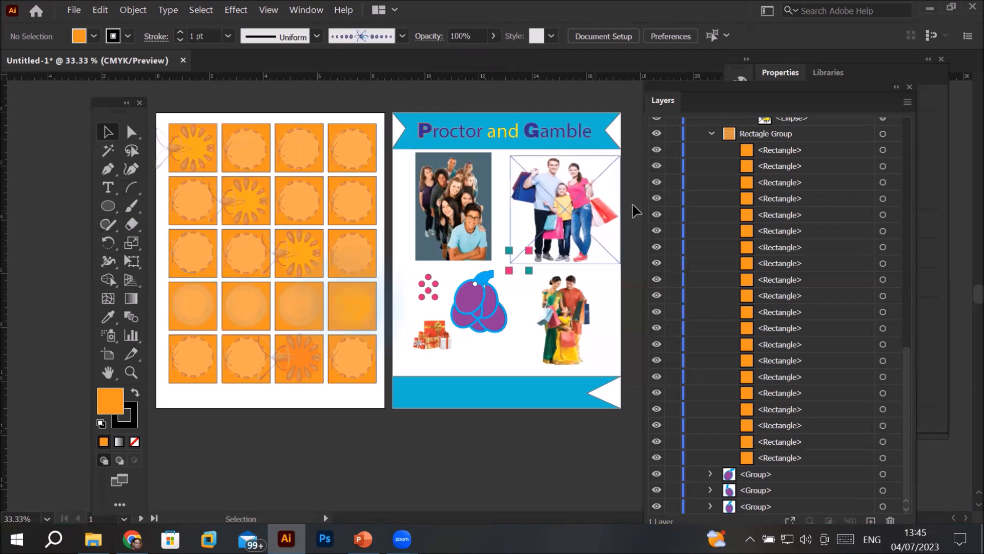
Step: Set the opacity of the orange Rectagle Group to 10%
{"action": "left_click", "coordinate": [336, 124]}
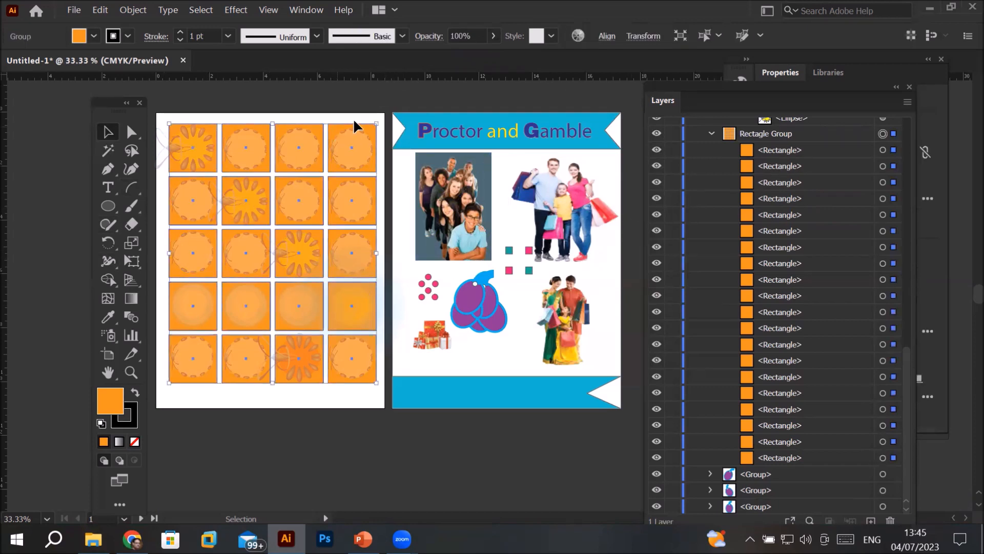
{"action": "left_click", "coordinate": [496, 37]}
{"action": "left_click_drag", "start_coordinate": [494, 55], "coordinate": [440, 55]}
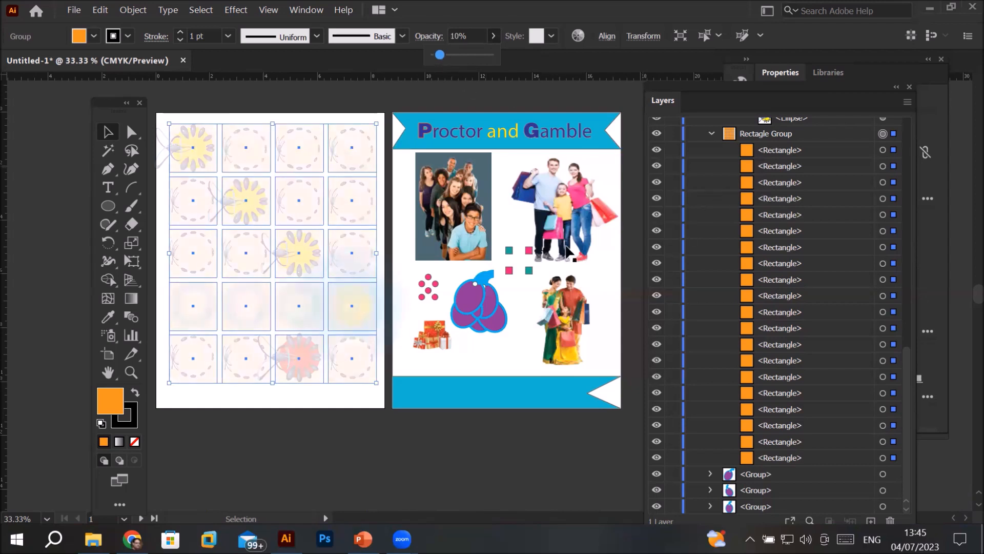
Step: Select the circle groups Upper Cirlcles G5, G3 and G1 together, try a different opacity, and return them to 100%
{"action": "left_click", "coordinate": [203, 259]}
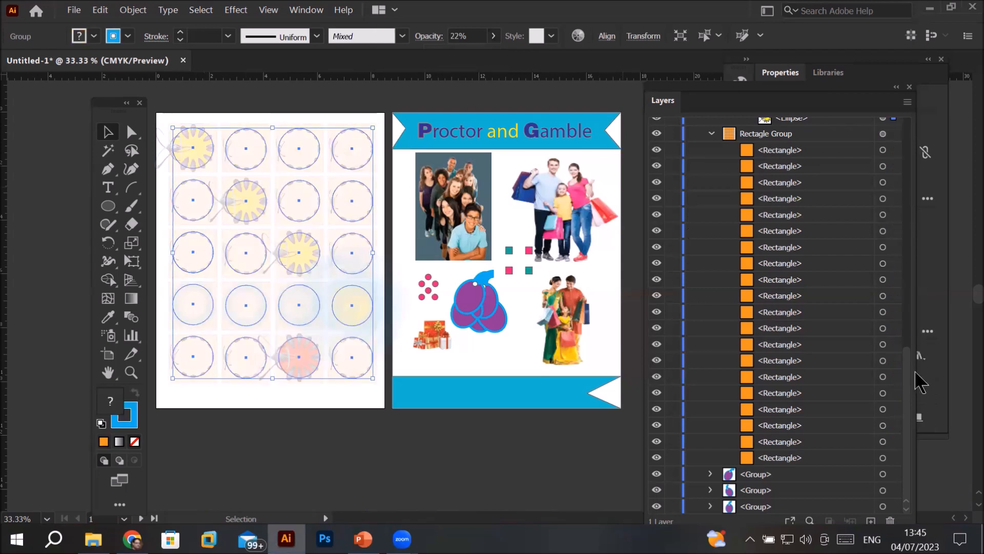
{"action": "left_click_drag", "start_coordinate": [907, 403], "coordinate": [905, 266]}
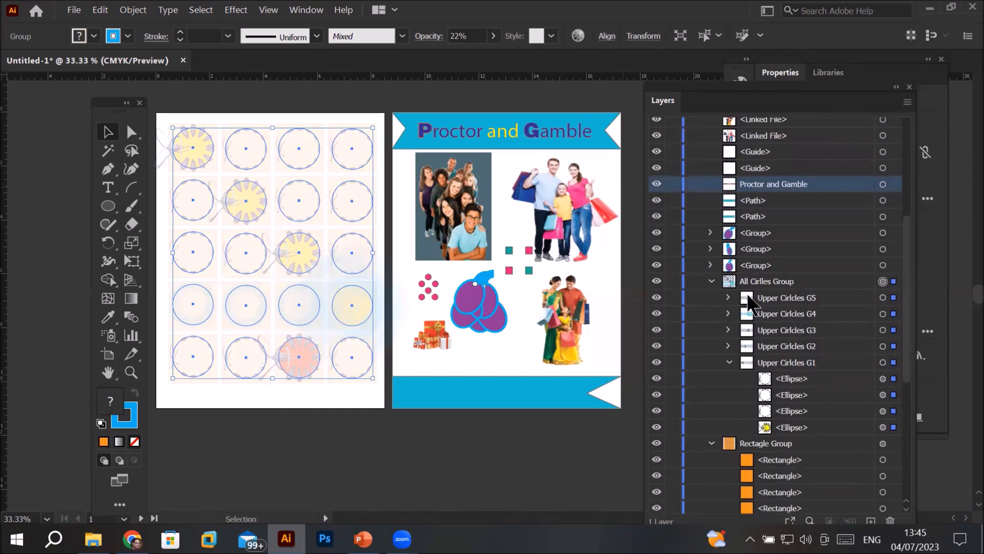
{"action": "left_click", "coordinate": [895, 298]}
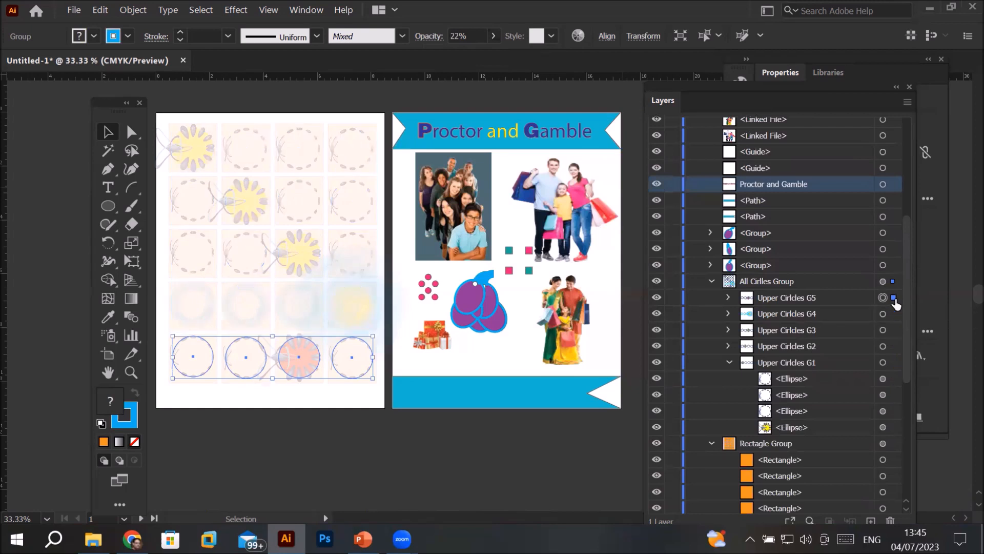
{"action": "left_click", "coordinate": [894, 329], "text": "shift"}
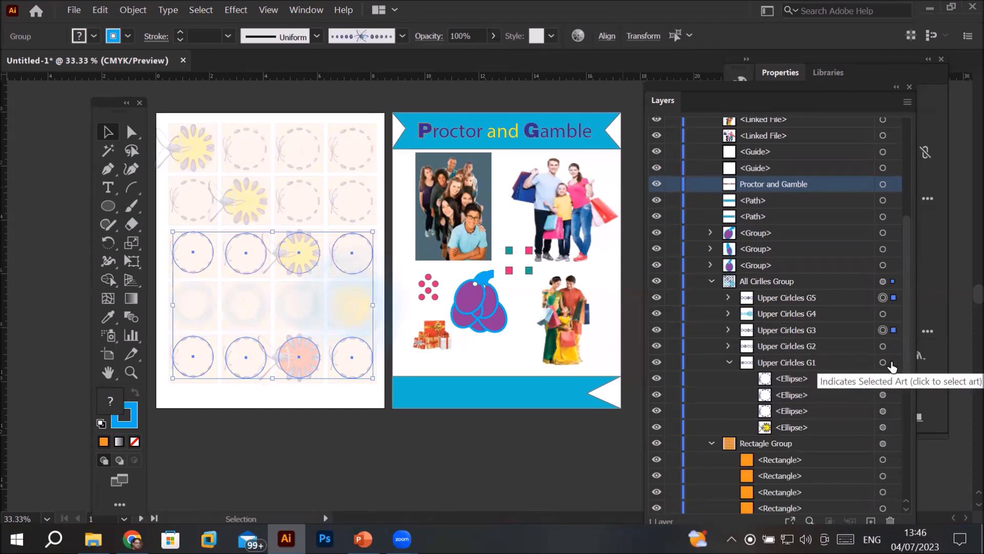
{"action": "left_click", "coordinate": [894, 362], "text": "shift"}
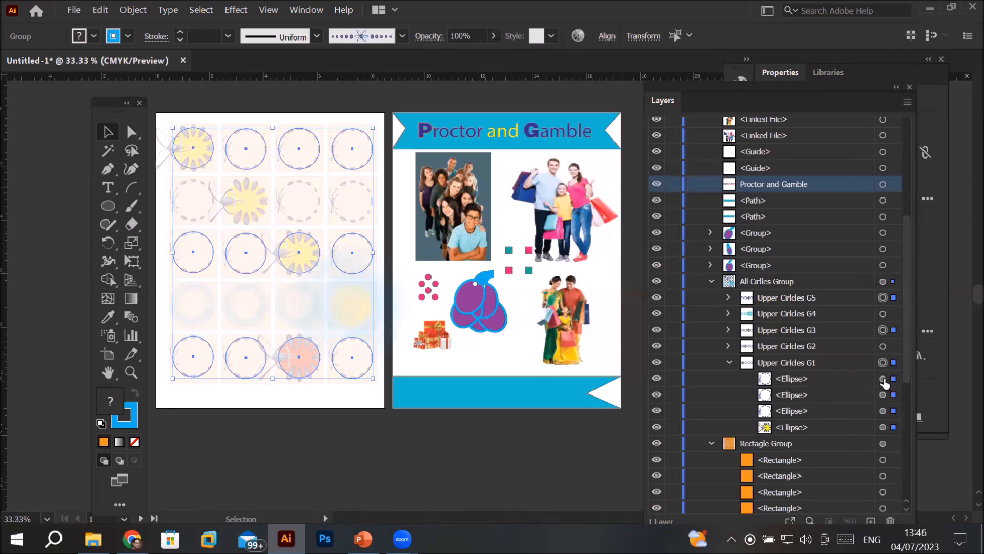
{"action": "left_click", "coordinate": [493, 36]}
{"action": "mouse_move", "coordinate": [492, 55]}
{"action": "left_mouse_down"}
{"action": "mouse_move", "coordinate": [450, 54]}
{"action": "mouse_move", "coordinate": [507, 59]}
{"action": "left_mouse_up"}
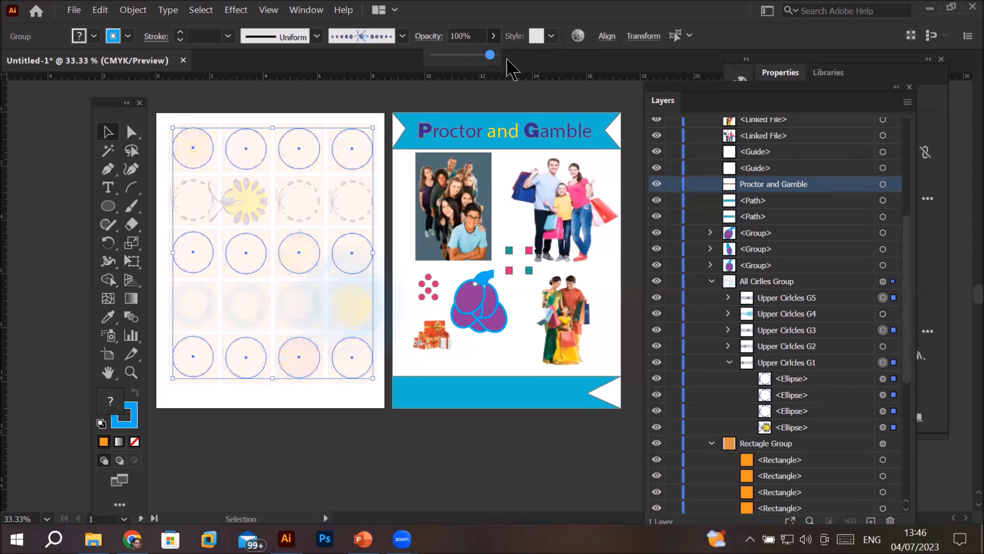
Step: Select only the Upper Cirlcles G5 group, try its opacity at 39%, and restore it to 100%
{"action": "left_click", "coordinate": [769, 299]}
{"action": "left_click", "coordinate": [894, 298]}
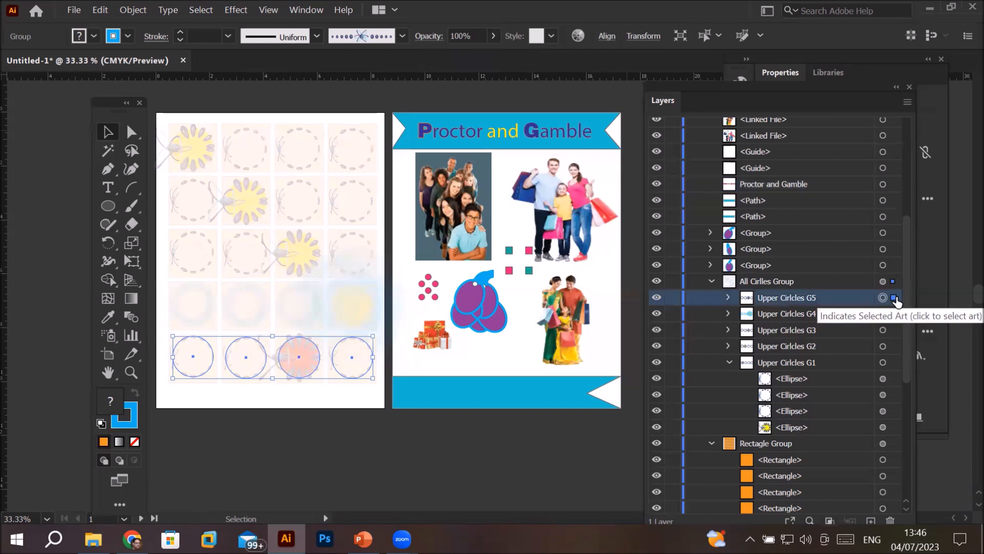
{"action": "left_click", "coordinate": [493, 37]}
{"action": "left_click_drag", "start_coordinate": [496, 55], "coordinate": [458, 56]}
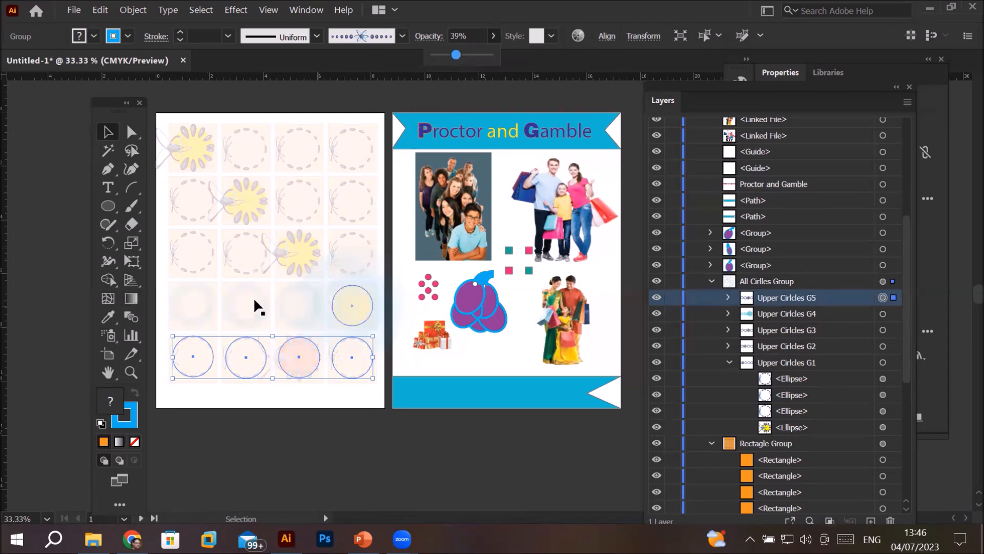
{"action": "left_click_drag", "start_coordinate": [460, 56], "coordinate": [494, 60]}
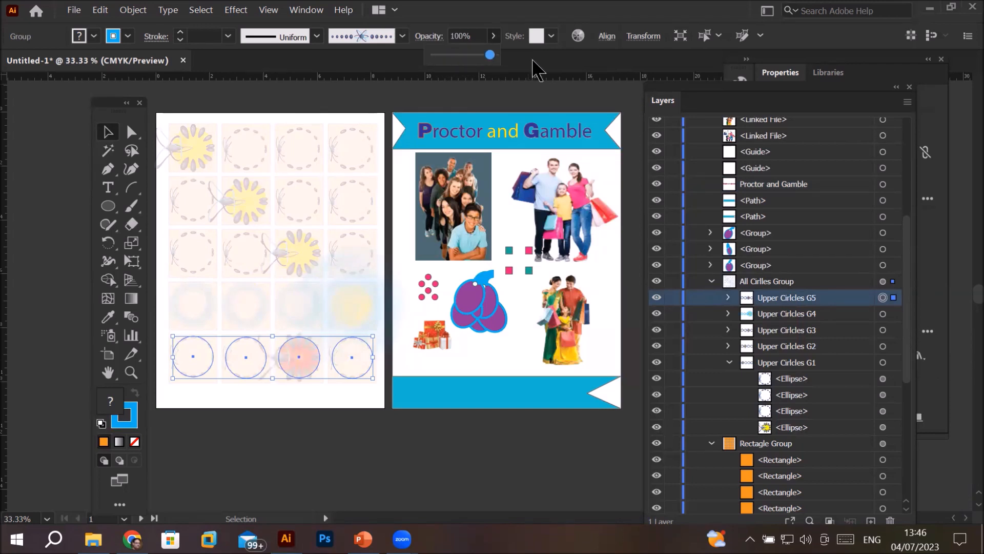
{"action": "left_click", "coordinate": [497, 55]}
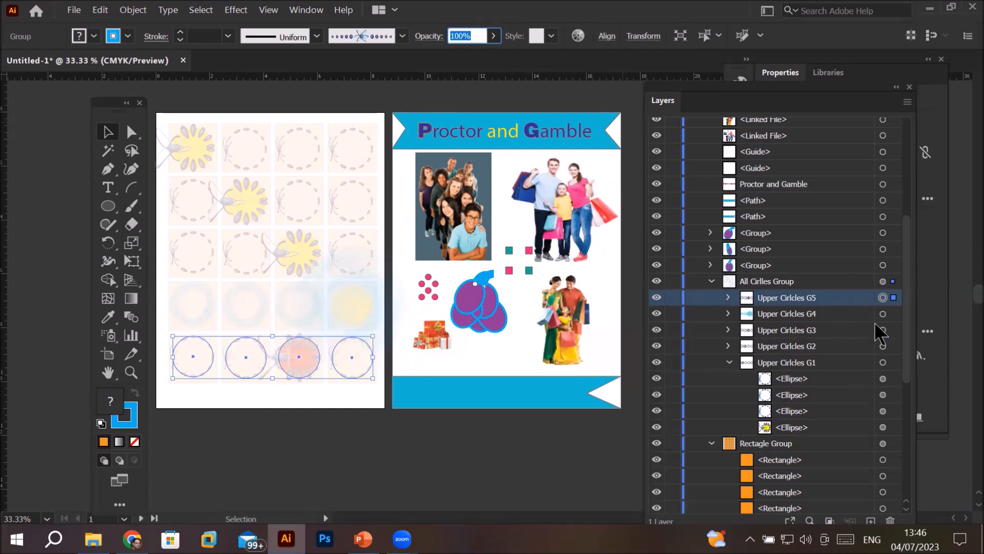
Step: Expand the Upper Cirlcles G5 group, and select the Upper Cirlcles G4 group followed by the Rectagle Group
{"action": "left_click", "coordinate": [726, 299]}
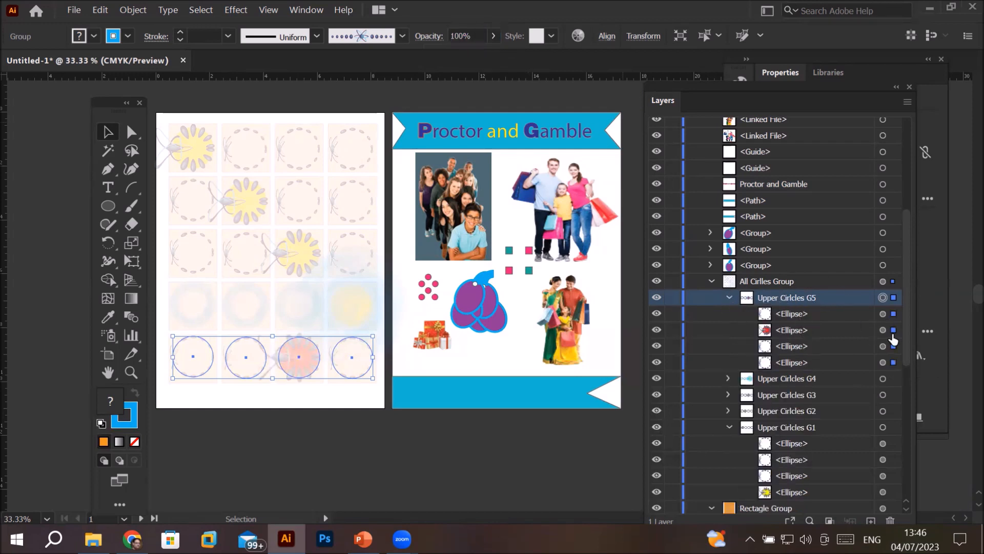
{"action": "left_click", "coordinate": [883, 380]}
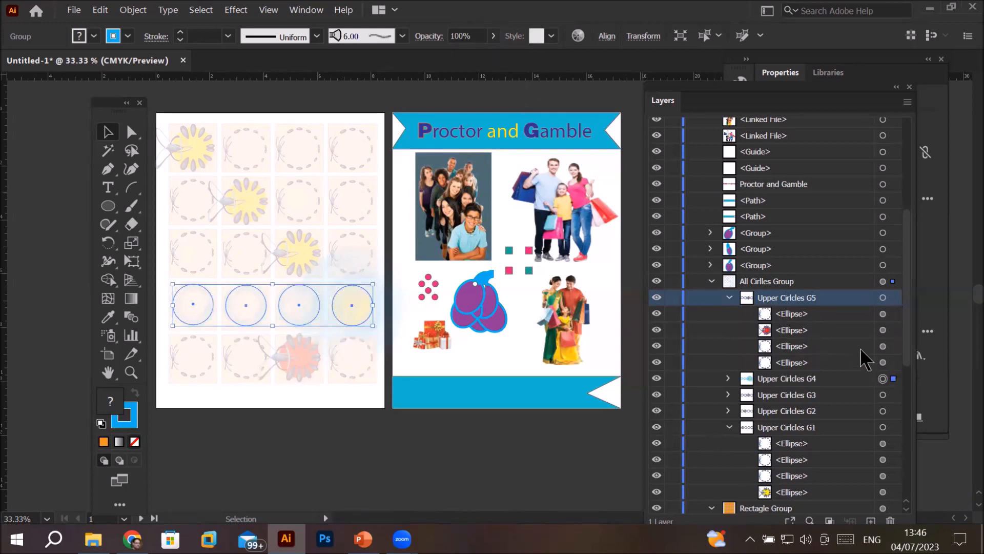
{"action": "scroll", "coordinate": [907, 318], "scroll_direction": "down", "scroll_amount": 3}
{"action": "scroll", "coordinate": [916, 365], "scroll_direction": "down", "scroll_amount": 10}
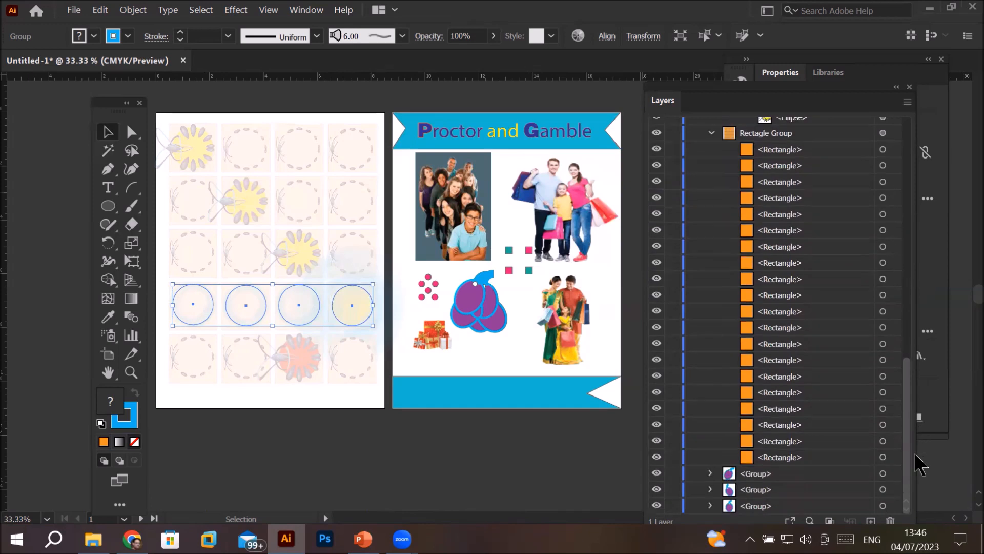
{"action": "left_click", "coordinate": [882, 139]}
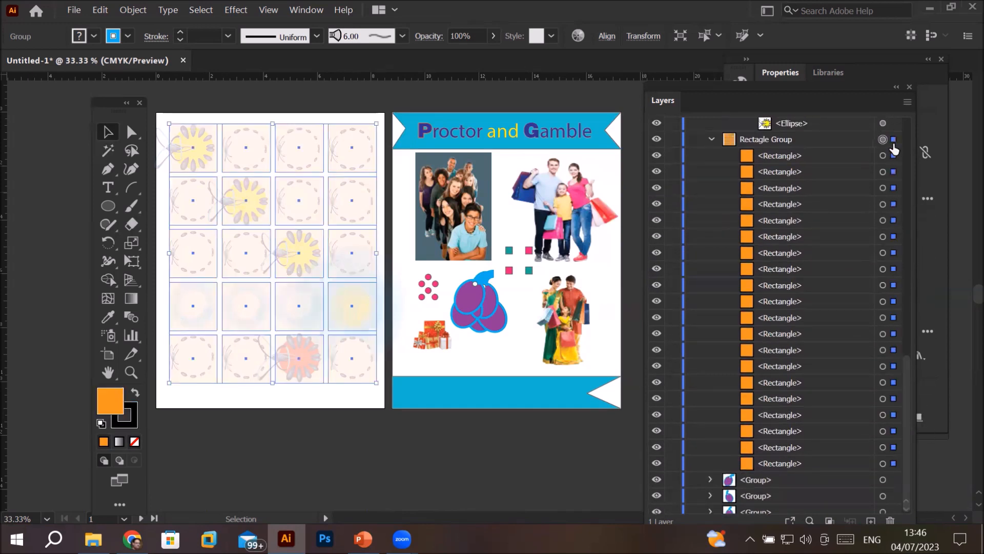
Step: Hide and show the Rectagle Group several times to demonstrate its visibility toggle
{"action": "left_click", "coordinate": [656, 140]}
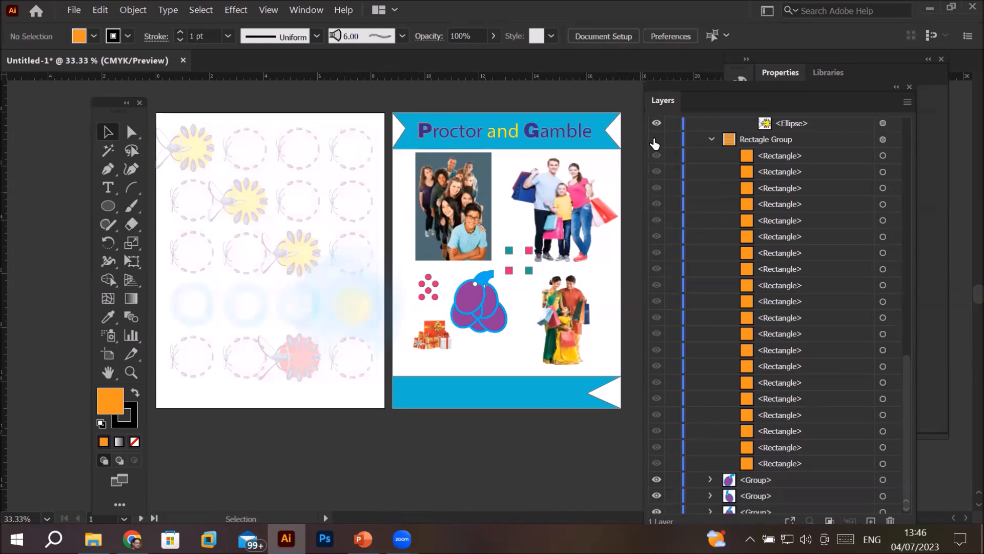
{"action": "left_click", "coordinate": [656, 139]}
{"action": "left_click", "coordinate": [656, 140]}
{"action": "left_click", "coordinate": [656, 140]}
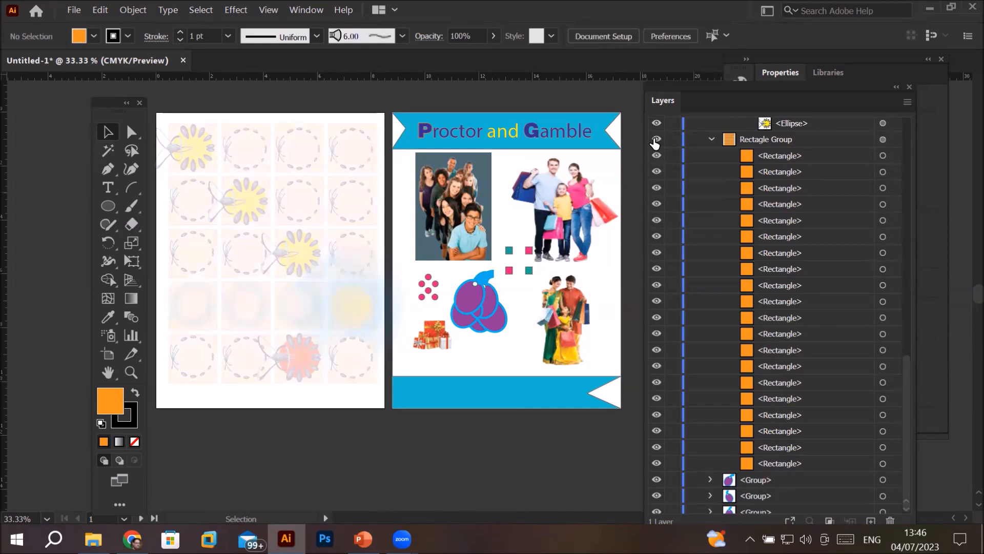
{"action": "left_click", "coordinate": [657, 140]}
{"action": "left_click", "coordinate": [656, 140]}
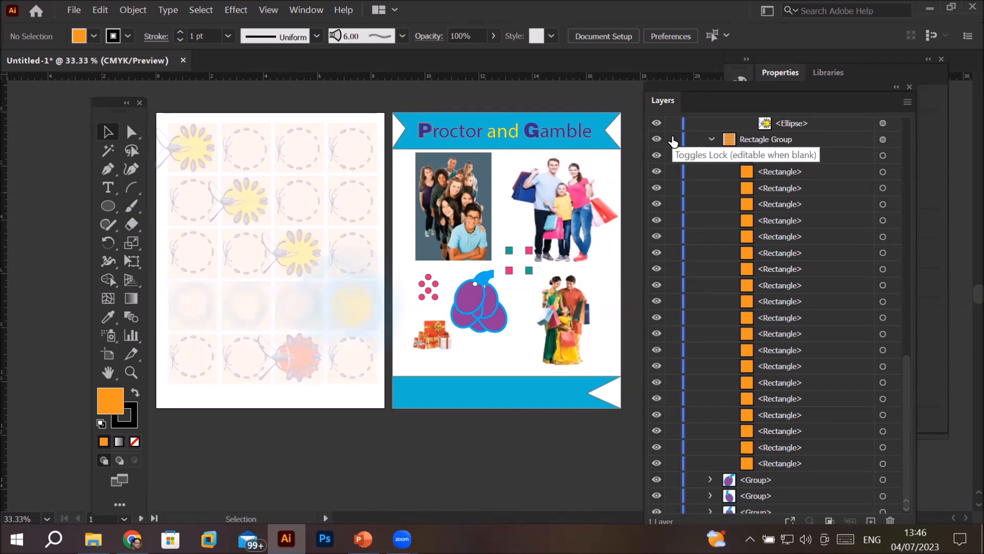
Step: Lock and unlock the whole Rectagle Group twice to demonstrate object locking
{"action": "left_click", "coordinate": [673, 140]}
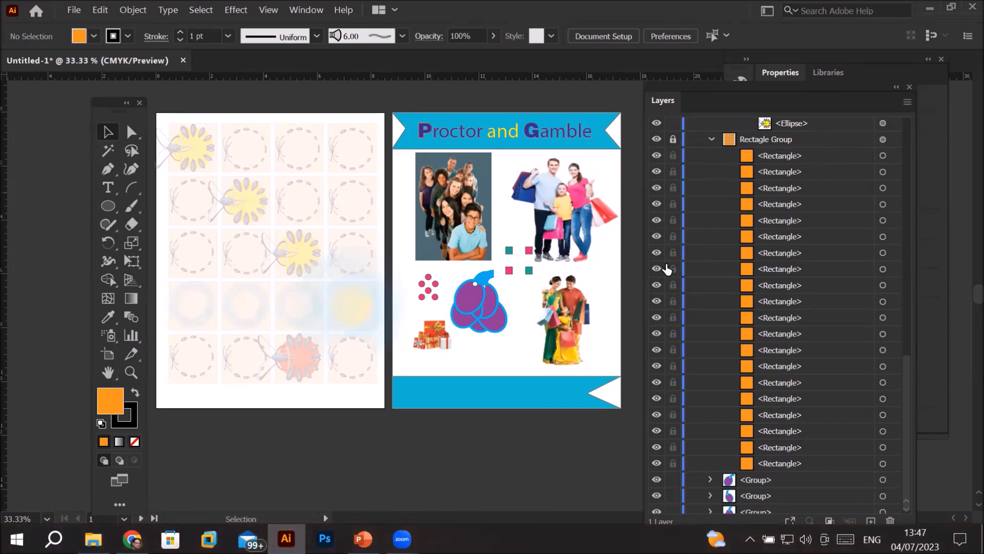
{"action": "left_click", "coordinate": [673, 141]}
{"action": "left_click", "coordinate": [672, 141]}
{"action": "left_click", "coordinate": [674, 140]}
Step: Lock and unlock the fourth rectangle on its own, and lock the entire Rectagle Group
{"action": "left_click", "coordinate": [673, 204]}
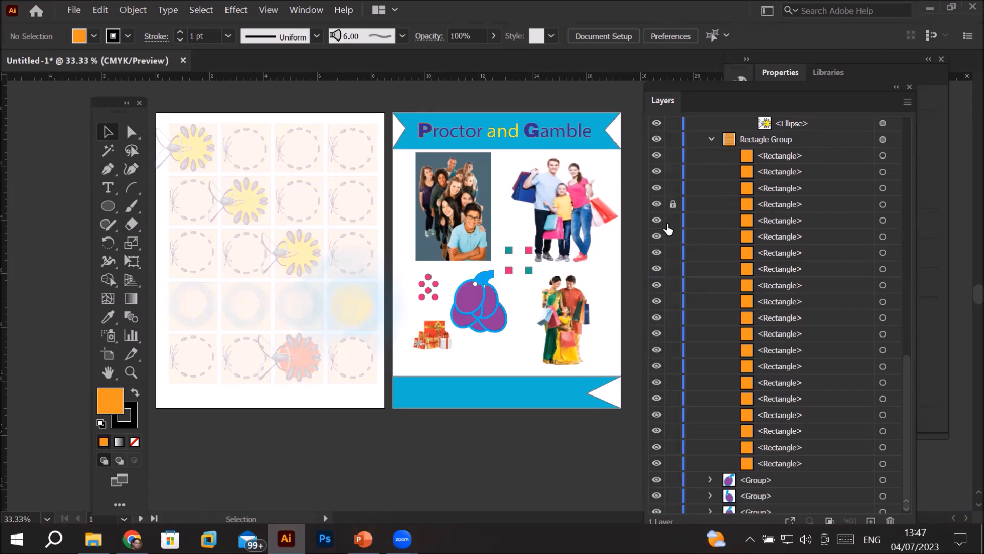
{"action": "left_click", "coordinate": [673, 204]}
{"action": "left_click", "coordinate": [674, 139]}
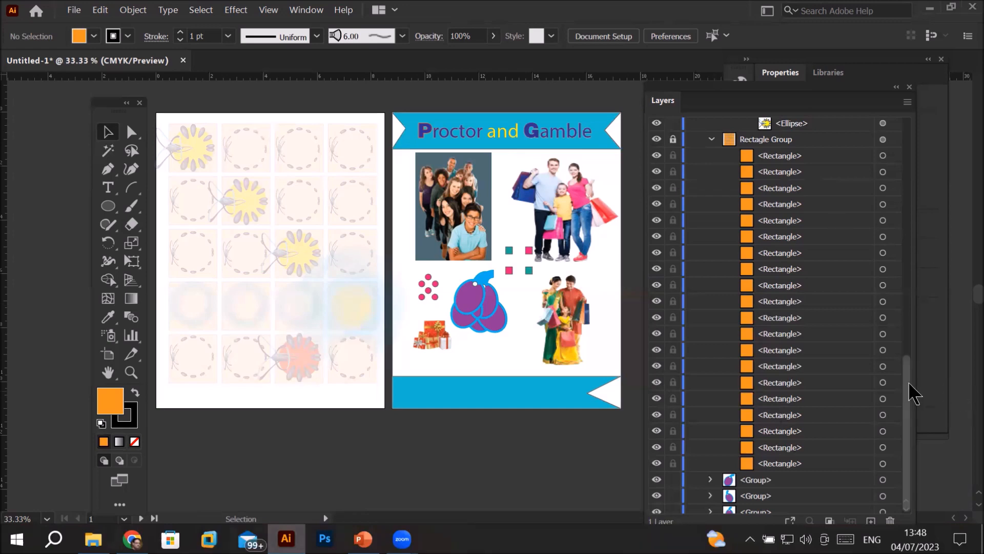
Step: Hide and show all of Layer 1 twice to demonstrate visibility for a whole layer
{"action": "left_click_drag", "start_coordinate": [908, 336], "coordinate": [907, 103]}
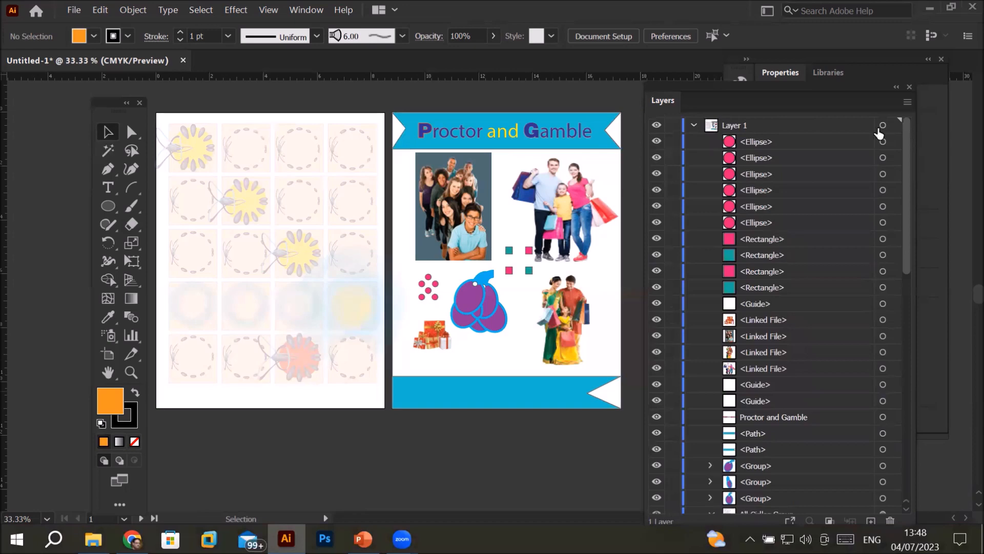
{"action": "left_click", "coordinate": [657, 125], "text": "ctrl"}
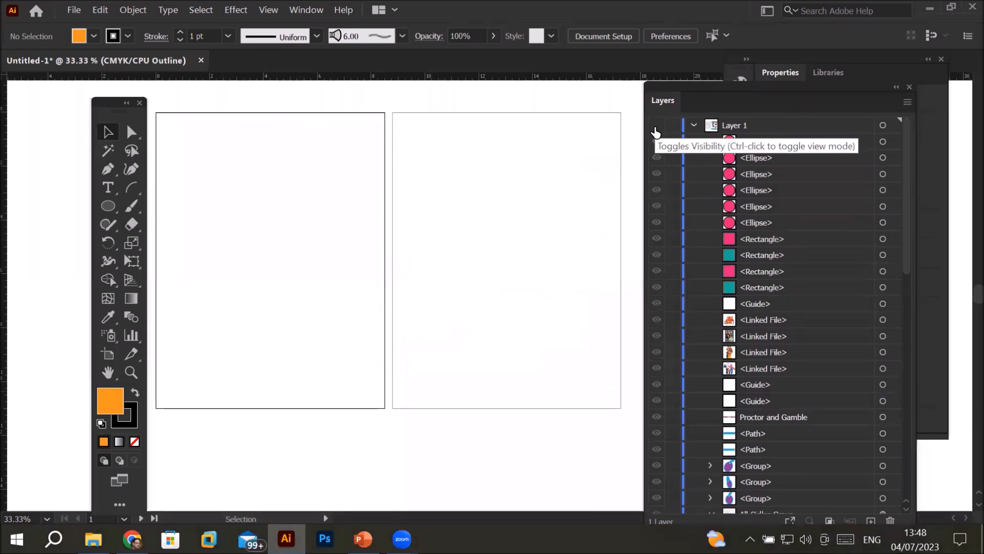
{"action": "left_click", "coordinate": [656, 125], "text": "ctrl"}
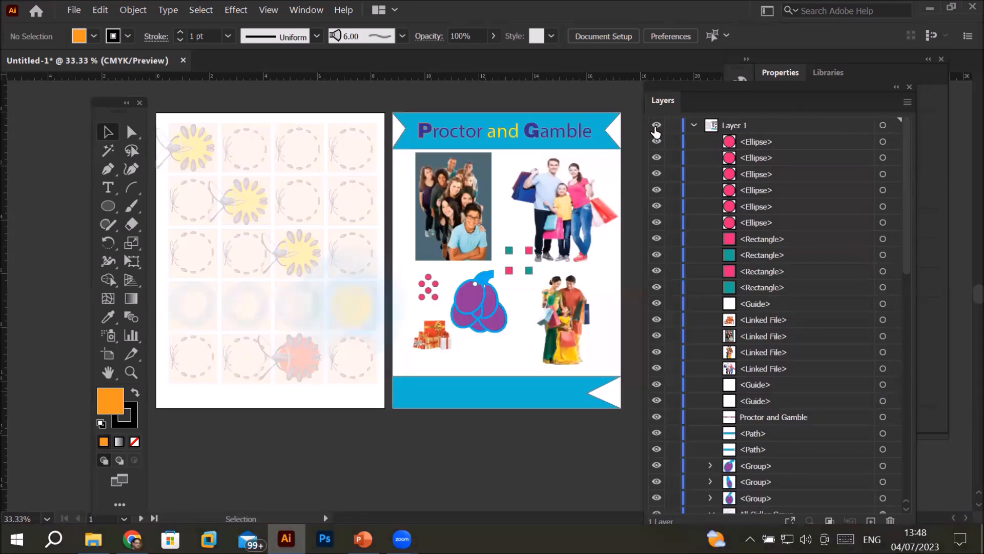
{"action": "left_click", "coordinate": [656, 125], "text": "ctrl"}
{"action": "left_click", "coordinate": [657, 125], "text": "ctrl"}
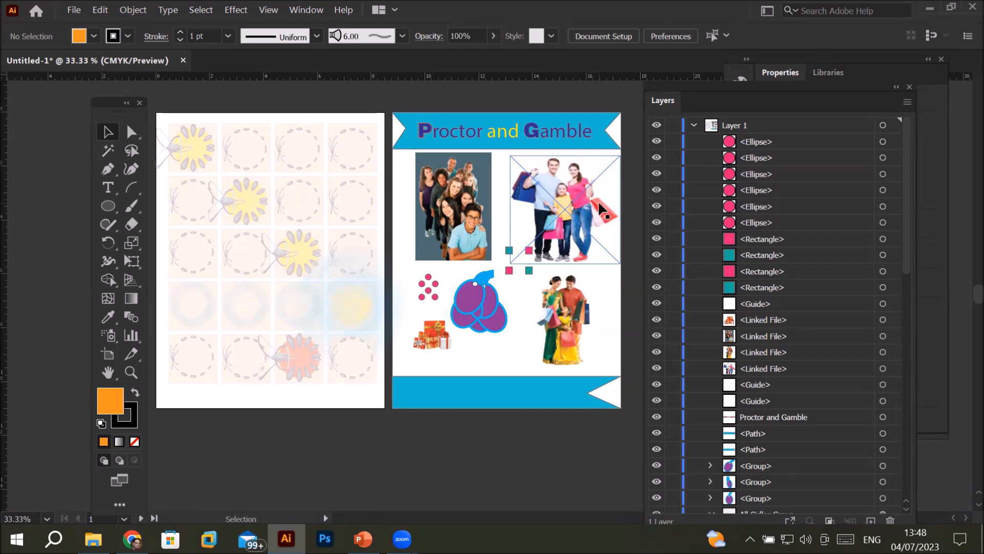
Step: Lock Layer 1 with all of its artwork and activate the Direct Selection tool
{"action": "left_click", "coordinate": [673, 126]}
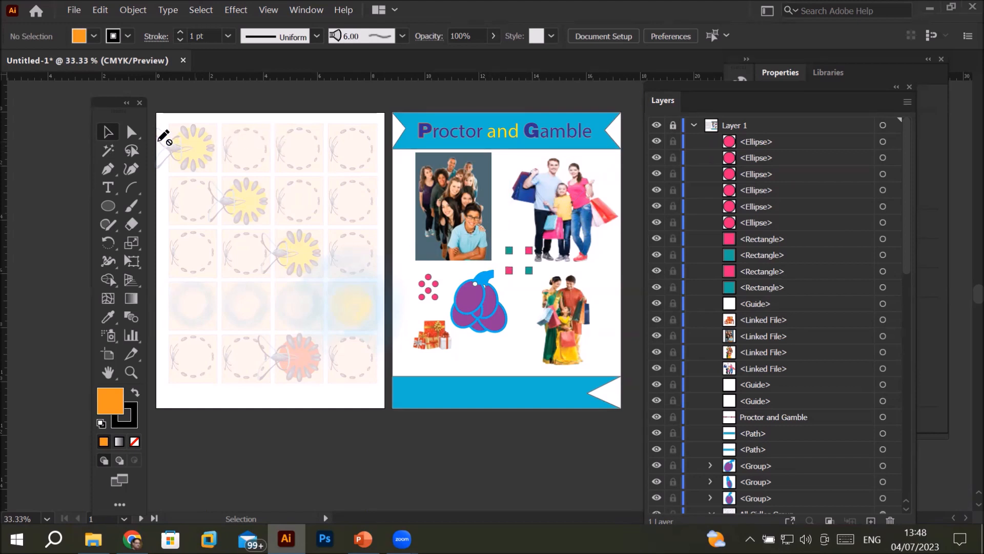
{"action": "left_click", "coordinate": [132, 132]}
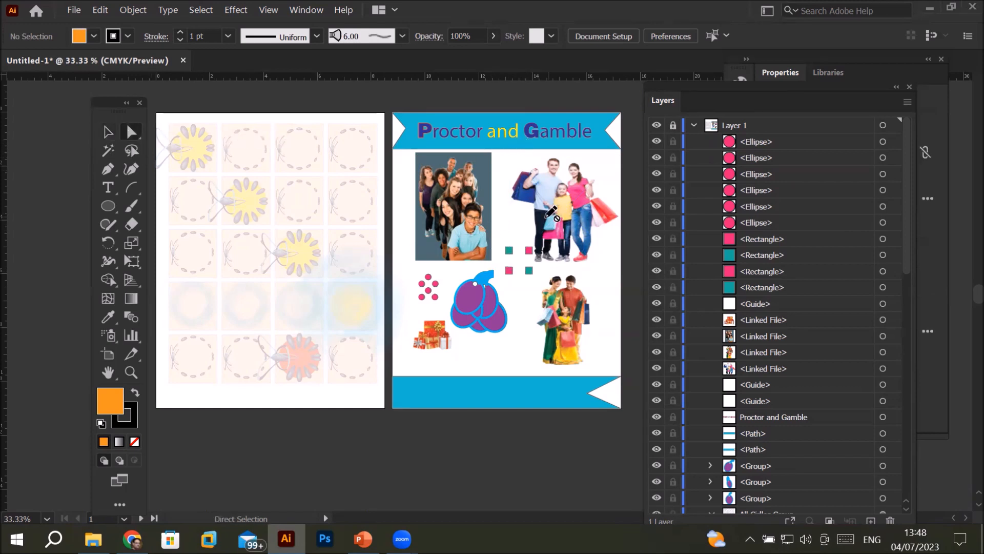